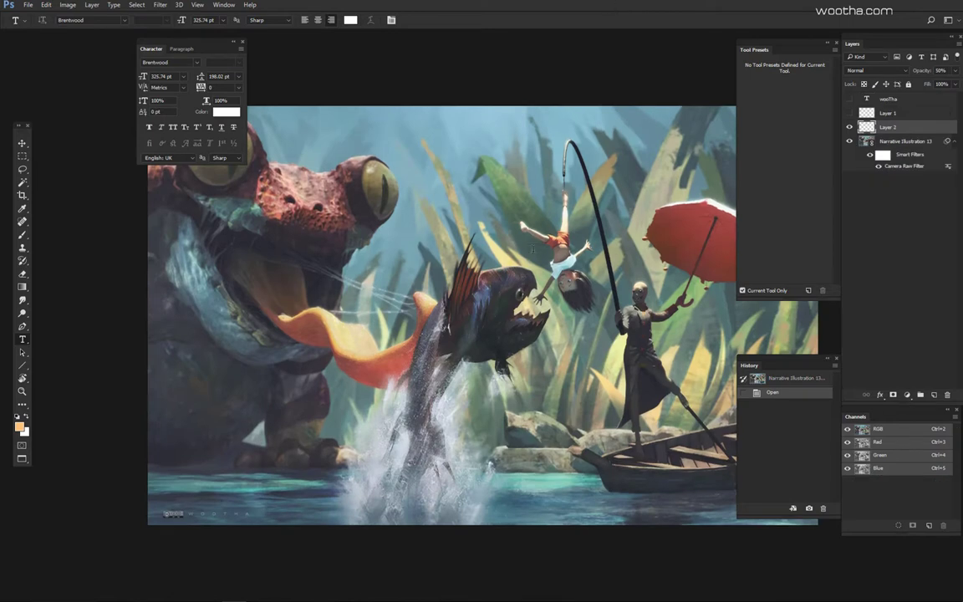
{"action": "left_click", "coordinate": [525, 266], "text": "alt"}
{"action": "left_click", "coordinate": [525, 266], "text": "alt"}
{"action": "left_click_drag", "start_coordinate": [543, 269], "coordinate": [496, 292]}
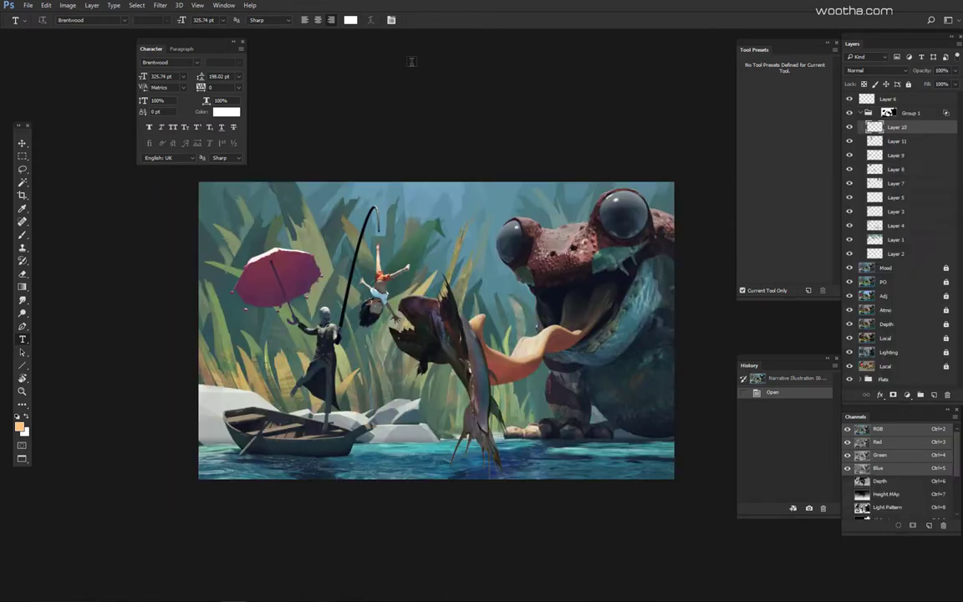
Step: Flip the canvas of Narrative Illustration 06 horizontally
{"action": "key", "text": "alt+i"}
{"action": "key", "text": "Escape"}
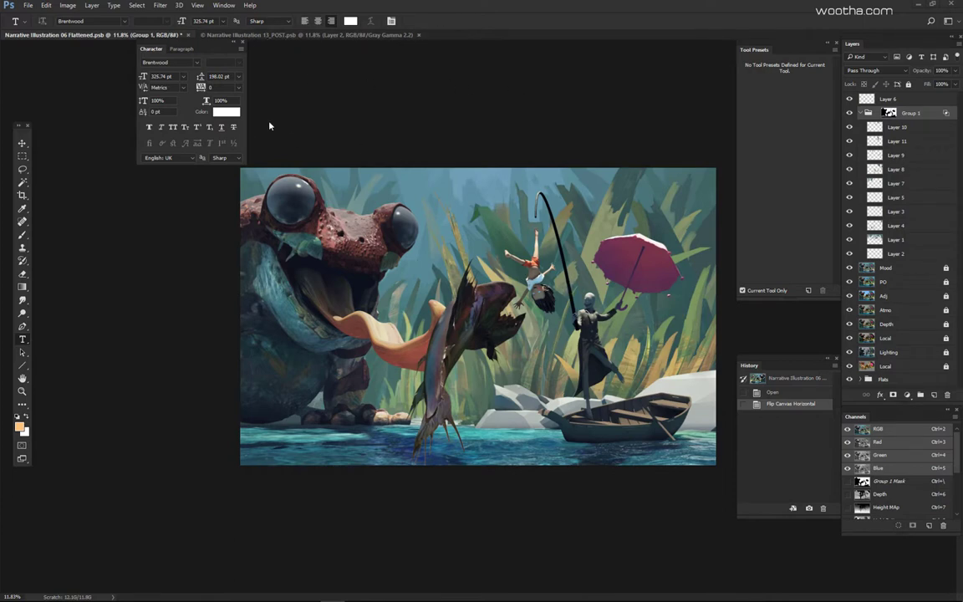
Step: Collapse Group 1 and hide every layer from Layer 6 down to Lighting, leaving only the lowest Local layer and Flats shown
{"action": "left_click", "coordinate": [859, 114]}
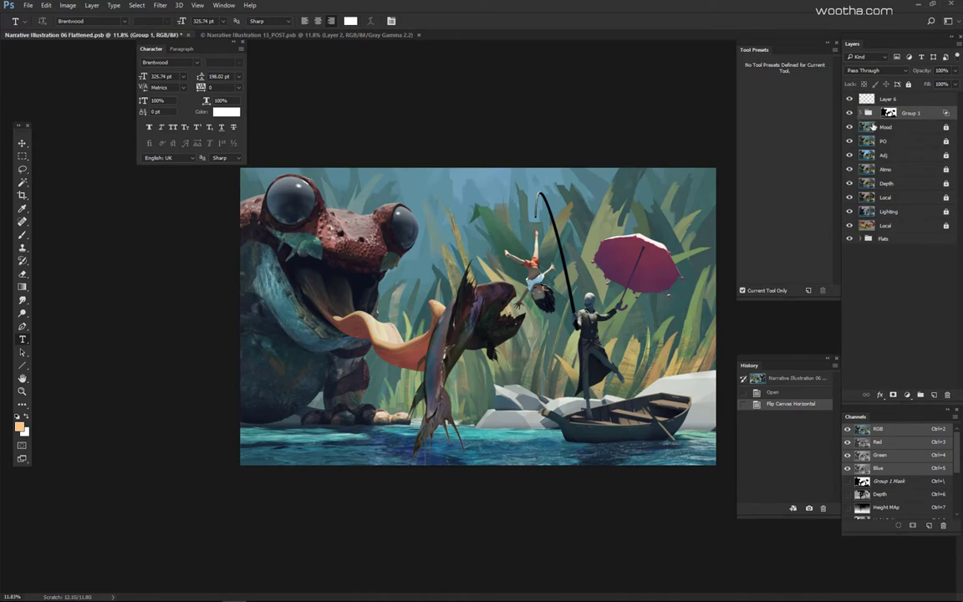
{"action": "left_click_drag", "start_coordinate": [850, 100], "coordinate": [849, 199]}
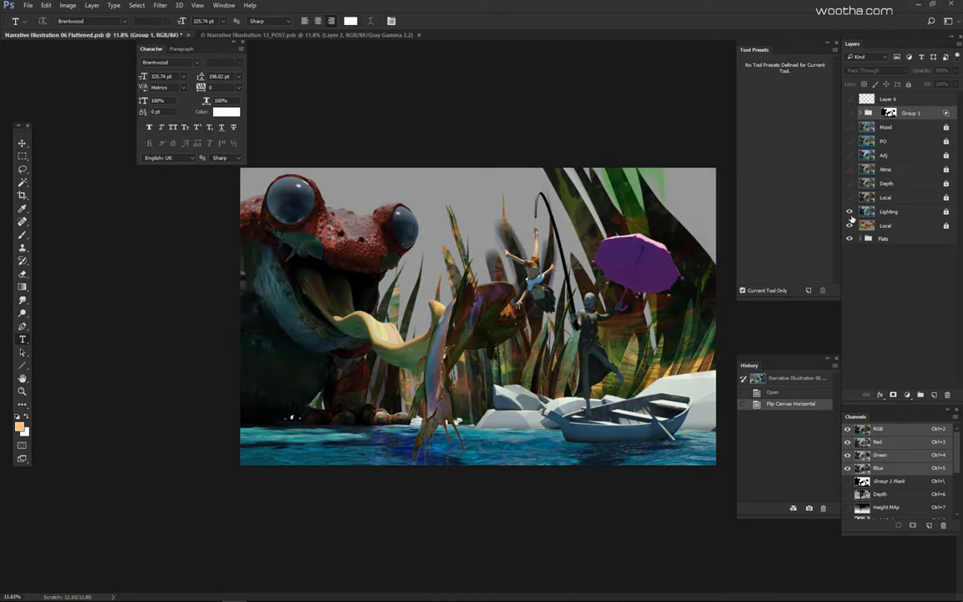
{"action": "left_click", "coordinate": [850, 212]}
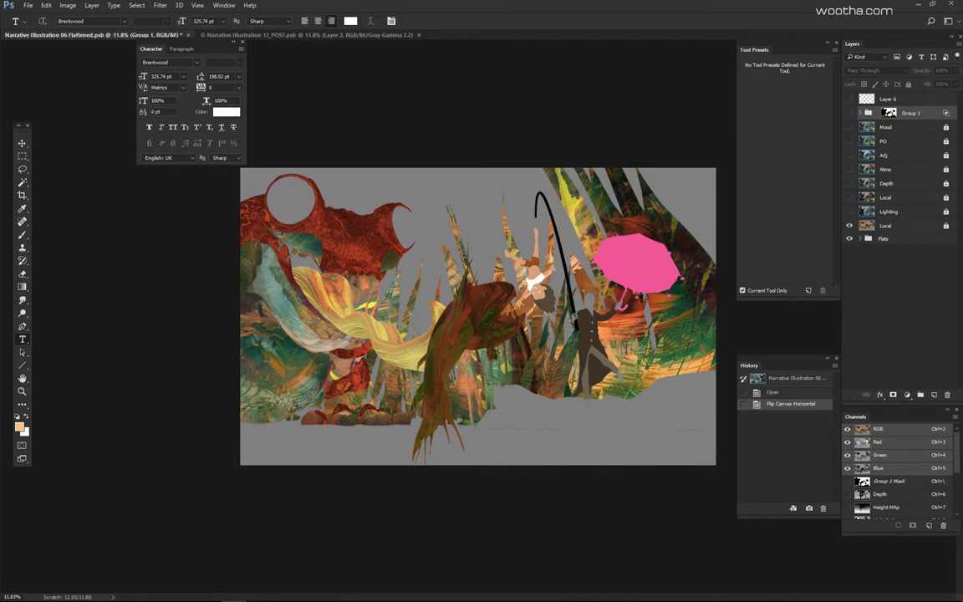
Step: Show the layers again one by one from Lighting upward: Lighting, the upper Local, Depth, Atmo, Adj, PO and Mood
{"action": "left_click", "coordinate": [850, 212]}
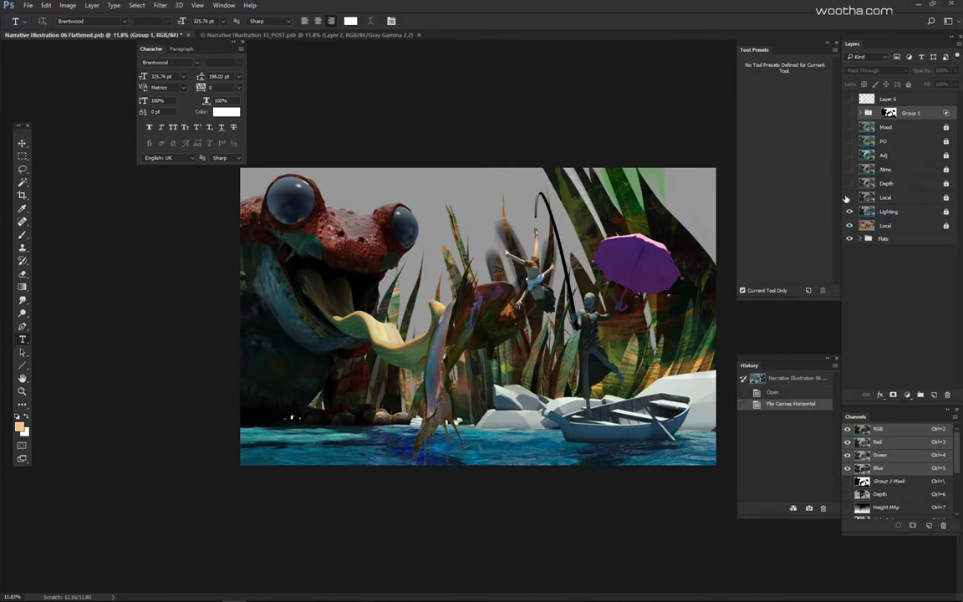
{"action": "left_click", "coordinate": [849, 198]}
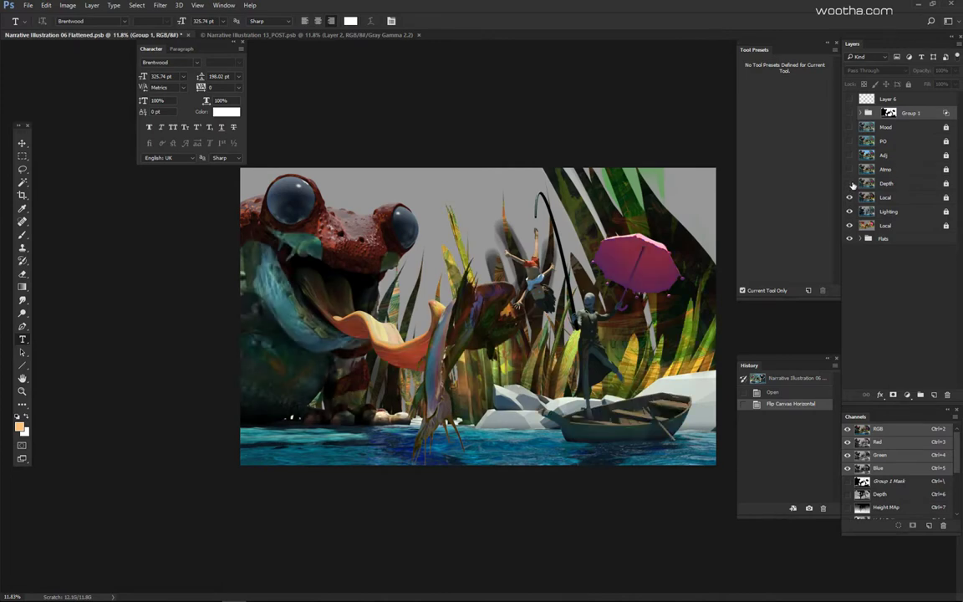
{"action": "left_click", "coordinate": [849, 184]}
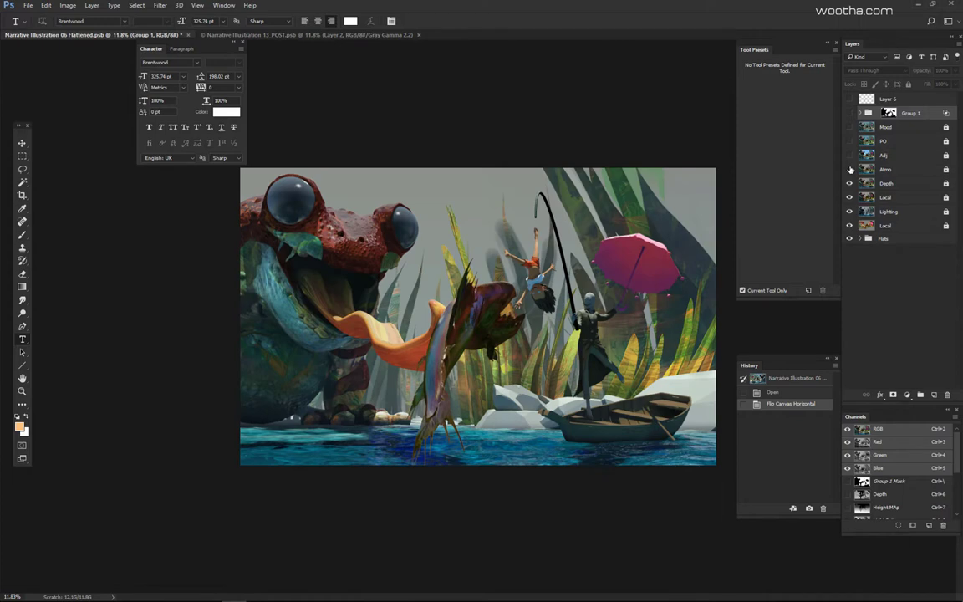
{"action": "left_click", "coordinate": [849, 170]}
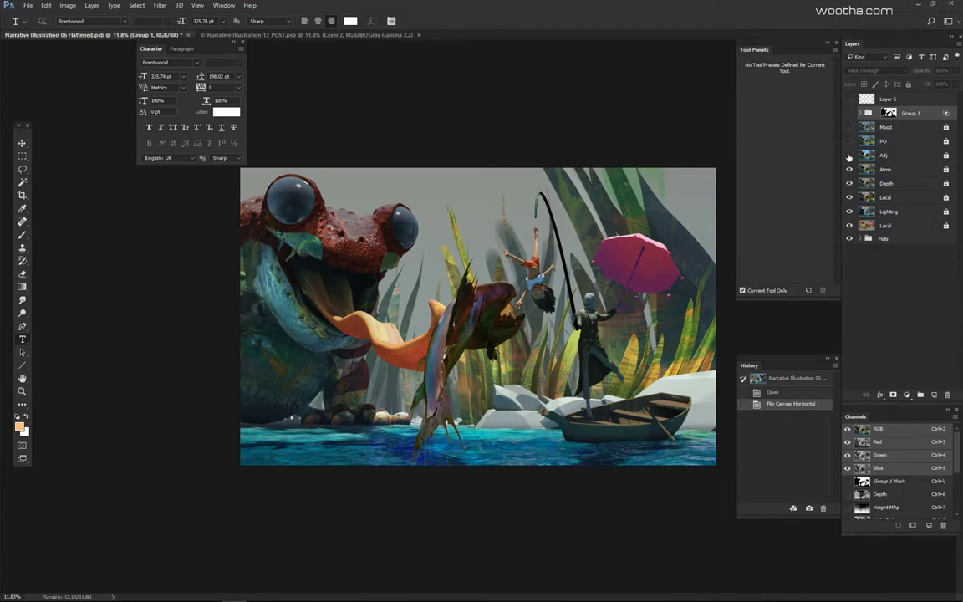
{"action": "left_click", "coordinate": [849, 155]}
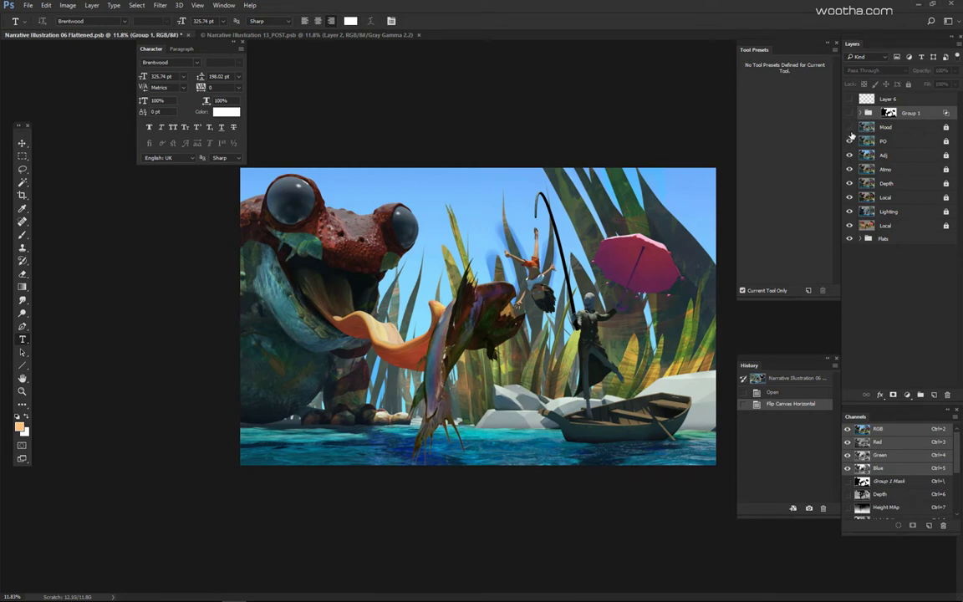
{"action": "left_click", "coordinate": [851, 142]}
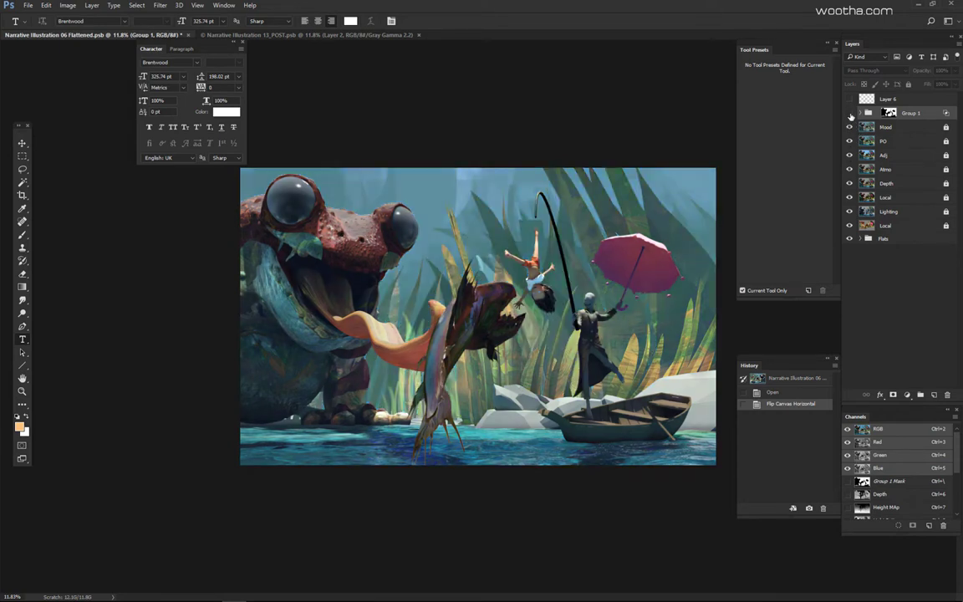
Step: Expand Group 1 to list its layers and turn its visibility on
{"action": "left_click", "coordinate": [850, 113]}
{"action": "left_click", "coordinate": [850, 113]}
{"action": "left_click", "coordinate": [860, 114]}
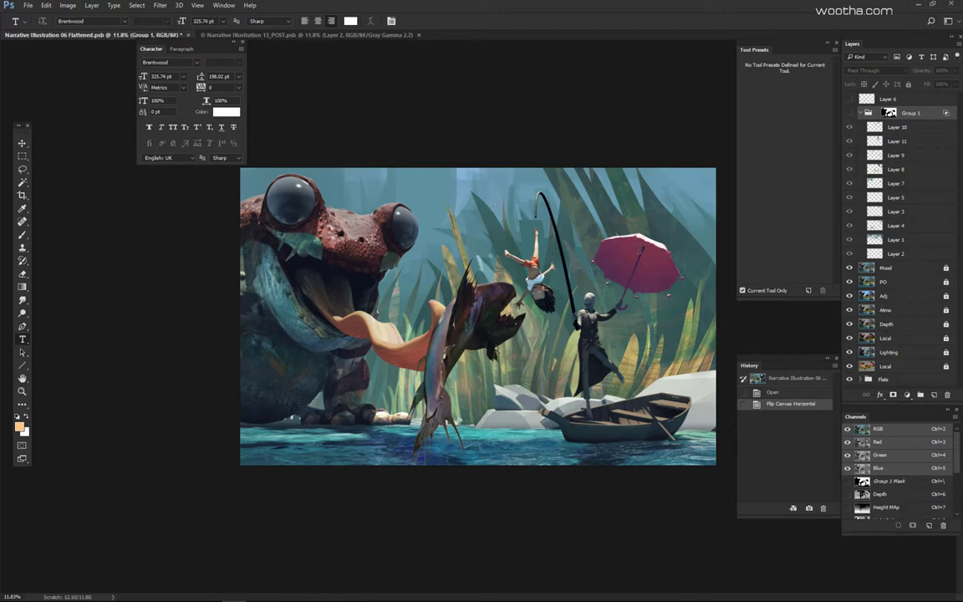
{"action": "left_click", "coordinate": [849, 113]}
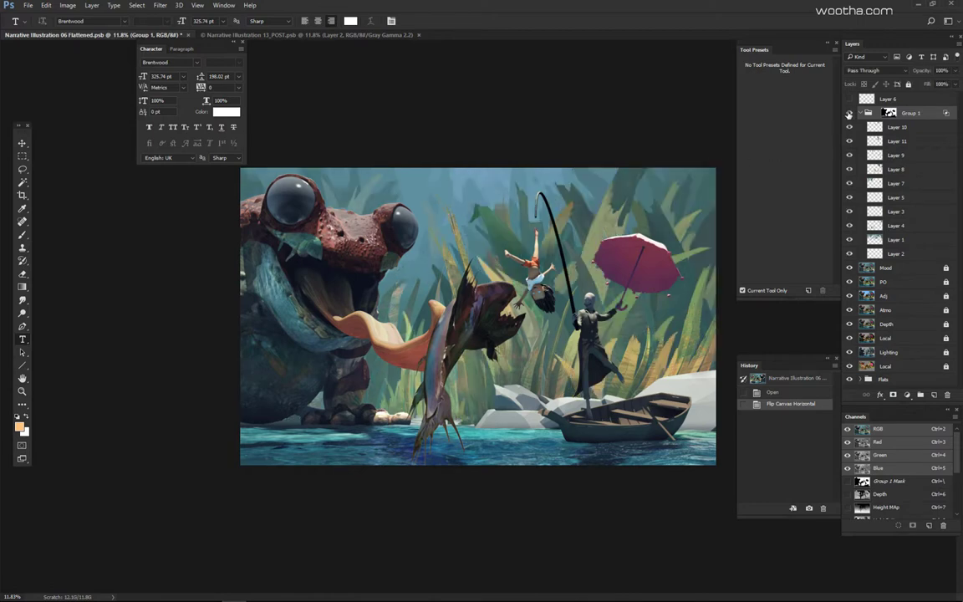
Step: Compare the painting with and without Group 1 by repeatedly toggling the group's visibility, leaving it shown
{"action": "left_click", "coordinate": [849, 113]}
{"action": "left_click", "coordinate": [848, 114]}
{"action": "left_click", "coordinate": [849, 114]}
{"action": "left_click", "coordinate": [849, 113]}
{"action": "left_click", "coordinate": [848, 114]}
{"action": "left_click", "coordinate": [849, 114]}
{"action": "left_click", "coordinate": [847, 114]}
{"action": "left_click", "coordinate": [846, 114]}
{"action": "left_click", "coordinate": [846, 113]}
{"action": "left_click", "coordinate": [846, 113]}
{"action": "left_click", "coordinate": [846, 114]}
{"action": "left_click", "coordinate": [849, 113]}
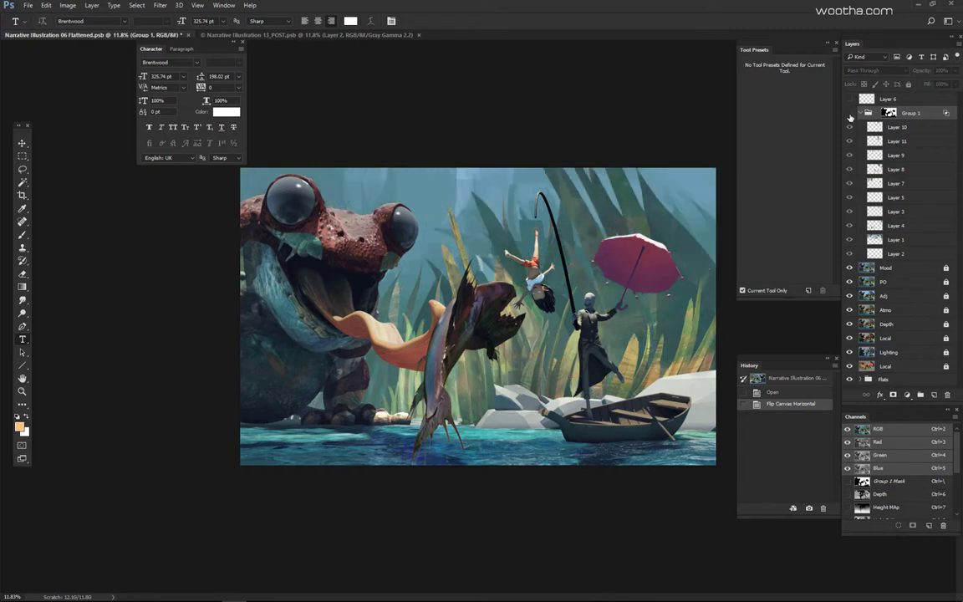
{"action": "left_click", "coordinate": [849, 113]}
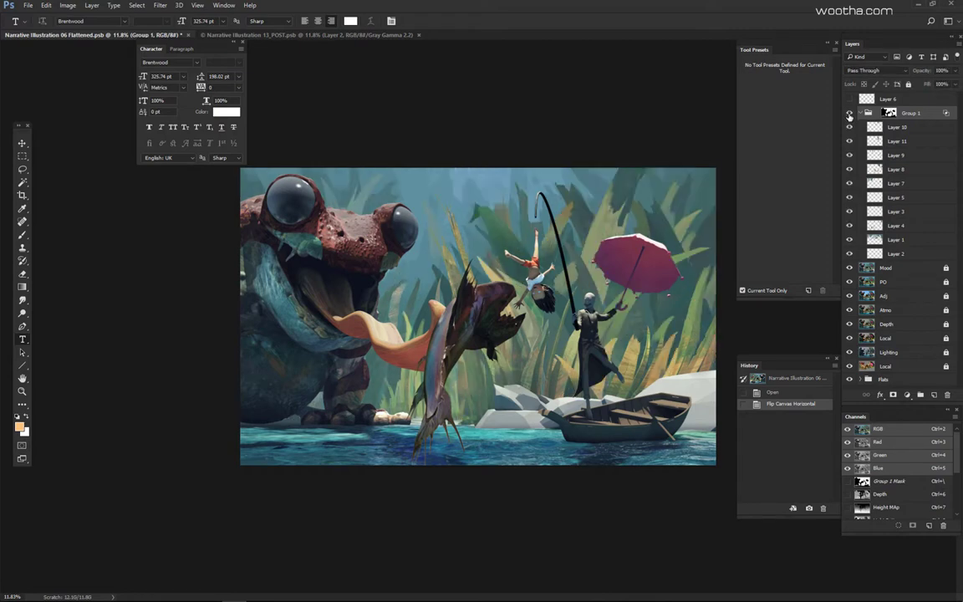
{"action": "left_click", "coordinate": [849, 114]}
{"action": "left_click", "coordinate": [850, 114]}
{"action": "left_click", "coordinate": [849, 114]}
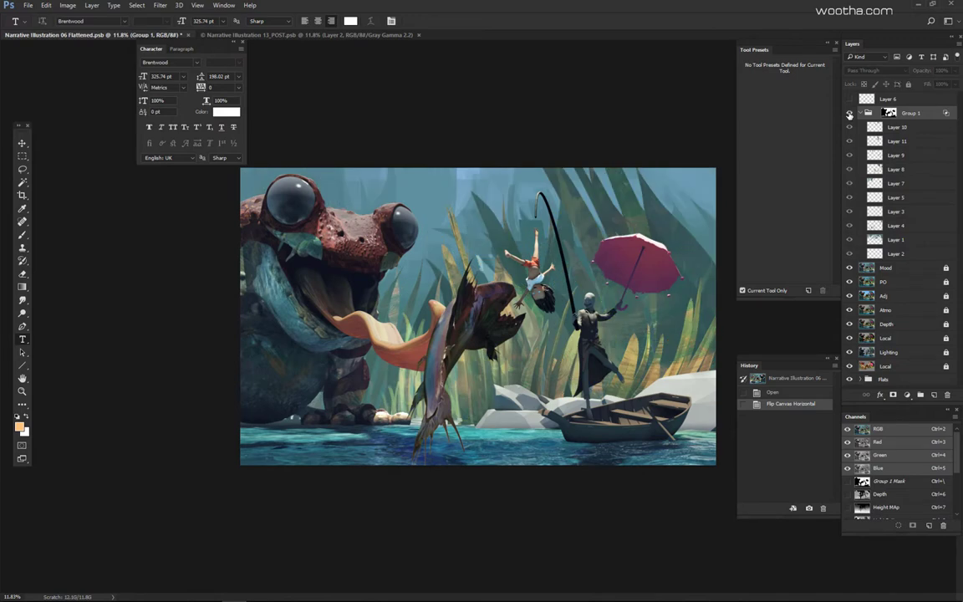
{"action": "left_click", "coordinate": [850, 113]}
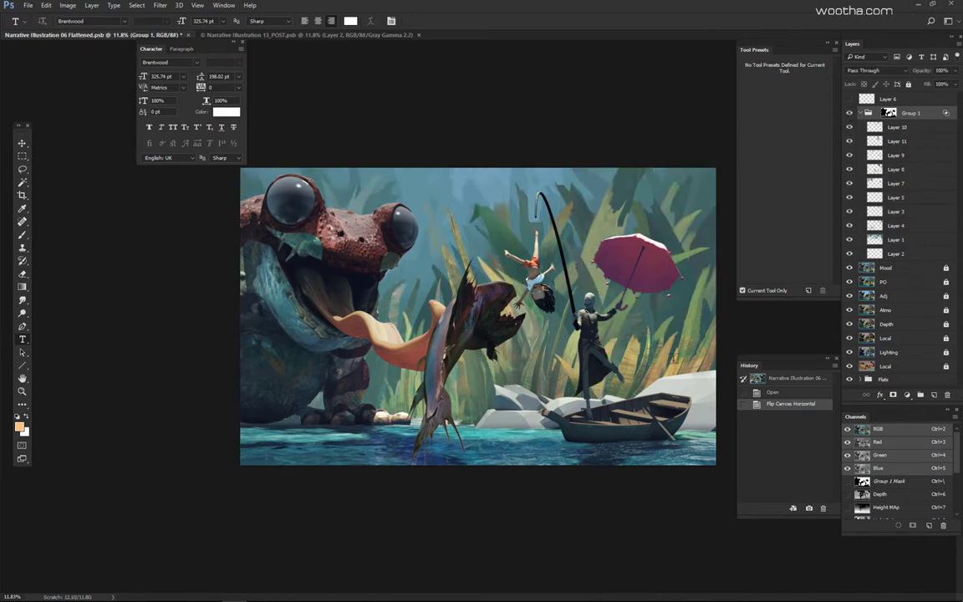
{"action": "left_click", "coordinate": [850, 113]}
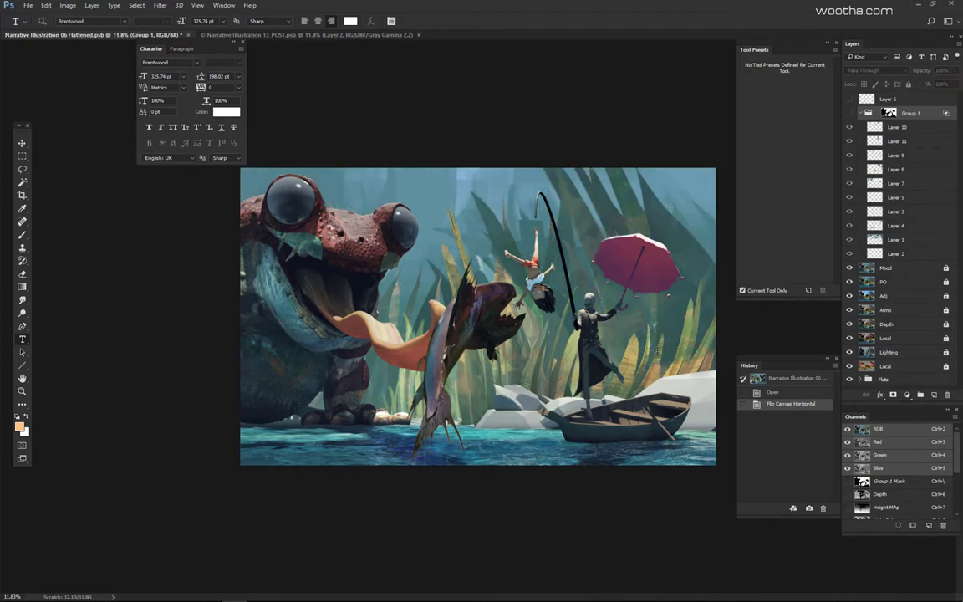
{"action": "left_click", "coordinate": [850, 113]}
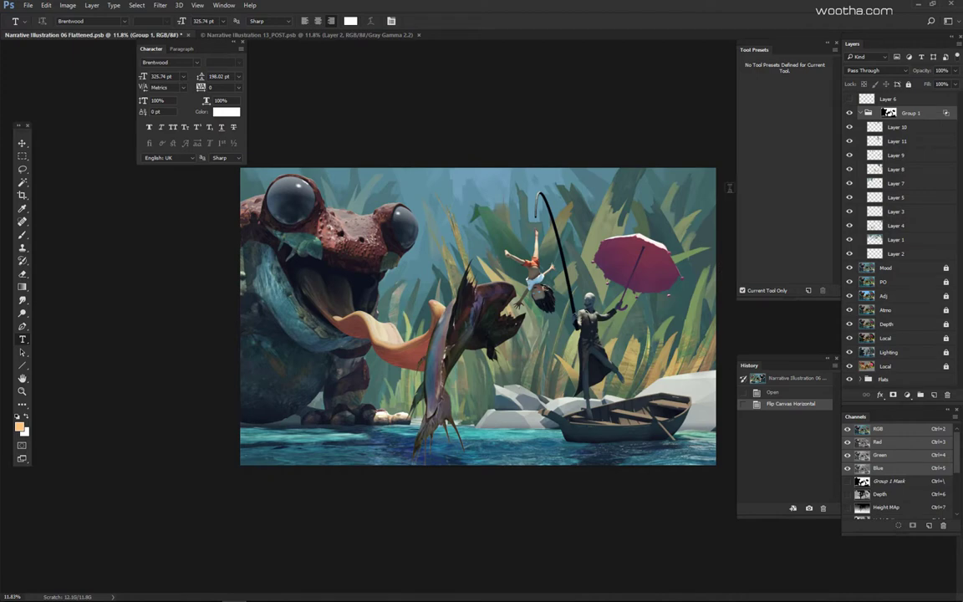
{"action": "left_click", "coordinate": [850, 114]}
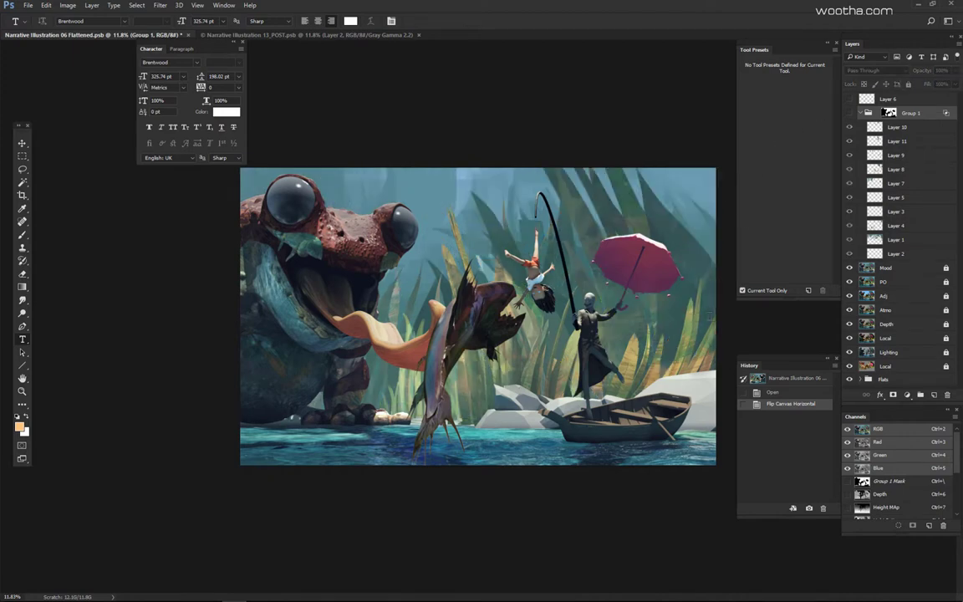
{"action": "left_click", "coordinate": [850, 114]}
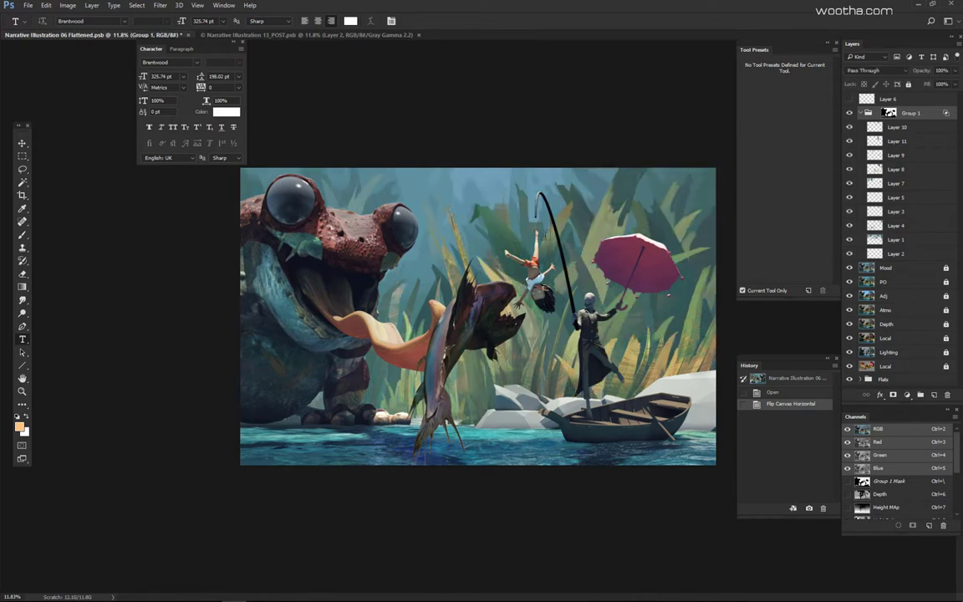
{"action": "left_click", "coordinate": [850, 114]}
{"action": "left_click", "coordinate": [849, 114]}
{"action": "left_click", "coordinate": [849, 115]}
{"action": "left_click", "coordinate": [850, 115]}
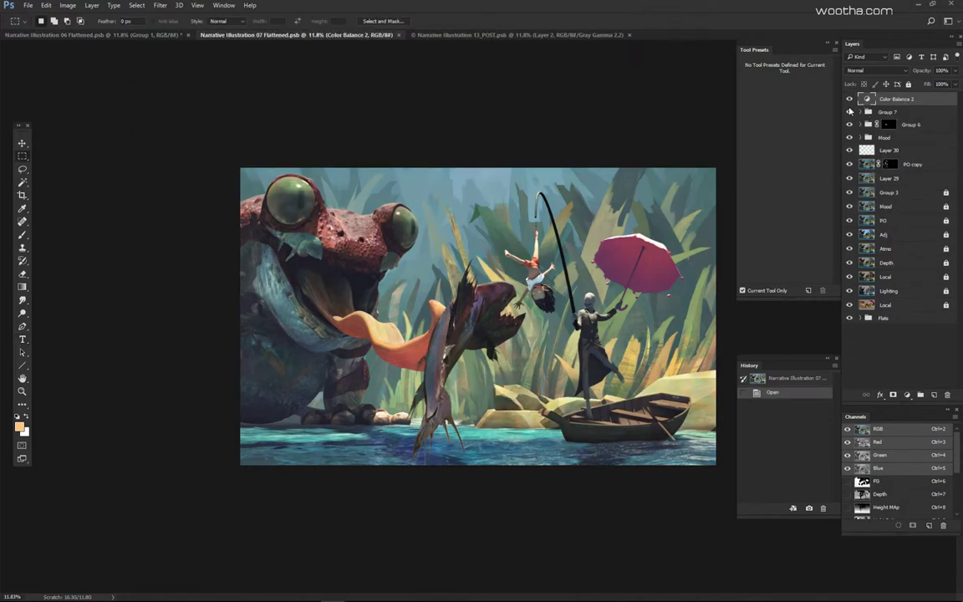
Step: In Narrative Illustration 07, hide Color Balance 2 down through Layer 29 and compare the image with Narrative Illustration 06
{"action": "left_click_drag", "start_coordinate": [851, 98], "coordinate": [851, 165]}
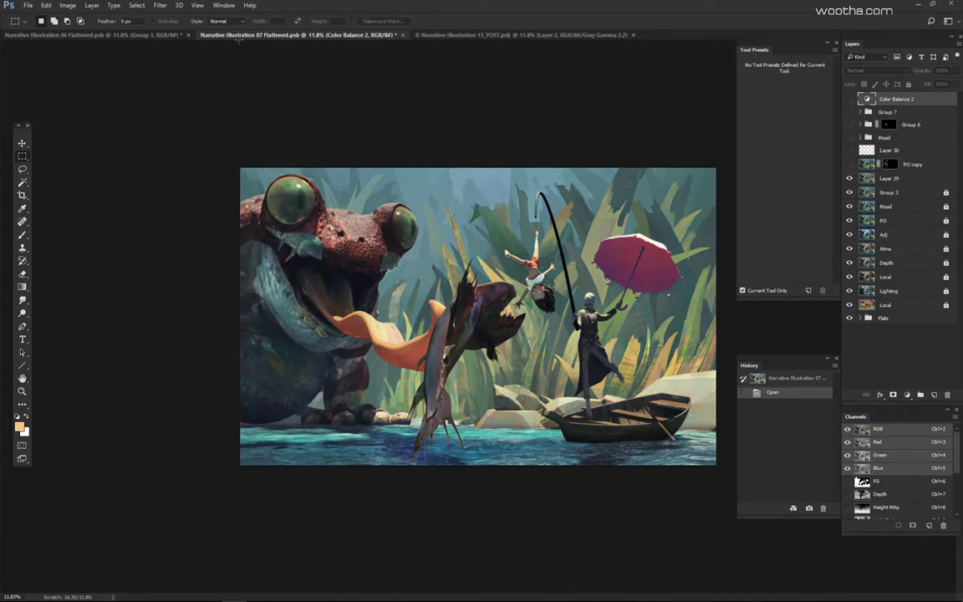
{"action": "left_click", "coordinate": [127, 35]}
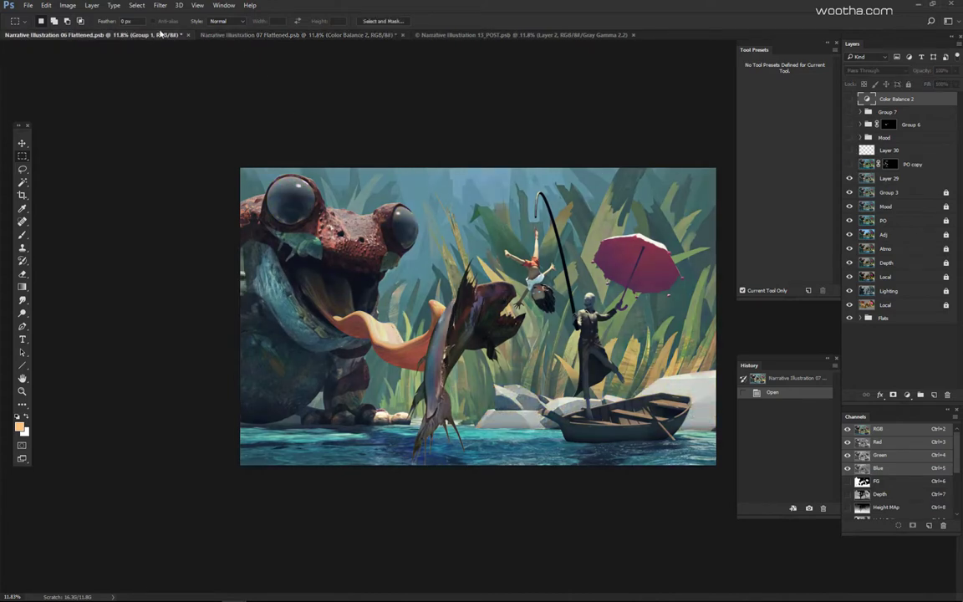
{"action": "left_click", "coordinate": [224, 35]}
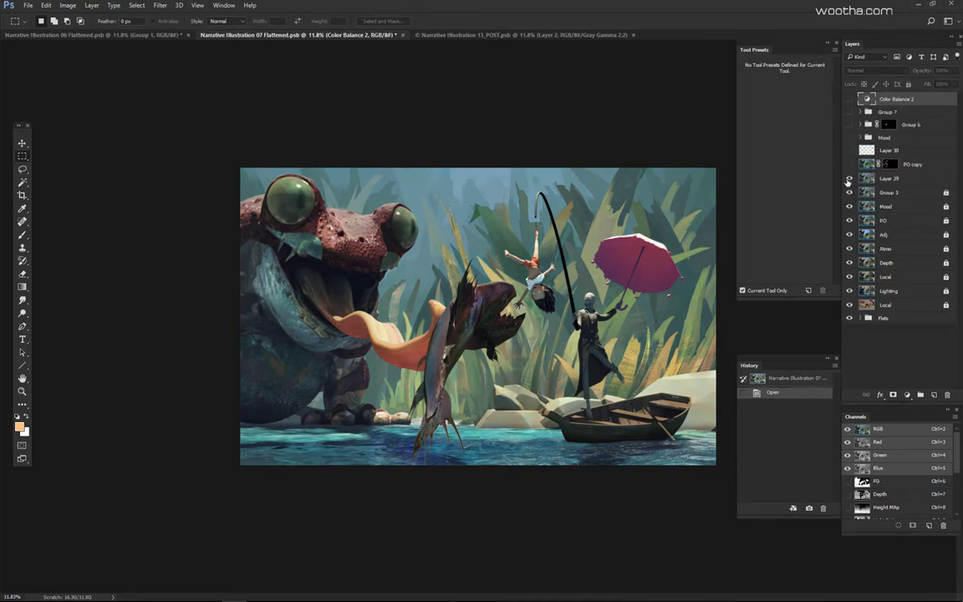
{"action": "left_click", "coordinate": [136, 36]}
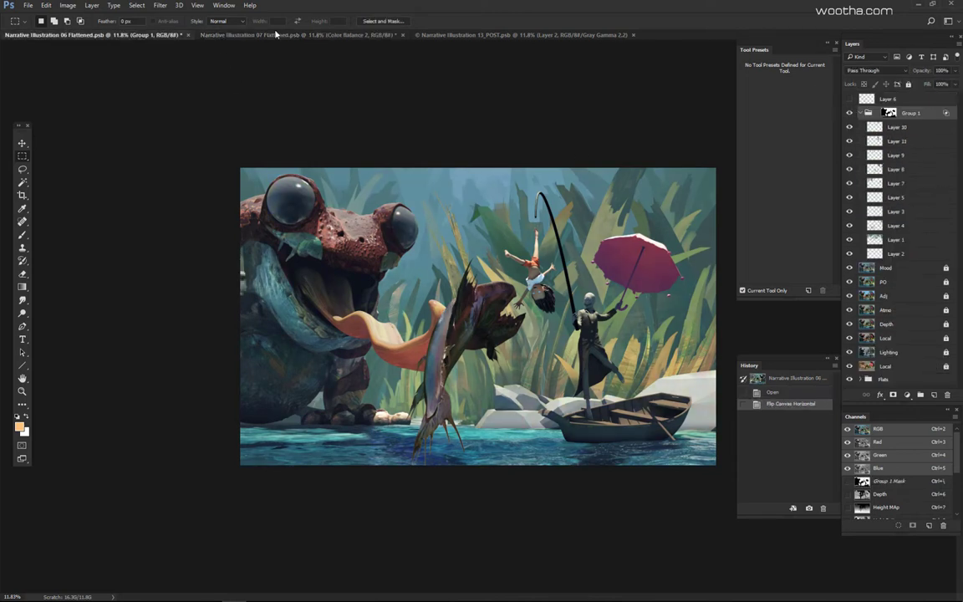
{"action": "left_click", "coordinate": [239, 34]}
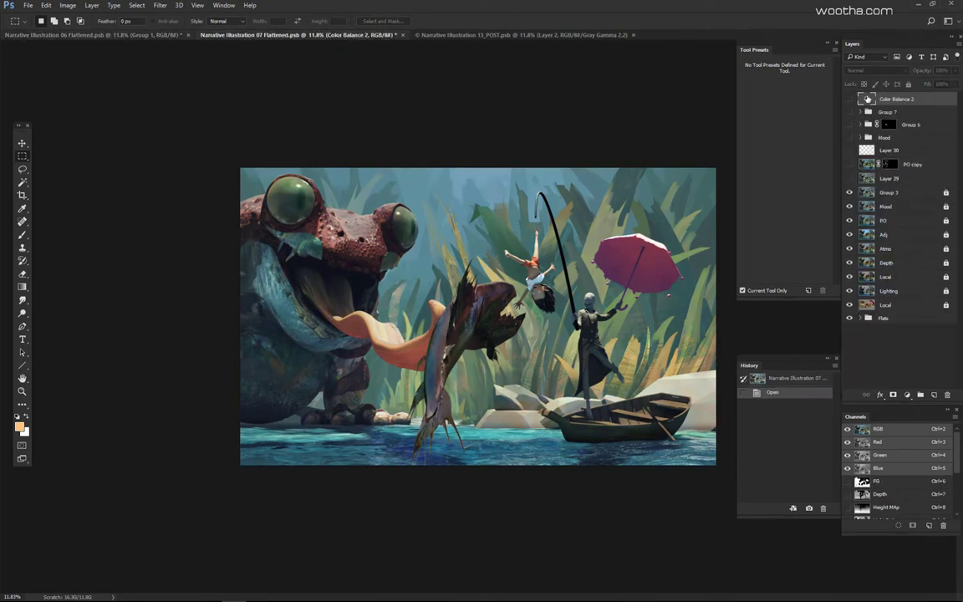
Step: Compare the image with and without the Group 3 layer, leaving it shown and selected
{"action": "left_click", "coordinate": [850, 193]}
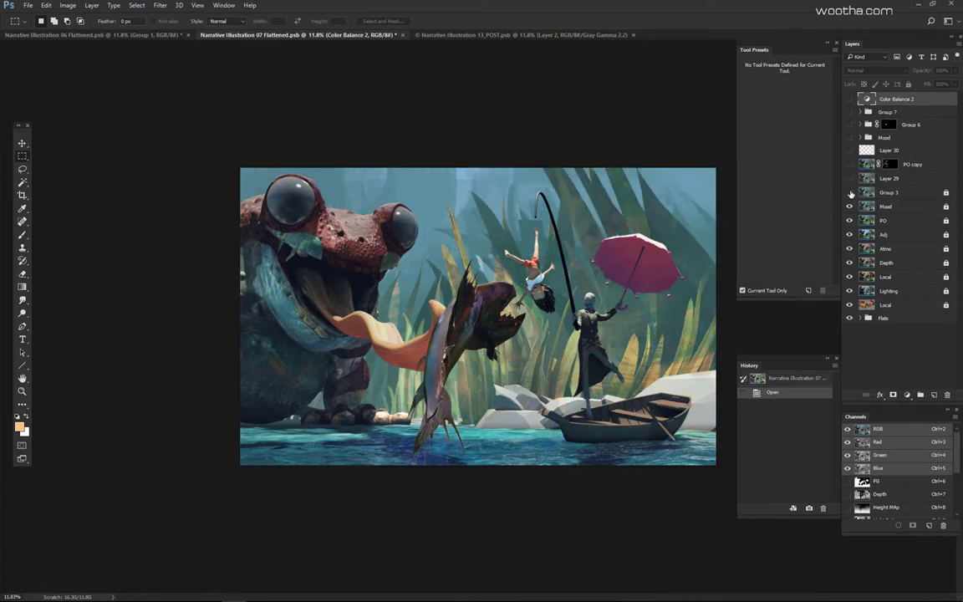
{"action": "left_click", "coordinate": [850, 193]}
{"action": "left_click", "coordinate": [850, 193]}
{"action": "left_click", "coordinate": [849, 193]}
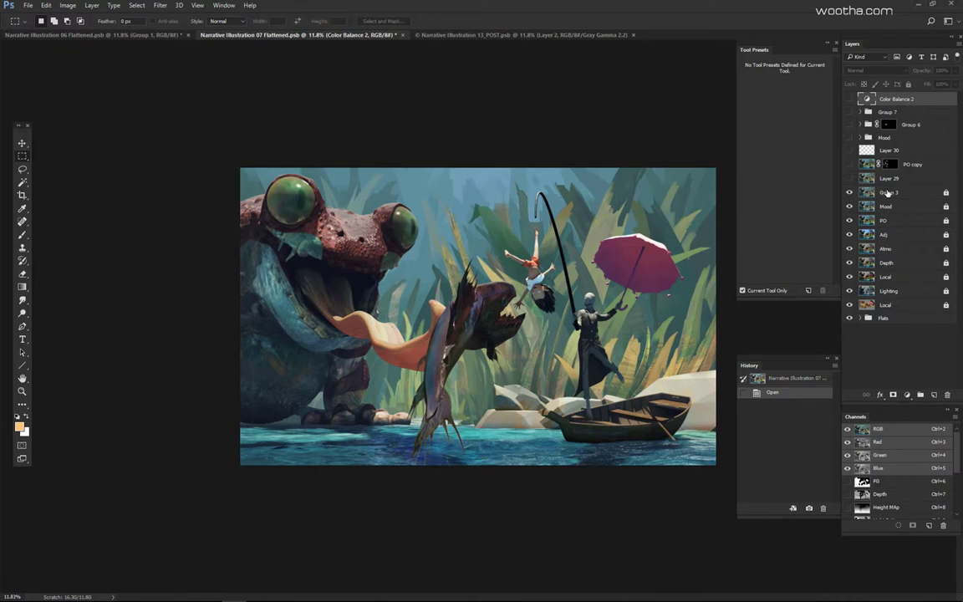
{"action": "left_click", "coordinate": [888, 192]}
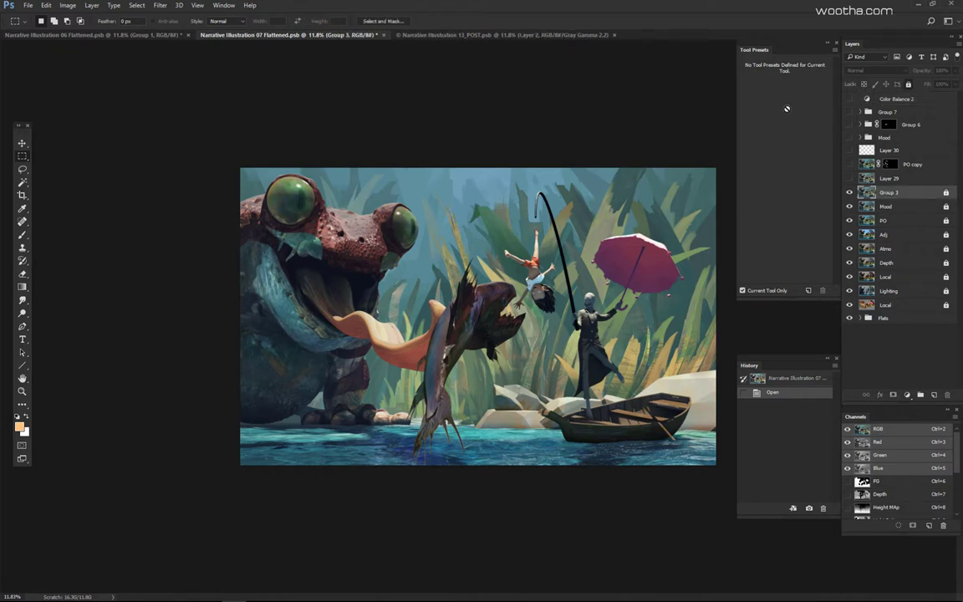
Step: Switch back and forth between Narrative Illustration 06 and 07 to compare them, ending on Narrative Illustration 07
{"action": "left_click", "coordinate": [54, 35]}
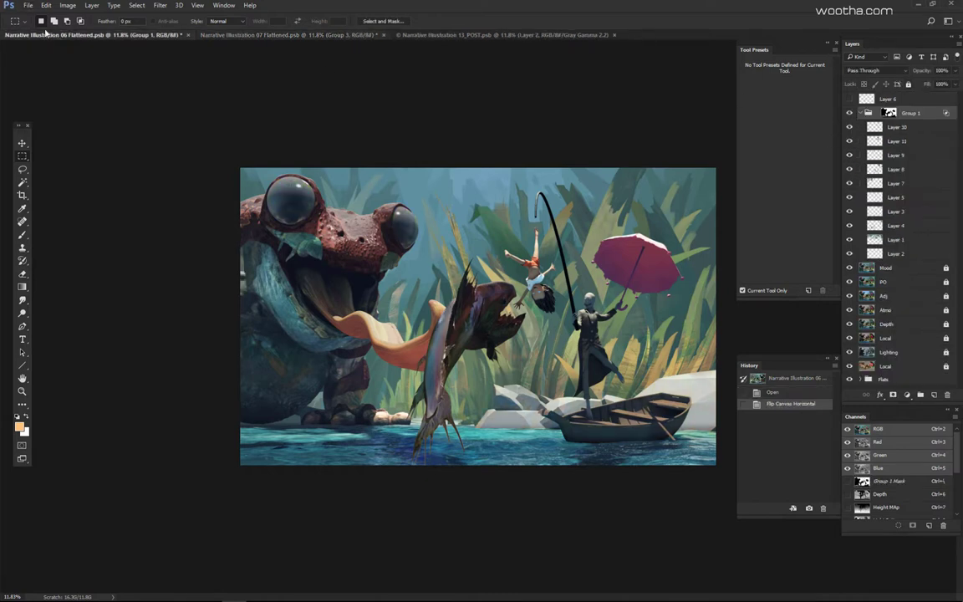
{"action": "left_click", "coordinate": [261, 36]}
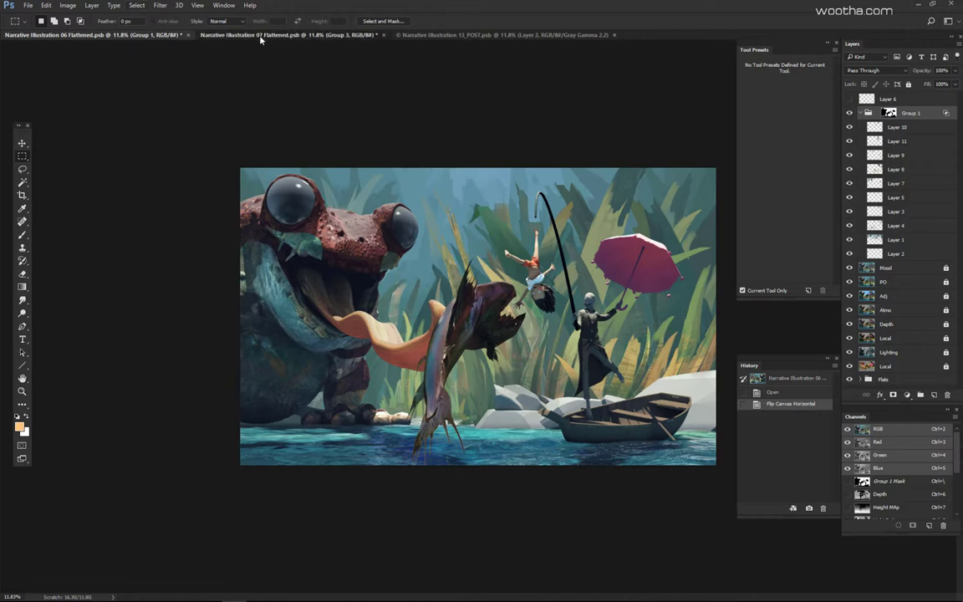
{"action": "left_click", "coordinate": [146, 36]}
{"action": "left_click", "coordinate": [138, 33]}
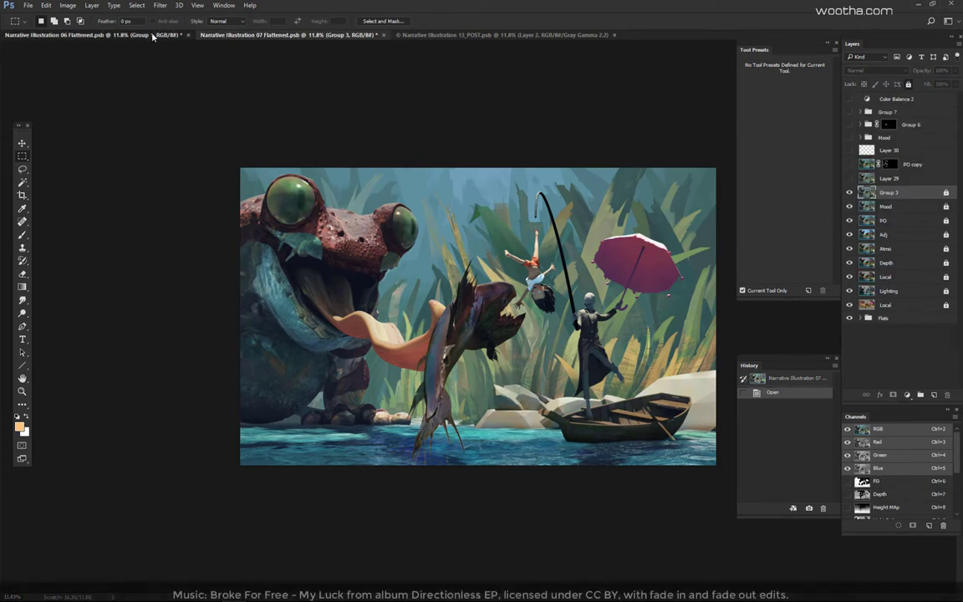
{"action": "left_click", "coordinate": [258, 36]}
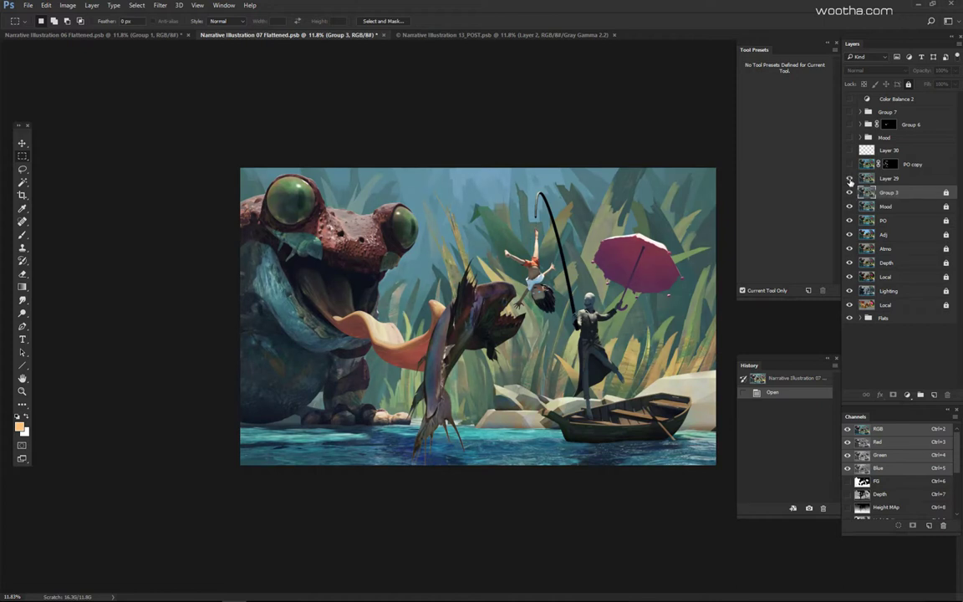
Step: Show Layer 29 above Group 3 and make it the active layer
{"action": "left_click", "coordinate": [850, 179]}
{"action": "left_click", "coordinate": [894, 180]}
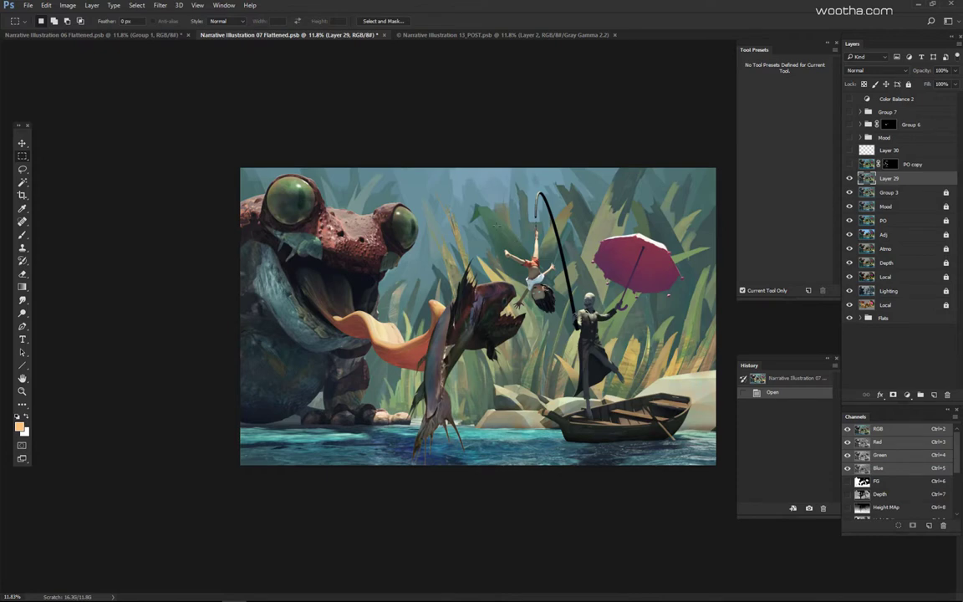
Step: Frame the child hanging from the fishing rod with a rectangular selection, shift it slightly down, and clear the selection
{"action": "left_click_drag", "start_coordinate": [495, 216], "coordinate": [565, 325]}
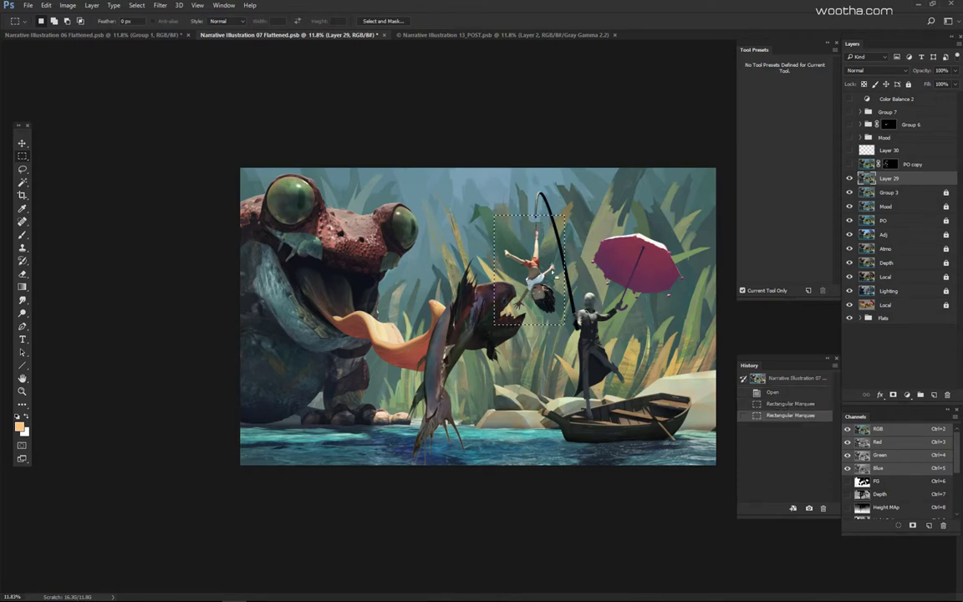
{"action": "left_click_drag", "start_coordinate": [552, 271], "coordinate": [552, 274]}
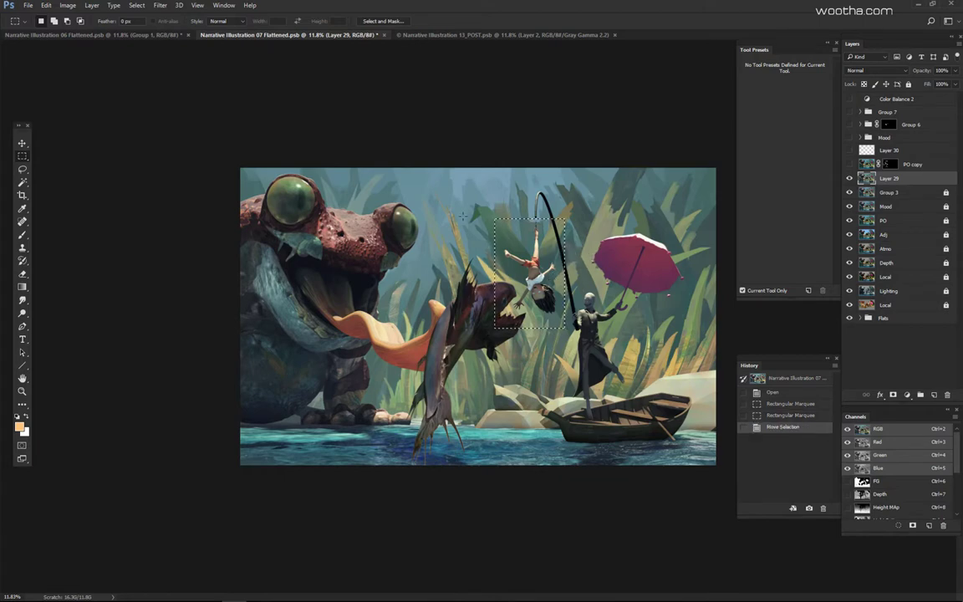
{"action": "key", "text": "ctrl+d"}
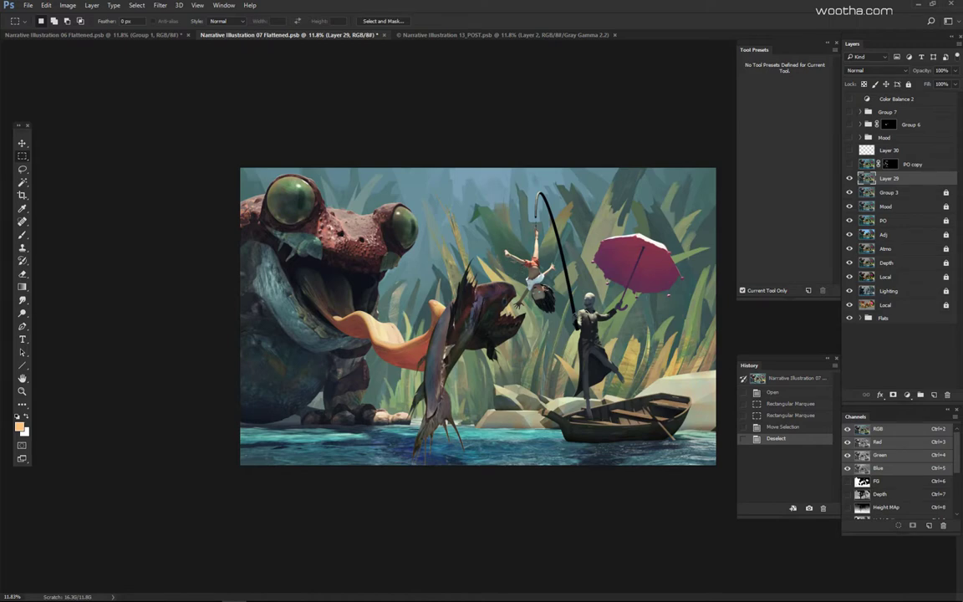
Step: Preview the image's values in grayscale proof colours and return to full colour
{"action": "key", "text": "ctrl+y"}
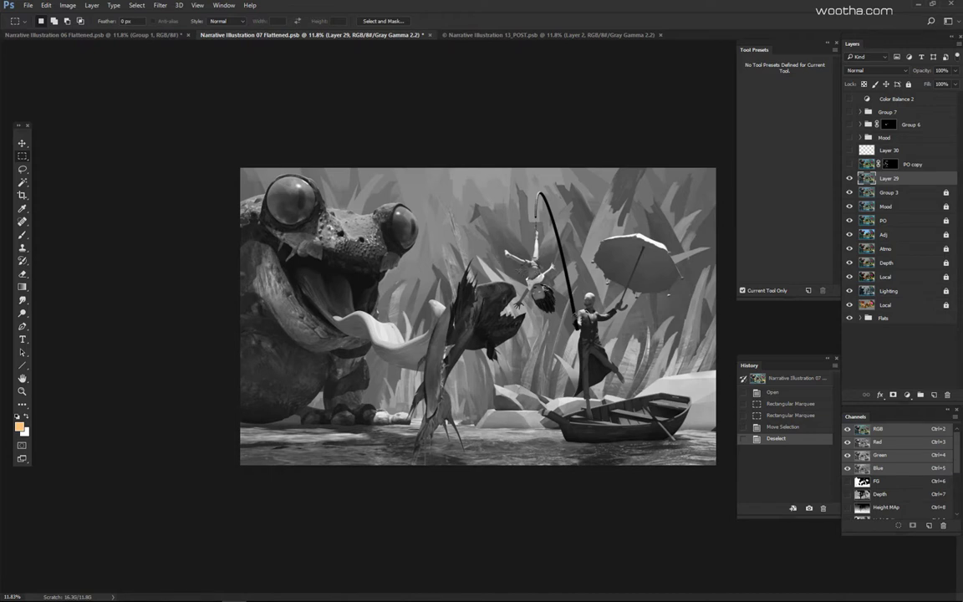
{"action": "key", "text": "ctrl+y"}
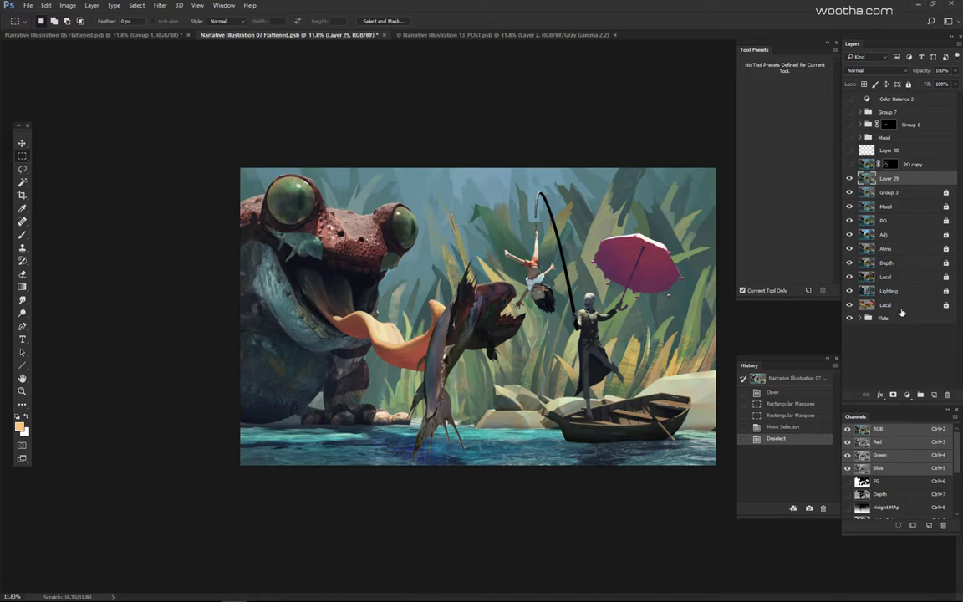
Step: Show the PO copy layer above Layer 29, comparing the image with and without it
{"action": "left_click", "coordinate": [849, 166]}
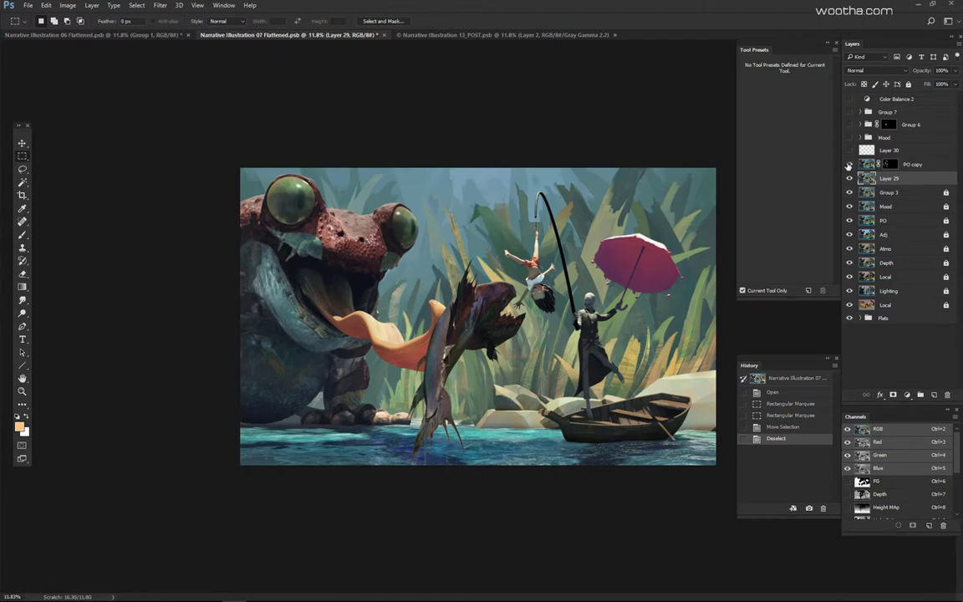
{"action": "left_click", "coordinate": [848, 165]}
{"action": "left_click", "coordinate": [848, 166]}
Step: Compare the PO copy layer with its mask disabled and enabled, leaving the mask active and enabled
{"action": "left_click", "coordinate": [889, 164]}
{"action": "left_click", "coordinate": [890, 164], "text": "shift"}
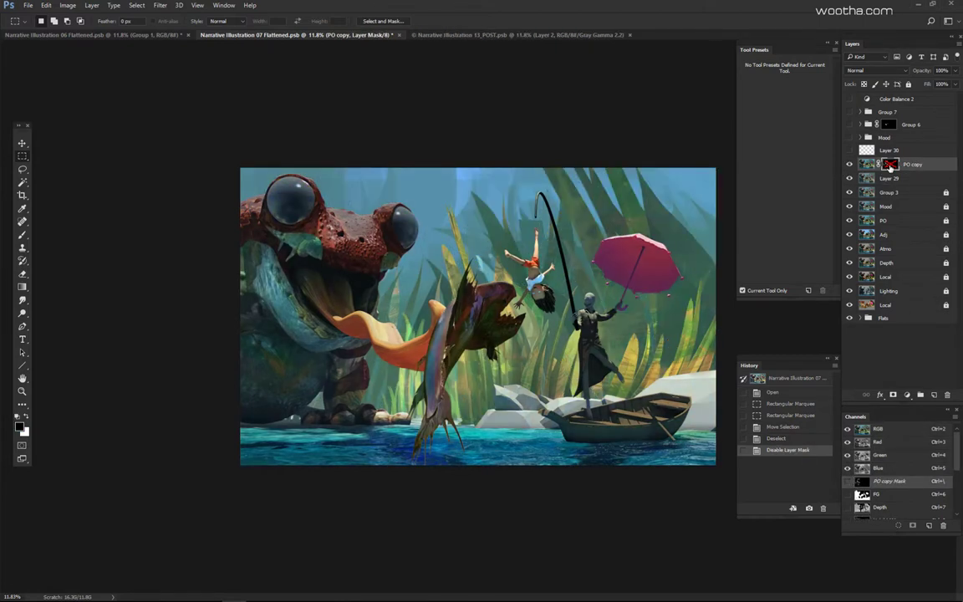
{"action": "left_click", "coordinate": [890, 164], "text": "shift"}
{"action": "left_click", "coordinate": [890, 164], "text": "shift"}
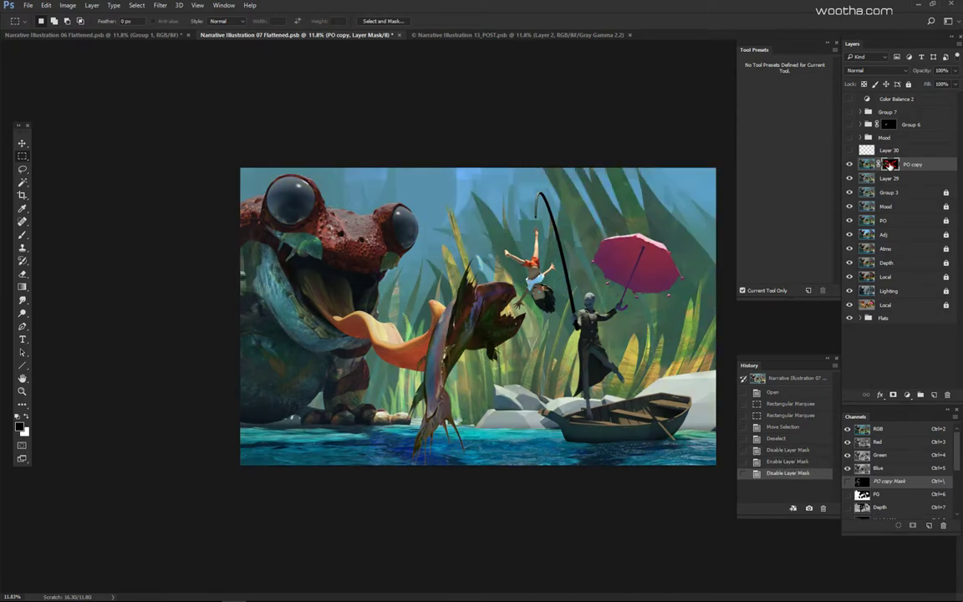
{"action": "left_click", "coordinate": [889, 164], "text": "shift"}
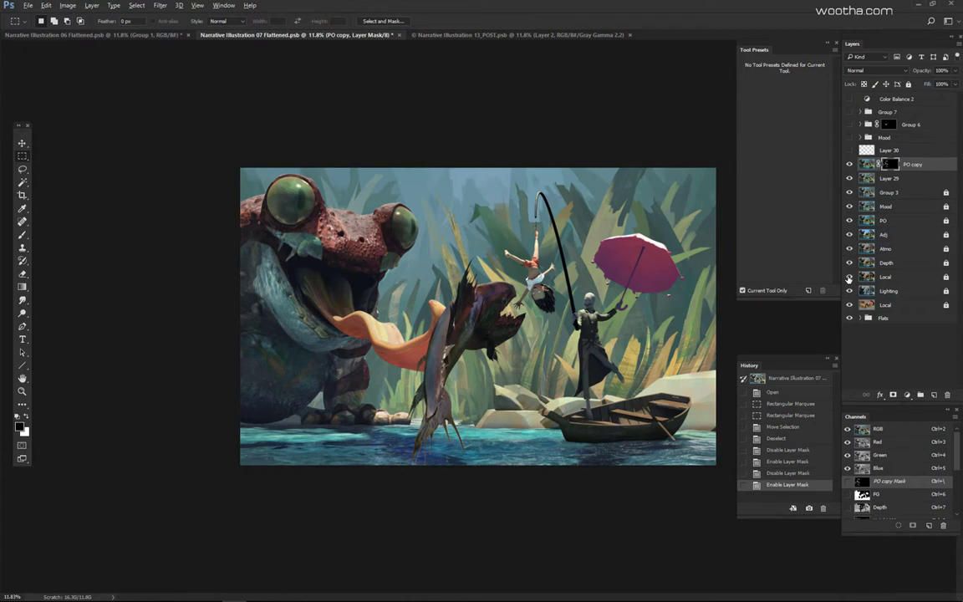
Step: Isolate the Local and PO layers and compare them with the unmasked PO copy, restoring the other layers and the mask
{"action": "left_click", "coordinate": [848, 278], "text": "alt"}
{"action": "left_click", "coordinate": [848, 278], "text": "alt"}
{"action": "left_click", "coordinate": [890, 165], "text": "shift"}
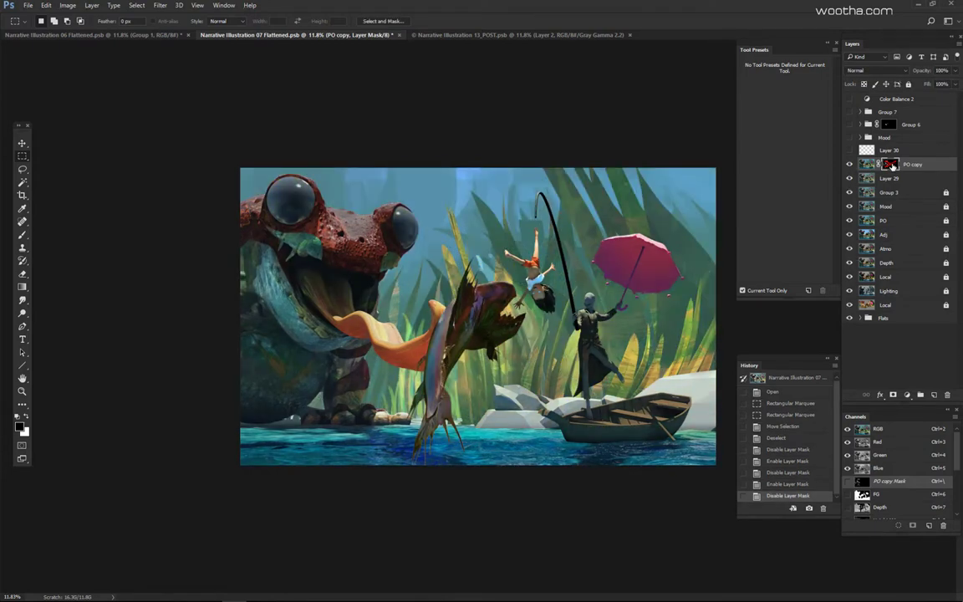
{"action": "left_click", "coordinate": [889, 165], "text": "shift"}
{"action": "left_click", "coordinate": [850, 222], "text": "alt"}
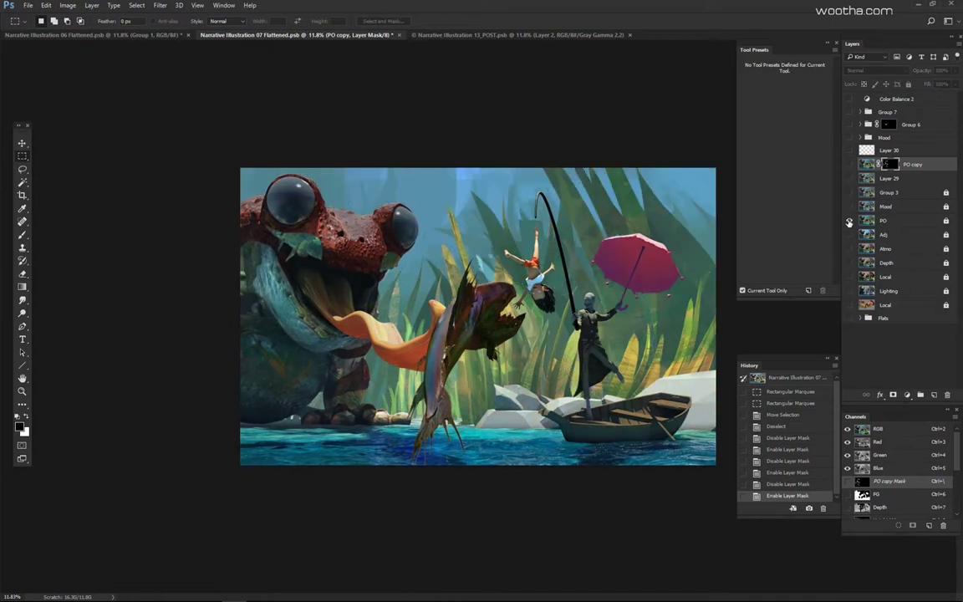
{"action": "left_click", "coordinate": [849, 221], "text": "alt"}
{"action": "left_click", "coordinate": [890, 166], "text": "shift"}
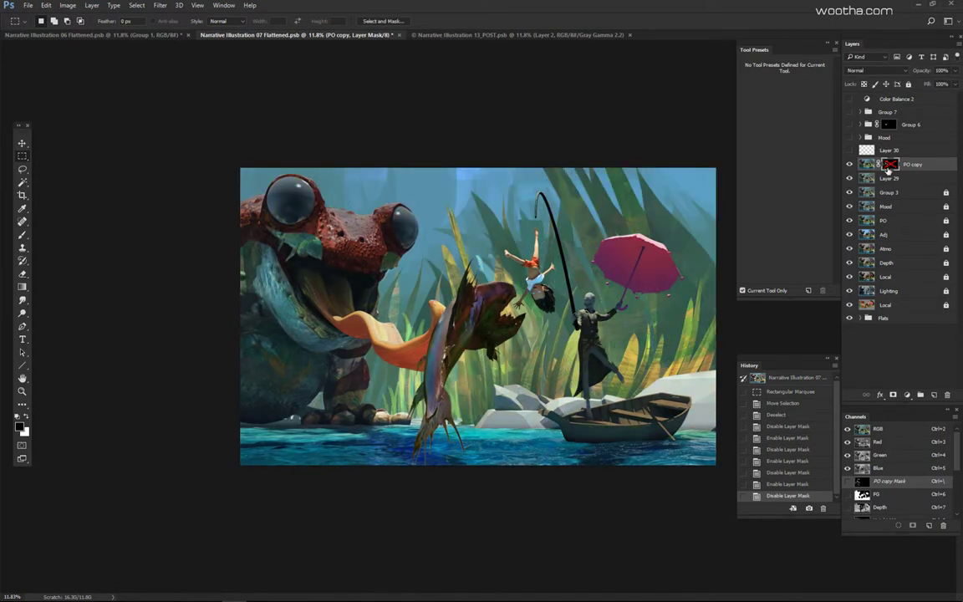
{"action": "left_click", "coordinate": [890, 165], "text": "shift"}
{"action": "left_click", "coordinate": [849, 220], "text": "alt"}
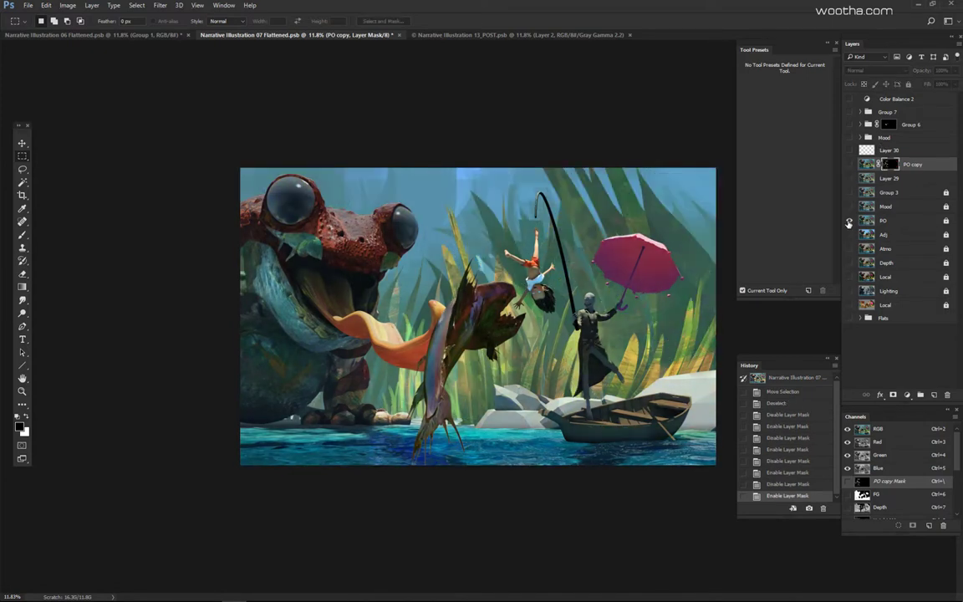
{"action": "left_click", "coordinate": [848, 221], "text": "alt"}
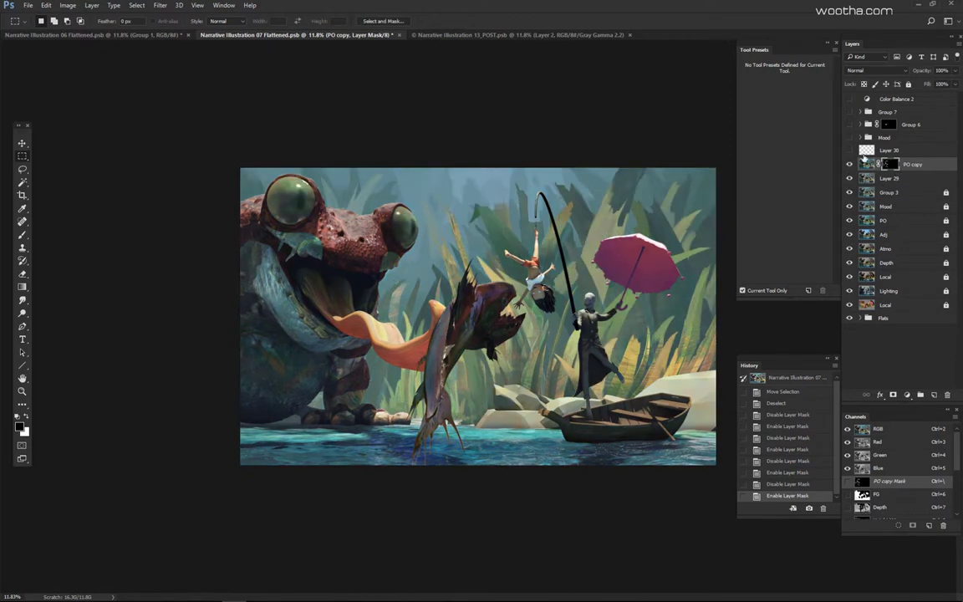
Step: Inspect the PO copy mask by itself, and compare the layer once more with the mask disabled and enabled
{"action": "left_click", "coordinate": [889, 164], "text": "alt"}
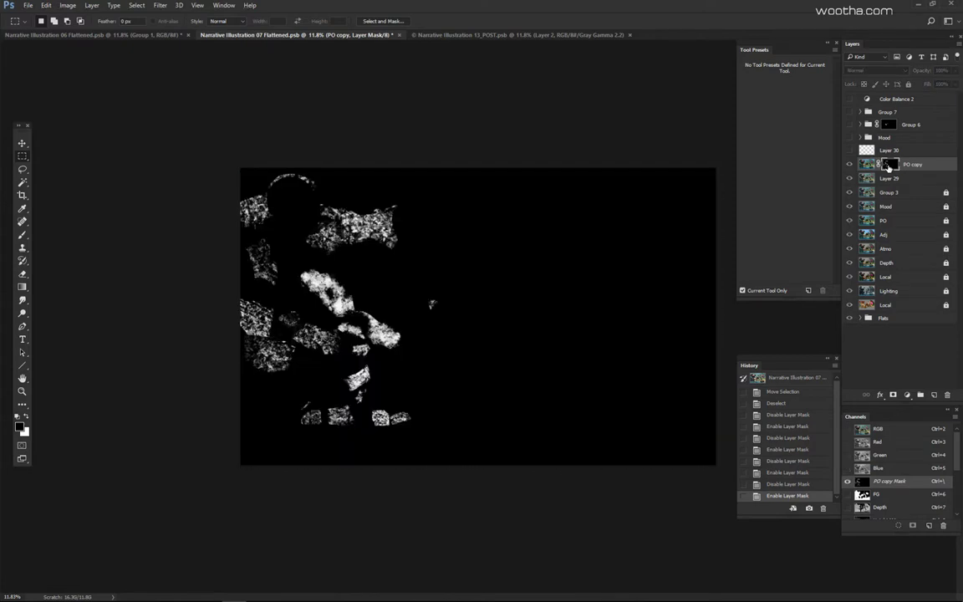
{"action": "left_click", "coordinate": [889, 165], "text": "alt"}
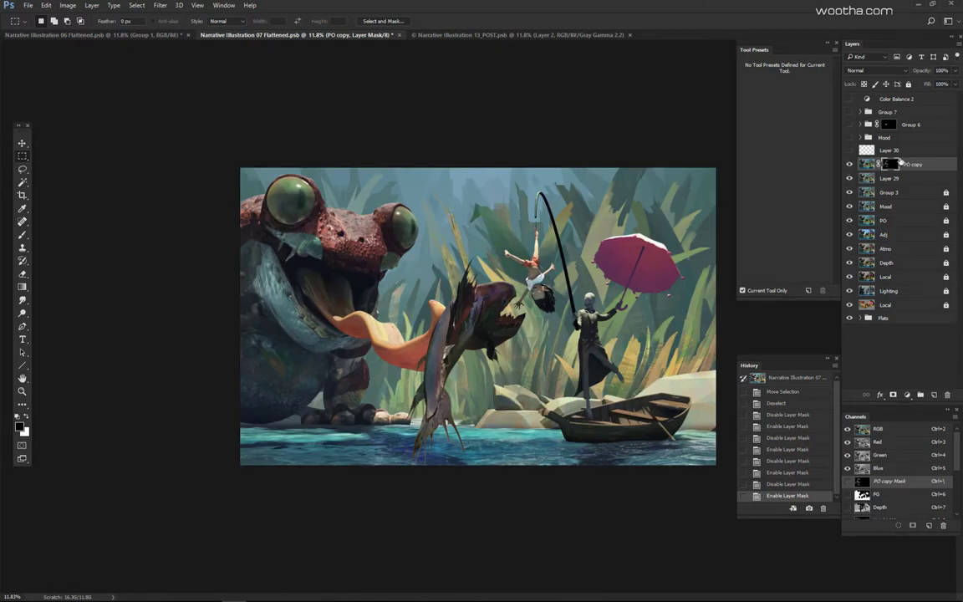
{"action": "left_click", "coordinate": [889, 164], "text": "shift"}
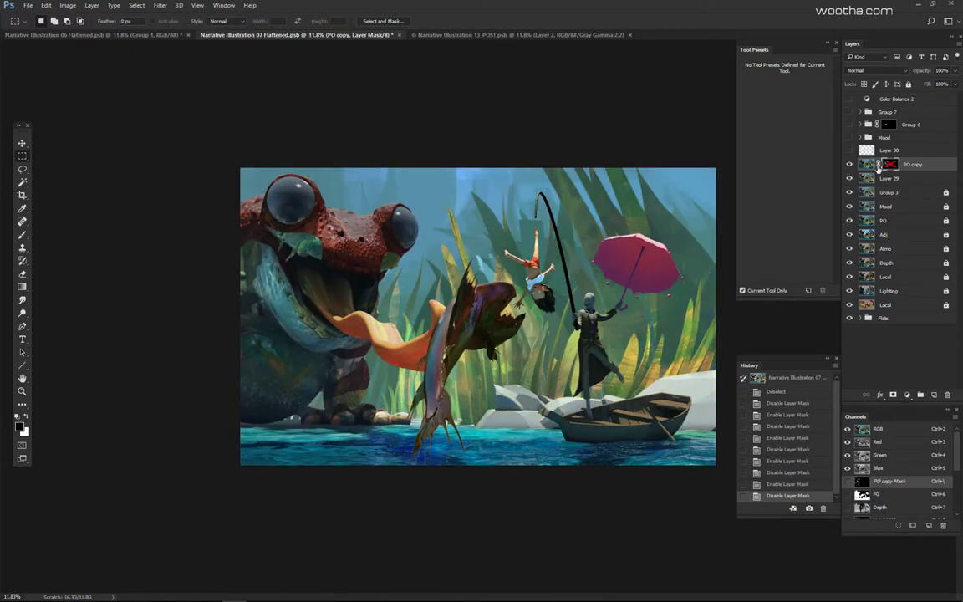
{"action": "left_click", "coordinate": [888, 164], "text": "shift"}
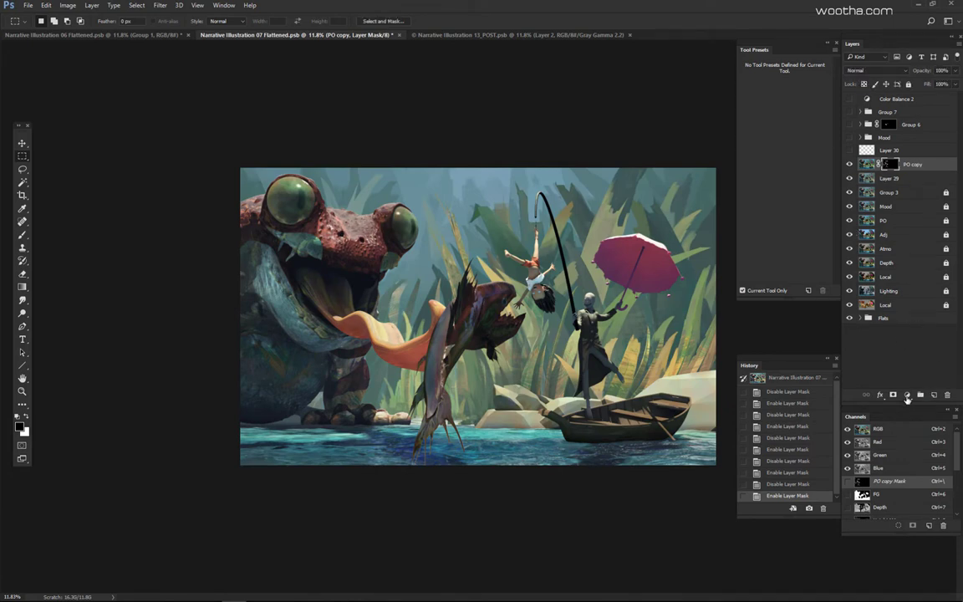
Step: Look over the adjustment layer types without adding one, and compare the image with and without PO copy, leaving it shown
{"action": "left_click", "coordinate": [907, 398]}
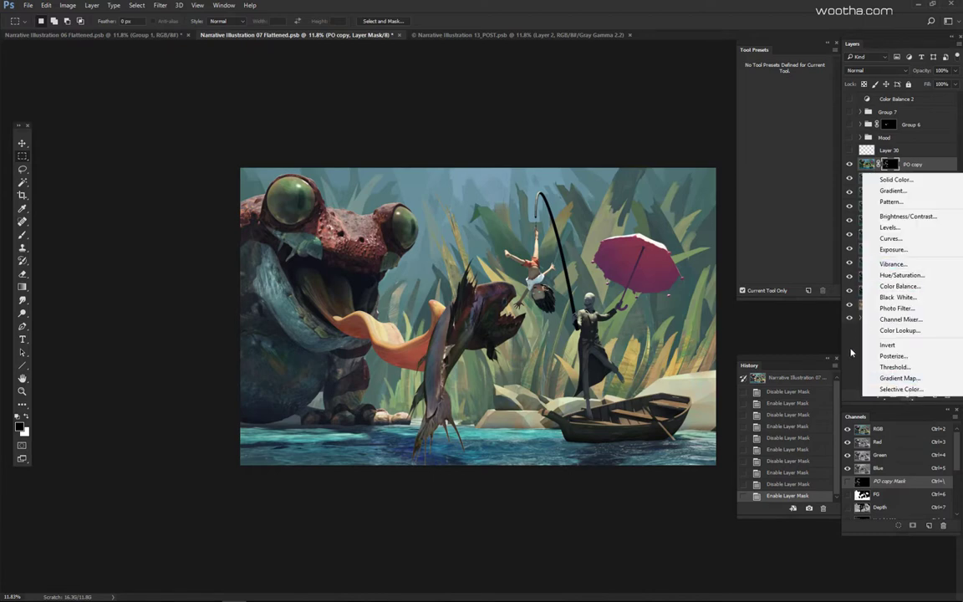
{"action": "left_click", "coordinate": [768, 301]}
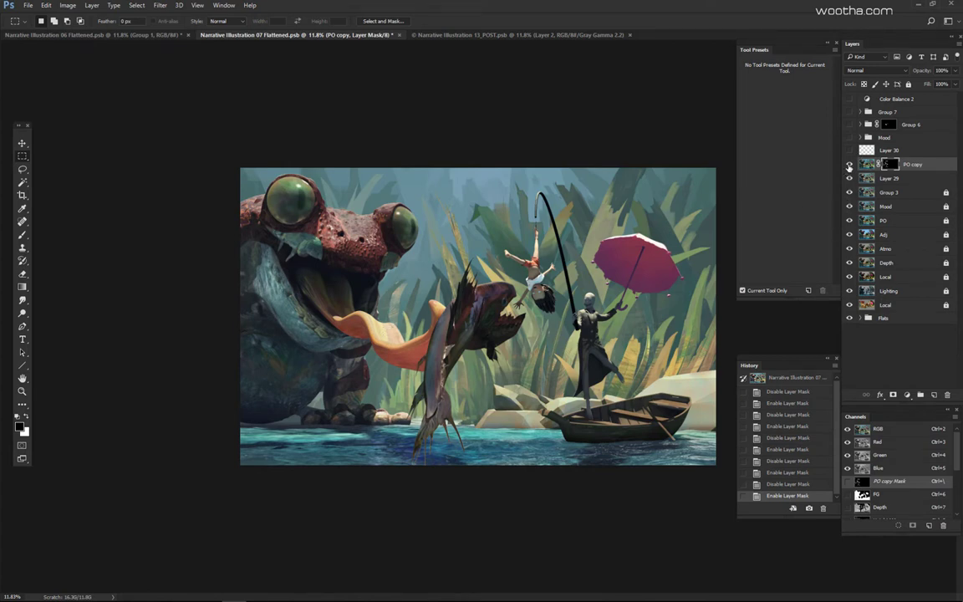
{"action": "left_click", "coordinate": [849, 166]}
{"action": "left_click", "coordinate": [849, 167]}
Step: Make Layer 30 active and visible, load its pixels as a selection, clear it, and magnify the hanging child
{"action": "left_click", "coordinate": [901, 154]}
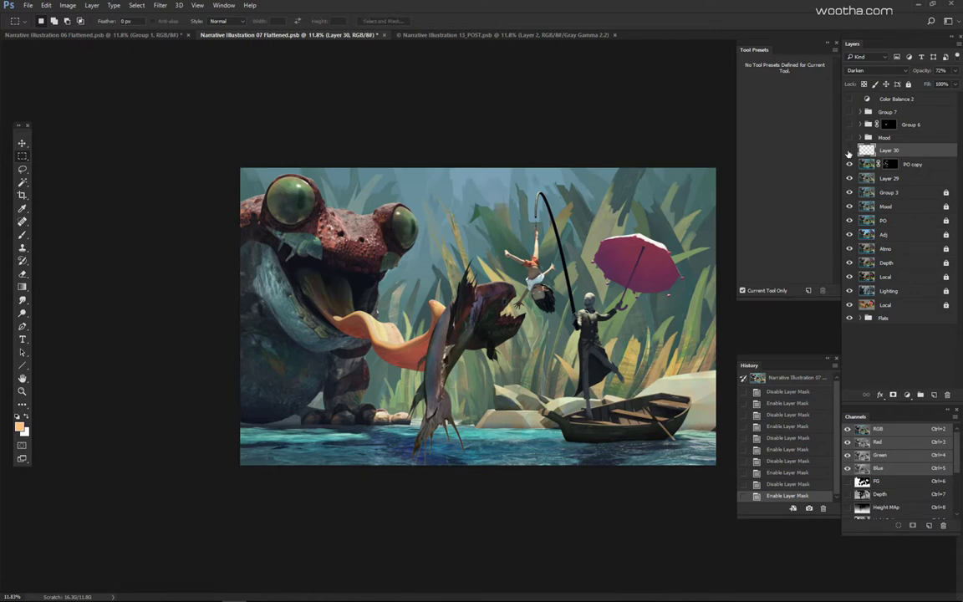
{"action": "left_click", "coordinate": [849, 150]}
{"action": "left_click", "coordinate": [866, 151], "text": "ctrl"}
{"action": "left_click_drag", "start_coordinate": [526, 263], "coordinate": [482, 306]}
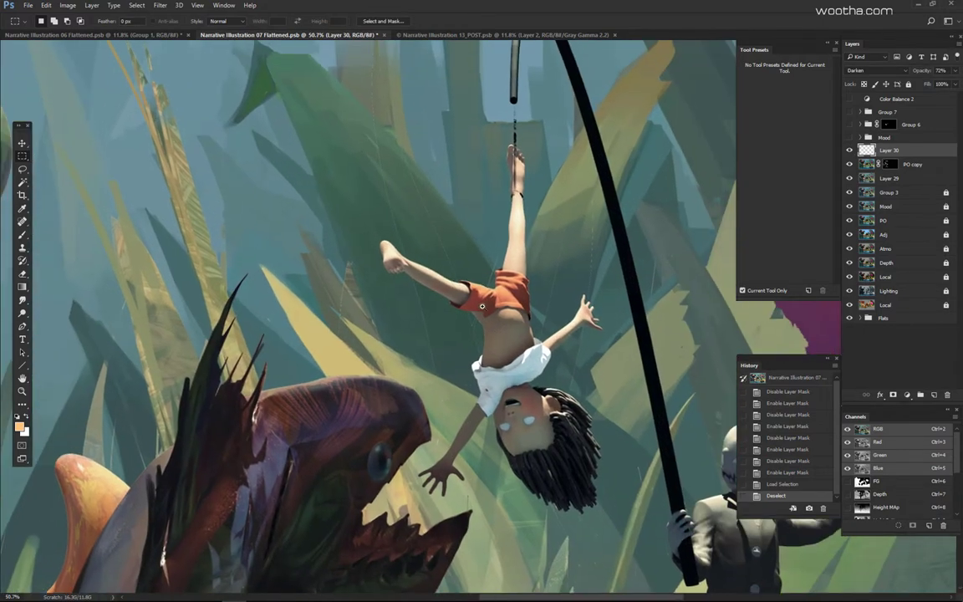
{"action": "scroll", "coordinate": [482, 306], "scroll_direction": "up", "scroll_amount": 3}
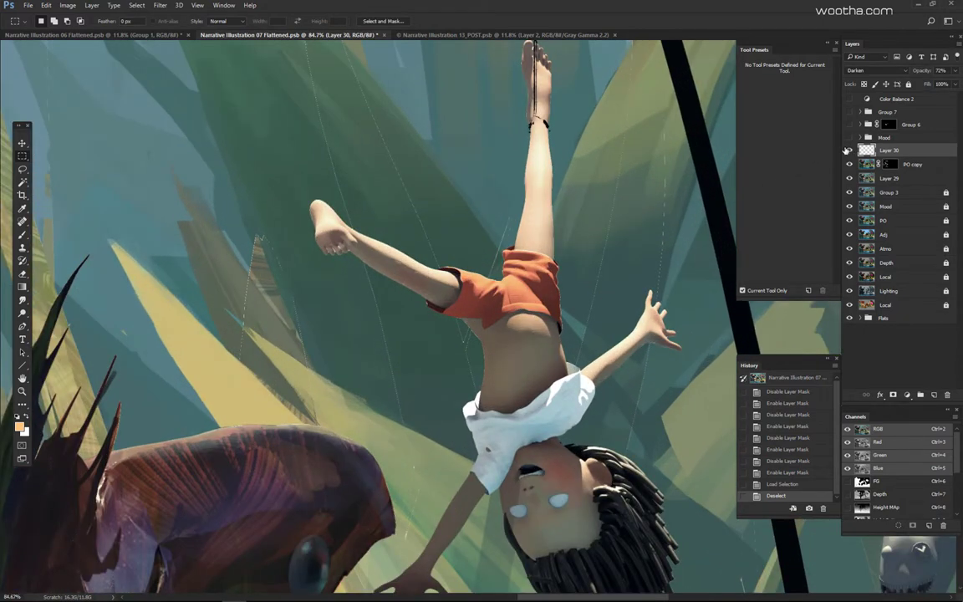
Step: Compare the hanging child with and without Layer 30, leaving the layer shown
{"action": "left_click", "coordinate": [848, 150]}
{"action": "left_click", "coordinate": [849, 150]}
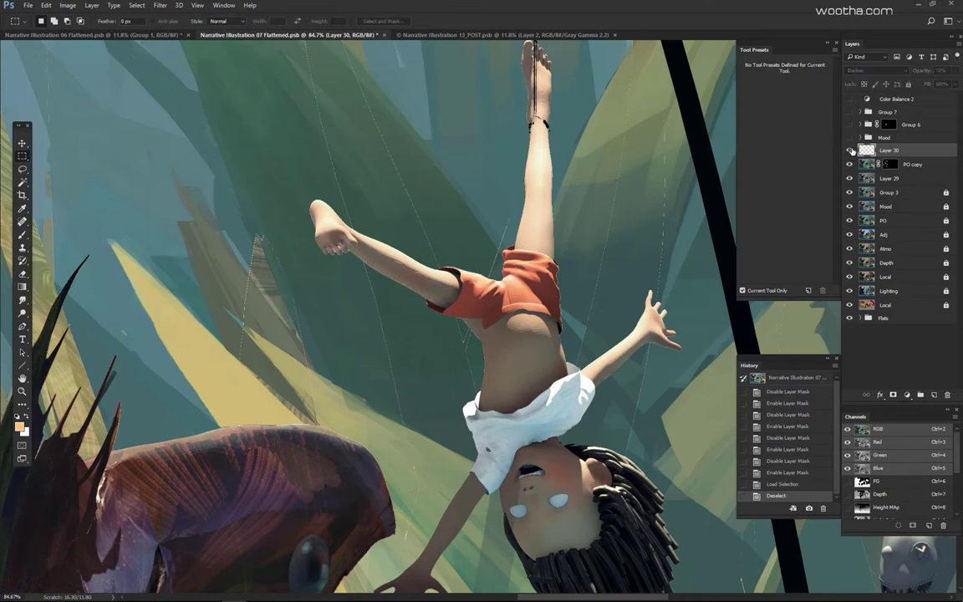
{"action": "left_click", "coordinate": [850, 151]}
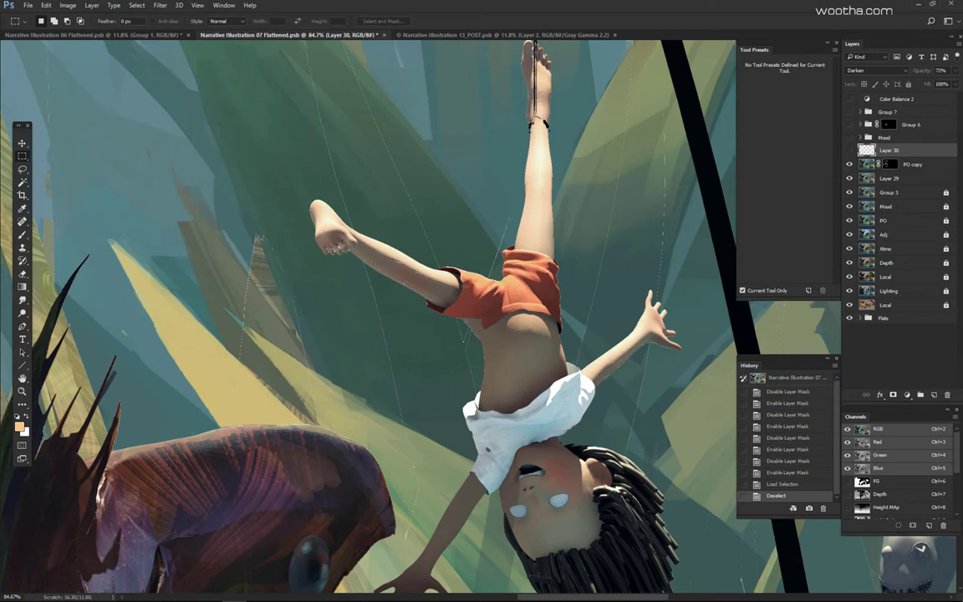
{"action": "left_click", "coordinate": [850, 151]}
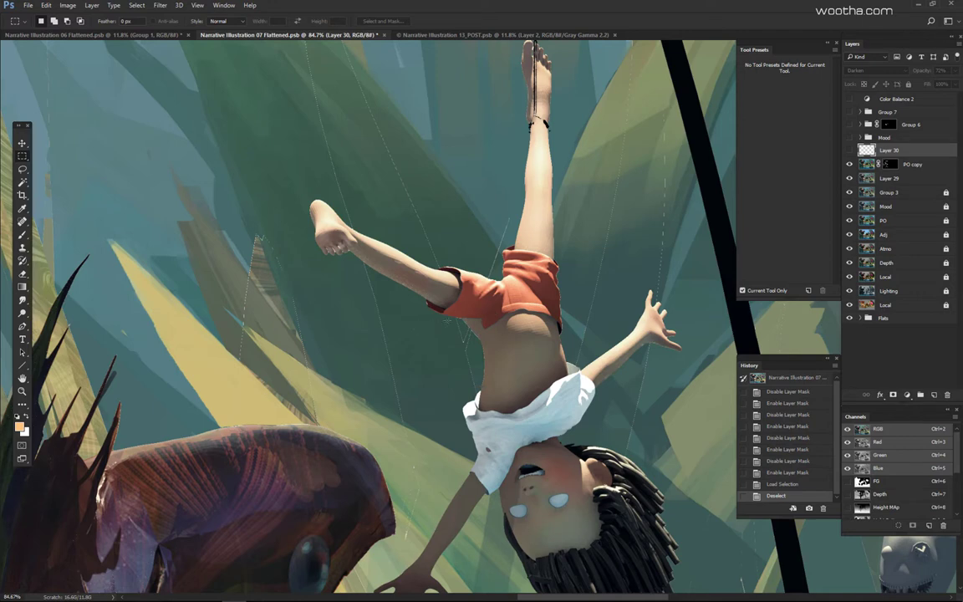
{"action": "left_click", "coordinate": [849, 151]}
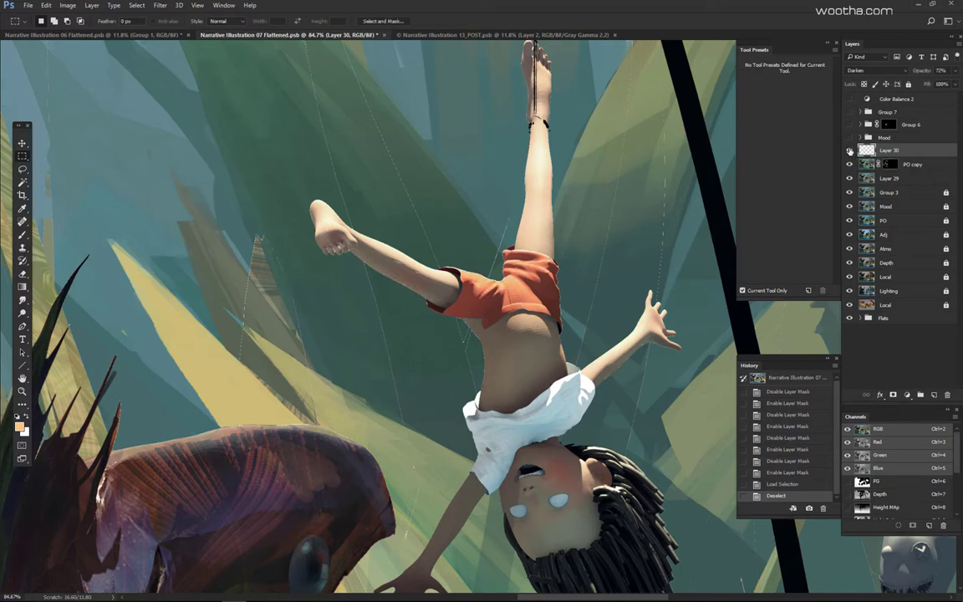
Step: Show the Mood group above Layer 30 over the wider scene, and expand it and its Group 5 to reveal their layers
{"action": "scroll", "coordinate": [576, 265], "scroll_direction": "down", "scroll_amount": 2, "text": "alt"}
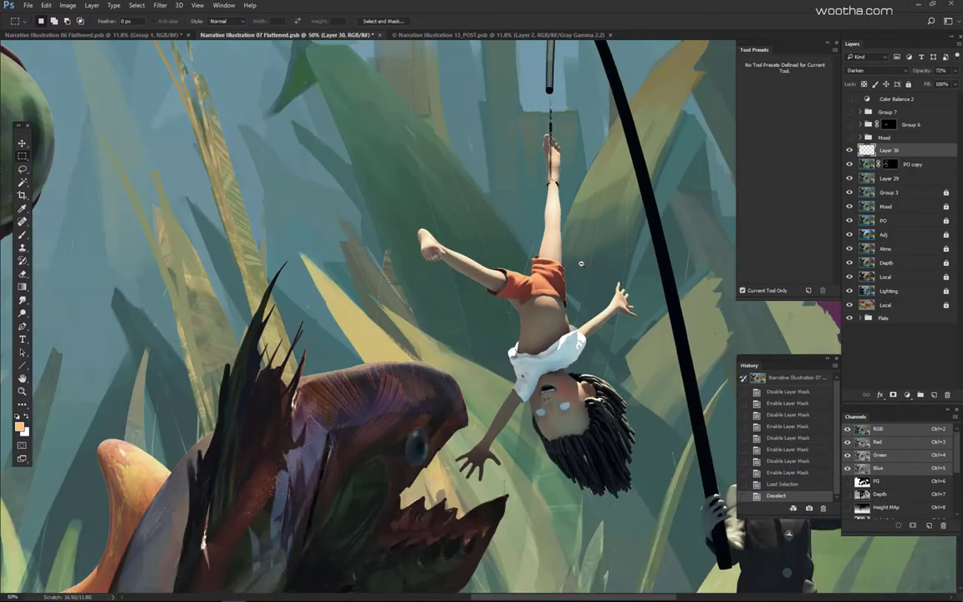
{"action": "scroll", "coordinate": [581, 264], "scroll_direction": "down", "scroll_amount": 1, "text": "alt"}
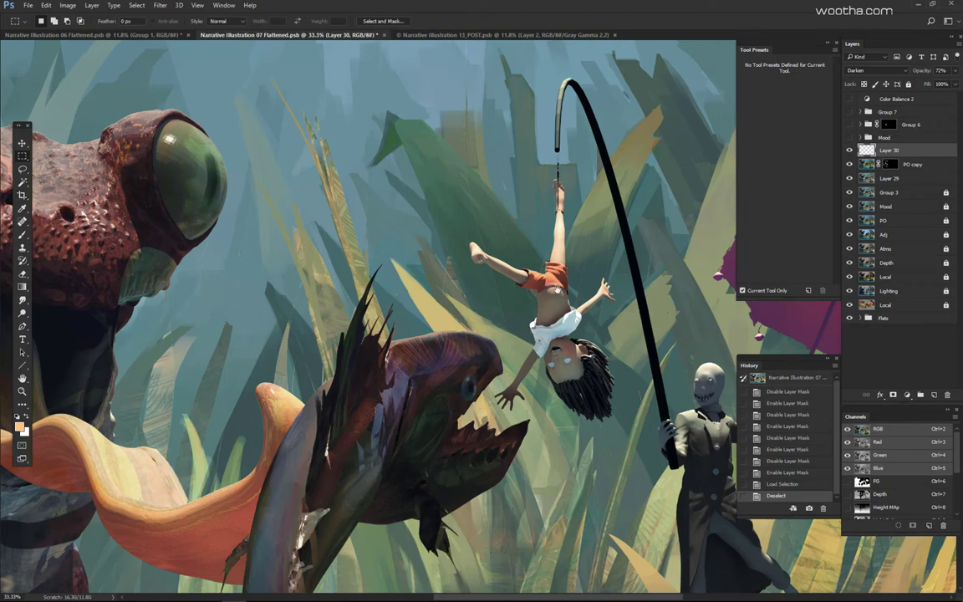
{"action": "left_click_drag", "start_coordinate": [501, 260], "coordinate": [484, 229]}
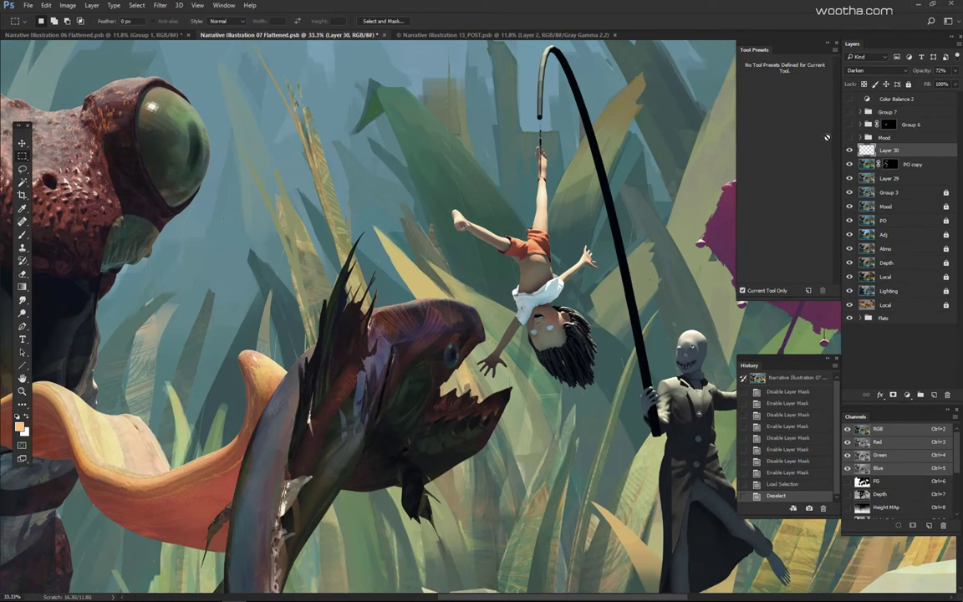
{"action": "scroll", "coordinate": [567, 259], "scroll_direction": "down", "scroll_amount": 1, "text": "alt"}
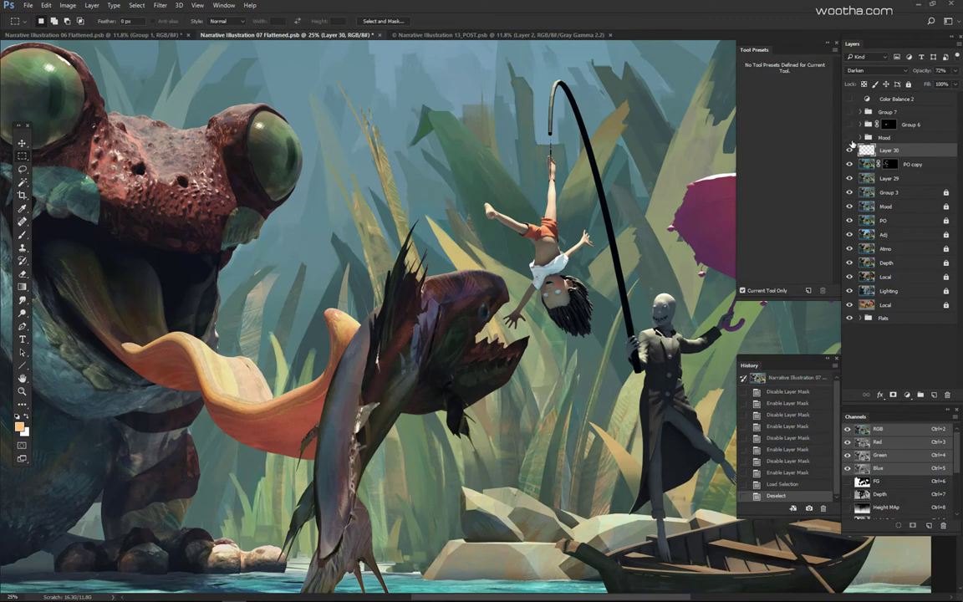
{"action": "left_click", "coordinate": [848, 138]}
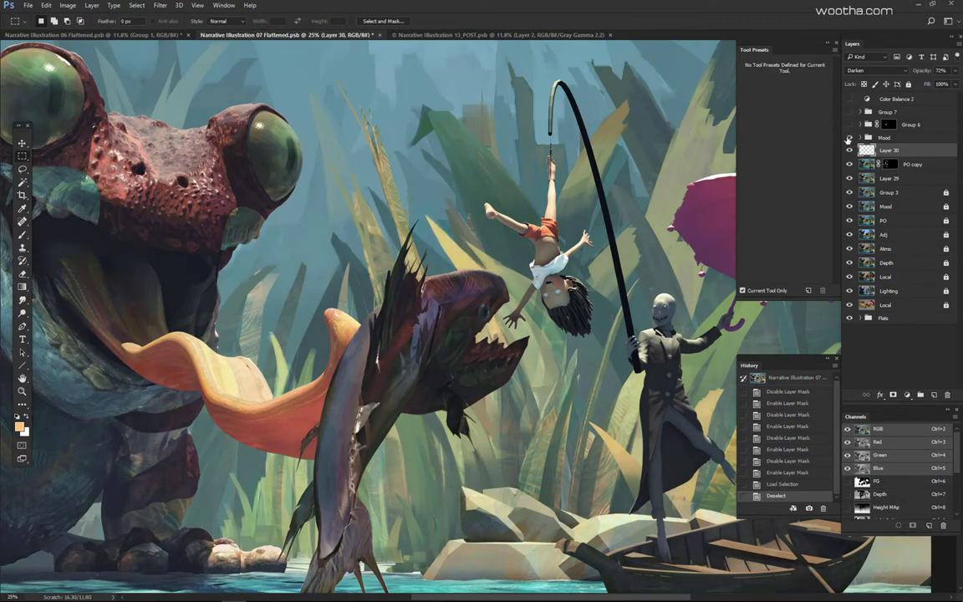
{"action": "left_click", "coordinate": [513, 267], "text": "alt"}
{"action": "scroll", "coordinate": [499, 240], "scroll_direction": "down", "scroll_amount": 2, "text": "alt"}
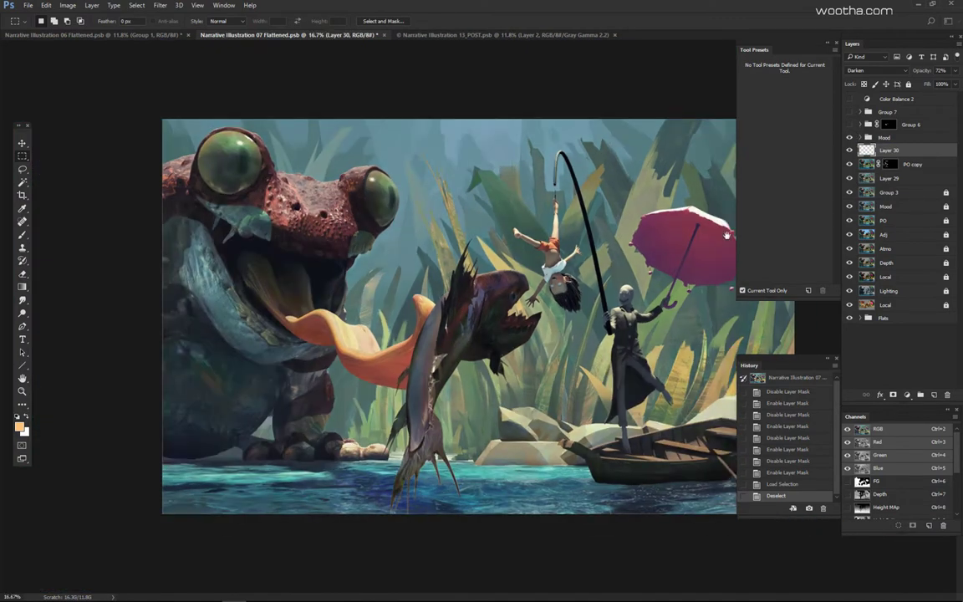
{"action": "scroll", "coordinate": [500, 240], "scroll_direction": "up", "scroll_amount": 1, "text": "alt"}
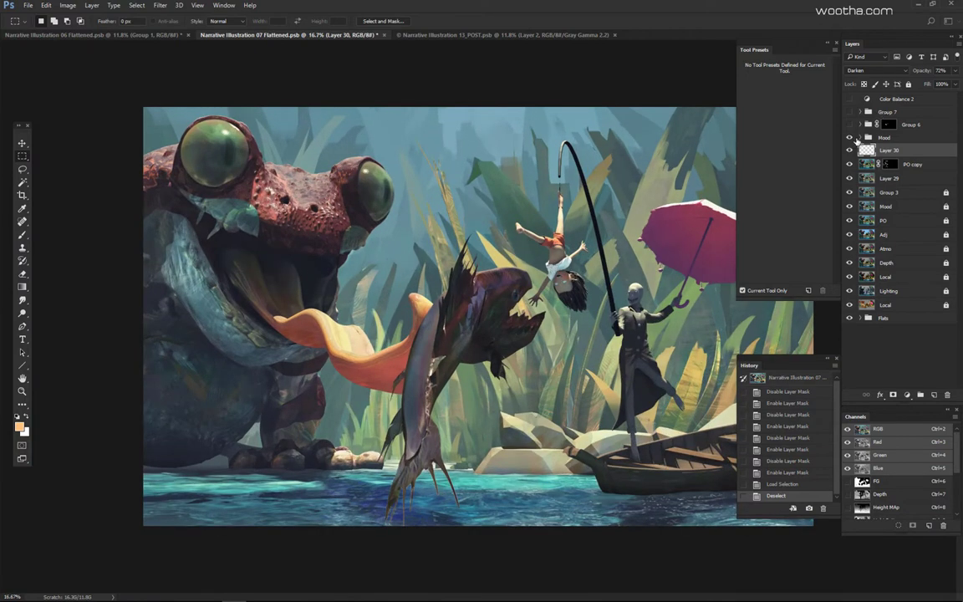
{"action": "left_click", "coordinate": [865, 138]}
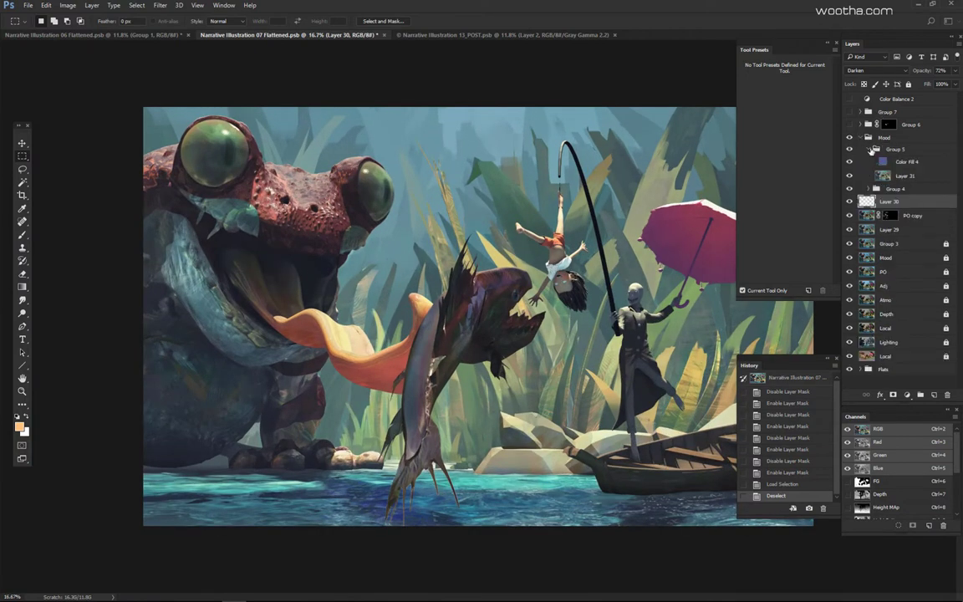
Step: Collapse Group 5, and compare the full painting with the Lighting layer and the Local layer above it, each shown alone
{"action": "left_click", "coordinate": [872, 149]}
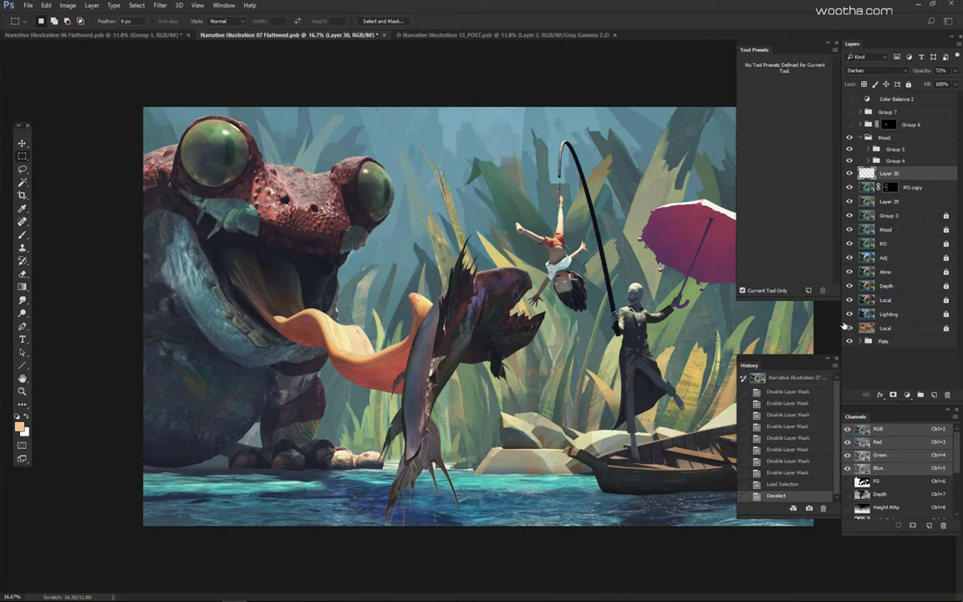
{"action": "left_click", "coordinate": [850, 315]}
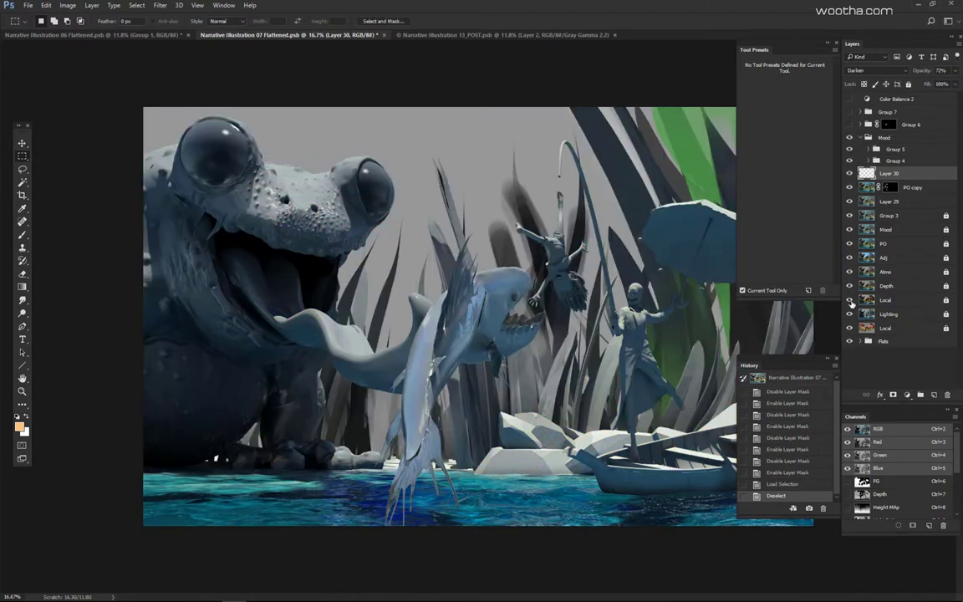
{"action": "left_click", "coordinate": [850, 309]}
{"action": "left_click", "coordinate": [850, 300], "text": "alt"}
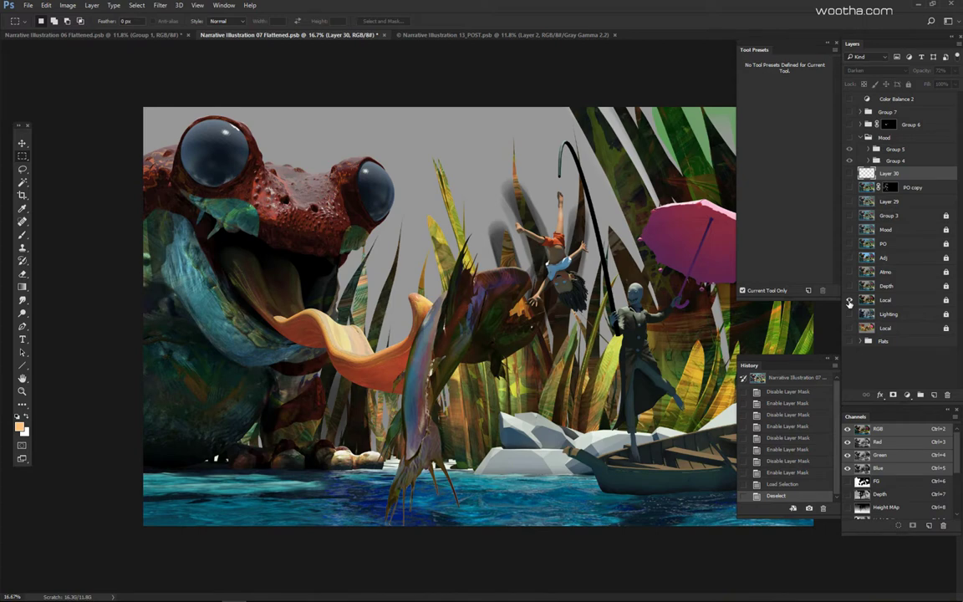
{"action": "left_click", "coordinate": [850, 301], "text": "alt"}
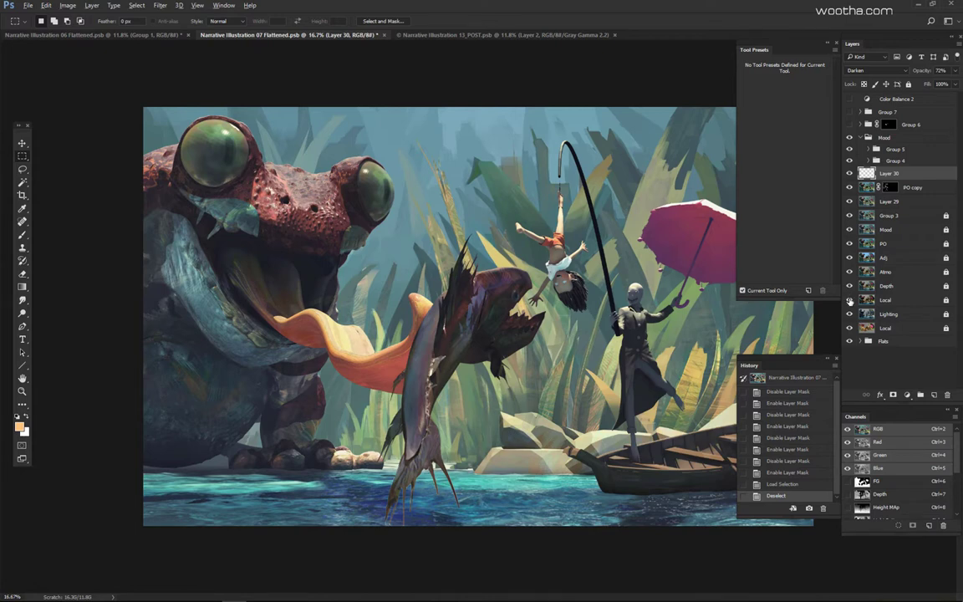
{"action": "left_click", "coordinate": [849, 301], "text": "alt"}
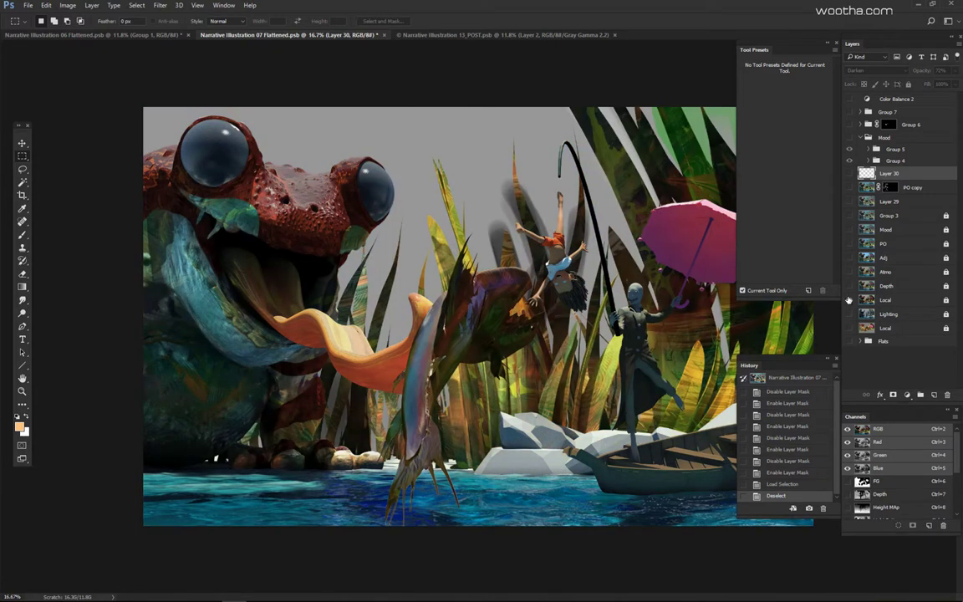
{"action": "left_click", "coordinate": [850, 300], "text": "alt"}
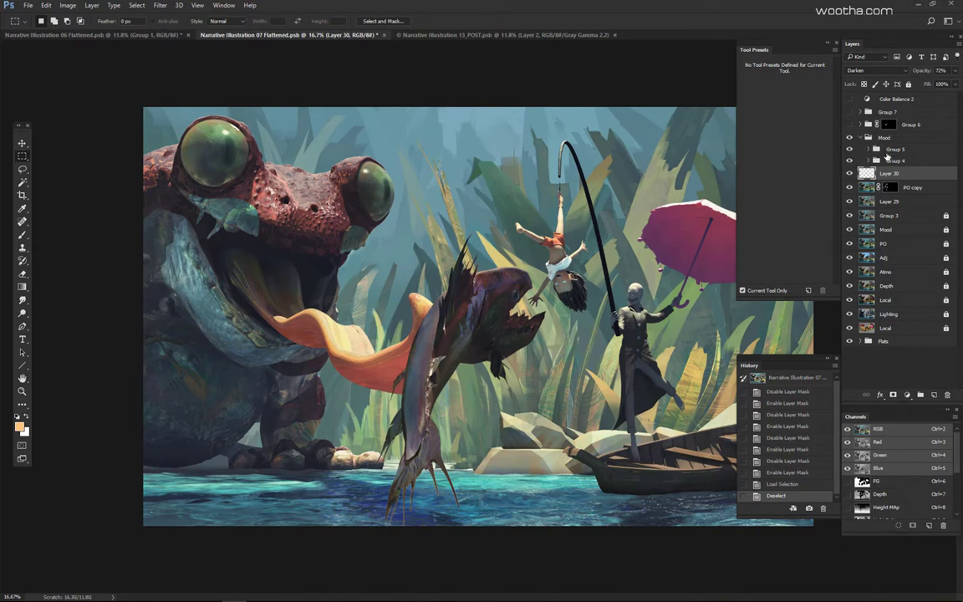
Step: Compare the image with and without the Mood group and its subgroups, leaving Group 5 hidden
{"action": "left_click", "coordinate": [849, 139]}
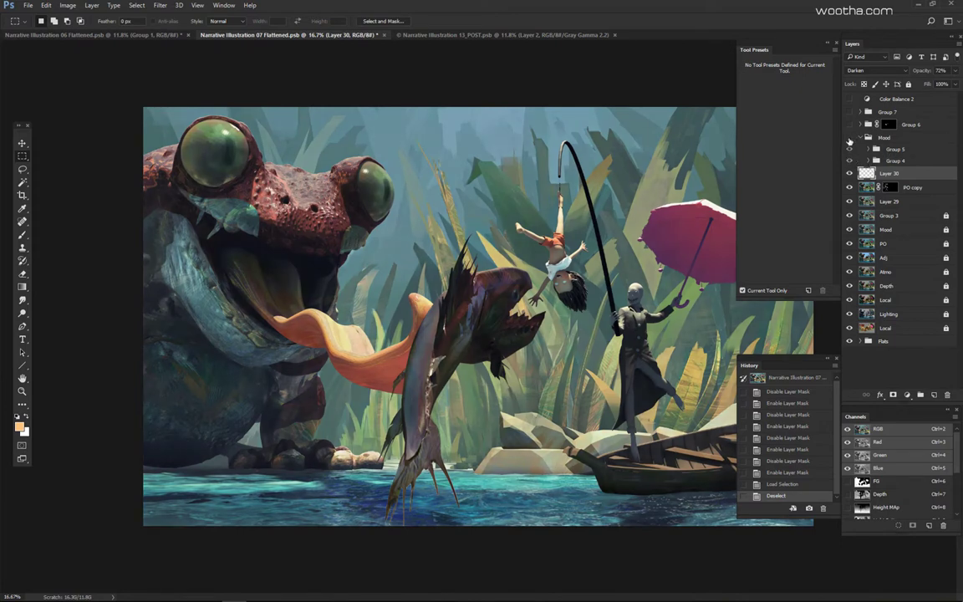
{"action": "left_click", "coordinate": [849, 139]}
{"action": "left_click", "coordinate": [850, 159]}
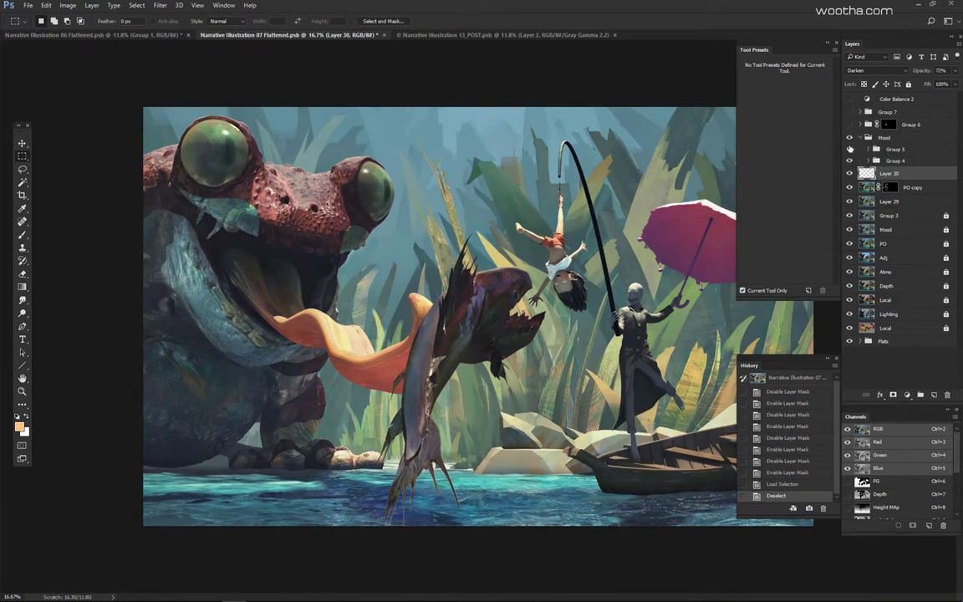
{"action": "left_click", "coordinate": [849, 159]}
{"action": "left_click", "coordinate": [849, 159]}
Step: Expand Group 4 inside the Mood group to reveal its fill and adjustment layers, and leave the group shown
{"action": "left_click", "coordinate": [868, 161]}
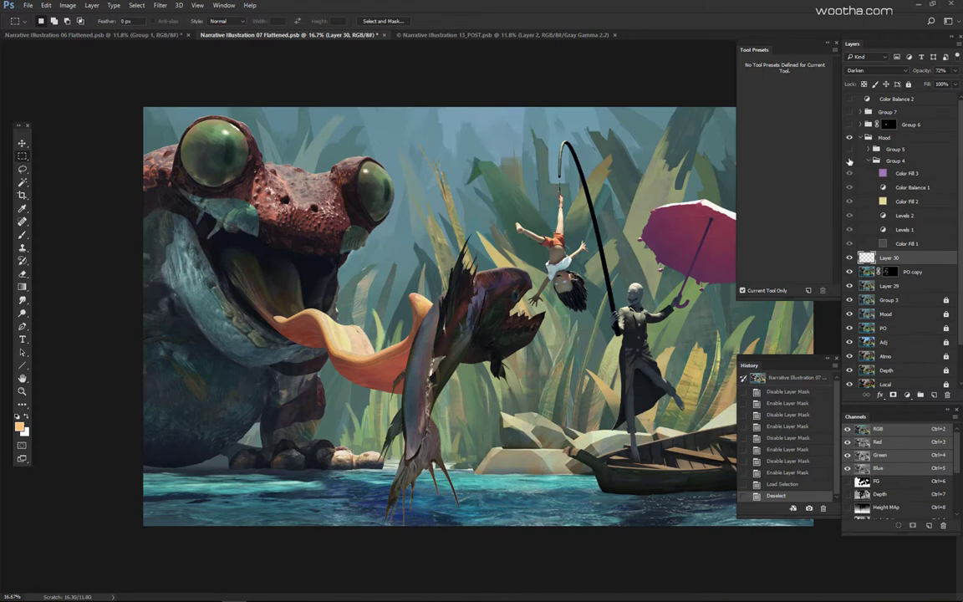
{"action": "left_click", "coordinate": [849, 160]}
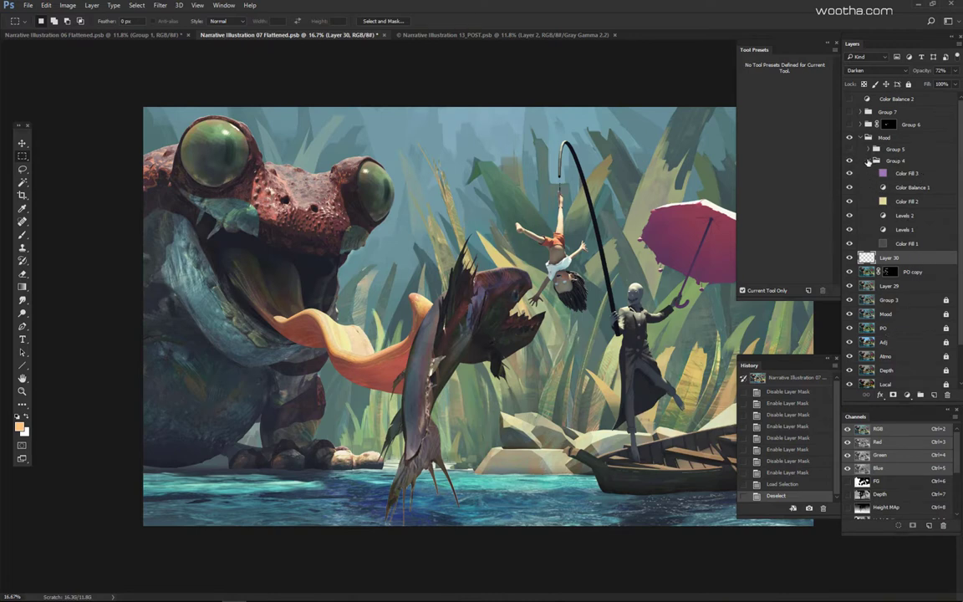
{"action": "left_click", "coordinate": [868, 161]}
{"action": "left_click", "coordinate": [869, 161]}
Step: Check the document's pixel dimensions in Image Size without resizing, and view the scene at different magnifications
{"action": "key", "text": "ctrl+alt+i"}
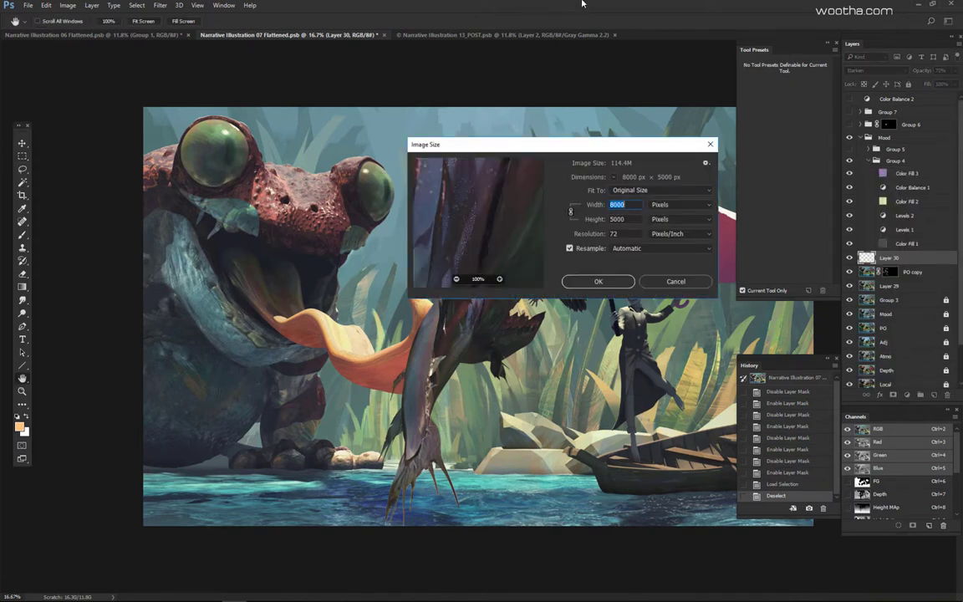
{"action": "left_click", "coordinate": [710, 144]}
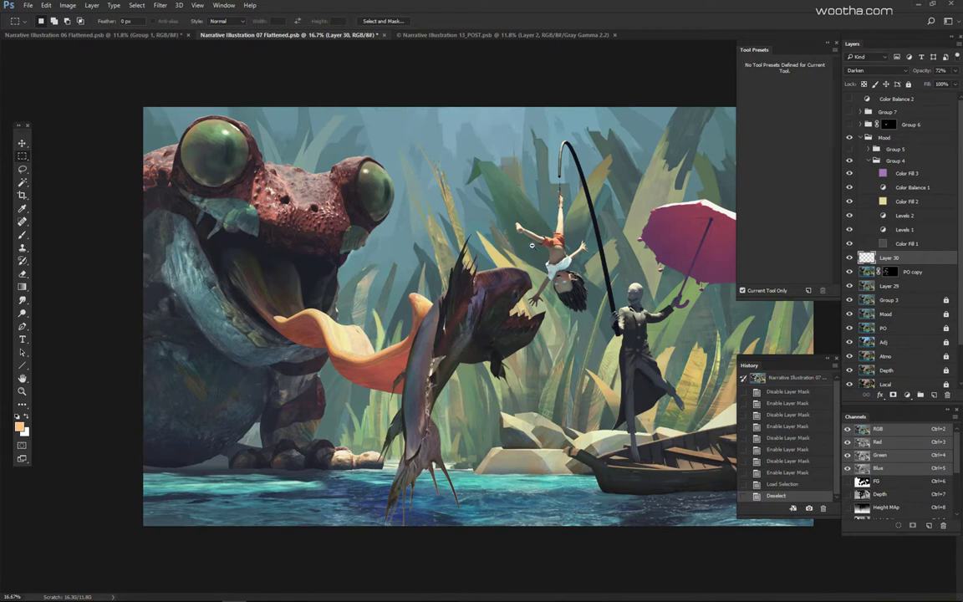
{"action": "key", "text": "ctrl+minus"}
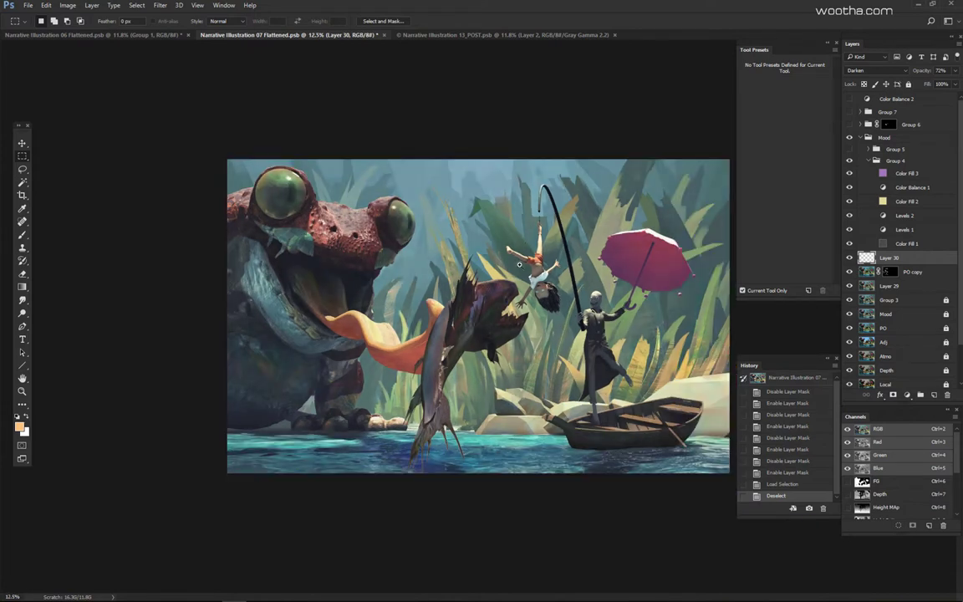
{"action": "key", "text": "ctrl+plus"}
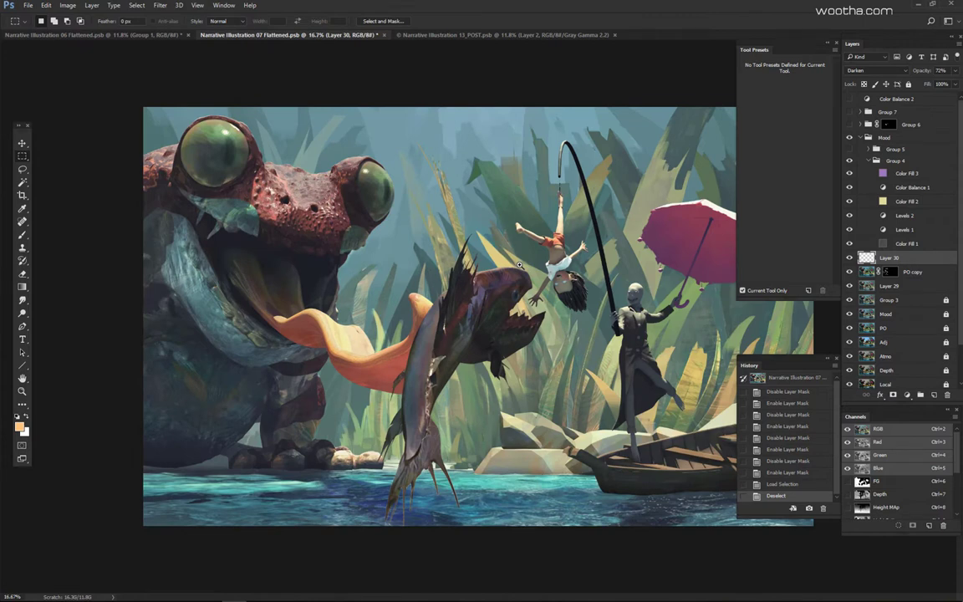
{"action": "left_click", "coordinate": [528, 258], "text": "alt"}
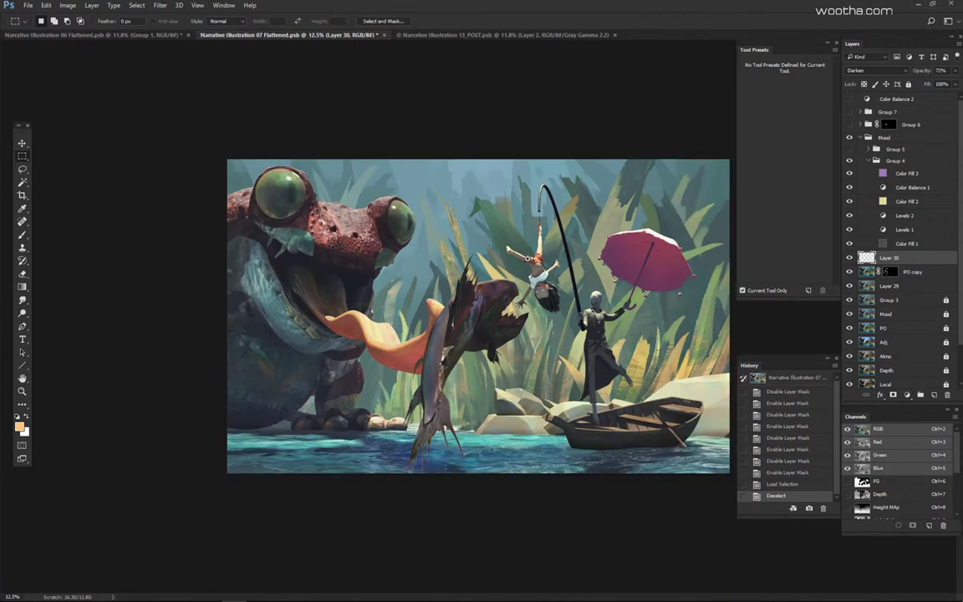
{"action": "left_click", "coordinate": [475, 233], "text": "ctrl"}
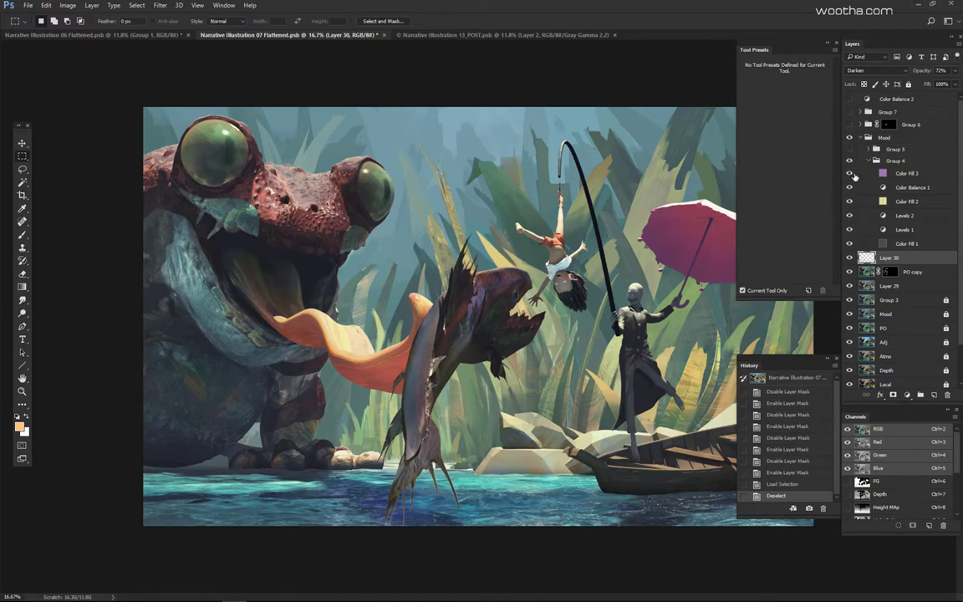
Step: Hide all the layers inside Group 4, and make only Color Fill 1 active and shown
{"action": "left_click_drag", "start_coordinate": [850, 173], "coordinate": [869, 251]}
{"action": "left_click", "coordinate": [869, 245]}
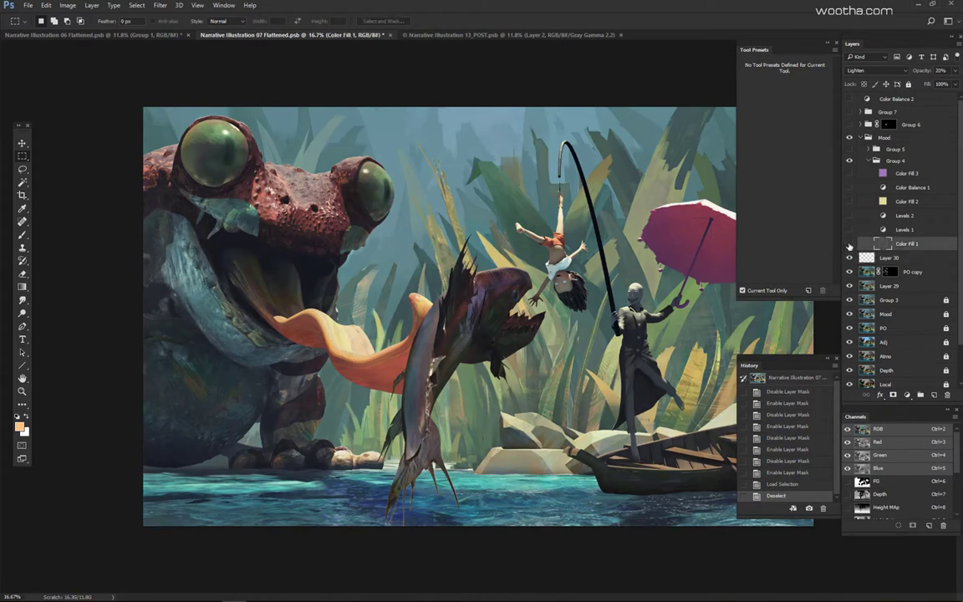
{"action": "left_click", "coordinate": [849, 244]}
{"action": "key", "text": "ctrl+minus"}
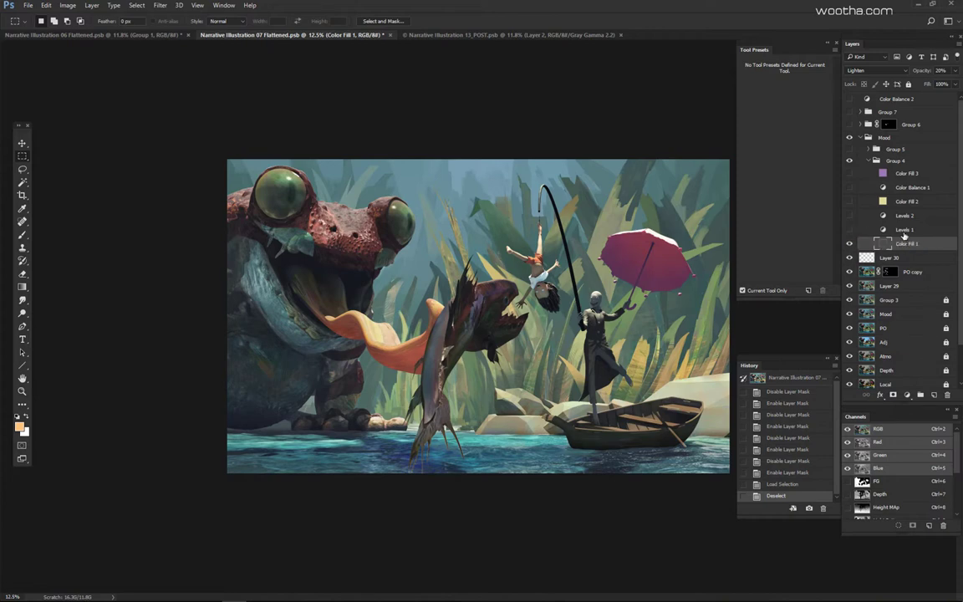
Step: Compare the image with and without Levels 1 and Color Fill 1, leaving only Color Fill 1 shown and active in Group 4
{"action": "key", "text": "alt+bracketleft"}
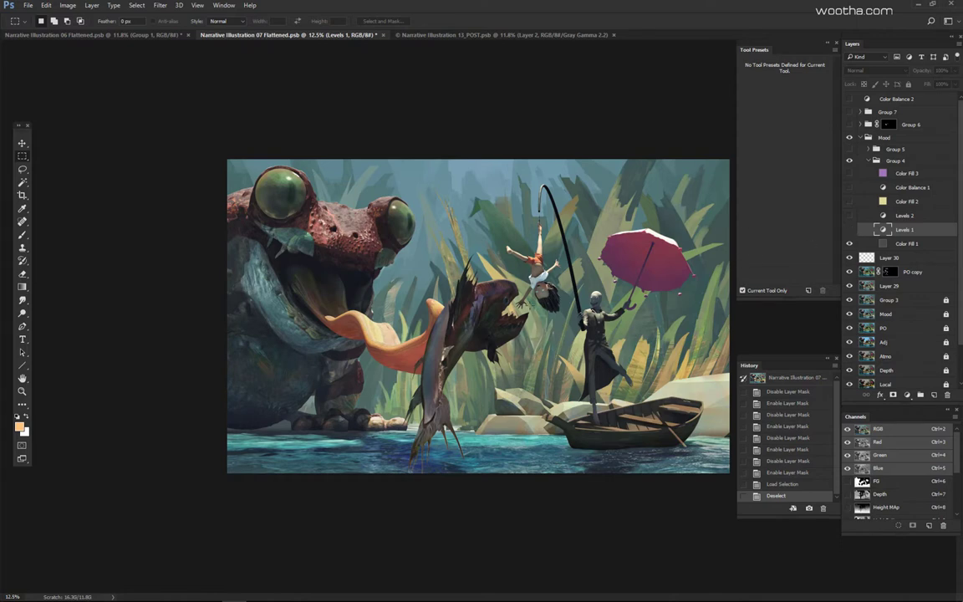
{"action": "left_click", "coordinate": [849, 230]}
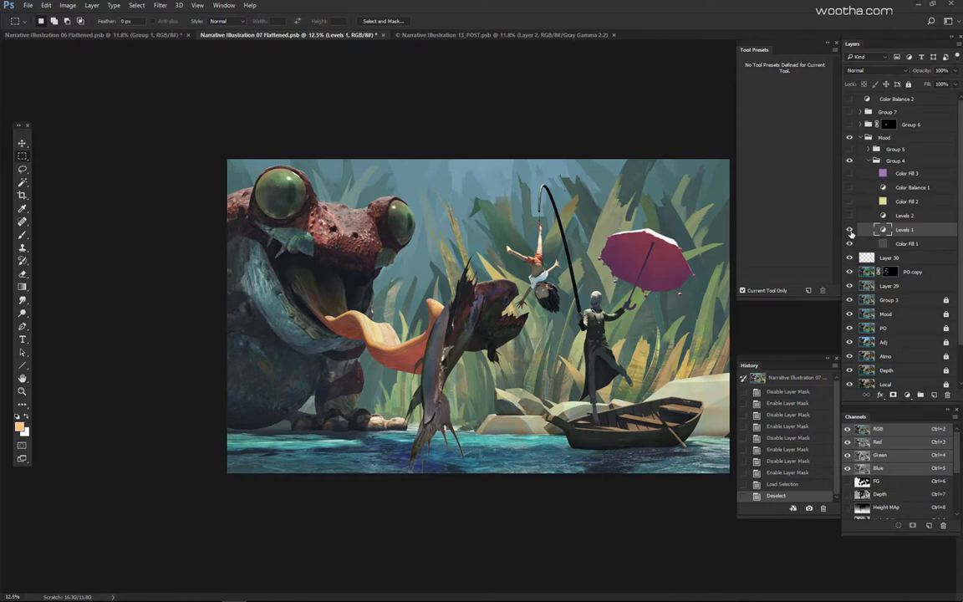
{"action": "left_click", "coordinate": [849, 230]}
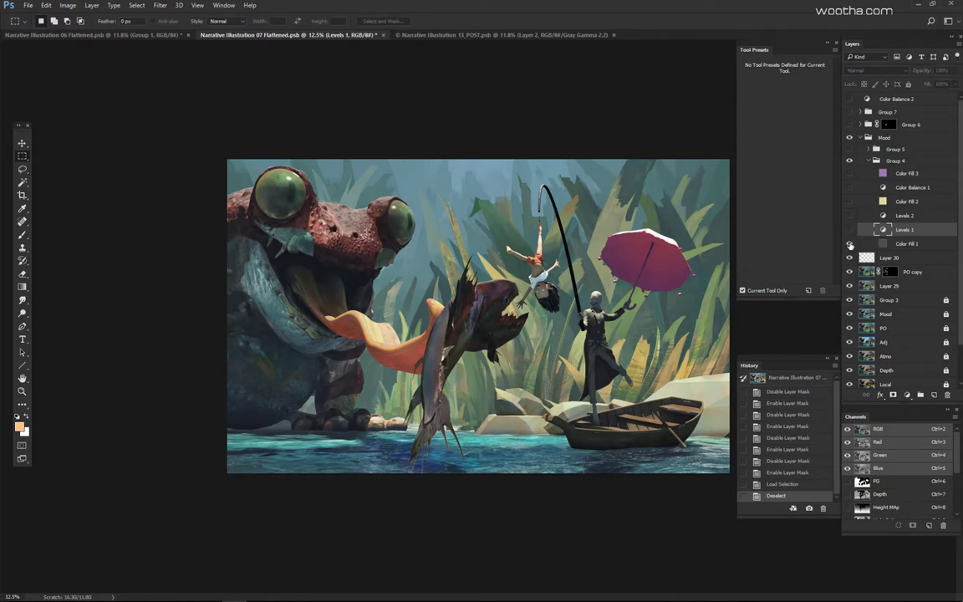
{"action": "left_click", "coordinate": [911, 244]}
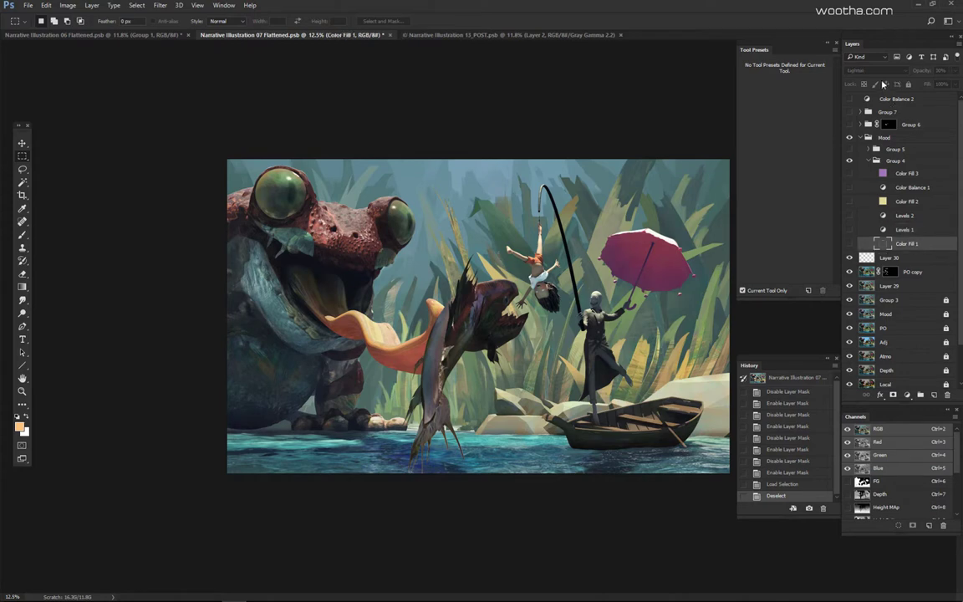
{"action": "left_click", "coordinate": [850, 244]}
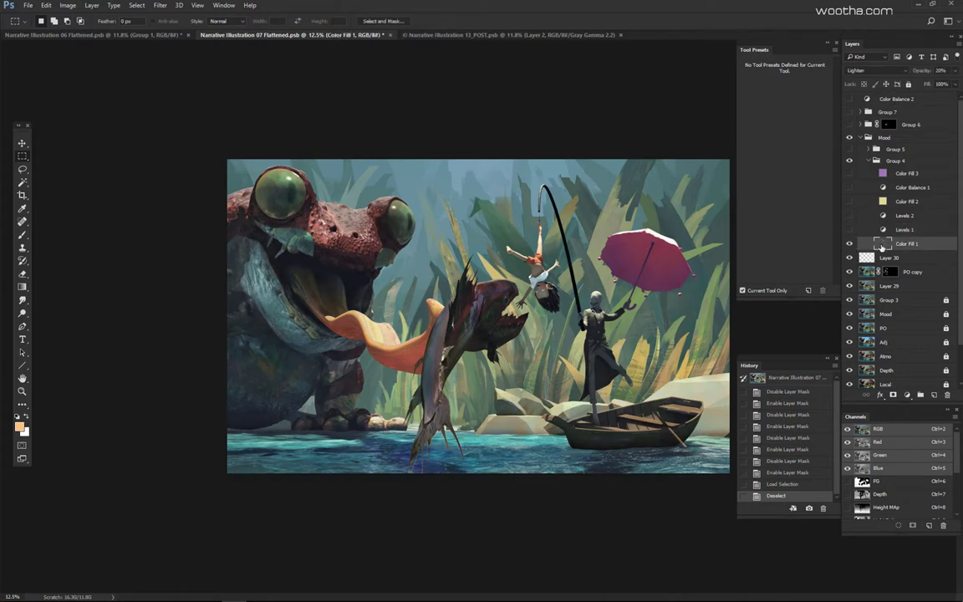
Step: Inspect the fill colour of Color Fill 1 without changing it, and show Levels 1 and Levels 2 with Levels 2 active
{"action": "double_click", "coordinate": [883, 244]}
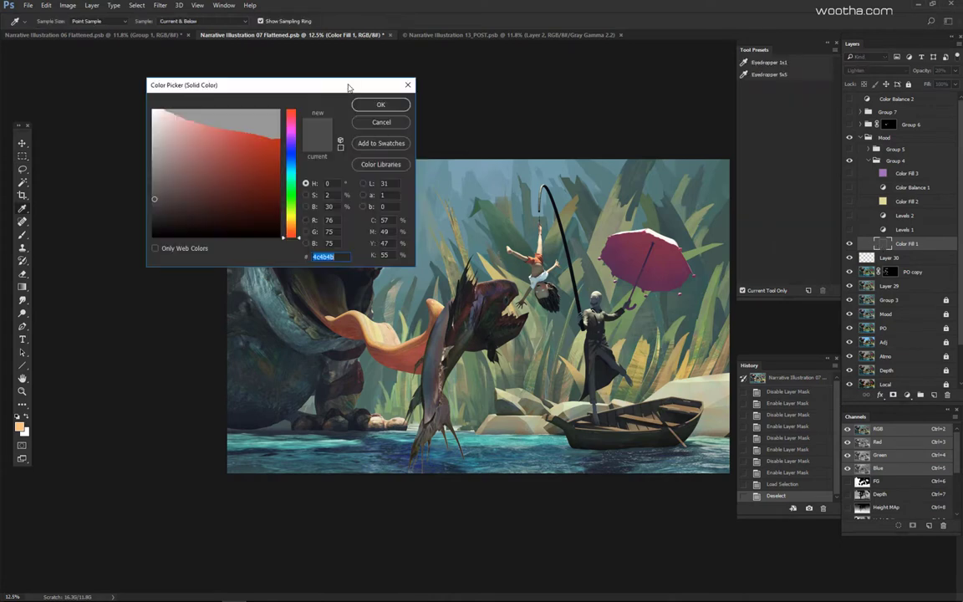
{"action": "left_click", "coordinate": [380, 123]}
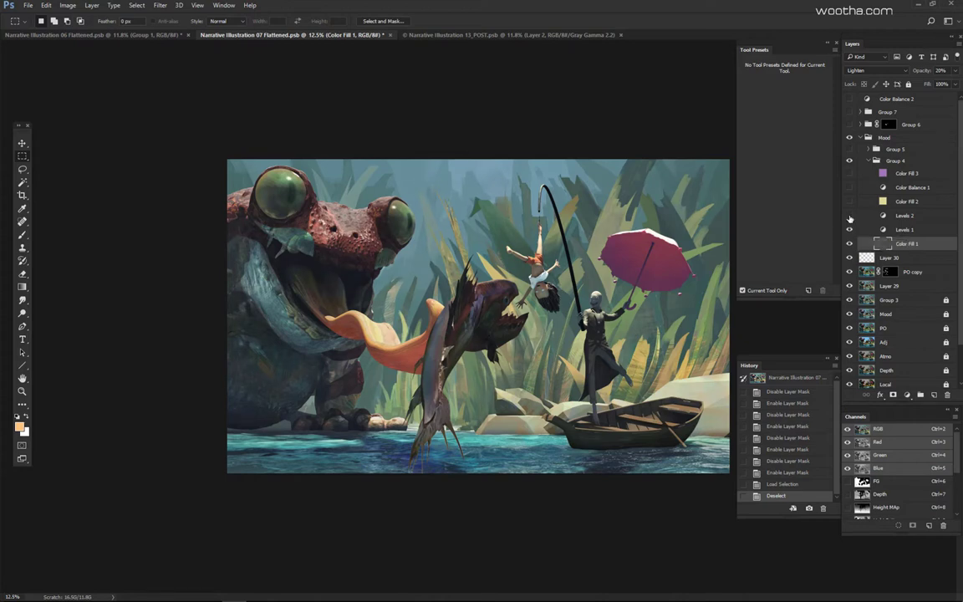
{"action": "left_click", "coordinate": [850, 218]}
{"action": "left_click", "coordinate": [909, 216]}
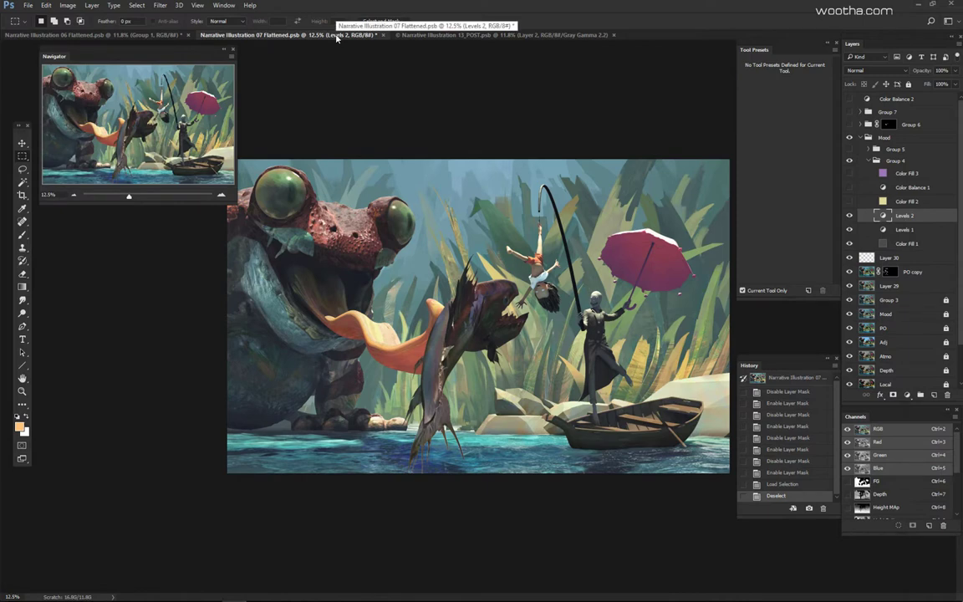
Step: Show the image's histogram in Expanded View and set its channel to Luminosity
{"action": "key", "text": "F8"}
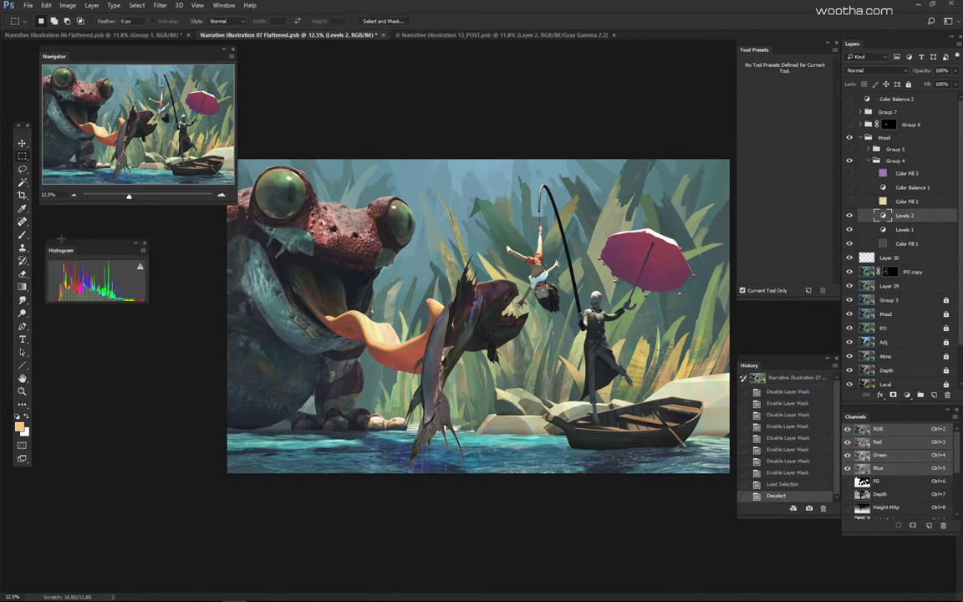
{"action": "left_click_drag", "start_coordinate": [78, 244], "coordinate": [83, 230]}
{"action": "left_click", "coordinate": [148, 236]}
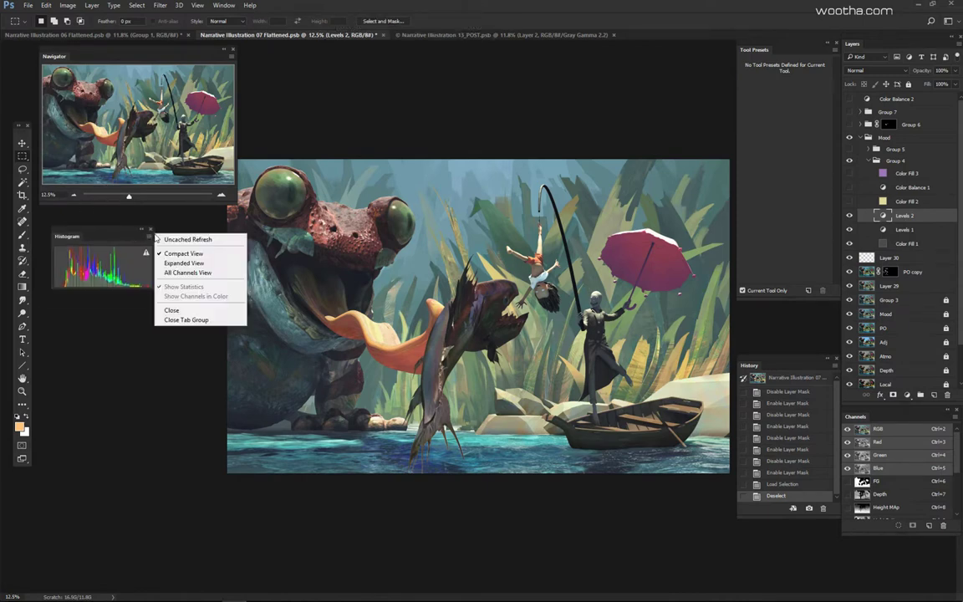
{"action": "left_click", "coordinate": [201, 264]}
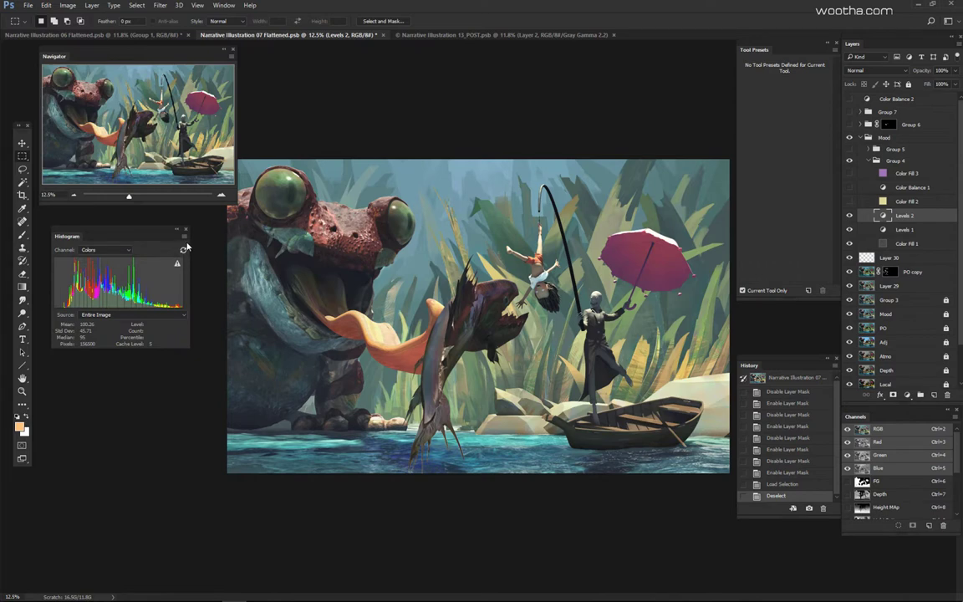
{"action": "left_click", "coordinate": [126, 252]}
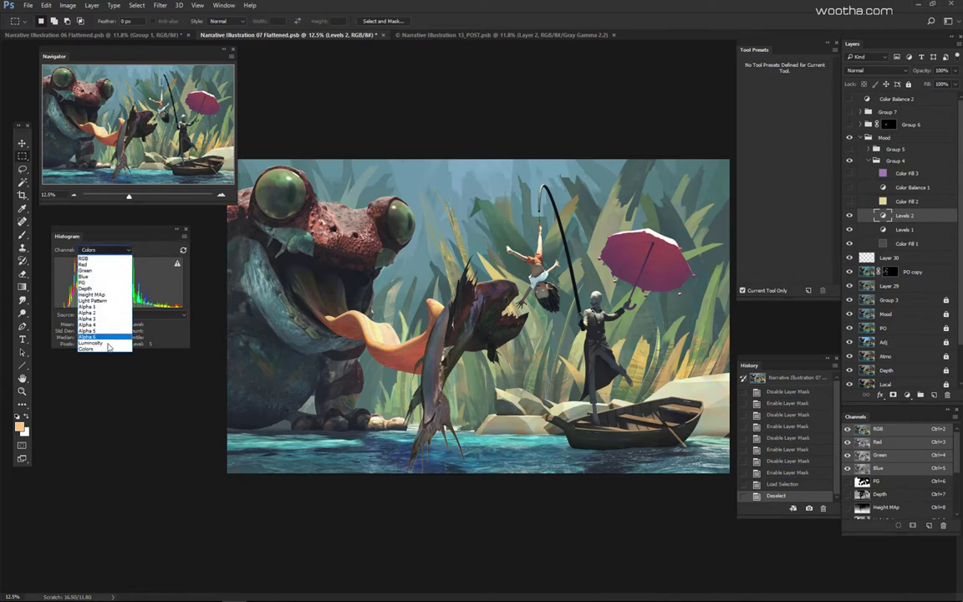
{"action": "left_click", "coordinate": [100, 310]}
{"action": "left_click", "coordinate": [185, 235]}
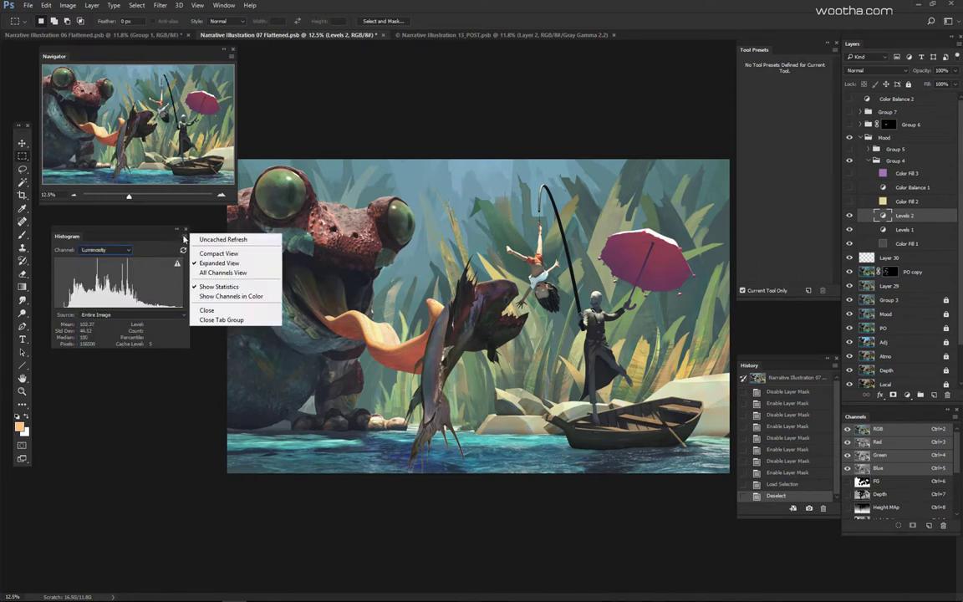
{"action": "left_click", "coordinate": [74, 237]}
{"action": "left_click_drag", "start_coordinate": [75, 237], "coordinate": [72, 233]}
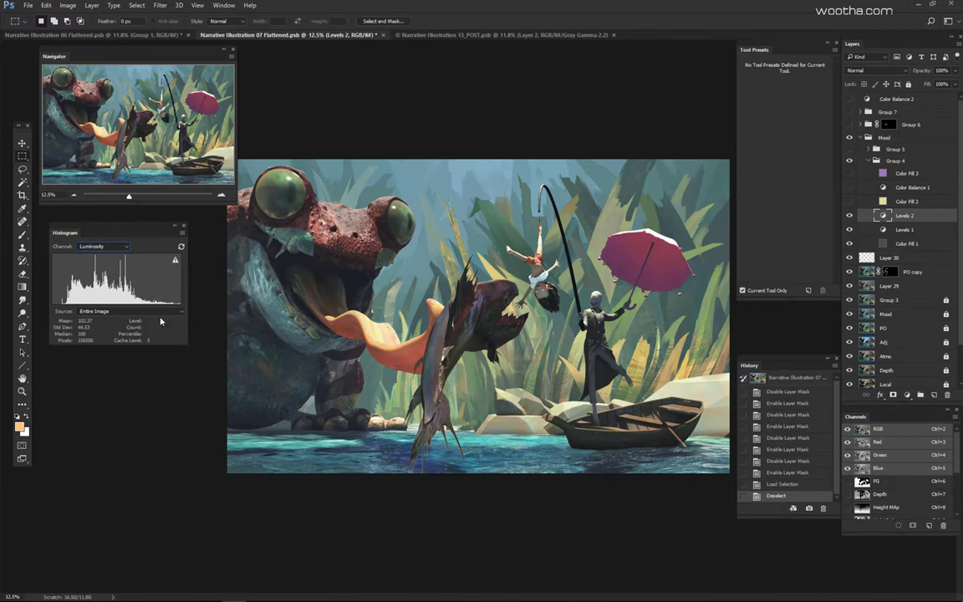
{"action": "left_click_drag", "start_coordinate": [94, 229], "coordinate": [95, 222]}
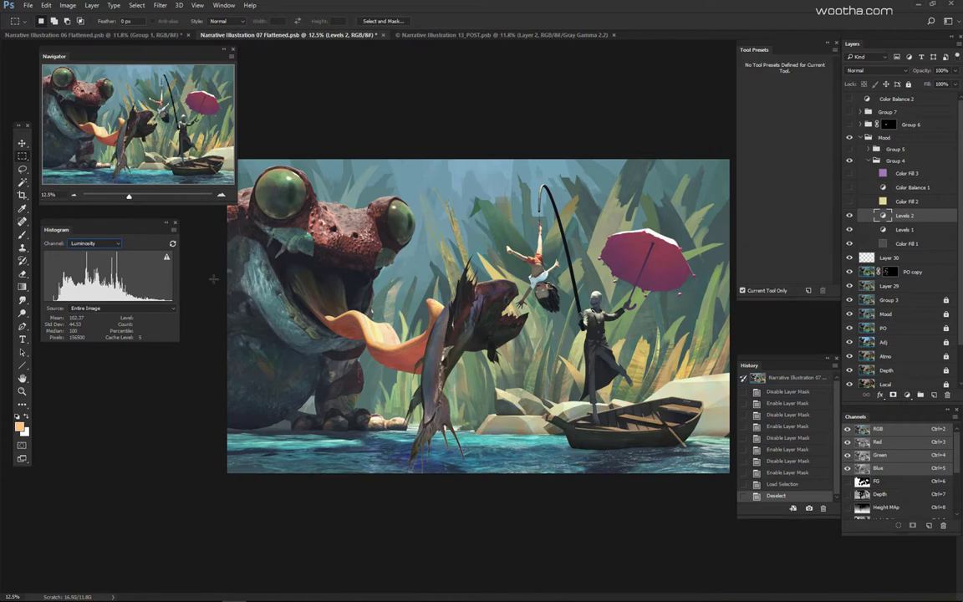
{"action": "left_click_drag", "start_coordinate": [109, 227], "coordinate": [122, 230]}
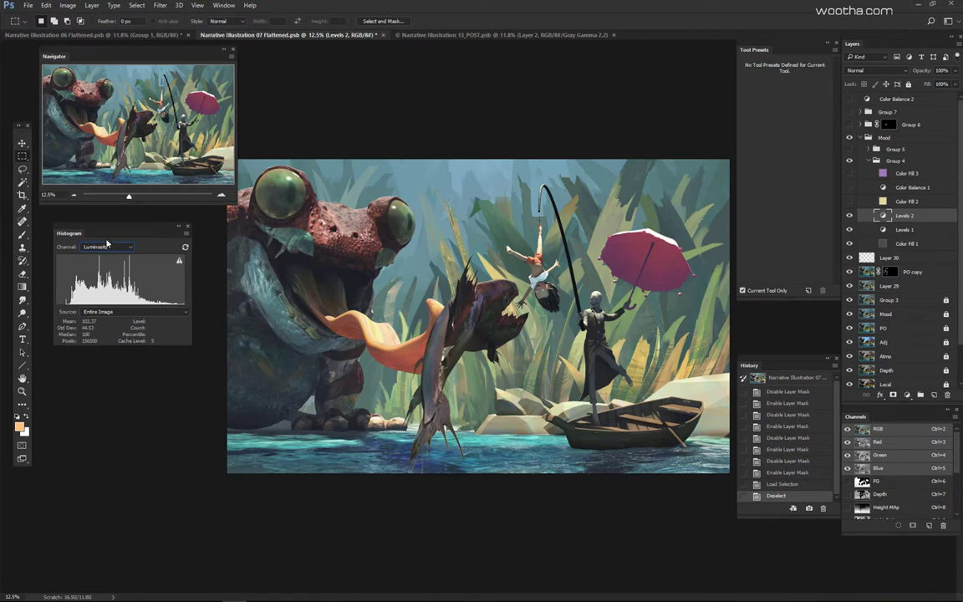
{"action": "left_click_drag", "start_coordinate": [124, 228], "coordinate": [118, 226]}
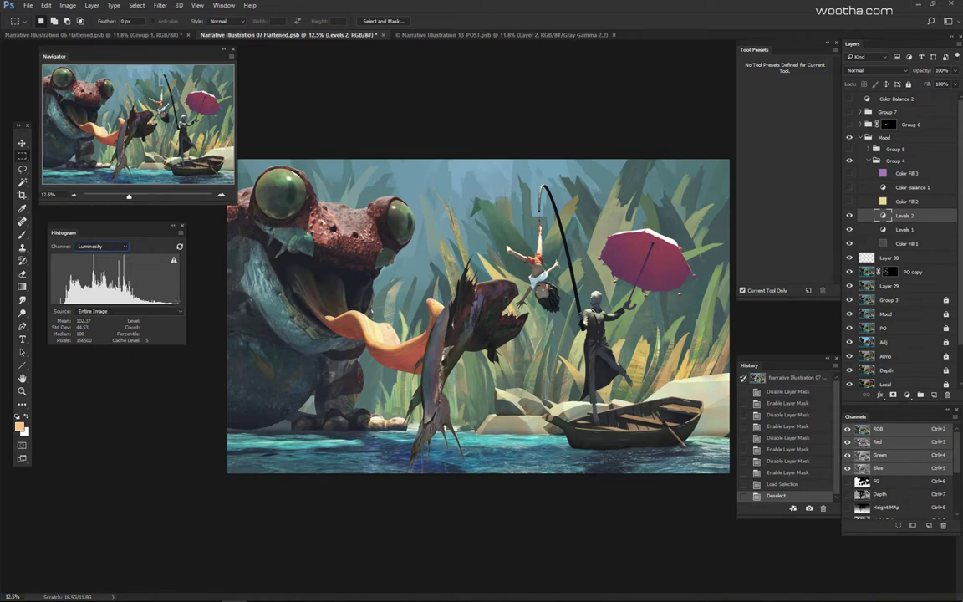
Step: Make Color Fill 2 in Group 4 active, compare the image with and without it, and leave it shown
{"action": "left_click", "coordinate": [850, 201]}
{"action": "left_click", "coordinate": [912, 202]}
{"action": "left_click", "coordinate": [913, 203]}
{"action": "left_click", "coordinate": [850, 201]}
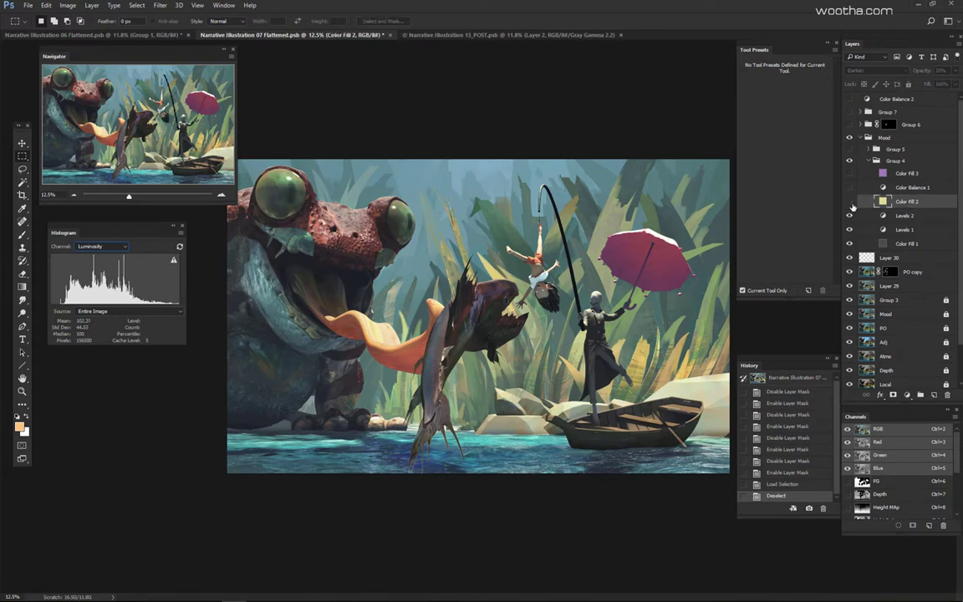
{"action": "left_click", "coordinate": [851, 201]}
{"action": "left_click", "coordinate": [851, 201]}
{"action": "left_click", "coordinate": [850, 202]}
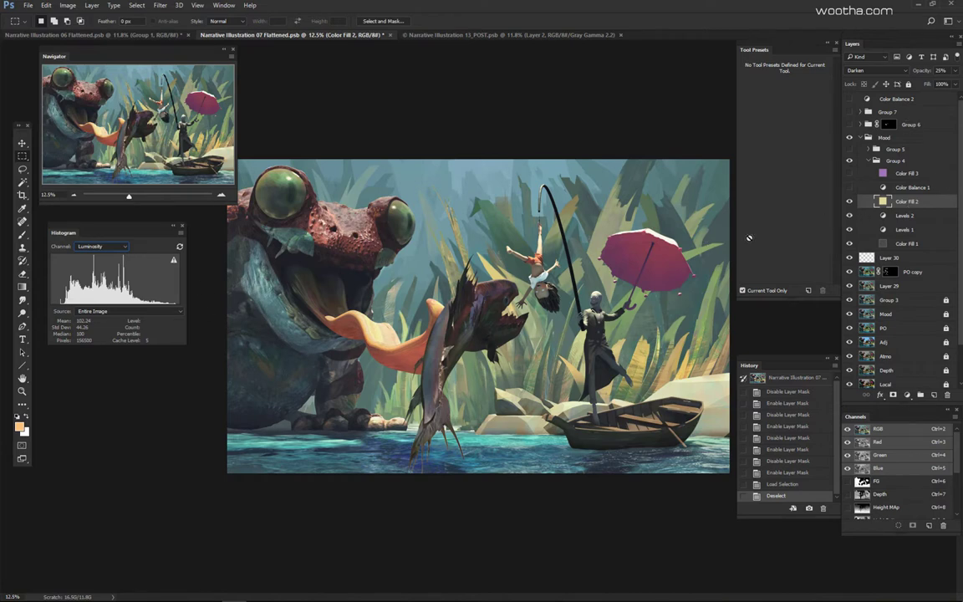
{"action": "left_click", "coordinate": [850, 201]}
{"action": "left_click", "coordinate": [850, 202]}
Step: Show Color Balance 1 as the active layer and compare the image with and without it, leaving it shown
{"action": "left_click", "coordinate": [849, 188]}
{"action": "left_click", "coordinate": [898, 191]}
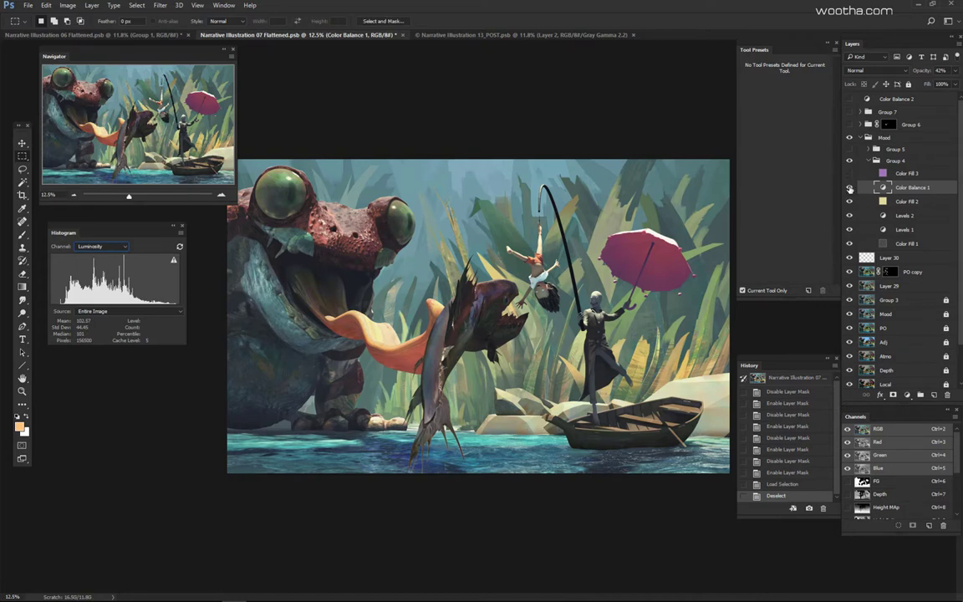
{"action": "left_click", "coordinate": [849, 189]}
{"action": "left_click", "coordinate": [849, 189]}
Step: Make Color Fill 3 active and shown, comparing the image with and without its purple tint
{"action": "left_click", "coordinate": [907, 173]}
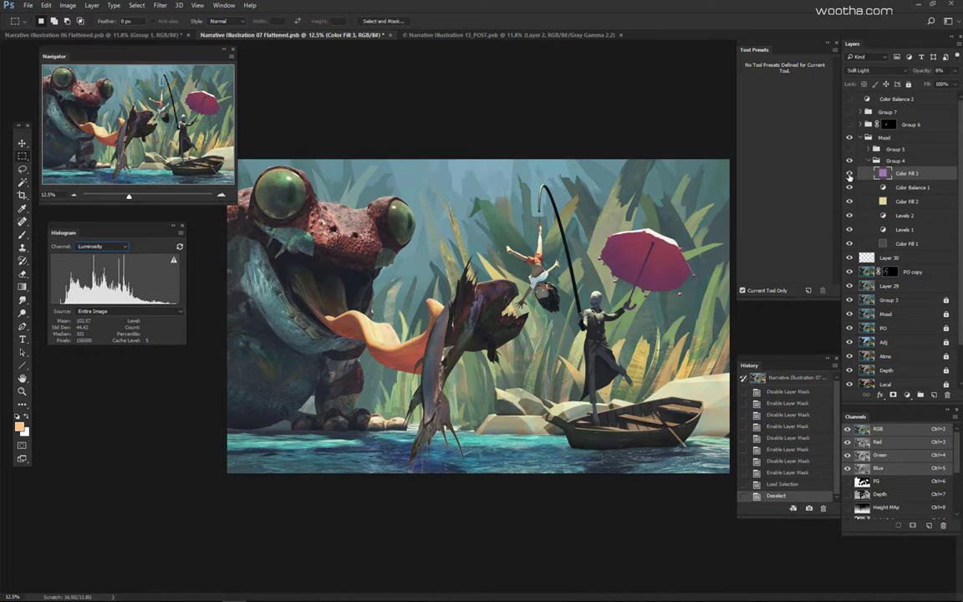
{"action": "left_click", "coordinate": [849, 174]}
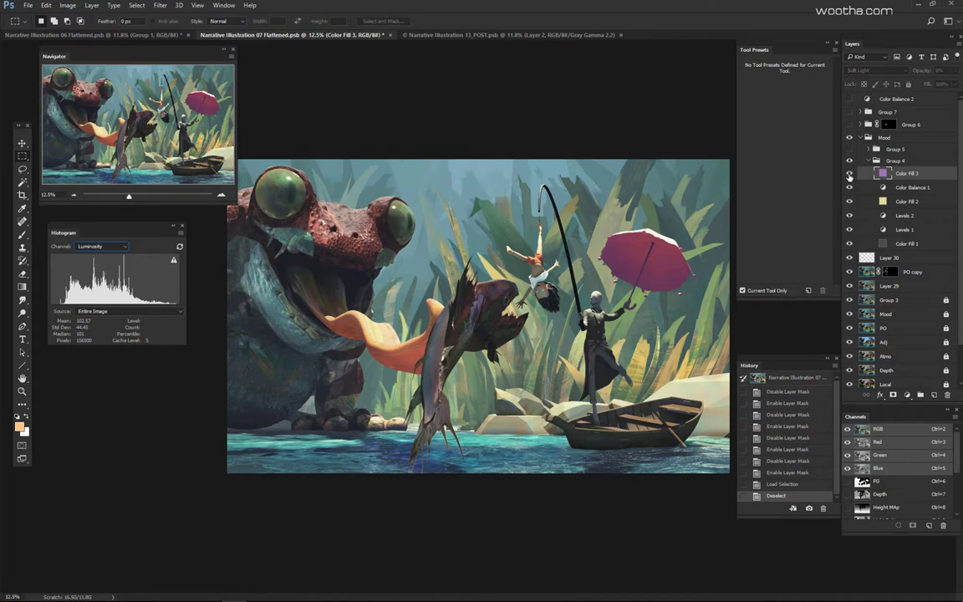
{"action": "left_click", "coordinate": [849, 174]}
{"action": "left_click", "coordinate": [850, 174]}
{"action": "left_click", "coordinate": [850, 174]}
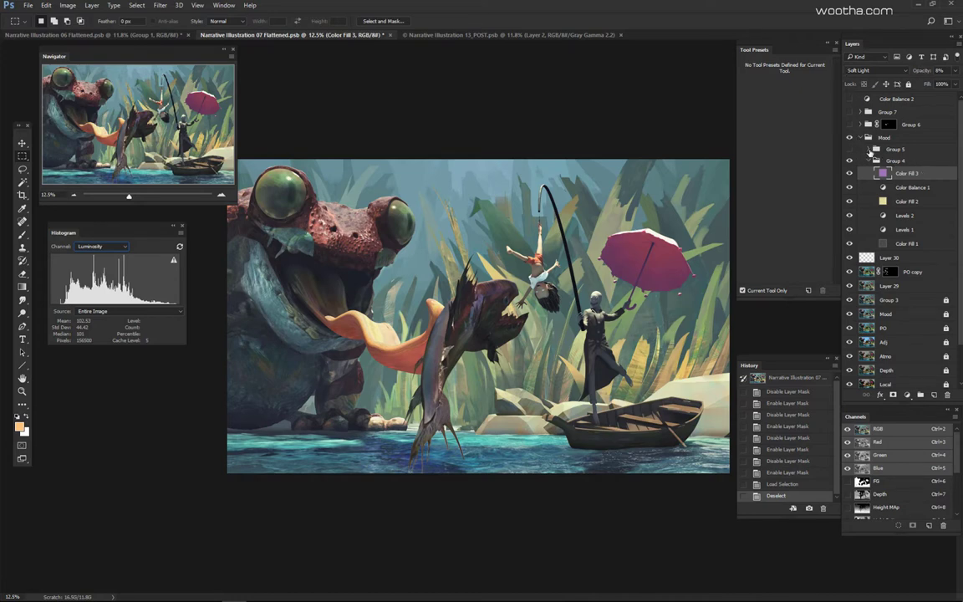
Step: Expand and show Group 5, make Layer 31 active, and hide Color Fill 4
{"action": "left_click", "coordinate": [872, 148]}
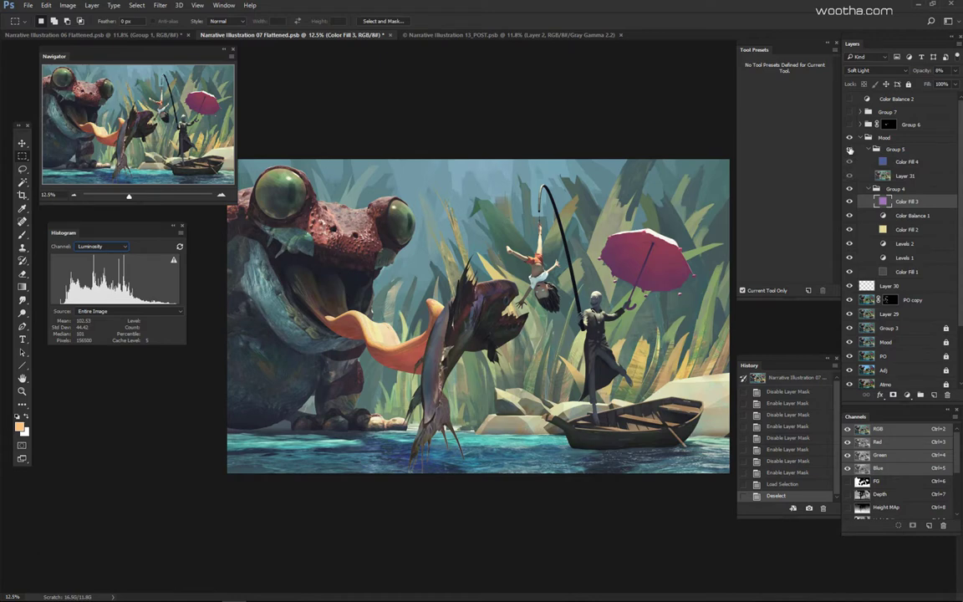
{"action": "left_click", "coordinate": [849, 148]}
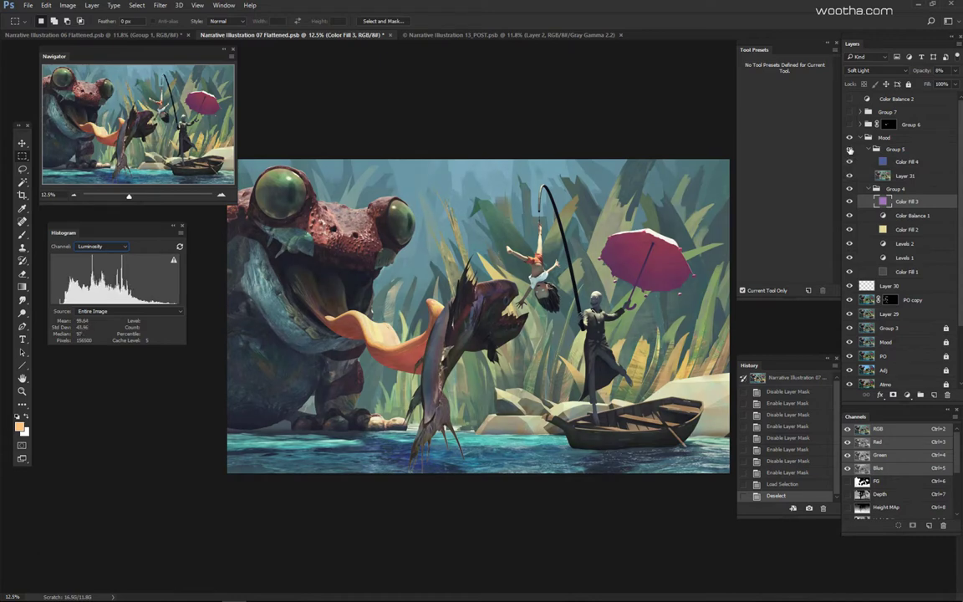
{"action": "left_click", "coordinate": [914, 178]}
{"action": "left_click", "coordinate": [849, 162]}
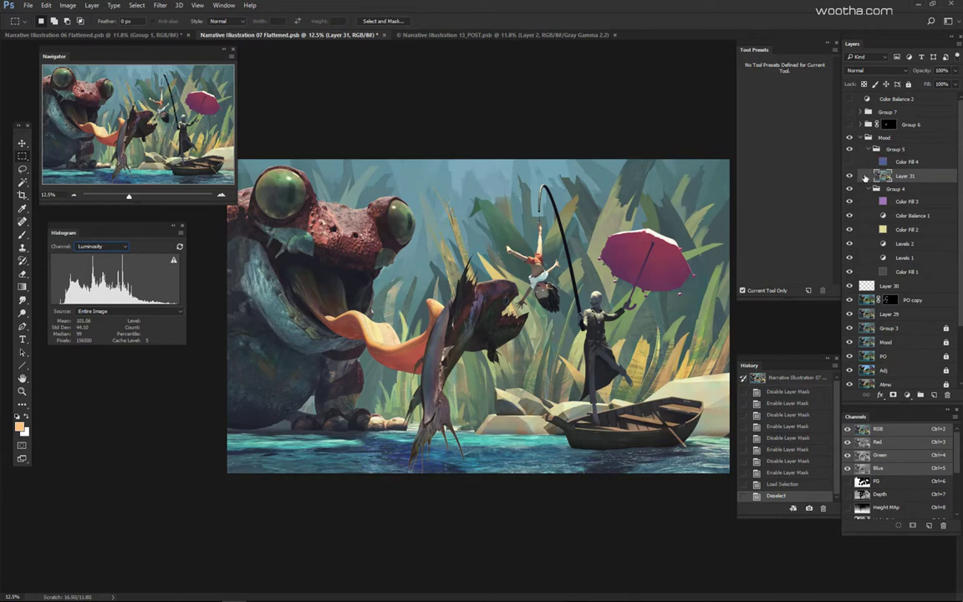
Step: Compare the image with and without Layer 31 in Group 5, leaving the layer shown
{"action": "left_click", "coordinate": [894, 150]}
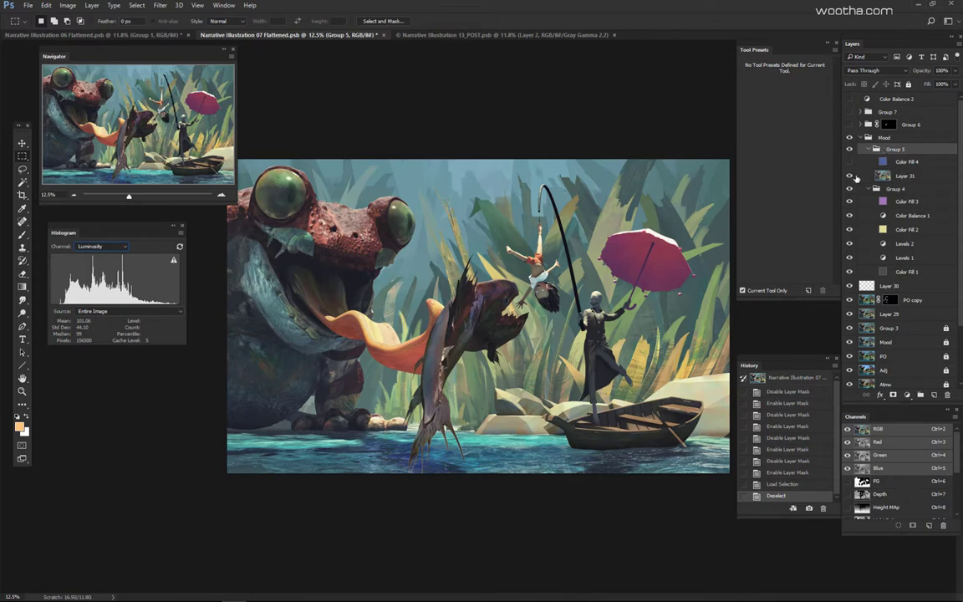
{"action": "left_click", "coordinate": [902, 177]}
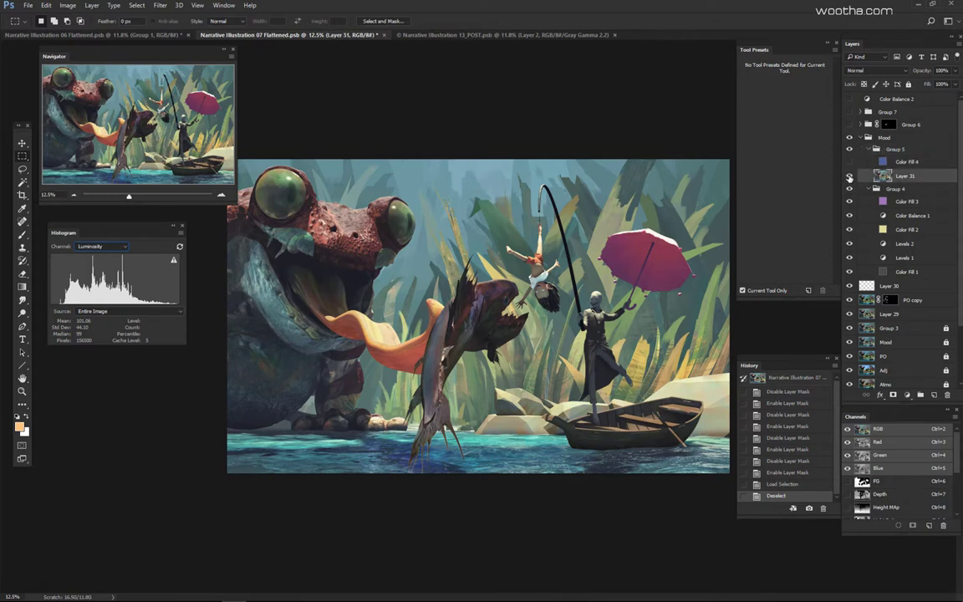
{"action": "left_click", "coordinate": [850, 177]}
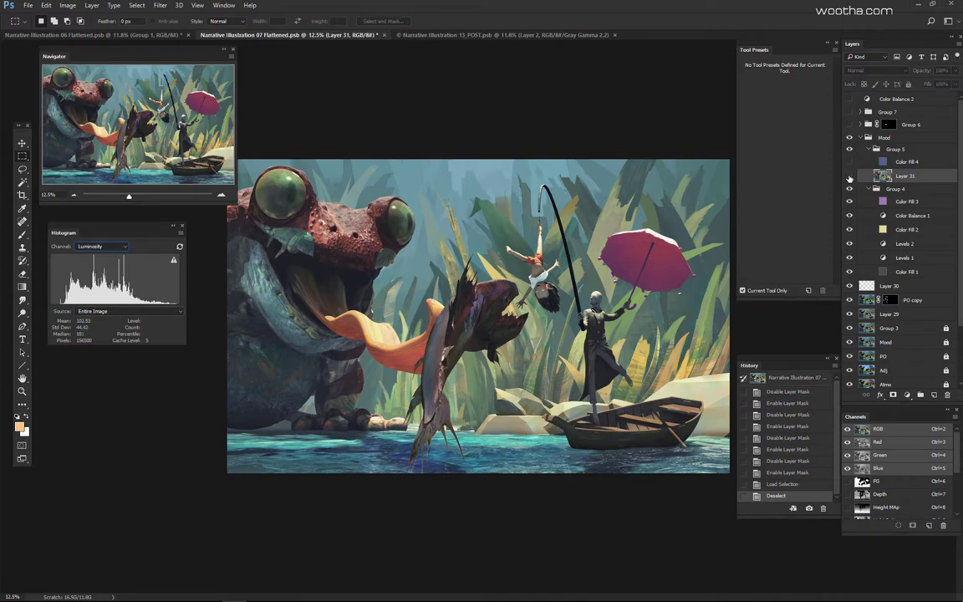
{"action": "left_click", "coordinate": [849, 176]}
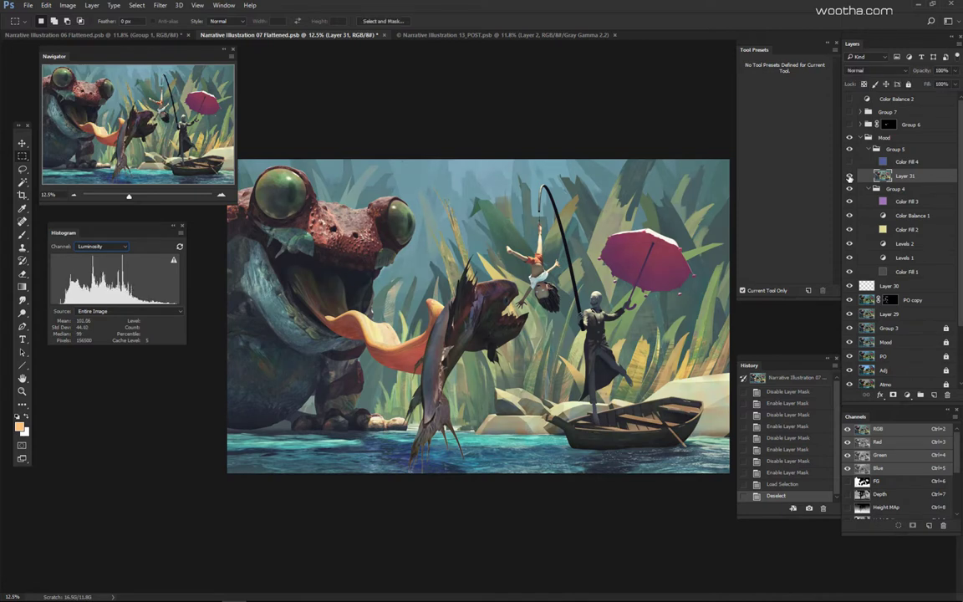
{"action": "left_click", "coordinate": [849, 177]}
{"action": "left_click", "coordinate": [849, 178]}
Step: Show Color Fill 4 above Layer 31 and make Group 5 the active group
{"action": "left_click", "coordinate": [904, 149]}
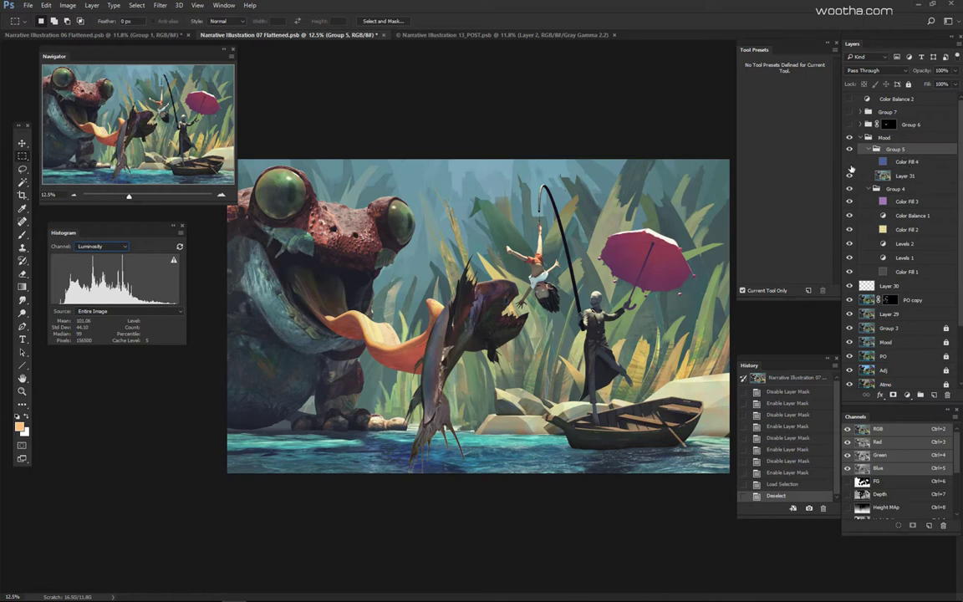
{"action": "left_click", "coordinate": [905, 161]}
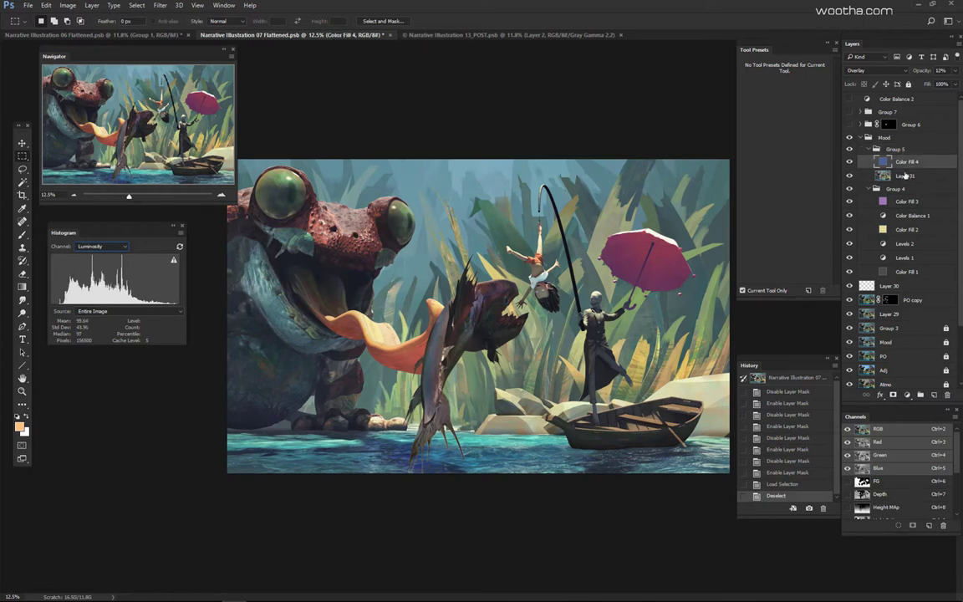
{"action": "left_click", "coordinate": [903, 178]}
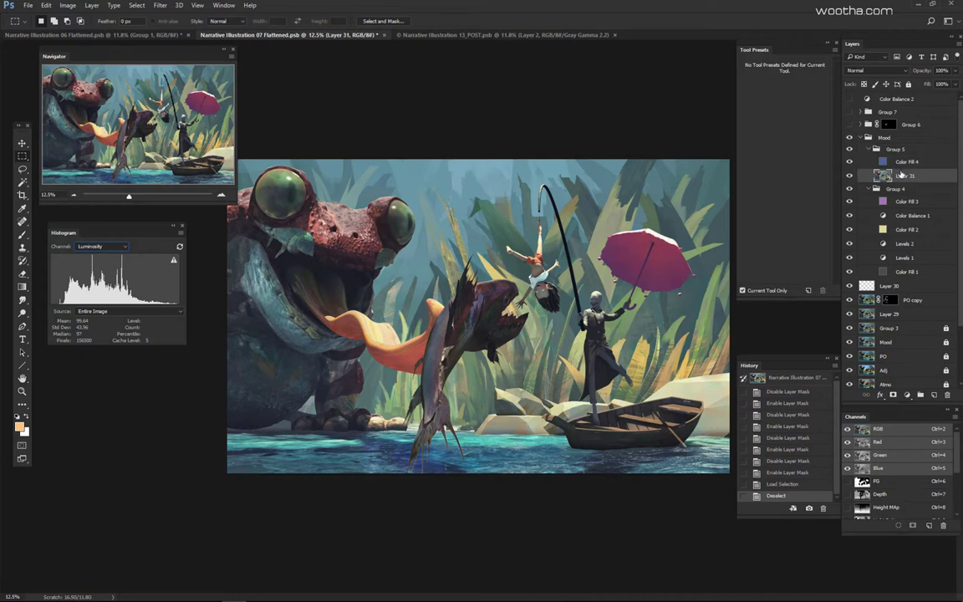
{"action": "left_click", "coordinate": [918, 148]}
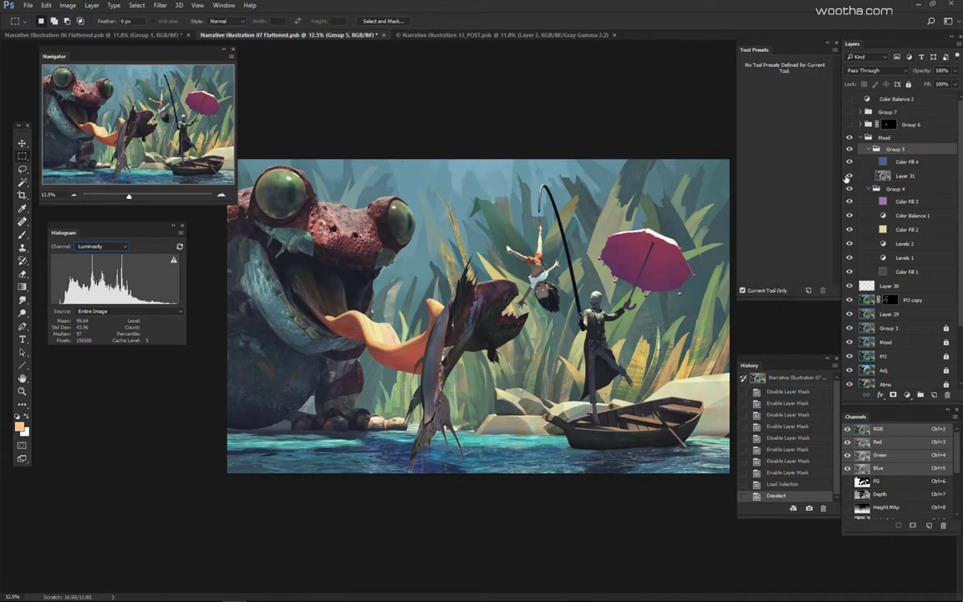
Step: Compare the image with and without Layer 31 and Color Fill 4, and inspect Color Fill 4's colour without changing it
{"action": "left_click", "coordinate": [882, 174]}
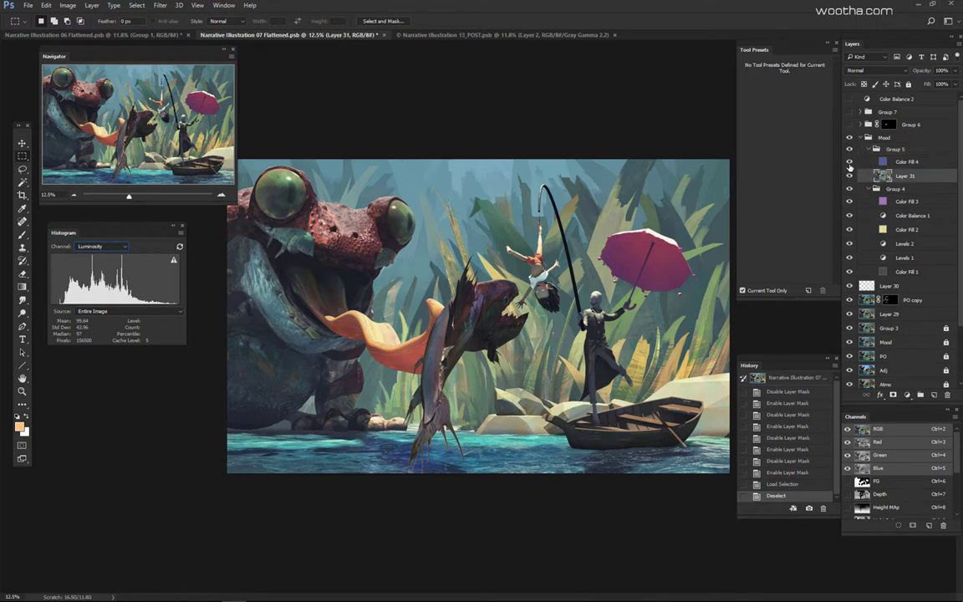
{"action": "left_click", "coordinate": [849, 177]}
{"action": "left_click", "coordinate": [847, 163]}
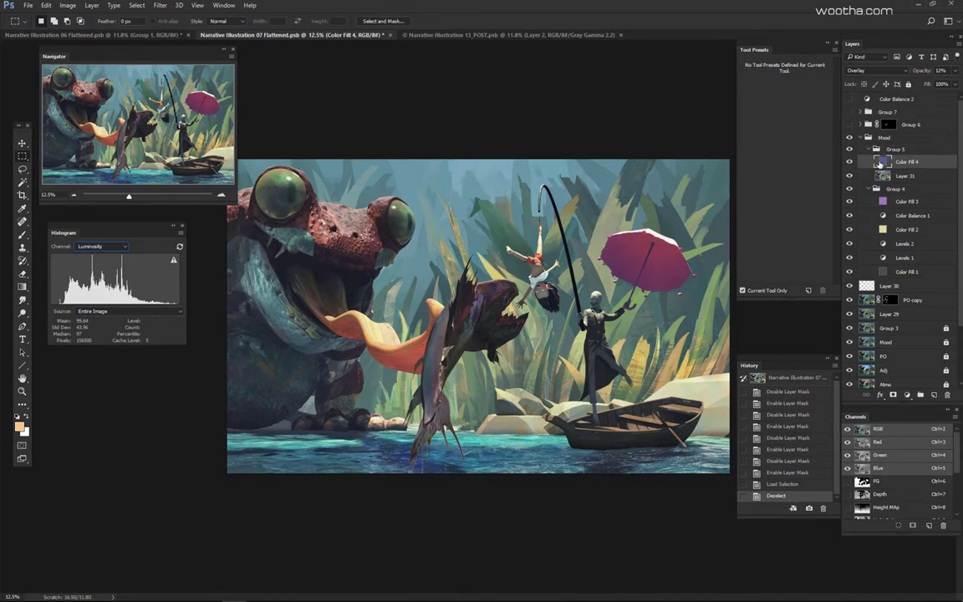
{"action": "double_click", "coordinate": [878, 164]}
{"action": "key", "text": "Escape"}
Step: Collapse Group 5, Group 4 and the Mood group that contains them, leaving Mood active
{"action": "left_click", "coordinate": [870, 149]}
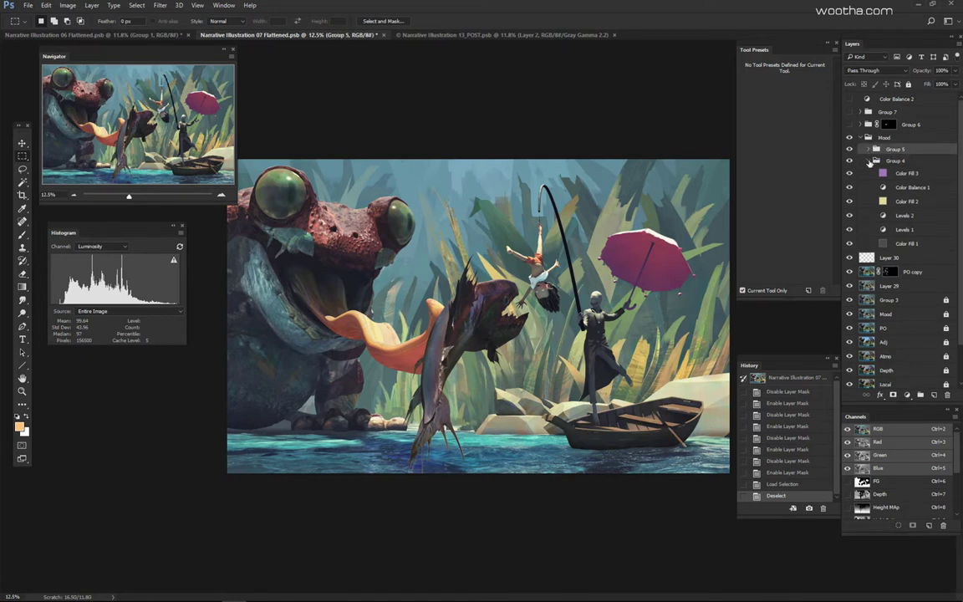
{"action": "left_click", "coordinate": [870, 161]}
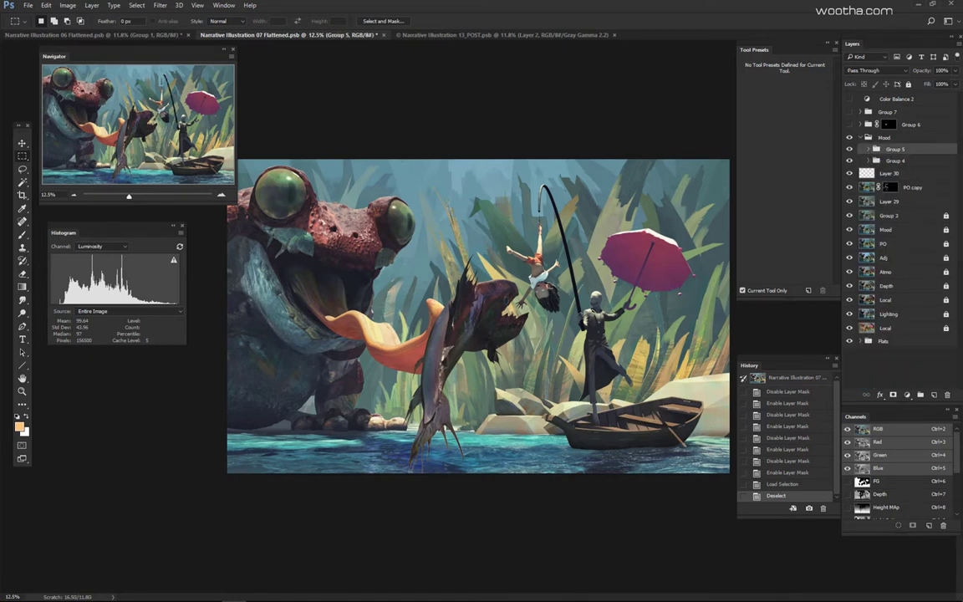
{"action": "left_click", "coordinate": [908, 159]}
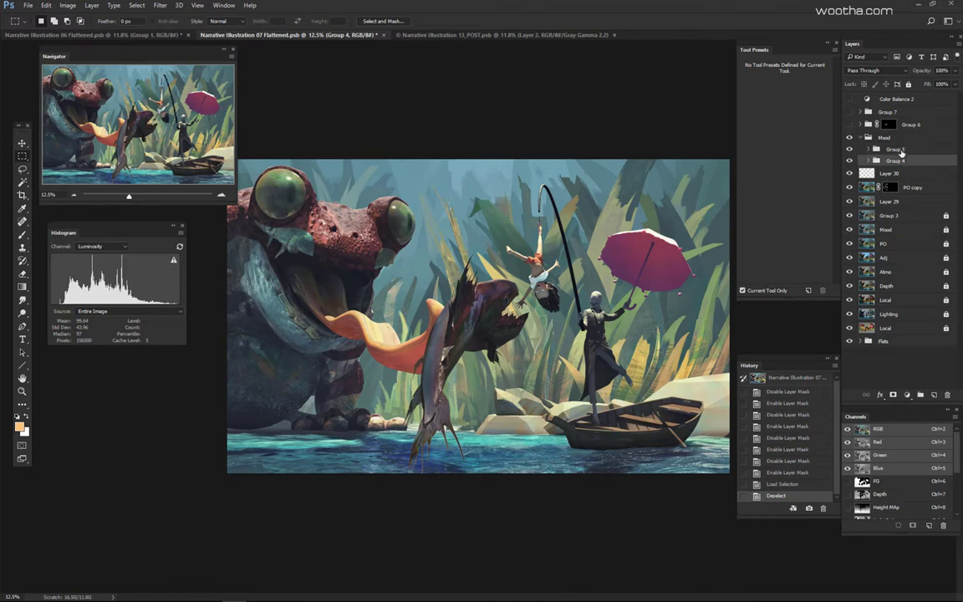
{"action": "left_click", "coordinate": [899, 150]}
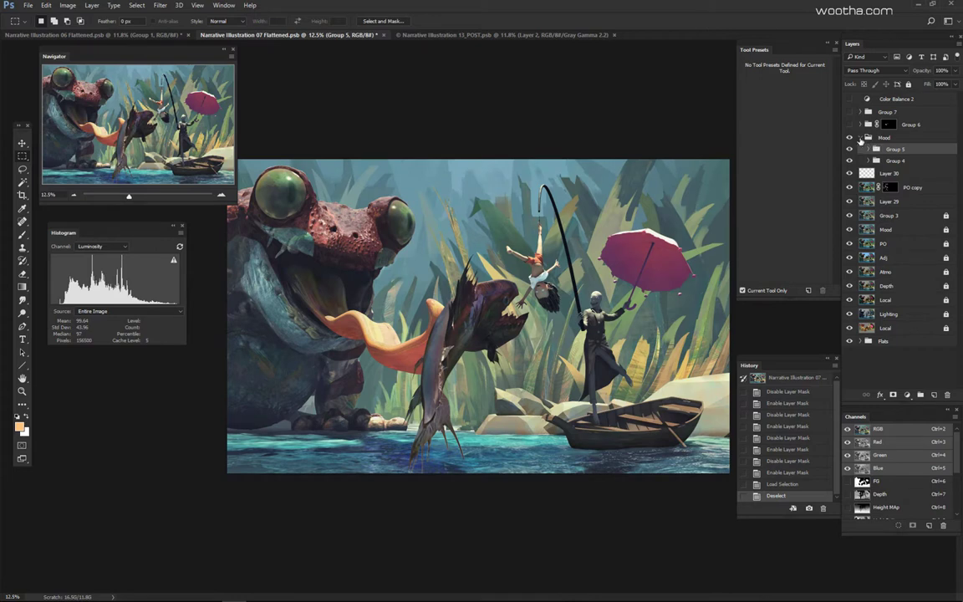
{"action": "left_click", "coordinate": [860, 138]}
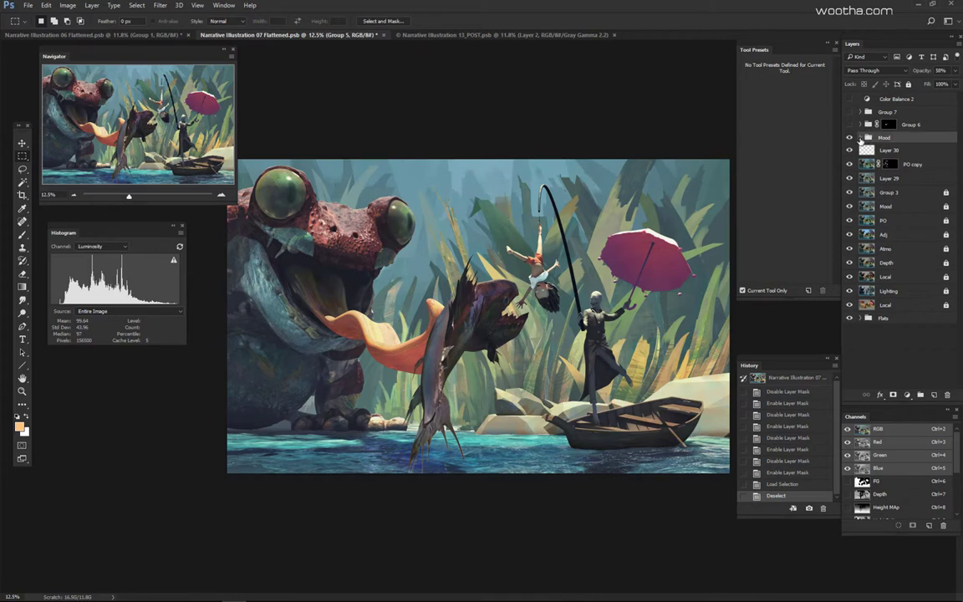
Step: Show and expand Group 6, disable its layer mask, and make the Levels 3 adjustment inside it active
{"action": "left_click", "coordinate": [937, 126]}
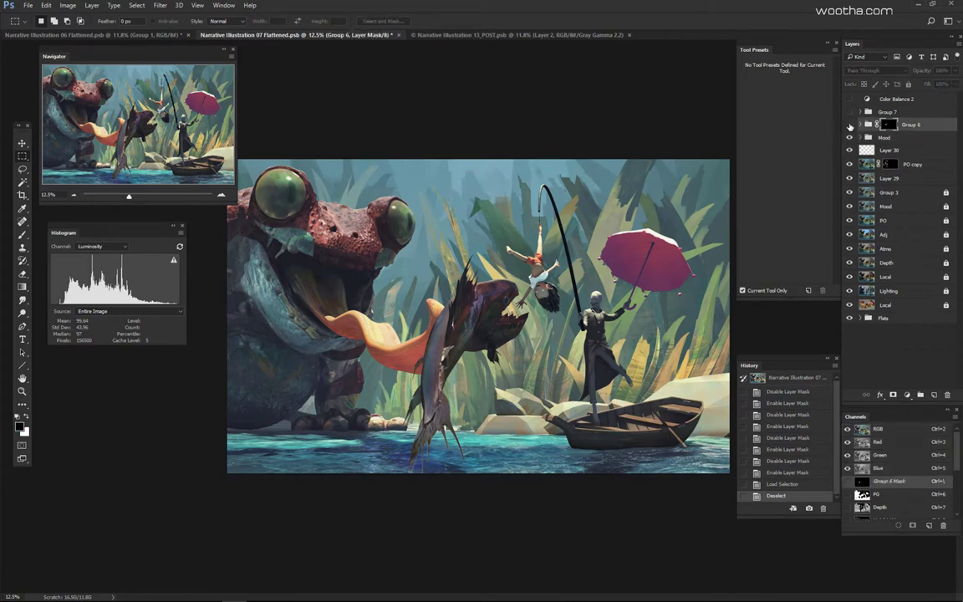
{"action": "left_click", "coordinate": [861, 124]}
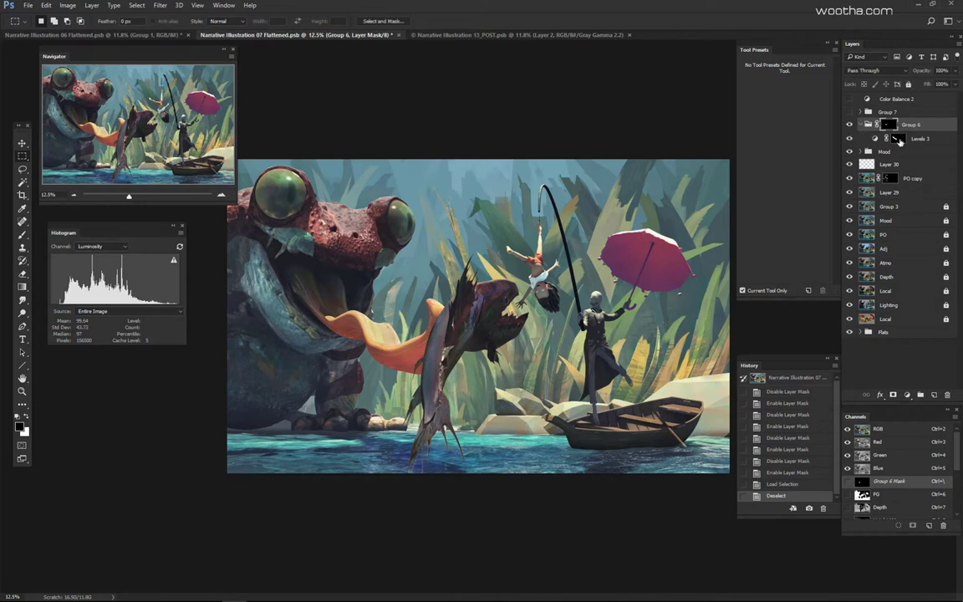
{"action": "left_click", "coordinate": [898, 138]}
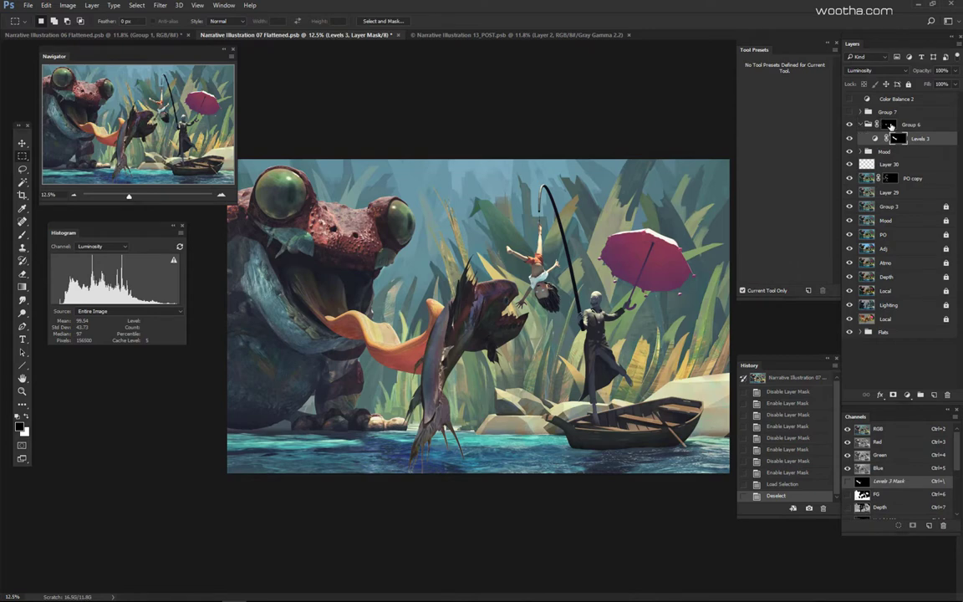
{"action": "left_click", "coordinate": [888, 124], "text": "shift"}
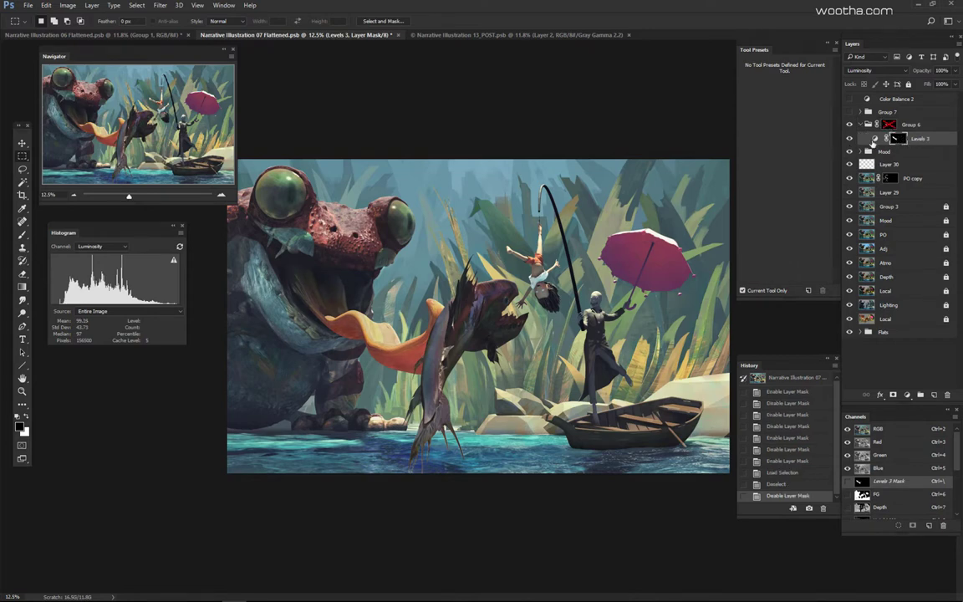
{"action": "left_click", "coordinate": [924, 140]}
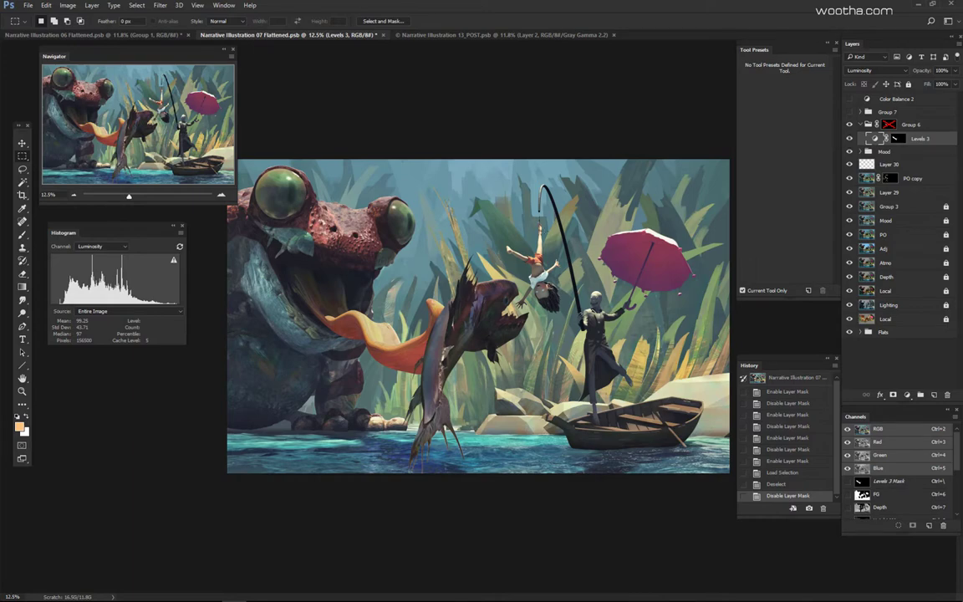
Step: Activate the Magic Wand tool and compare the flat colour regions with the full illustration
{"action": "key", "text": "w"}
{"action": "key", "text": "F2"}
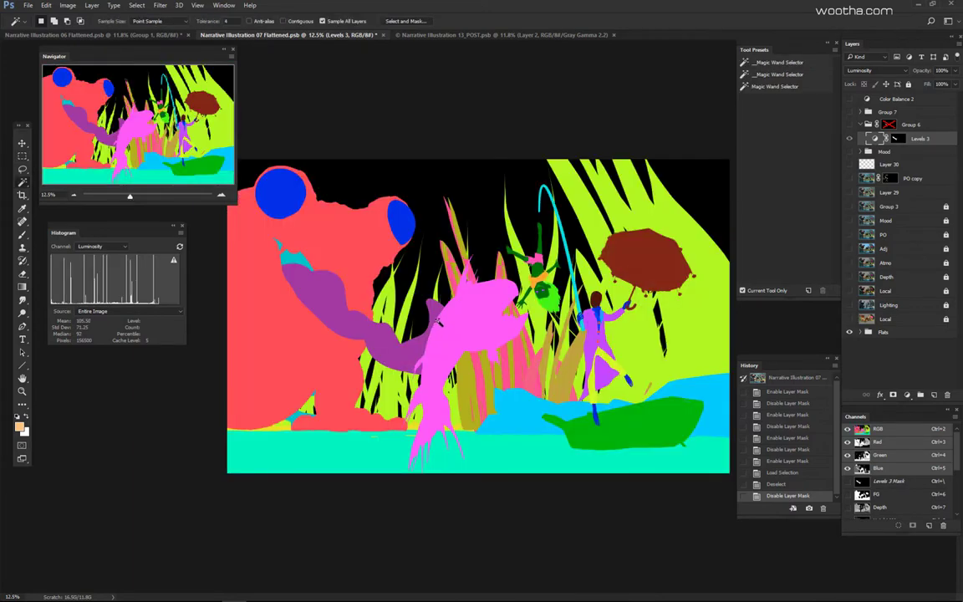
{"action": "key", "text": "F2"}
{"action": "key", "text": "F2"}
{"action": "key", "text": "F2"}
Step: Compare the image with and without Levels 3 while the Group 6 mask is off, leaving Levels 3 shown
{"action": "left_click", "coordinate": [850, 139]}
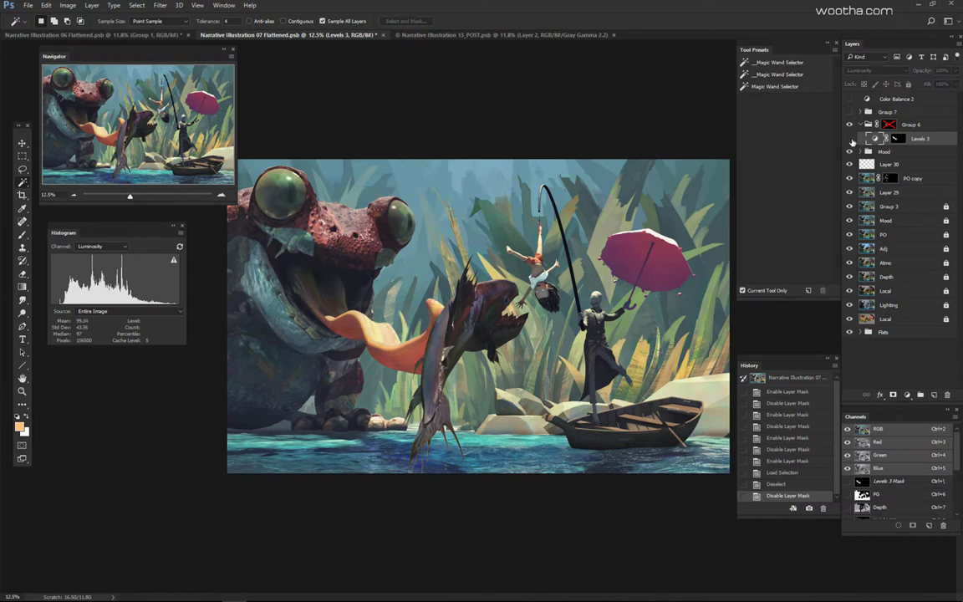
{"action": "left_click", "coordinate": [850, 138]}
{"action": "left_click", "coordinate": [851, 139]}
{"action": "left_click", "coordinate": [850, 139]}
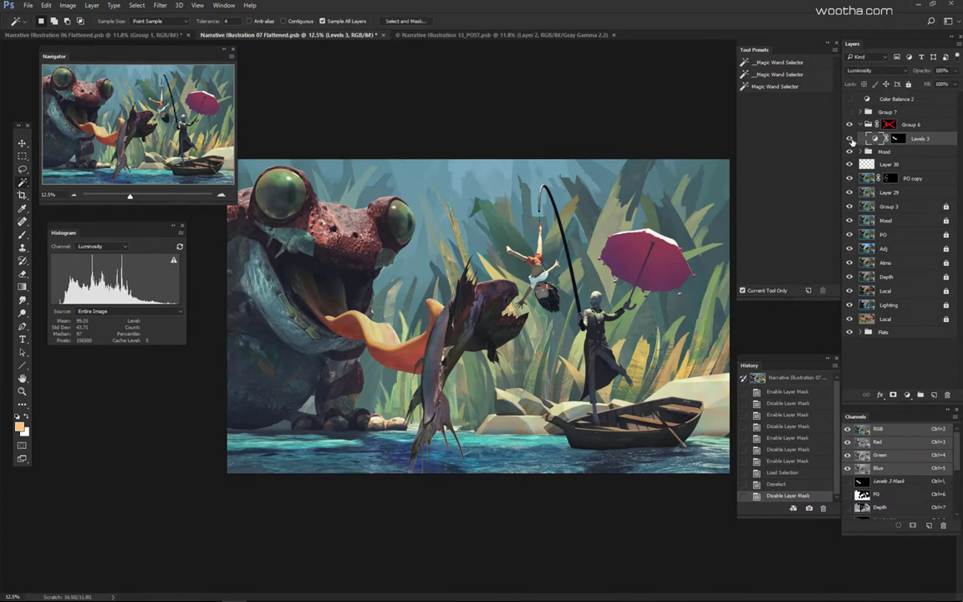
{"action": "left_click", "coordinate": [850, 139]}
{"action": "left_click", "coordinate": [850, 139]}
Step: Re-enable the layer mask of Group 6 and view that mask on its own
{"action": "left_click", "coordinate": [889, 125], "text": "shift"}
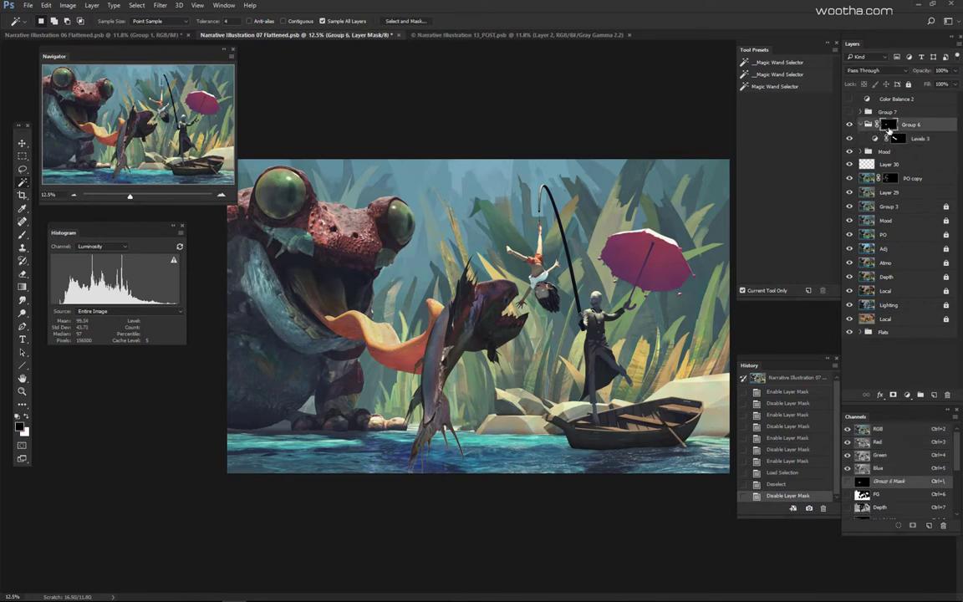
{"action": "left_click", "coordinate": [889, 125], "text": "shift"}
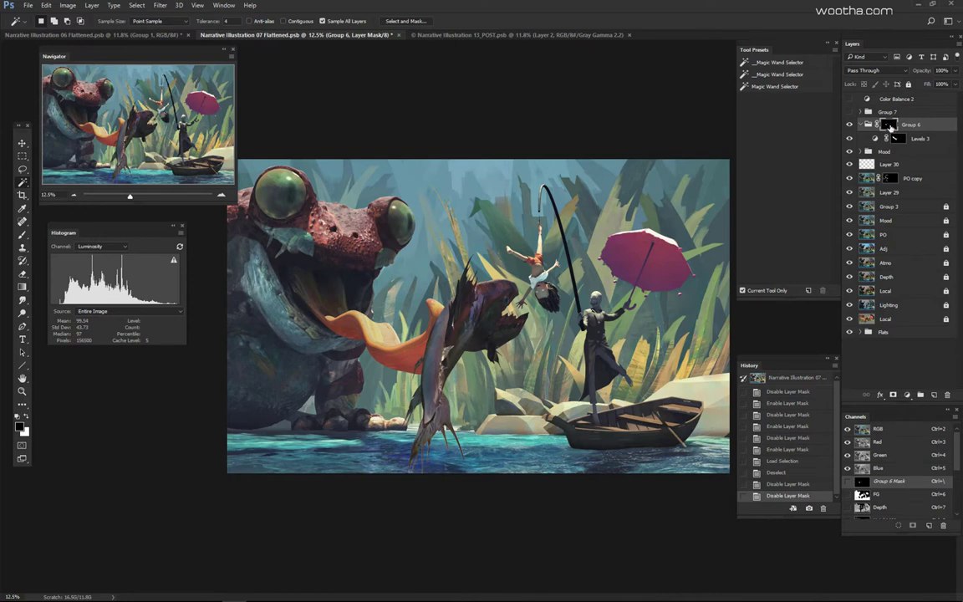
{"action": "left_click", "coordinate": [885, 126], "text": "alt"}
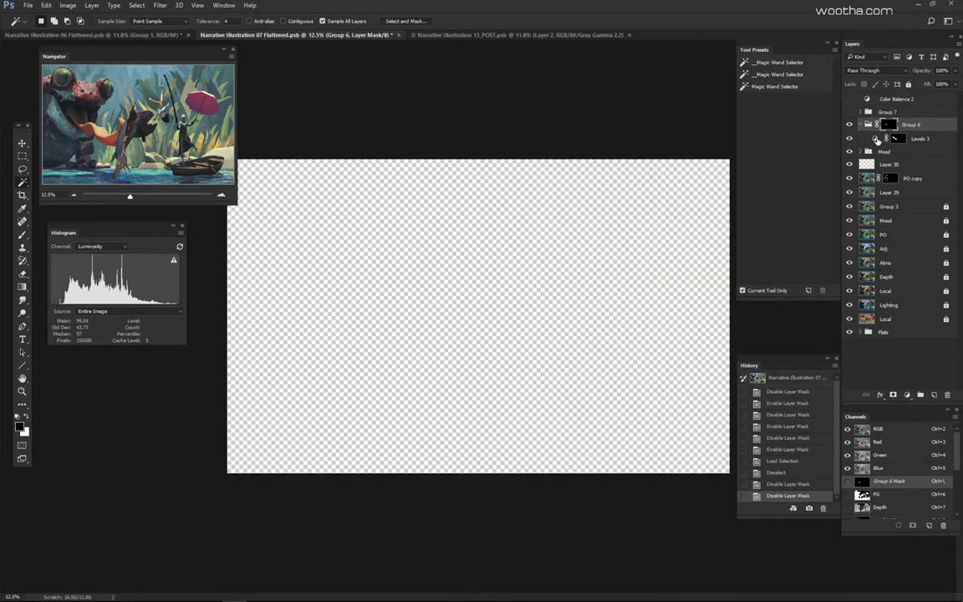
Step: Inspect the Group 6 mask on its own, return to the full image, and compare it with and without Group 6
{"action": "left_click", "coordinate": [891, 126], "text": "alt"}
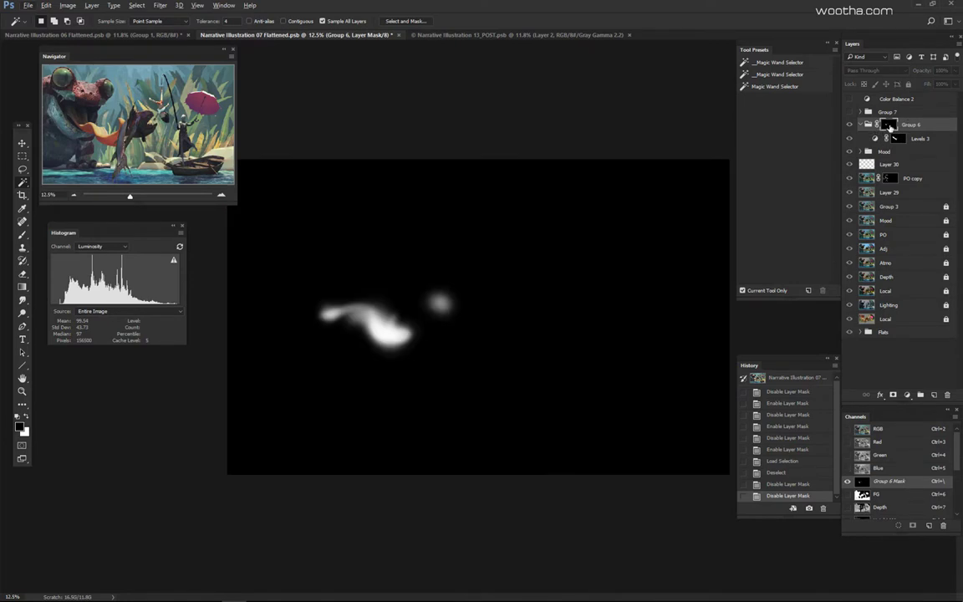
{"action": "left_click", "coordinate": [892, 125], "text": "alt"}
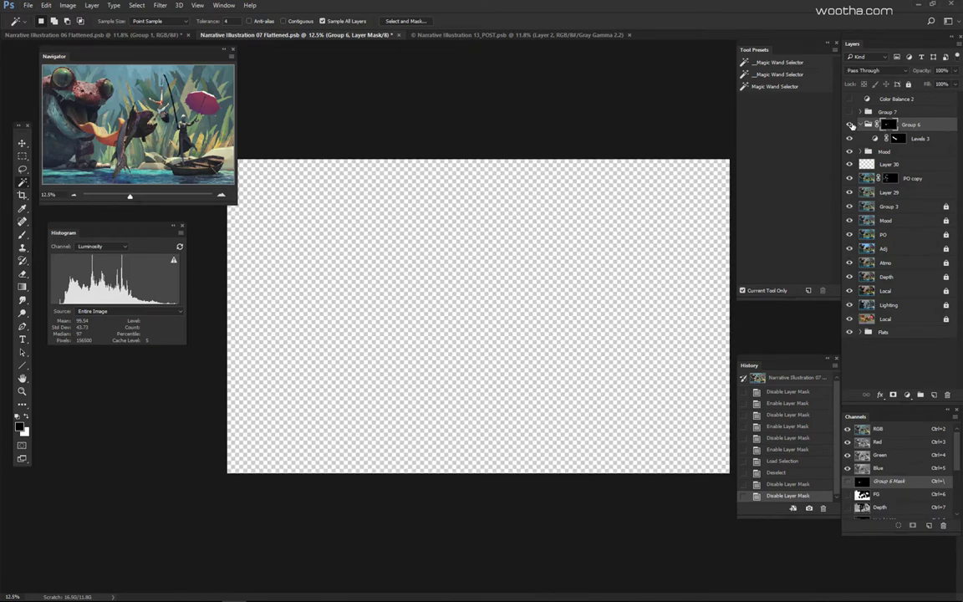
{"action": "left_click", "coordinate": [849, 126], "text": "alt"}
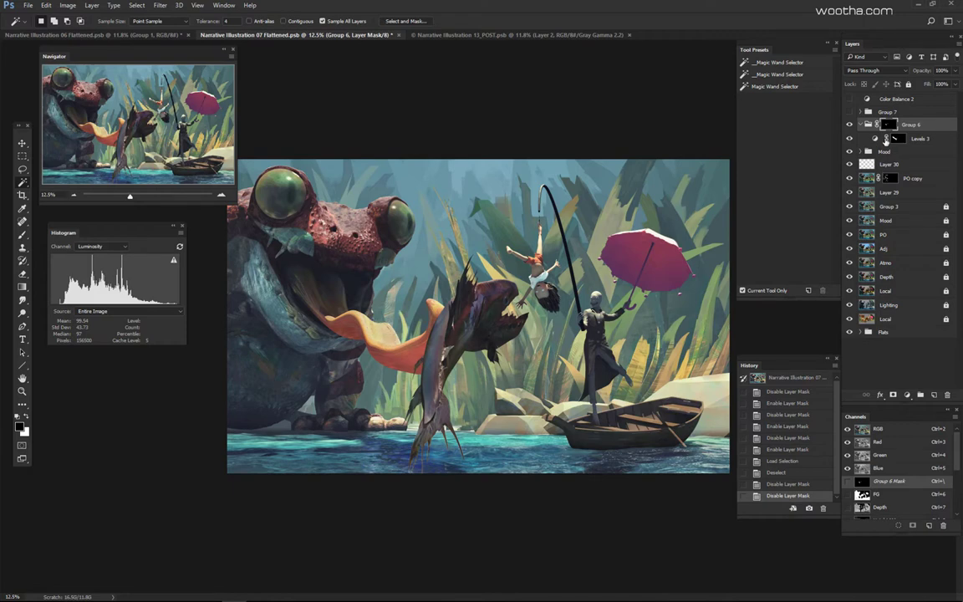
{"action": "left_click", "coordinate": [849, 125]}
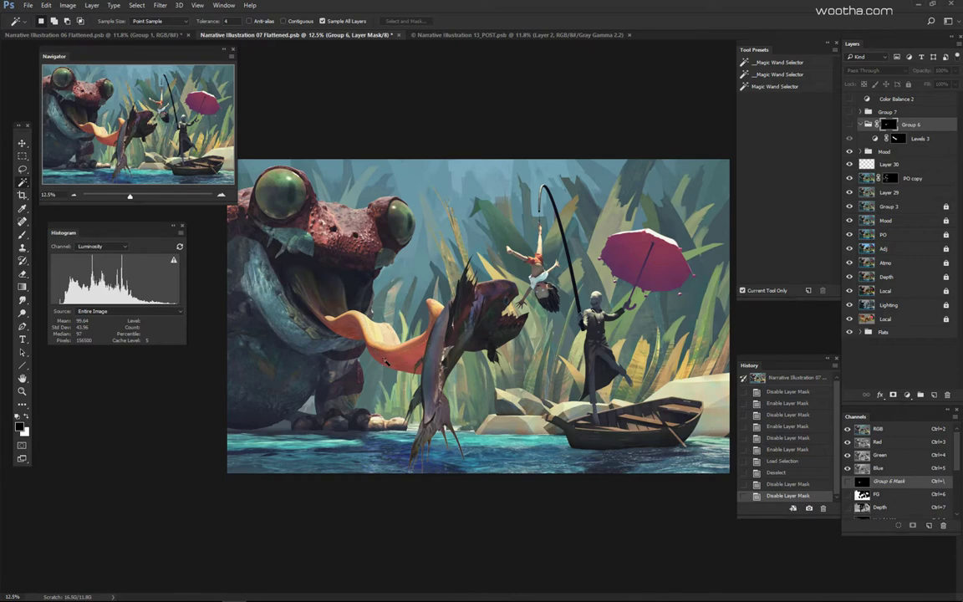
{"action": "left_click", "coordinate": [848, 125]}
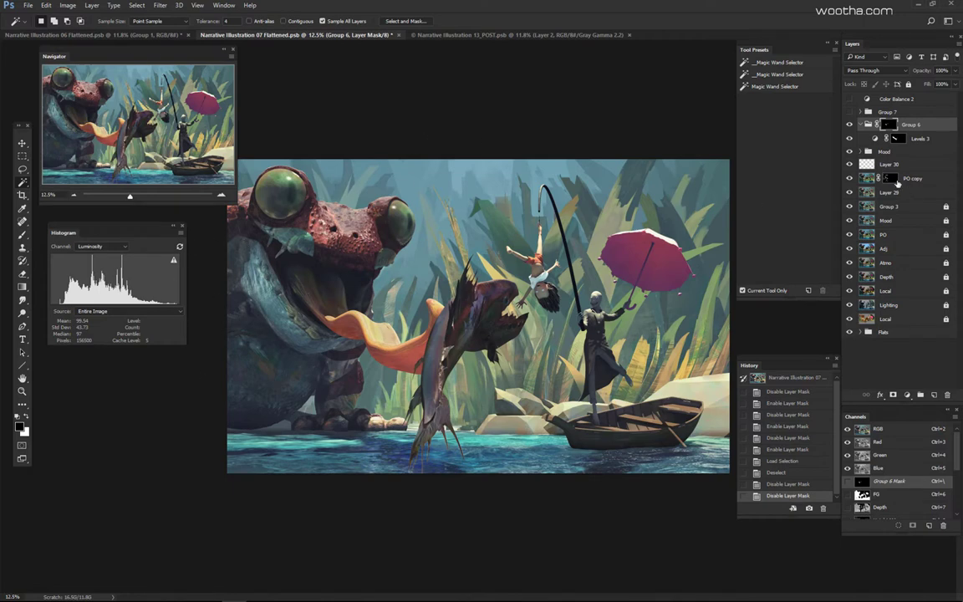
Step: Collapse Group 6, make Group 7 active and visible, and expand it to reveal its layers
{"action": "left_click", "coordinate": [862, 125]}
{"action": "left_click", "coordinate": [897, 113]}
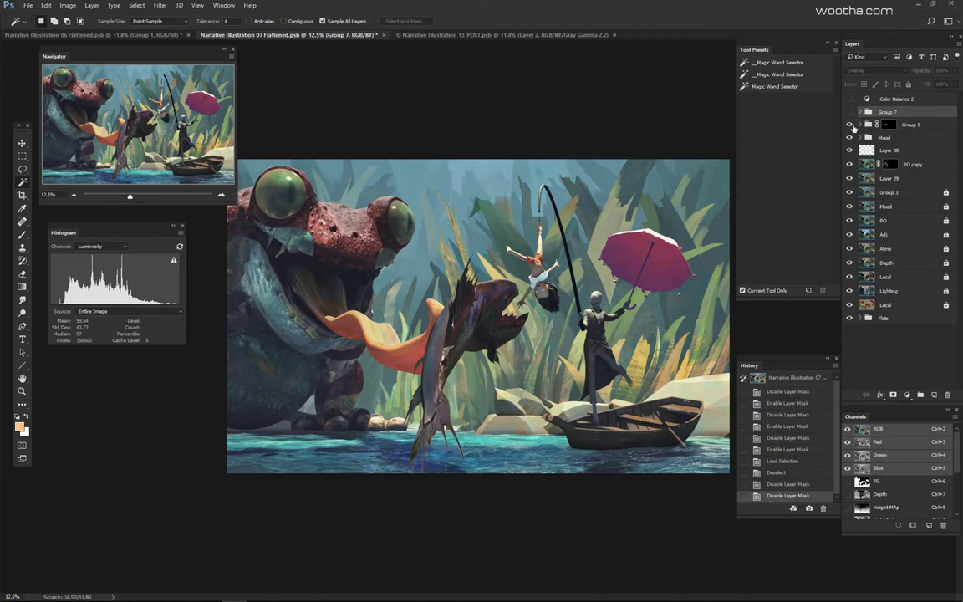
{"action": "left_click", "coordinate": [850, 112]}
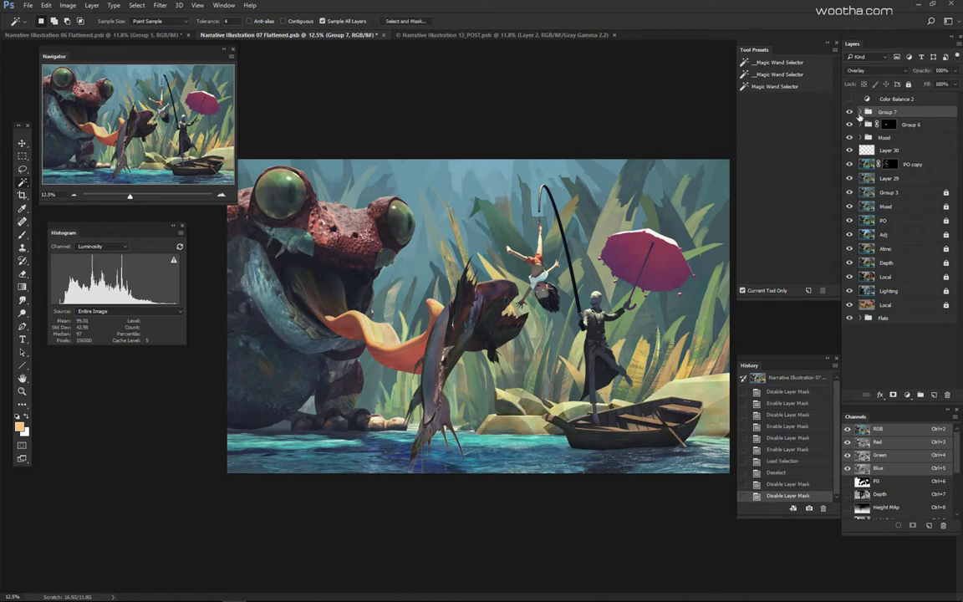
{"action": "left_click", "coordinate": [859, 112]}
Step: Compare the illustration with and without Group 7, leaving the group shown
{"action": "left_click", "coordinate": [849, 113]}
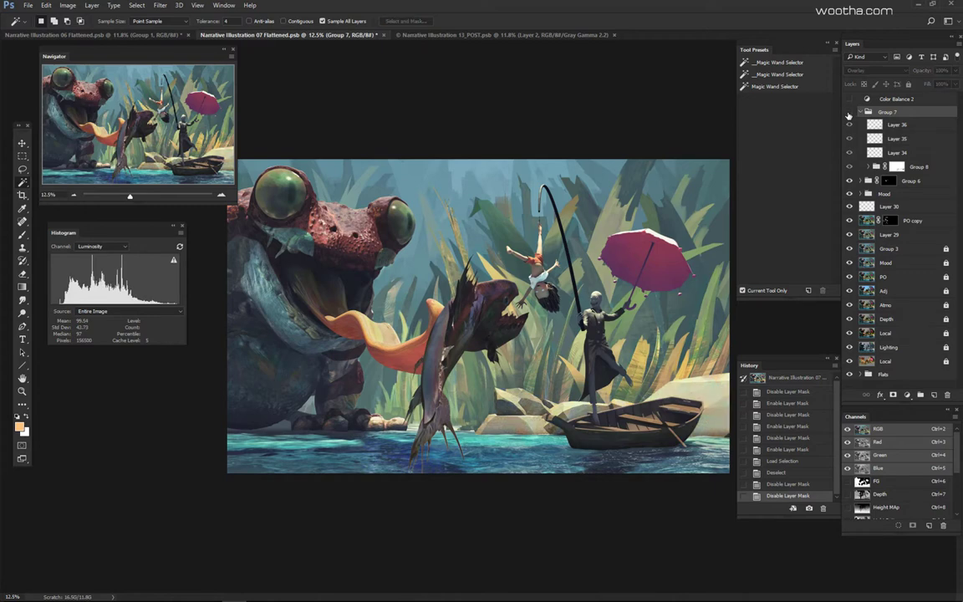
{"action": "left_click", "coordinate": [849, 112]}
{"action": "left_click", "coordinate": [849, 114]}
{"action": "left_click", "coordinate": [849, 113]}
{"action": "left_click", "coordinate": [849, 112]}
{"action": "left_click", "coordinate": [849, 113]}
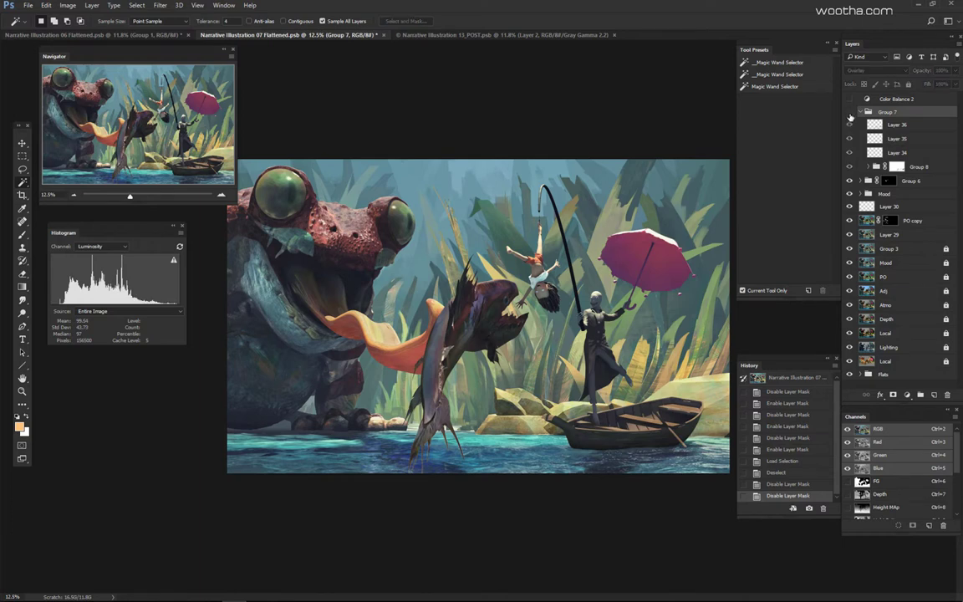
{"action": "left_click", "coordinate": [850, 113]}
{"action": "left_click", "coordinate": [850, 113]}
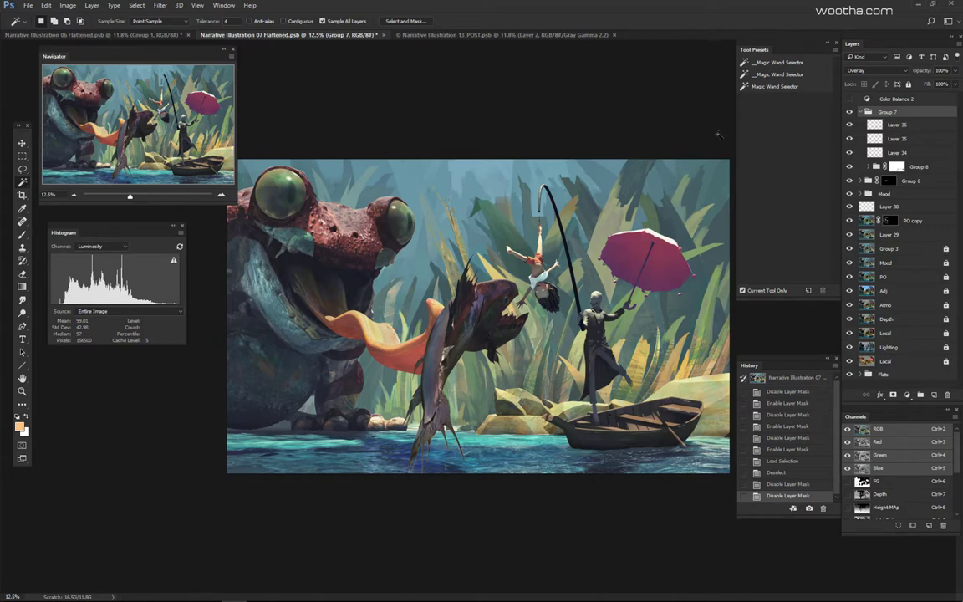
Step: Show the Color Balance 2 adjustment, make it active, and collapse Group 7
{"action": "left_click", "coordinate": [849, 98]}
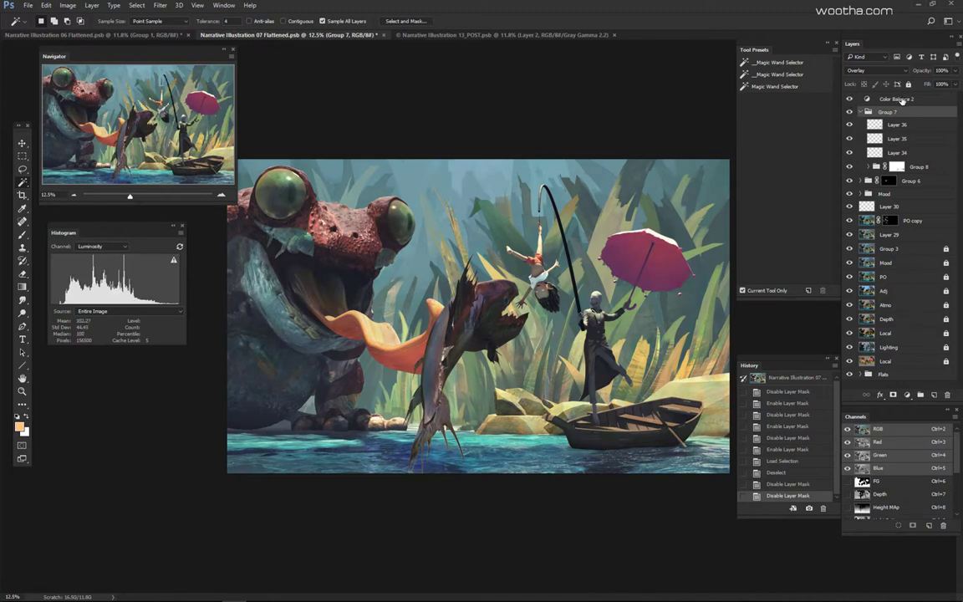
{"action": "left_click", "coordinate": [864, 100]}
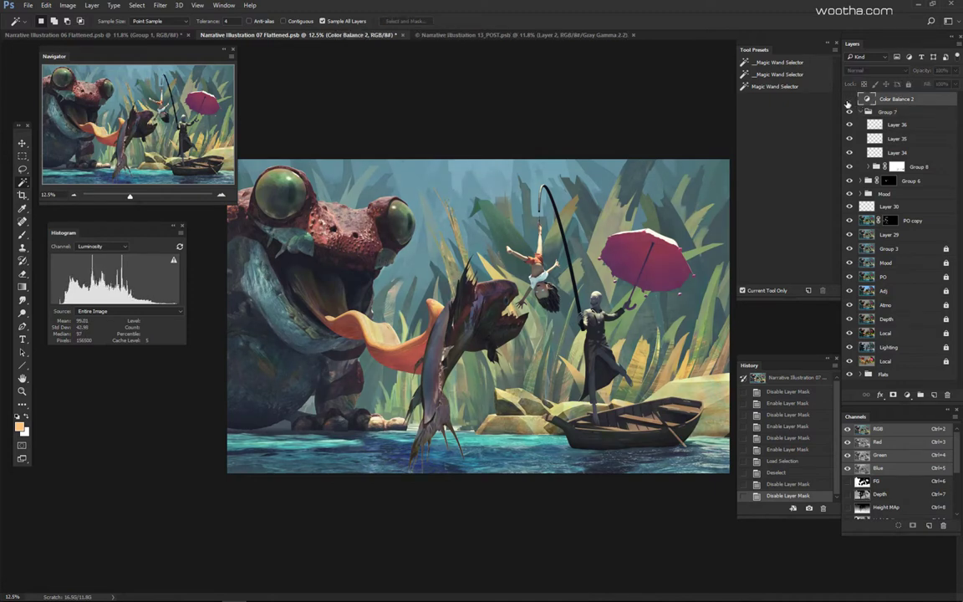
{"action": "left_click", "coordinate": [860, 112]}
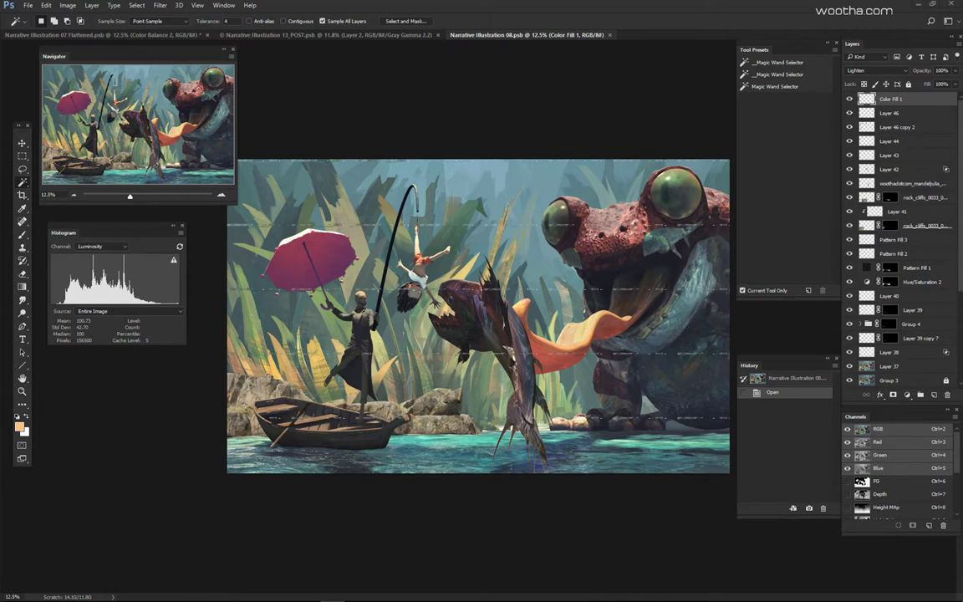
Step: Examine the layer stack of Narrative Illustration 08 and the painted details around the fish up close
{"action": "scroll", "coordinate": [960, 302], "scroll_direction": "down", "scroll_amount": 5}
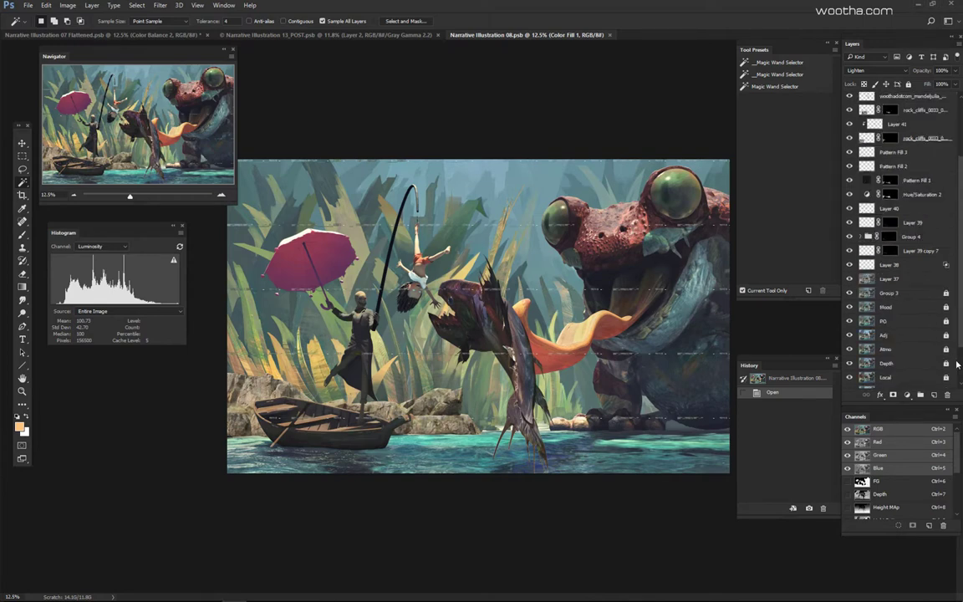
{"action": "scroll", "coordinate": [898, 242], "scroll_direction": "up", "scroll_amount": 6}
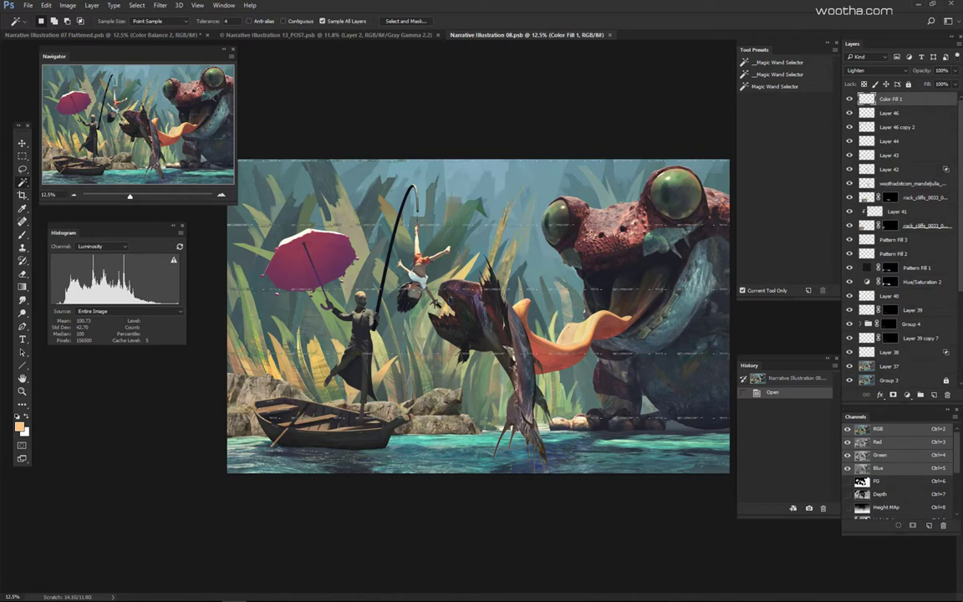
{"action": "key", "text": "ctrl+plus"}
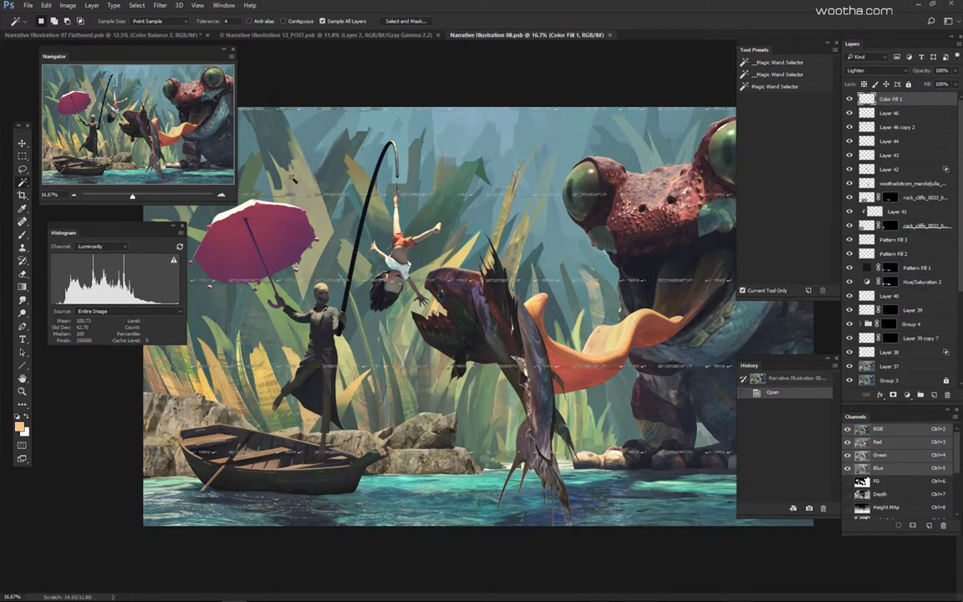
{"action": "key", "text": "ctrl+plus"}
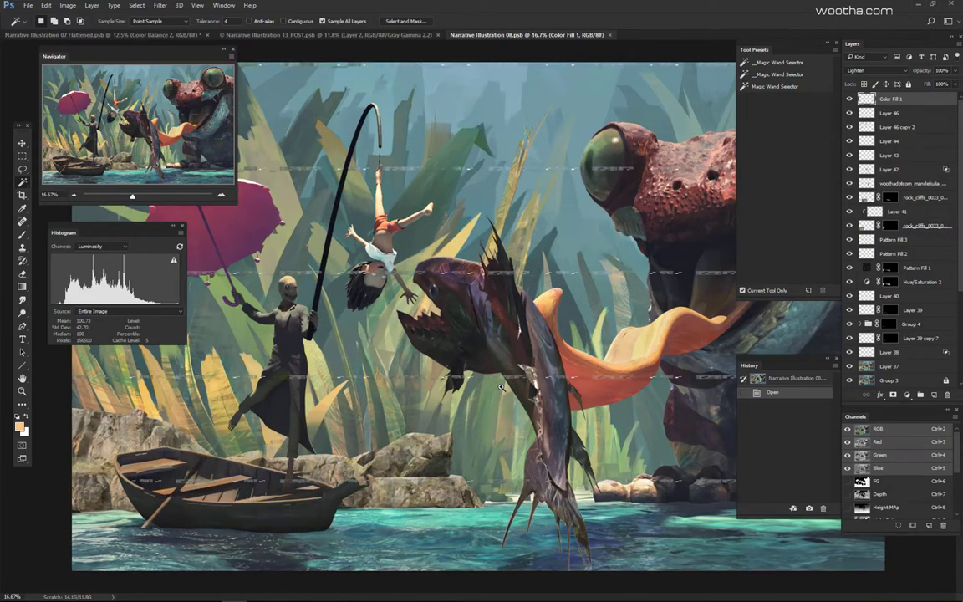
{"action": "scroll", "coordinate": [497, 380], "scroll_direction": "up", "scroll_amount": 1}
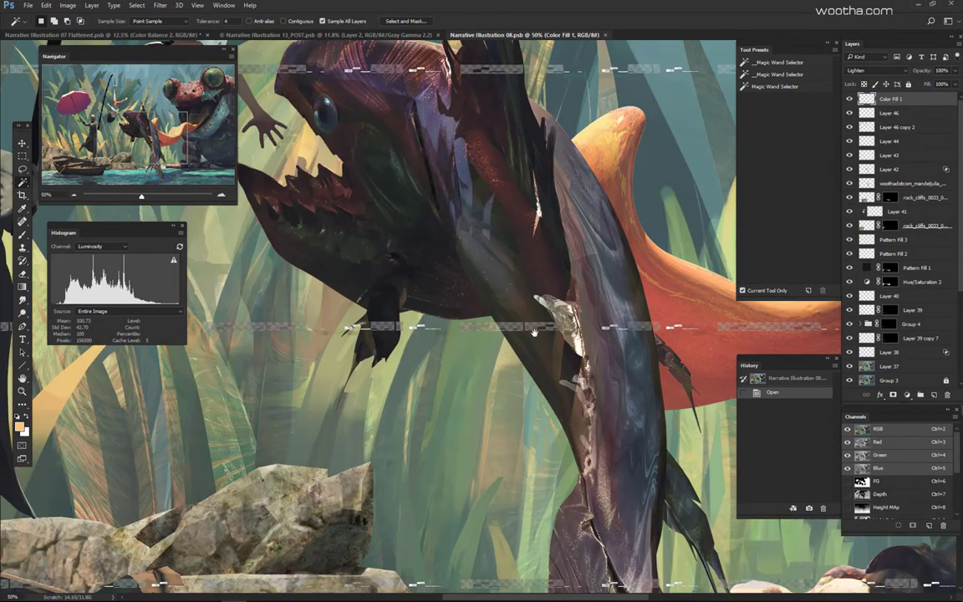
{"action": "left_click", "coordinate": [587, 331], "text": "alt"}
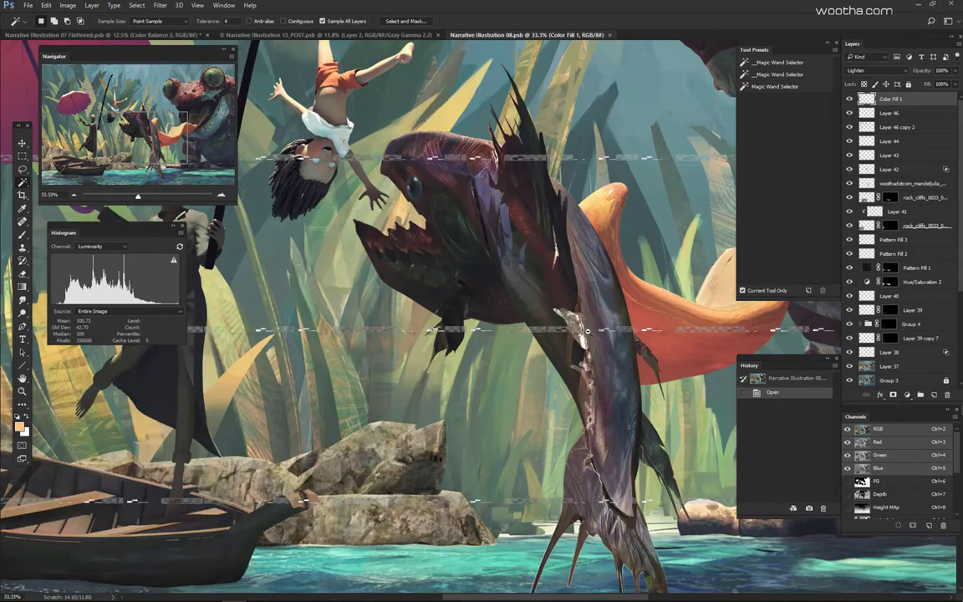
{"action": "left_click", "coordinate": [587, 331], "text": "alt"}
{"action": "left_click", "coordinate": [588, 331], "text": "alt"}
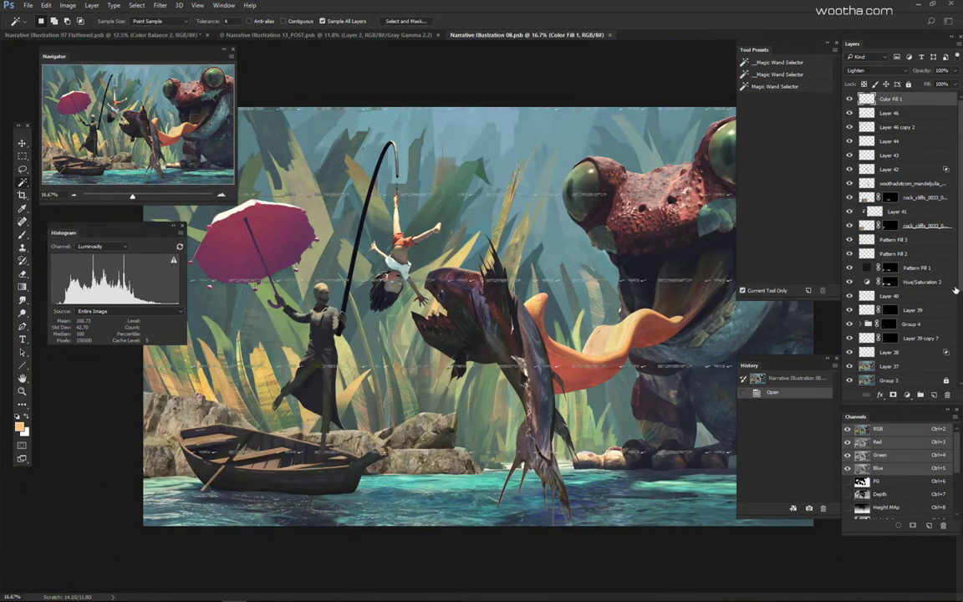
Step: Hide every layer from Color Fill 1 down to Layer 38 and make Layer 37 the active layer
{"action": "scroll", "coordinate": [960, 284], "scroll_direction": "down", "scroll_amount": 5}
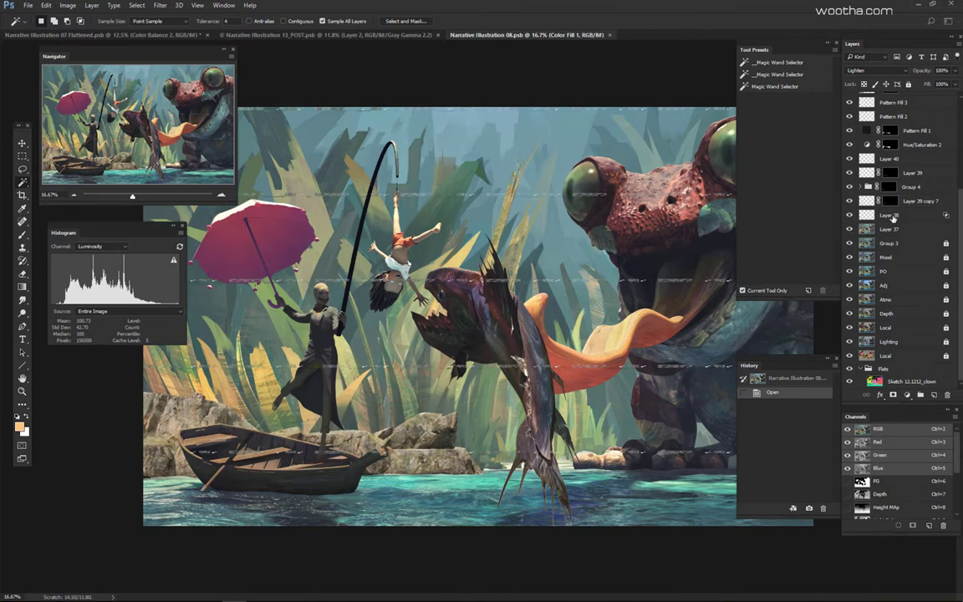
{"action": "scroll", "coordinate": [960, 201], "scroll_direction": "up", "scroll_amount": 4}
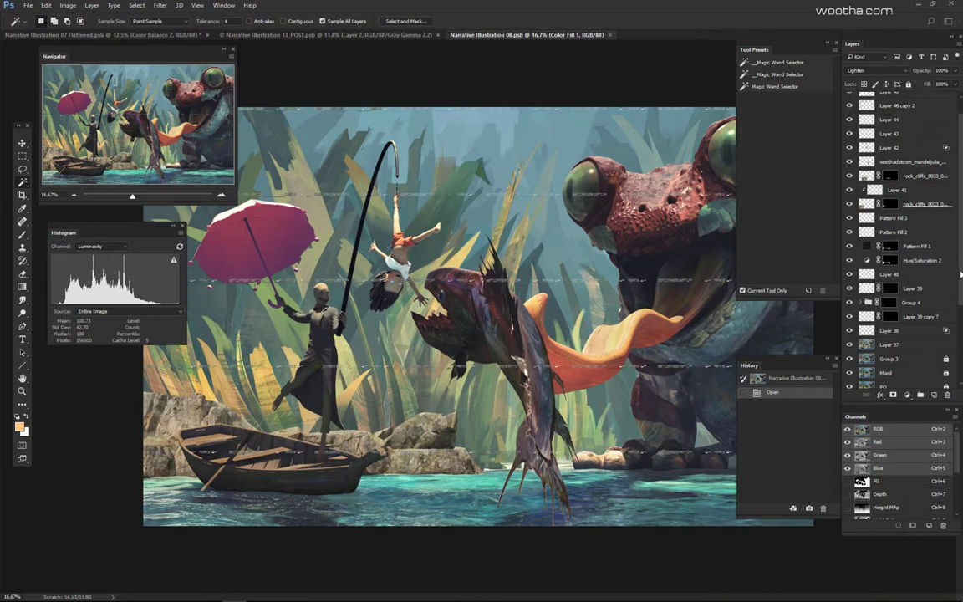
{"action": "left_click_drag", "start_coordinate": [959, 166], "coordinate": [959, 169]}
{"action": "key", "text": "ctrl+minus"}
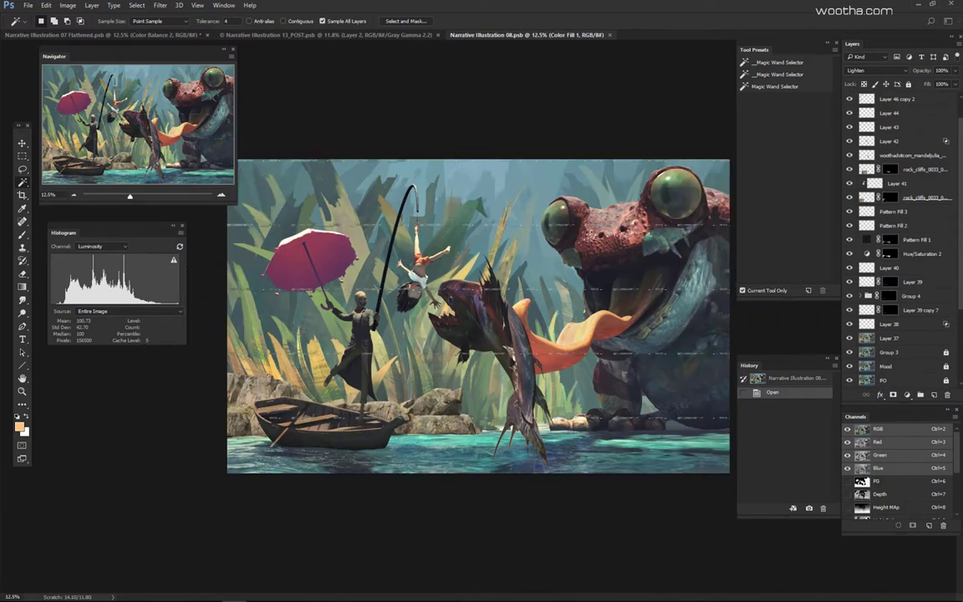
{"action": "scroll", "coordinate": [961, 292], "scroll_direction": "up", "scroll_amount": 1}
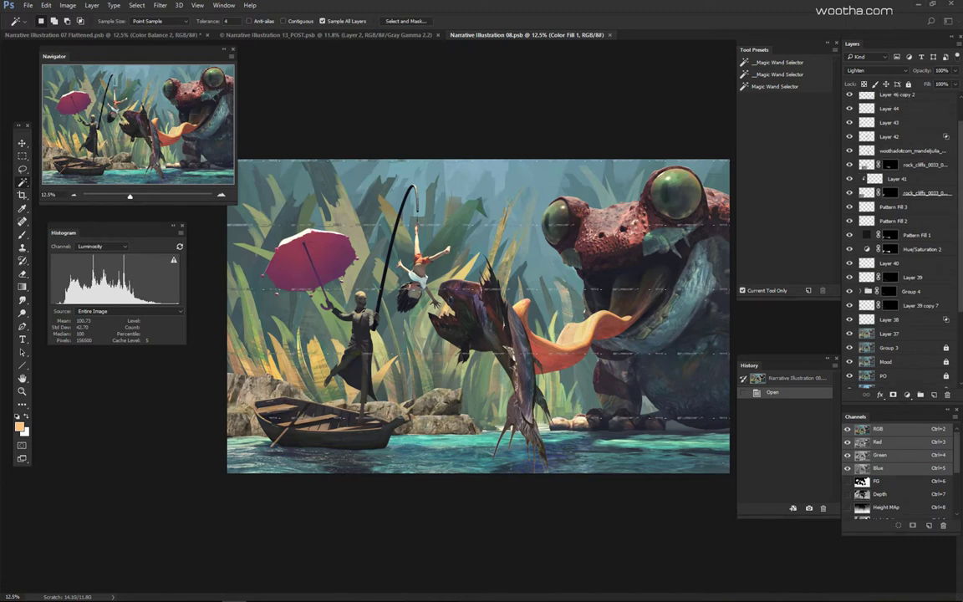
{"action": "left_click", "coordinate": [923, 330]}
{"action": "scroll", "coordinate": [961, 244], "scroll_direction": "up", "scroll_amount": 3}
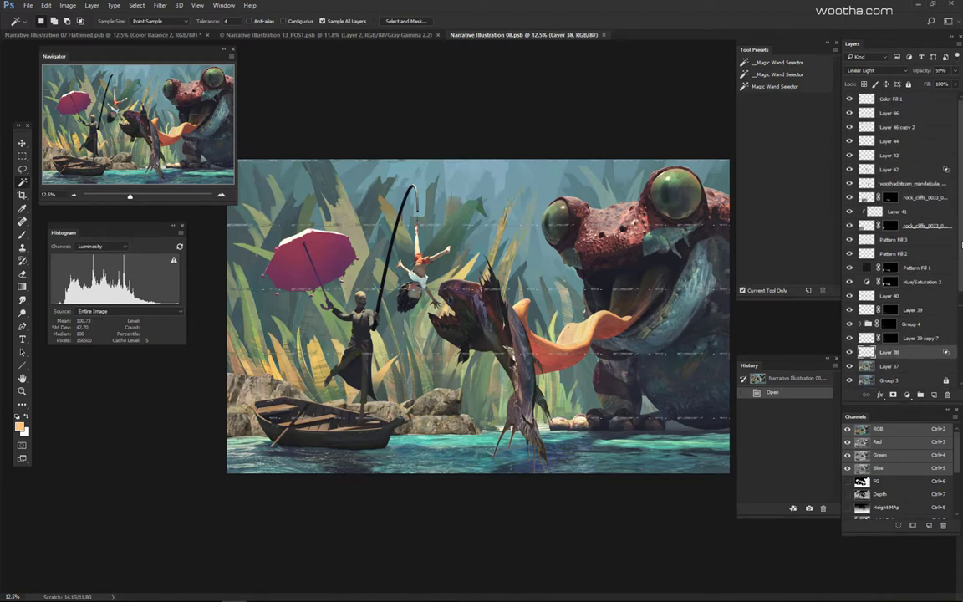
{"action": "left_click_drag", "start_coordinate": [849, 99], "coordinate": [851, 326]}
{"action": "left_click", "coordinate": [850, 352]}
{"action": "left_click", "coordinate": [849, 338]}
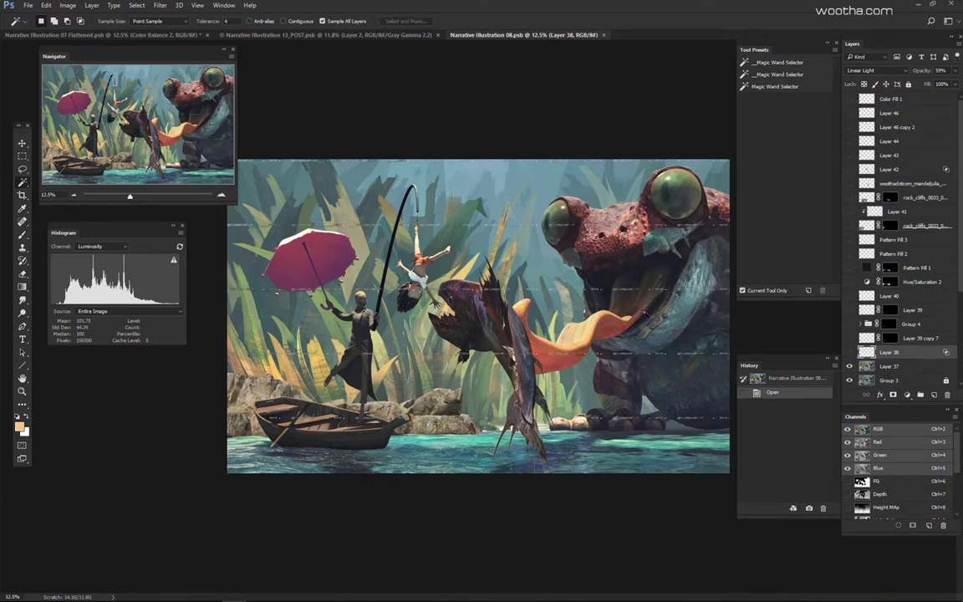
{"action": "scroll", "coordinate": [866, 333], "scroll_direction": "down", "scroll_amount": 2}
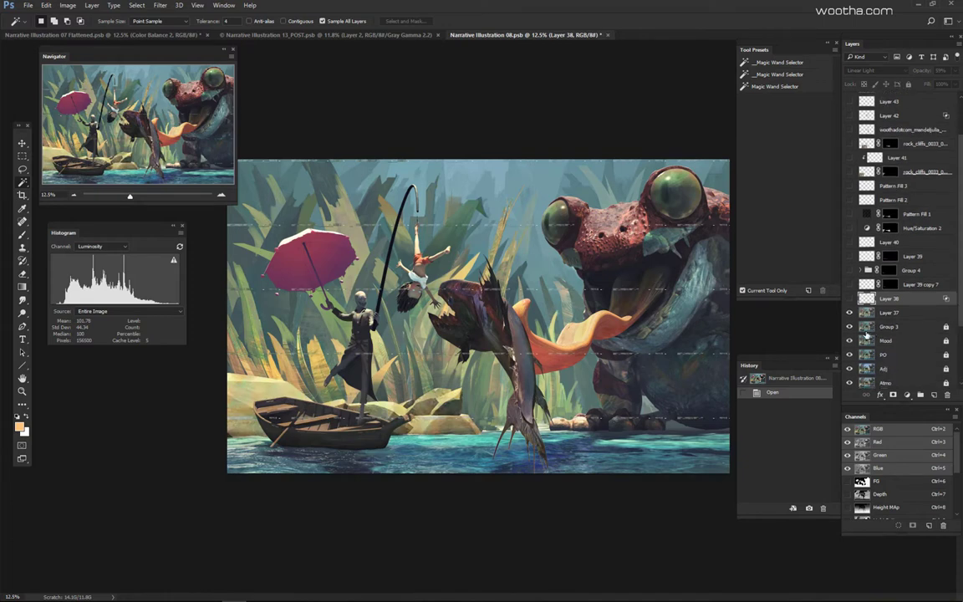
{"action": "left_click", "coordinate": [897, 316]}
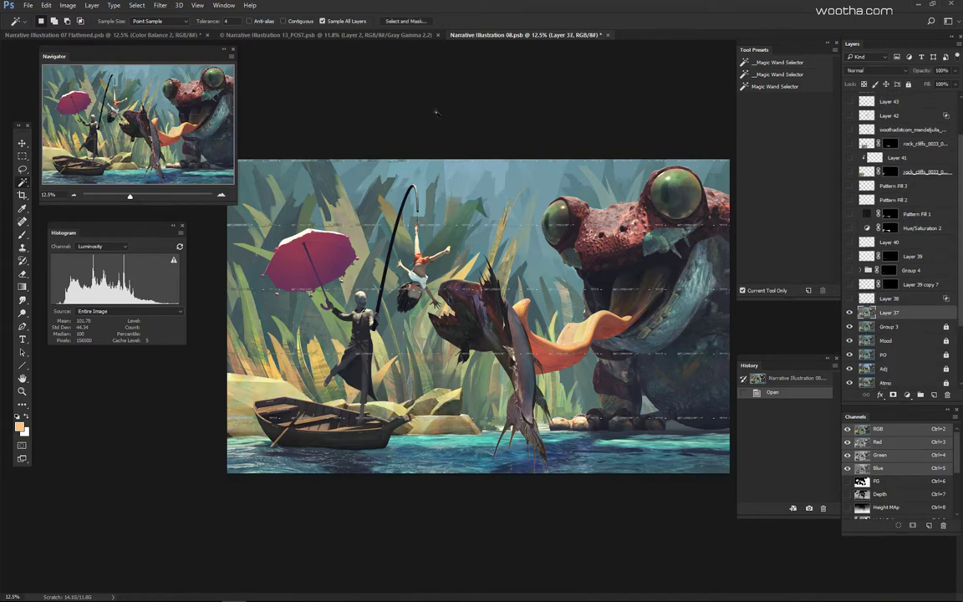
Step: Move the Narrative Illustration 13_POST document behind Narrative Illustration 08 in the document order and return to Narrative Illustration 08
{"action": "left_click", "coordinate": [366, 35]}
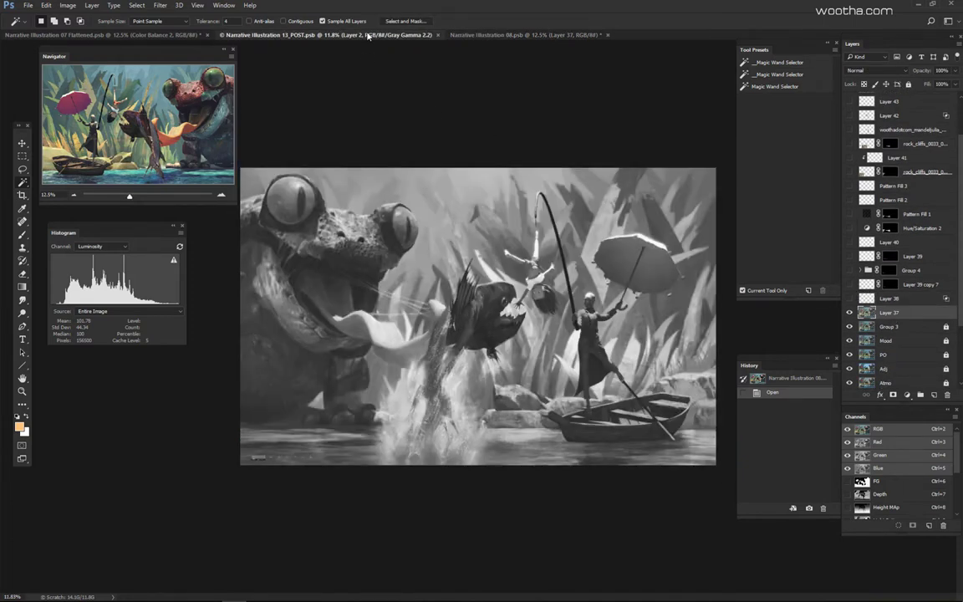
{"action": "left_click_drag", "start_coordinate": [268, 37], "coordinate": [468, 37]}
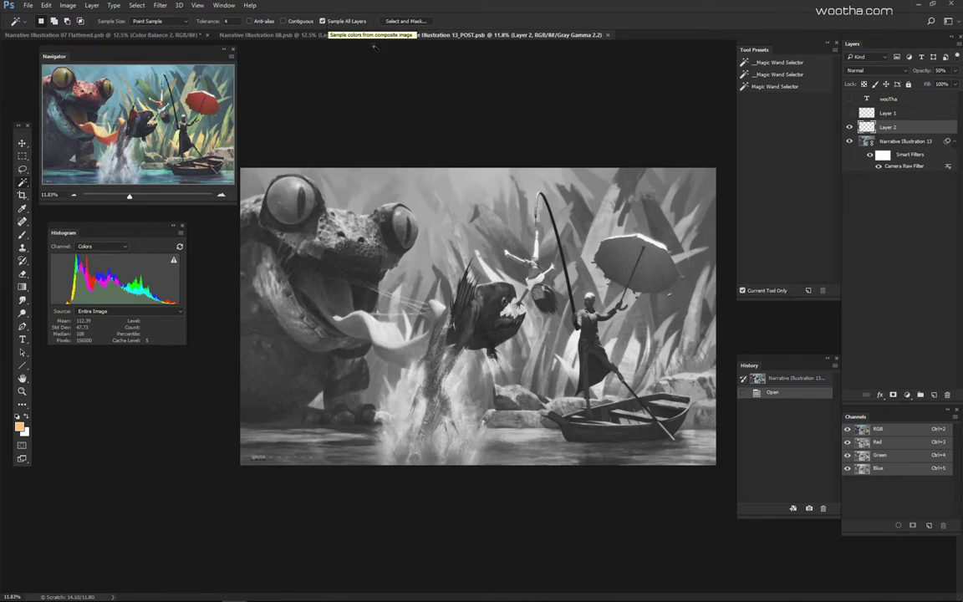
{"action": "key", "text": "ctrl+shift+Tab"}
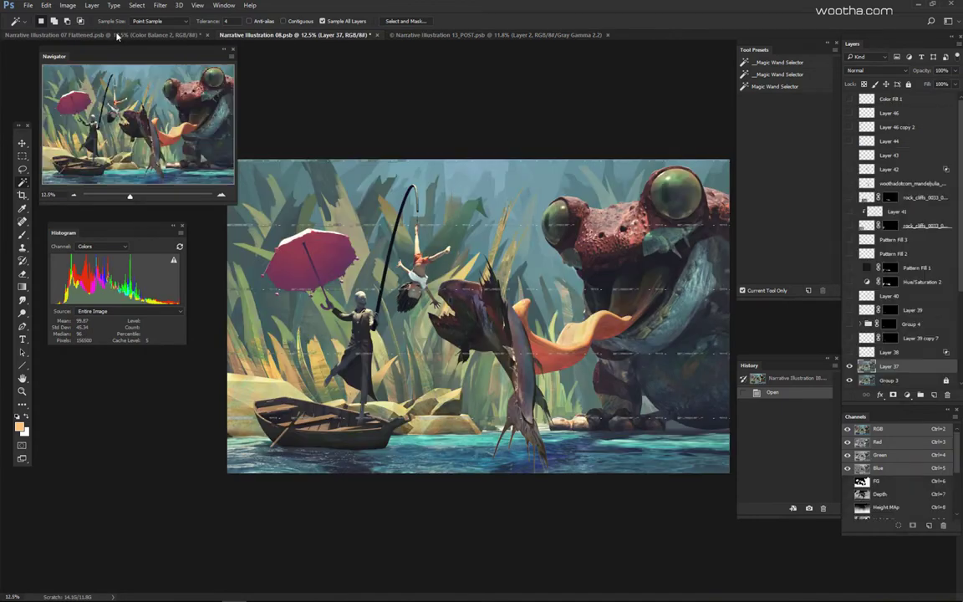
Step: Compare Narrative Illustration 07 Flattened with Narrative Illustration 08, ending on the layers just above Layer 37 in the 08 file
{"action": "left_click", "coordinate": [118, 36]}
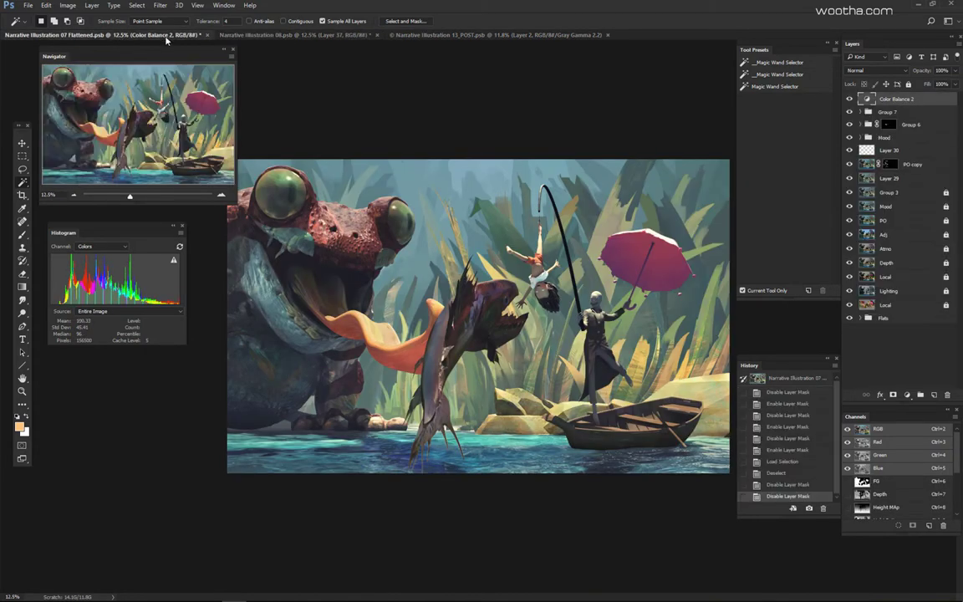
{"action": "left_click", "coordinate": [276, 36]}
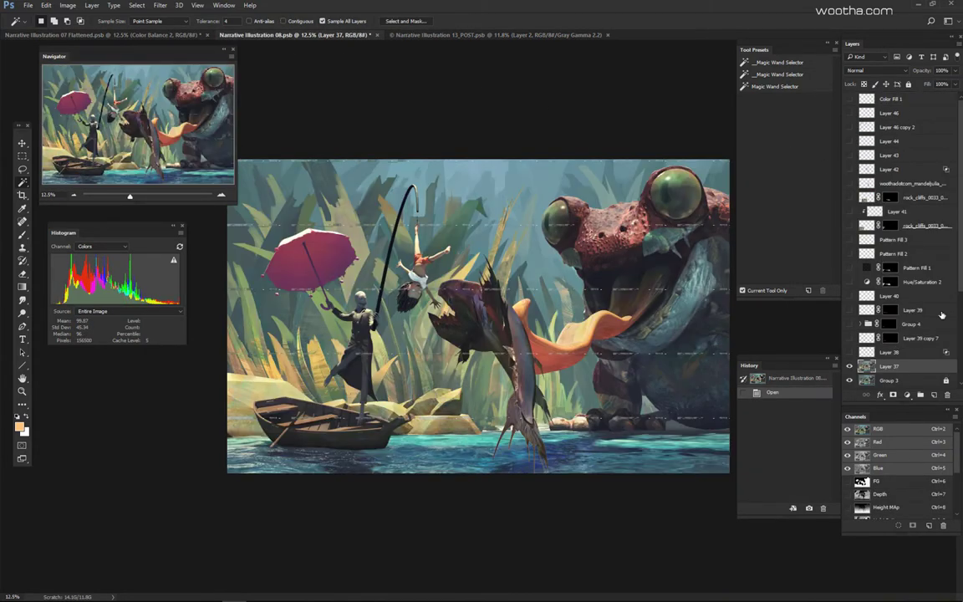
{"action": "scroll", "coordinate": [902, 342], "scroll_direction": "down", "scroll_amount": 1}
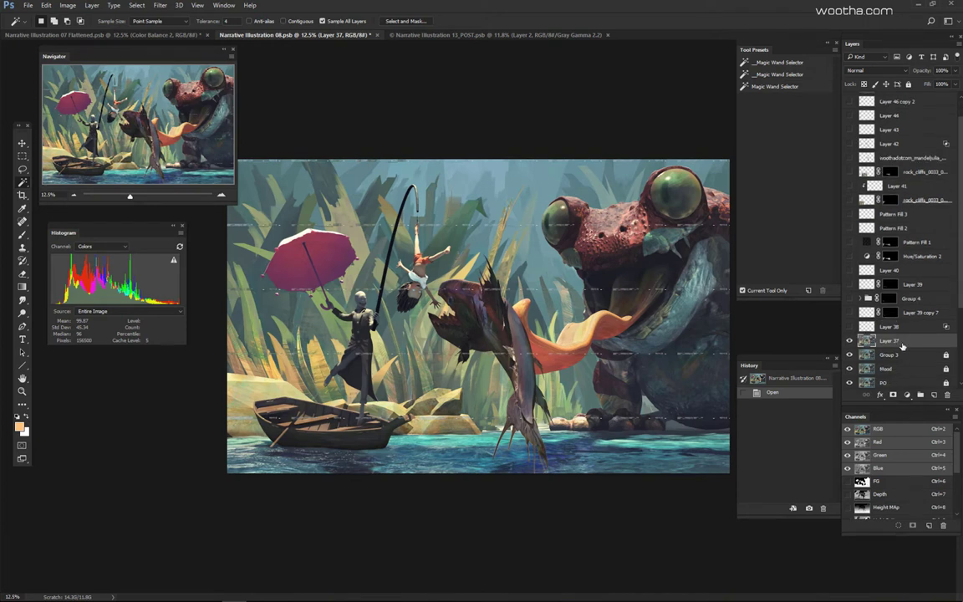
{"action": "left_click_drag", "start_coordinate": [961, 298], "coordinate": [961, 296]}
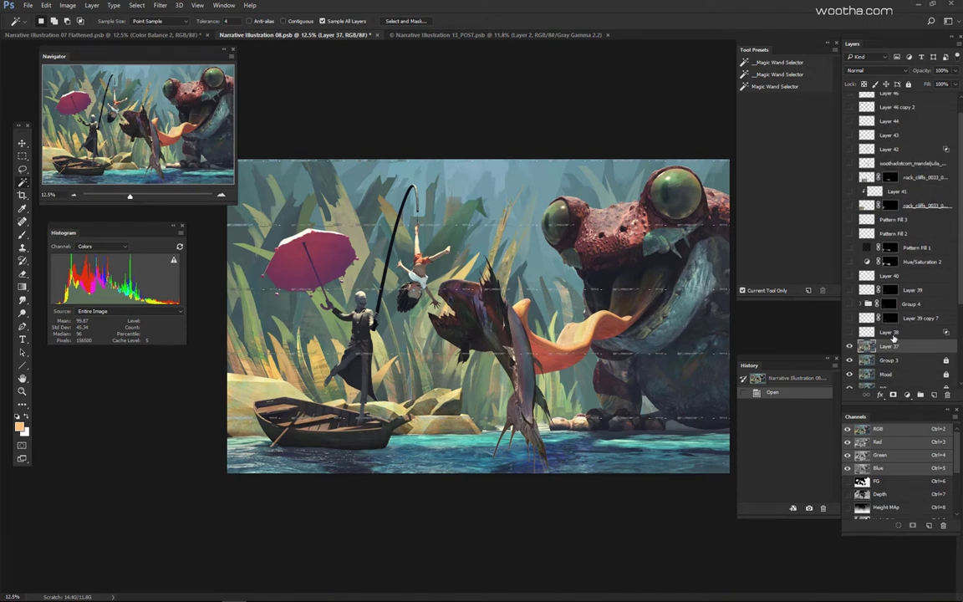
Step: Show Layer 38, make it the active layer, and open its blending options clear of the frog
{"action": "left_click", "coordinate": [893, 335]}
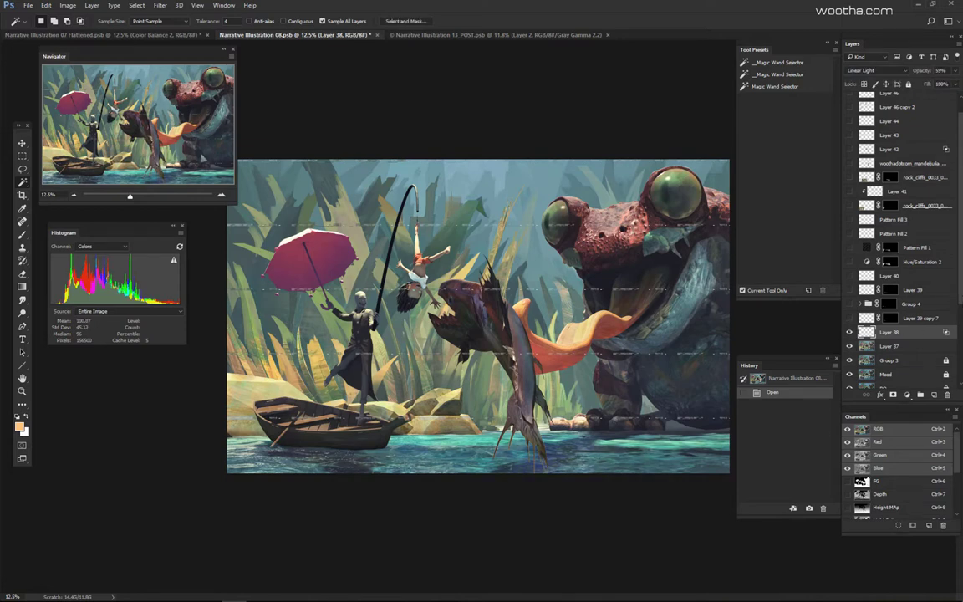
{"action": "scroll", "coordinate": [947, 313], "scroll_direction": "down", "scroll_amount": 1}
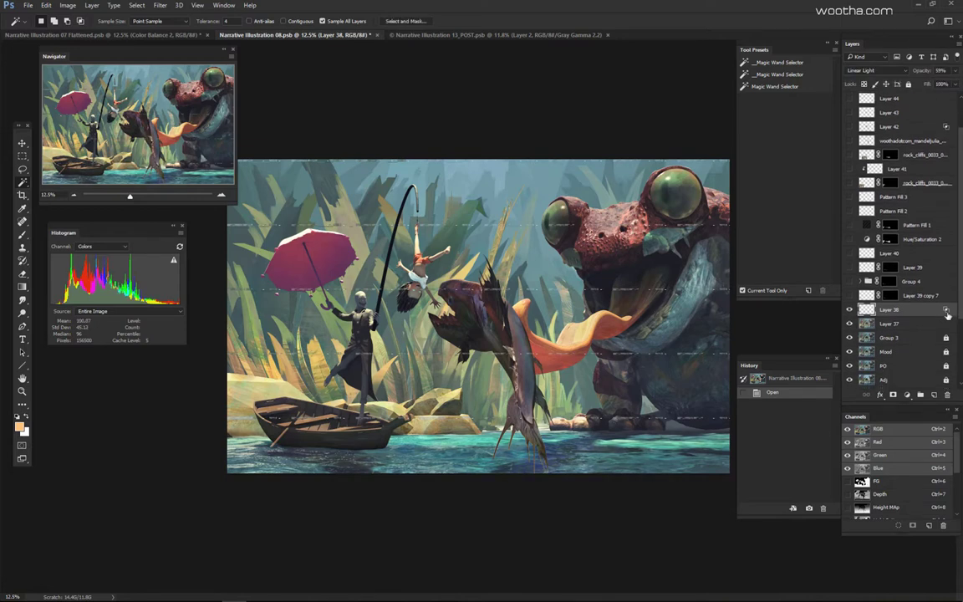
{"action": "double_click", "coordinate": [947, 311]}
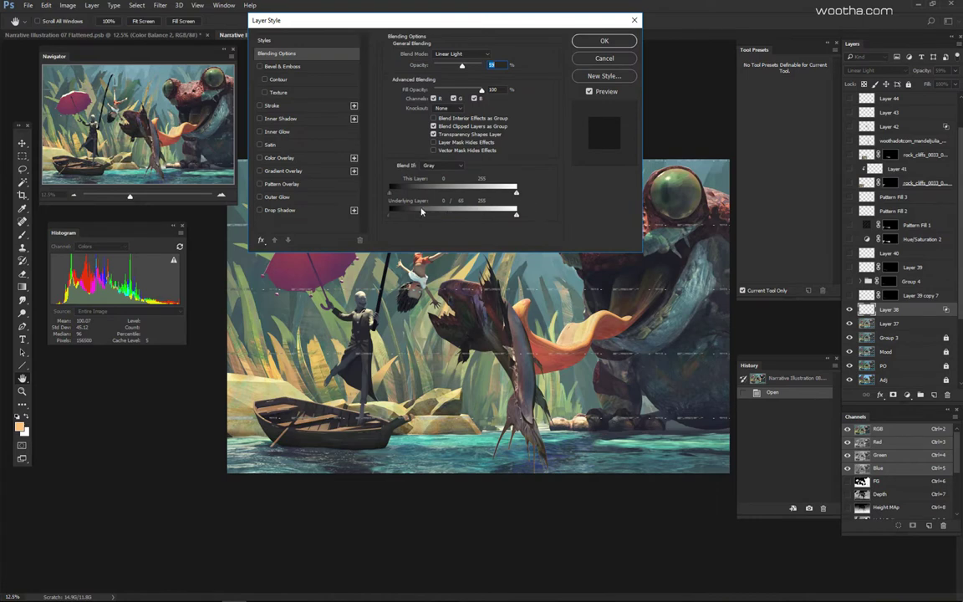
{"action": "left_click_drag", "start_coordinate": [385, 20], "coordinate": [342, 34]}
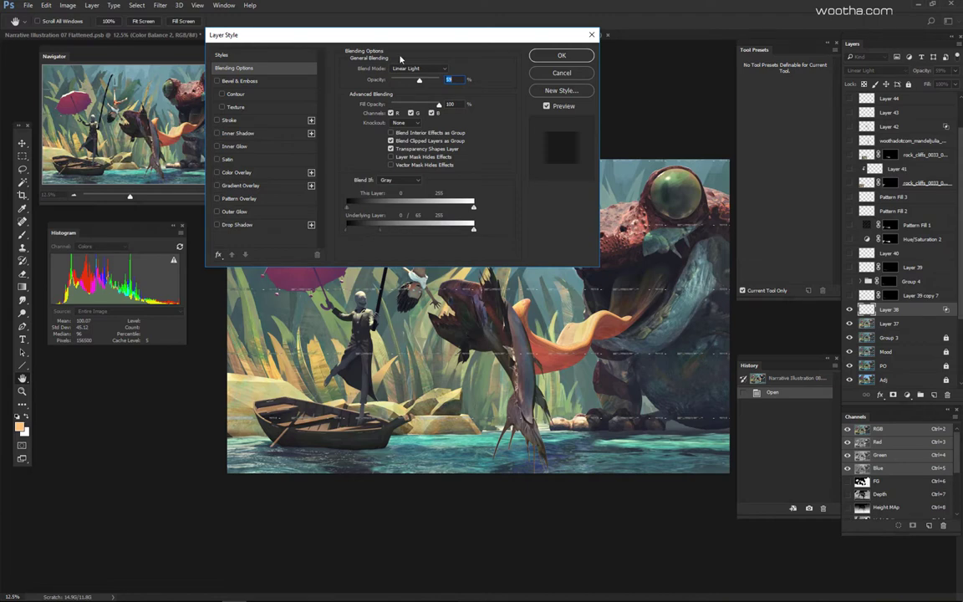
{"action": "left_click_drag", "start_coordinate": [385, 33], "coordinate": [337, 23]}
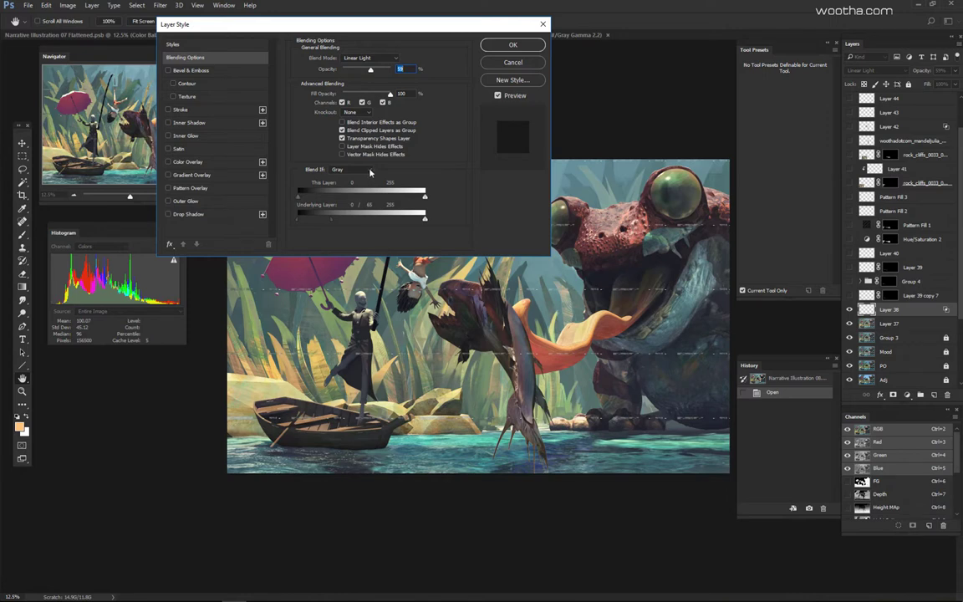
Step: Examine the Blend If channel choices and slider ranges of Layer 38, keeping Gray, and close its blending options
{"action": "left_click", "coordinate": [371, 170]}
{"action": "left_click", "coordinate": [368, 178]}
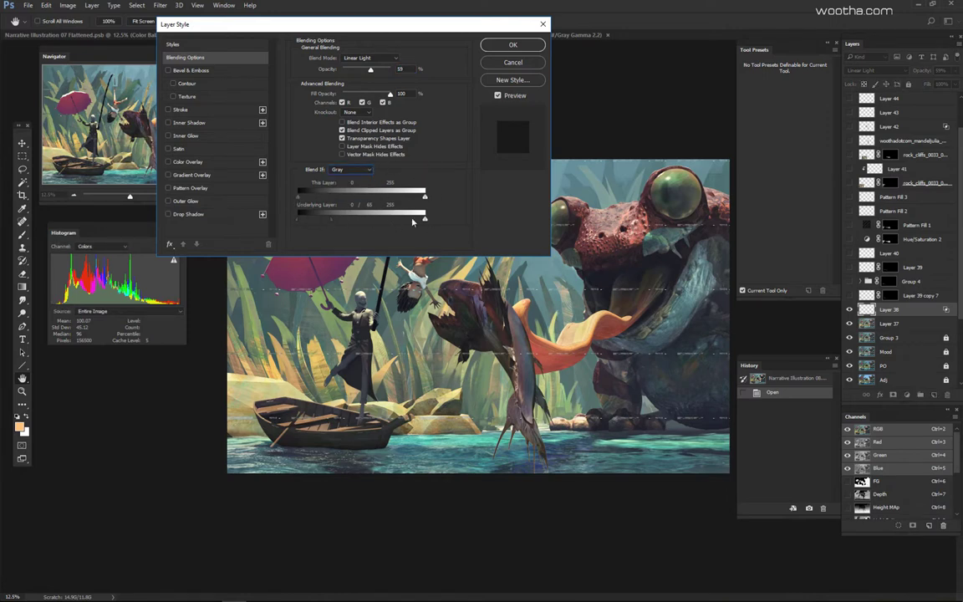
{"action": "left_click", "coordinate": [370, 170]}
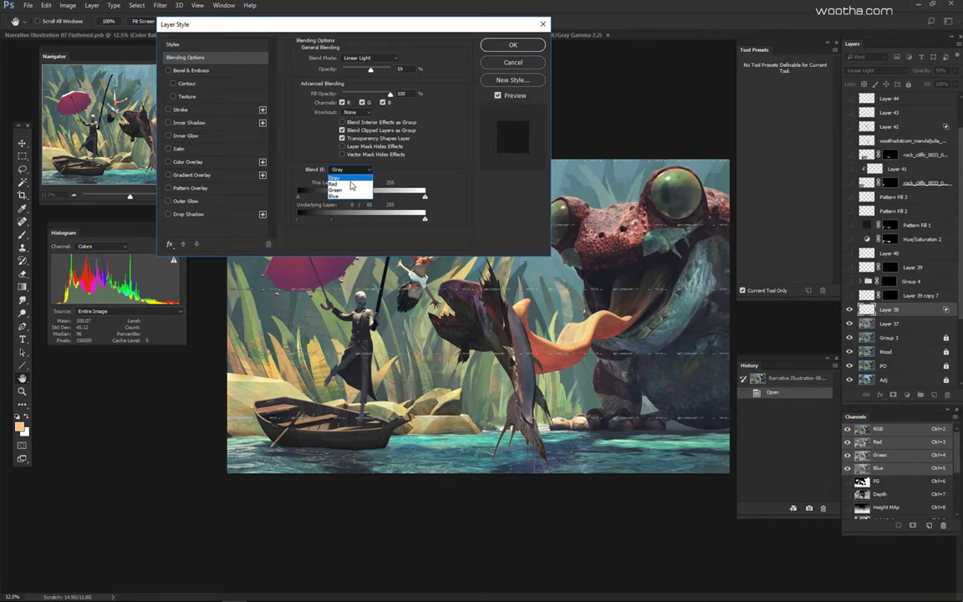
{"action": "left_click", "coordinate": [442, 165]}
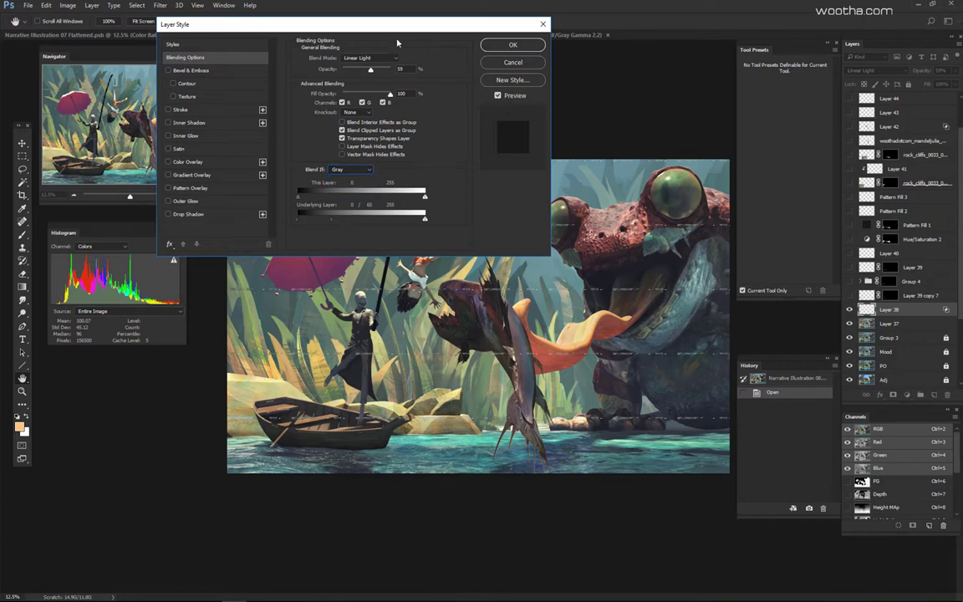
{"action": "left_click_drag", "start_coordinate": [387, 30], "coordinate": [352, 32]}
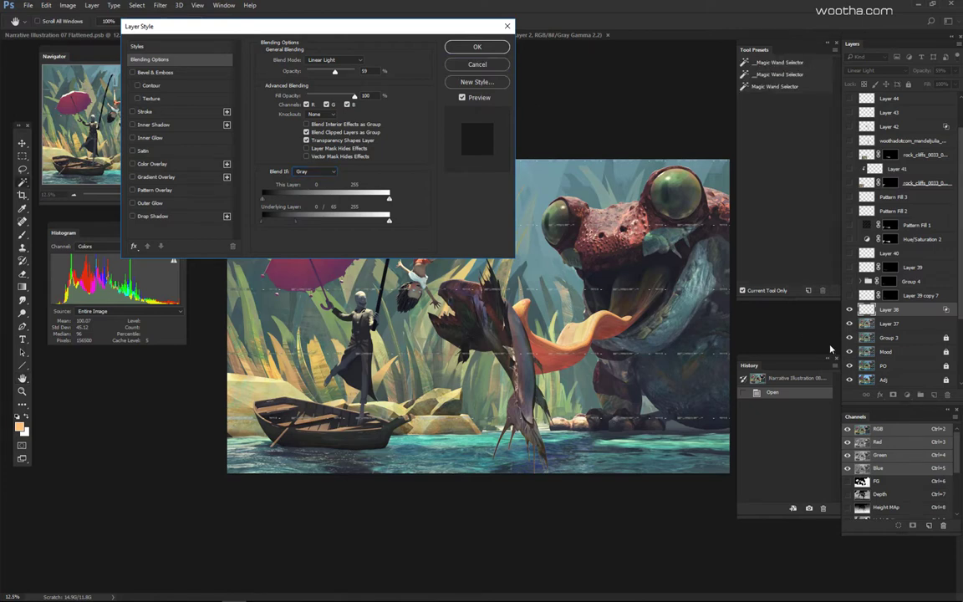
{"action": "key", "text": "Return"}
Step: Add a Solid Color fill layer in bright green (#37e986) directly above Layer 38
{"action": "left_click", "coordinate": [910, 398]}
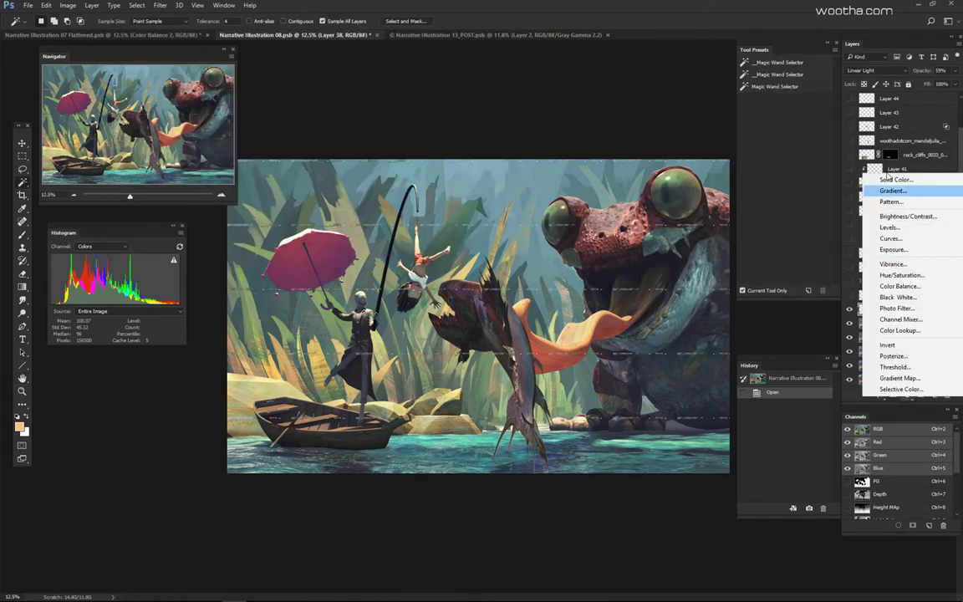
{"action": "left_click", "coordinate": [873, 173]}
{"action": "left_click", "coordinate": [229, 129]}
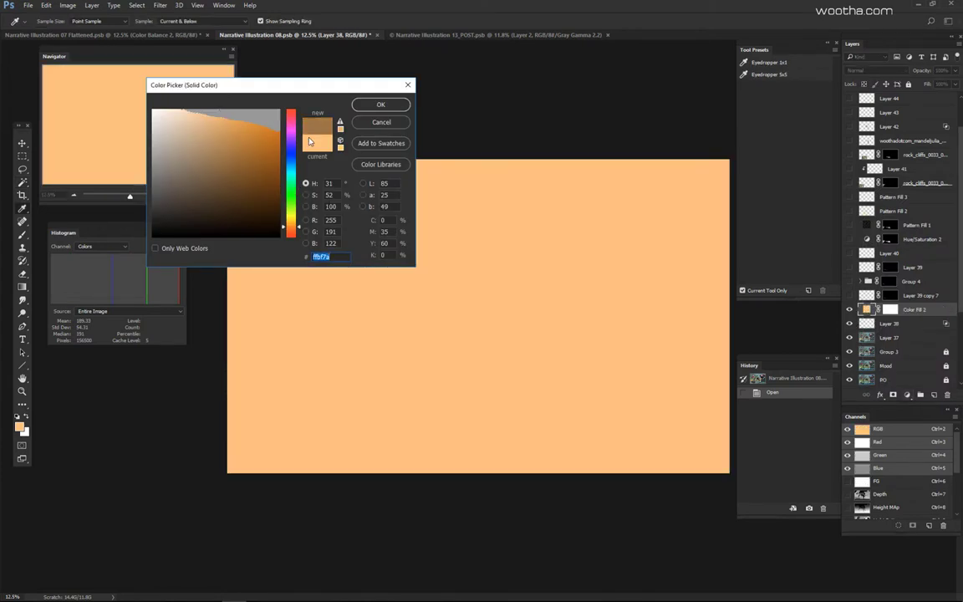
{"action": "left_click", "coordinate": [227, 131]}
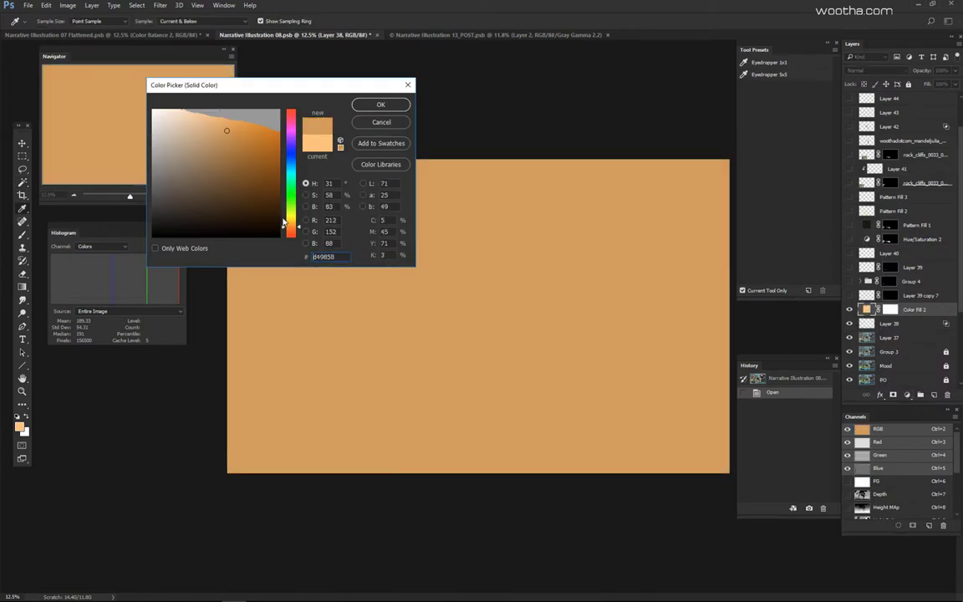
{"action": "left_click_drag", "start_coordinate": [290, 225], "coordinate": [291, 191]}
{"action": "left_click", "coordinate": [270, 115]}
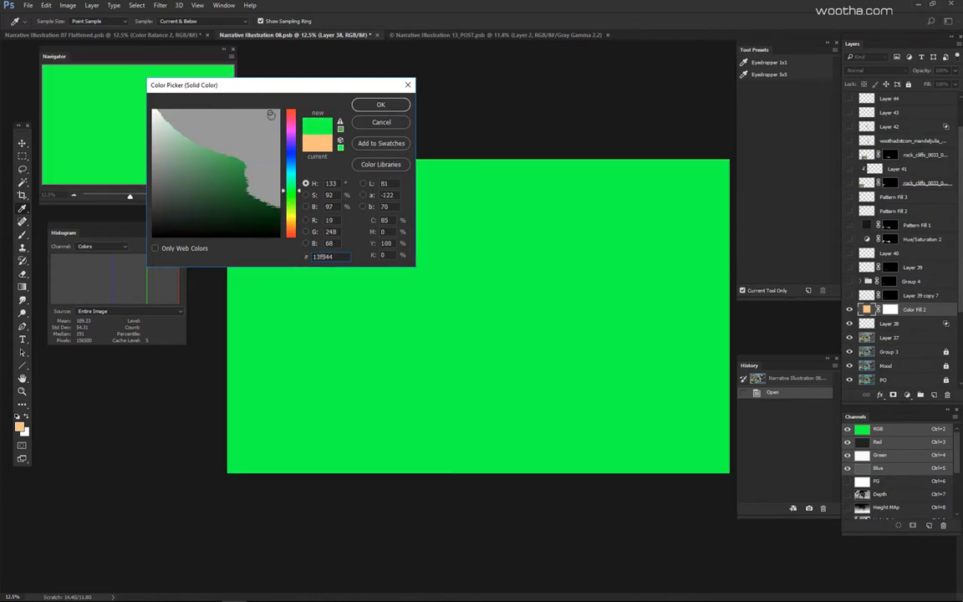
{"action": "left_click", "coordinate": [249, 120]}
{"action": "left_click_drag", "start_coordinate": [294, 190], "coordinate": [292, 185]}
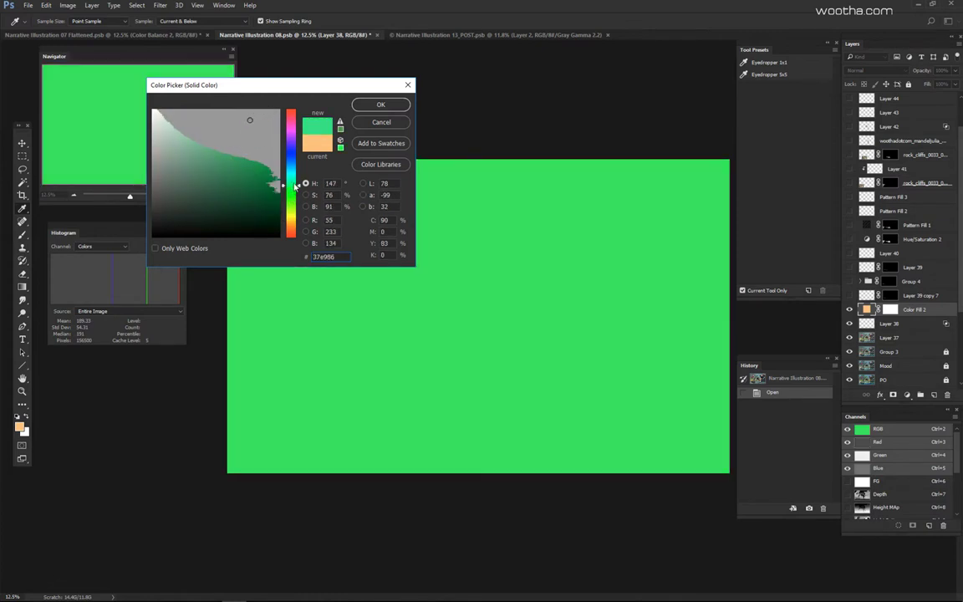
{"action": "left_click", "coordinate": [380, 105]}
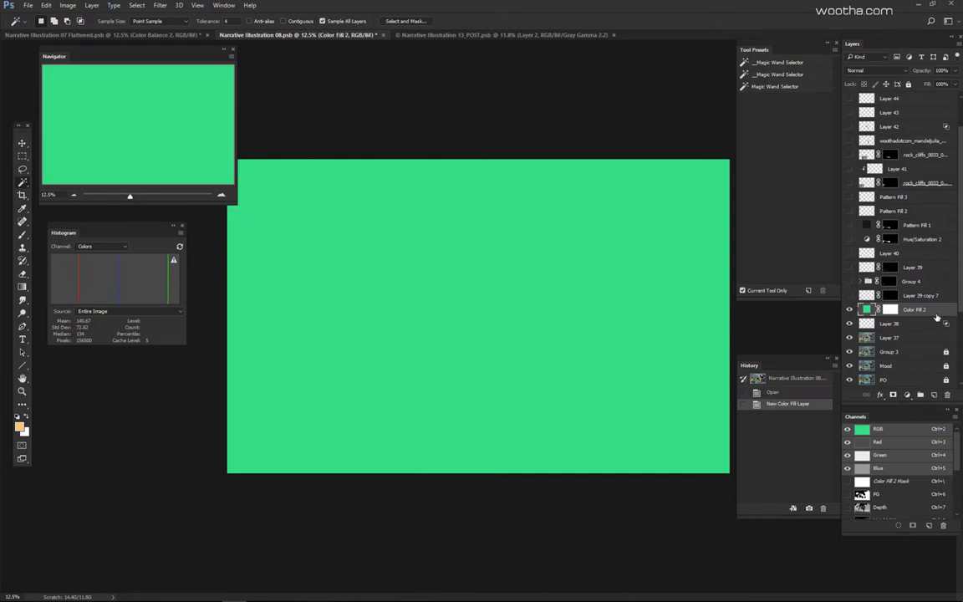
Step: Open the green fill layer's blending options and test the This Layer limits in Blend If
{"action": "double_click", "coordinate": [942, 315]}
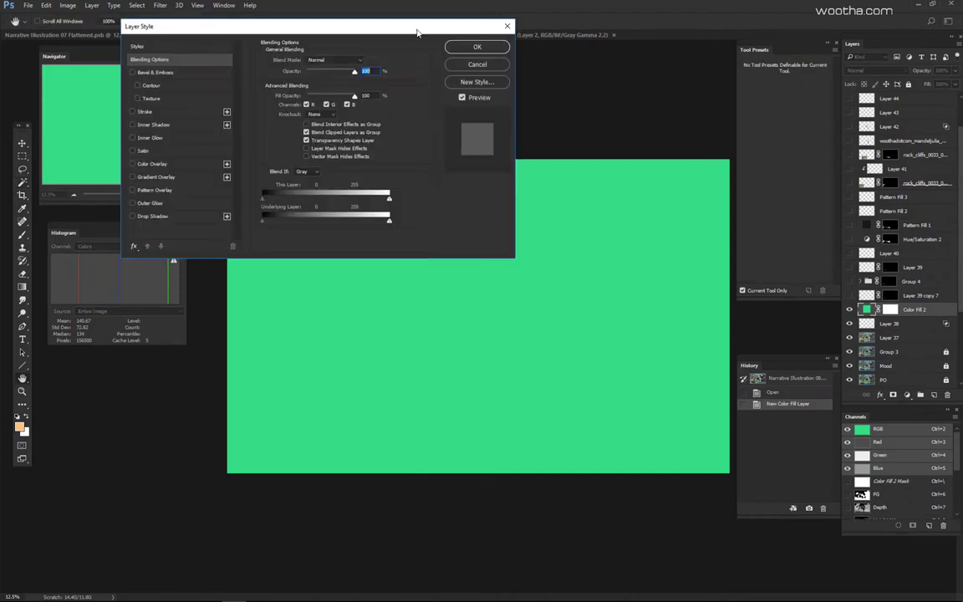
{"action": "left_click_drag", "start_coordinate": [366, 27], "coordinate": [349, 25]}
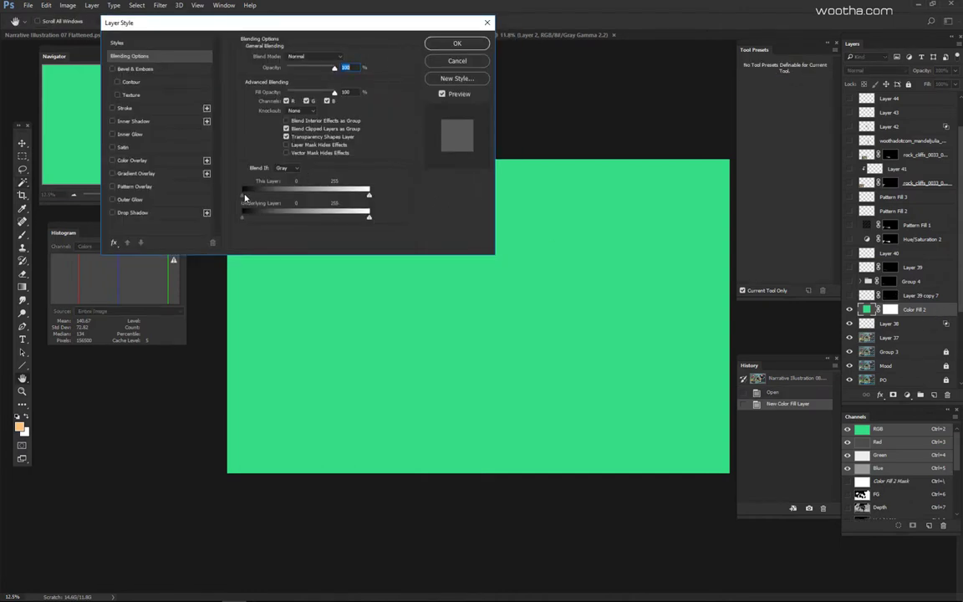
{"action": "left_click_drag", "start_coordinate": [310, 201], "coordinate": [224, 199]}
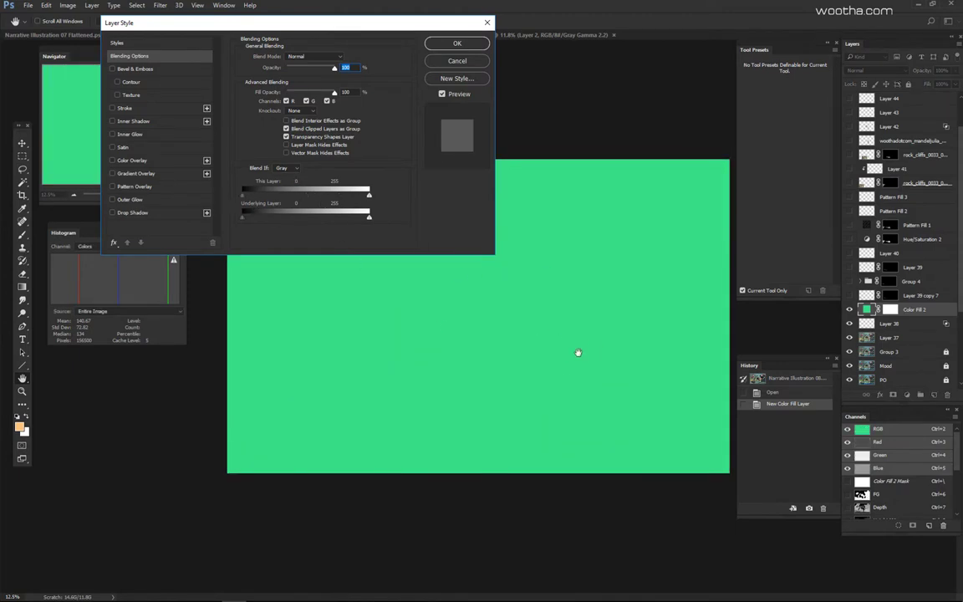
{"action": "mouse_move", "coordinate": [368, 198]}
{"action": "left_mouse_down"}
{"action": "mouse_move", "coordinate": [288, 198]}
{"action": "mouse_move", "coordinate": [382, 206]}
{"action": "left_mouse_up"}
Step: Try Underlying Layer limits on the green fill, a black limit of 54 and a white limit of 90, restoring the full range after each
{"action": "left_click_drag", "start_coordinate": [242, 219], "coordinate": [269, 216]}
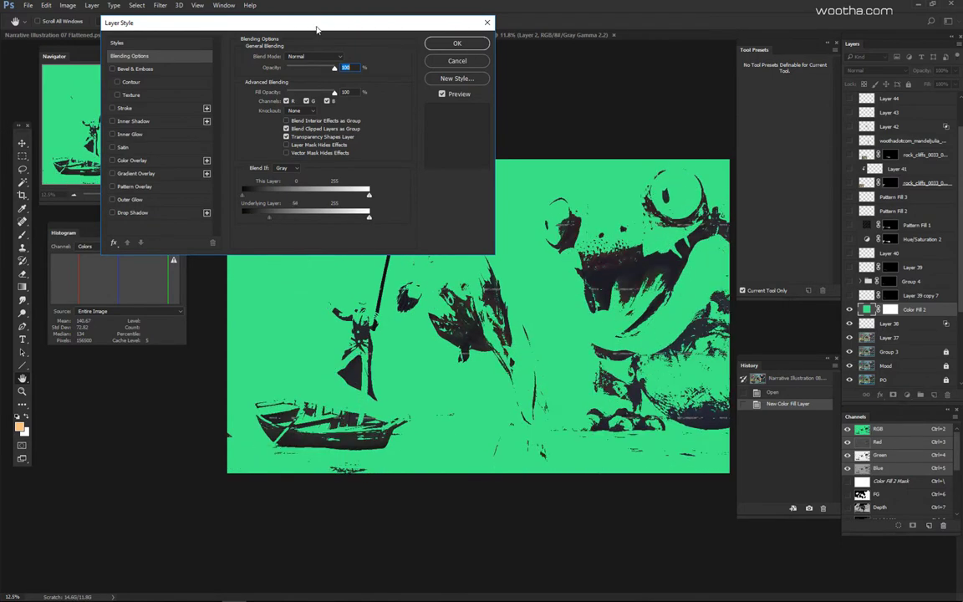
{"action": "left_click_drag", "start_coordinate": [315, 26], "coordinate": [239, 24]}
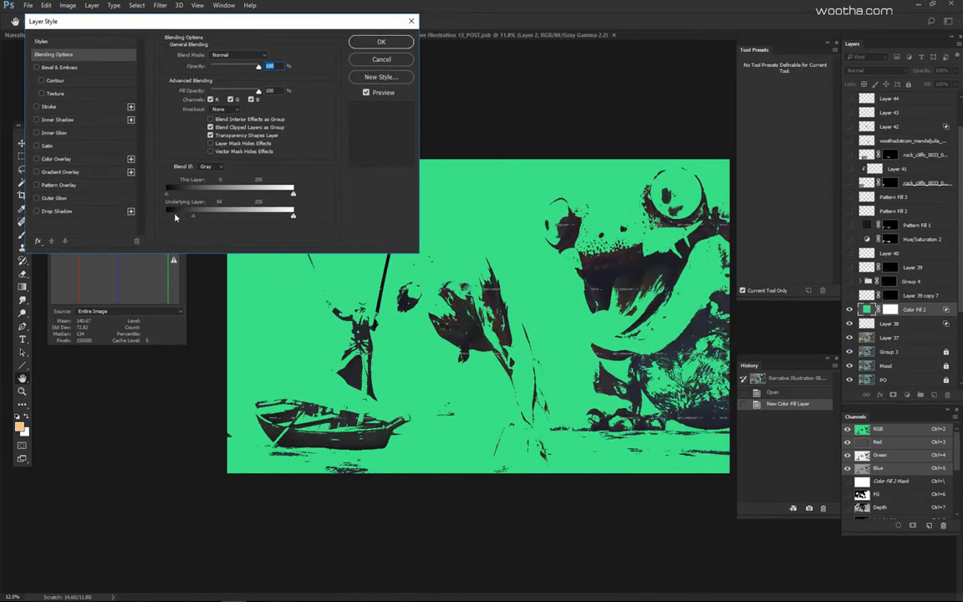
{"action": "left_click_drag", "start_coordinate": [193, 216], "coordinate": [167, 216]}
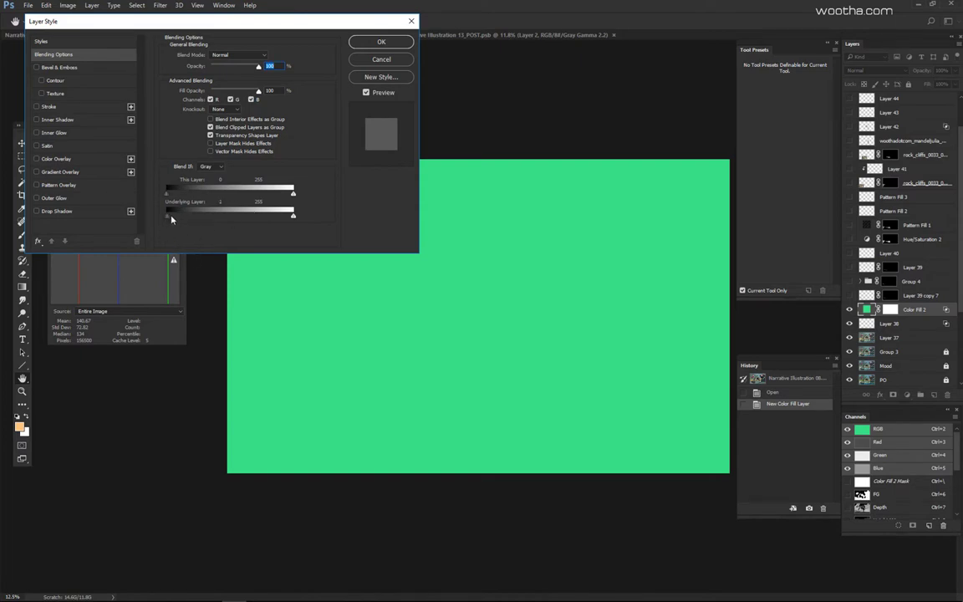
{"action": "left_click_drag", "start_coordinate": [197, 223], "coordinate": [151, 228]}
{"action": "left_click_drag", "start_coordinate": [291, 217], "coordinate": [212, 222]}
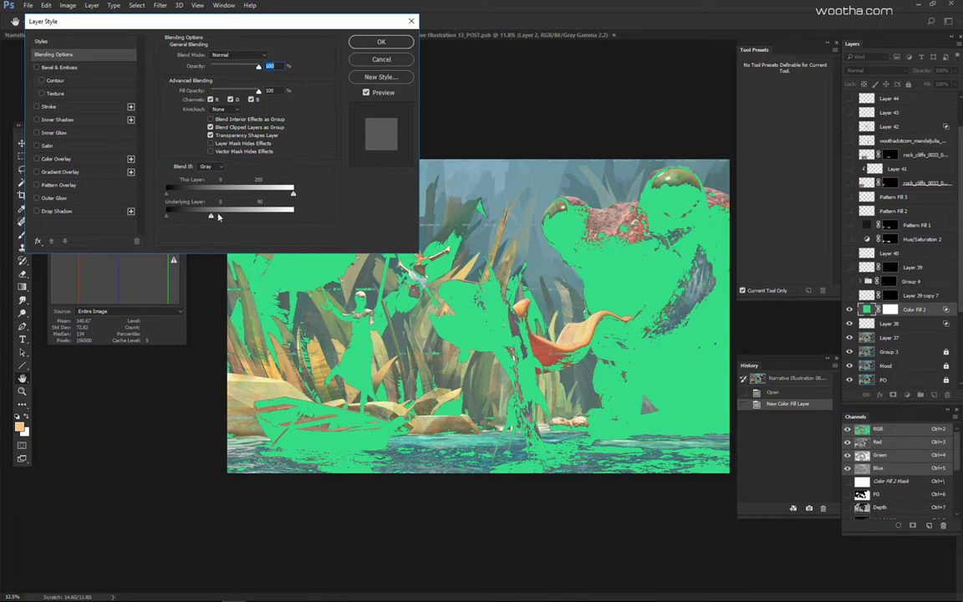
{"action": "left_click_drag", "start_coordinate": [259, 235], "coordinate": [341, 233]}
Step: Try the Underlying Layer limits with Blend If set to Red and to Green, and return it to Gray
{"action": "left_click", "coordinate": [211, 167]}
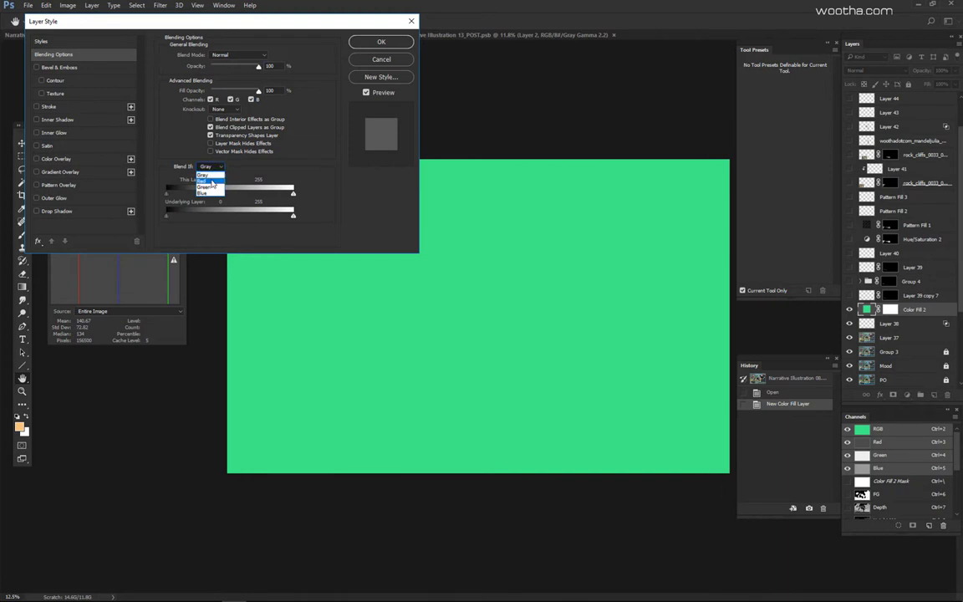
{"action": "left_click", "coordinate": [210, 180]}
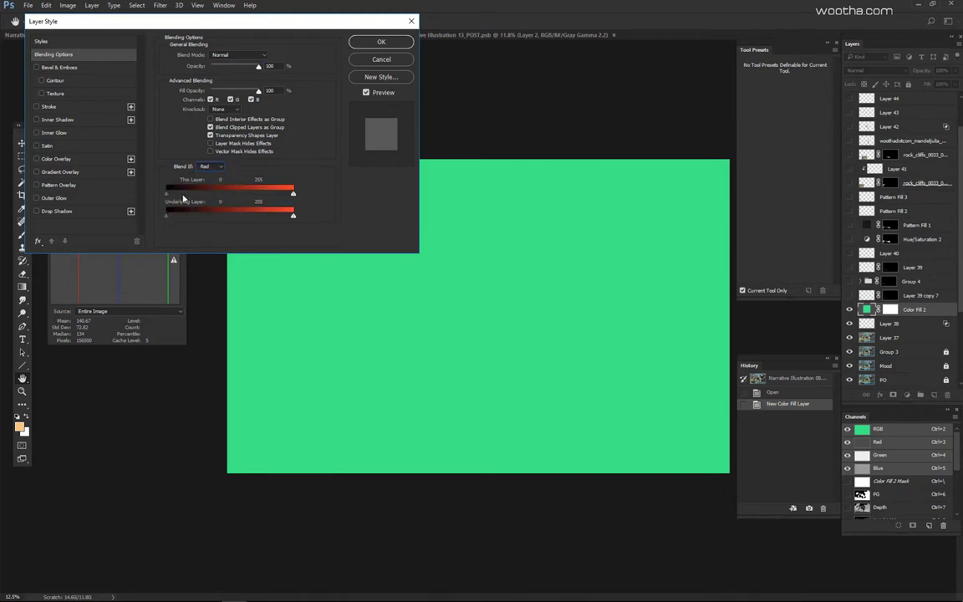
{"action": "mouse_move", "coordinate": [166, 219]}
{"action": "left_mouse_down"}
{"action": "mouse_move", "coordinate": [204, 219]}
{"action": "mouse_move", "coordinate": [168, 219]}
{"action": "left_mouse_up"}
{"action": "mouse_move", "coordinate": [281, 221]}
{"action": "left_mouse_down"}
{"action": "mouse_move", "coordinate": [210, 220]}
{"action": "mouse_move", "coordinate": [289, 228]}
{"action": "left_mouse_up"}
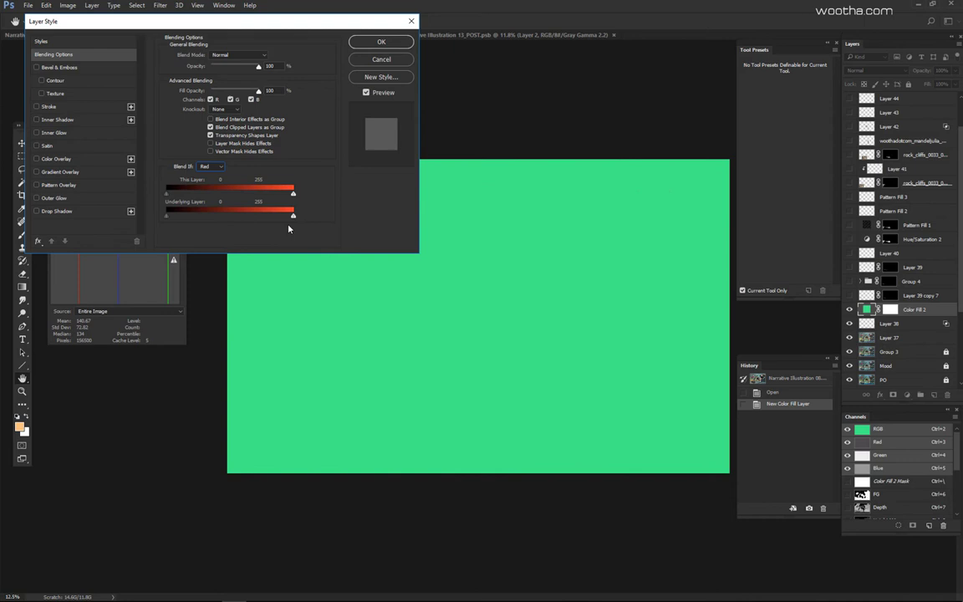
{"action": "left_click", "coordinate": [207, 167]}
{"action": "left_click", "coordinate": [207, 193]}
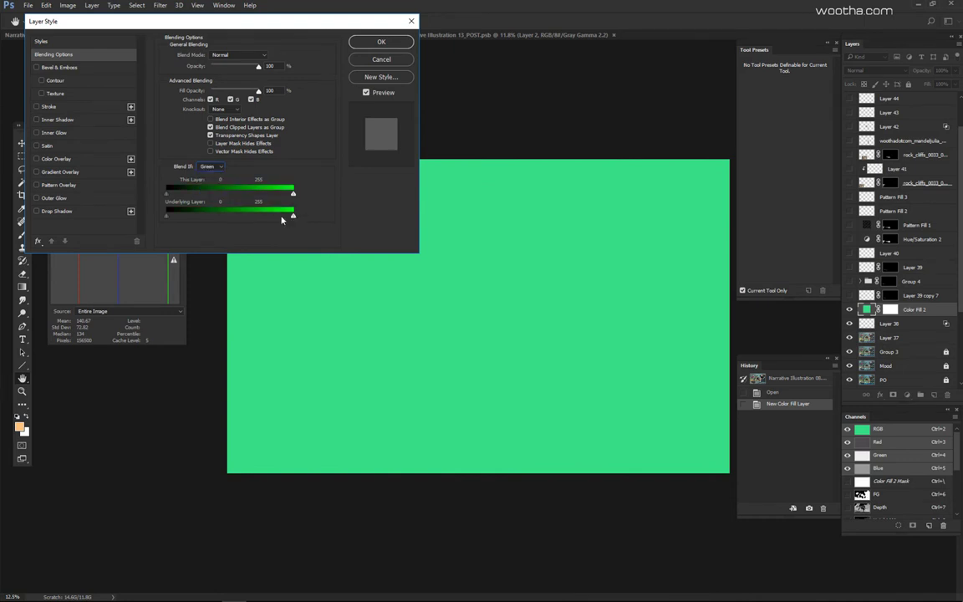
{"action": "mouse_move", "coordinate": [293, 217]}
{"action": "left_mouse_down"}
{"action": "mouse_move", "coordinate": [244, 215]}
{"action": "mouse_move", "coordinate": [293, 217]}
{"action": "left_mouse_up"}
{"action": "left_click", "coordinate": [211, 167]}
{"action": "left_click", "coordinate": [190, 153]}
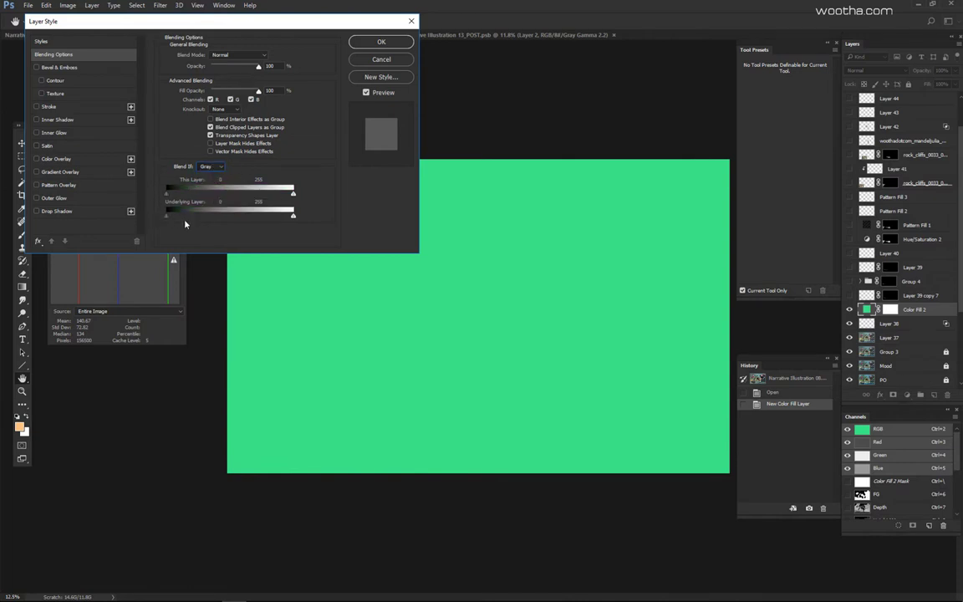
Step: Set the green fill's Underlying Layer black limit to 70 and inspect the fill's edges around the fish up close
{"action": "left_click_drag", "start_coordinate": [166, 216], "coordinate": [204, 219]}
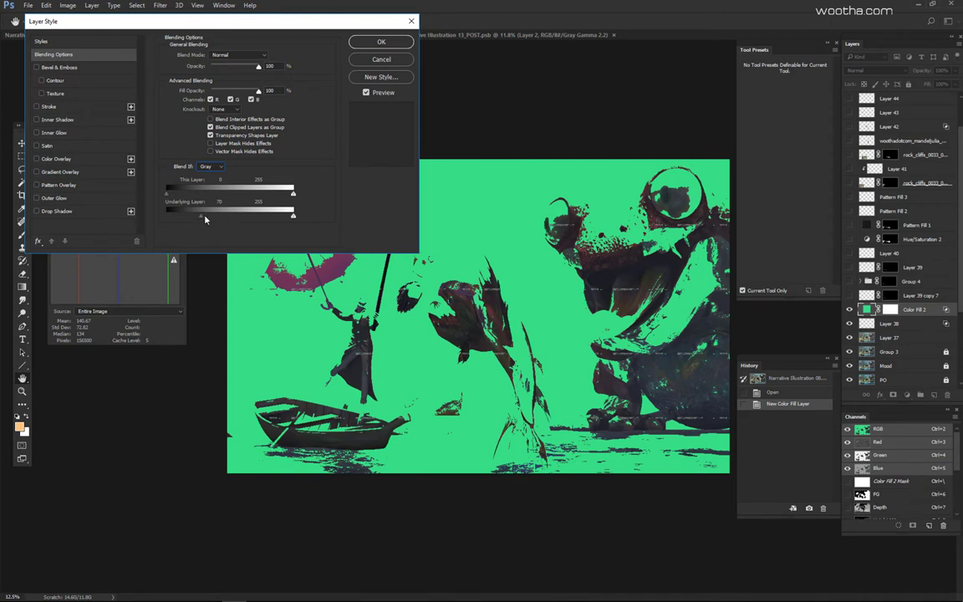
{"action": "left_click", "coordinate": [459, 331], "text": "ctrl"}
{"action": "left_click", "coordinate": [459, 333], "text": "ctrl"}
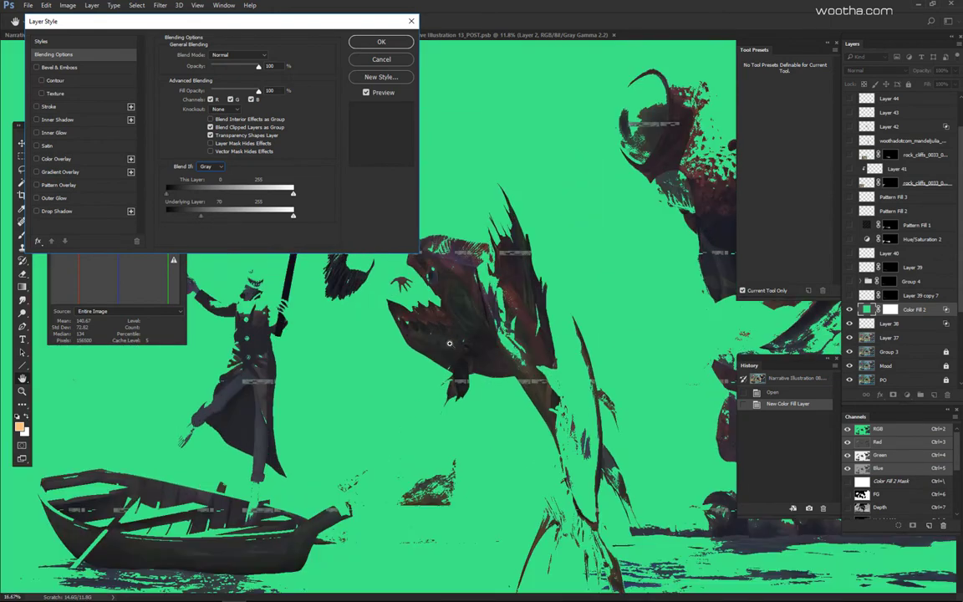
{"action": "left_click", "coordinate": [455, 336], "text": "ctrl"}
{"action": "left_click_drag", "start_coordinate": [457, 316], "coordinate": [459, 358]}
{"action": "scroll", "coordinate": [509, 366], "scroll_direction": "up", "scroll_amount": 5}
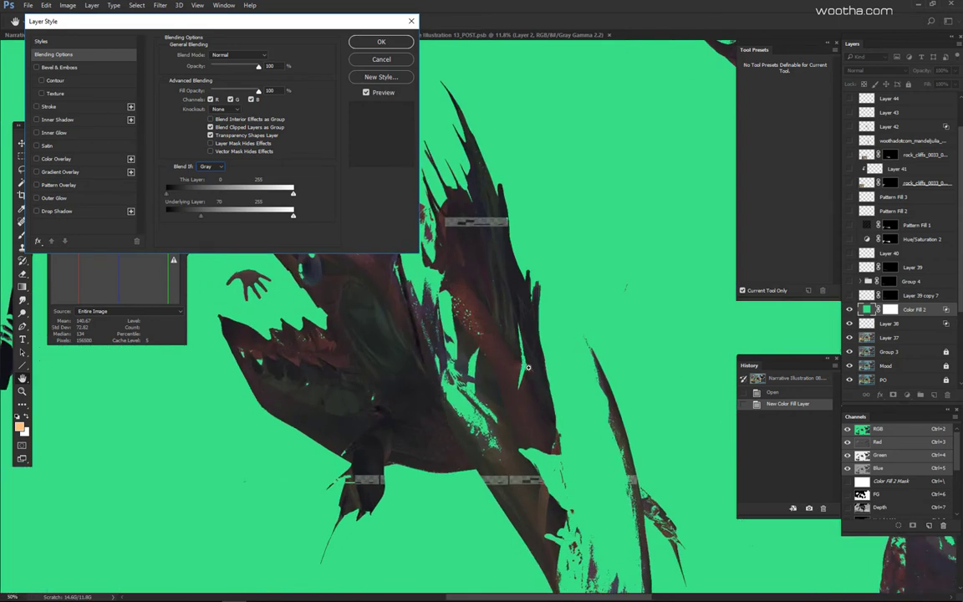
{"action": "left_click_drag", "start_coordinate": [361, 376], "coordinate": [401, 371]}
{"action": "scroll", "coordinate": [610, 322], "scroll_direction": "down", "scroll_amount": 2}
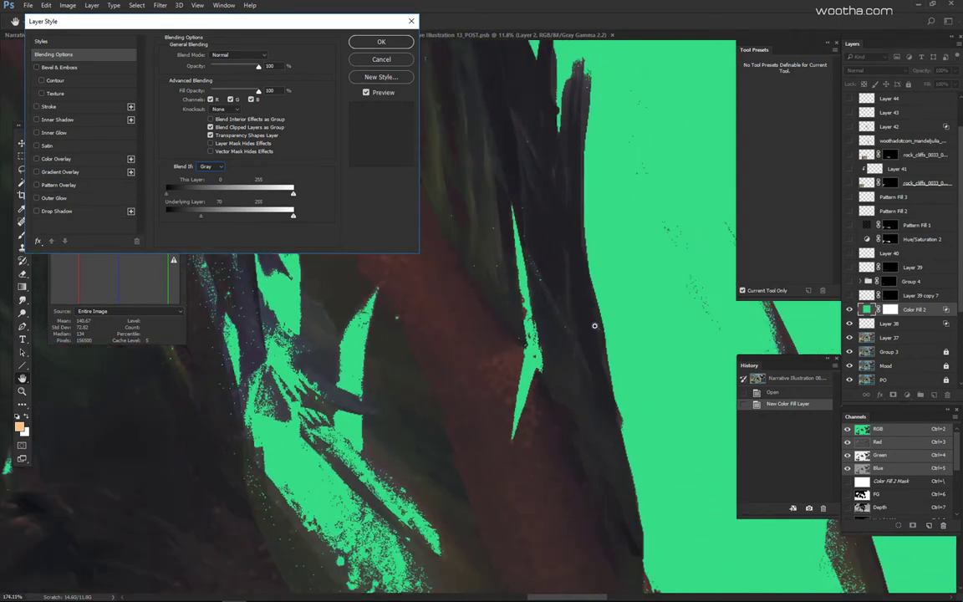
Step: Set the green fill's Underlying Layer black limit to 55, check its pixel edges, and split the limit to 55 / 116
{"action": "left_click_drag", "start_coordinate": [196, 221], "coordinate": [194, 221]}
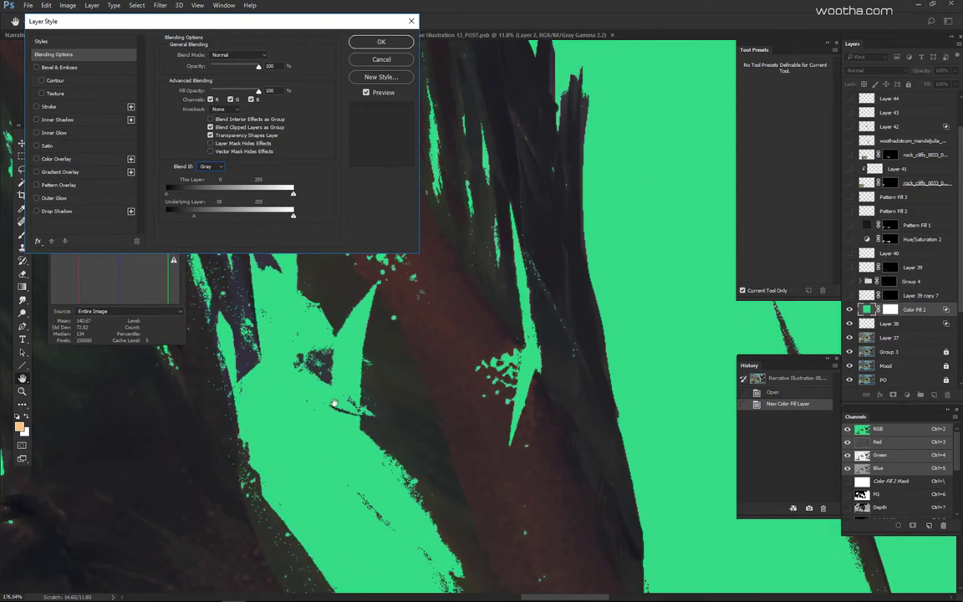
{"action": "scroll", "coordinate": [409, 367], "scroll_direction": "up", "scroll_amount": 6}
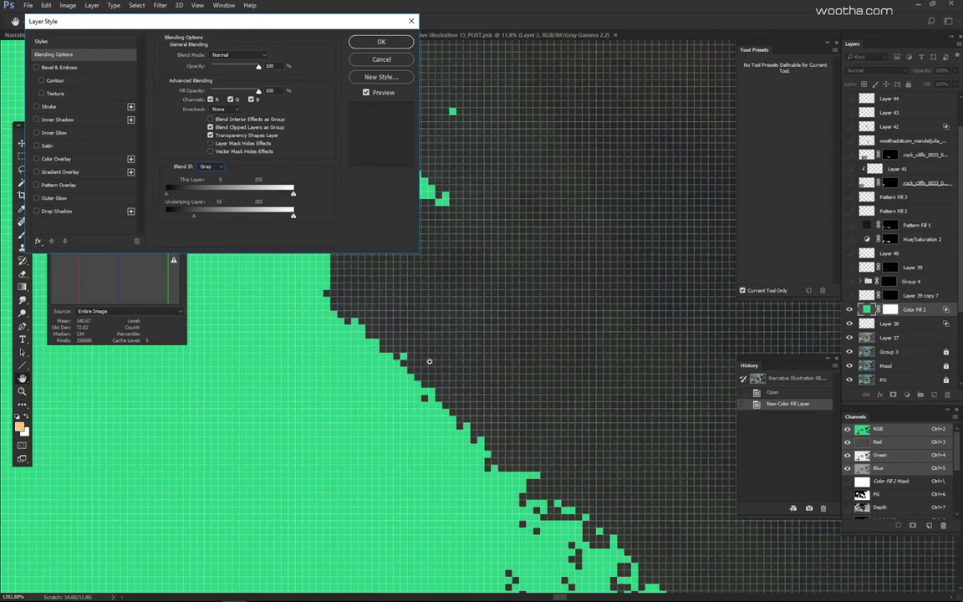
{"action": "scroll", "coordinate": [365, 370], "scroll_direction": "down", "scroll_amount": 15}
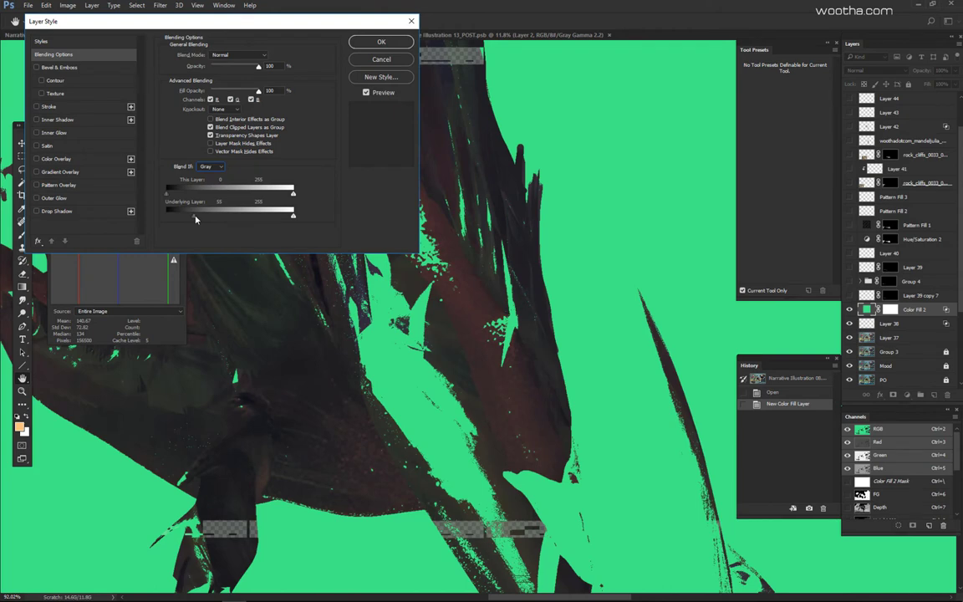
{"action": "left_click_drag", "start_coordinate": [195, 216], "coordinate": [223, 220]}
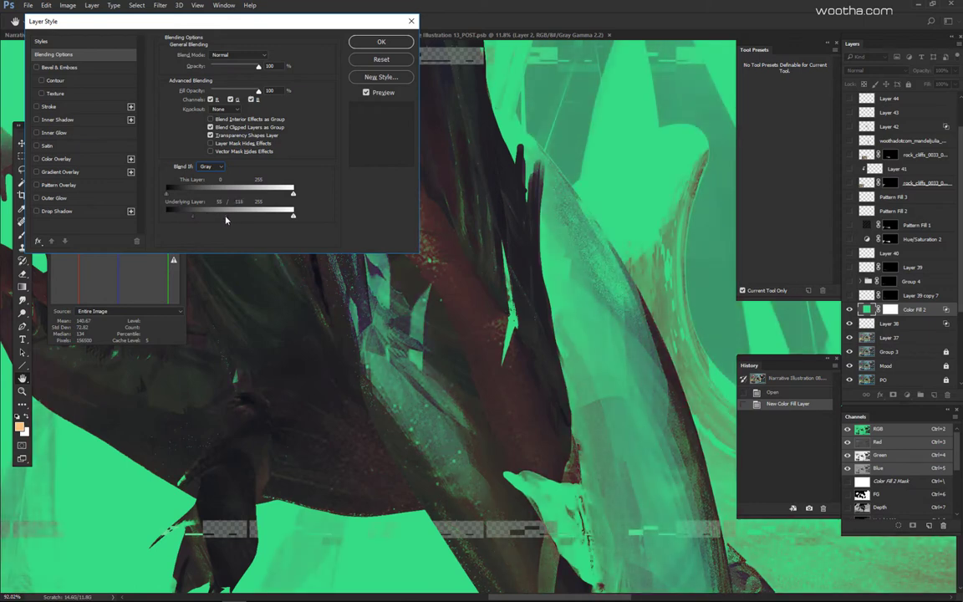
Step: Set the green fill's split black limit to 55 / 123, inspect the blend across the fish and frog, and apply the layer style
{"action": "scroll", "coordinate": [574, 387], "scroll_direction": "down", "scroll_amount": 4}
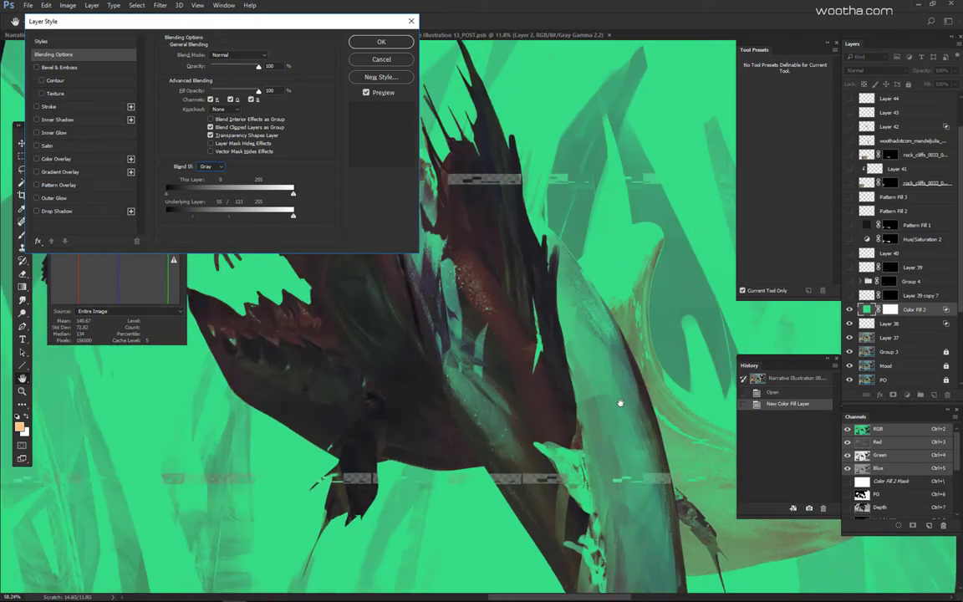
{"action": "left_click_drag", "start_coordinate": [620, 402], "coordinate": [294, 473]}
{"action": "scroll", "coordinate": [473, 318], "scroll_direction": "up", "scroll_amount": 8}
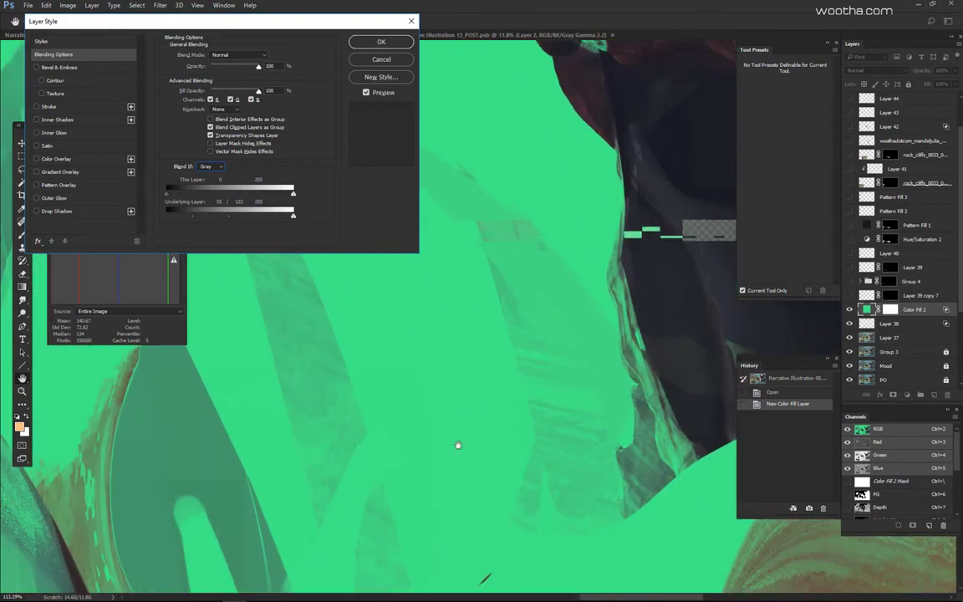
{"action": "scroll", "coordinate": [491, 340], "scroll_direction": "down", "scroll_amount": 5}
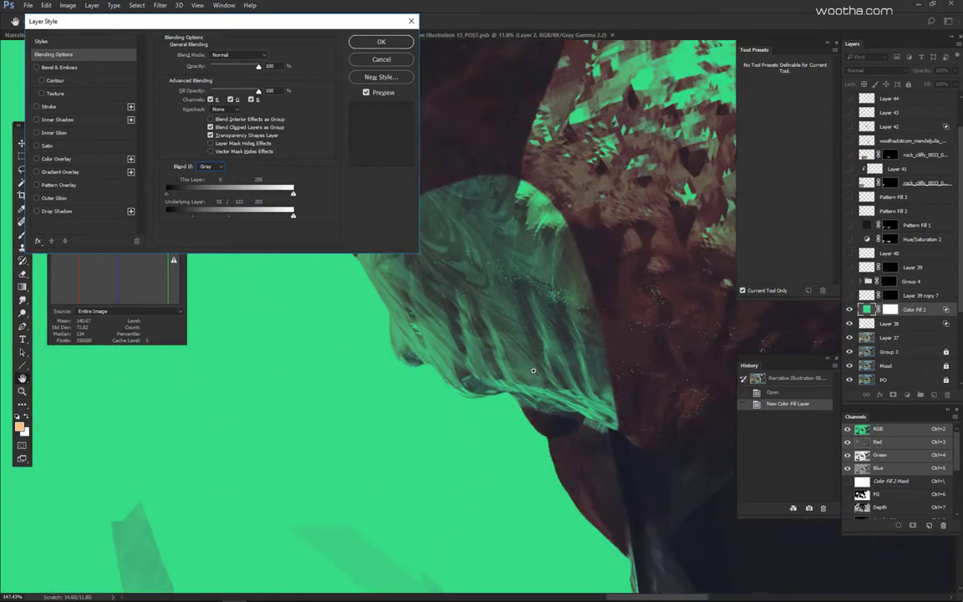
{"action": "scroll", "coordinate": [499, 394], "scroll_direction": "down", "scroll_amount": 5}
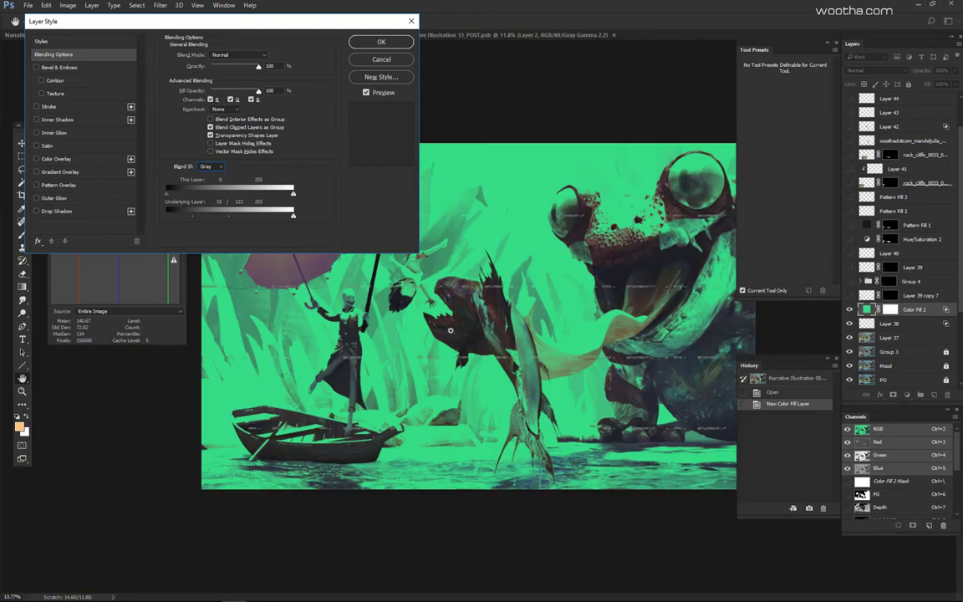
{"action": "scroll", "coordinate": [431, 306], "scroll_direction": "up", "scroll_amount": 4}
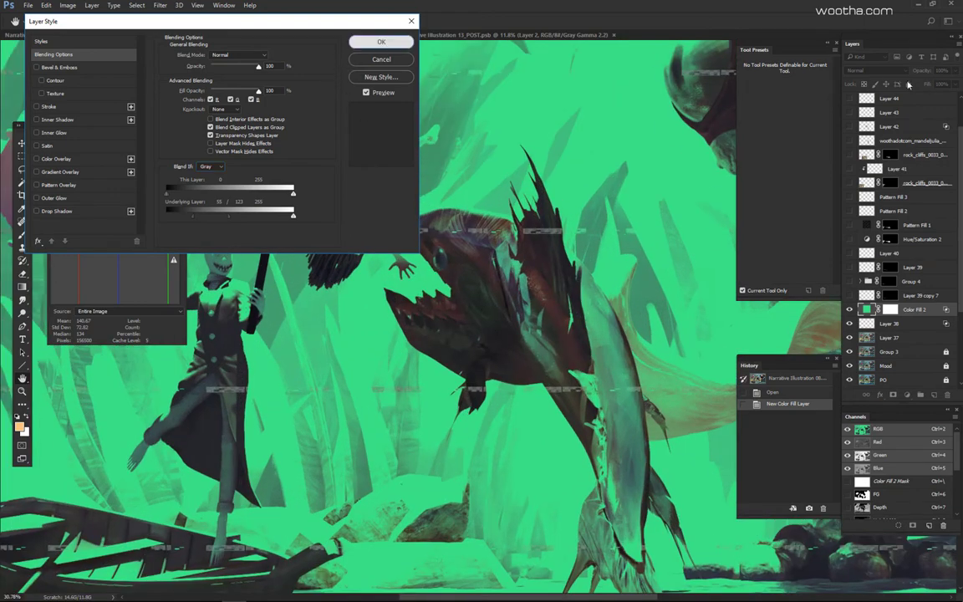
{"action": "left_click", "coordinate": [382, 42]}
Step: Set the green fill's blend mode to Overlay and invert its layer mask to black
{"action": "left_click", "coordinate": [861, 71]}
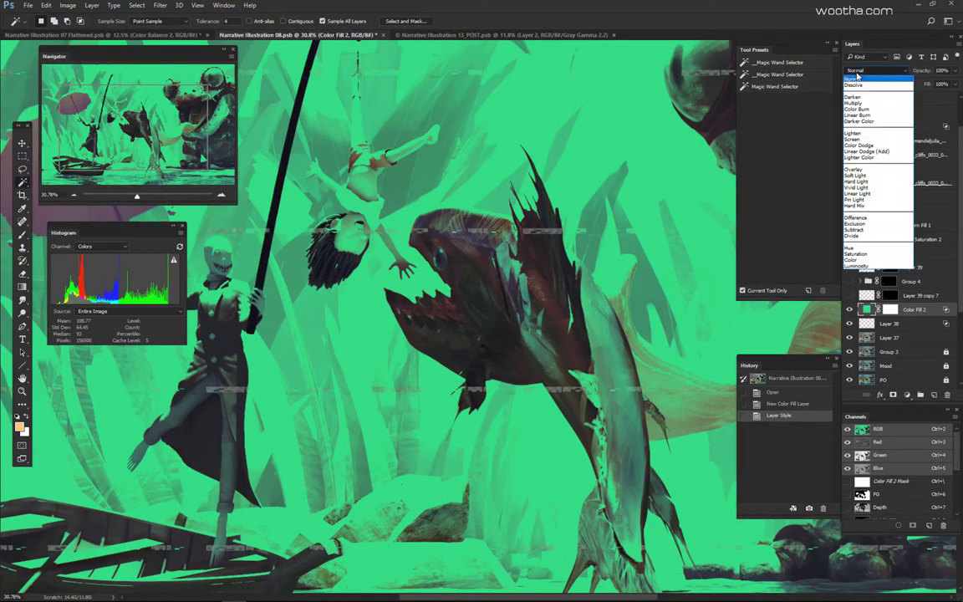
{"action": "left_click", "coordinate": [853, 169]}
{"action": "scroll", "coordinate": [473, 288], "scroll_direction": "down", "scroll_amount": 4}
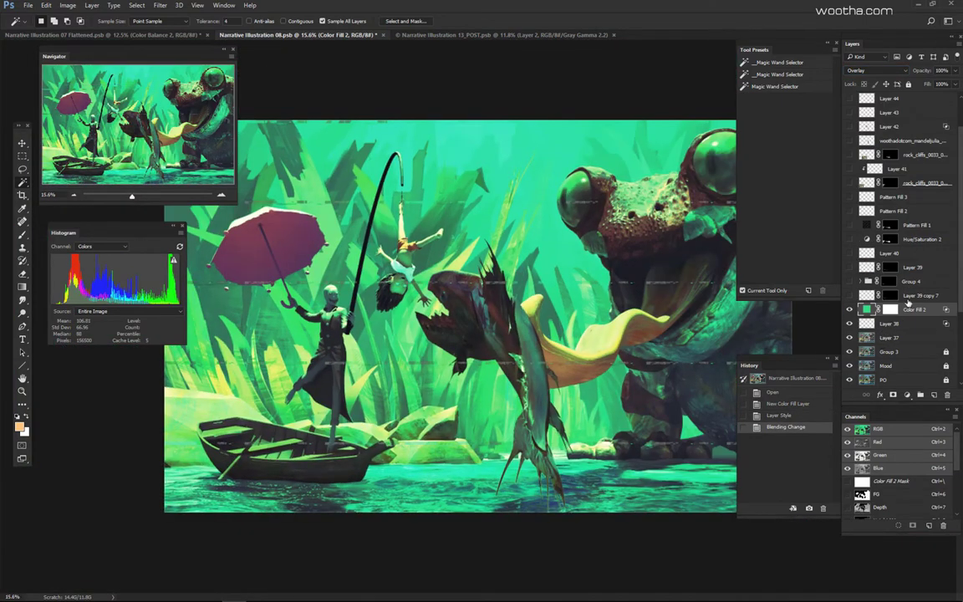
{"action": "key", "text": "ctrl+backslash"}
{"action": "key", "text": "ctrl+i"}
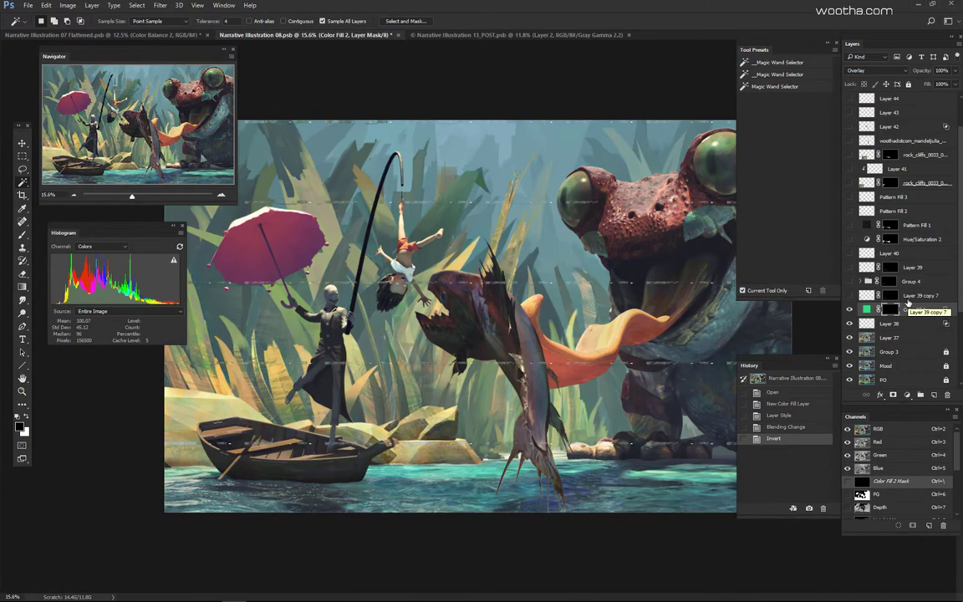
Step: Brush white into the green fill's mask beside the fish, and brush black over the water below it
{"action": "key", "text": "b"}
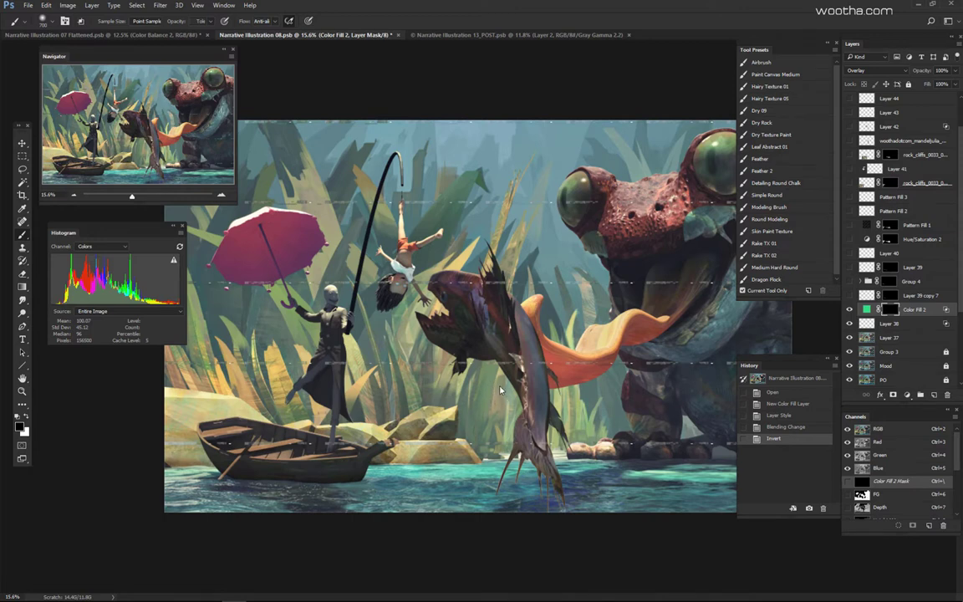
{"action": "key", "text": "x"}
{"action": "mouse_move", "coordinate": [501, 398]}
{"action": "left_mouse_down"}
{"action": "mouse_move", "coordinate": [457, 376]}
{"action": "mouse_move", "coordinate": [499, 378]}
{"action": "mouse_move", "coordinate": [476, 356]}
{"action": "mouse_move", "coordinate": [499, 406]}
{"action": "left_mouse_up"}
{"action": "key", "text": "x"}
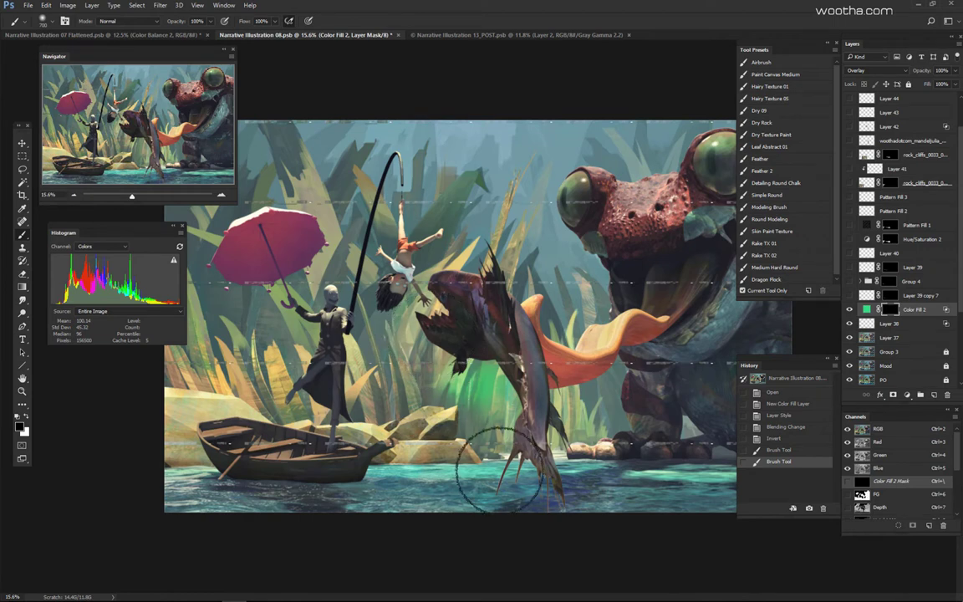
{"action": "mouse_move", "coordinate": [490, 460]}
{"action": "left_mouse_down"}
{"action": "mouse_move", "coordinate": [499, 443]}
{"action": "mouse_move", "coordinate": [617, 435]}
{"action": "mouse_move", "coordinate": [638, 450]}
{"action": "left_mouse_up"}
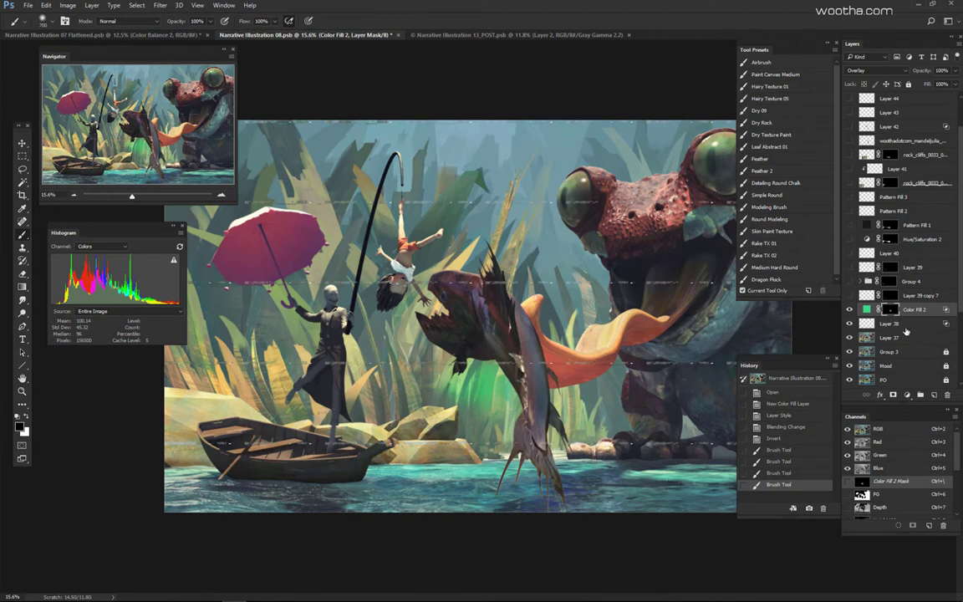
Step: Delete the green fill's layer mask and the Color Fill 2 layer itself
{"action": "left_click", "coordinate": [948, 395]}
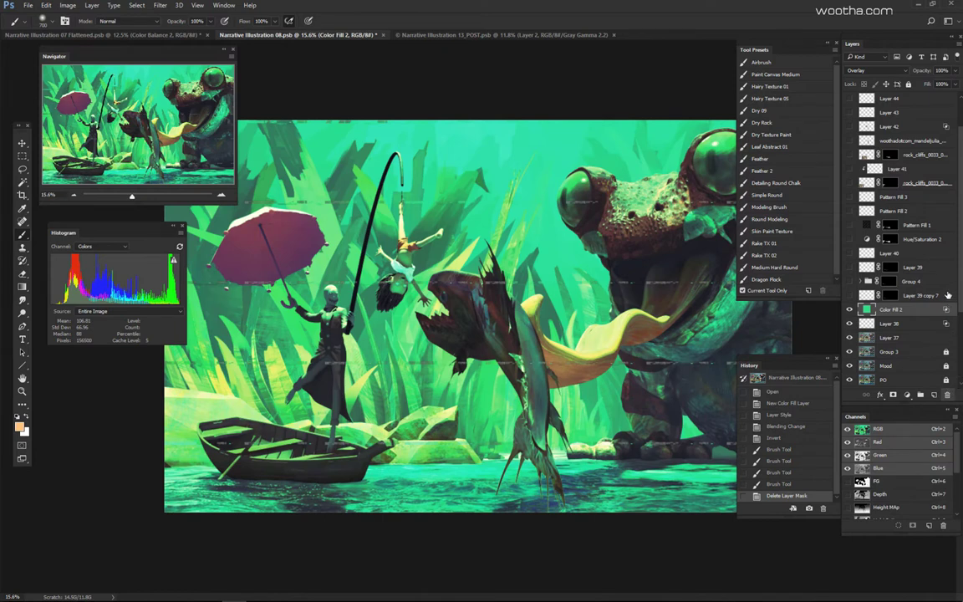
{"action": "left_click", "coordinate": [947, 395]}
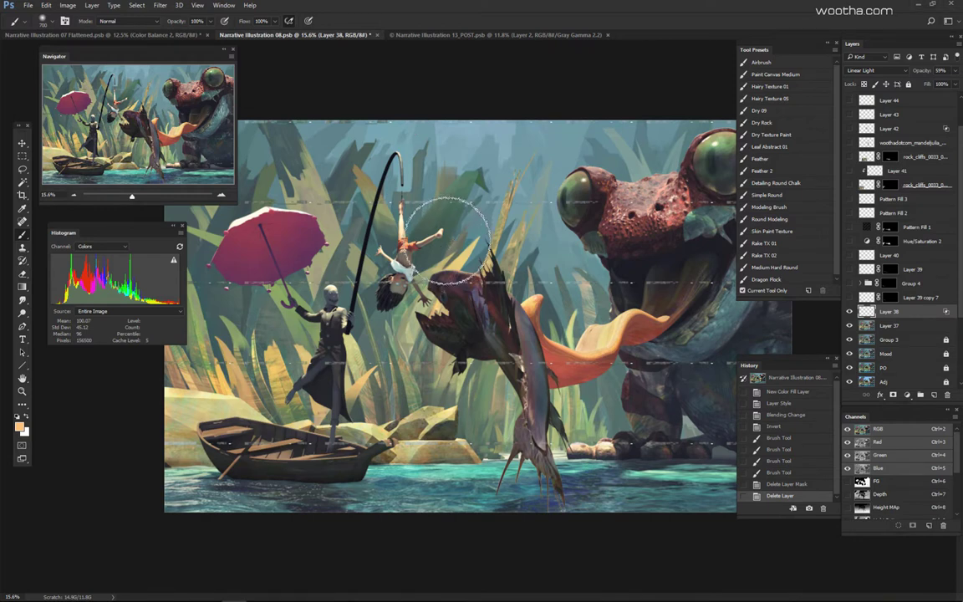
{"action": "key", "text": "ctrl+minus"}
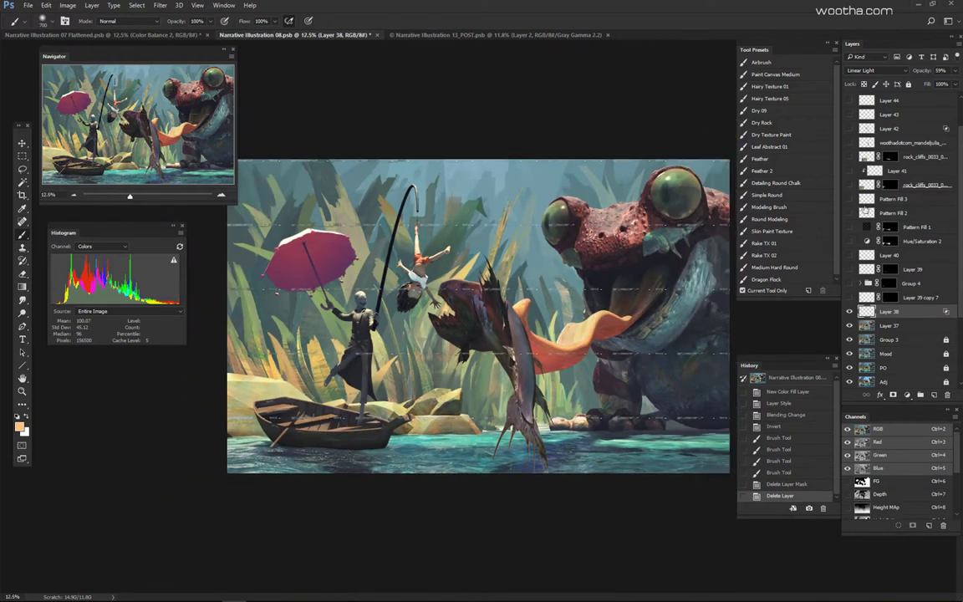
Step: Show Layer 39 copy 7, view its mask on its own, and return to the full image
{"action": "left_click", "coordinate": [850, 297]}
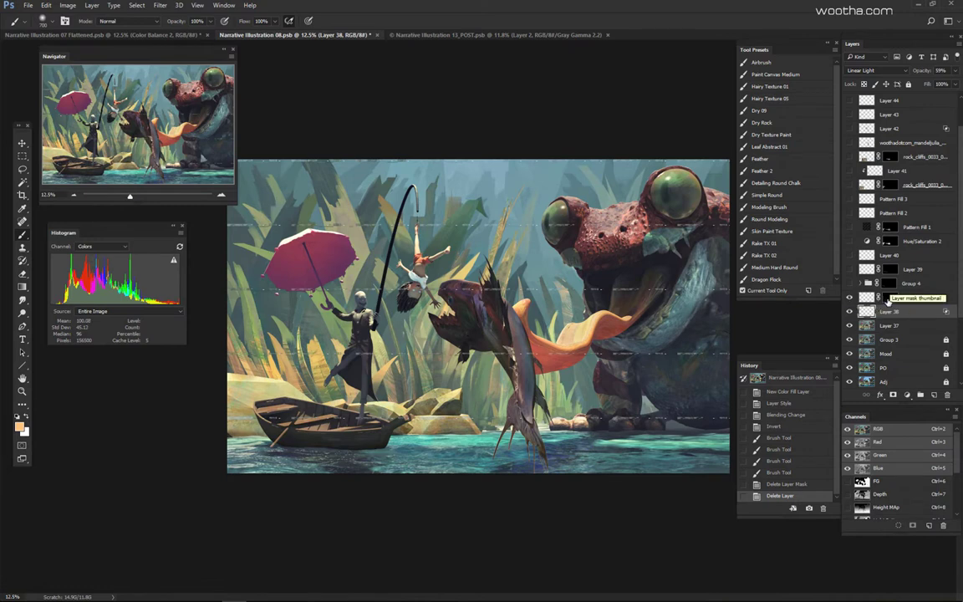
{"action": "left_click", "coordinate": [888, 297]}
{"action": "left_click", "coordinate": [889, 297], "text": "alt"}
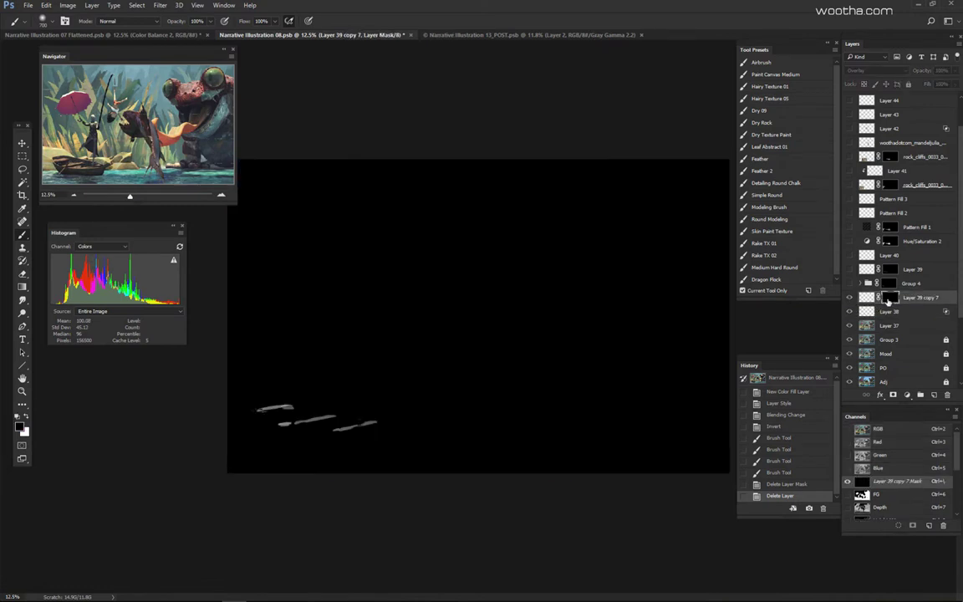
{"action": "left_click", "coordinate": [889, 298], "text": "alt"}
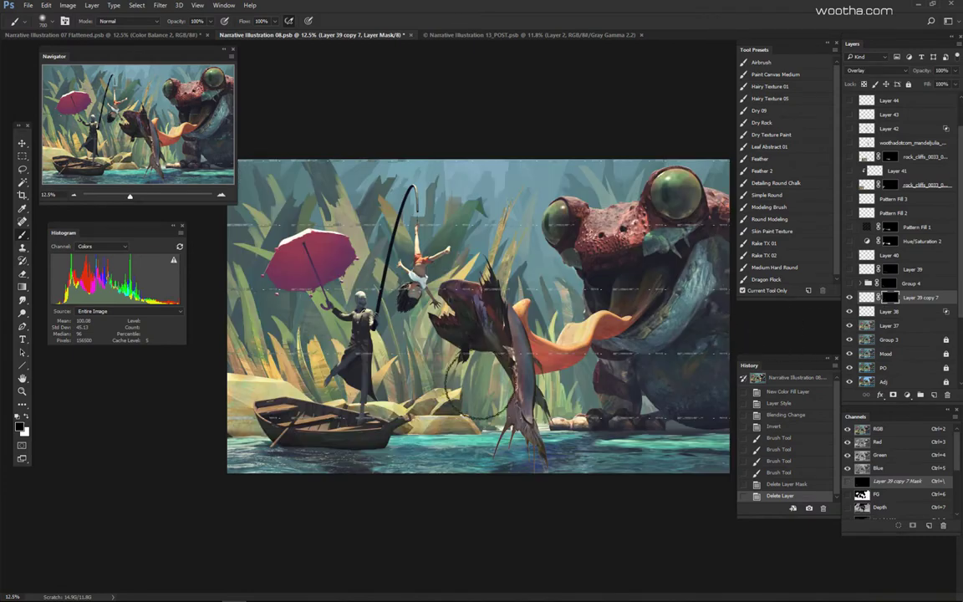
Step: Toggle Layer 39 copy 7 off and on to compare its effect on the boat up close
{"action": "left_click", "coordinate": [849, 300]}
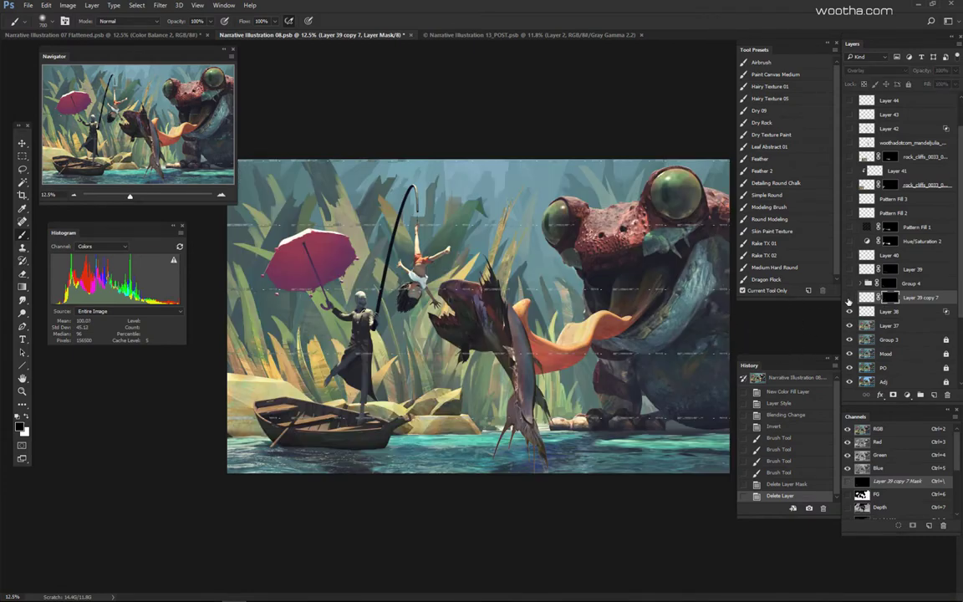
{"action": "left_click", "coordinate": [848, 300]}
{"action": "left_click_drag", "start_coordinate": [255, 385], "coordinate": [314, 434]}
{"action": "scroll", "coordinate": [314, 432], "scroll_direction": "up", "scroll_amount": 2}
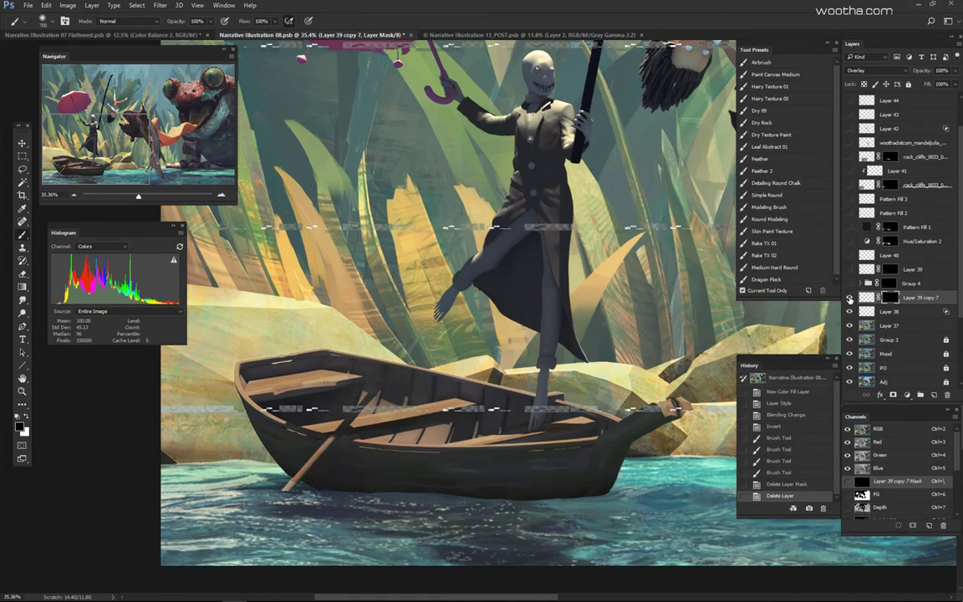
{"action": "left_click", "coordinate": [849, 298]}
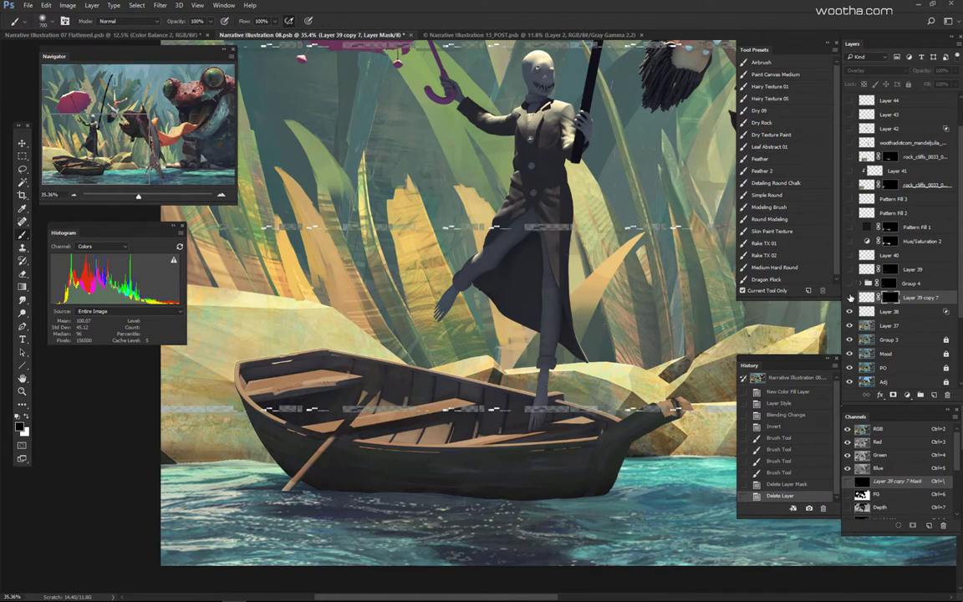
{"action": "left_click", "coordinate": [850, 298]}
{"action": "left_click", "coordinate": [849, 297]}
{"action": "left_click", "coordinate": [846, 296]}
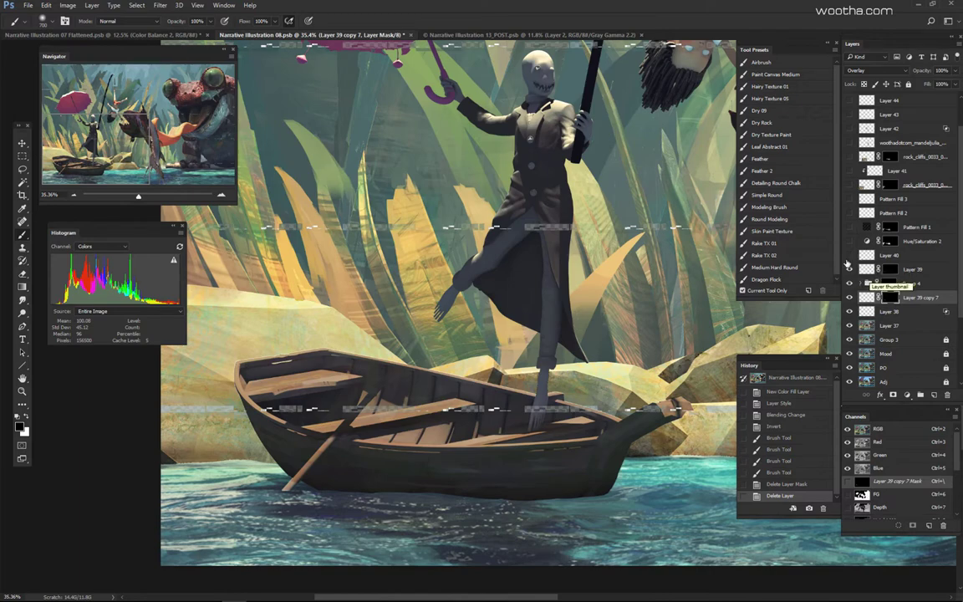
Step: Show Group 4, Layer 39 and Layer 40 to build up the boat's shading
{"action": "left_click", "coordinate": [849, 269]}
{"action": "scroll", "coordinate": [911, 327], "scroll_direction": "up", "scroll_amount": 1}
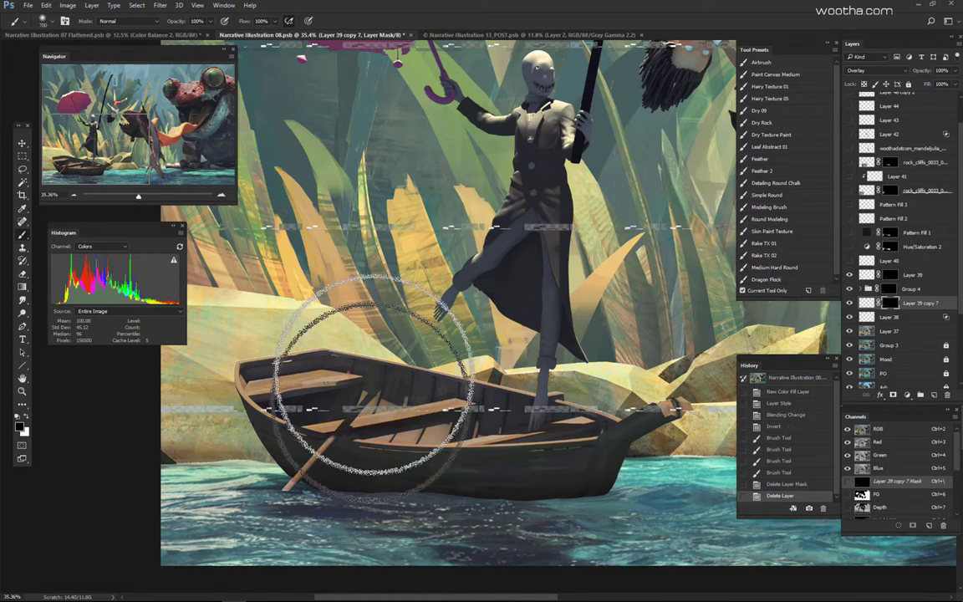
{"action": "left_click", "coordinate": [850, 263]}
{"action": "scroll", "coordinate": [869, 122], "scroll_direction": "up", "scroll_amount": 2}
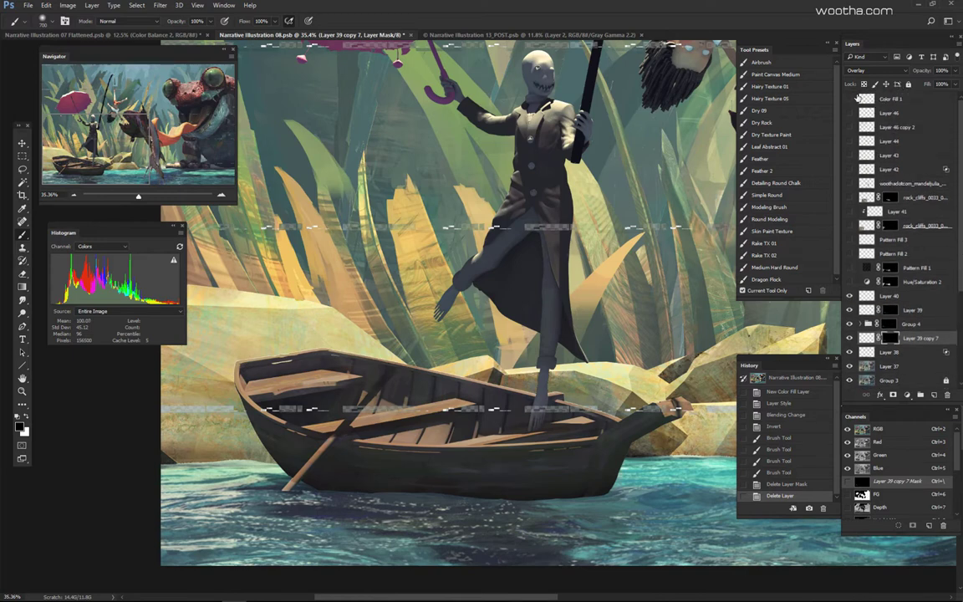
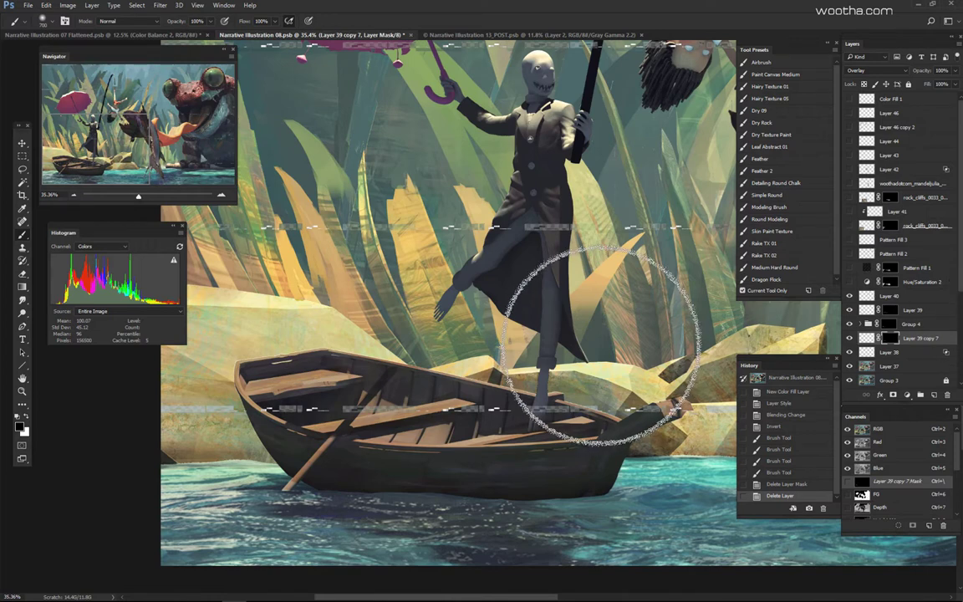
Step: Show Hue/Saturation 2 and Pattern Fill 1, toggling the pattern fill to compare its texture on the rocks
{"action": "scroll", "coordinate": [555, 396], "scroll_direction": "down", "scroll_amount": 3}
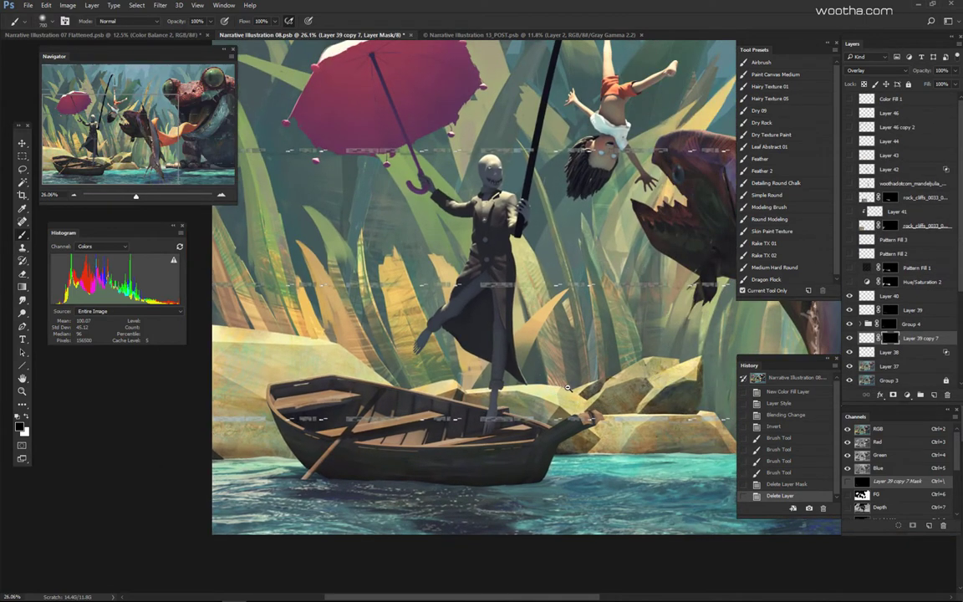
{"action": "scroll", "coordinate": [551, 382], "scroll_direction": "up", "scroll_amount": 2}
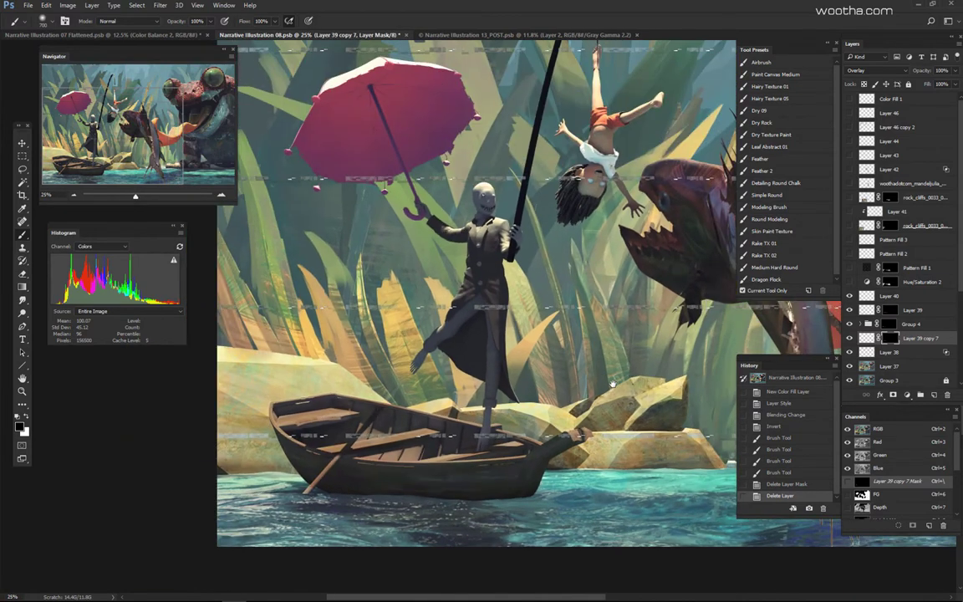
{"action": "scroll", "coordinate": [601, 379], "scroll_direction": "down", "scroll_amount": 2}
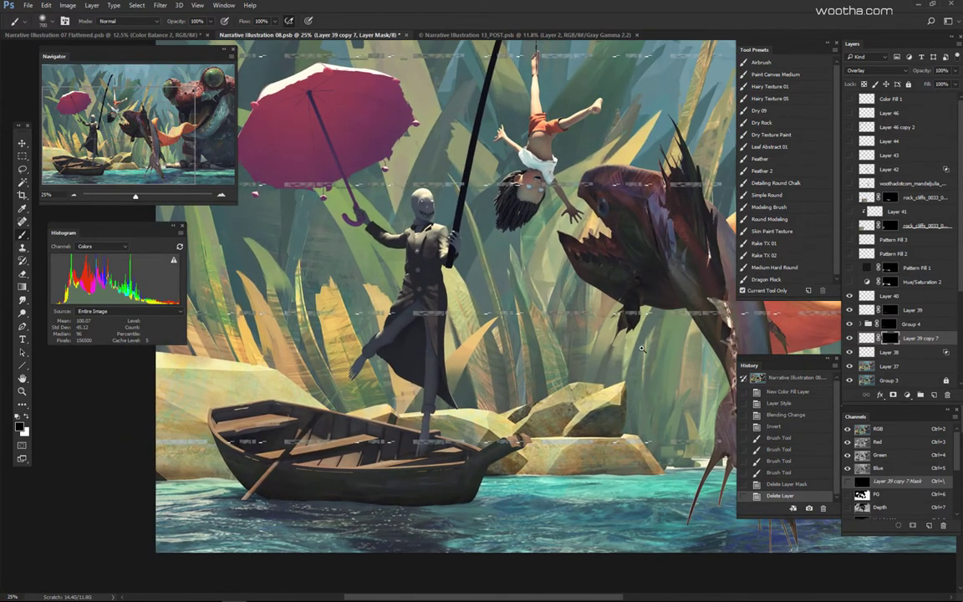
{"action": "scroll", "coordinate": [613, 361], "scroll_direction": "down", "scroll_amount": 1}
{"action": "scroll", "coordinate": [711, 276], "scroll_direction": "up", "scroll_amount": 1}
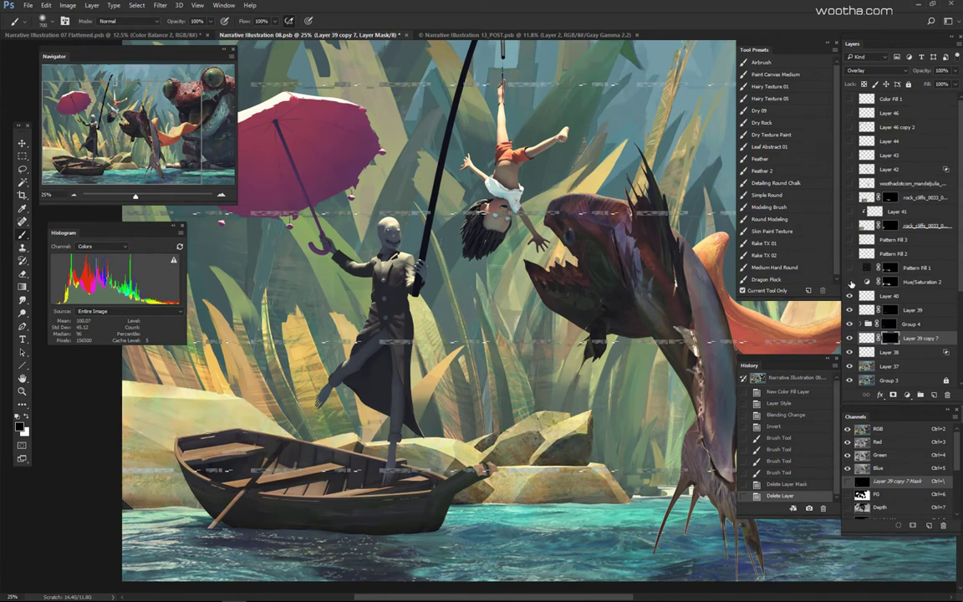
{"action": "left_click", "coordinate": [851, 283]}
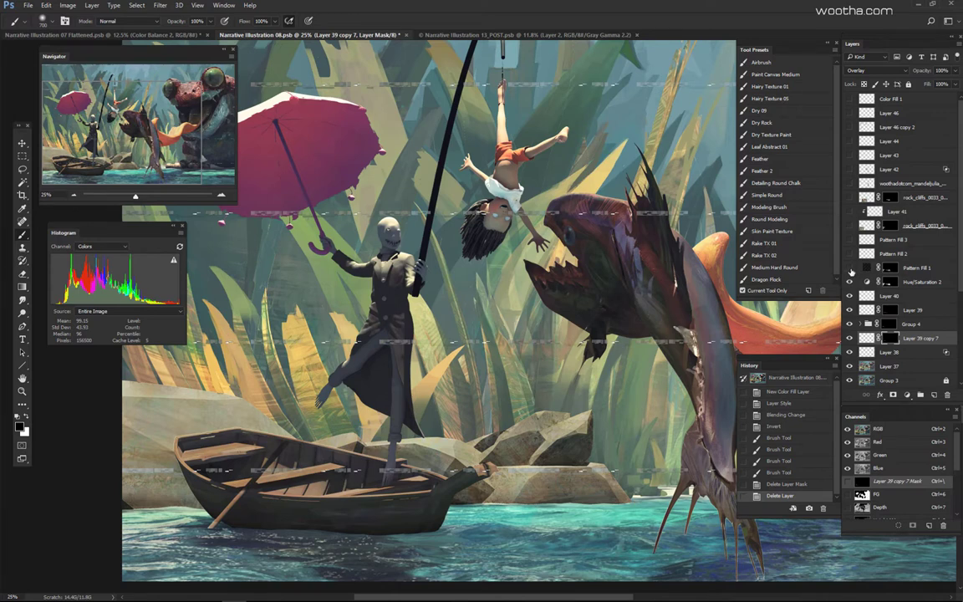
{"action": "left_click", "coordinate": [850, 267]}
{"action": "left_click", "coordinate": [851, 268]}
{"action": "left_click", "coordinate": [850, 268]}
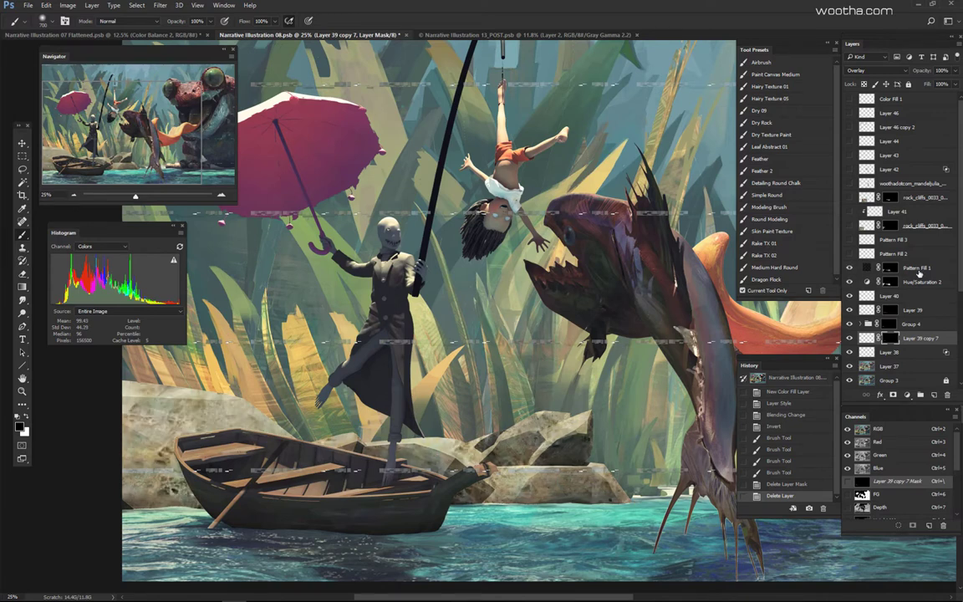
Step: Open the settings of Pattern Fill 1, browse the library of available texture patterns, and cancel out
{"action": "left_click", "coordinate": [877, 268]}
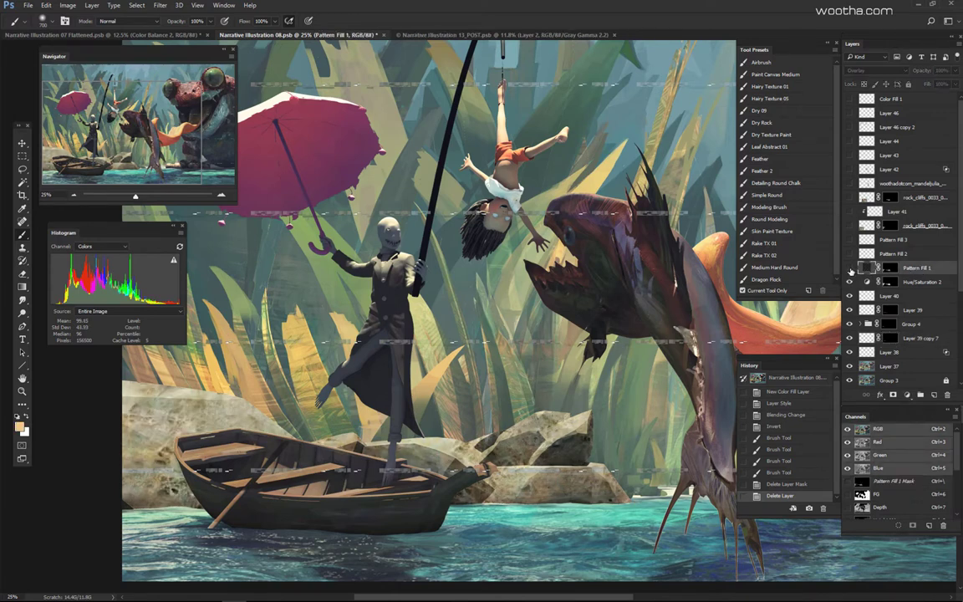
{"action": "double_click", "coordinate": [868, 269]}
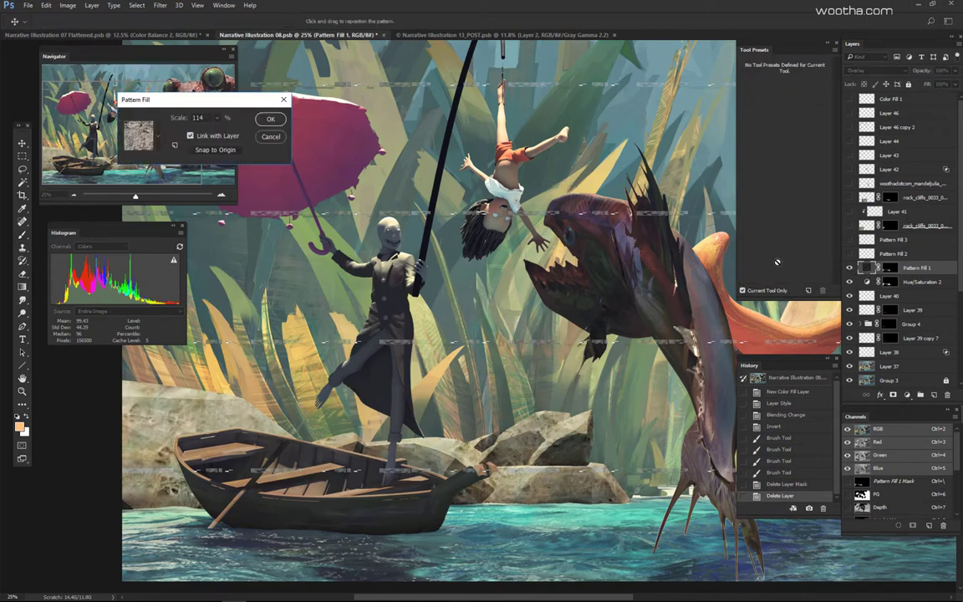
{"action": "left_click_drag", "start_coordinate": [174, 104], "coordinate": [168, 92]}
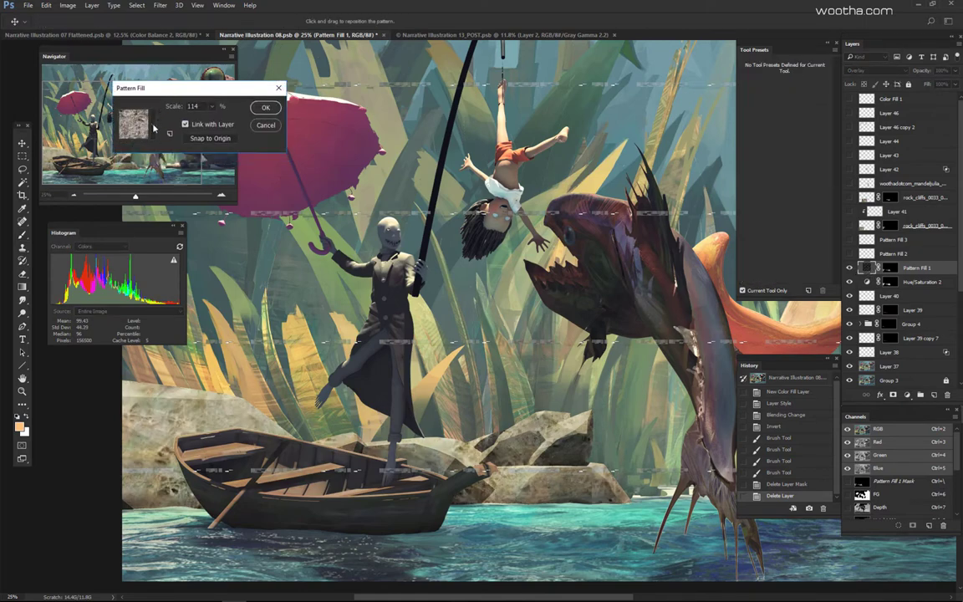
{"action": "left_click", "coordinate": [139, 117]}
{"action": "mouse_move", "coordinate": [398, 180]}
{"action": "left_mouse_down"}
{"action": "mouse_move", "coordinate": [398, 195]}
{"action": "mouse_move", "coordinate": [399, 179]}
{"action": "left_mouse_up"}
{"action": "scroll", "coordinate": [399, 181], "scroll_direction": "down", "scroll_amount": 2}
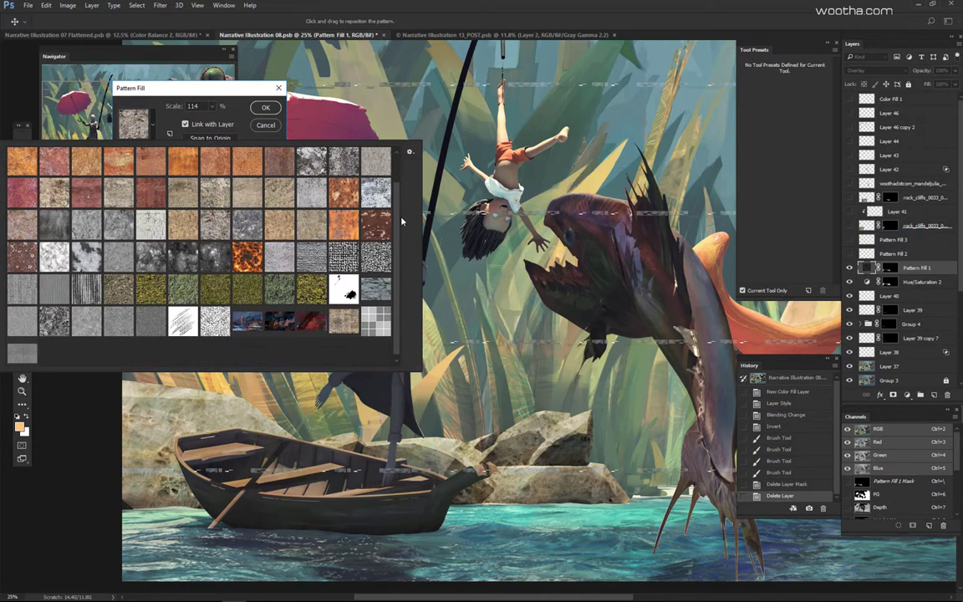
{"action": "scroll", "coordinate": [404, 188], "scroll_direction": "up", "scroll_amount": 2}
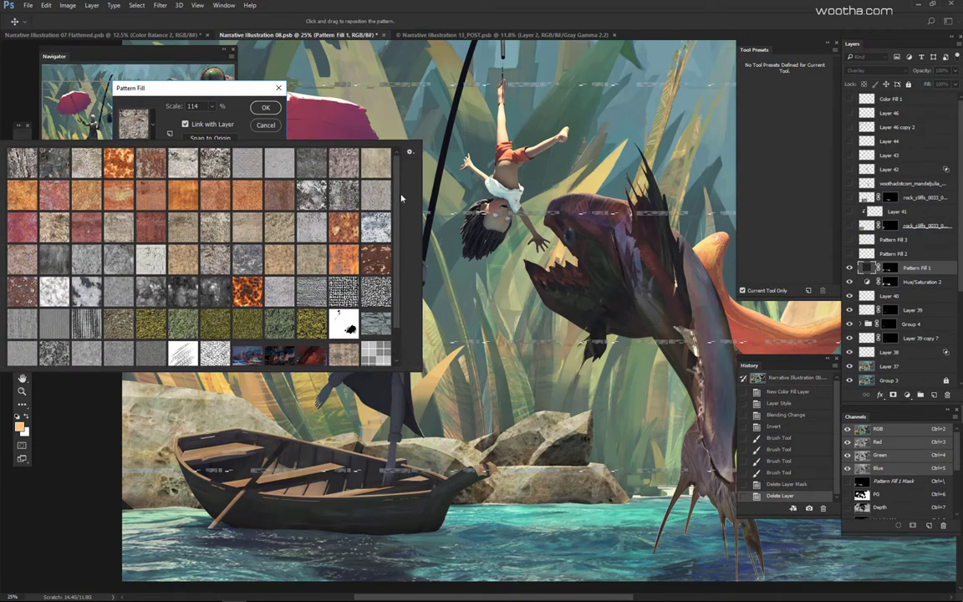
{"action": "scroll", "coordinate": [397, 215], "scroll_direction": "down", "scroll_amount": 2}
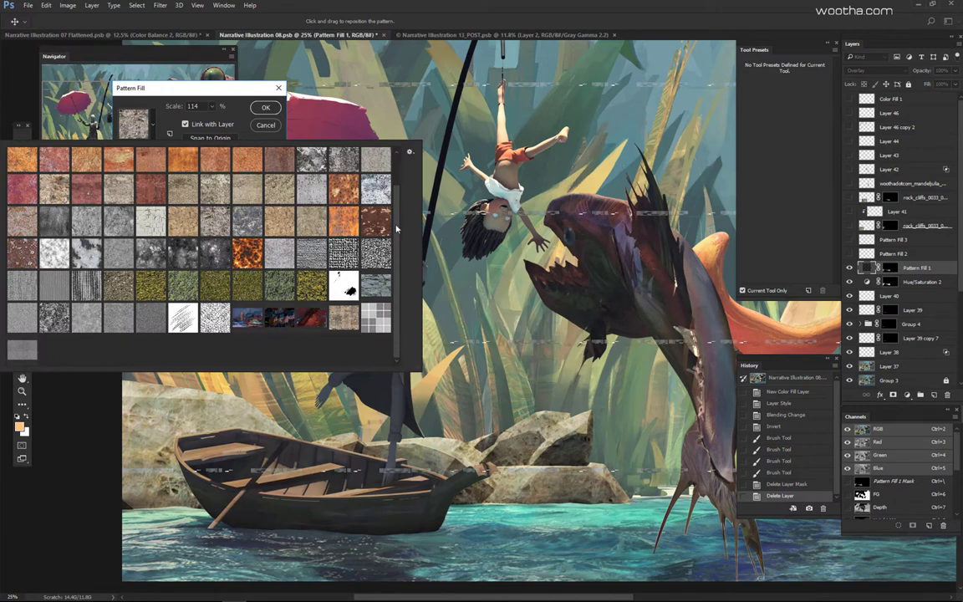
{"action": "scroll", "coordinate": [361, 201], "scroll_direction": "up", "scroll_amount": 1}
{"action": "scroll", "coordinate": [352, 199], "scroll_direction": "up", "scroll_amount": 1}
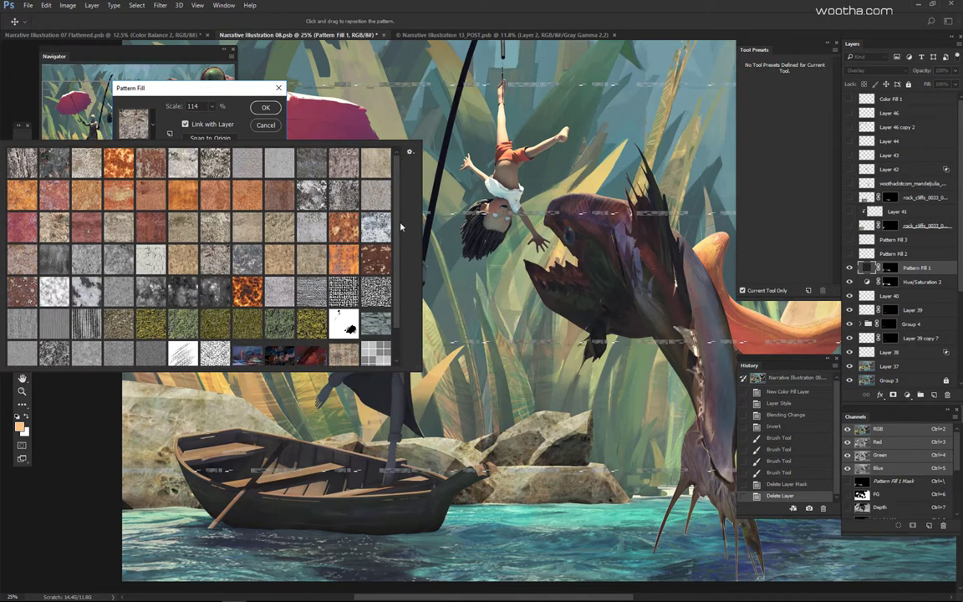
{"action": "scroll", "coordinate": [400, 247], "scroll_direction": "down", "scroll_amount": 1}
{"action": "scroll", "coordinate": [400, 255], "scroll_direction": "up", "scroll_amount": 1}
{"action": "mouse_move", "coordinate": [397, 212]}
{"action": "left_mouse_down"}
{"action": "mouse_move", "coordinate": [399, 248]}
{"action": "mouse_move", "coordinate": [402, 199]}
{"action": "left_mouse_up"}
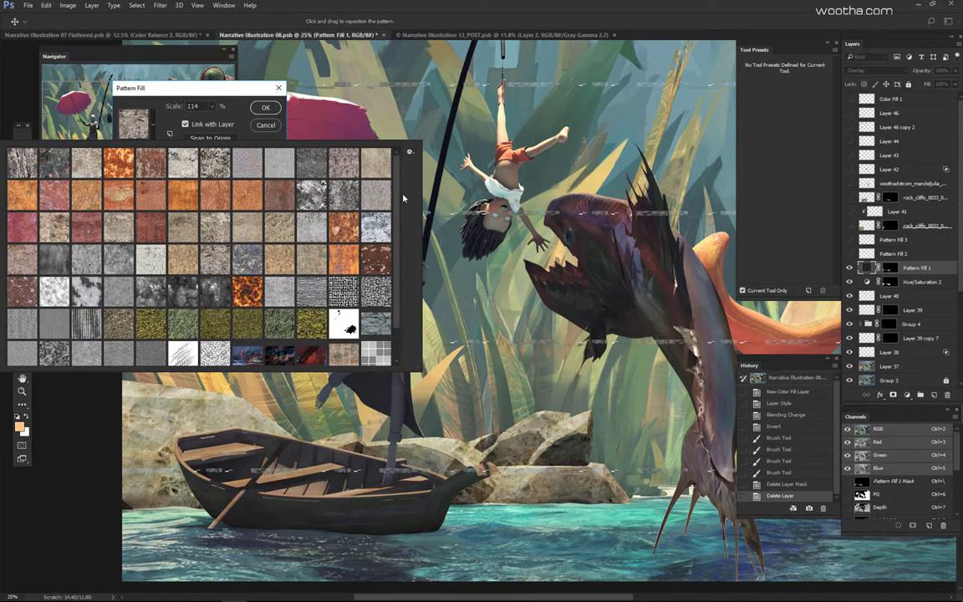
{"action": "left_click", "coordinate": [237, 93]}
{"action": "left_click", "coordinate": [279, 89]}
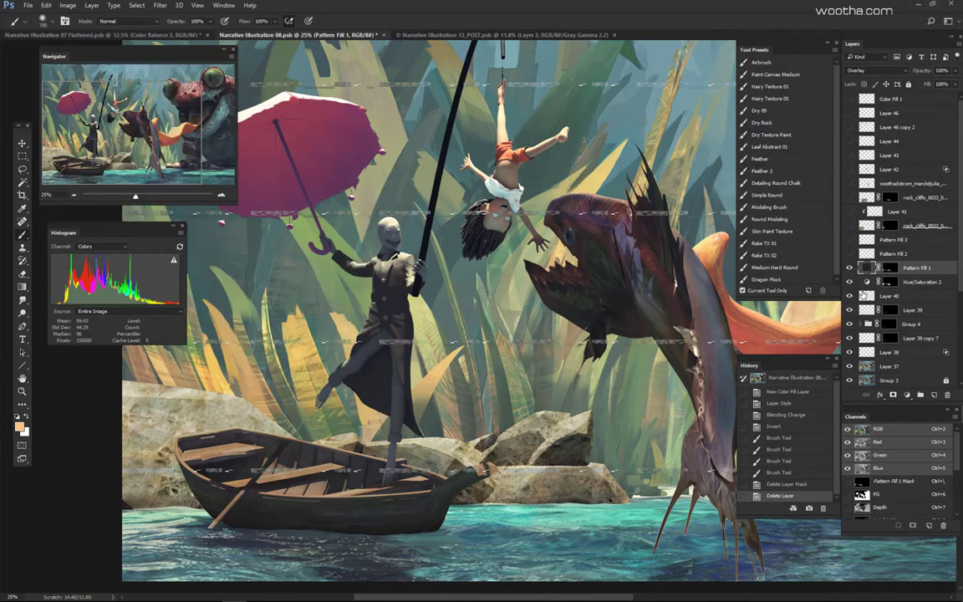
Step: Toggle Pattern Fill 1 to compare its texture, and show Pattern Fill 2 and Pattern Fill 3 above it
{"action": "left_click", "coordinate": [850, 268]}
{"action": "left_click", "coordinate": [850, 268]}
{"action": "left_click", "coordinate": [850, 268]}
{"action": "left_click", "coordinate": [851, 266]}
{"action": "left_click", "coordinate": [850, 254]}
{"action": "left_click", "coordinate": [848, 257]}
{"action": "left_click", "coordinate": [849, 240]}
Step: Show the lower rock_cliffs photo layer and toggle it to compare its texture on the rocks behind the boat
{"action": "left_click", "coordinate": [849, 227]}
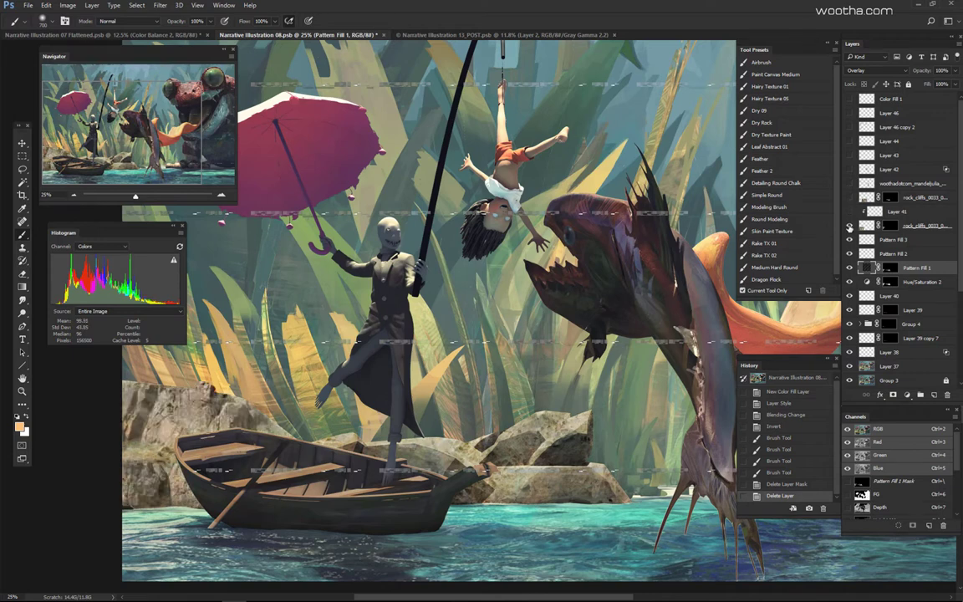
{"action": "left_click", "coordinate": [850, 226]}
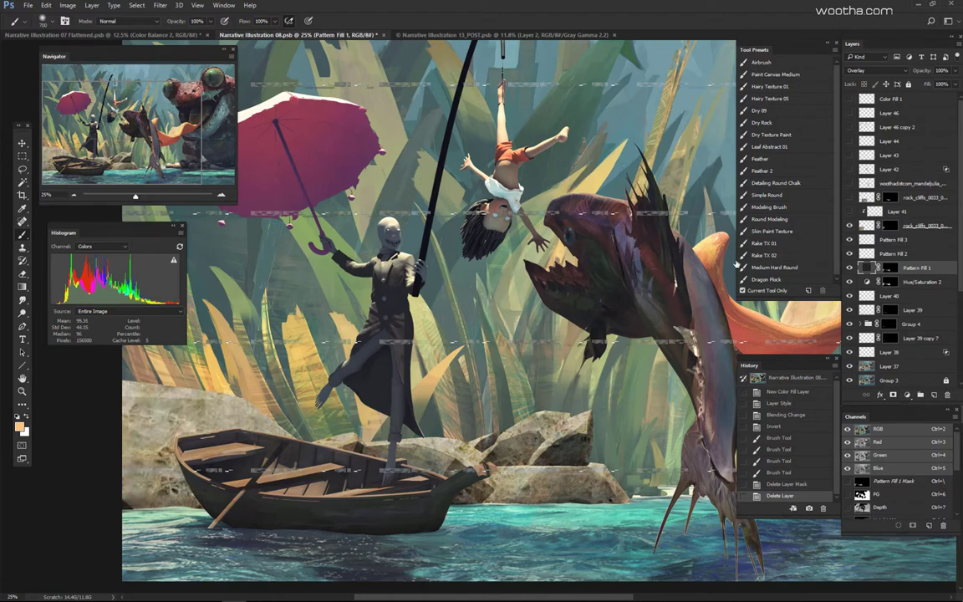
{"action": "left_click", "coordinate": [849, 227]}
{"action": "key", "text": "ctrl+minus"}
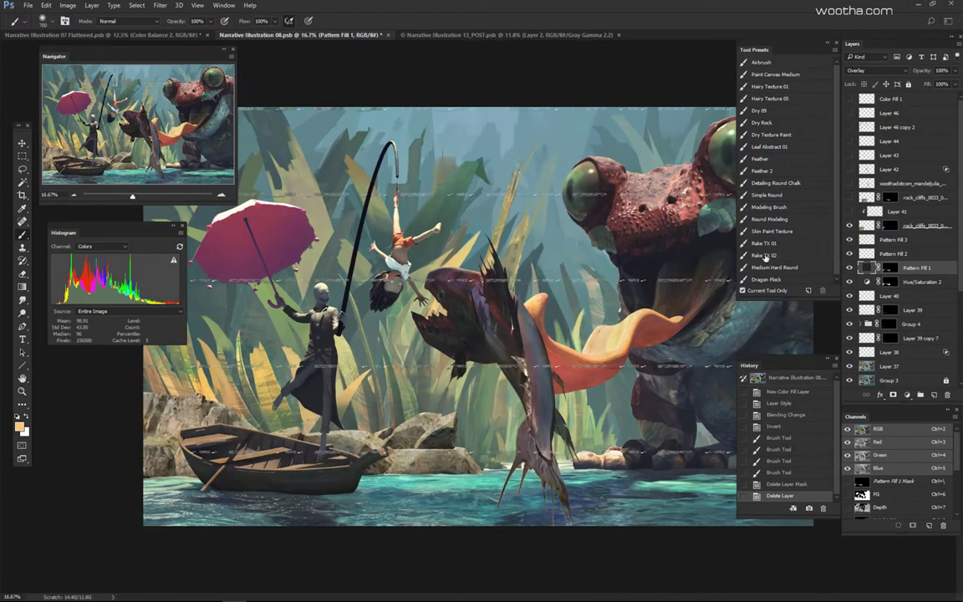
{"action": "left_click", "coordinate": [849, 226]}
{"action": "left_click", "coordinate": [849, 226]}
Step: Show the clipped Layer 41, the upper rock_cliffs layer and the woothadotcom layer above them
{"action": "key", "text": "alt+shift+g"}
{"action": "left_click_drag", "start_coordinate": [901, 215], "coordinate": [855, 211]}
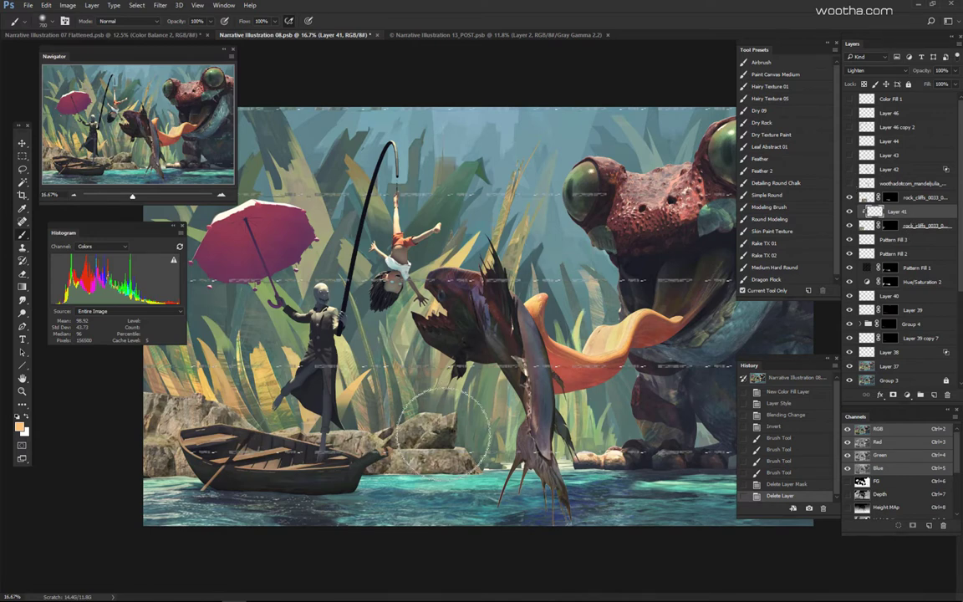
{"action": "left_click_drag", "start_coordinate": [406, 385], "coordinate": [366, 397]}
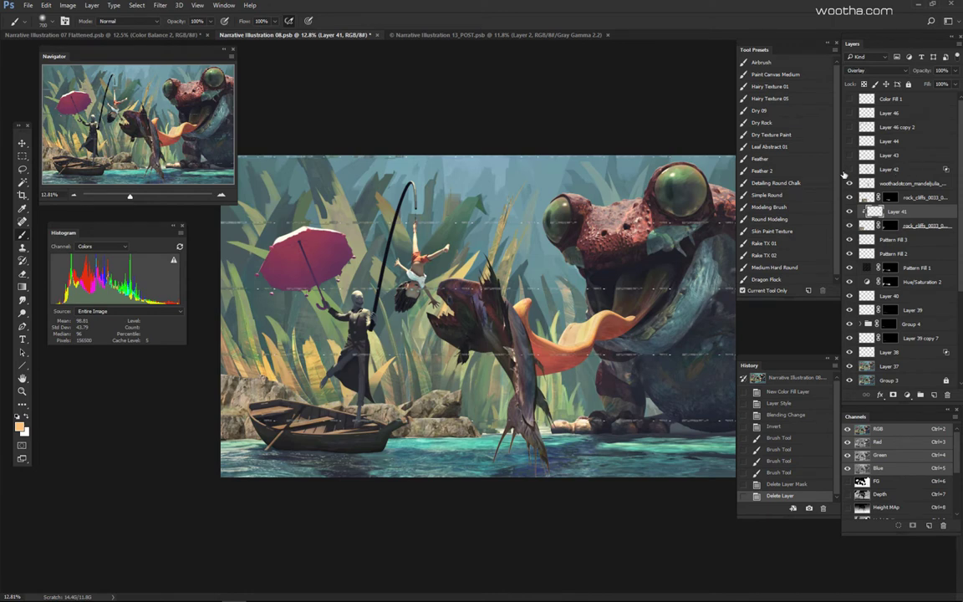
Step: Toggle Layer 42 to compare its overlay effect, and hide it together with the woothadotcom layer
{"action": "left_click", "coordinate": [903, 170]}
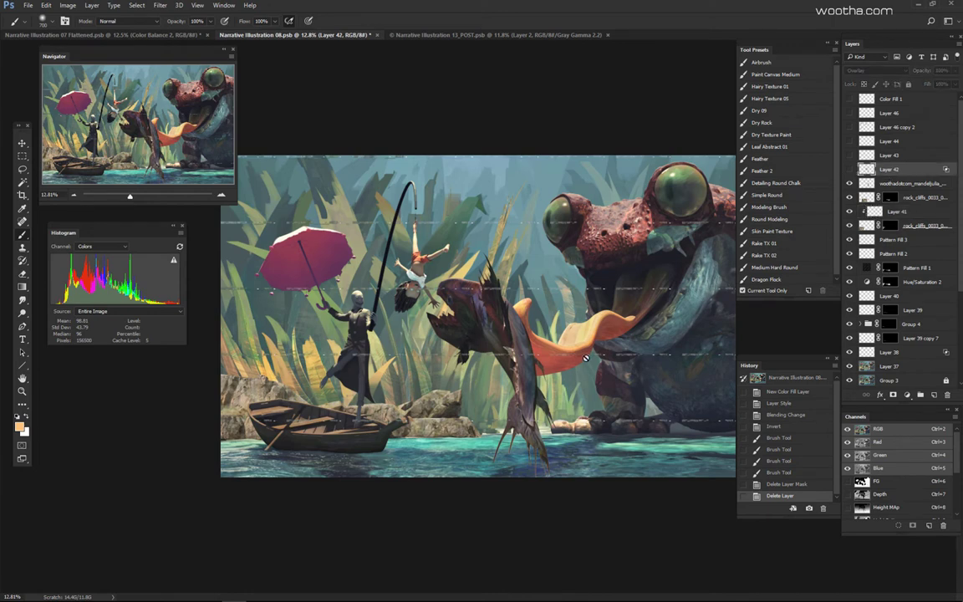
{"action": "left_click", "coordinate": [849, 170]}
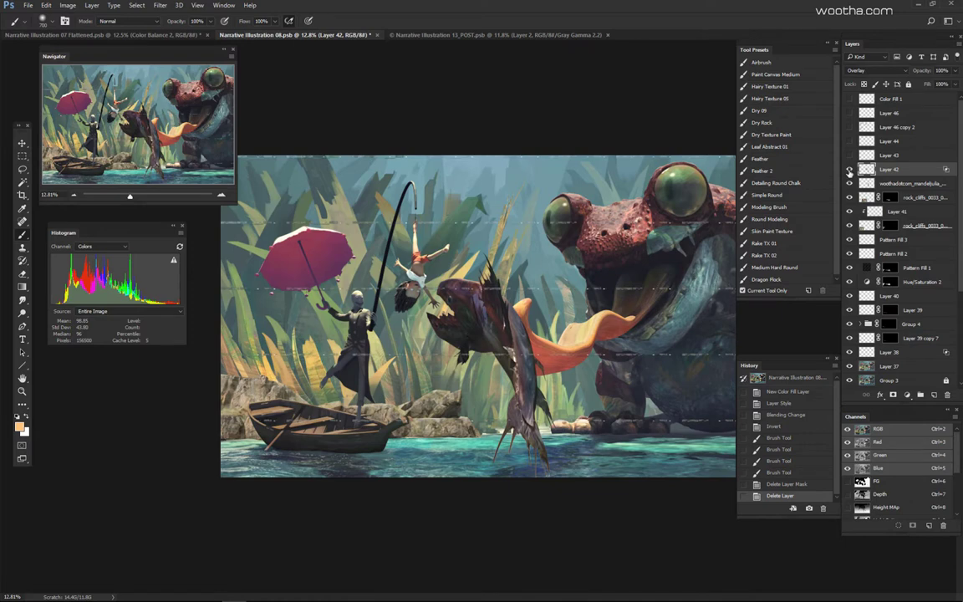
{"action": "left_click", "coordinate": [850, 169]}
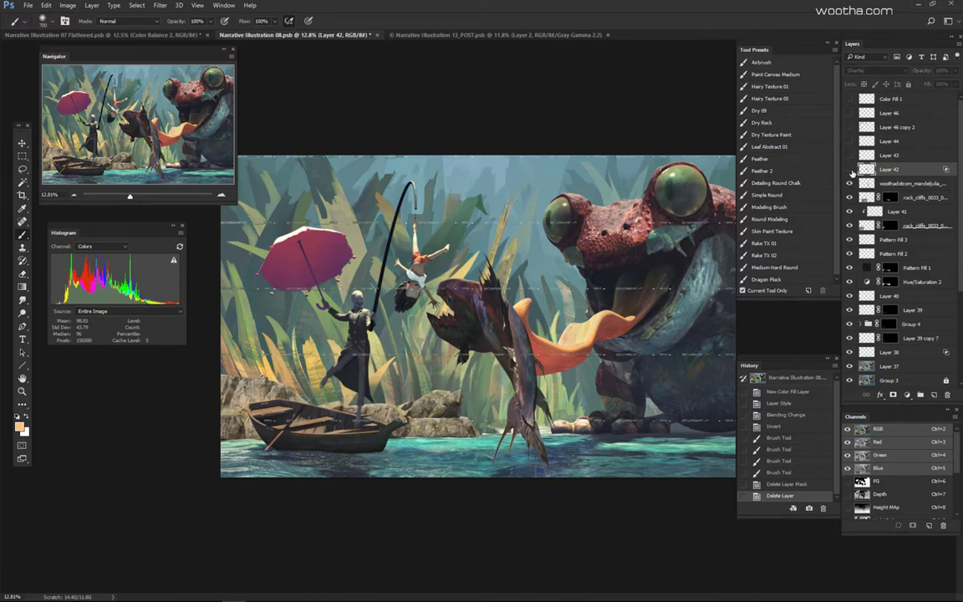
{"action": "left_click", "coordinate": [849, 170]}
{"action": "scroll", "coordinate": [477, 317], "scroll_direction": "up", "scroll_amount": 2}
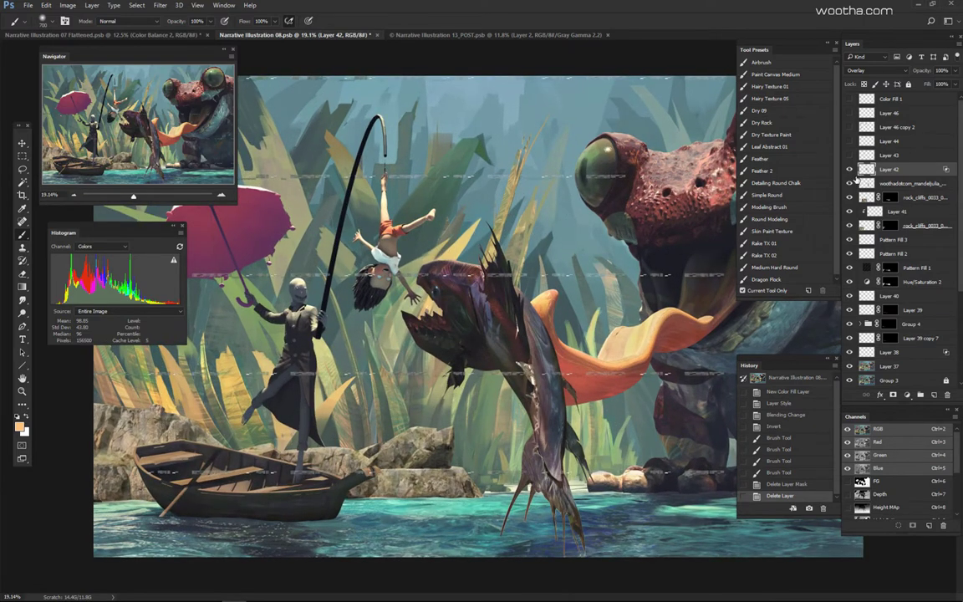
{"action": "left_click", "coordinate": [849, 170]}
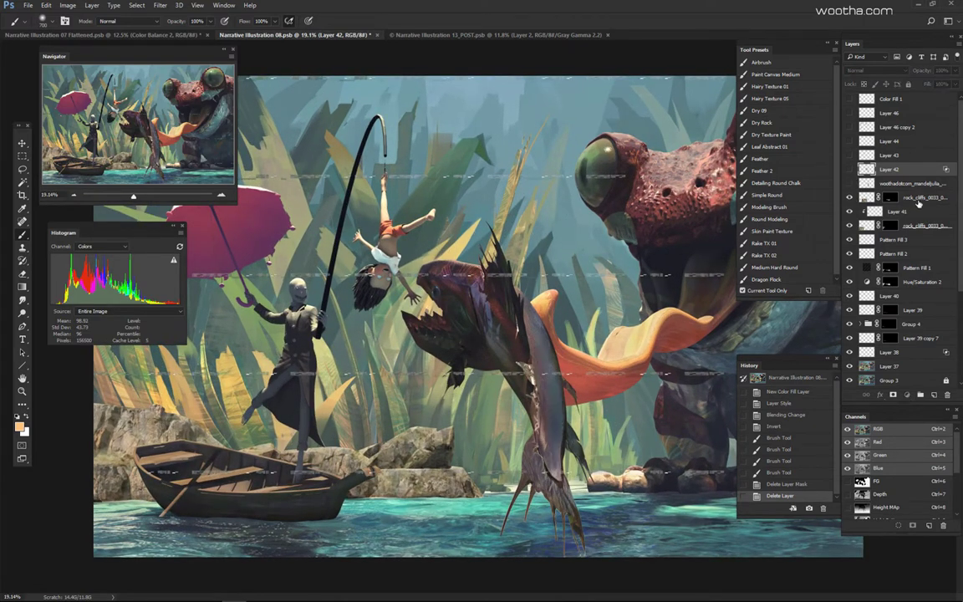
Step: Stamp all visible layers into a new layer directly above the upper rock_cliffs layer
{"action": "left_click", "coordinate": [922, 198]}
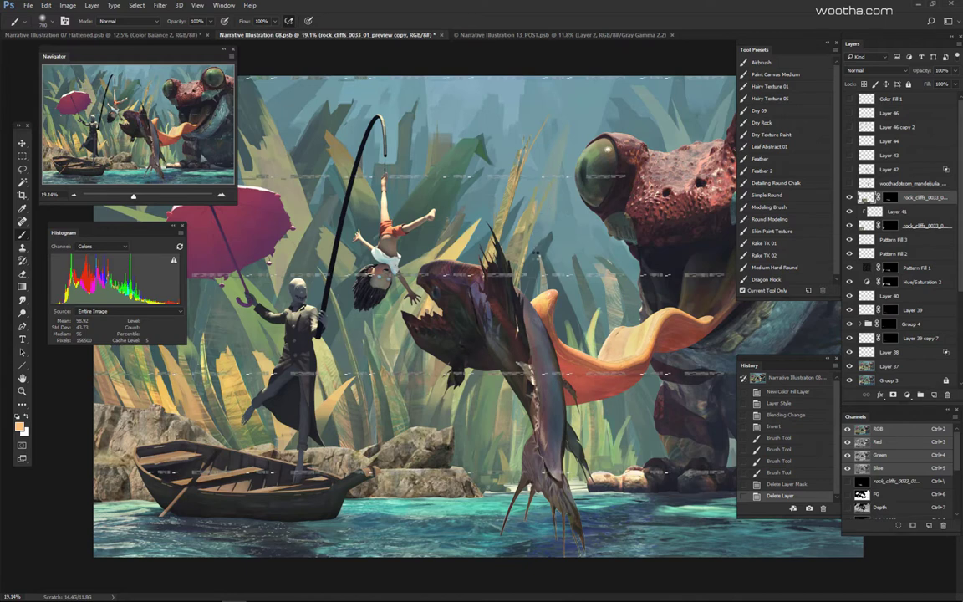
{"action": "key", "text": "ctrl+alt+shift+e"}
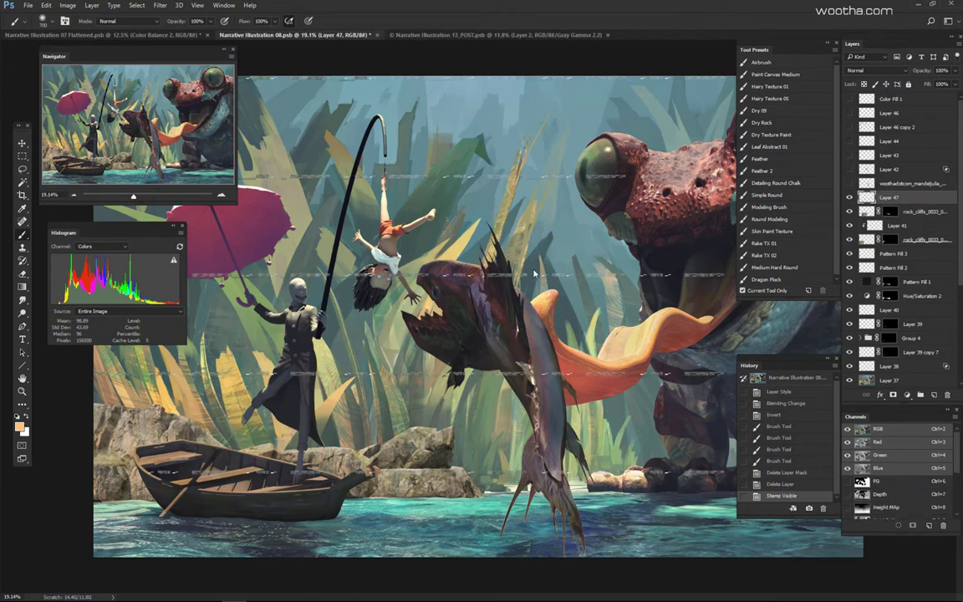
{"action": "left_click_drag", "start_coordinate": [530, 292], "coordinate": [526, 284]}
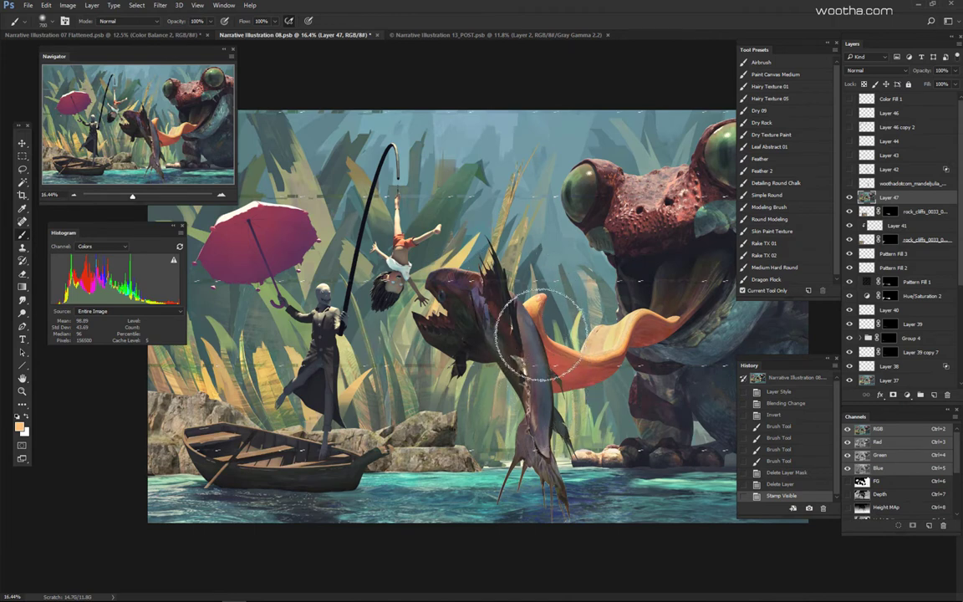
Step: Apply a High Pass filter to the stamped layer, raising the radius until the edges and textures stand out
{"action": "left_click", "coordinate": [165, 7]}
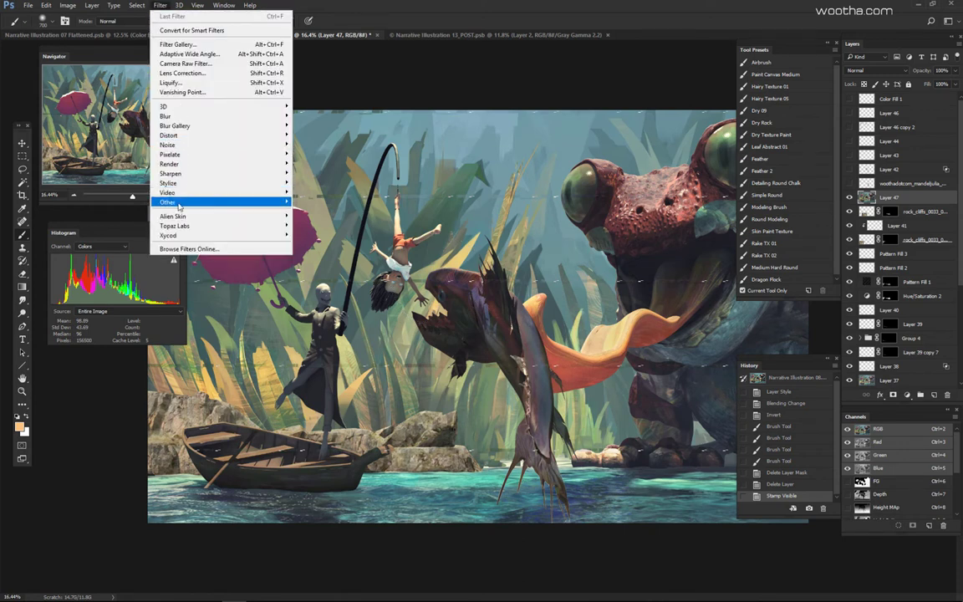
{"action": "mouse_move", "coordinate": [158, 202]}
{"action": "left_click", "coordinate": [127, 212]}
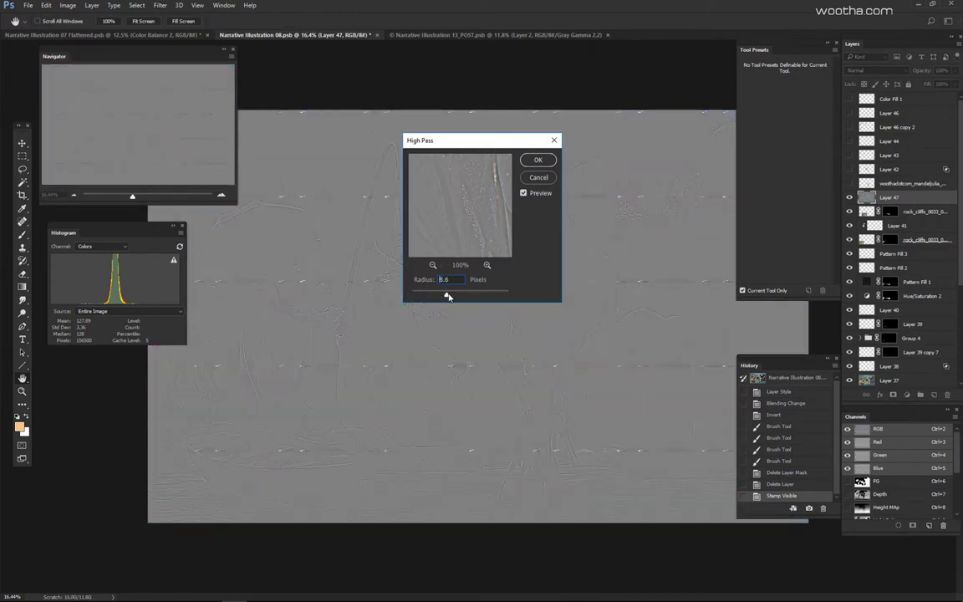
{"action": "left_click_drag", "start_coordinate": [432, 294], "coordinate": [457, 297]}
{"action": "left_click", "coordinate": [540, 161]}
{"action": "key", "text": "b"}
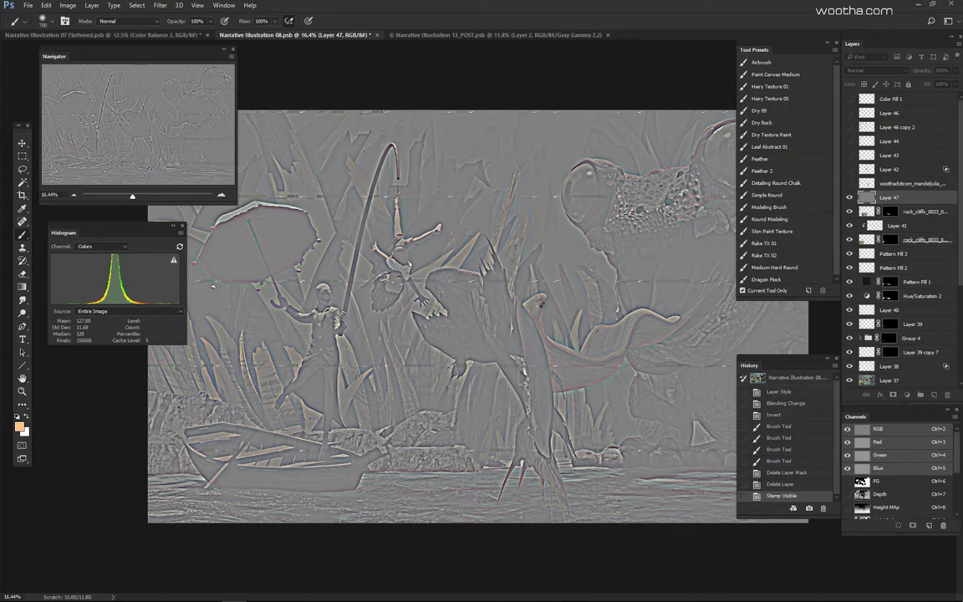
Step: Apply the Camera Raw filter to the high-pass layer with Clarity at +100, and repeat the filter once
{"action": "left_click", "coordinate": [160, 6]}
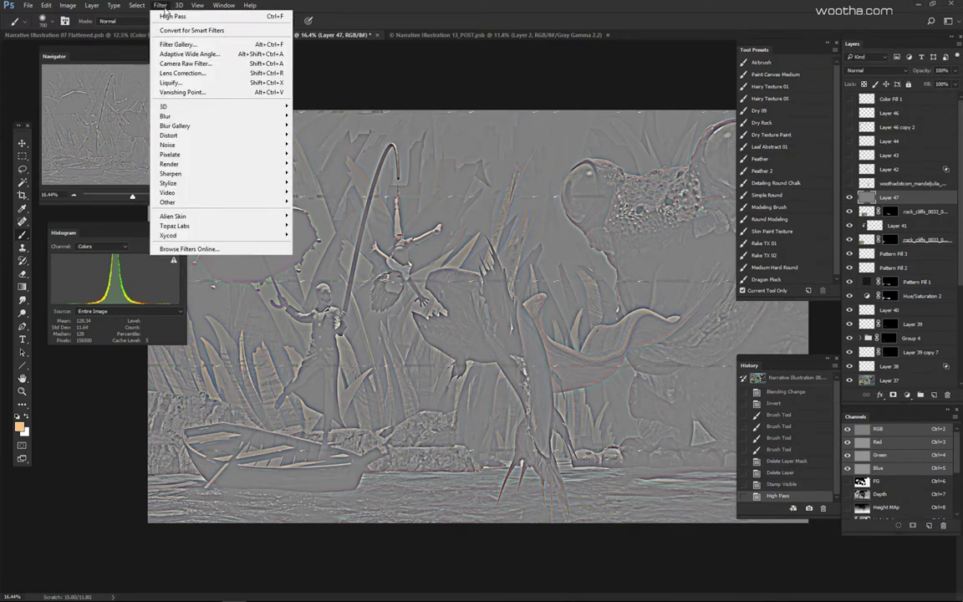
{"action": "left_click", "coordinate": [200, 64]}
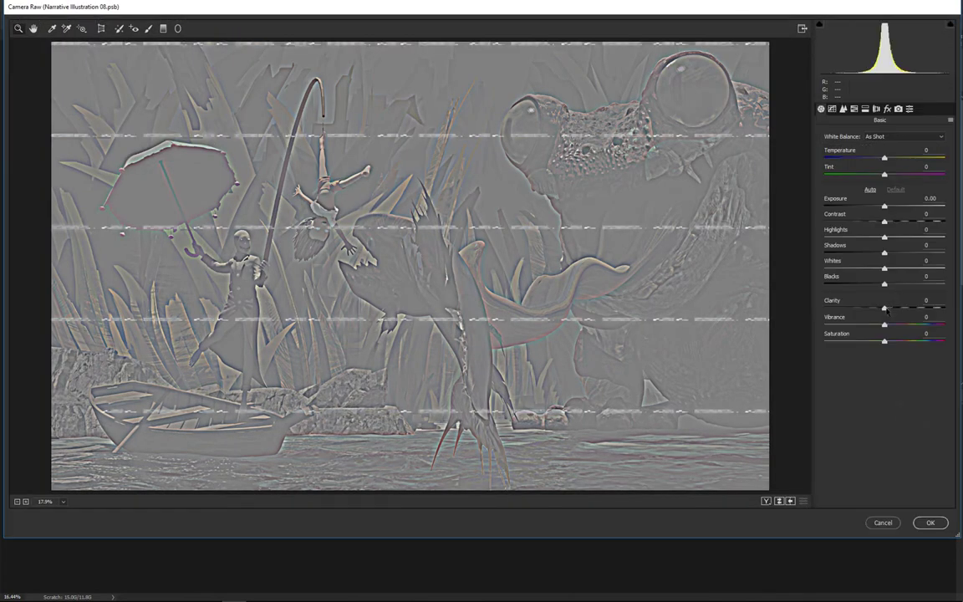
{"action": "left_click", "coordinate": [885, 308]}
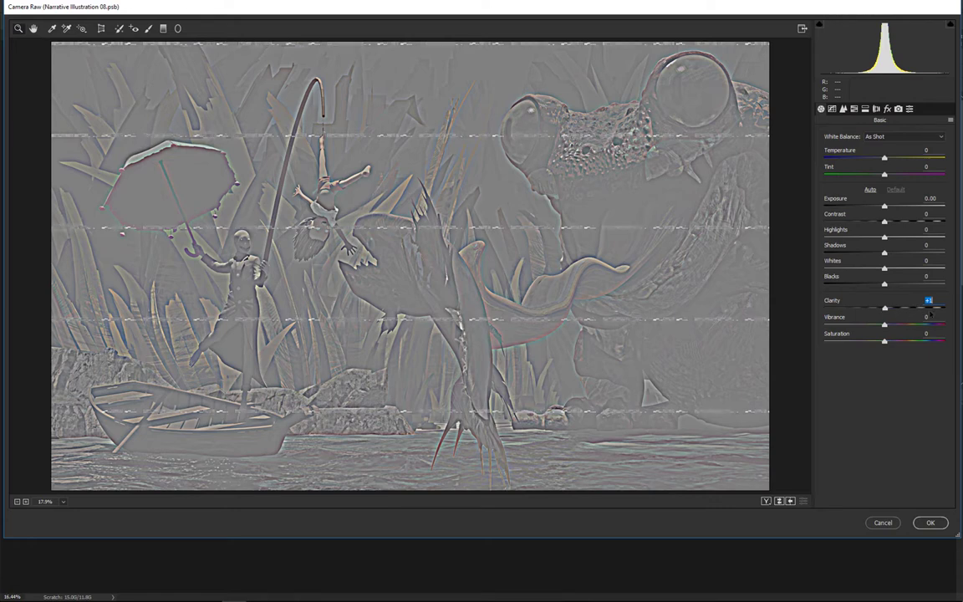
{"action": "left_click_drag", "start_coordinate": [930, 315], "coordinate": [939, 310]}
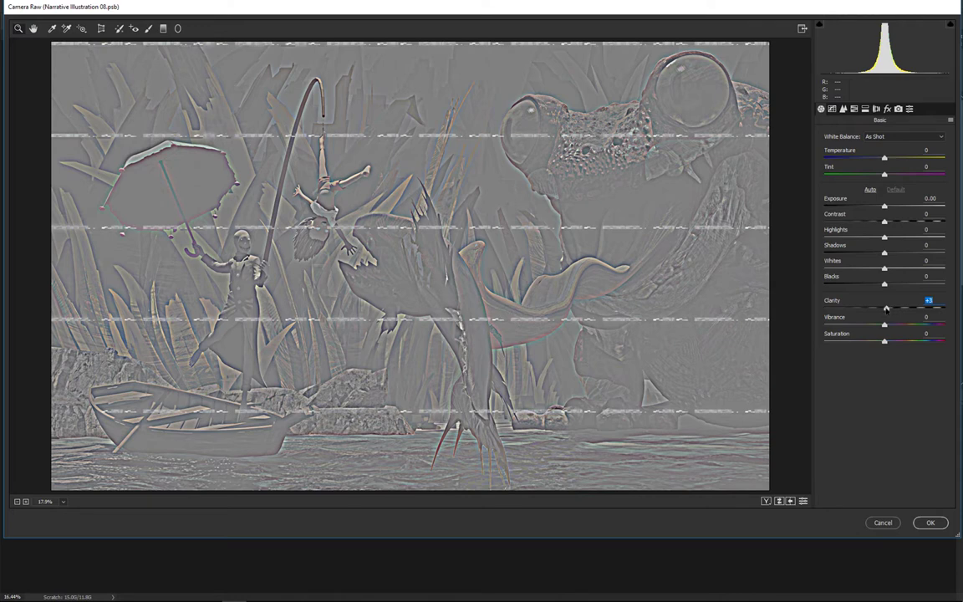
{"action": "left_click_drag", "start_coordinate": [886, 310], "coordinate": [949, 315]}
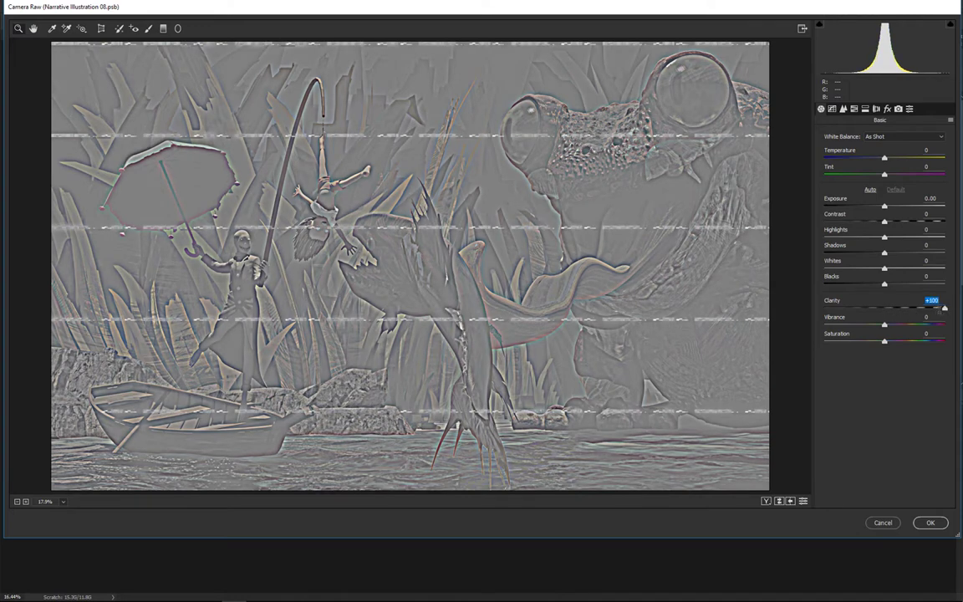
{"action": "left_click", "coordinate": [929, 524]}
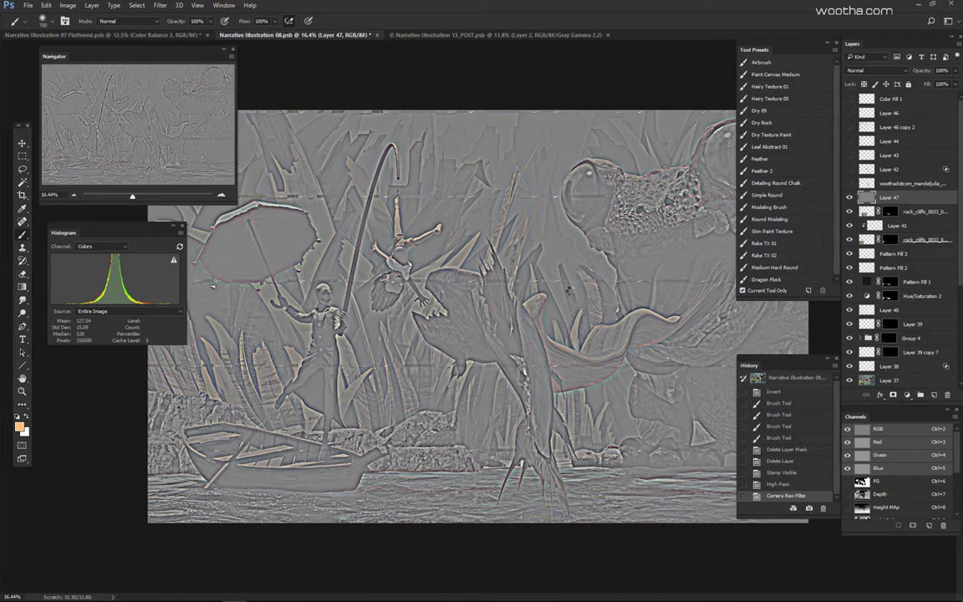
{"action": "key", "text": "ctrl+f"}
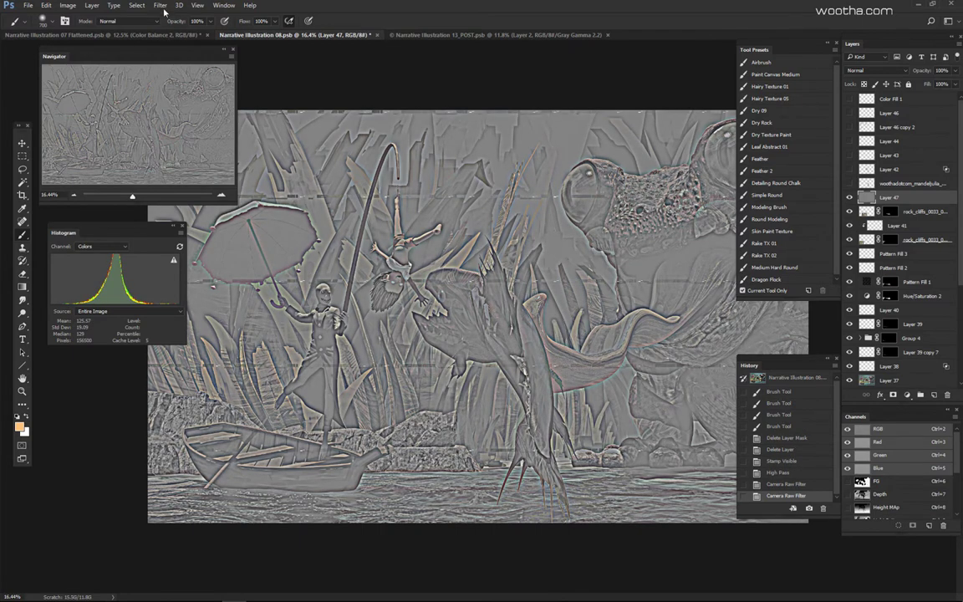
Step: Run the High Pass filter on the sharpened stamped layer a second time
{"action": "left_click", "coordinate": [164, 9]}
{"action": "mouse_move", "coordinate": [192, 204]}
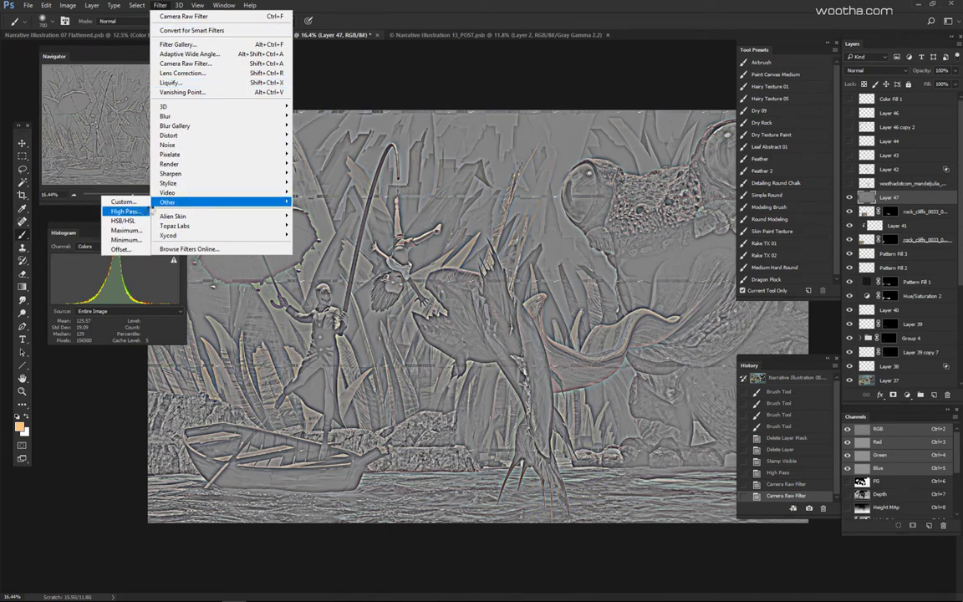
{"action": "left_click", "coordinate": [125, 212]}
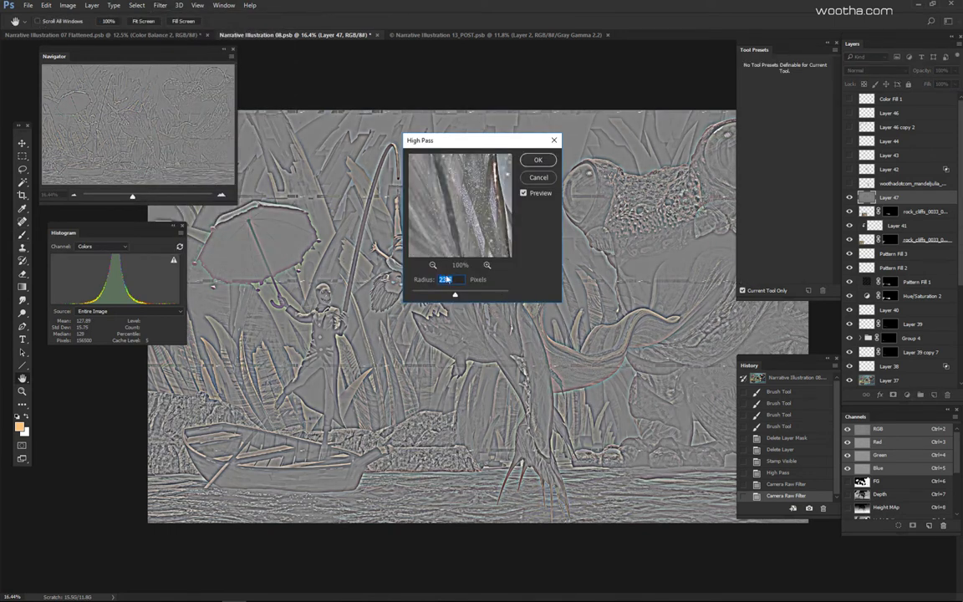
{"action": "mouse_move", "coordinate": [455, 295]}
{"action": "left_mouse_down"}
{"action": "mouse_move", "coordinate": [447, 296]}
{"action": "mouse_move", "coordinate": [455, 294]}
{"action": "left_mouse_up"}
{"action": "left_click", "coordinate": [549, 164]}
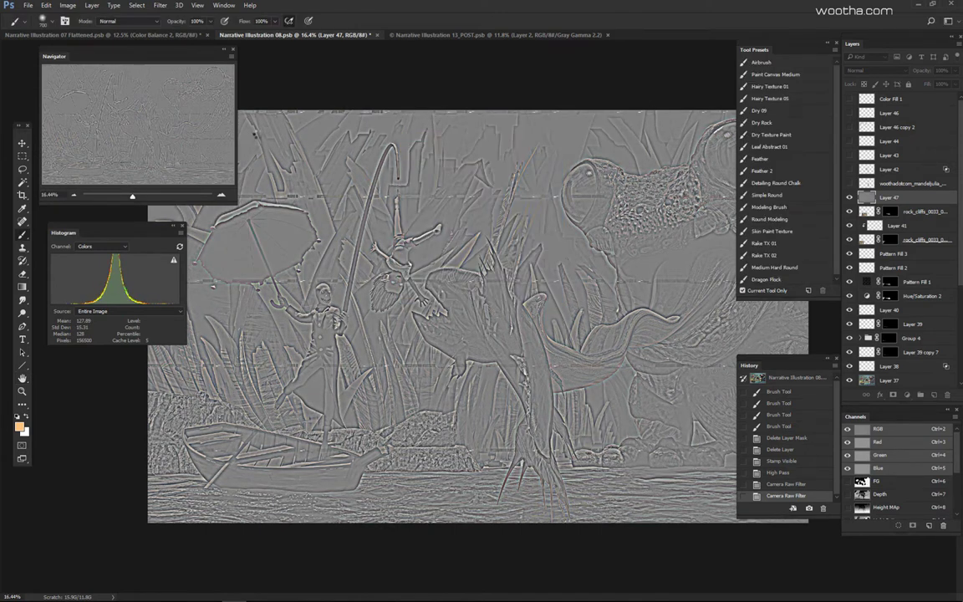
Step: Apply the Camera Raw filter with Clarity at +100 to the high-pass layer again, and repeat the filter once
{"action": "left_click", "coordinate": [160, 6]}
{"action": "left_click", "coordinate": [180, 64]}
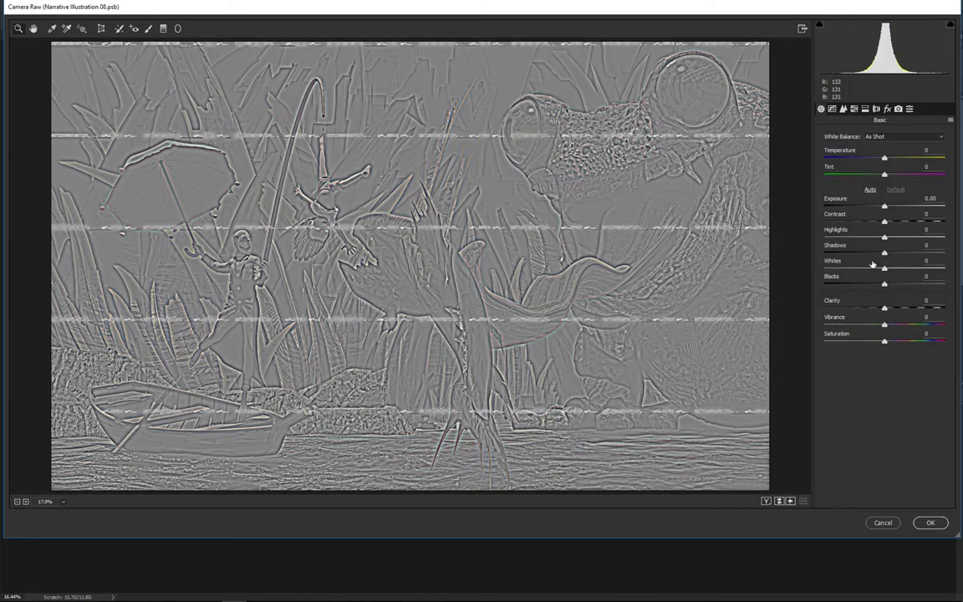
{"action": "left_click_drag", "start_coordinate": [920, 309], "coordinate": [949, 308]}
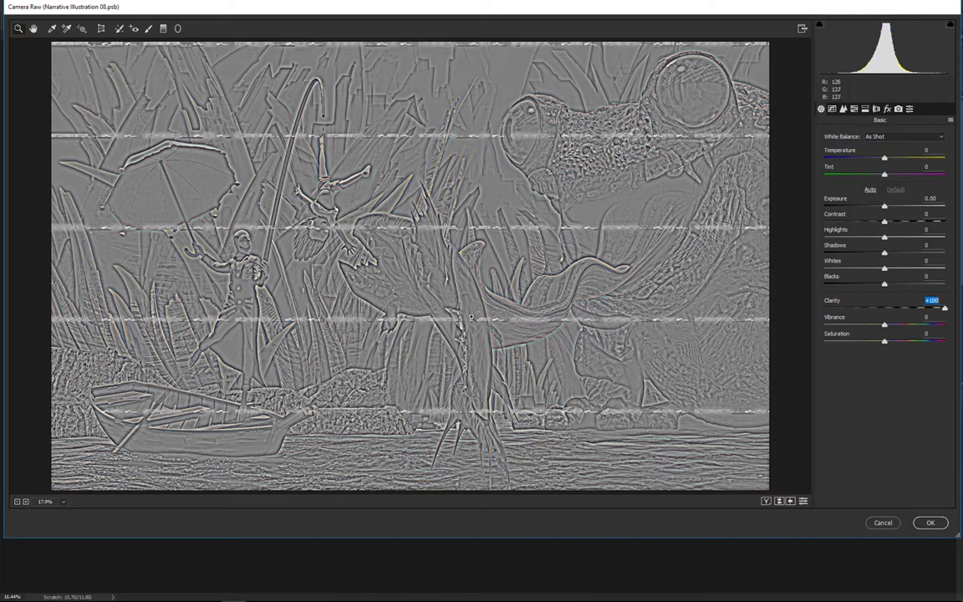
{"action": "left_click", "coordinate": [930, 522]}
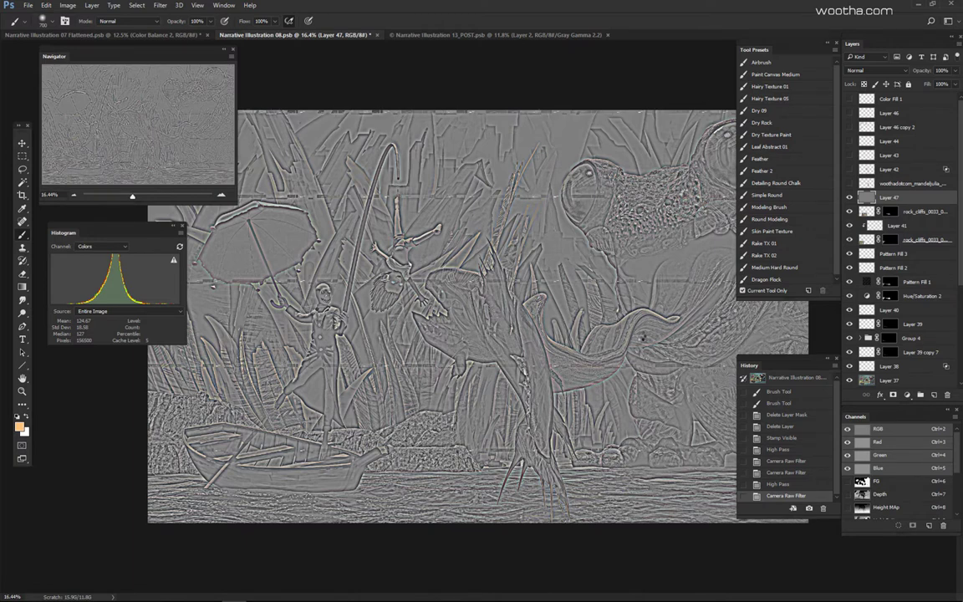
{"action": "key", "text": "ctrl+alt+f"}
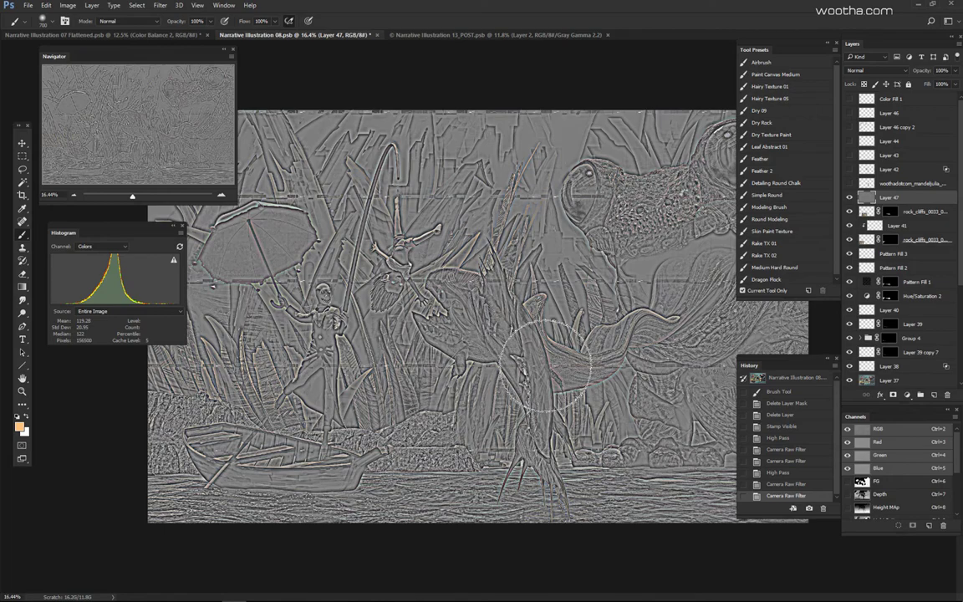
Step: Set Layer 47's blend mode to Overlay and hide the layer with a black layer mask
{"action": "scroll", "coordinate": [580, 367], "scroll_direction": "up", "scroll_amount": 3}
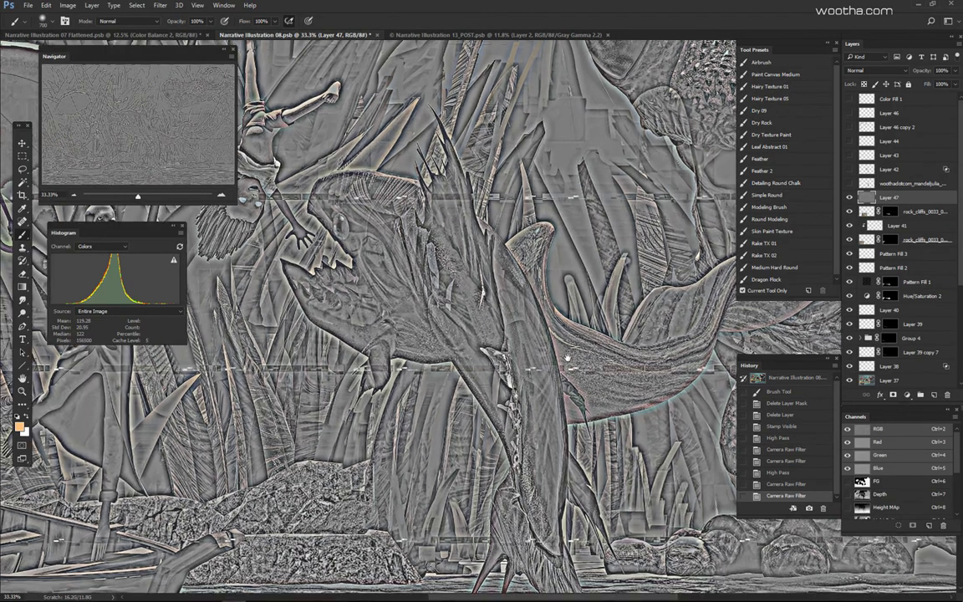
{"action": "left_click_drag", "start_coordinate": [580, 366], "coordinate": [570, 361]}
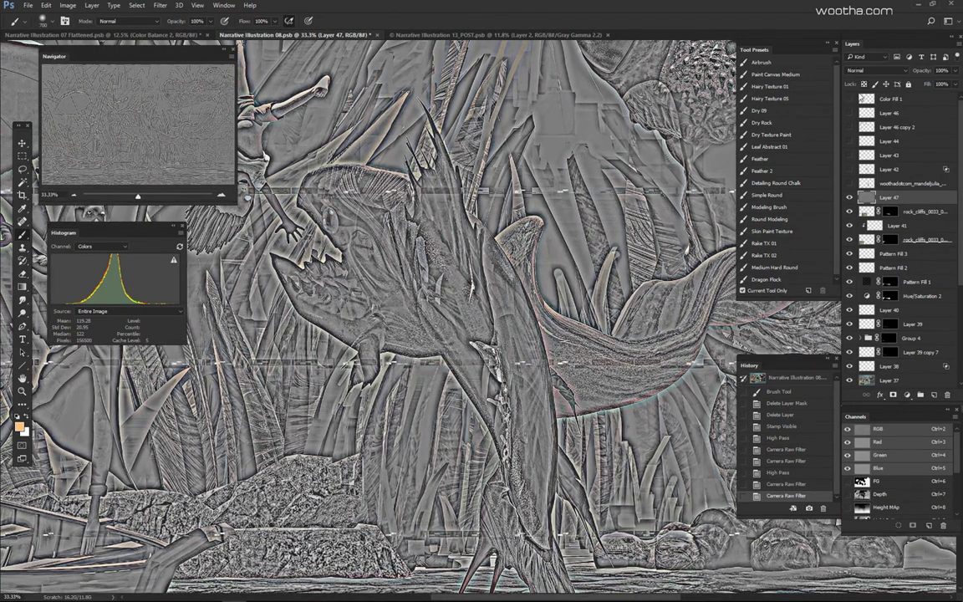
{"action": "left_click", "coordinate": [866, 70]}
{"action": "left_click", "coordinate": [855, 169]}
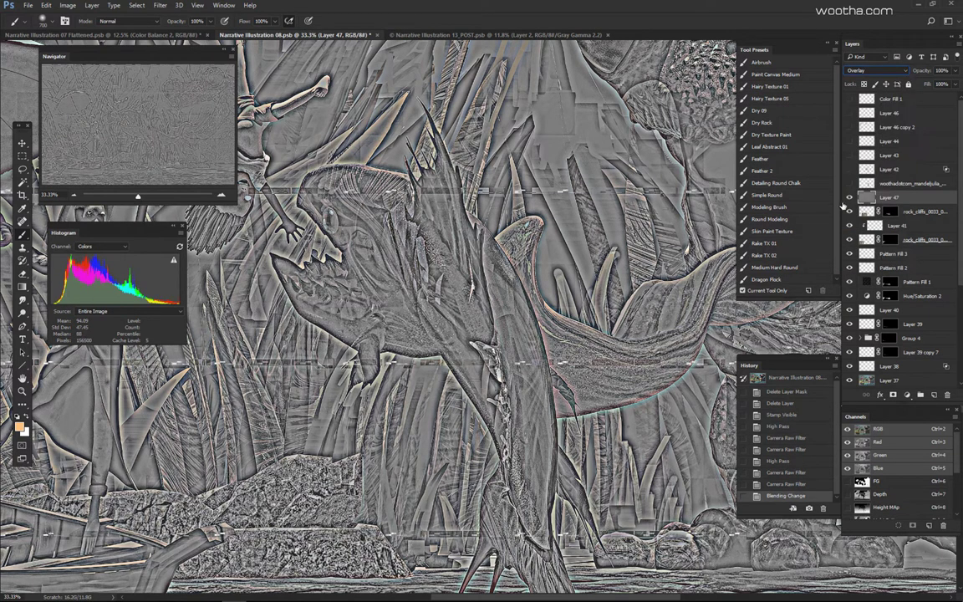
{"action": "left_click", "coordinate": [893, 396], "text": "alt"}
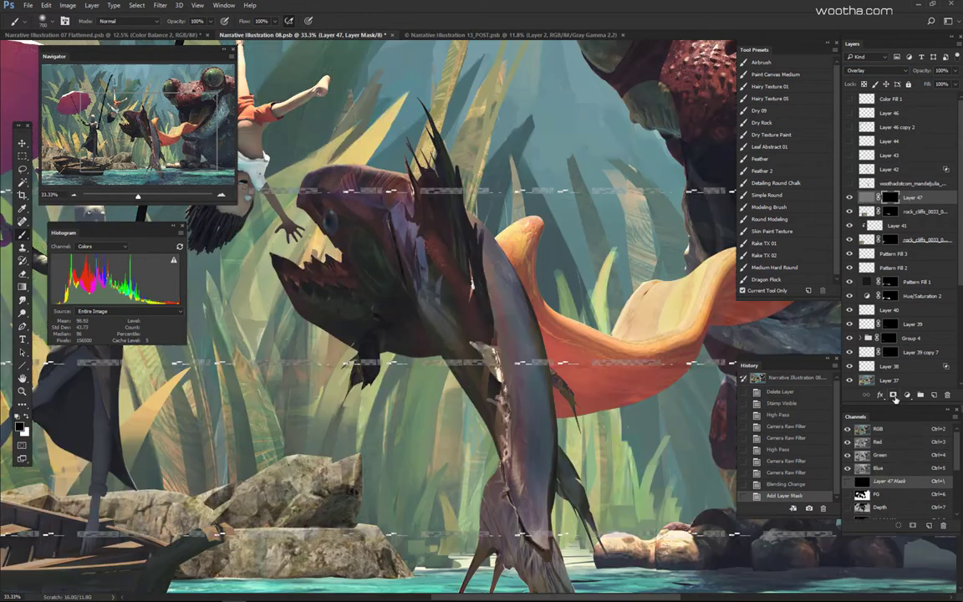
Step: Select the fish's silhouette with the Magic Wand, hide the selection outline and switch to the Brush
{"action": "key", "text": "w"}
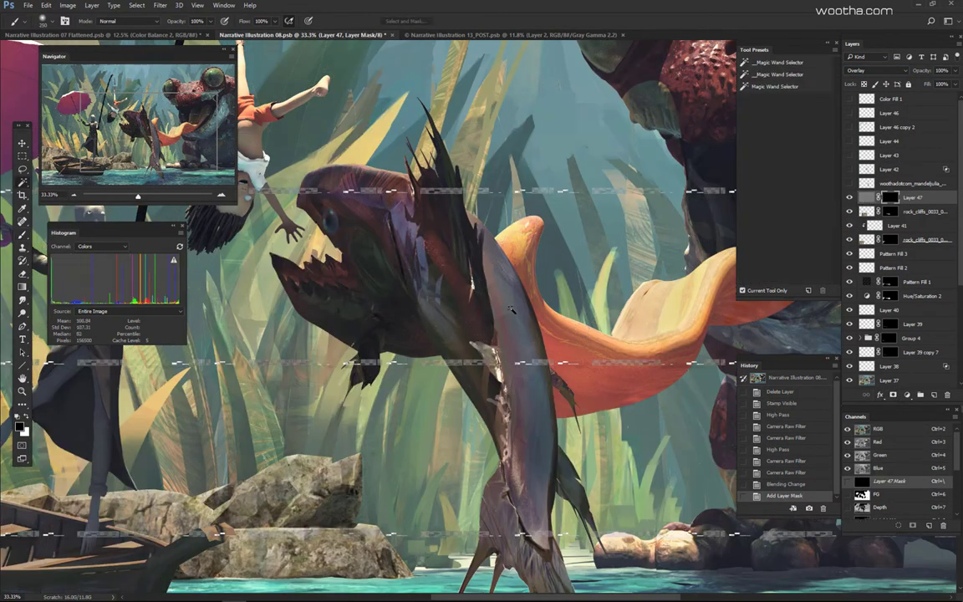
{"action": "key", "text": "F2"}
{"action": "left_click", "coordinate": [517, 313]}
{"action": "key", "text": "F2"}
{"action": "key", "text": "ctrl+h"}
{"action": "key", "text": "b"}
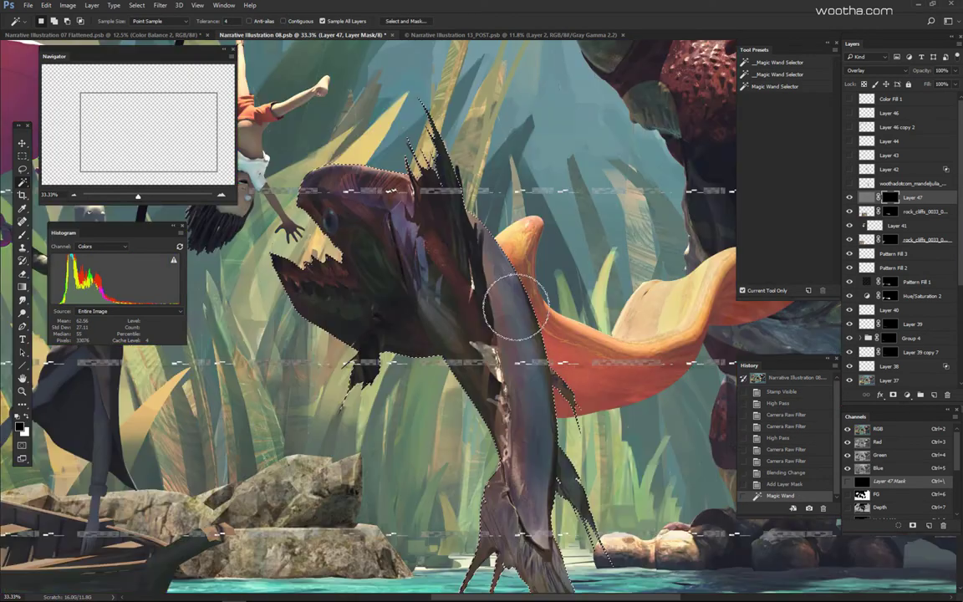
Step: Reveal the Overlay sharpening on the fish by brushing and filling the selected area of Layer 47's mask with white
{"action": "mouse_move", "coordinate": [503, 273]}
{"action": "left_mouse_down"}
{"action": "mouse_move", "coordinate": [509, 439]}
{"action": "mouse_move", "coordinate": [512, 432]}
{"action": "left_mouse_up"}
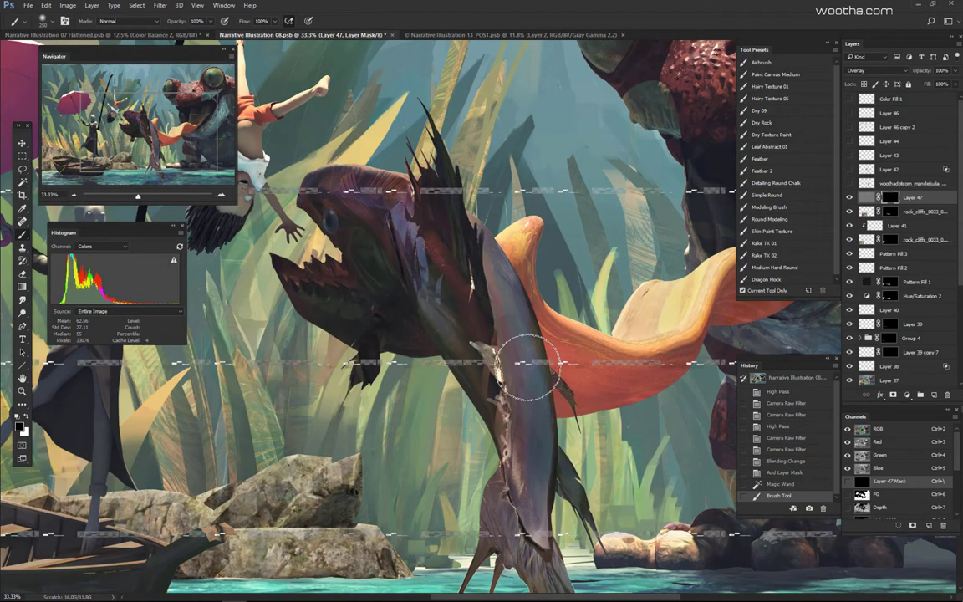
{"action": "key", "text": "]"}
{"action": "key", "text": "x"}
{"action": "mouse_move", "coordinate": [488, 251]}
{"action": "left_mouse_down"}
{"action": "mouse_move", "coordinate": [519, 462]}
{"action": "mouse_move", "coordinate": [521, 447]}
{"action": "left_mouse_up"}
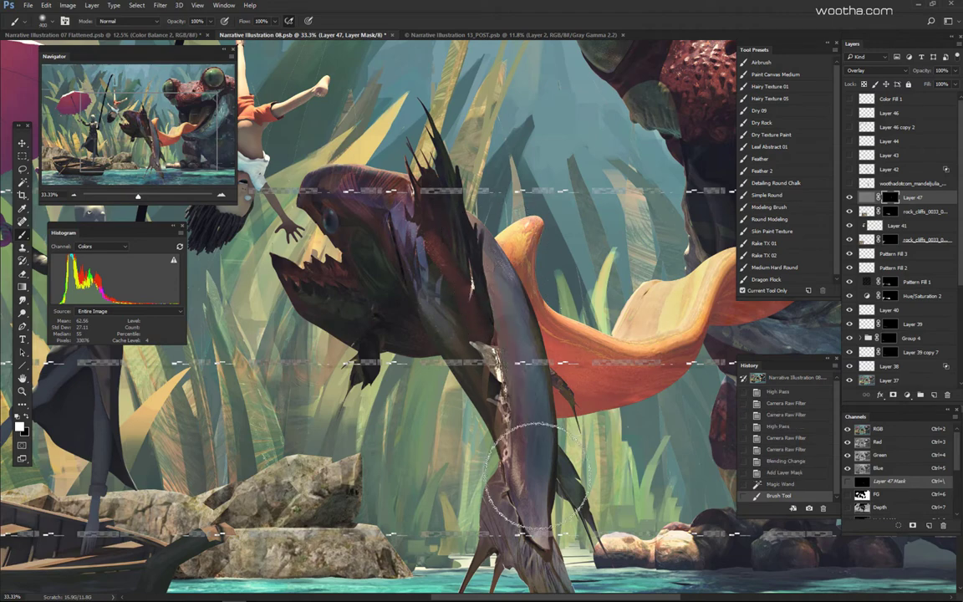
{"action": "scroll", "coordinate": [583, 374], "scroll_direction": "down", "scroll_amount": 3}
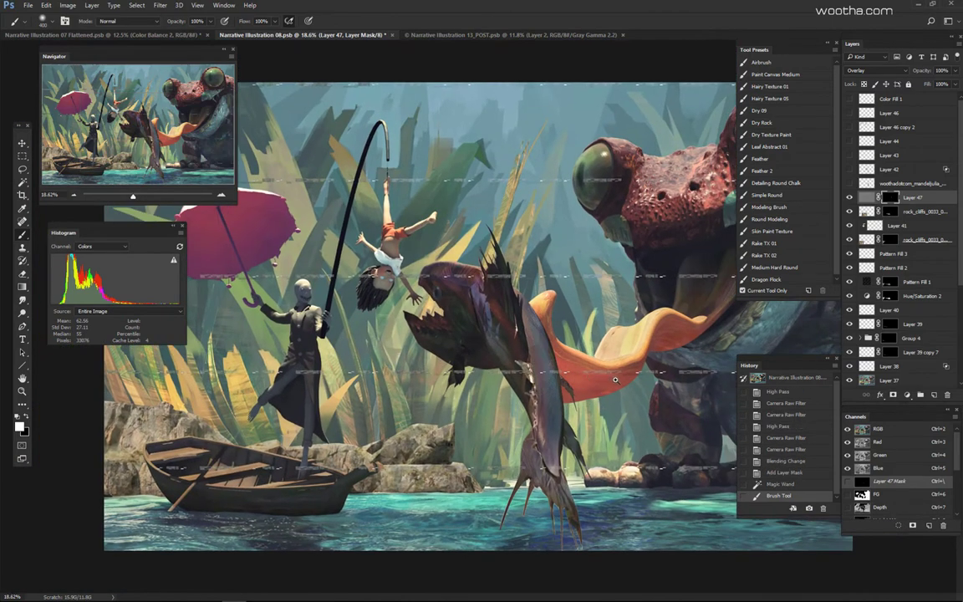
{"action": "scroll", "coordinate": [595, 383], "scroll_direction": "up", "scroll_amount": 3}
{"action": "key", "text": "alt+BackSpace"}
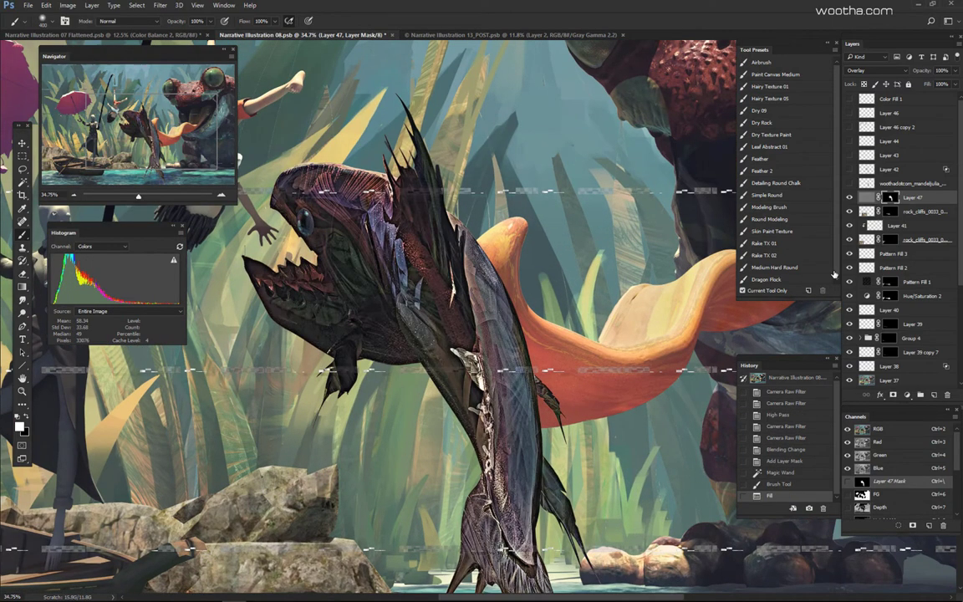
Step: Set Layer 47's Blend If so the sharpening skips dark tones, raising the underlying layer's black point to about 69
{"action": "double_click", "coordinate": [945, 200]}
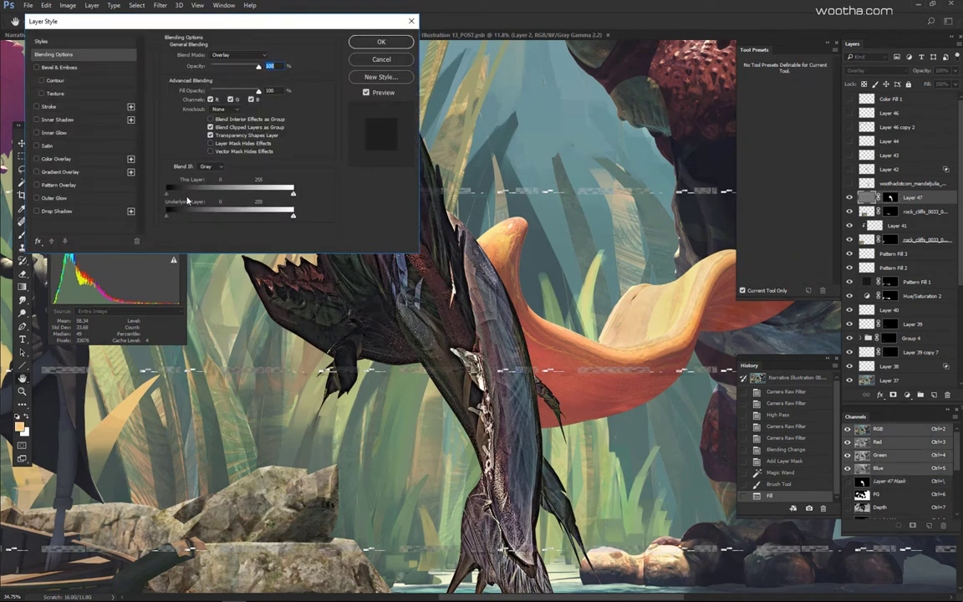
{"action": "left_click_drag", "start_coordinate": [166, 218], "coordinate": [200, 222]}
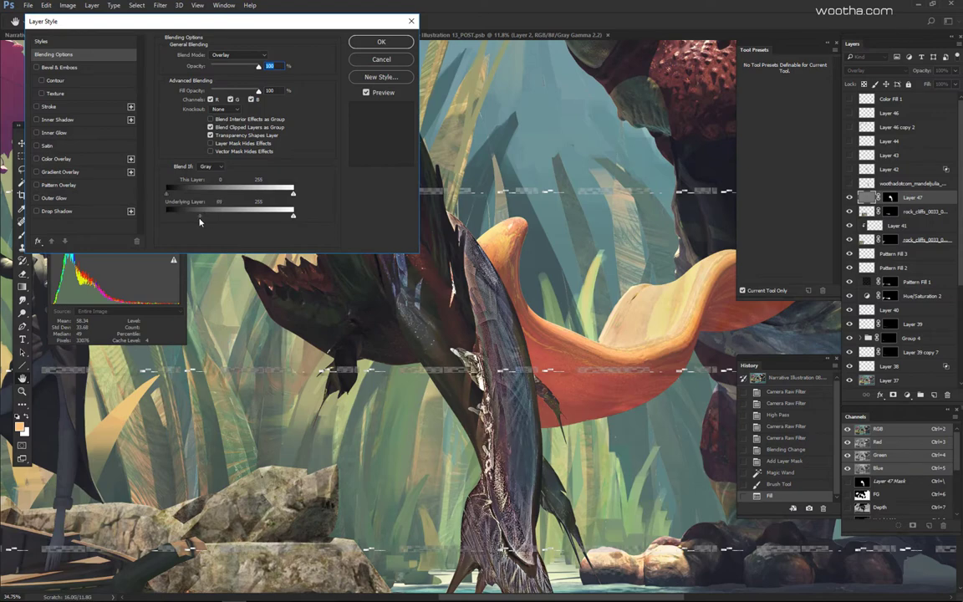
{"action": "left_click", "coordinate": [376, 47]}
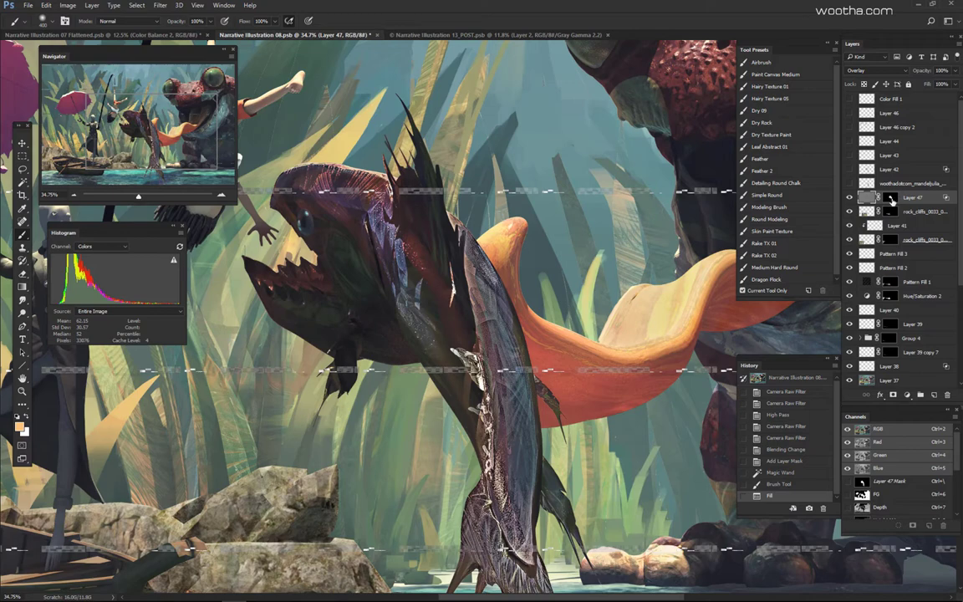
Step: View Layer 47's mask on its own, deselect, fill the mask with black, and brush the sharpening back onto the fish's lower body
{"action": "left_click", "coordinate": [890, 198]}
{"action": "left_click", "coordinate": [891, 199], "text": "alt"}
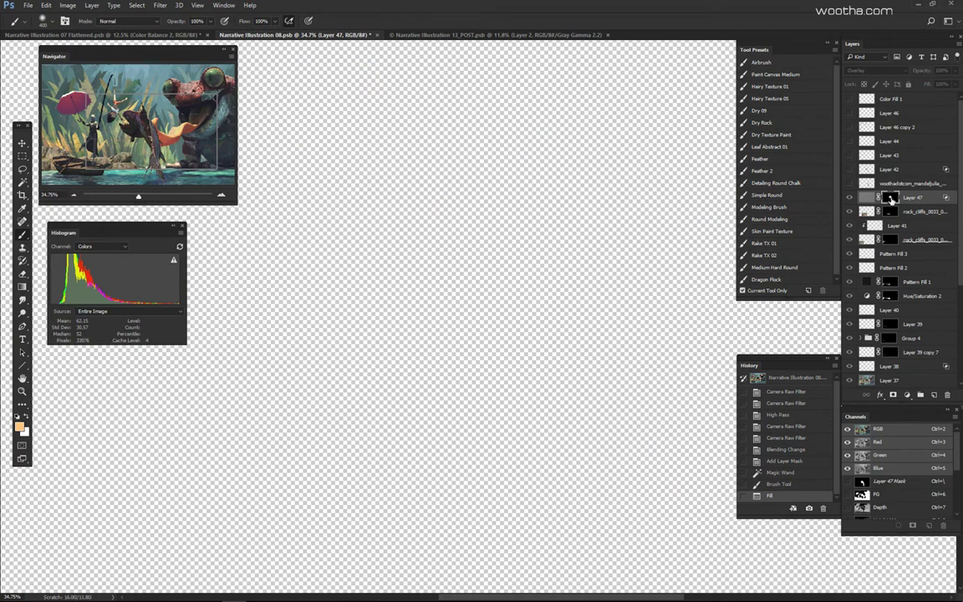
{"action": "left_click", "coordinate": [890, 198], "text": "alt"}
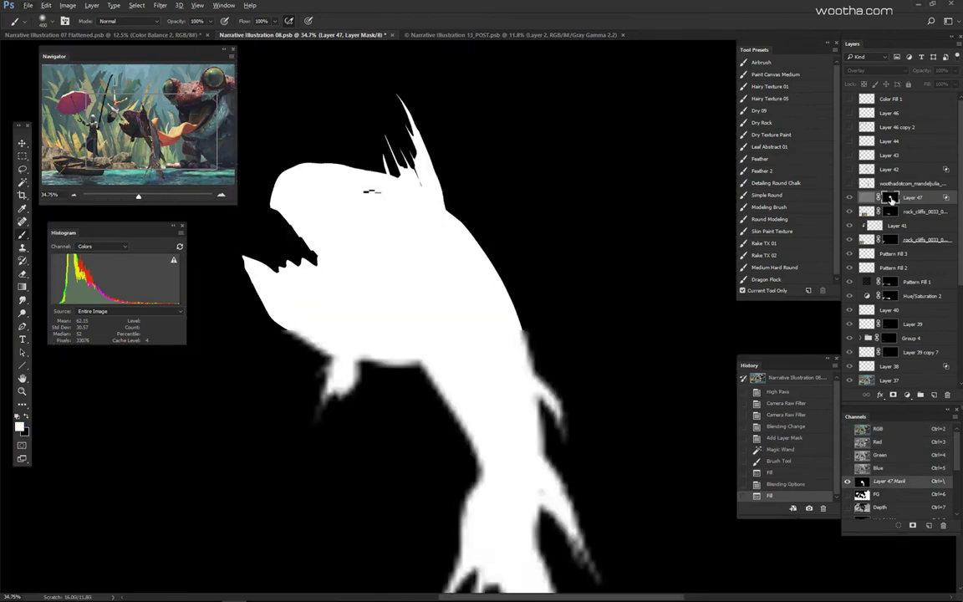
{"action": "key", "text": "ctrl+d"}
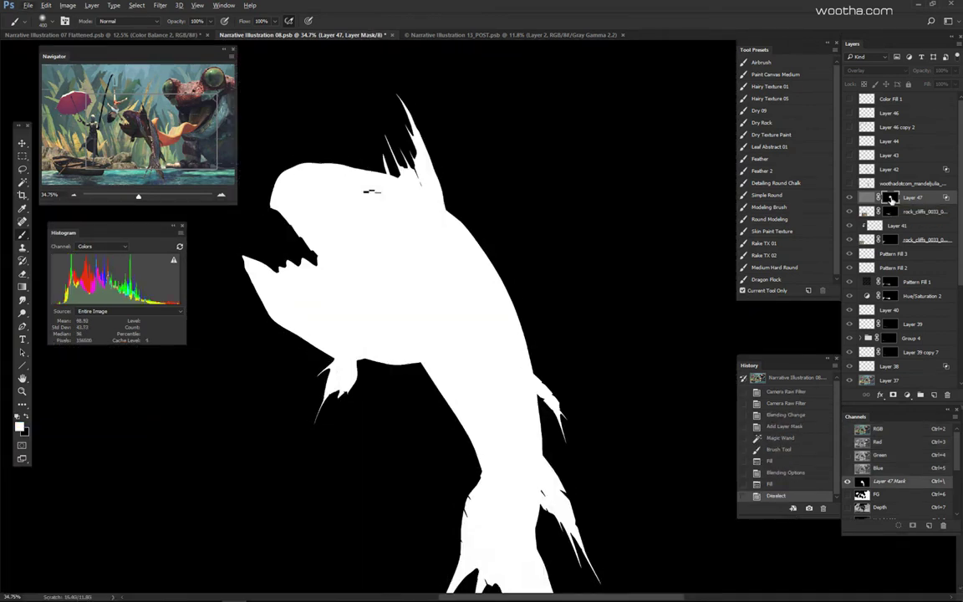
{"action": "key", "text": "ctrl+BackSpace"}
{"action": "left_click", "coordinate": [867, 199]}
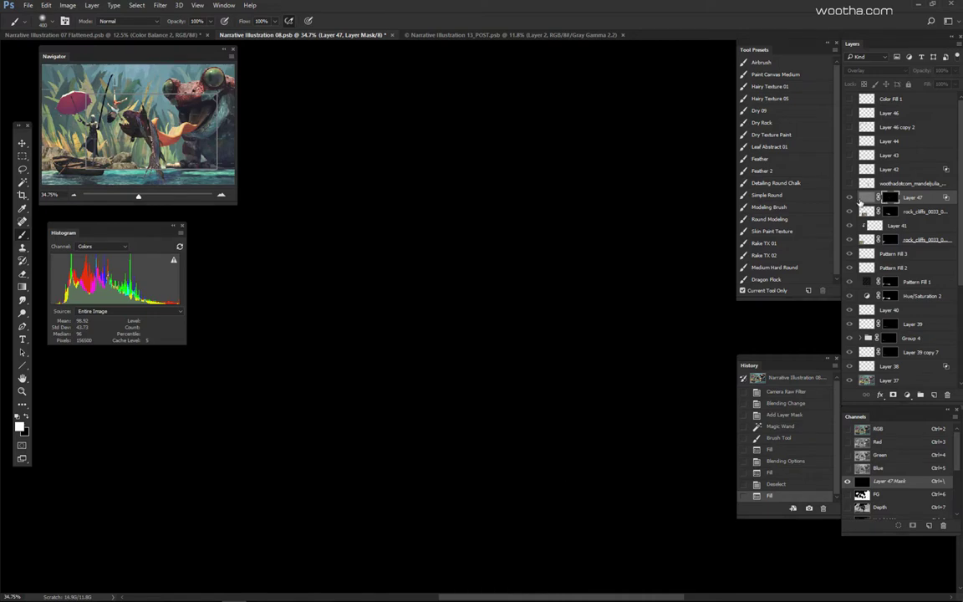
{"action": "left_click", "coordinate": [887, 199], "text": "alt"}
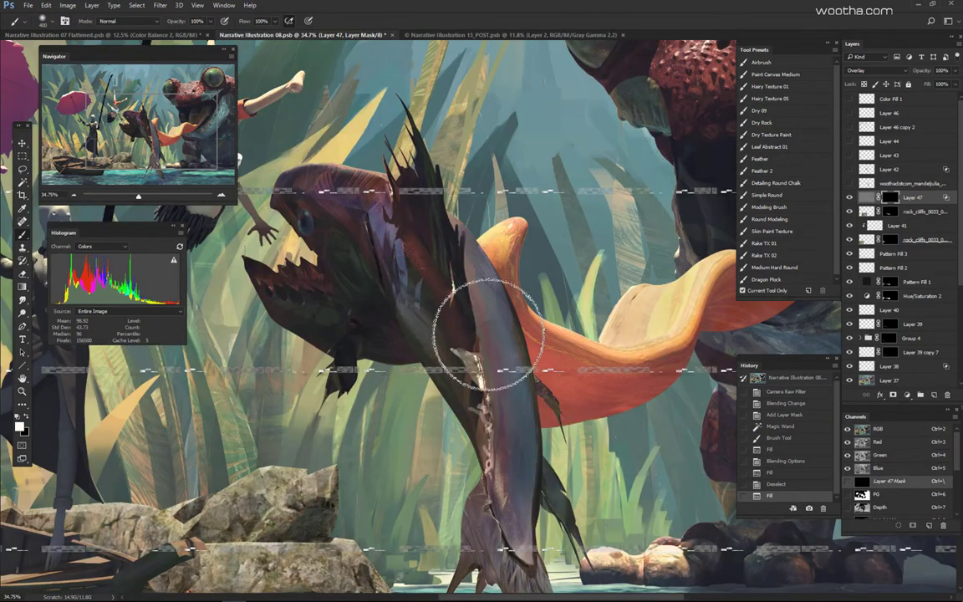
{"action": "left_click_drag", "start_coordinate": [508, 451], "coordinate": [515, 430]}
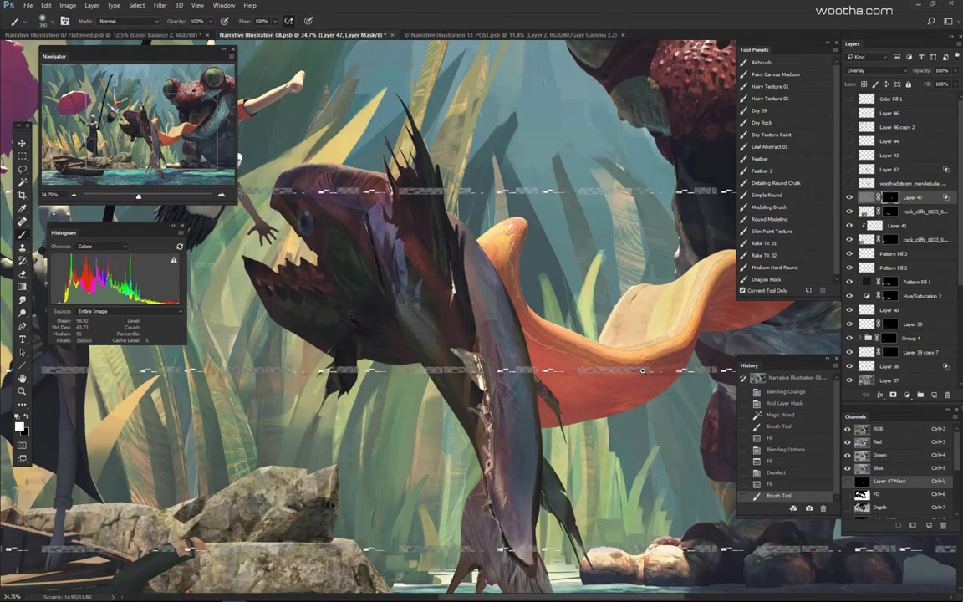
Step: Apply Layer 47's mask and delete the layer
{"action": "left_click_drag", "start_coordinate": [649, 375], "coordinate": [590, 374]}
{"action": "left_click", "coordinate": [948, 397]}
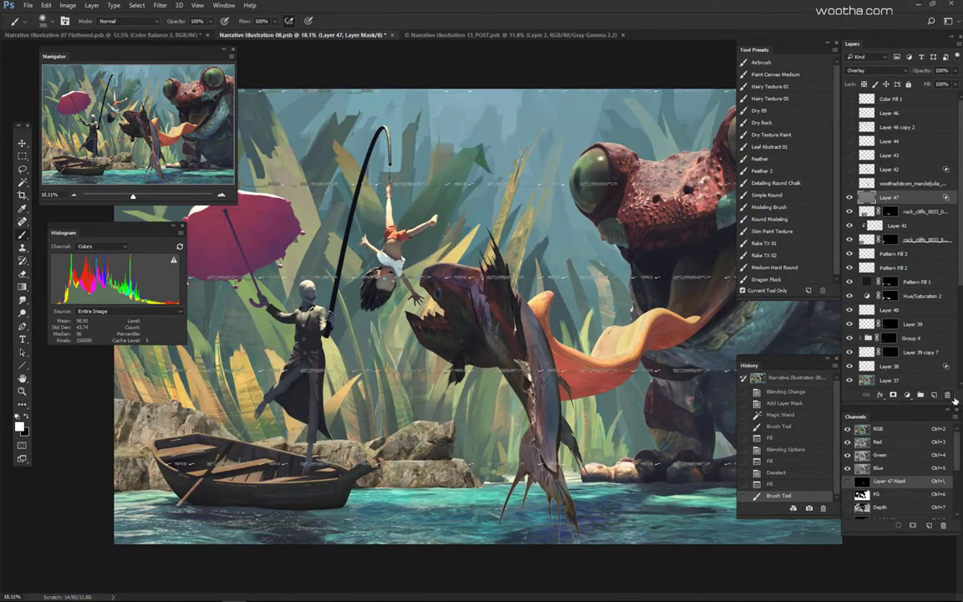
{"action": "left_click", "coordinate": [948, 397]}
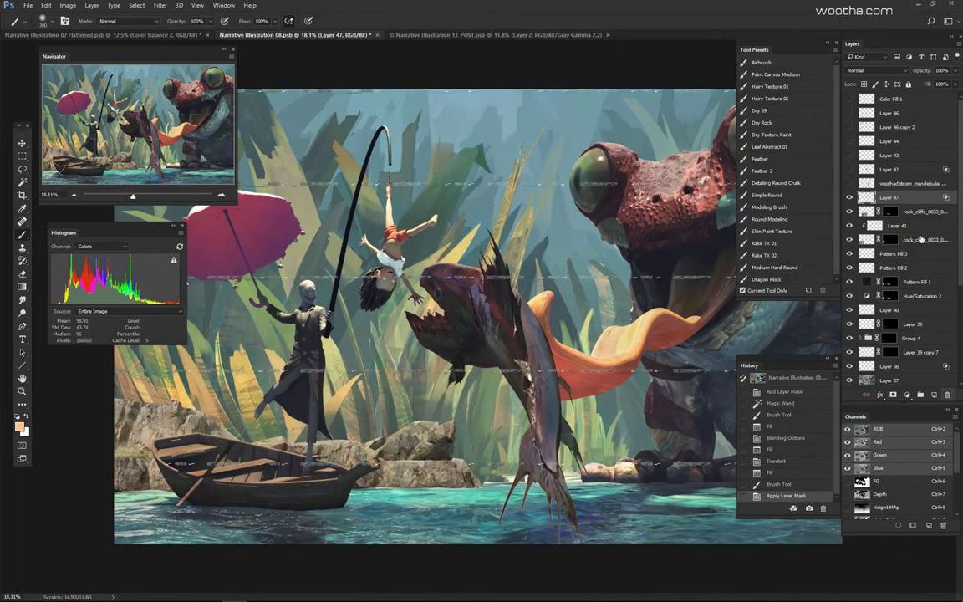
Step: Turn on the woothadotcom_mandeljulia layer and Layer 42, toggling each to compare the image with and without it
{"action": "left_click", "coordinate": [851, 185]}
{"action": "left_click", "coordinate": [850, 186]}
{"action": "left_click", "coordinate": [850, 188]}
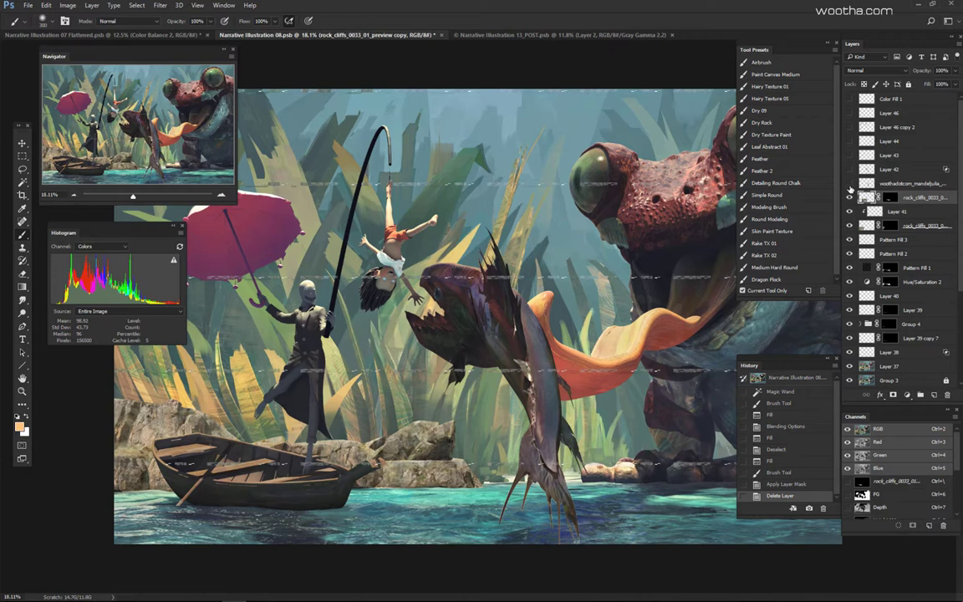
{"action": "left_click", "coordinate": [850, 190]}
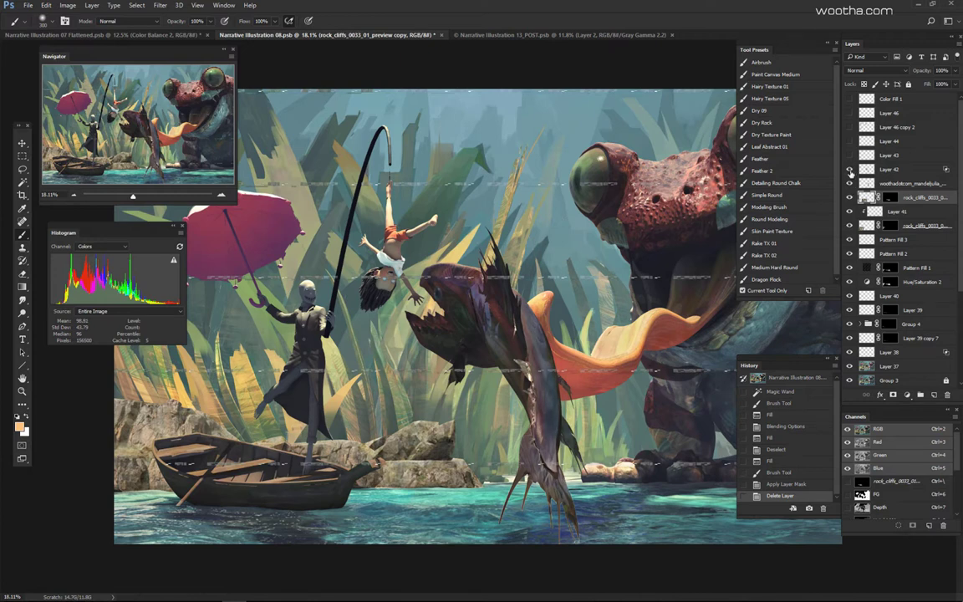
{"action": "left_click", "coordinate": [851, 171]}
{"action": "left_click", "coordinate": [852, 173]}
{"action": "left_click", "coordinate": [852, 172]}
{"action": "left_click", "coordinate": [888, 170]}
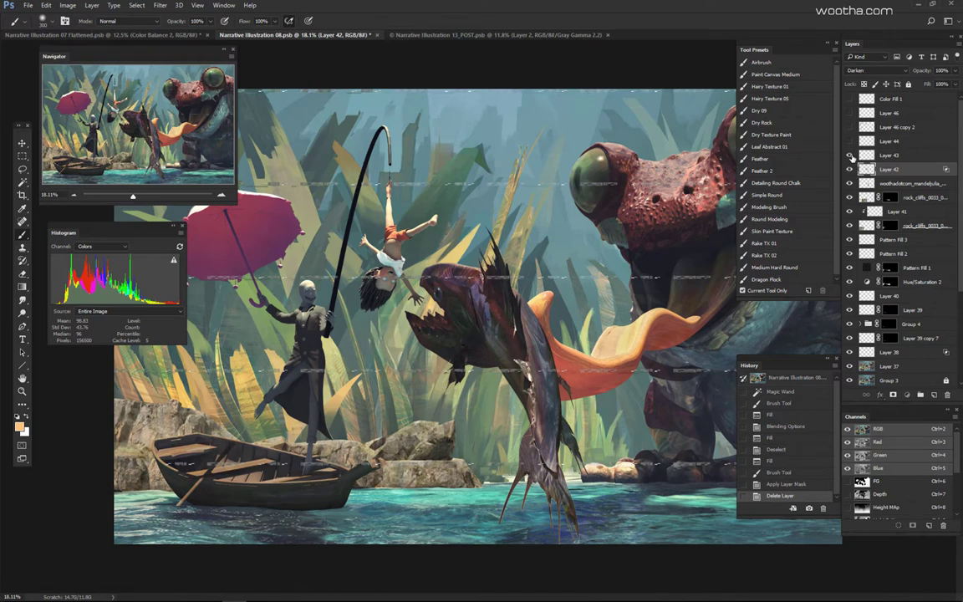
Step: Toggle Layer 43 on and off to compare its darkening effect, and leave it visible
{"action": "left_click", "coordinate": [851, 157]}
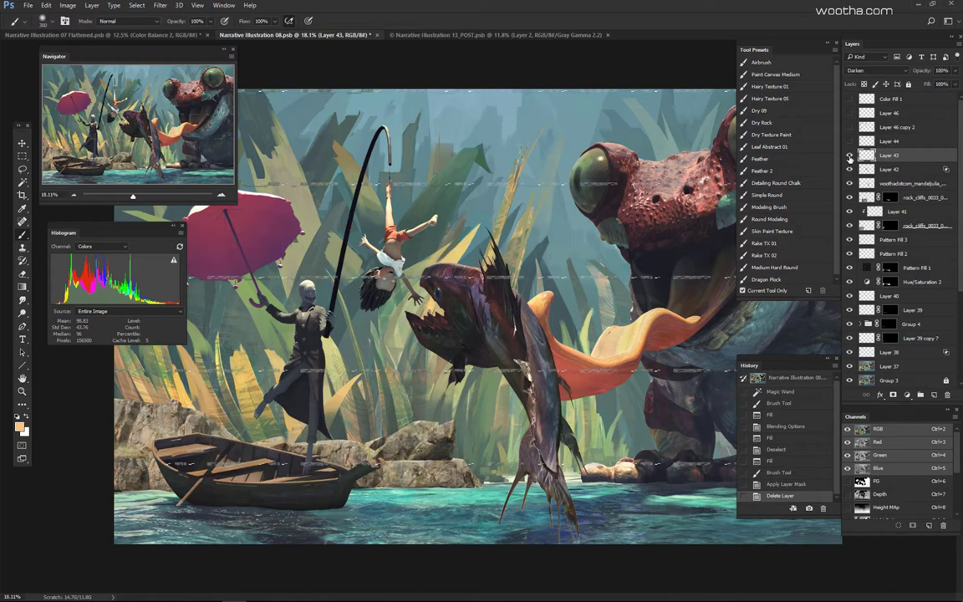
{"action": "left_click", "coordinate": [850, 155]}
{"action": "left_click", "coordinate": [850, 156]}
{"action": "left_click", "coordinate": [849, 156]}
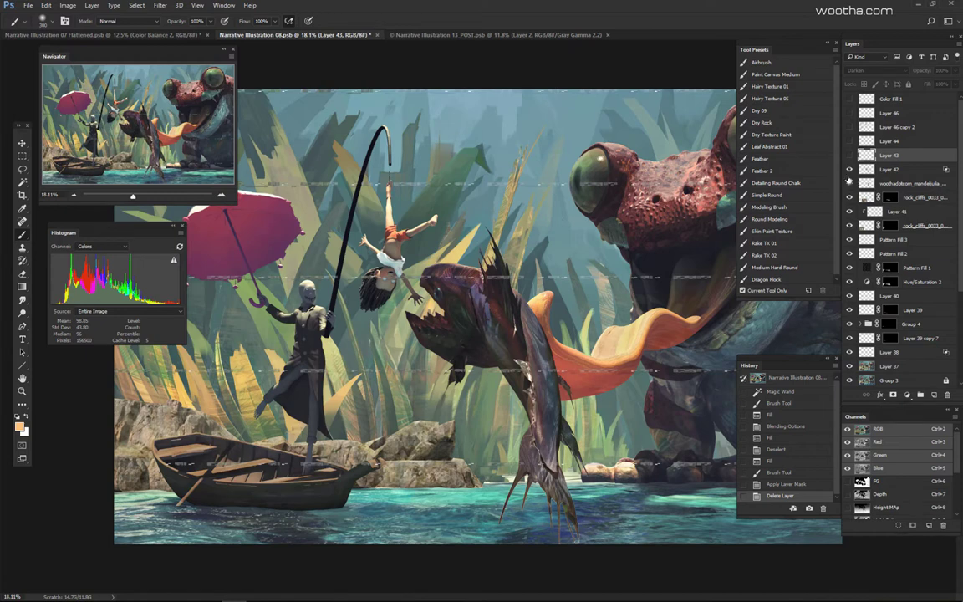
{"action": "left_click", "coordinate": [849, 156]}
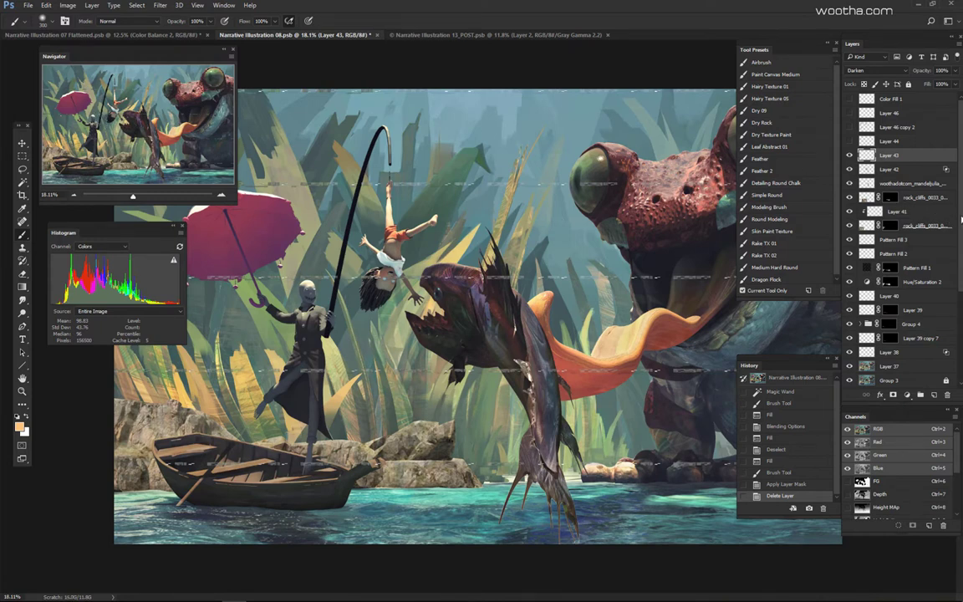
Step: Show Layer 46 copy 2 and compare the illustration with Layer 46 on and off
{"action": "left_click", "coordinate": [850, 127]}
{"action": "left_click", "coordinate": [851, 113]}
{"action": "left_click", "coordinate": [850, 113]}
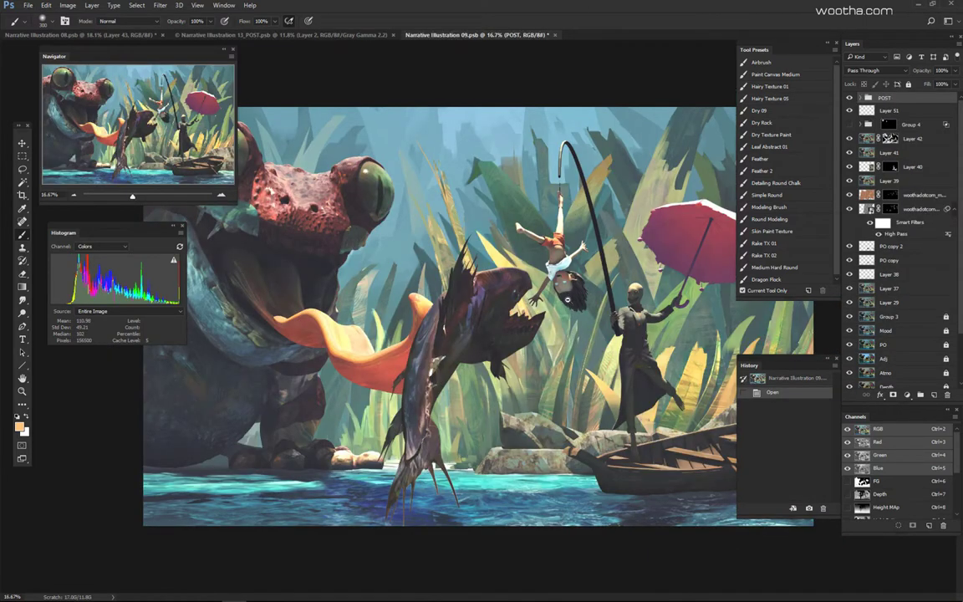
Step: Delete all hidden layers from the Narrative Illustration 09 document
{"action": "key", "text": "ctrl+minus"}
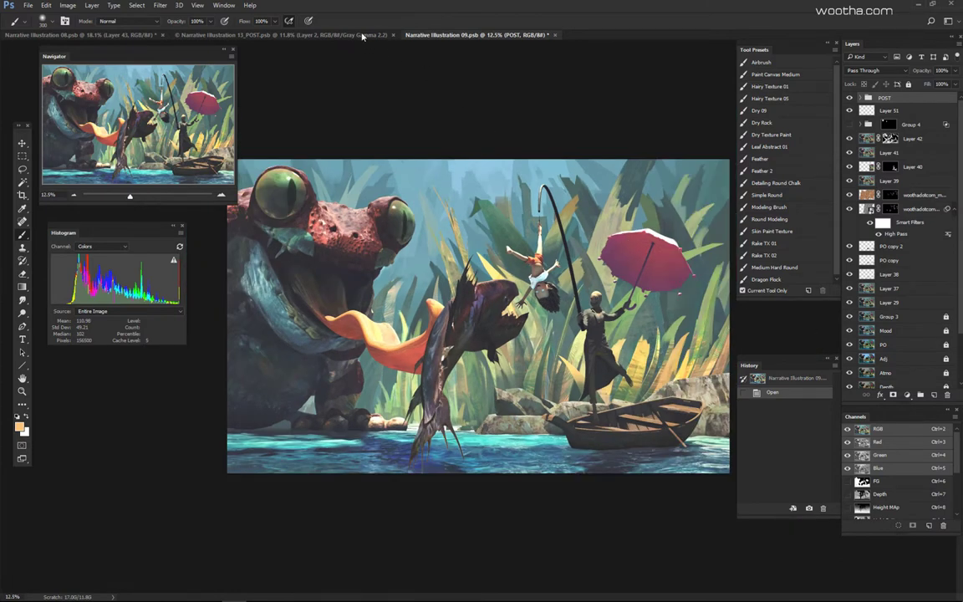
{"action": "left_click", "coordinate": [363, 36]}
{"action": "left_click", "coordinate": [446, 37]}
{"action": "left_click", "coordinate": [958, 46]}
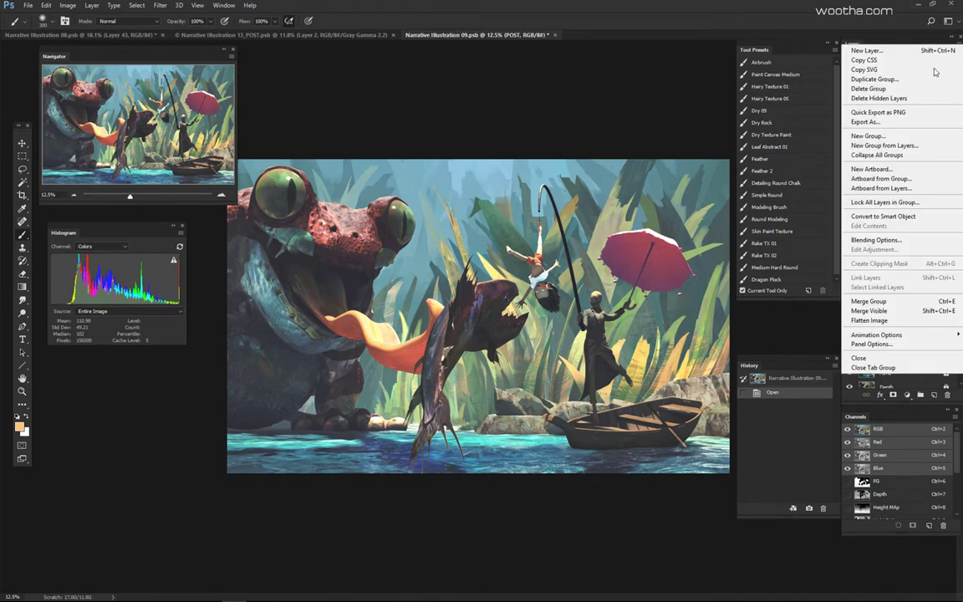
{"action": "left_click", "coordinate": [903, 100]}
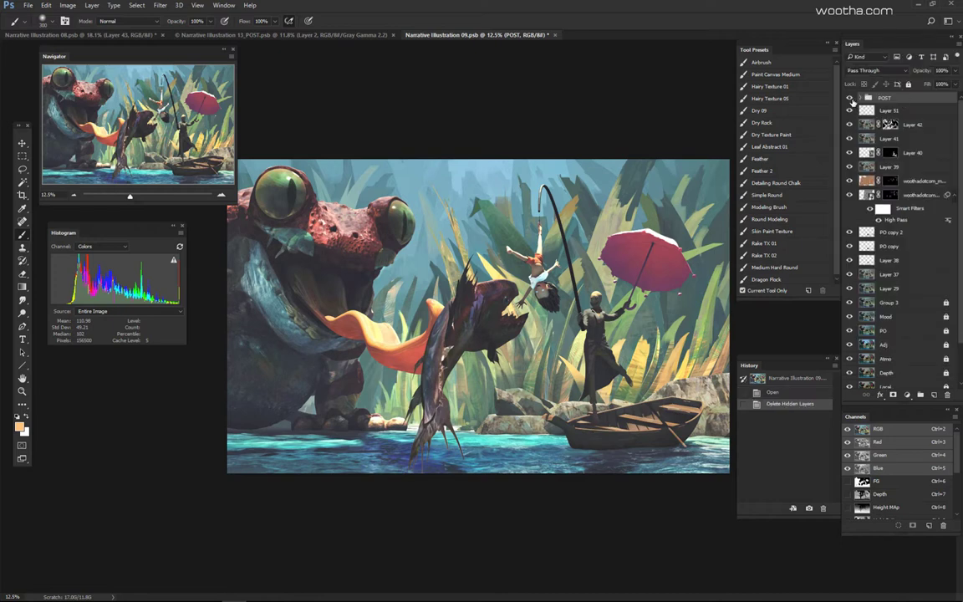
Step: Hide every layer from the POST group down to Layer 38, and compare the image with the Narrative Illustration 08 document
{"action": "left_click_drag", "start_coordinate": [851, 102], "coordinate": [850, 201]}
{"action": "left_click_drag", "start_coordinate": [851, 247], "coordinate": [846, 260]}
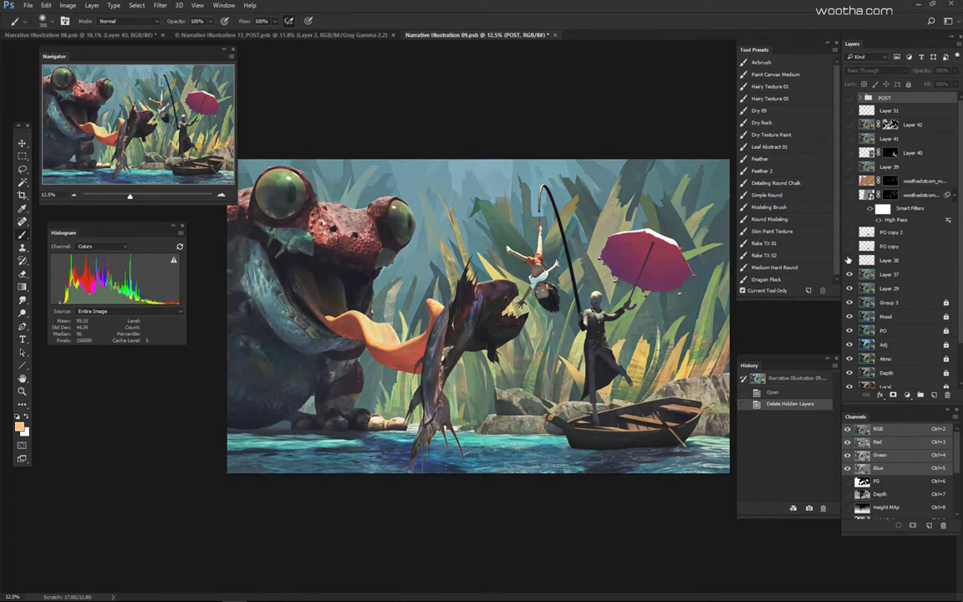
{"action": "left_click", "coordinate": [117, 36]}
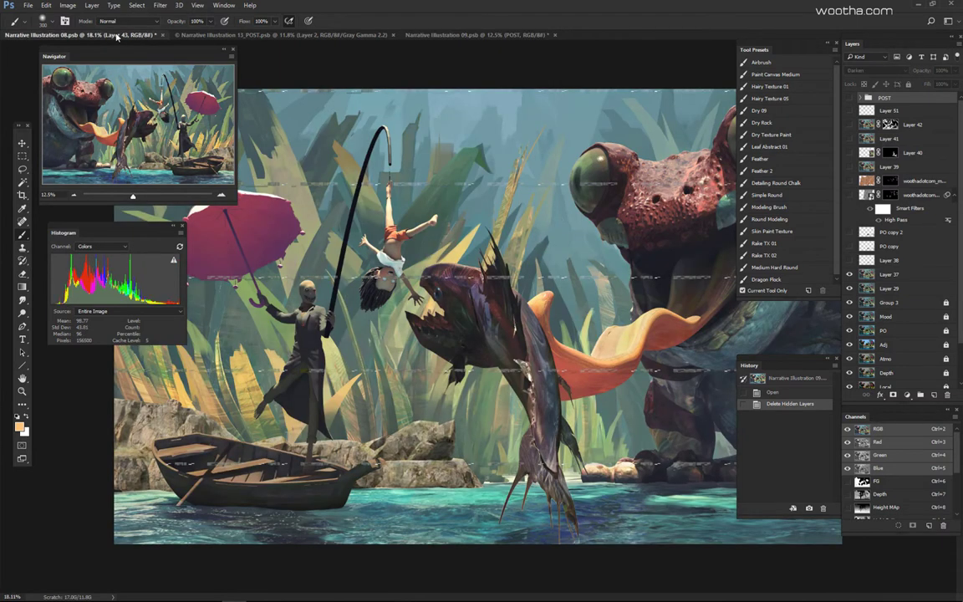
{"action": "left_click", "coordinate": [456, 38]}
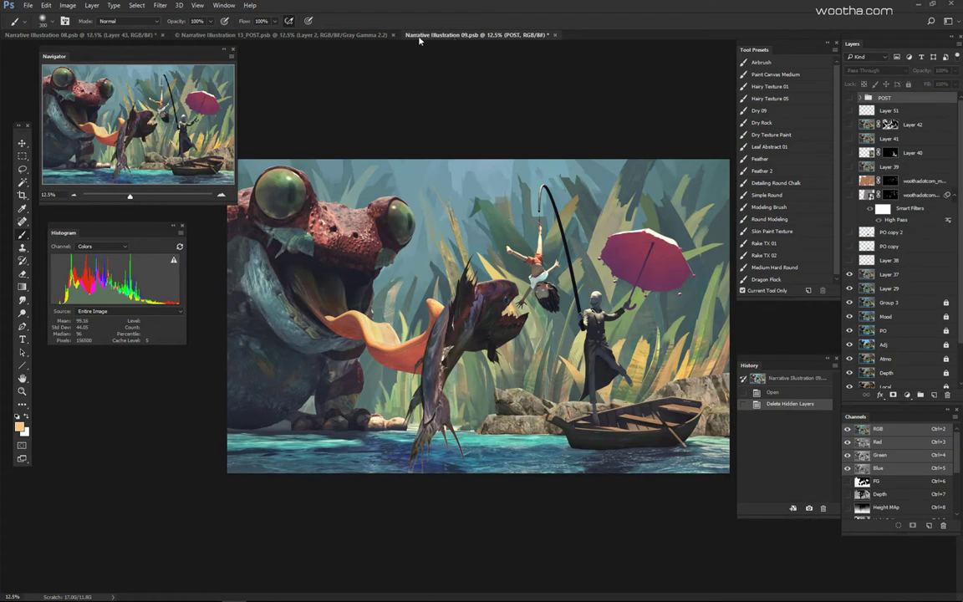
{"action": "left_click", "coordinate": [94, 36]}
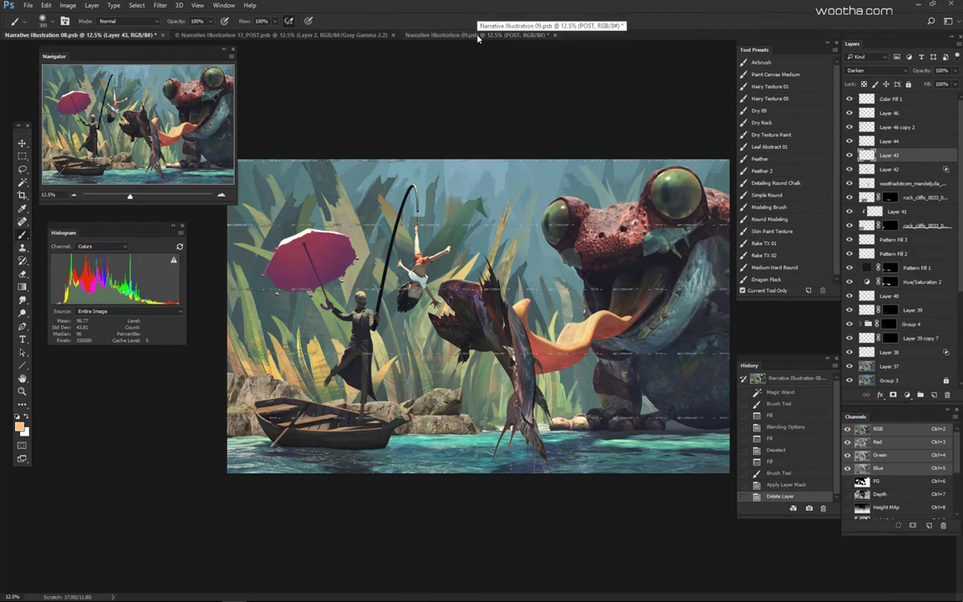
Step: Place the Narrative Illustration 09 document directly after Narrative Illustration 08, and switch between the two to compare them
{"action": "left_click_drag", "start_coordinate": [479, 37], "coordinate": [318, 36]}
{"action": "left_click_drag", "start_coordinate": [444, 36], "coordinate": [248, 36]}
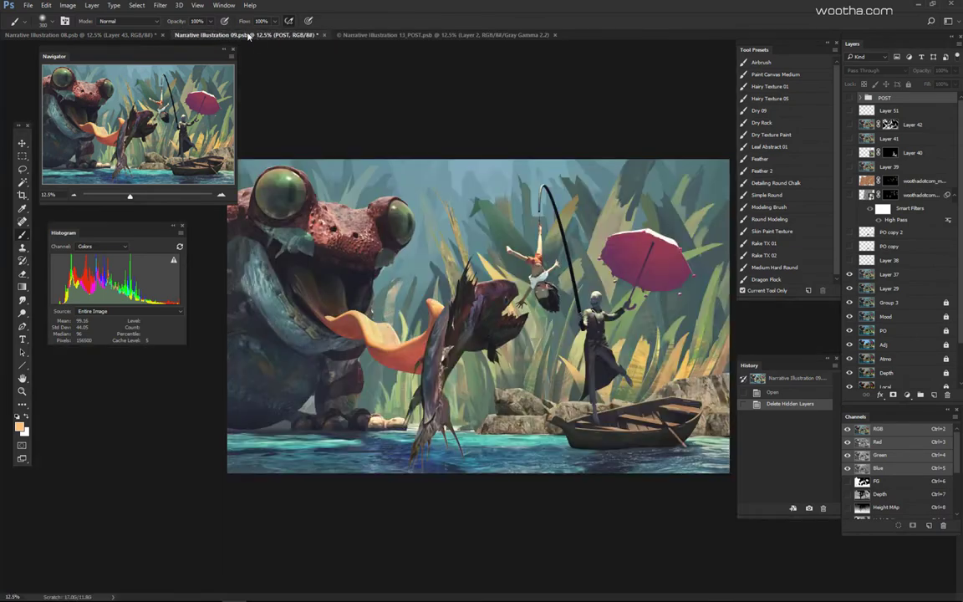
{"action": "left_click", "coordinate": [126, 36]}
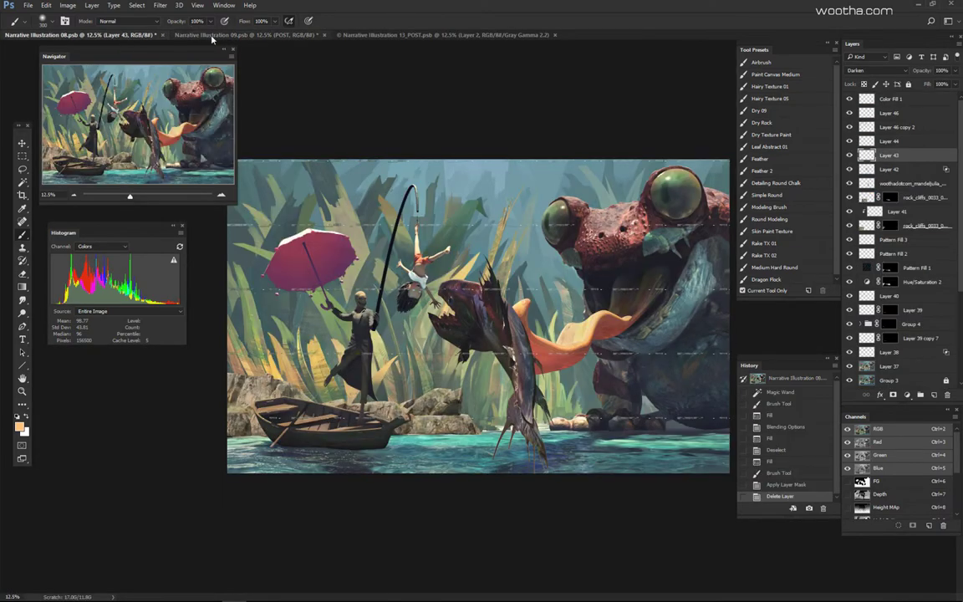
{"action": "left_click", "coordinate": [214, 36]}
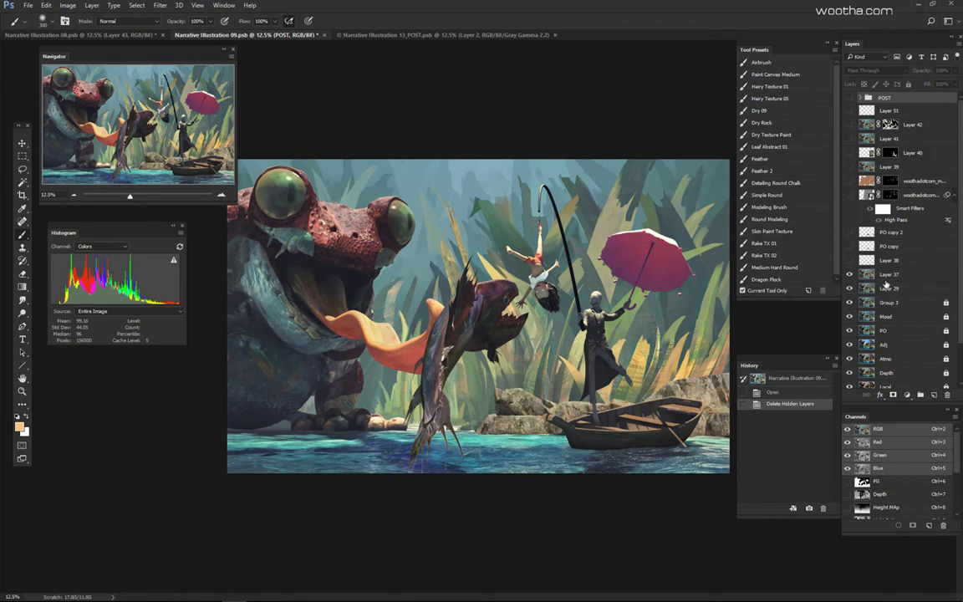
Step: Select Layer 37, look through the layer stack around it, and compare the image with Layer 38 on and off
{"action": "left_click", "coordinate": [887, 277]}
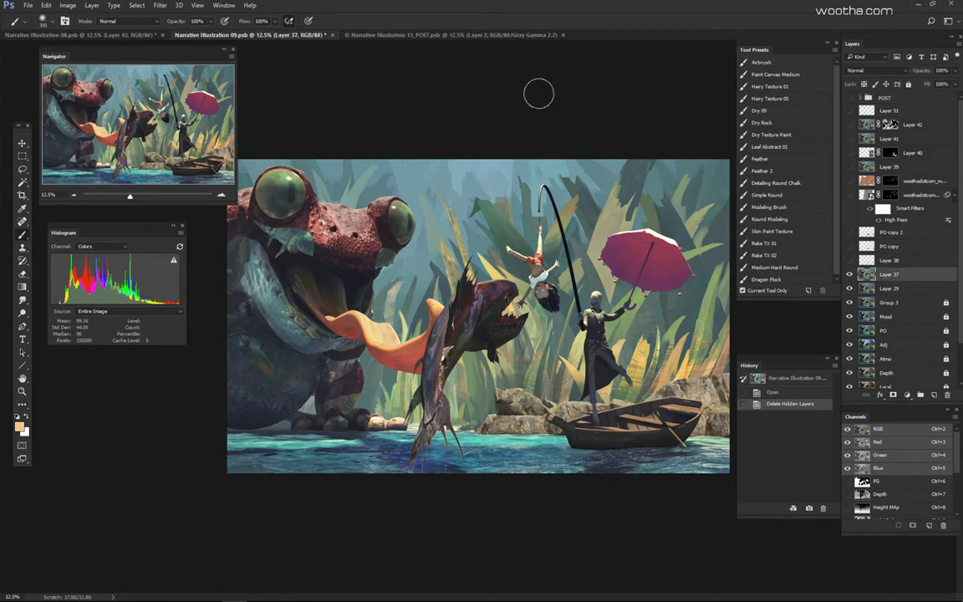
{"action": "scroll", "coordinate": [960, 297], "scroll_direction": "down", "scroll_amount": 2}
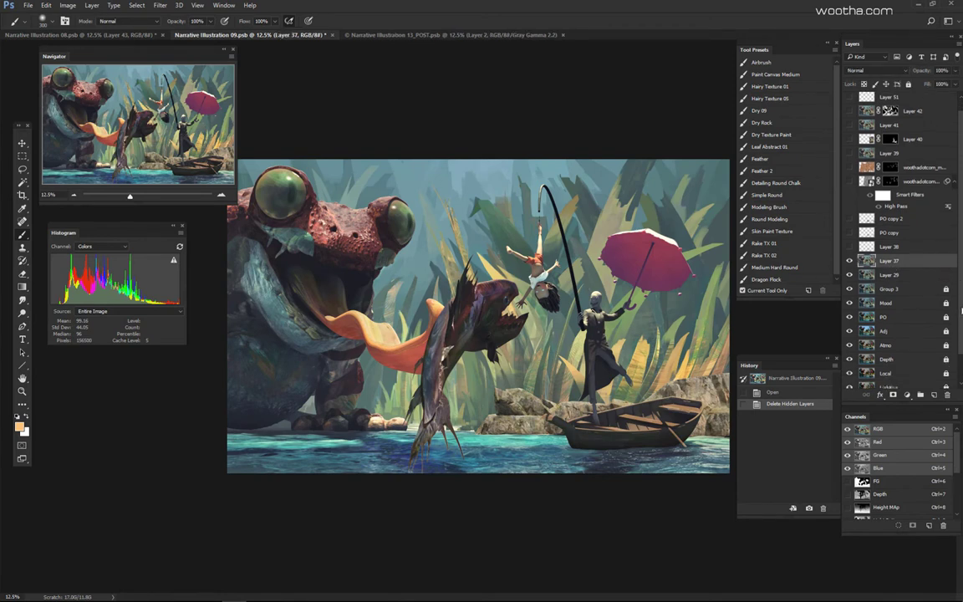
{"action": "scroll", "coordinate": [961, 311], "scroll_direction": "up", "scroll_amount": 1}
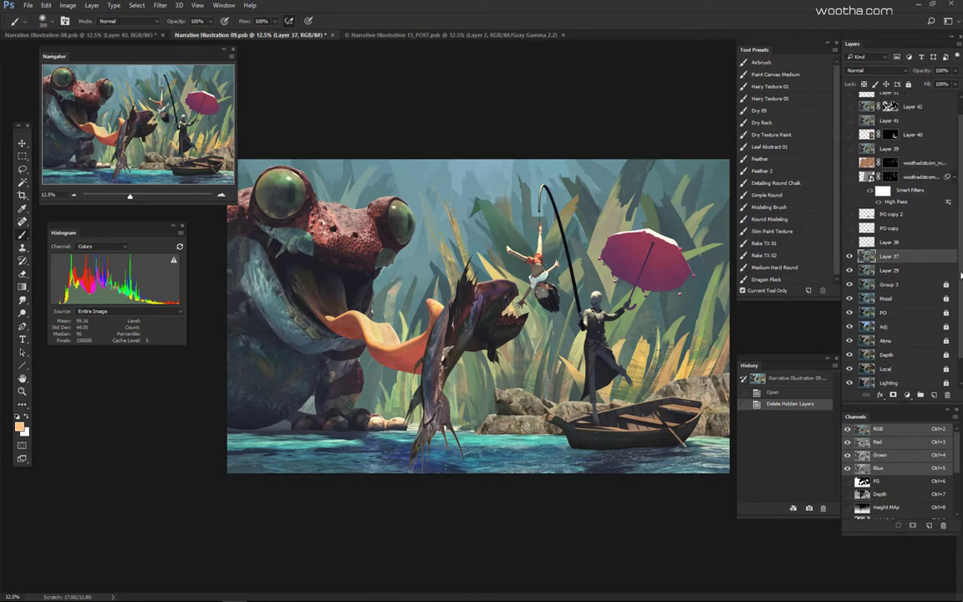
{"action": "scroll", "coordinate": [862, 249], "scroll_direction": "down", "scroll_amount": 1}
{"action": "scroll", "coordinate": [861, 249], "scroll_direction": "up", "scroll_amount": 2}
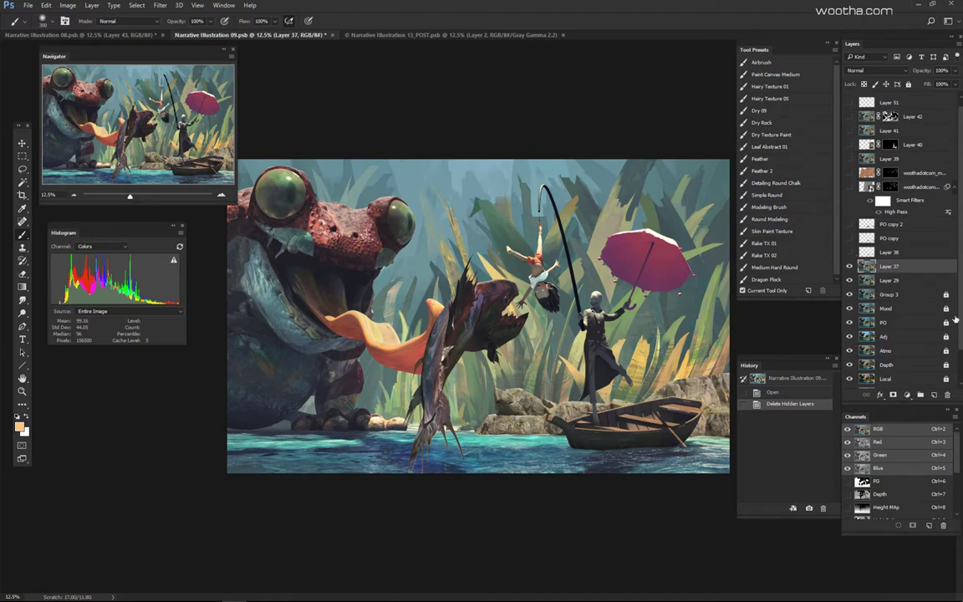
{"action": "scroll", "coordinate": [953, 301], "scroll_direction": "up", "scroll_amount": 1}
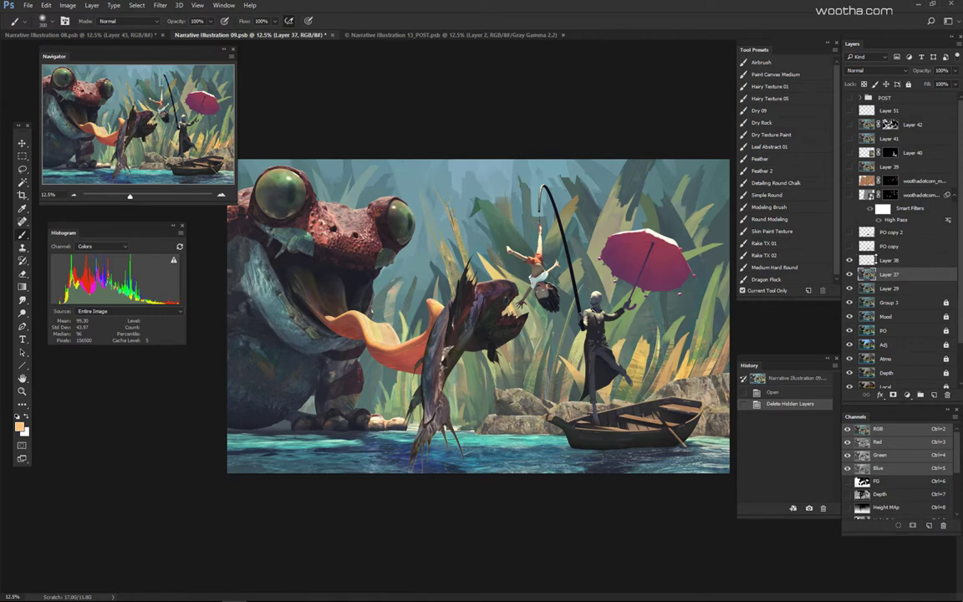
{"action": "left_click", "coordinate": [849, 259]}
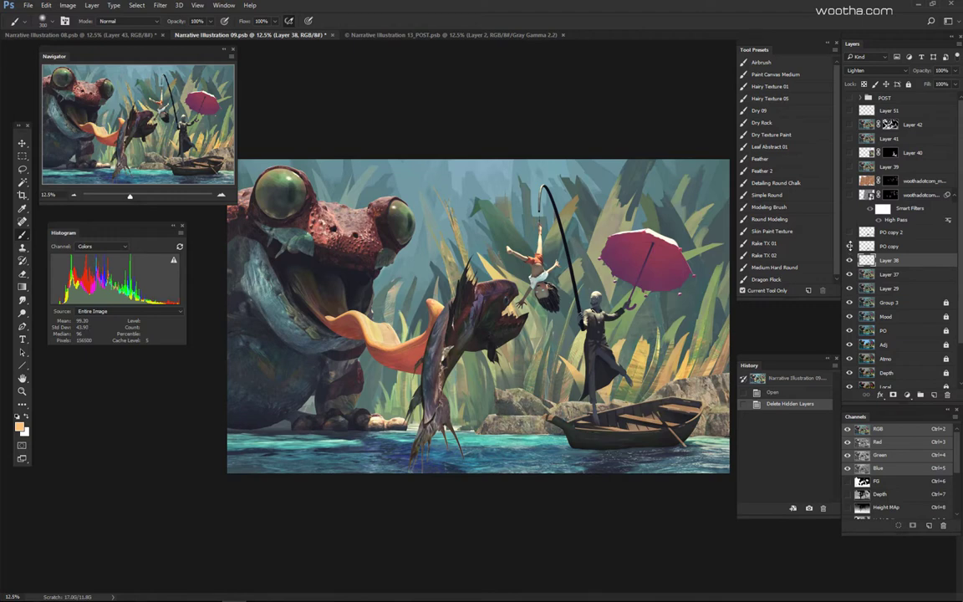
Step: Select the PO copy layer and toggle its visibility several times to compare its effect, leaving it visible
{"action": "left_click", "coordinate": [898, 247]}
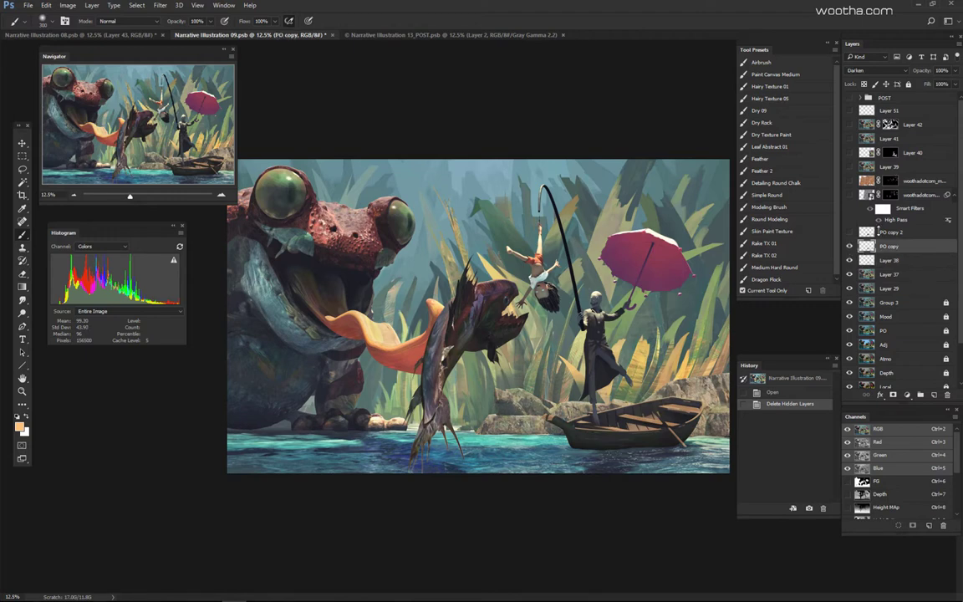
{"action": "left_click", "coordinate": [850, 246]}
{"action": "left_click", "coordinate": [849, 246]}
{"action": "left_click", "coordinate": [850, 246]}
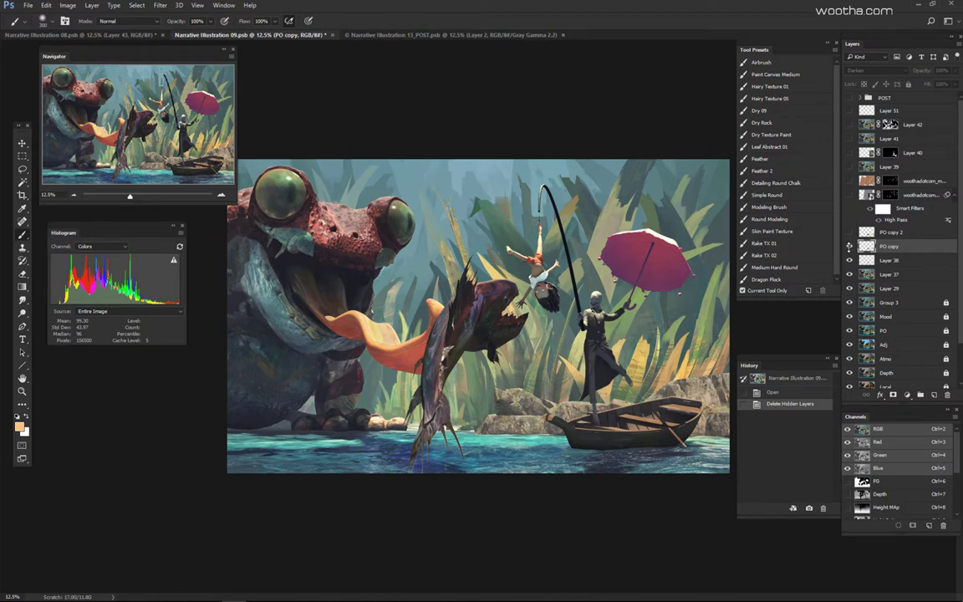
{"action": "left_click", "coordinate": [849, 247]}
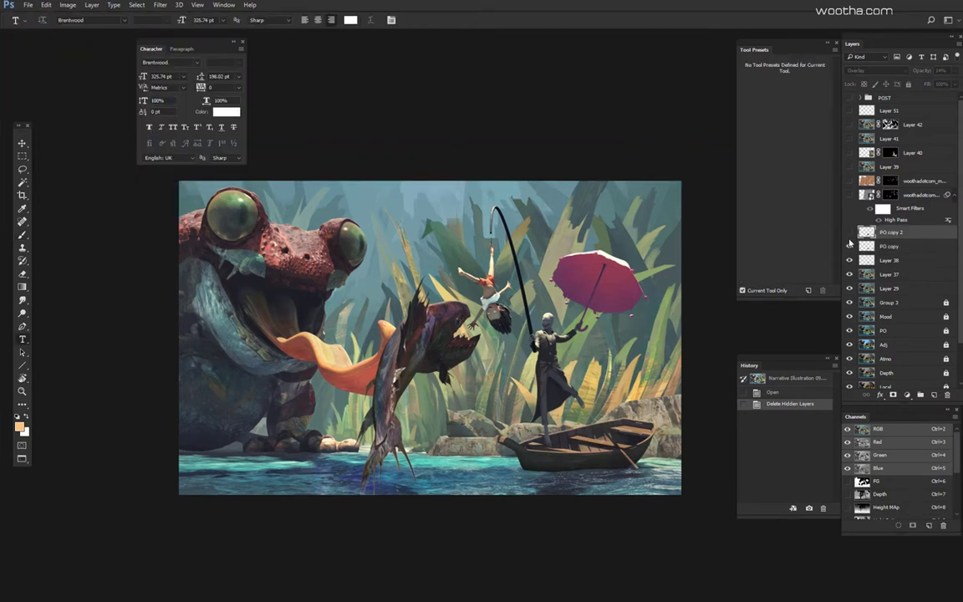
Step: Show the PO copy 2 layer, both masked woothadotcom layers and Layer 39, and select Layer 39
{"action": "left_click", "coordinate": [849, 233]}
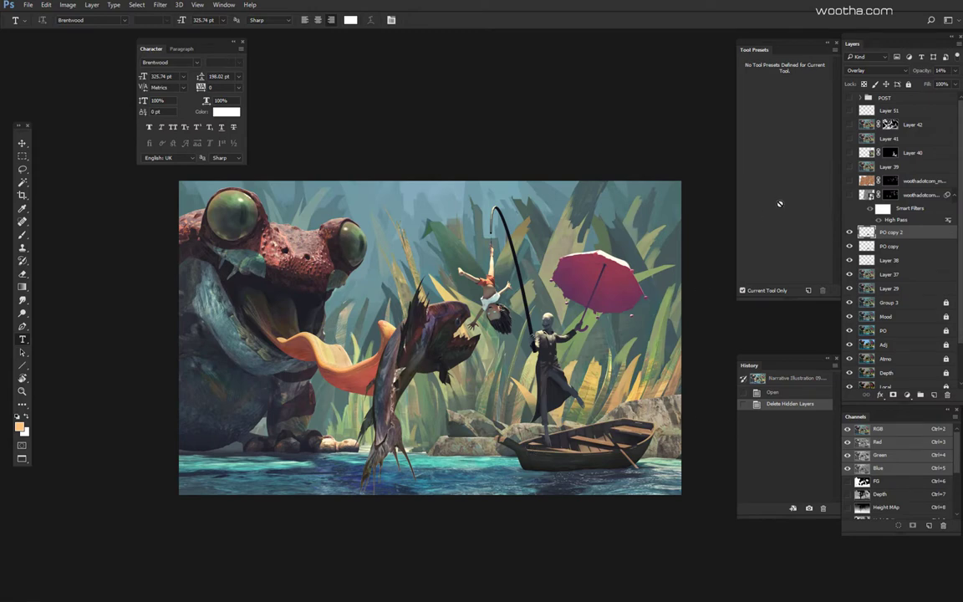
{"action": "left_click", "coordinate": [850, 195]}
{"action": "left_click", "coordinate": [850, 181]}
{"action": "left_click", "coordinate": [895, 167]}
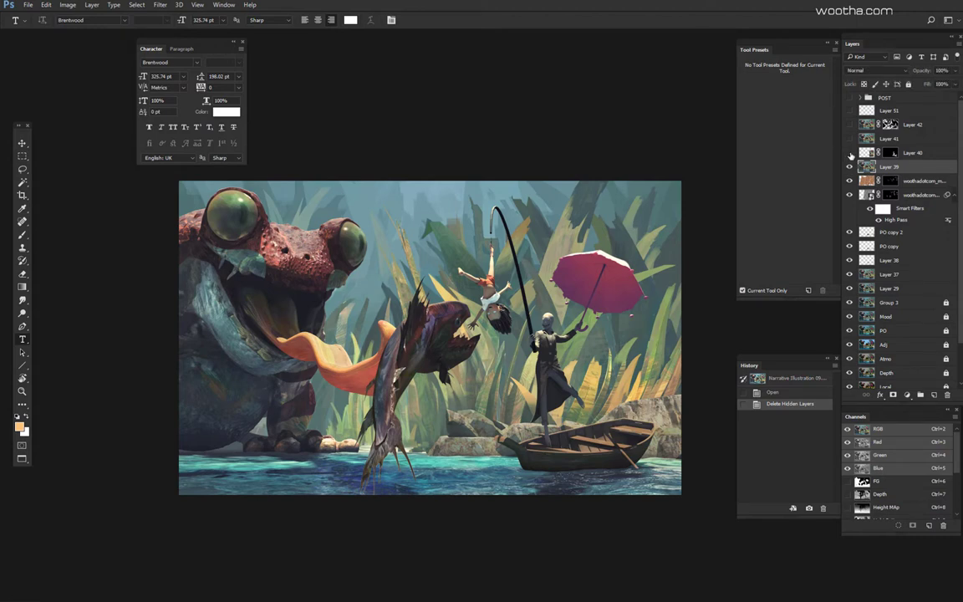
Step: Select Layer 40 and toggle it on and off to compare its masked effect on the image, leaving it visible
{"action": "left_click", "coordinate": [849, 153]}
{"action": "left_click", "coordinate": [850, 153]}
{"action": "left_click", "coordinate": [850, 153]}
{"action": "left_click", "coordinate": [888, 155]}
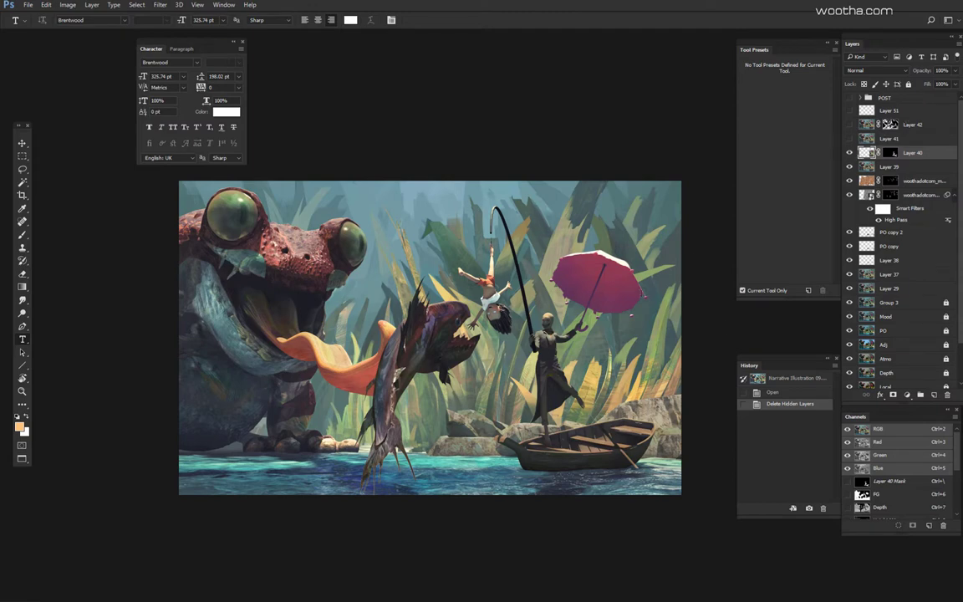
{"action": "left_click", "coordinate": [850, 153]}
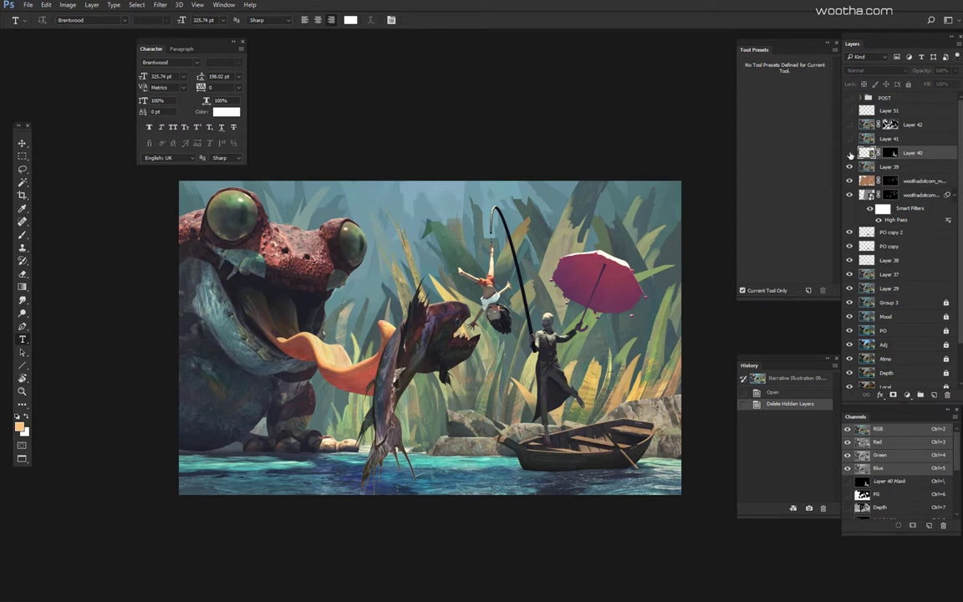
{"action": "left_click", "coordinate": [849, 153]}
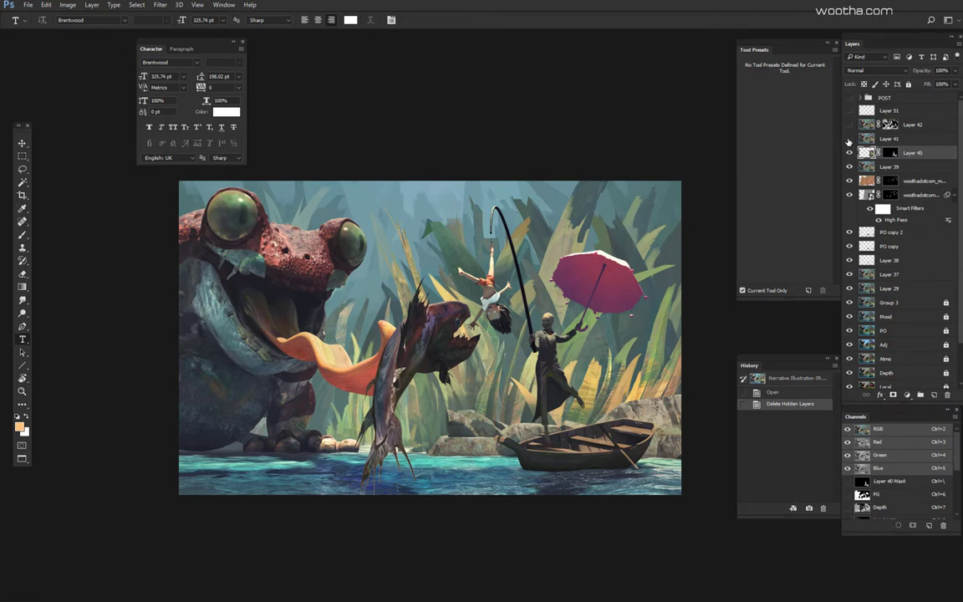
Step: Select Layer 41 with it visible, and compare the image with Layer 42 on and off, leaving Layer 42 hidden
{"action": "left_click", "coordinate": [897, 140]}
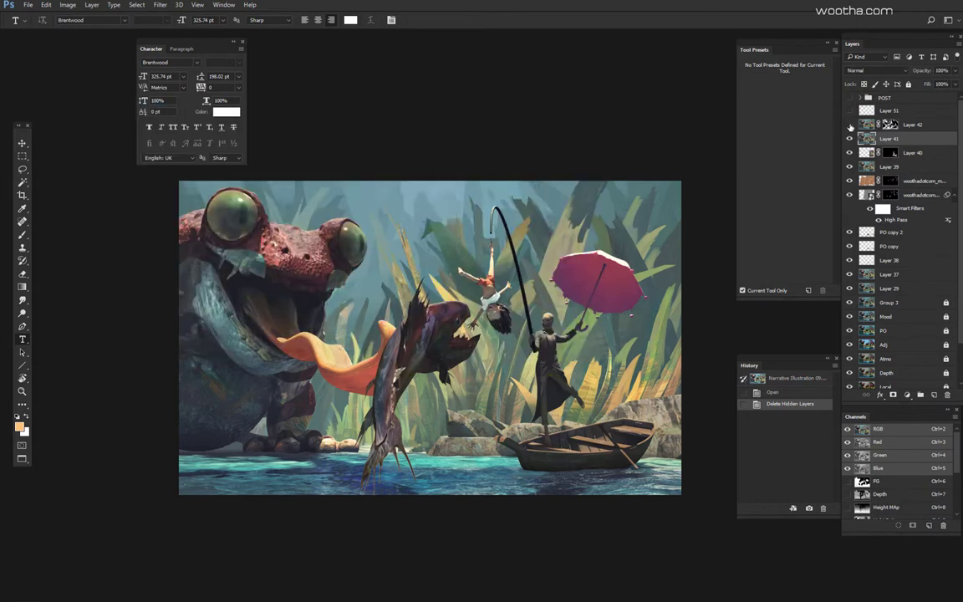
{"action": "left_click", "coordinate": [922, 125]}
{"action": "left_click", "coordinate": [848, 126]}
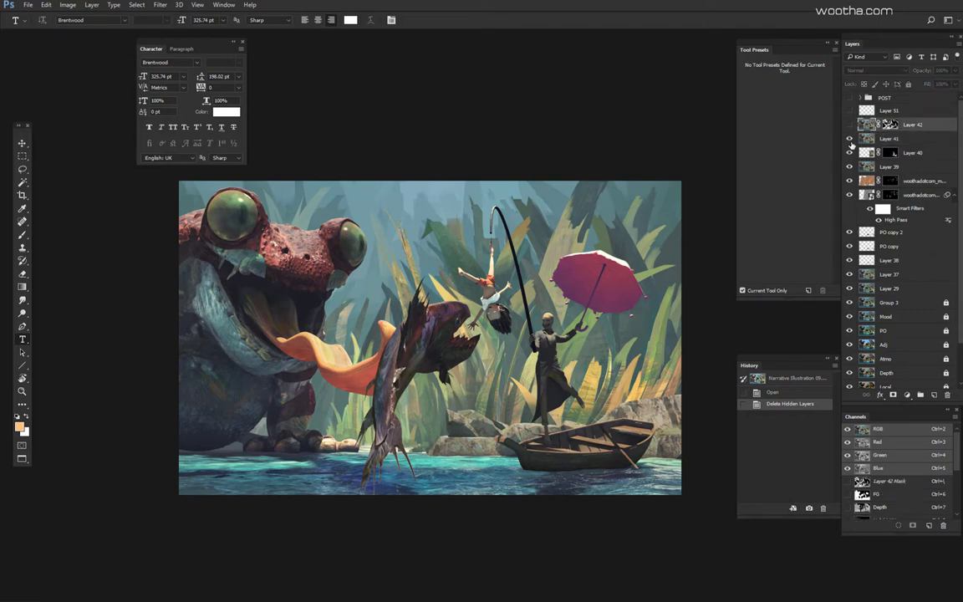
Step: Hide Layers 41 and 40, and toggle Layer 39 to compare its effect up close on the fish and the frog's tongue
{"action": "scroll", "coordinate": [359, 338], "scroll_direction": "up", "scroll_amount": 3}
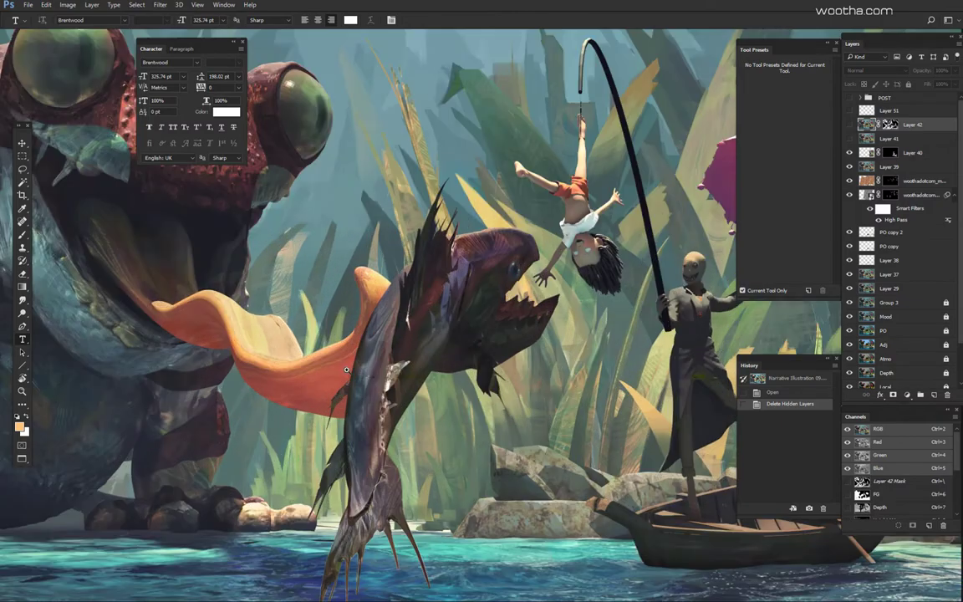
{"action": "scroll", "coordinate": [333, 361], "scroll_direction": "up", "scroll_amount": 2}
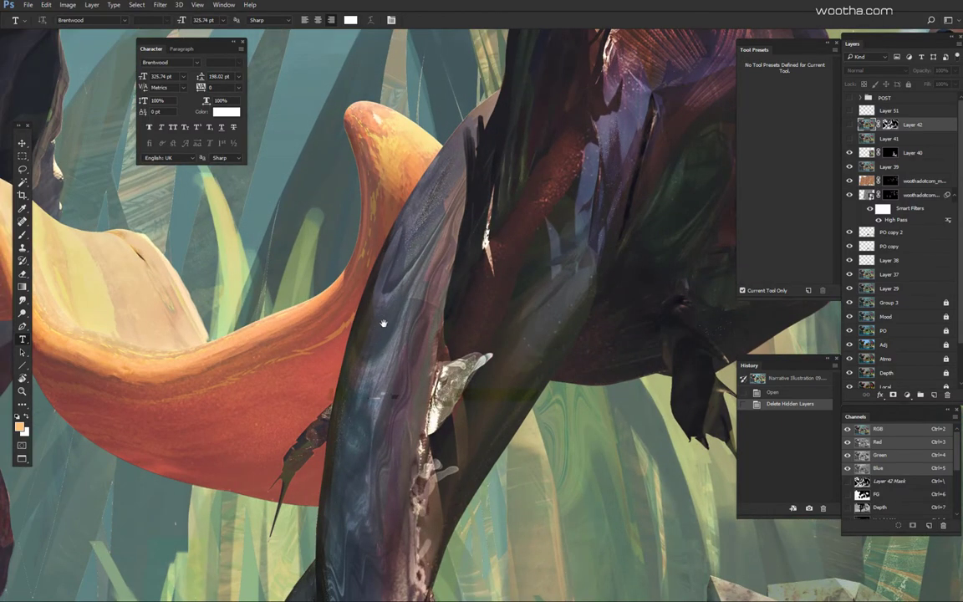
{"action": "left_click_drag", "start_coordinate": [382, 324], "coordinate": [394, 367]}
{"action": "left_click", "coordinate": [849, 155]}
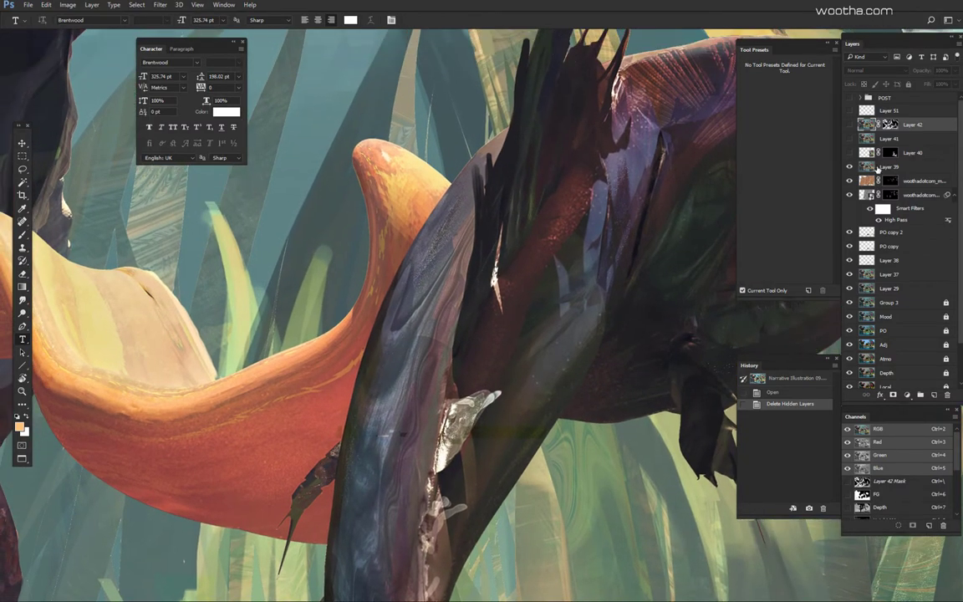
{"action": "left_click", "coordinate": [874, 169]}
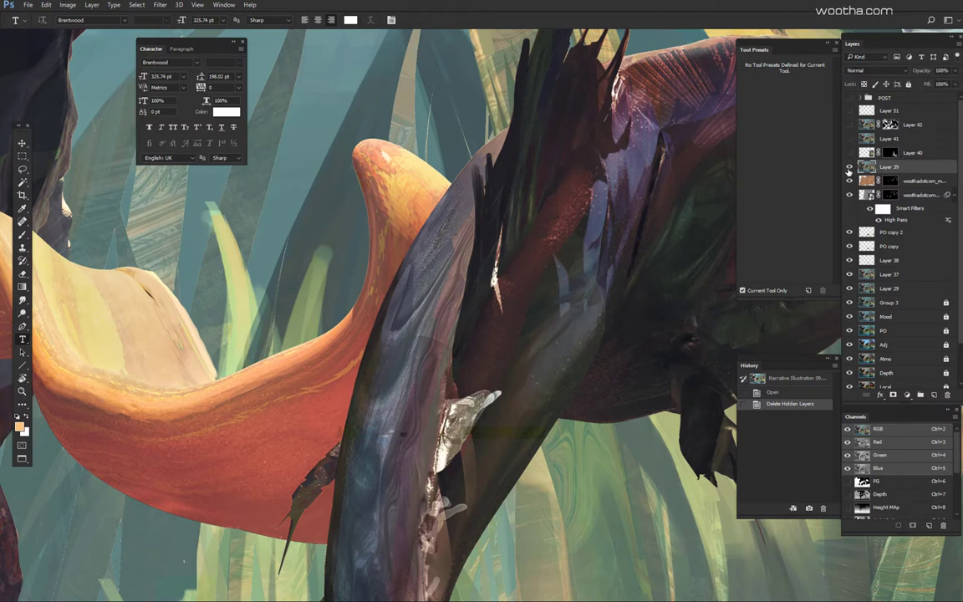
{"action": "left_click", "coordinate": [849, 169]}
{"action": "left_click", "coordinate": [849, 167]}
Step: Turn Layers 40, 41 and 42 back on one after another
{"action": "left_click", "coordinate": [913, 142]}
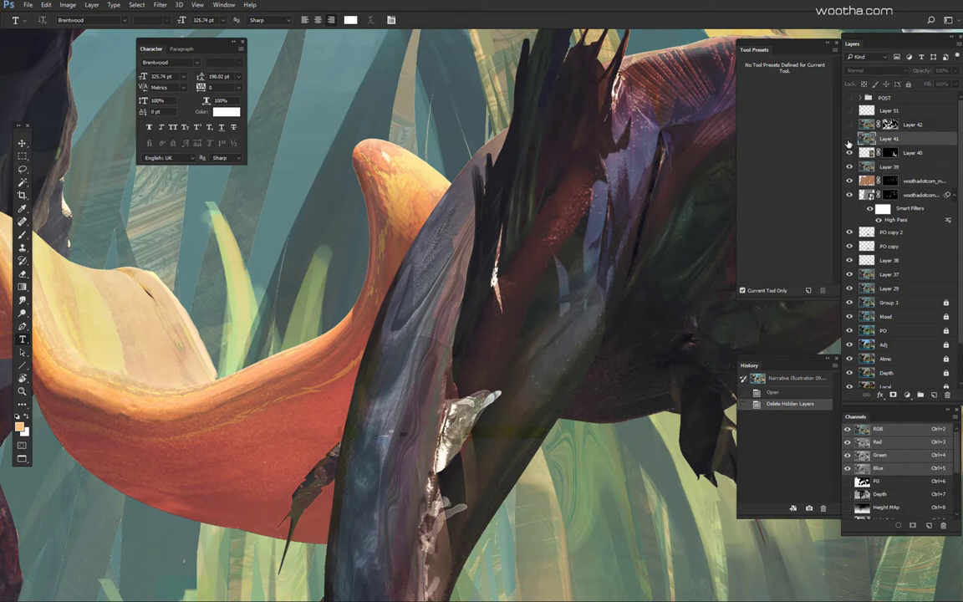
{"action": "left_click", "coordinate": [849, 139]}
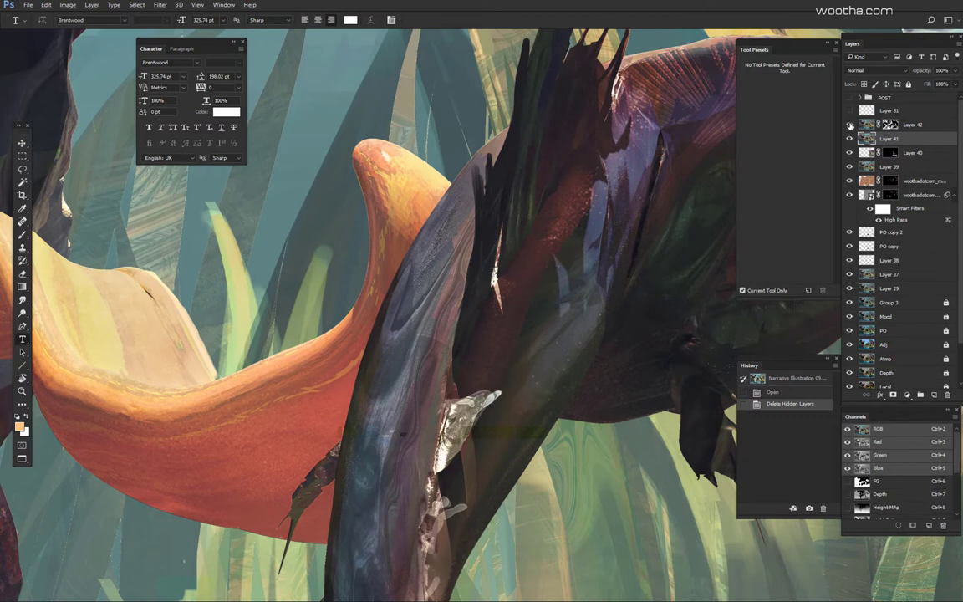
{"action": "left_click", "coordinate": [850, 125]}
Step: Select Layer 42 and inspect the image detail up close, from the fish's fins to the frog's snout and eyes
{"action": "left_click_drag", "start_coordinate": [667, 186], "coordinate": [619, 278]}
{"action": "scroll", "coordinate": [619, 278], "scroll_direction": "down", "scroll_amount": 1}
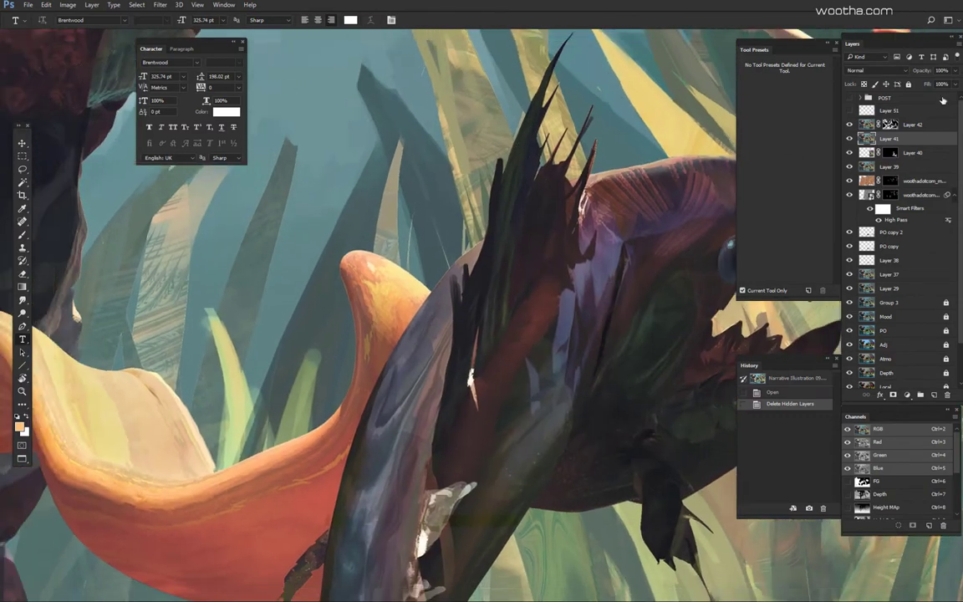
{"action": "left_click", "coordinate": [922, 126]}
{"action": "left_click_drag", "start_coordinate": [636, 196], "coordinate": [504, 394]}
{"action": "left_click_drag", "start_coordinate": [497, 286], "coordinate": [543, 285]}
{"action": "left_click_drag", "start_coordinate": [425, 200], "coordinate": [488, 307]}
{"action": "left_click_drag", "start_coordinate": [391, 311], "coordinate": [443, 385]}
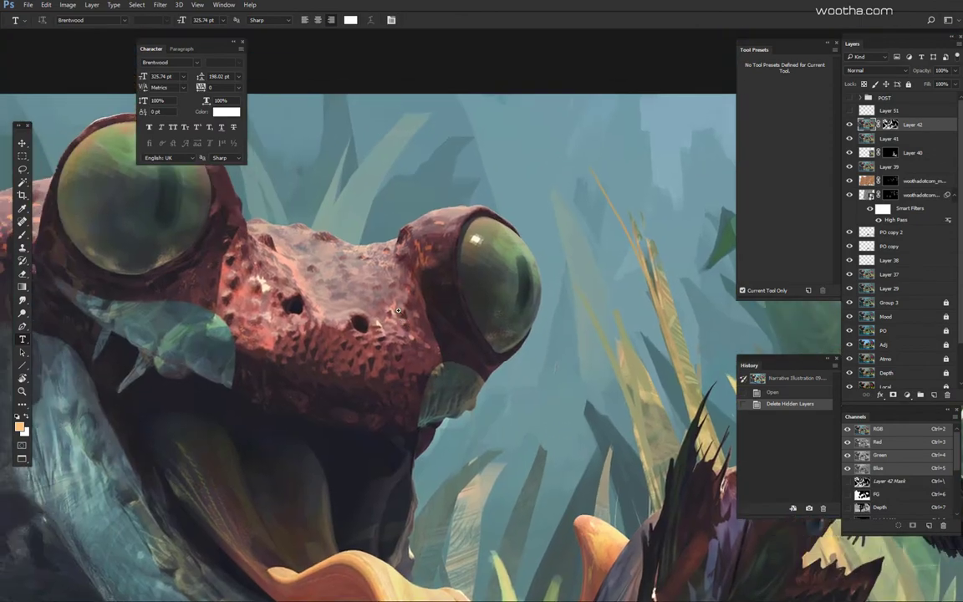
{"action": "scroll", "coordinate": [398, 311], "scroll_direction": "up", "scroll_amount": 2}
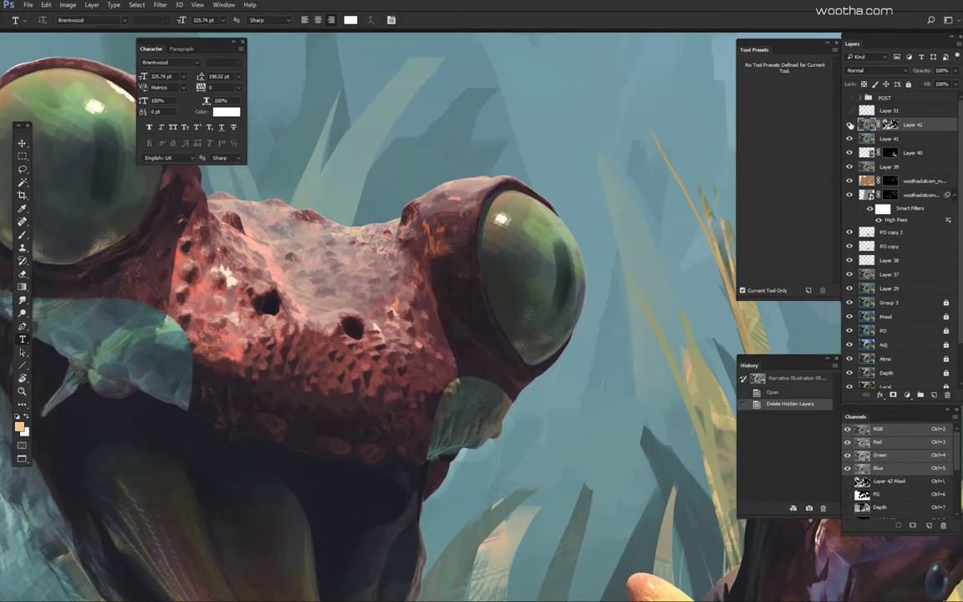
Step: Compare the frog's head with Layer 42 and Layer 51 shown and hidden
{"action": "left_click", "coordinate": [851, 124]}
{"action": "left_click", "coordinate": [851, 123]}
{"action": "left_click", "coordinate": [850, 124]}
{"action": "left_click", "coordinate": [850, 124]}
{"action": "left_click_drag", "start_coordinate": [621, 286], "coordinate": [670, 263]}
{"action": "left_click", "coordinate": [850, 124]}
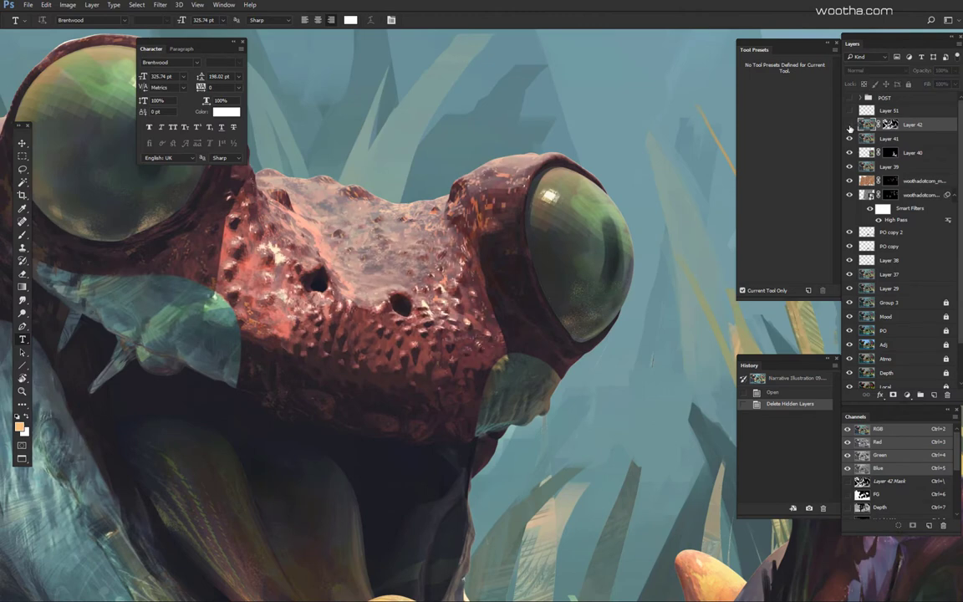
{"action": "left_click", "coordinate": [850, 124]}
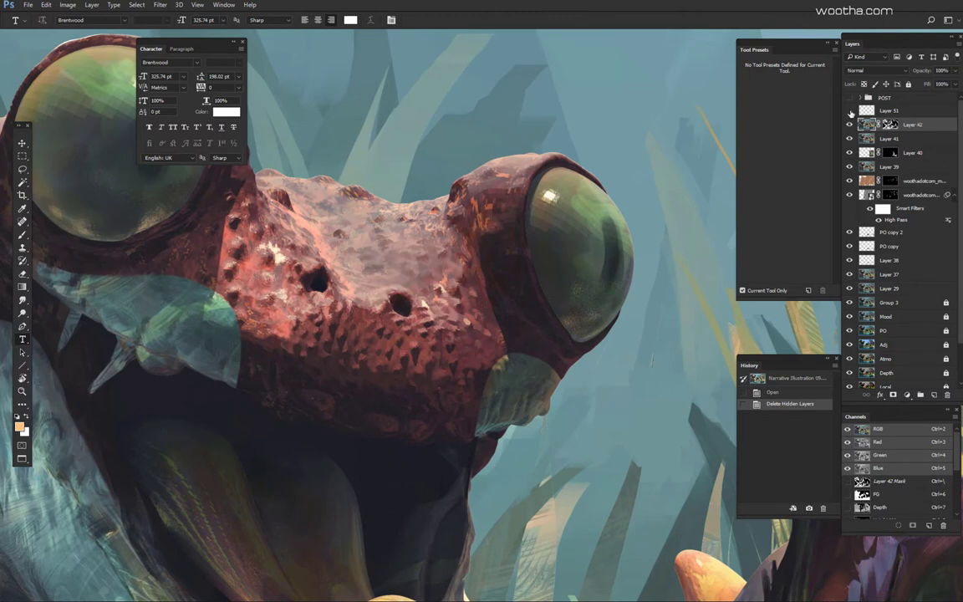
{"action": "left_click", "coordinate": [851, 110]}
{"action": "left_click", "coordinate": [850, 110]}
{"action": "left_click", "coordinate": [850, 123]}
{"action": "left_click", "coordinate": [850, 124]}
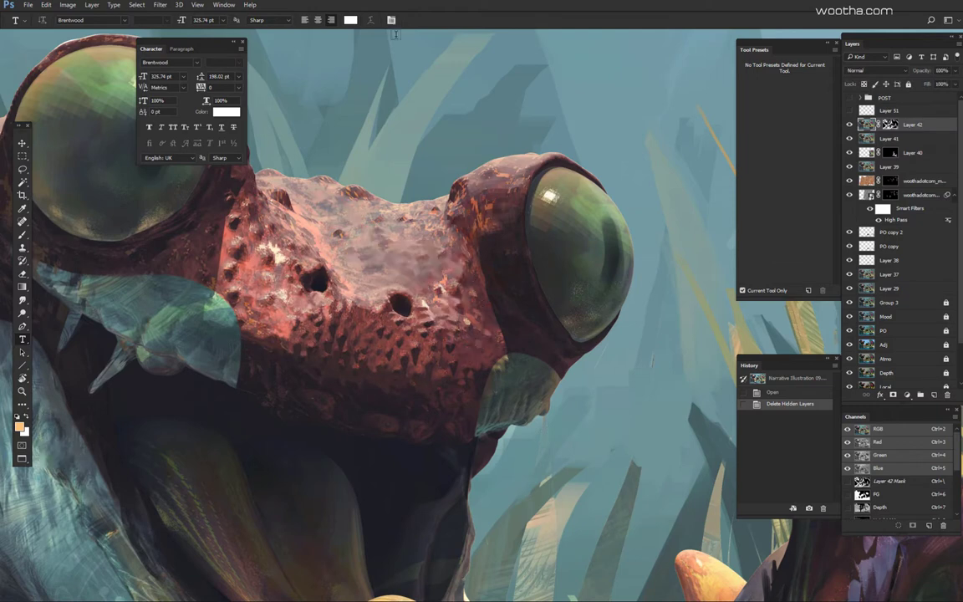
Step: Preview Palette Knife combined with Spatter on Layer 42 in the Filter Gallery, with Glowing Edges turned off
{"action": "left_click", "coordinate": [158, 5]}
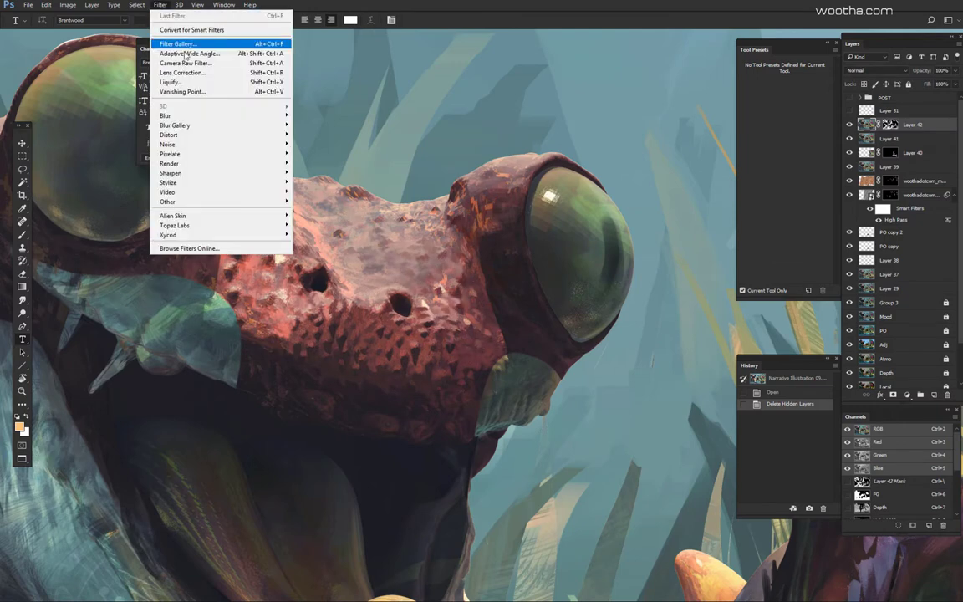
{"action": "left_click", "coordinate": [177, 43]}
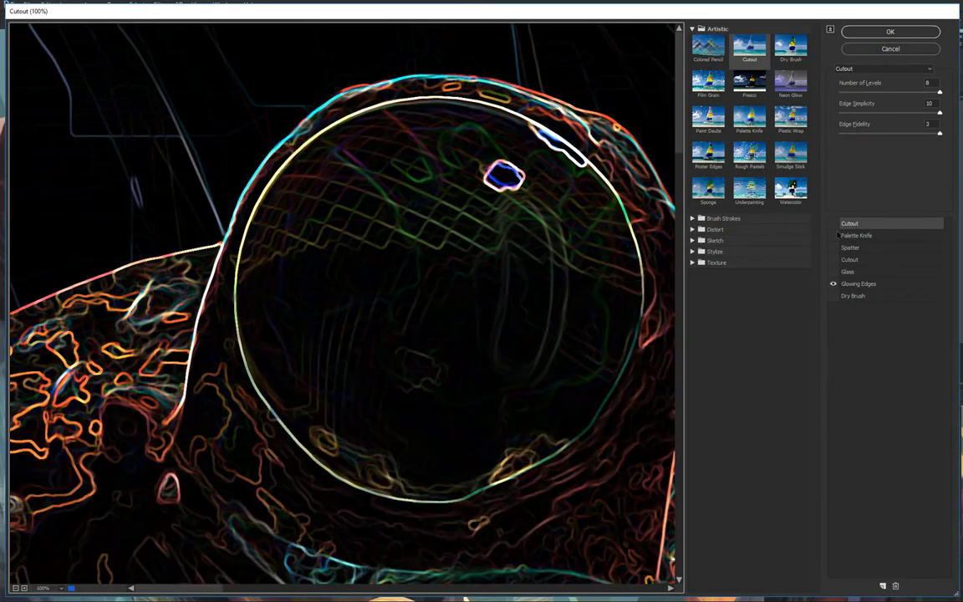
{"action": "left_click", "coordinate": [833, 248]}
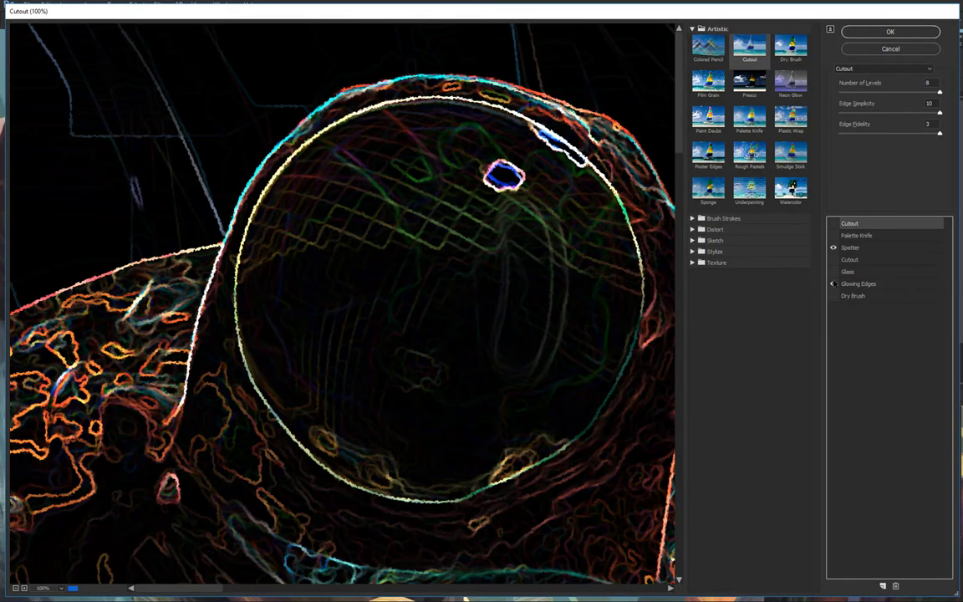
{"action": "left_click", "coordinate": [833, 285]}
{"action": "left_click", "coordinate": [832, 236]}
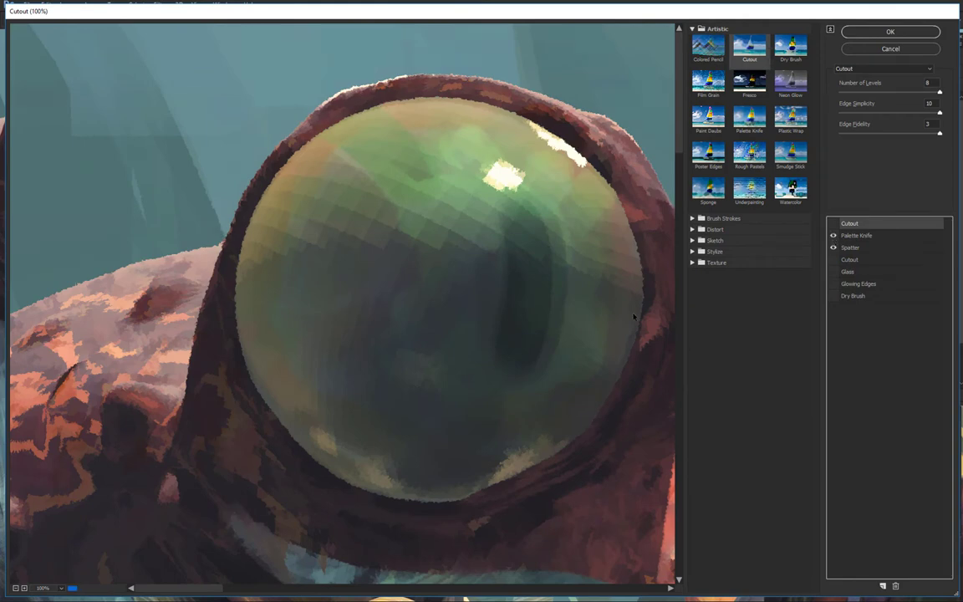
Step: Examine the filter preview across the frog's snout and eyes, including the Palette Knife settings, and discard the filters
{"action": "left_click_drag", "start_coordinate": [587, 325], "coordinate": [359, 251]}
{"action": "left_click_drag", "start_coordinate": [458, 251], "coordinate": [355, 206]}
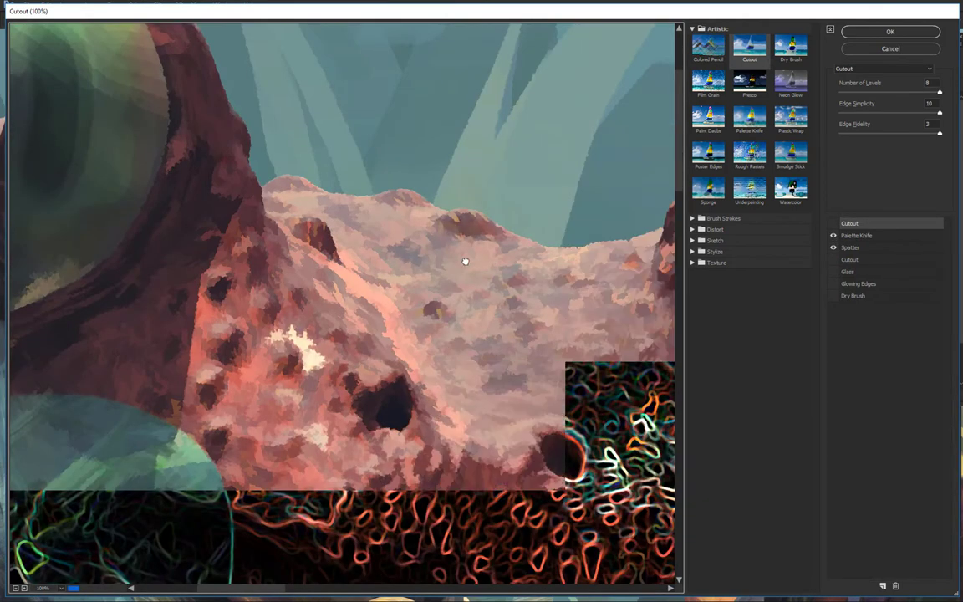
{"action": "left_click_drag", "start_coordinate": [611, 308], "coordinate": [471, 260]}
{"action": "left_click", "coordinate": [865, 237]}
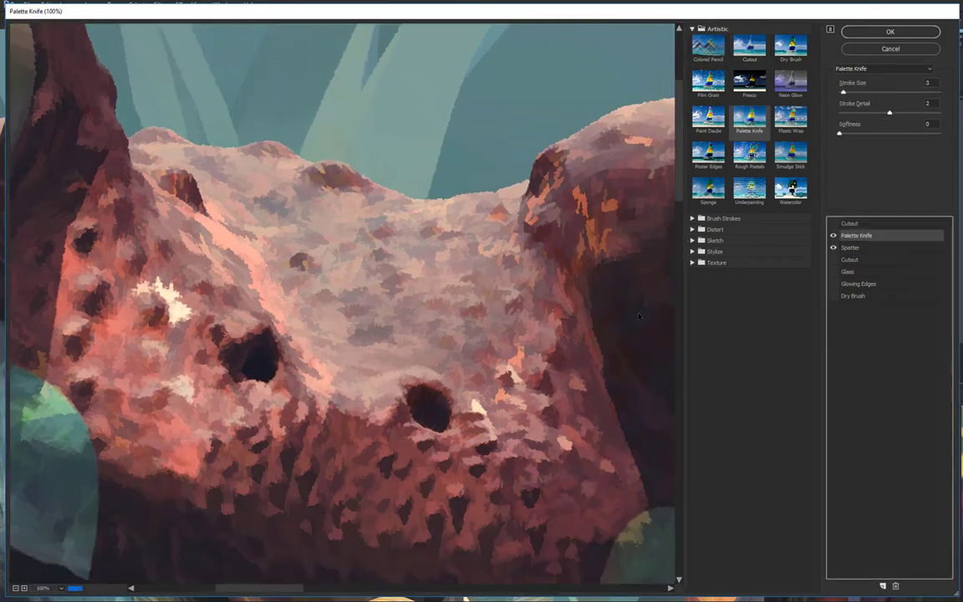
{"action": "left_click_drag", "start_coordinate": [382, 354], "coordinate": [262, 284]}
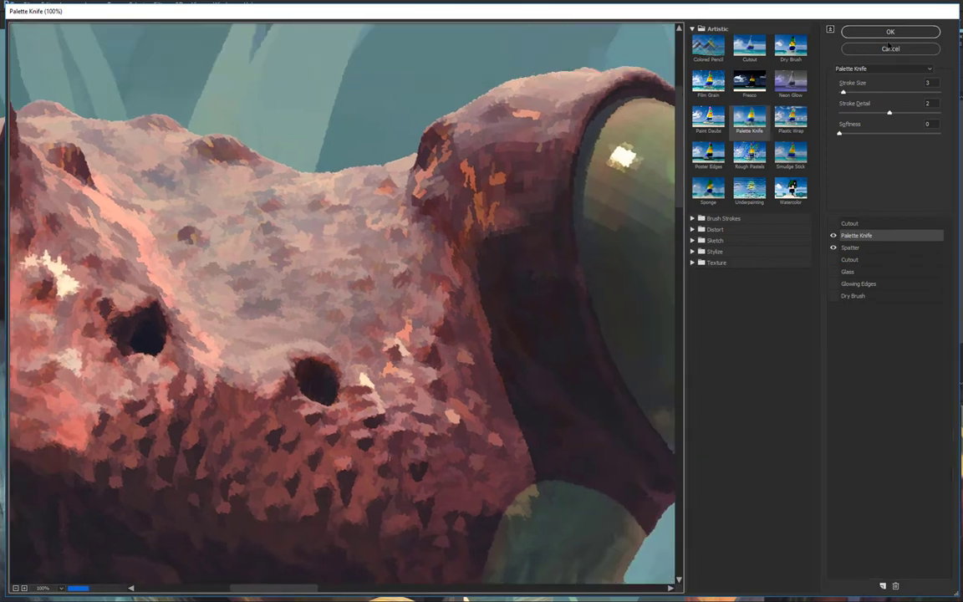
{"action": "left_click", "coordinate": [889, 47]}
{"action": "left_click", "coordinate": [163, 5]}
{"action": "mouse_move", "coordinate": [180, 225]}
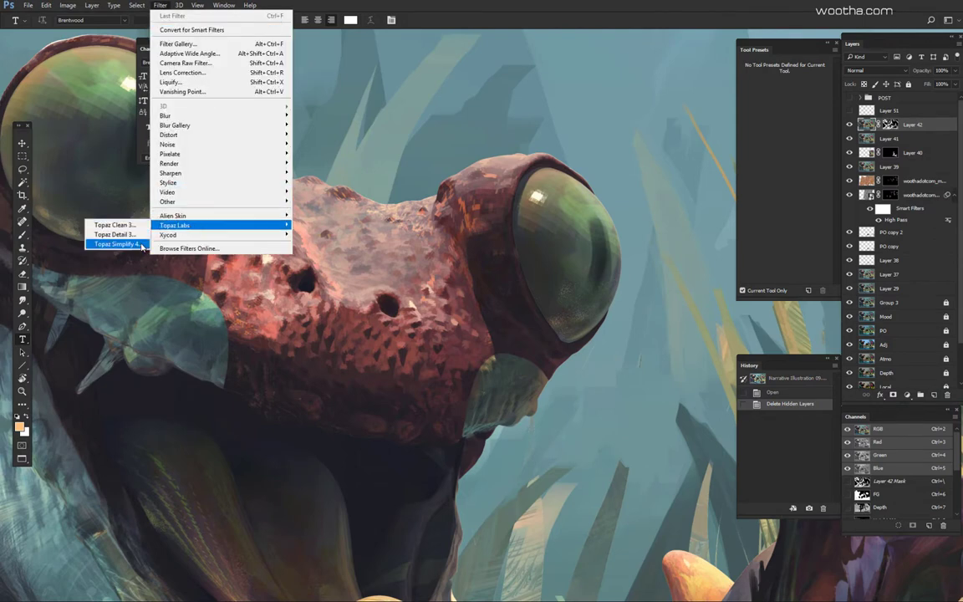
{"action": "left_click", "coordinate": [573, 6]}
{"action": "left_click_drag", "start_coordinate": [475, 315], "coordinate": [454, 327]}
{"action": "left_click_drag", "start_coordinate": [451, 327], "coordinate": [506, 336]}
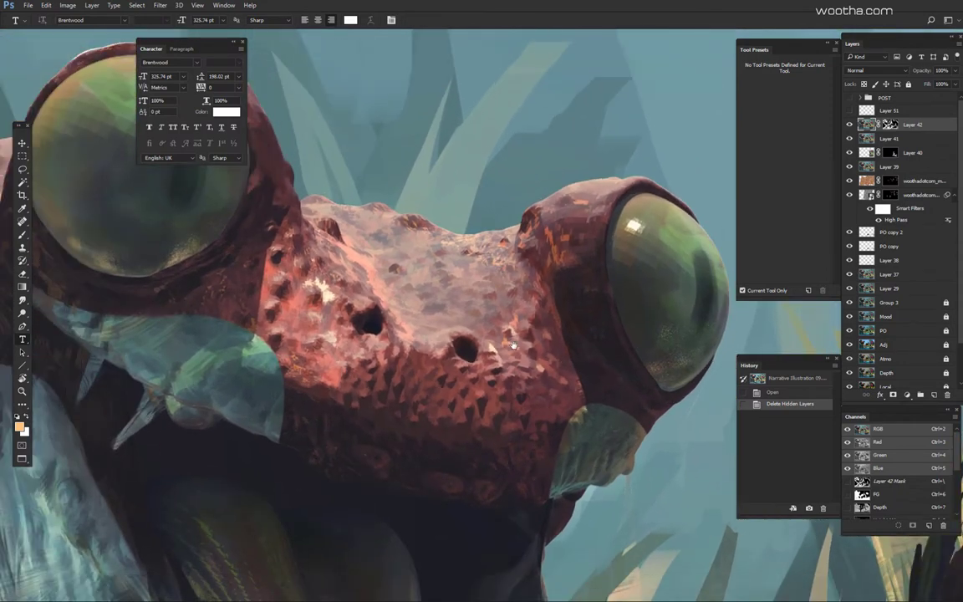
{"action": "left_click_drag", "start_coordinate": [620, 263], "coordinate": [586, 255]}
Step: Show Layer 51 and check the frog, the hanging child and the umbrella figure
{"action": "left_click", "coordinate": [850, 111]}
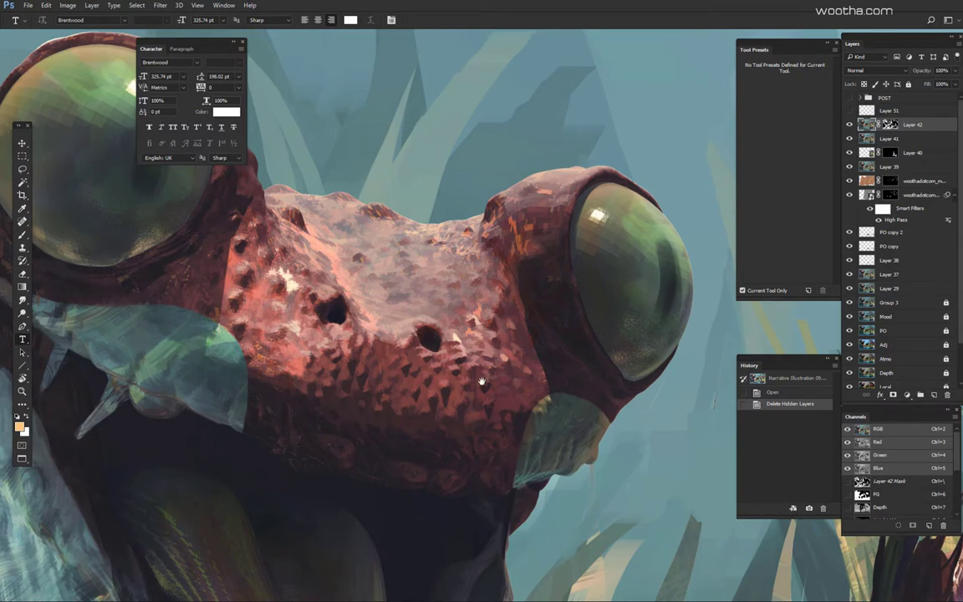
{"action": "left_click_drag", "start_coordinate": [481, 382], "coordinate": [485, 220]}
{"action": "scroll", "coordinate": [486, 389], "scroll_direction": "down", "scroll_amount": 3}
{"action": "left_click_drag", "start_coordinate": [497, 406], "coordinate": [333, 359]}
{"action": "left_click_drag", "start_coordinate": [605, 411], "coordinate": [394, 421]}
{"action": "scroll", "coordinate": [395, 421], "scroll_direction": "up", "scroll_amount": 1}
{"action": "left_click_drag", "start_coordinate": [501, 376], "coordinate": [443, 351]}
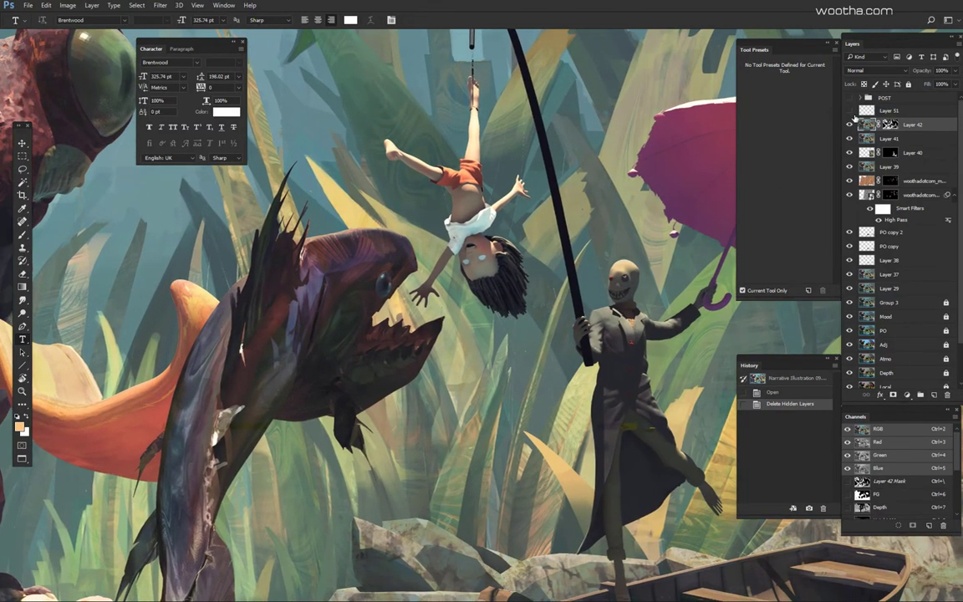
{"action": "left_click", "coordinate": [850, 111]}
{"action": "left_click_drag", "start_coordinate": [370, 249], "coordinate": [590, 492]}
{"action": "left_click_drag", "start_coordinate": [390, 390], "coordinate": [486, 414]}
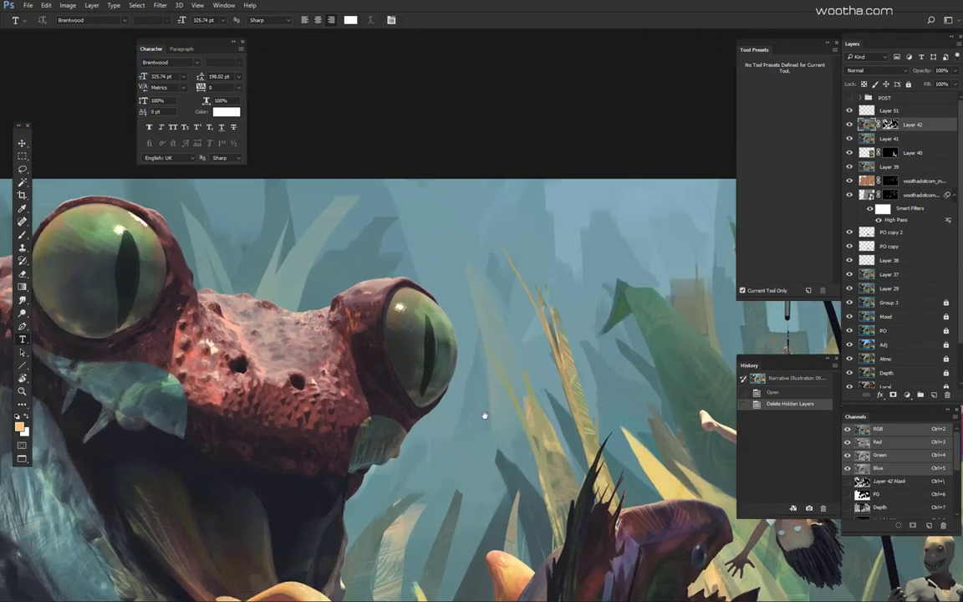
Step: Show and expand the POST group, comparing the whole illustration with and without it, and leave it visible
{"action": "scroll", "coordinate": [645, 210], "scroll_direction": "down", "scroll_amount": 2}
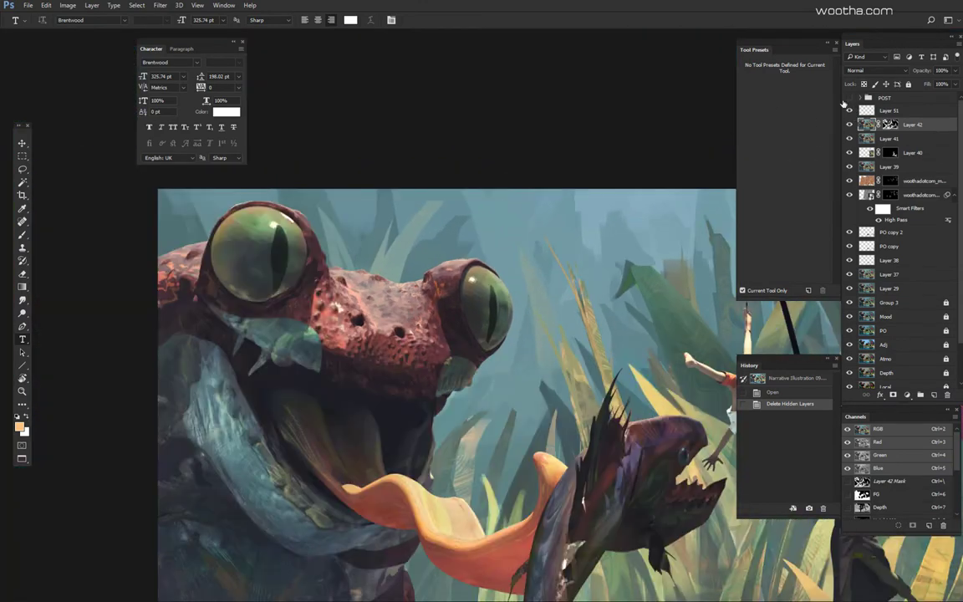
{"action": "scroll", "coordinate": [552, 288], "scroll_direction": "down", "scroll_amount": 4}
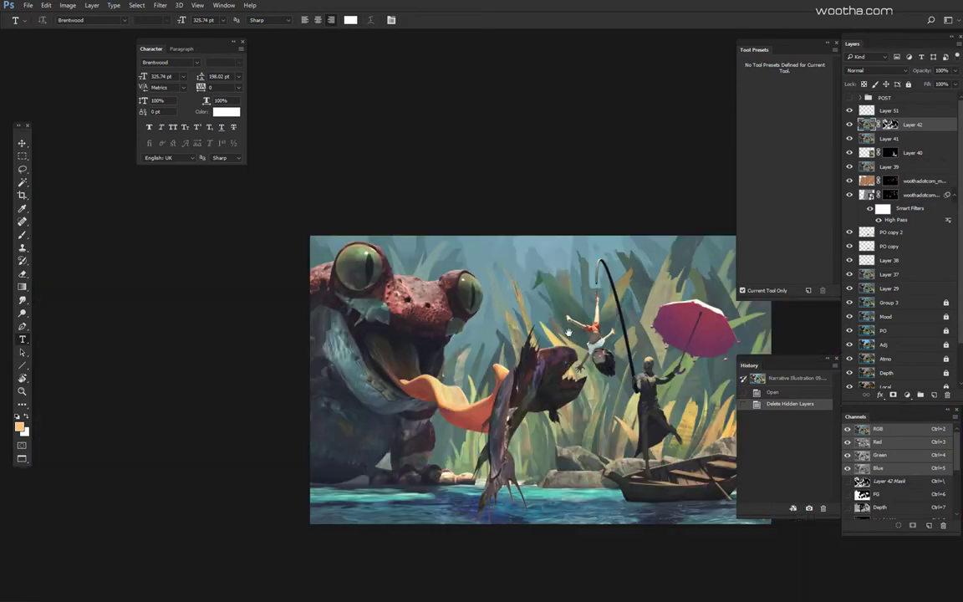
{"action": "scroll", "coordinate": [609, 245], "scroll_direction": "up", "scroll_amount": 2}
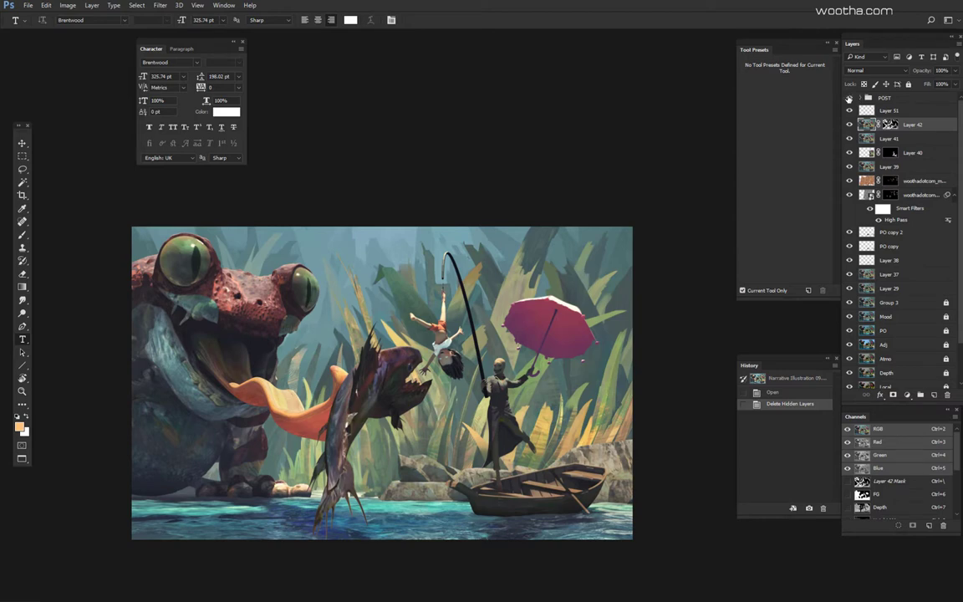
{"action": "left_click", "coordinate": [850, 98]}
{"action": "left_click", "coordinate": [860, 99]}
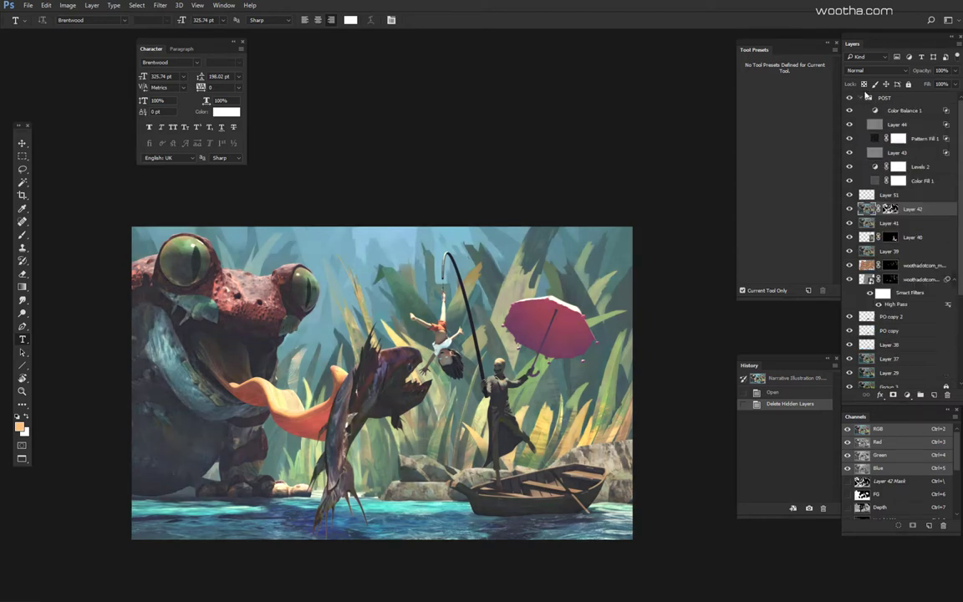
{"action": "left_click", "coordinate": [850, 99]}
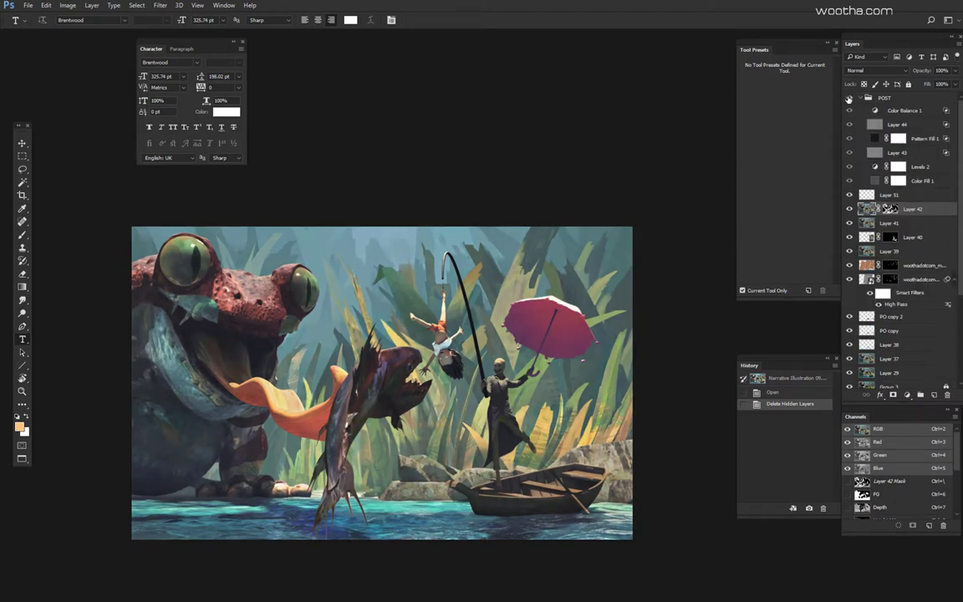
{"action": "left_click", "coordinate": [849, 98]}
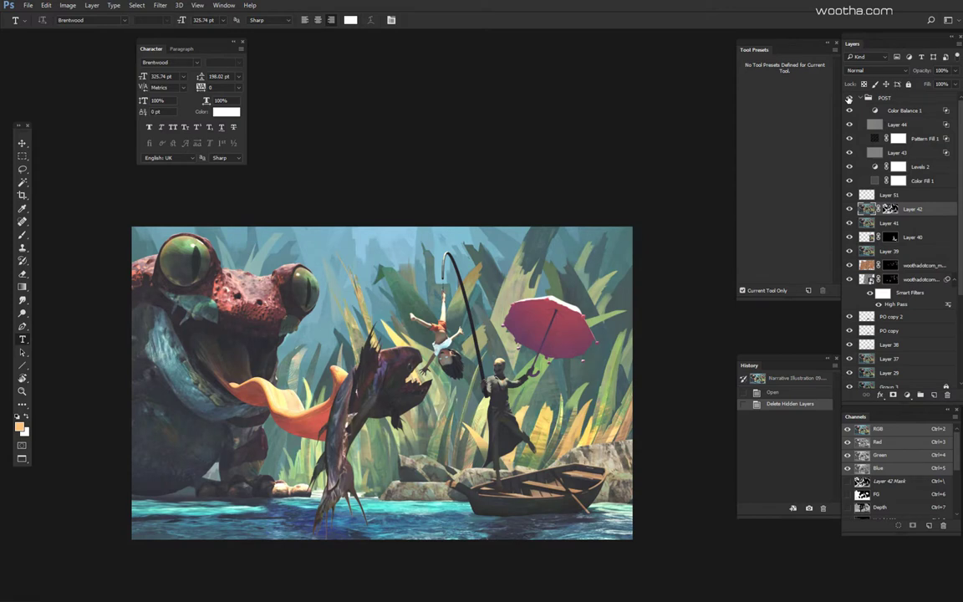
Step: Hide every layer inside the POST group, from Color Balance 1 down to Color Fill 1
{"action": "left_click", "coordinate": [504, 416], "text": "ctrl"}
{"action": "left_click_drag", "start_coordinate": [563, 361], "coordinate": [669, 332]}
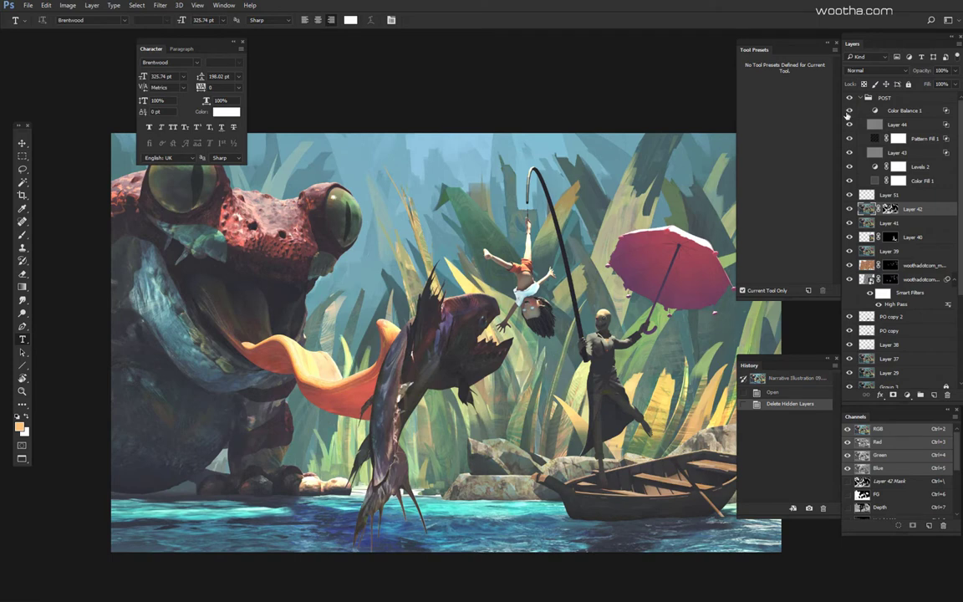
{"action": "left_click_drag", "start_coordinate": [849, 111], "coordinate": [852, 183]}
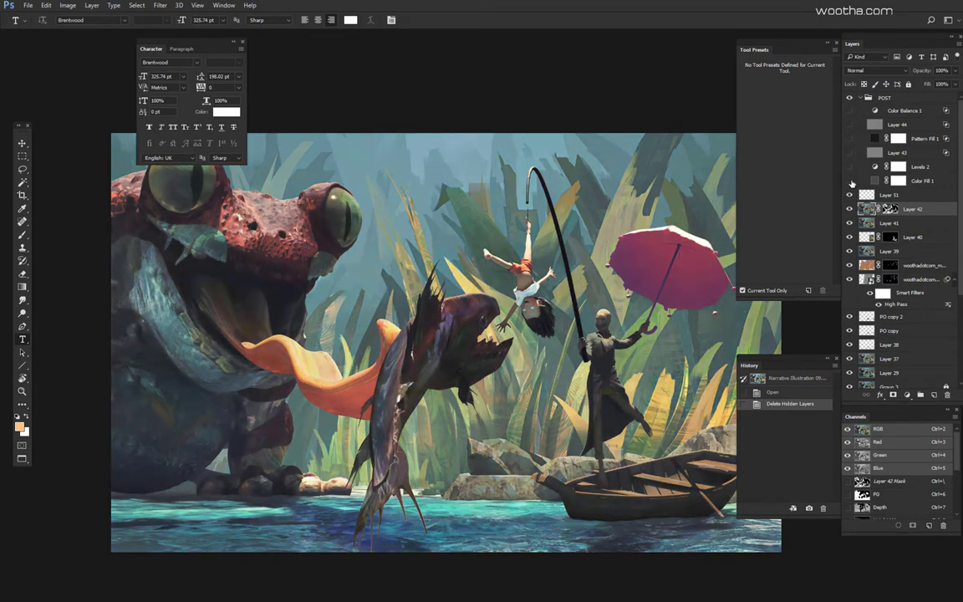
Step: Turn the Color Fill 1 layer back on, comparing the image with and without it
{"action": "left_click", "coordinate": [851, 181]}
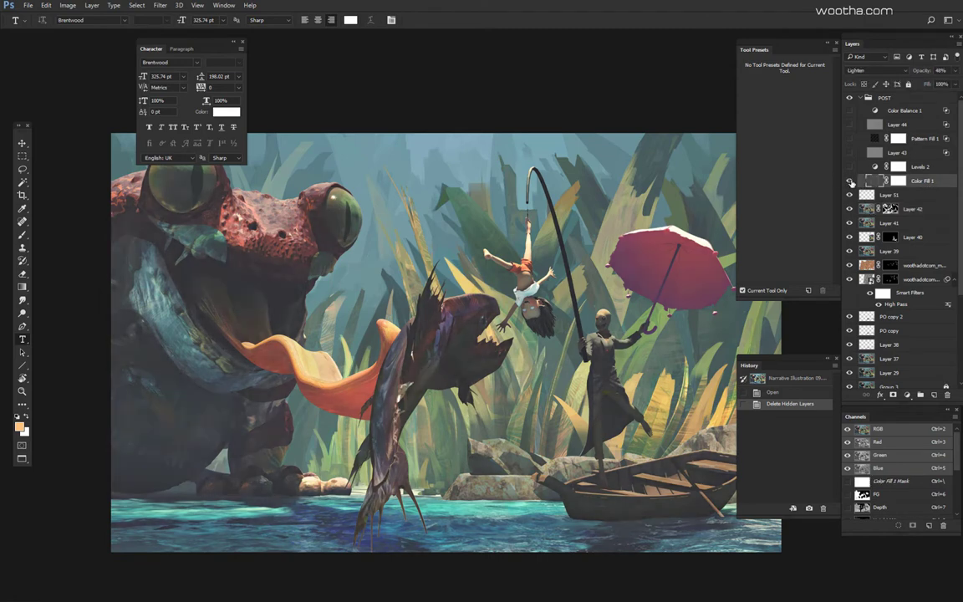
{"action": "left_click", "coordinate": [851, 182]}
{"action": "left_click", "coordinate": [851, 181]}
Step: Turn on and select the Levels 2 adjustment, comparing the image with and without it
{"action": "left_click", "coordinate": [850, 167]}
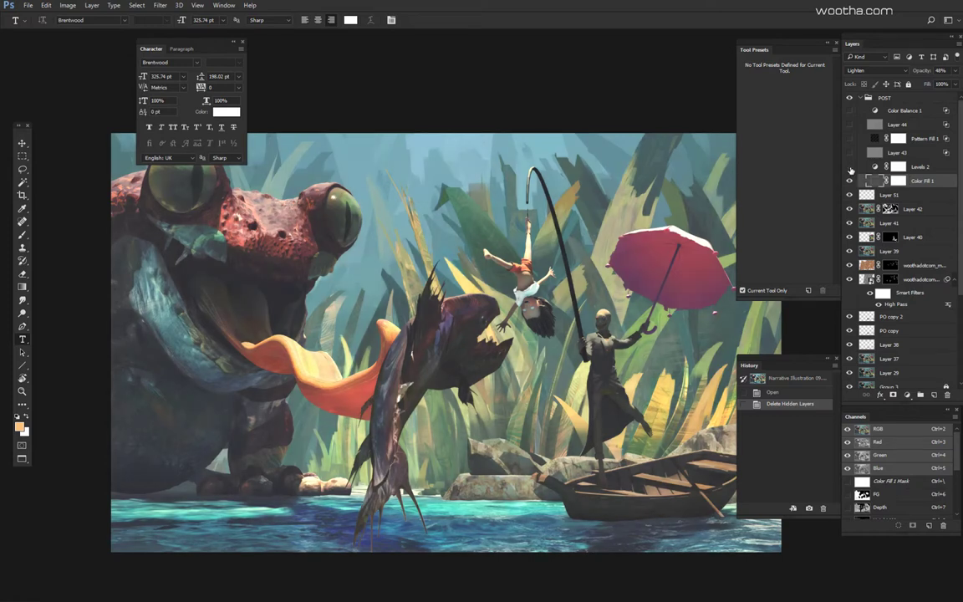
{"action": "left_click", "coordinate": [850, 168]}
{"action": "left_click", "coordinate": [850, 168]}
{"action": "left_click", "coordinate": [920, 168]}
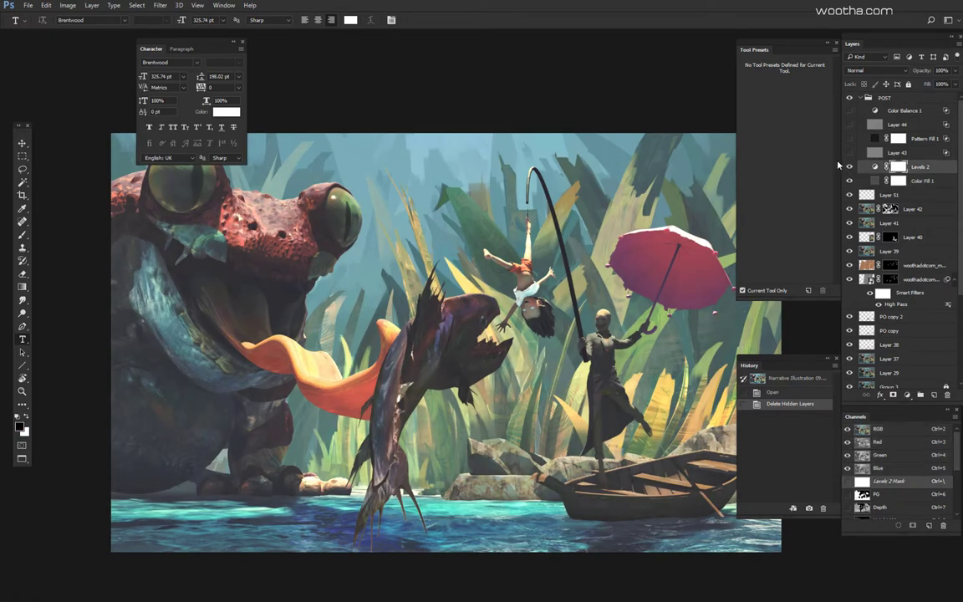
{"action": "left_click", "coordinate": [850, 167]}
{"action": "left_click", "coordinate": [850, 168]}
{"action": "left_click", "coordinate": [850, 167]}
{"action": "left_click", "coordinate": [849, 168]}
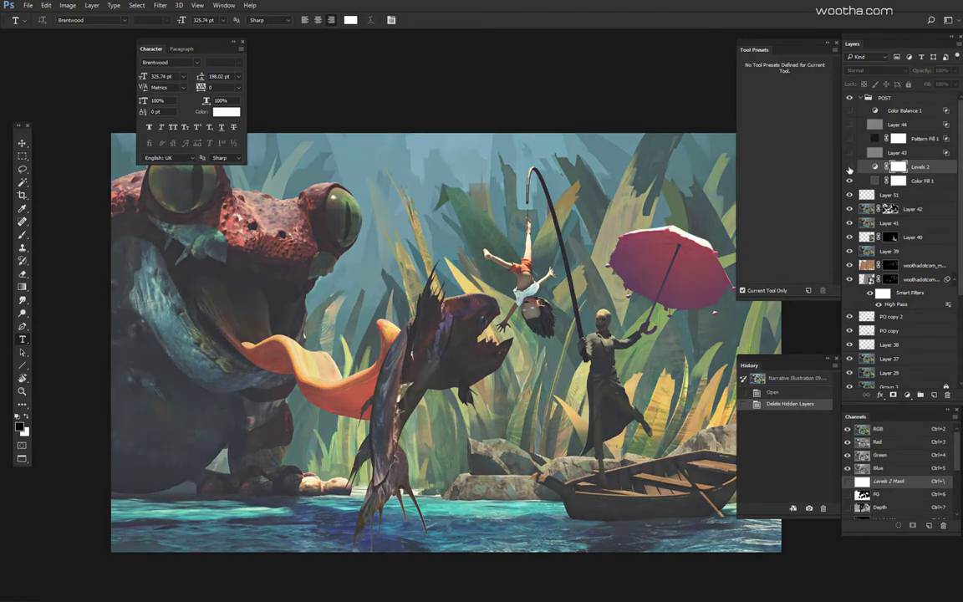
{"action": "left_click", "coordinate": [849, 169]}
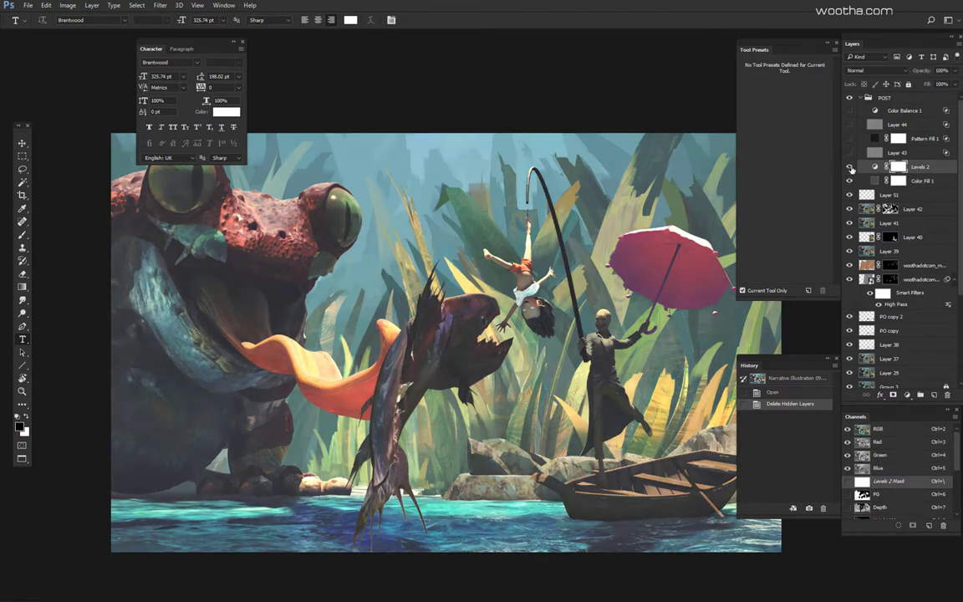
Step: Display the Histogram in Expanded View and set its channel to Luminosity
{"action": "key", "text": "F8"}
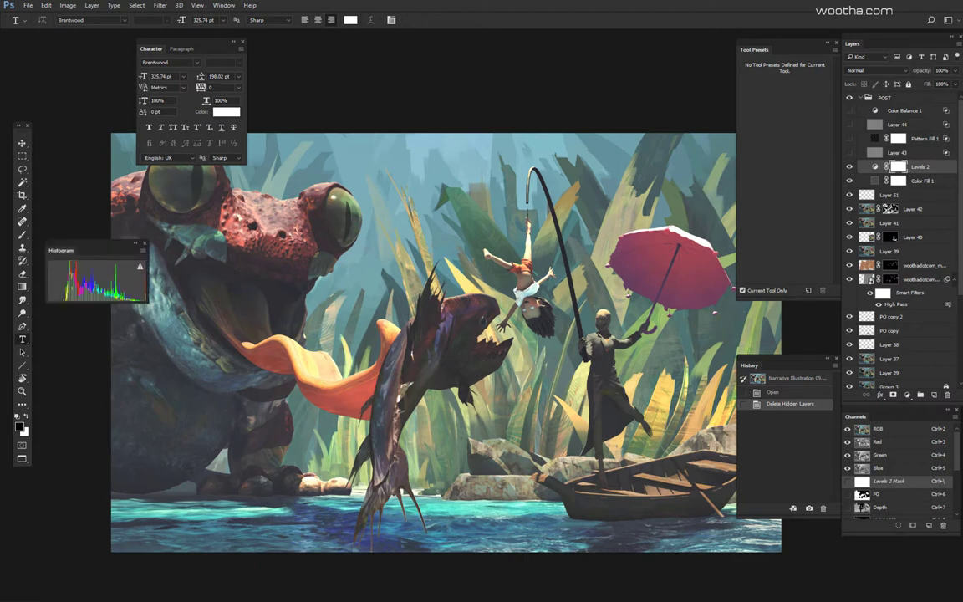
{"action": "left_click", "coordinate": [145, 249]}
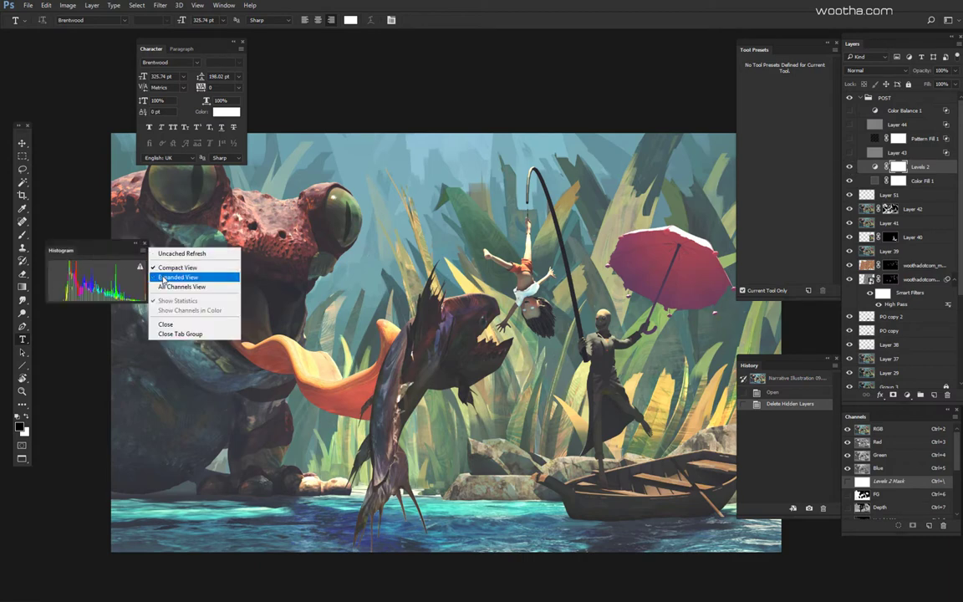
{"action": "left_click", "coordinate": [172, 276]}
{"action": "left_click", "coordinate": [100, 265]}
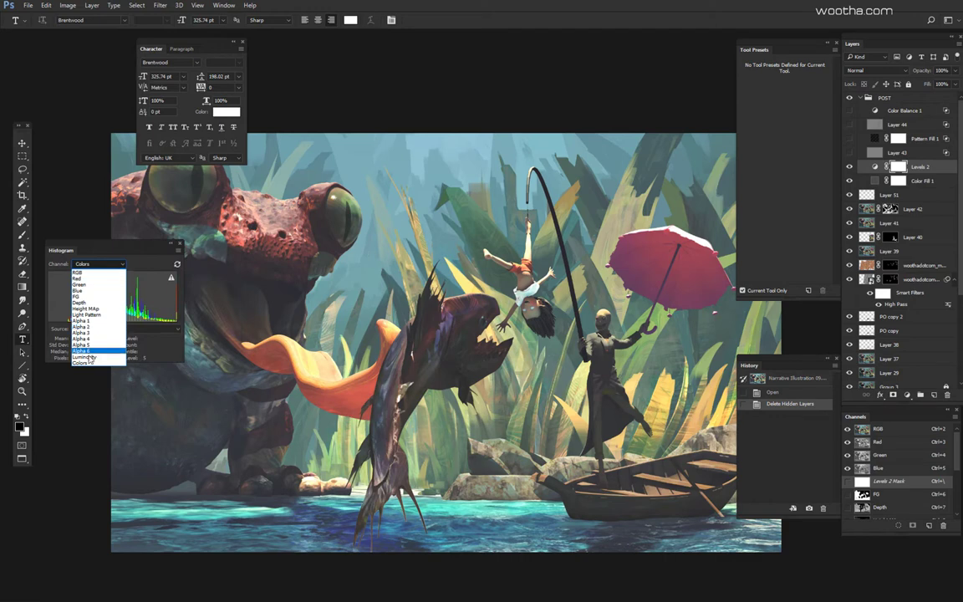
{"action": "left_click", "coordinate": [82, 323]}
Step: Return the Histogram to Compact View, place it just above the frog, and close the Character settings
{"action": "left_click", "coordinate": [177, 249]}
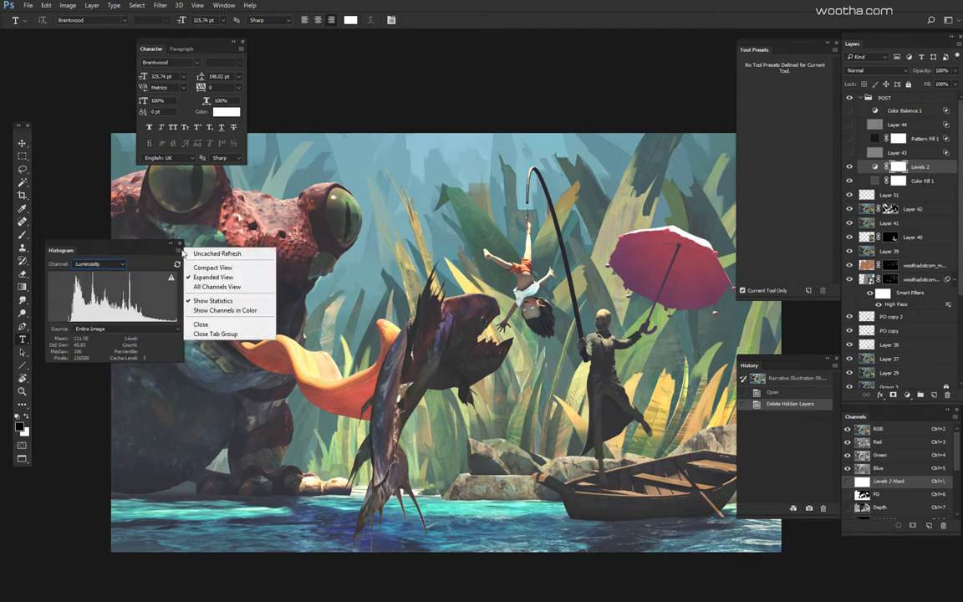
{"action": "left_click", "coordinate": [209, 262]}
{"action": "left_click_drag", "start_coordinate": [345, 112], "coordinate": [129, 72]}
{"action": "left_click", "coordinate": [242, 42]}
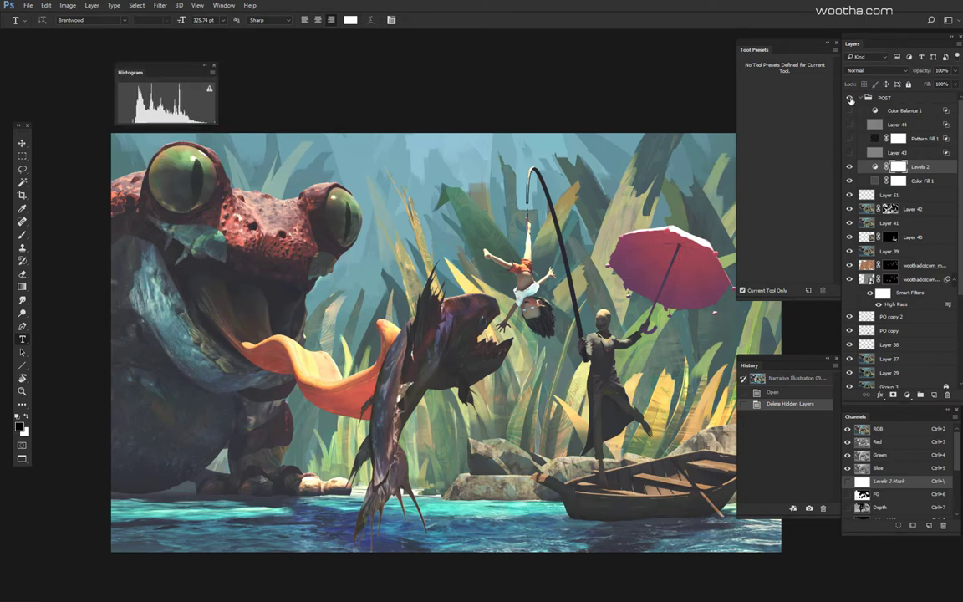
Step: Compare the luminosity histogram with the POST group hidden and shown
{"action": "left_click", "coordinate": [851, 101]}
{"action": "left_click", "coordinate": [851, 100]}
{"action": "left_click", "coordinate": [851, 101]}
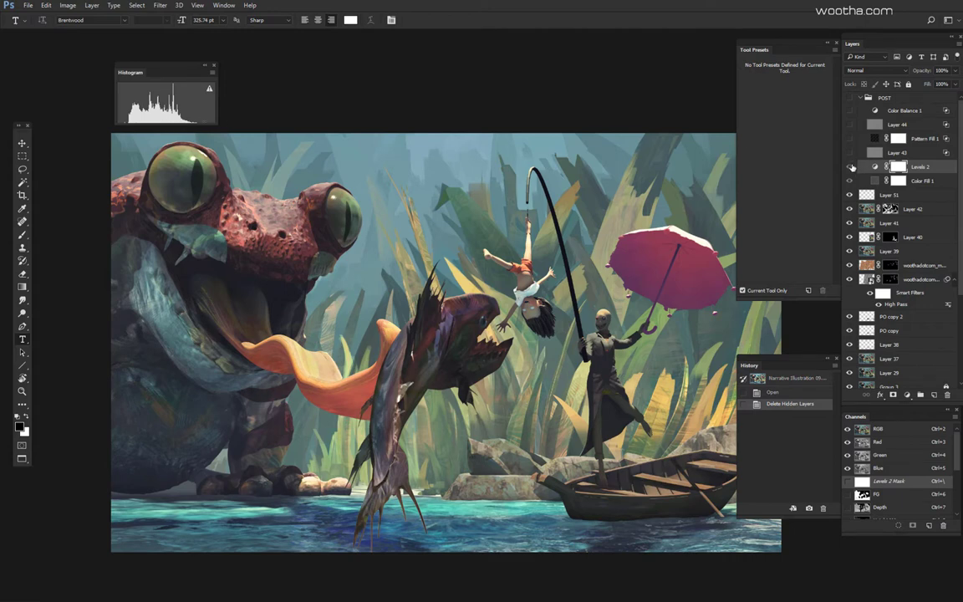
{"action": "left_click", "coordinate": [849, 98]}
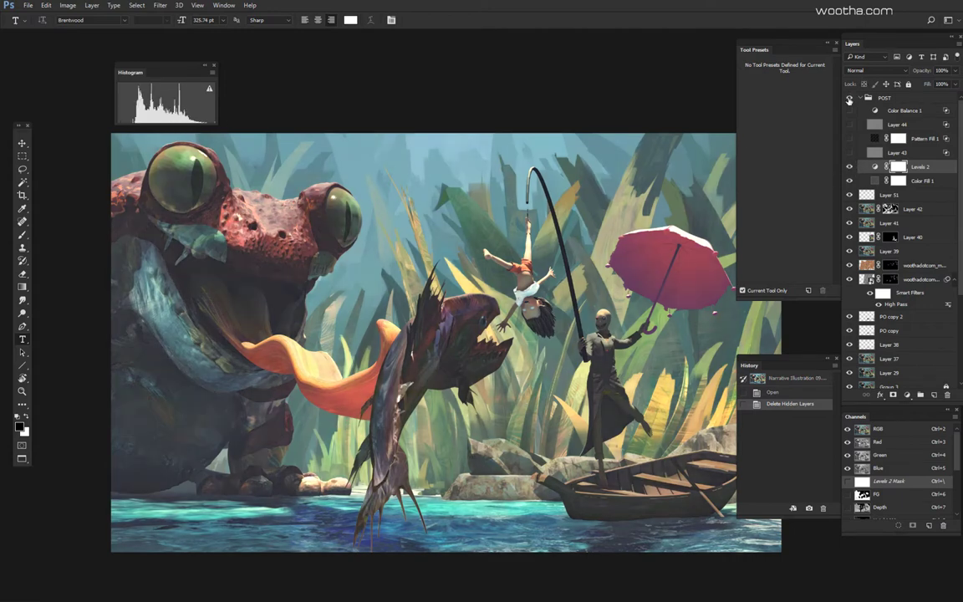
Step: Compare the image with the POST group hidden and shown, select Pattern Fill 1, and show the layers from Layer 43 up to Color Balance 1
{"action": "left_click", "coordinate": [850, 98]}
{"action": "left_click", "coordinate": [850, 99]}
{"action": "left_click", "coordinate": [924, 139]}
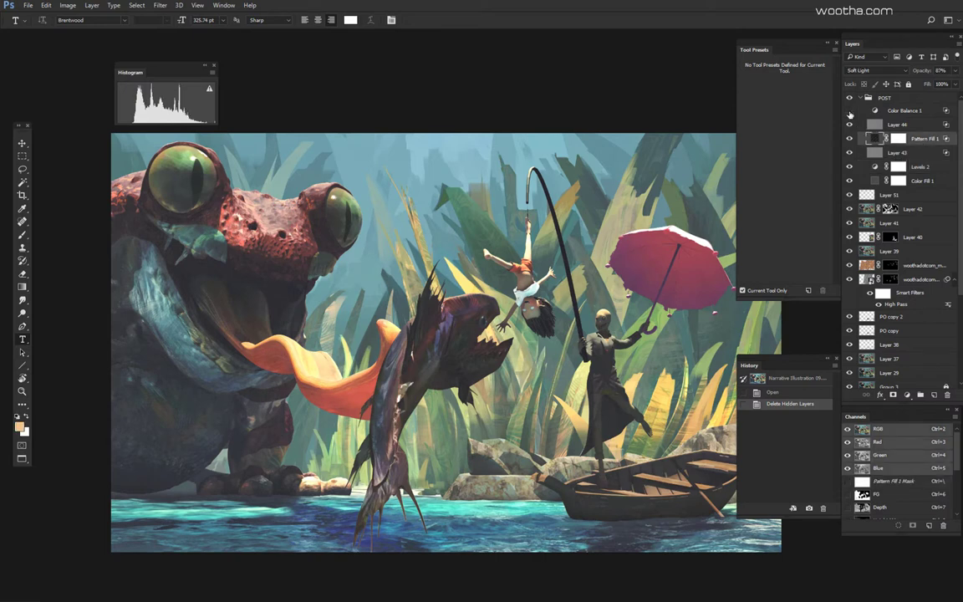
{"action": "left_click", "coordinate": [849, 112]}
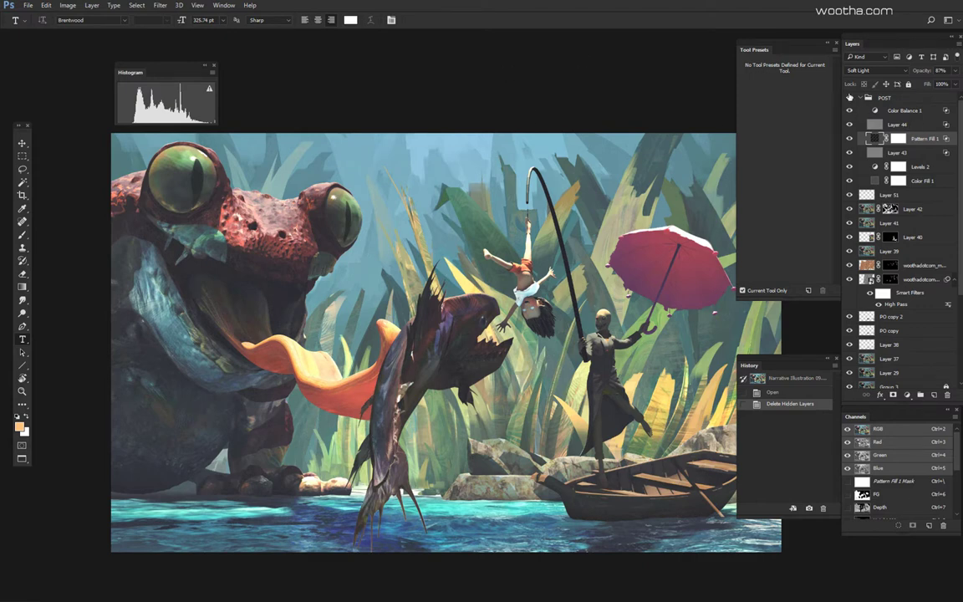
Step: Hide Color Balance 1 down to Layer 43, select Levels 2, and compare the image with Levels 2 off and on
{"action": "left_click_drag", "start_coordinate": [849, 111], "coordinate": [854, 151]}
{"action": "left_click", "coordinate": [935, 169]}
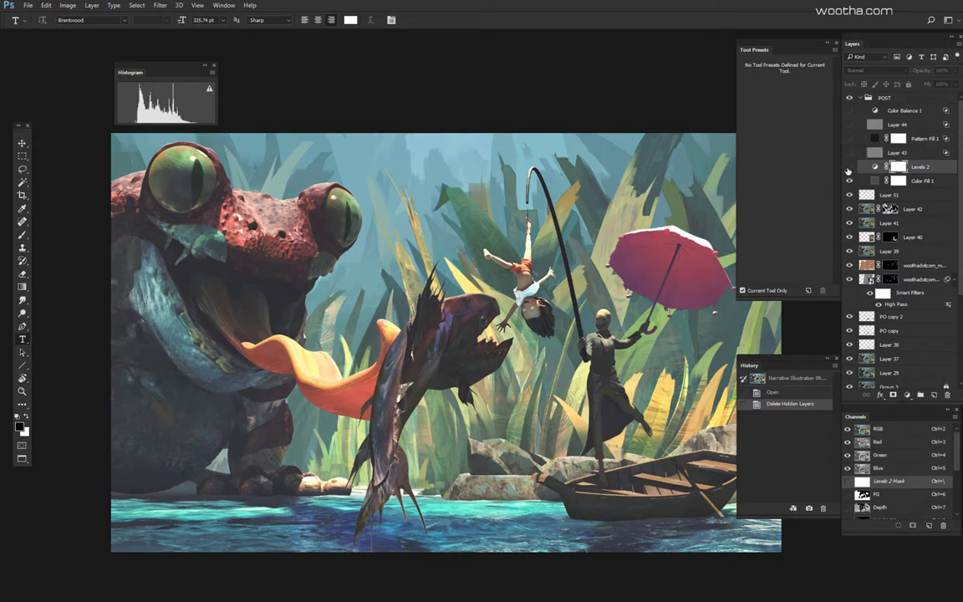
{"action": "left_click", "coordinate": [848, 168]}
{"action": "left_click", "coordinate": [849, 167]}
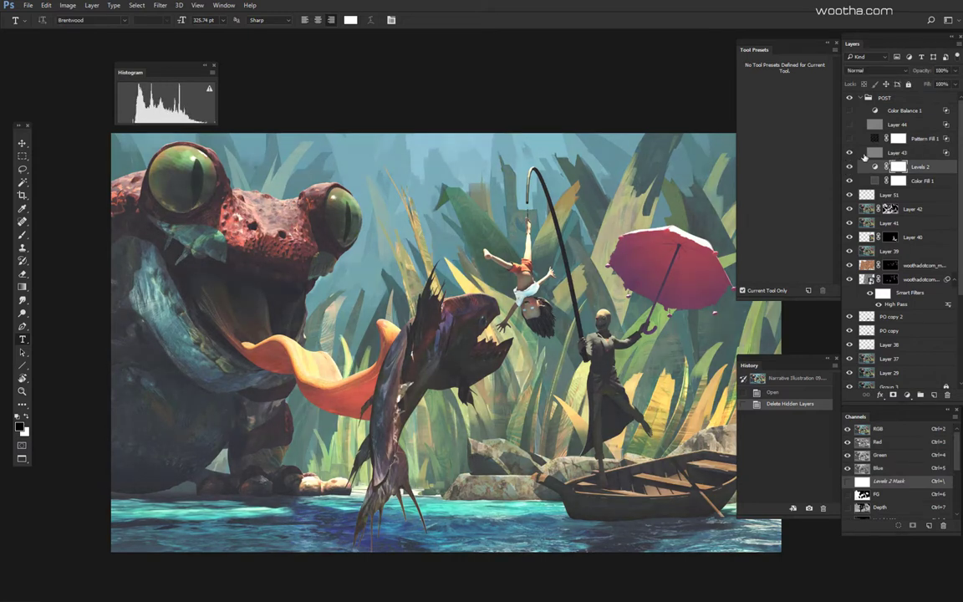
Step: Turn on and select Layer 43, comparing its grain off and on in a close-up of the frog's mouth
{"action": "left_click", "coordinate": [876, 153]}
{"action": "left_click", "coordinate": [850, 153]}
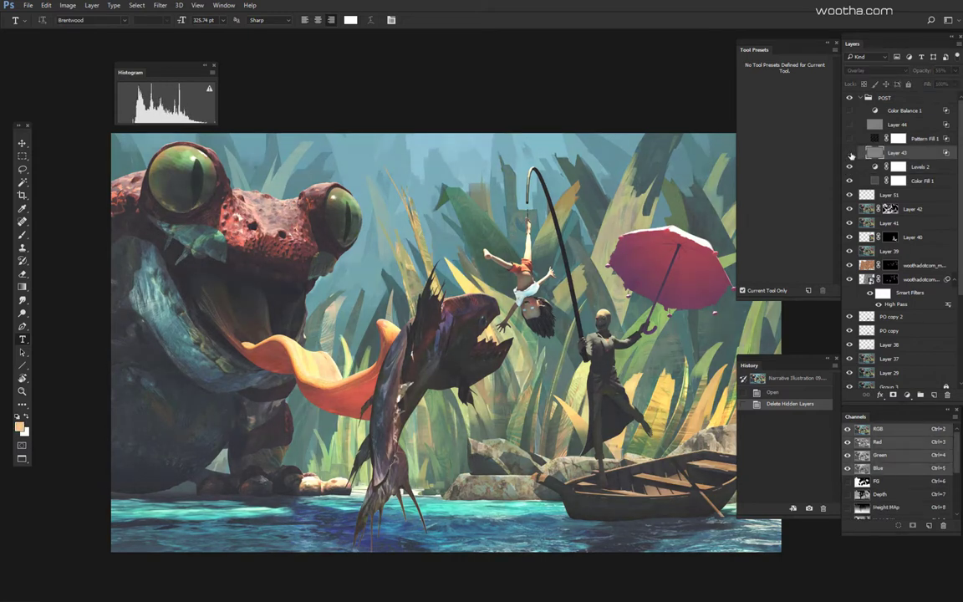
{"action": "left_click", "coordinate": [850, 154]}
{"action": "left_click_drag", "start_coordinate": [261, 317], "coordinate": [359, 307]}
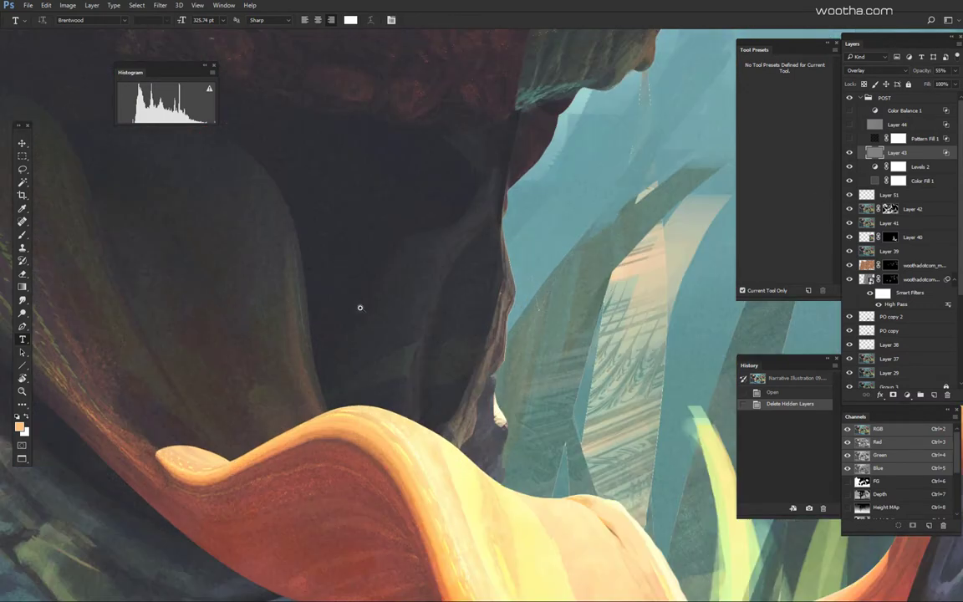
{"action": "left_click", "coordinate": [851, 156]}
{"action": "left_click", "coordinate": [850, 155]}
{"action": "left_click_drag", "start_coordinate": [627, 230], "coordinate": [537, 374]}
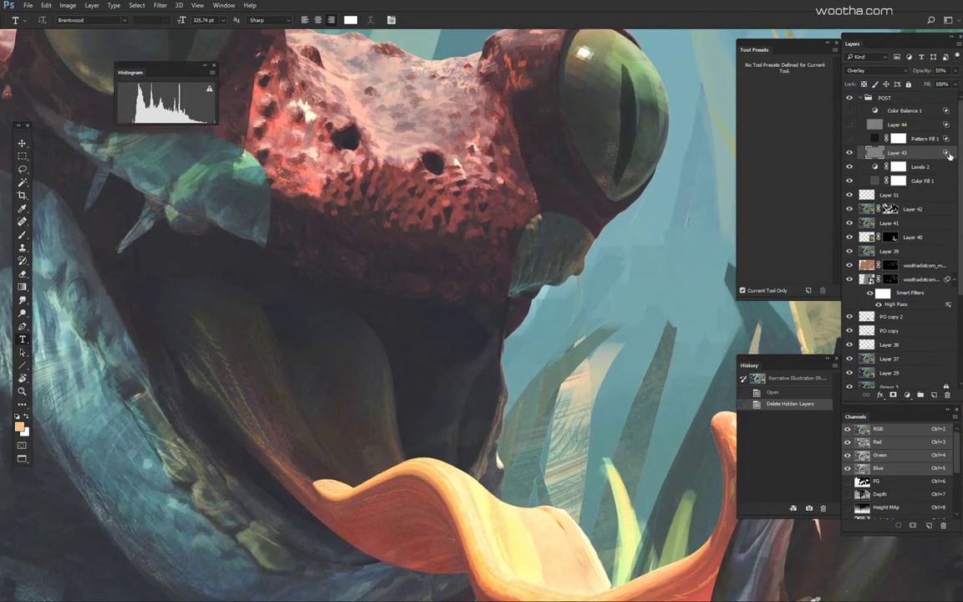
Step: Inspect Layer 43's underlying-layer Blend If settings, and compare the fish's head with the layer off and on
{"action": "double_click", "coordinate": [947, 155]}
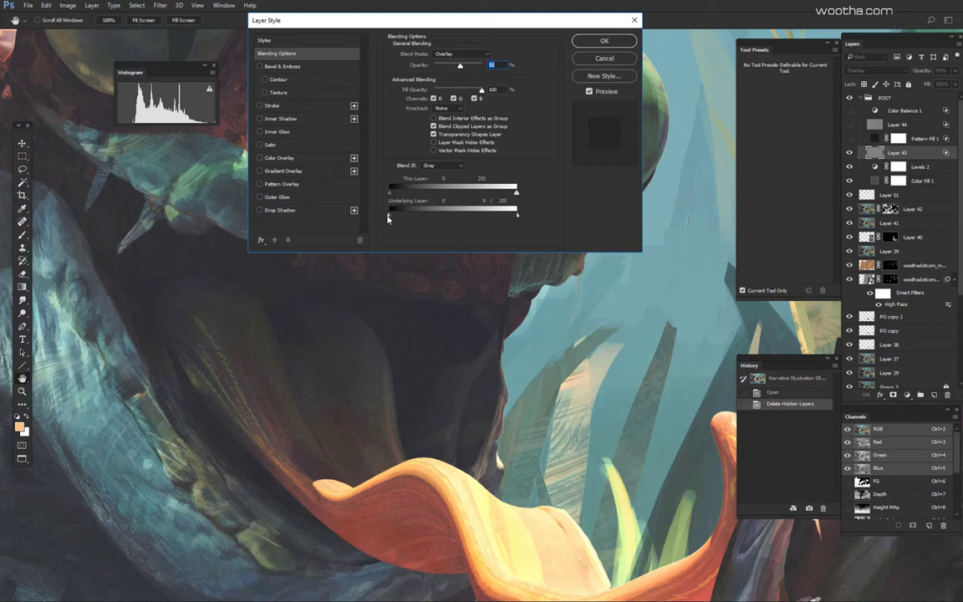
{"action": "mouse_move", "coordinate": [390, 222]}
{"action": "left_mouse_down"}
{"action": "mouse_move", "coordinate": [404, 217]}
{"action": "mouse_move", "coordinate": [383, 215]}
{"action": "mouse_move", "coordinate": [401, 219]}
{"action": "mouse_move", "coordinate": [387, 225]}
{"action": "left_mouse_up"}
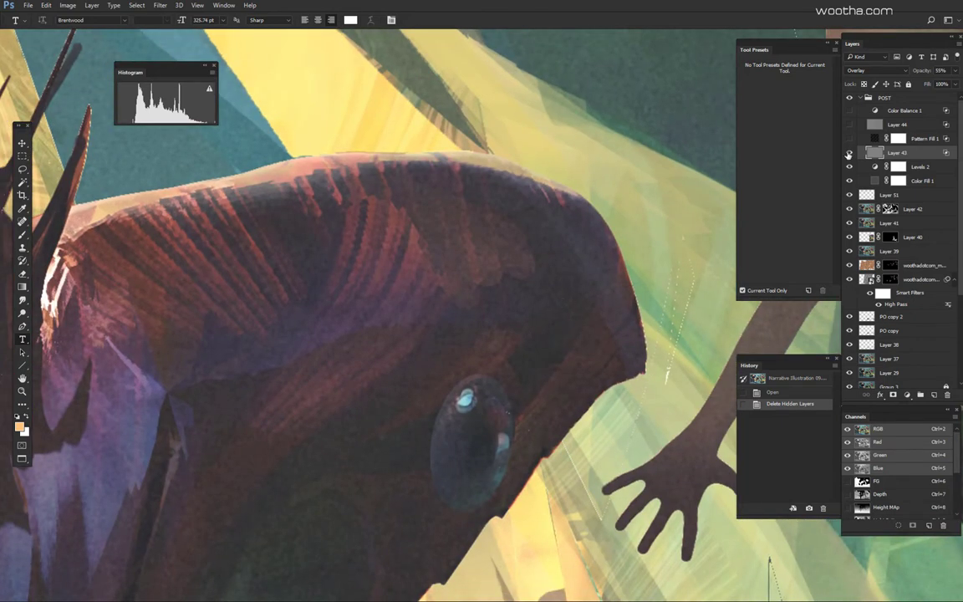
{"action": "left_click", "coordinate": [849, 153]}
{"action": "left_click", "coordinate": [848, 154]}
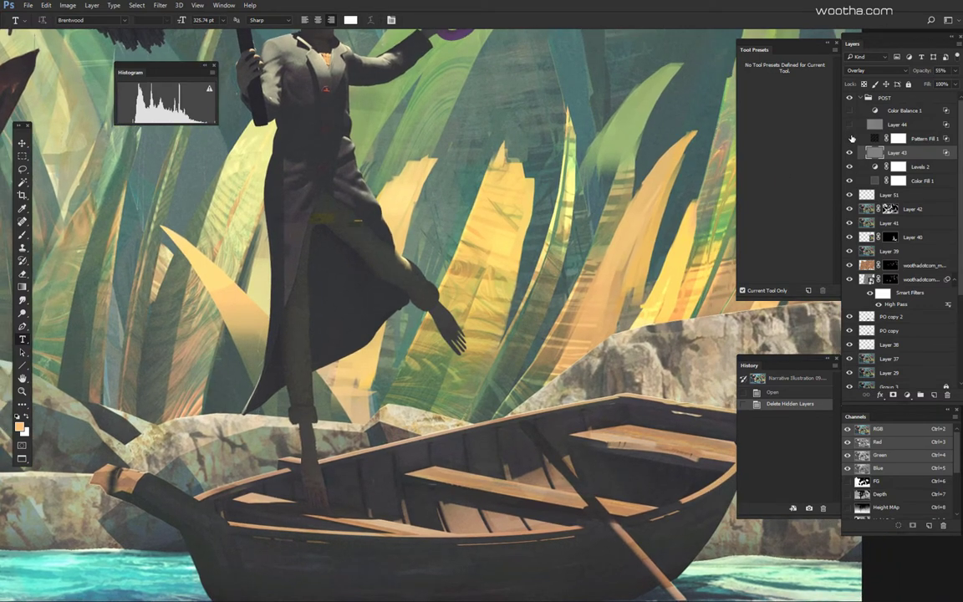
Step: Turn on and select Pattern Fill 1, and view its texture around the boat, umbrella figure and hanging child
{"action": "left_click", "coordinate": [850, 140]}
{"action": "left_click", "coordinate": [925, 139]}
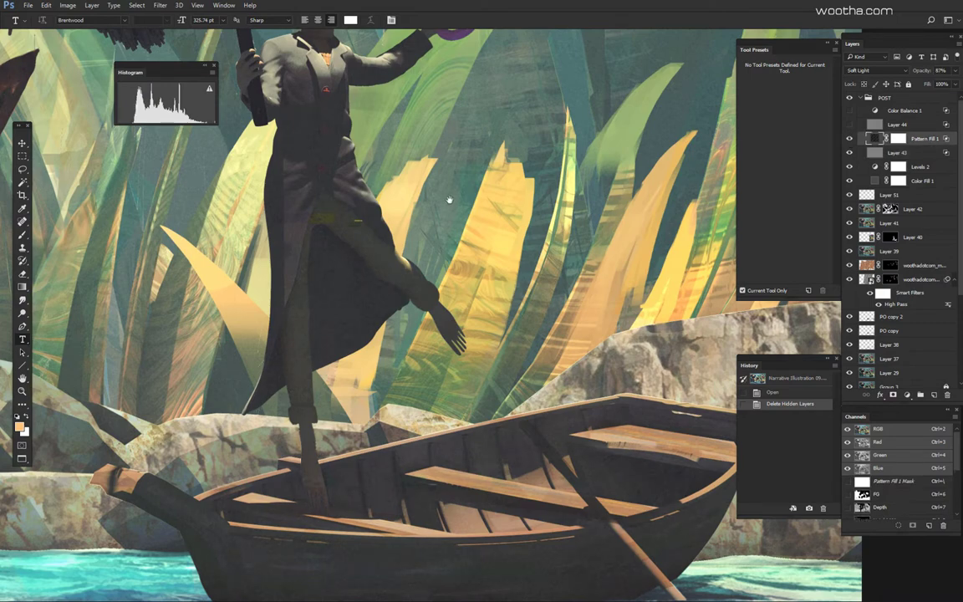
{"action": "left_click_drag", "start_coordinate": [459, 198], "coordinate": [522, 246]}
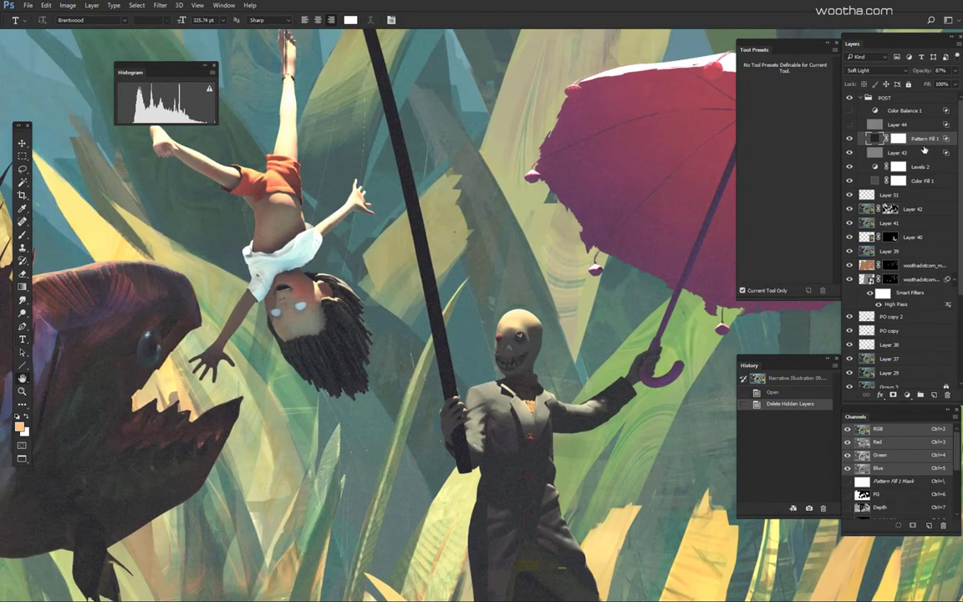
Step: Check Pattern Fill 1's blending options, and compare the area around the umbrella figure with the pattern off and on
{"action": "double_click", "coordinate": [942, 139]}
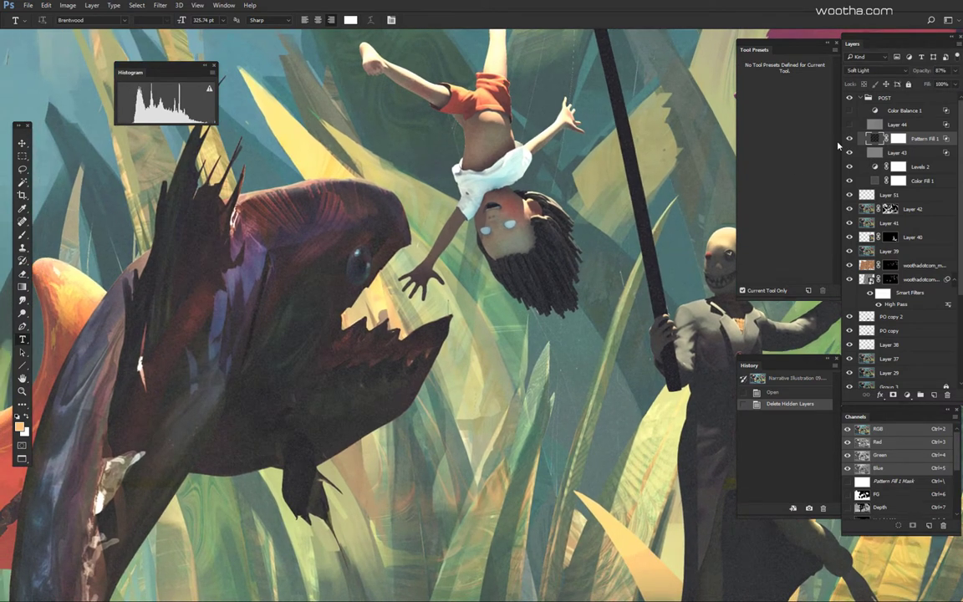
{"action": "mouse_move", "coordinate": [523, 227]}
{"action": "left_mouse_down"}
{"action": "mouse_move", "coordinate": [425, 212]}
{"action": "mouse_move", "coordinate": [511, 230]}
{"action": "mouse_move", "coordinate": [468, 242]}
{"action": "left_mouse_up"}
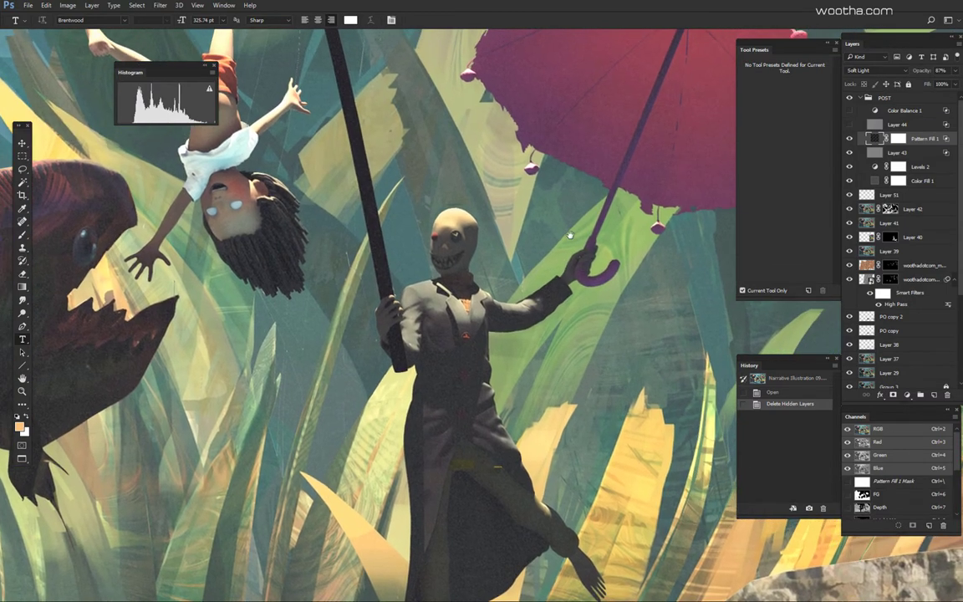
{"action": "left_click_drag", "start_coordinate": [555, 234], "coordinate": [542, 243]}
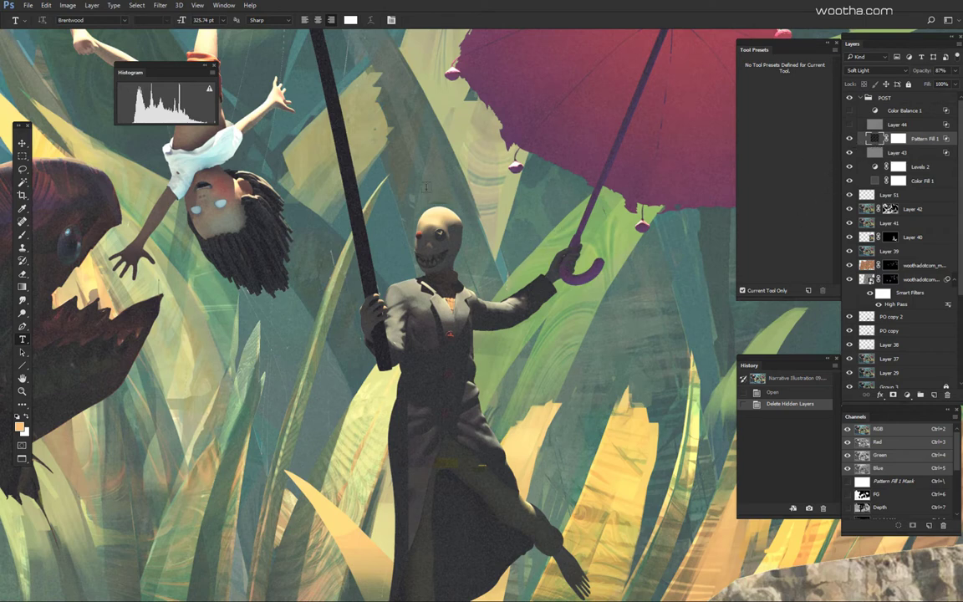
{"action": "left_click", "coordinate": [849, 138]}
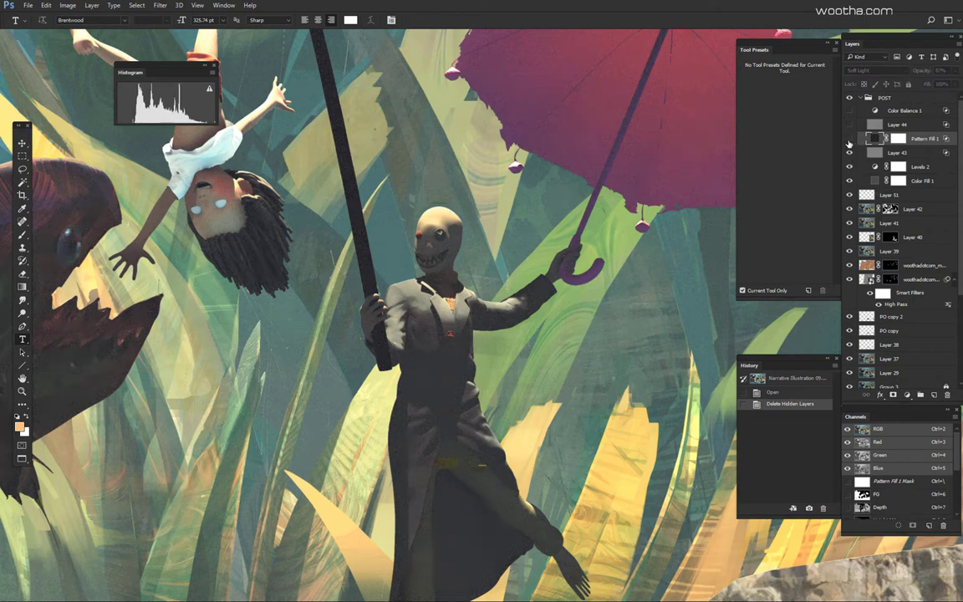
{"action": "left_click", "coordinate": [849, 139]}
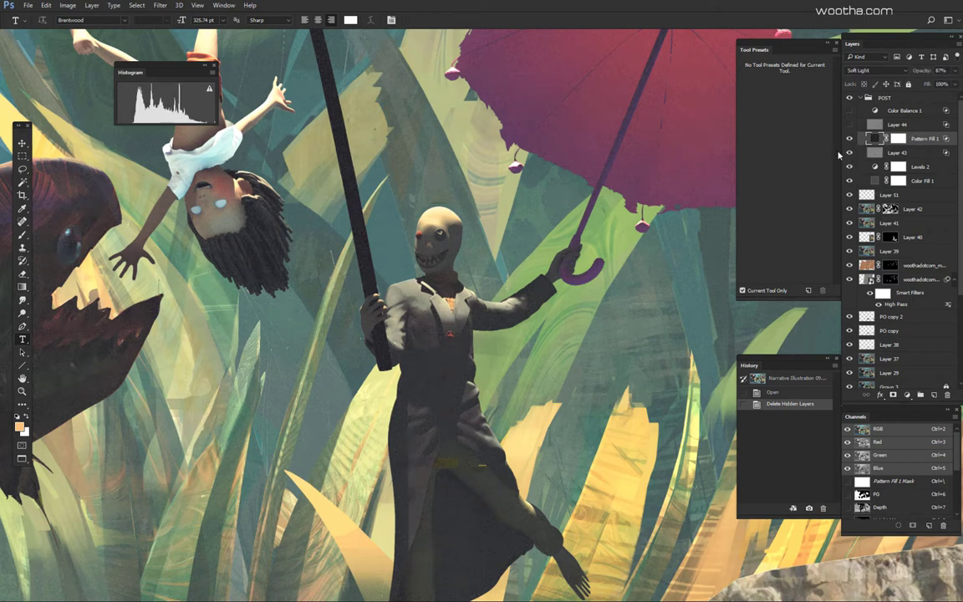
Step: Select and turn on Layer 44, and view its grain close up on the hanging child
{"action": "left_click", "coordinate": [910, 125]}
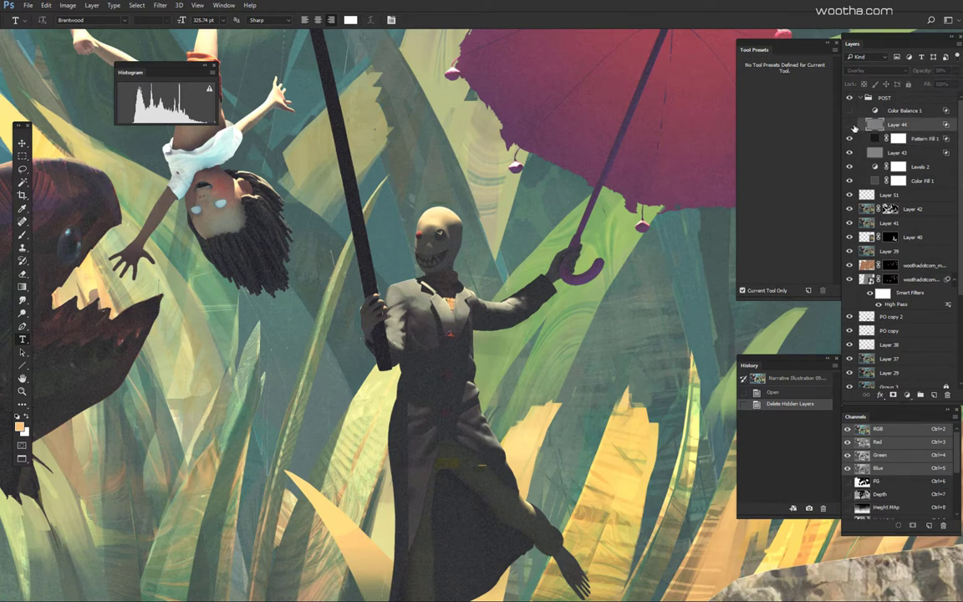
{"action": "left_click", "coordinate": [849, 125]}
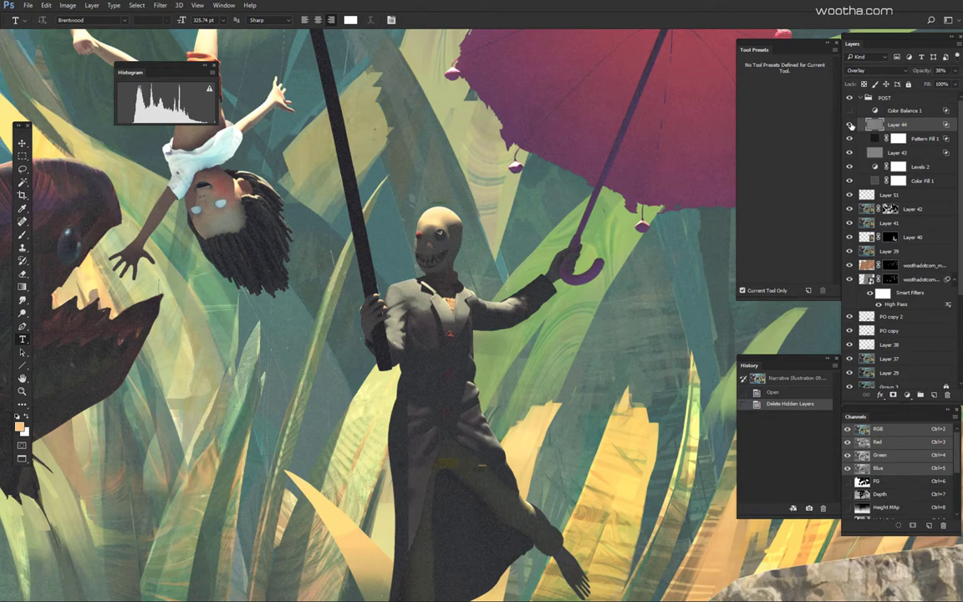
{"action": "left_click_drag", "start_coordinate": [202, 145], "coordinate": [436, 386]}
{"action": "left_click_drag", "start_coordinate": [468, 315], "coordinate": [486, 268]}
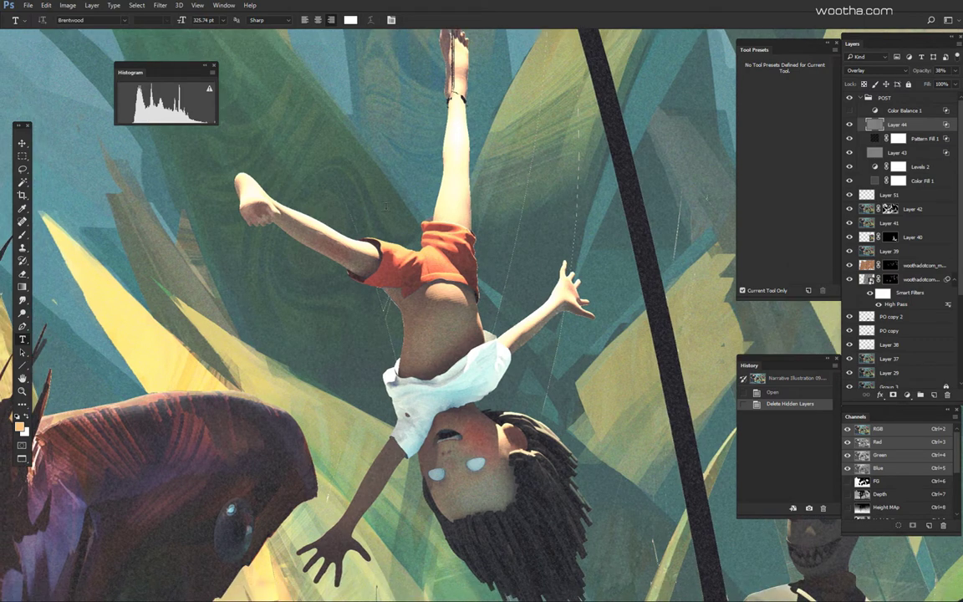
Step: Try narrowing the split shadow range of Layer 44's underlying-layer Blend If, and cancel the change
{"action": "double_click", "coordinate": [949, 125]}
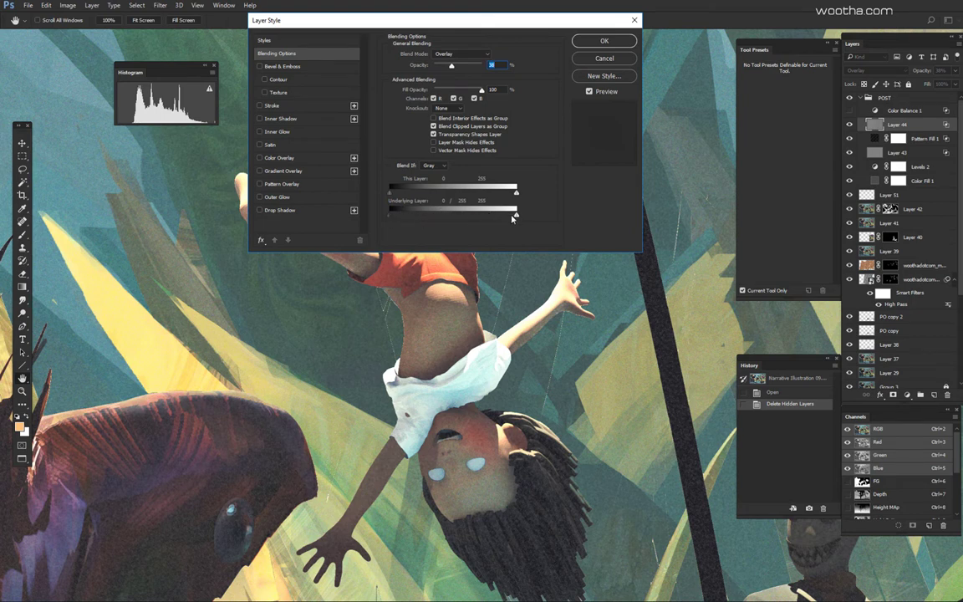
{"action": "left_click_drag", "start_coordinate": [512, 221], "coordinate": [506, 220]}
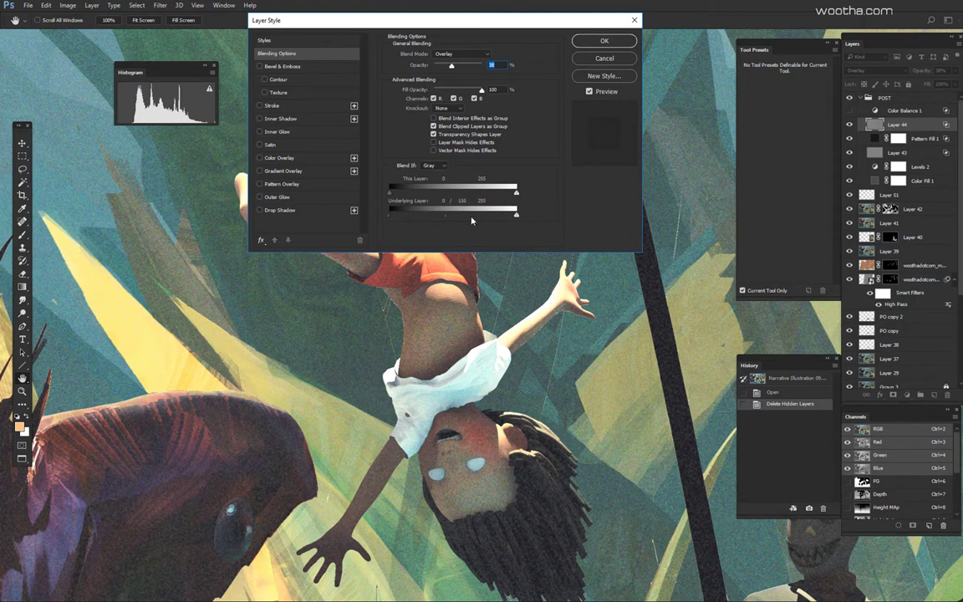
{"action": "left_click", "coordinate": [617, 61]}
Step: Examine Layer 44's grain close up on the hanging child, the fish and the umbrella figure's face
{"action": "left_click_drag", "start_coordinate": [713, 437], "coordinate": [623, 376]}
{"action": "left_click_drag", "start_coordinate": [409, 328], "coordinate": [518, 391]}
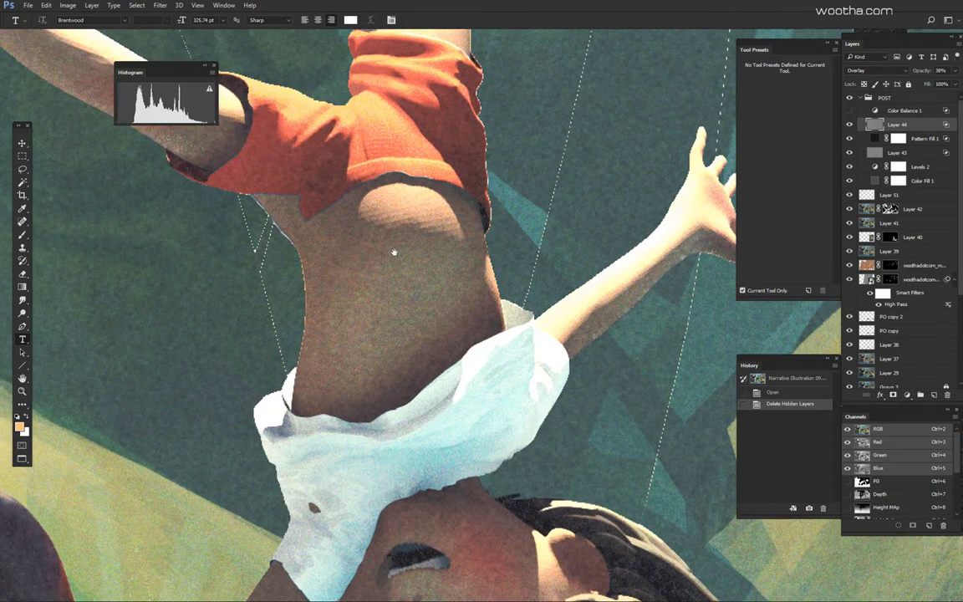
{"action": "left_click_drag", "start_coordinate": [490, 299], "coordinate": [669, 138]}
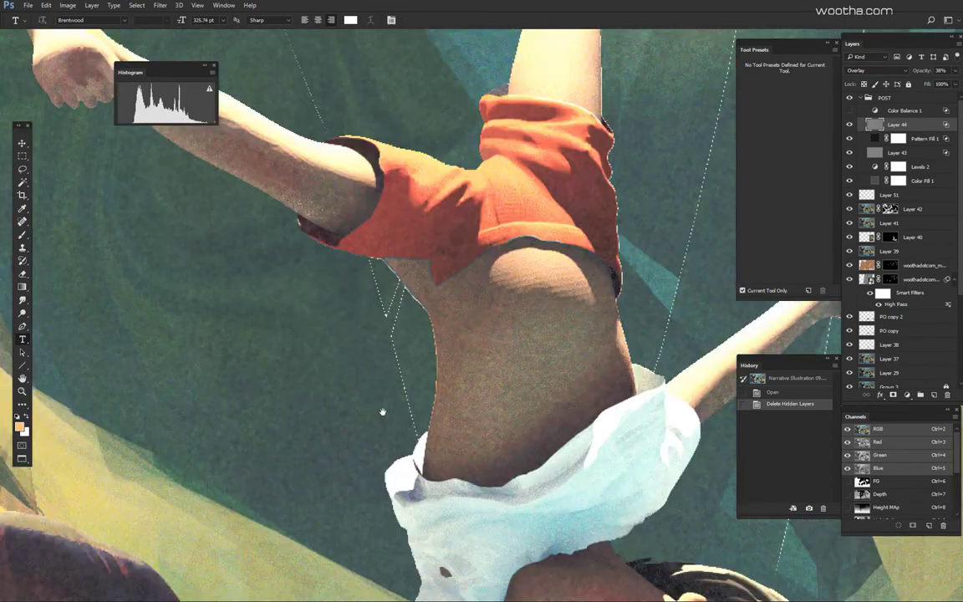
{"action": "left_click_drag", "start_coordinate": [383, 412], "coordinate": [325, 520]}
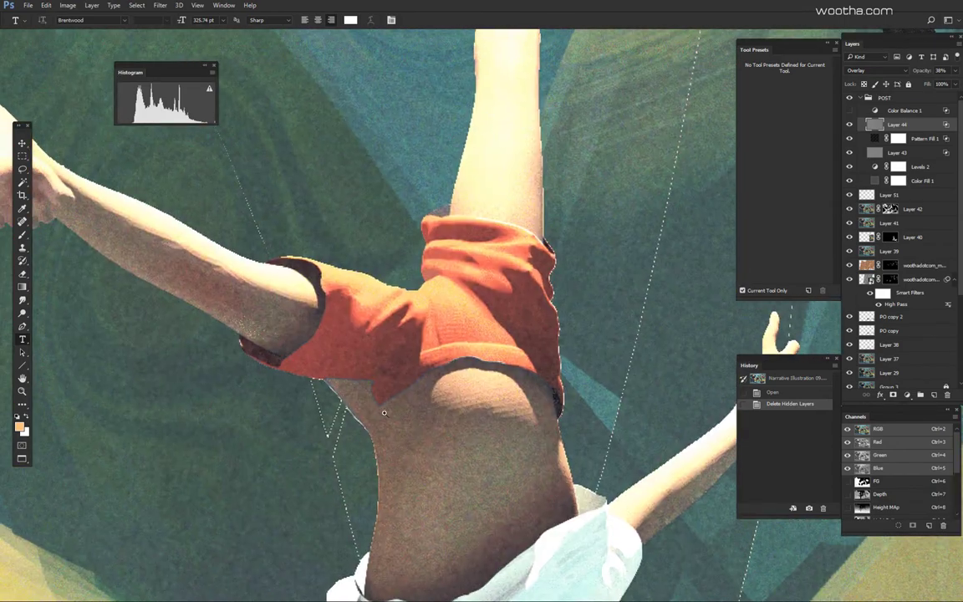
{"action": "key", "text": "ctrl+minus"}
{"action": "left_click_drag", "start_coordinate": [327, 466], "coordinate": [402, 415]}
{"action": "left_click_drag", "start_coordinate": [233, 520], "coordinate": [396, 395]}
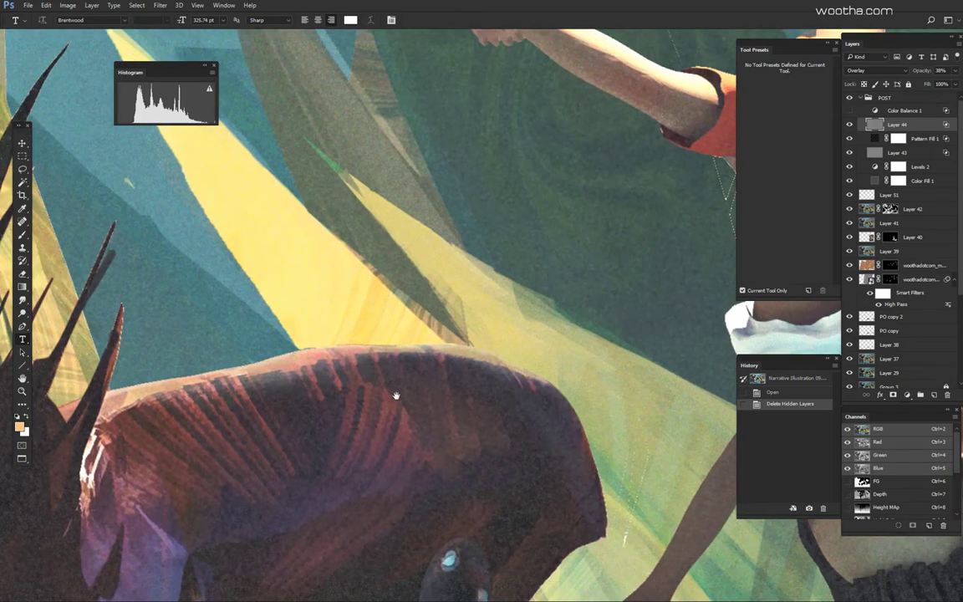
{"action": "left_click_drag", "start_coordinate": [264, 464], "coordinate": [509, 385]}
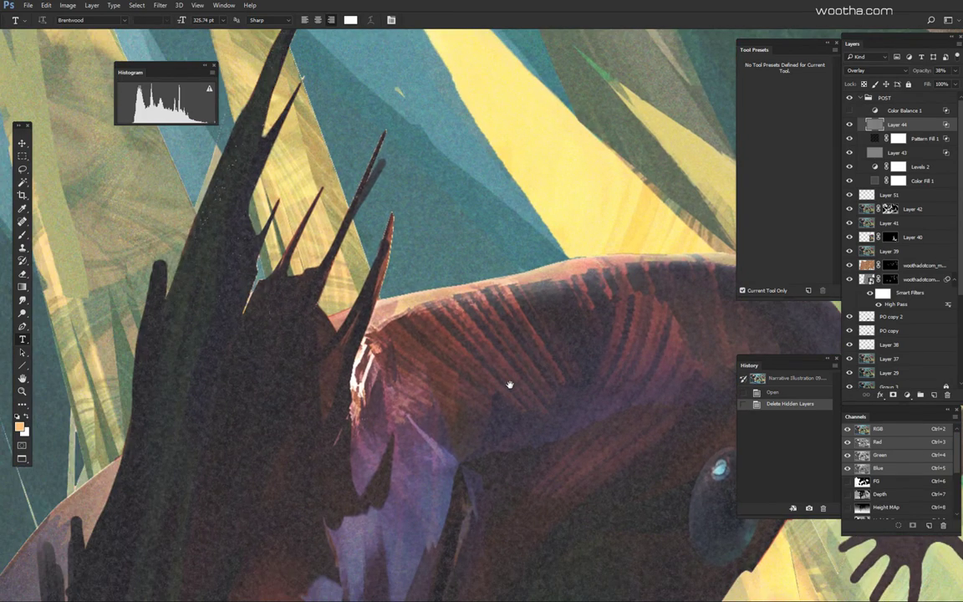
{"action": "left_click_drag", "start_coordinate": [388, 418], "coordinate": [342, 424]}
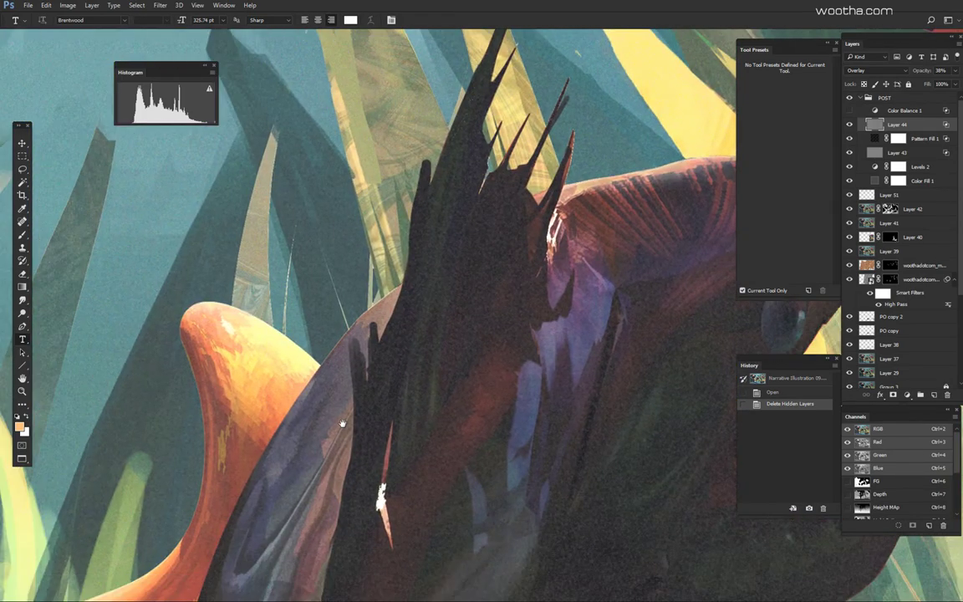
{"action": "left_click_drag", "start_coordinate": [698, 387], "coordinate": [334, 410]}
{"action": "left_click_drag", "start_coordinate": [627, 368], "coordinate": [318, 401]}
{"action": "left_click_drag", "start_coordinate": [644, 391], "coordinate": [529, 425]}
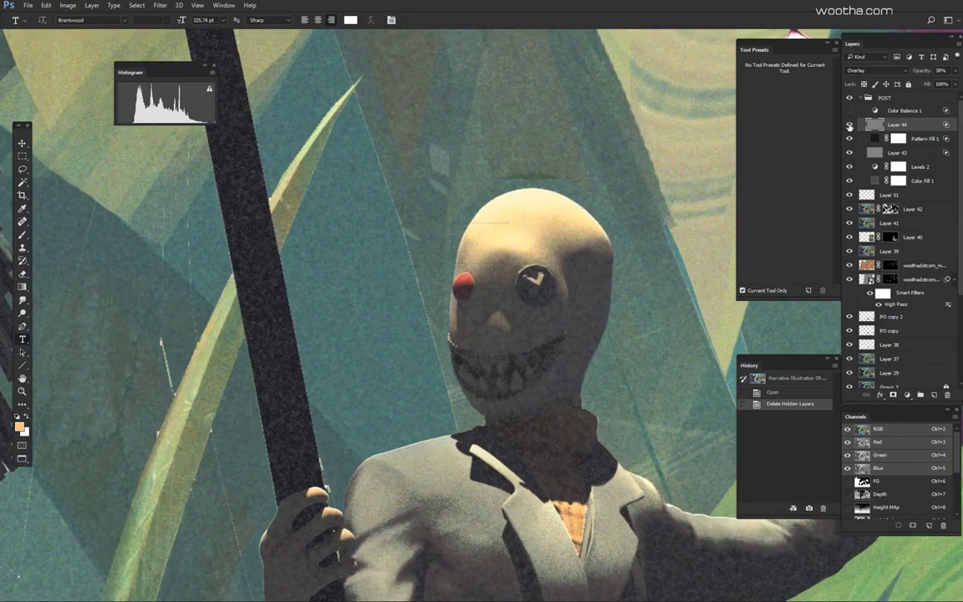
Step: Hide Layer 44 and Pattern Fill 1, and select Layer 43
{"action": "left_click", "coordinate": [849, 124]}
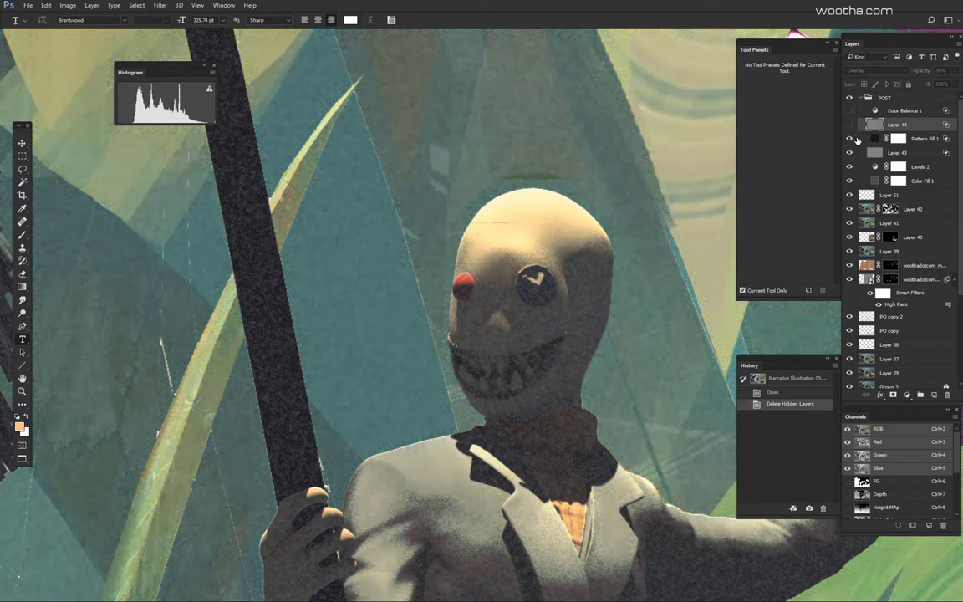
{"action": "left_click", "coordinate": [849, 138]}
{"action": "left_click", "coordinate": [869, 154]}
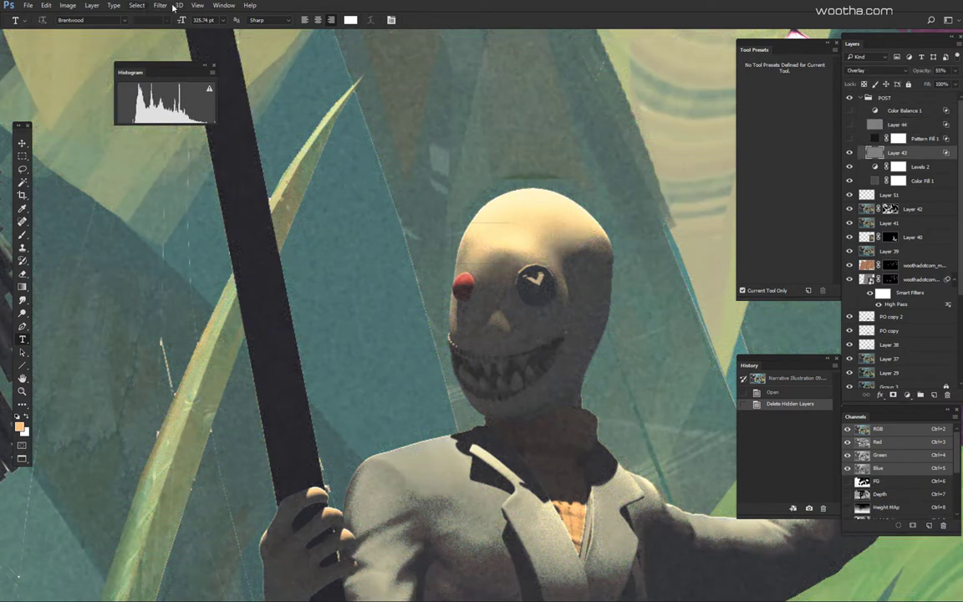
Step: View the Grain settings in the Camera Raw Filter's Effects for Layer 43, and cancel the filter
{"action": "left_click", "coordinate": [159, 7]}
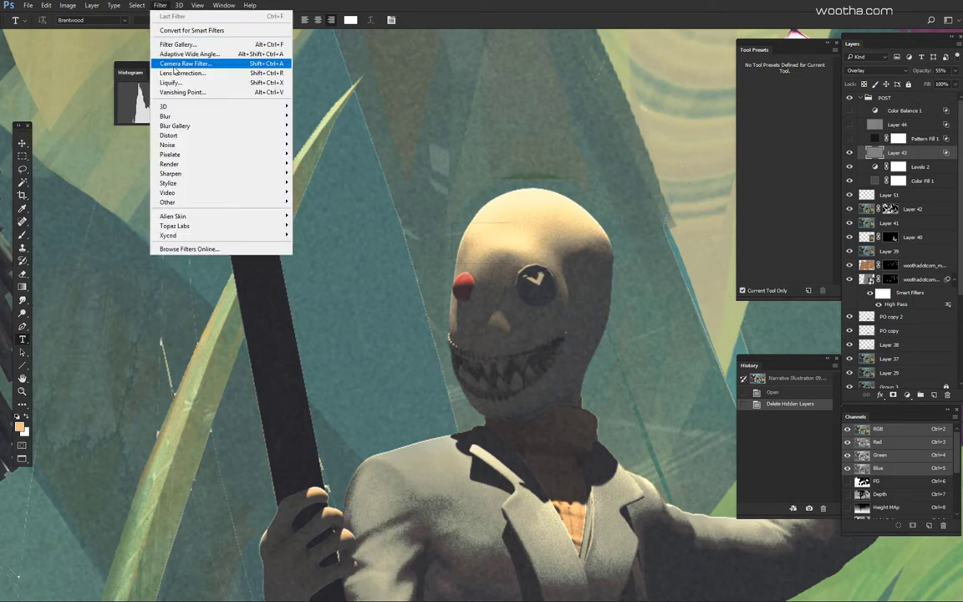
{"action": "left_click", "coordinate": [169, 64]}
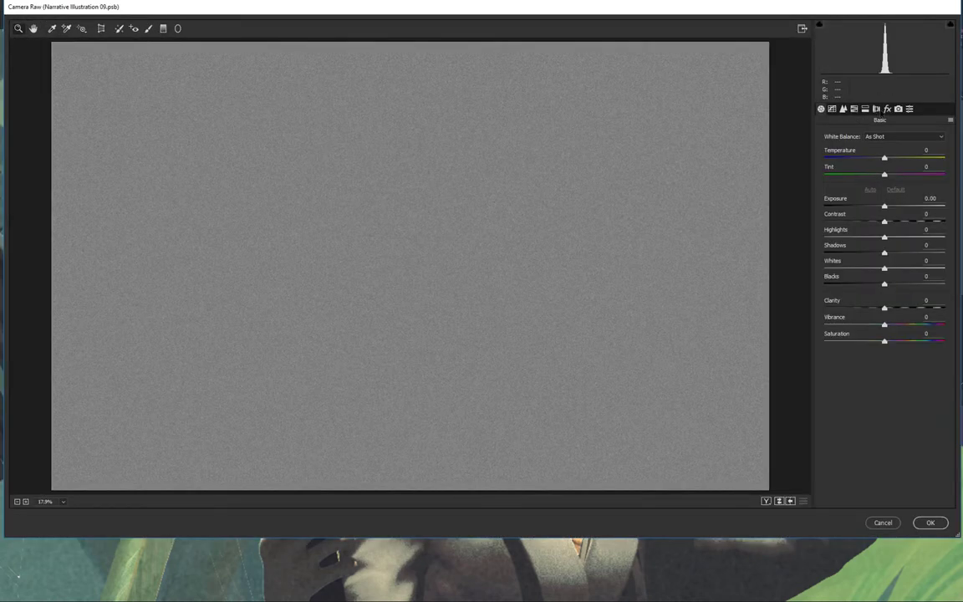
{"action": "left_click", "coordinate": [887, 109]}
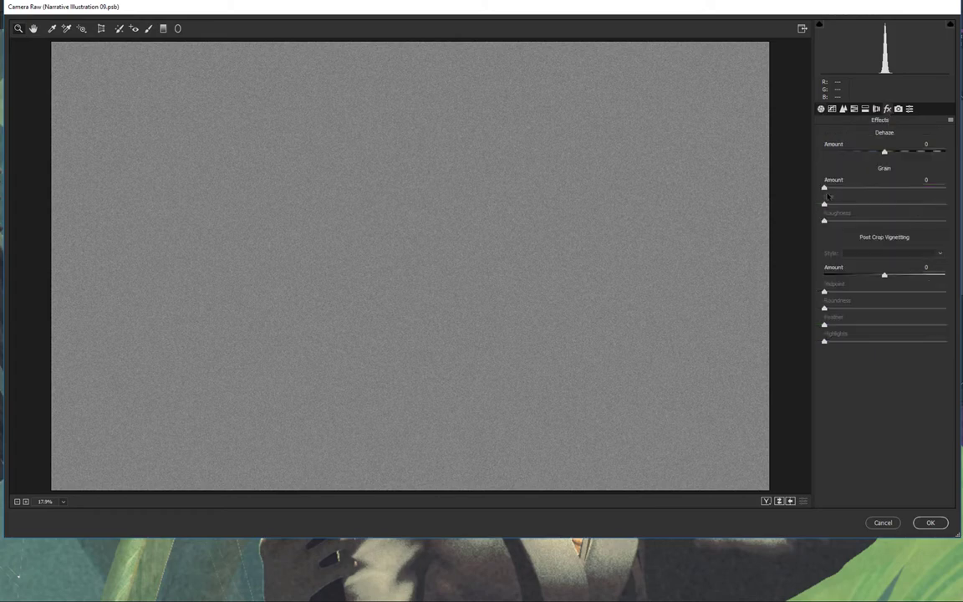
{"action": "left_click", "coordinate": [890, 523]}
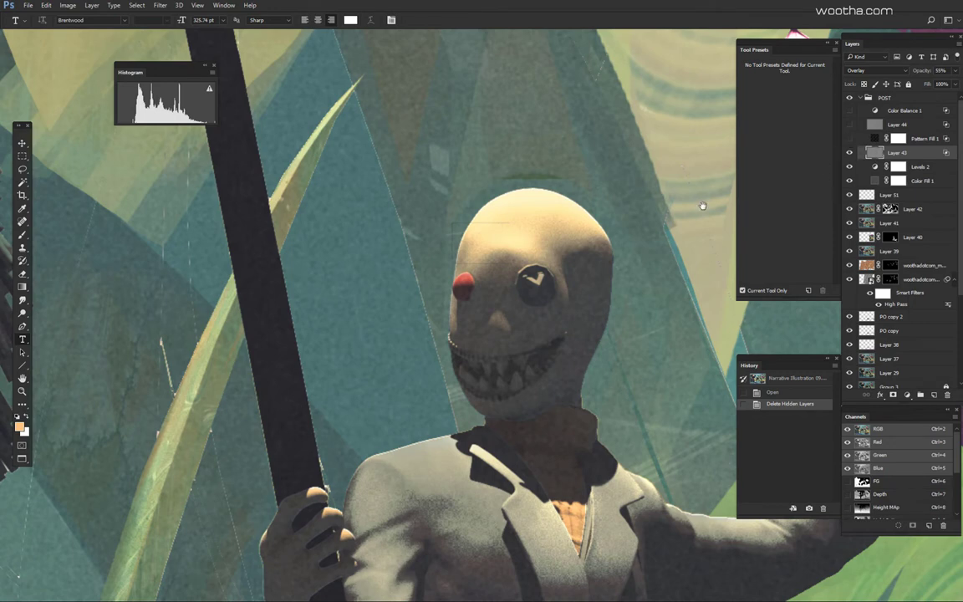
Step: Show Pattern Fill 1, browse the patterns available for its fill, and cancel without changing it
{"action": "left_click_drag", "start_coordinate": [703, 206], "coordinate": [671, 213]}
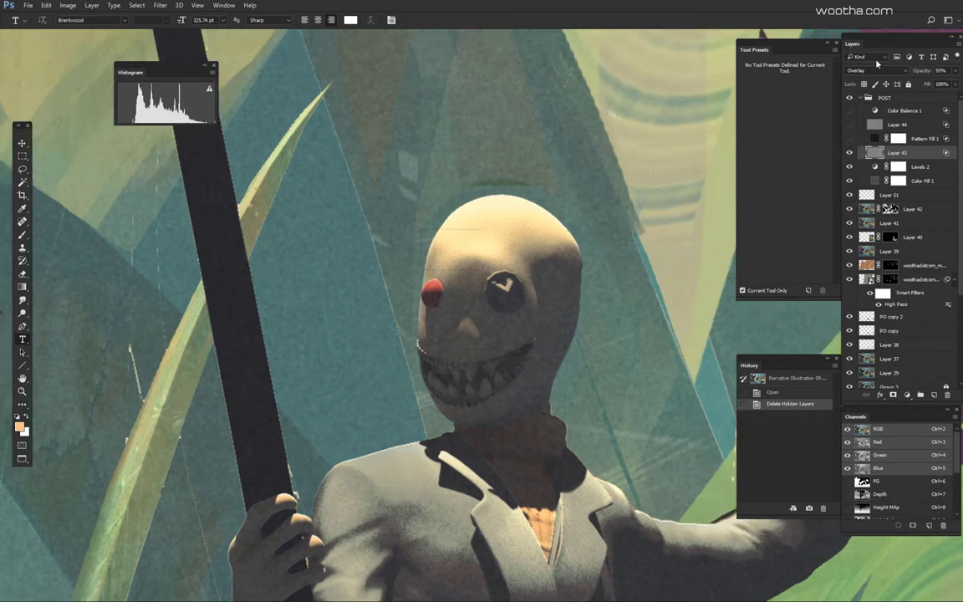
{"action": "left_click", "coordinate": [851, 140]}
{"action": "double_click", "coordinate": [874, 139]}
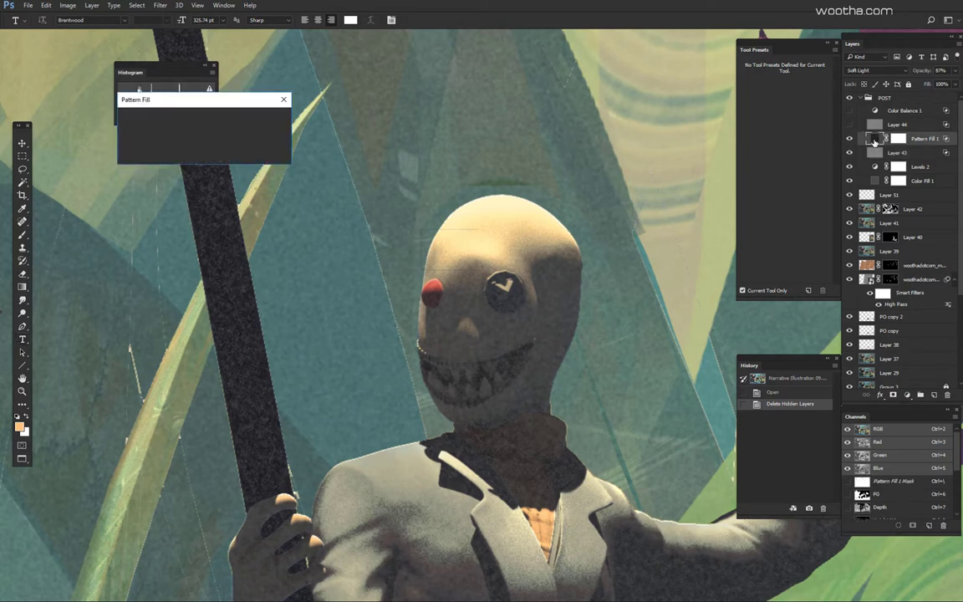
{"action": "left_click", "coordinate": [141, 136]}
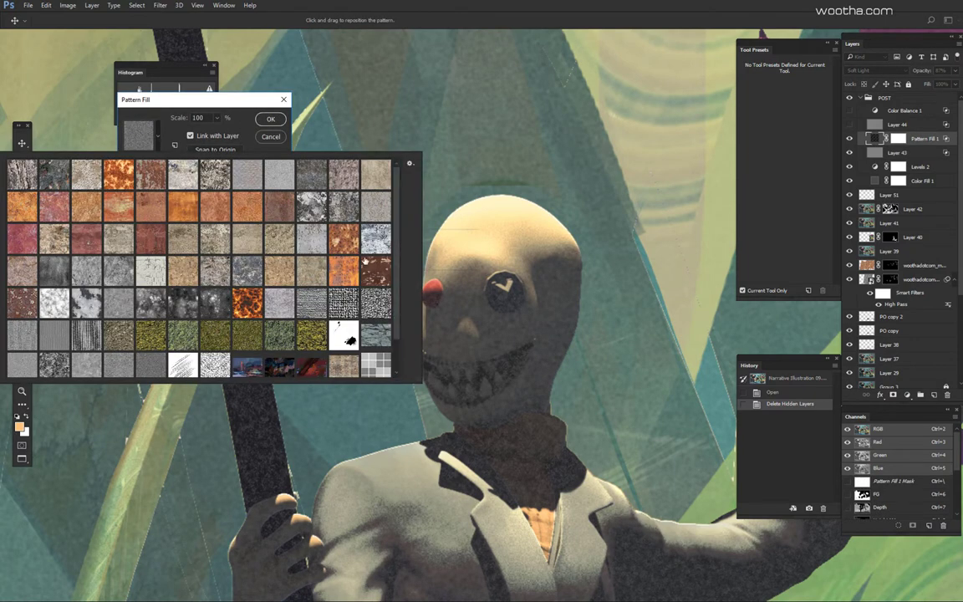
{"action": "scroll", "coordinate": [357, 267], "scroll_direction": "down", "scroll_amount": 2}
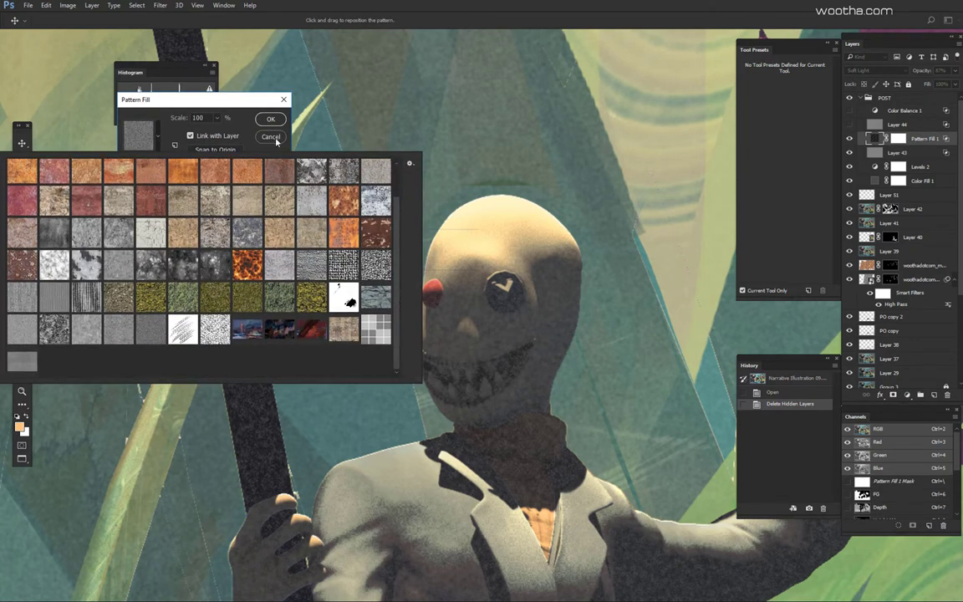
{"action": "left_click", "coordinate": [277, 140]}
Step: Duplicate Pattern Fill 1 above the POST group and set the copy to Normal blending at 100% opacity
{"action": "left_click_drag", "start_coordinate": [916, 117], "coordinate": [945, 72]}
{"action": "left_click", "coordinate": [883, 71]}
{"action": "left_click", "coordinate": [877, 80]}
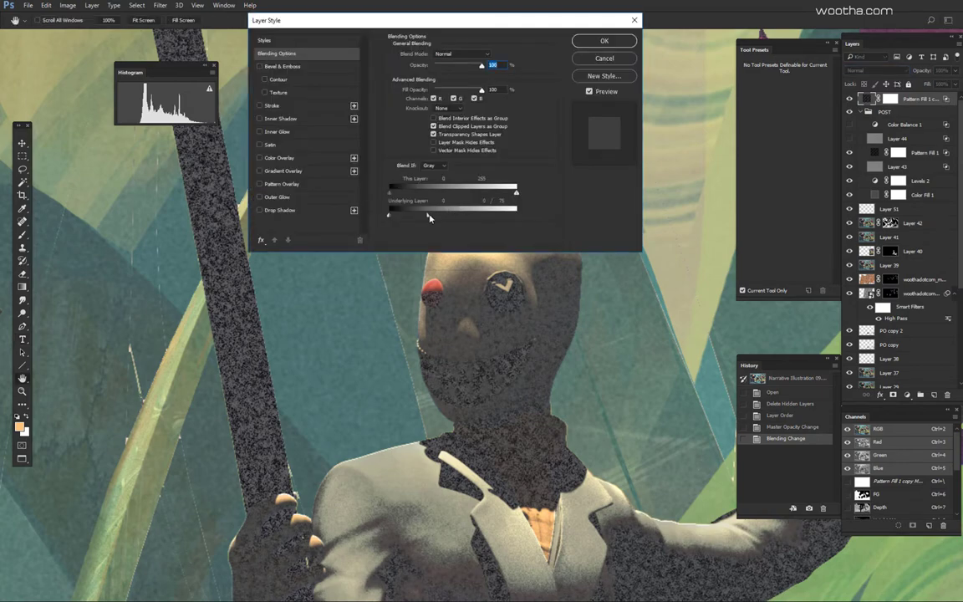
Step: Widen the pattern copy's underlying-layer Blend If to the full tonal range, and delete the copy
{"action": "left_click_drag", "start_coordinate": [429, 217], "coordinate": [385, 218]}
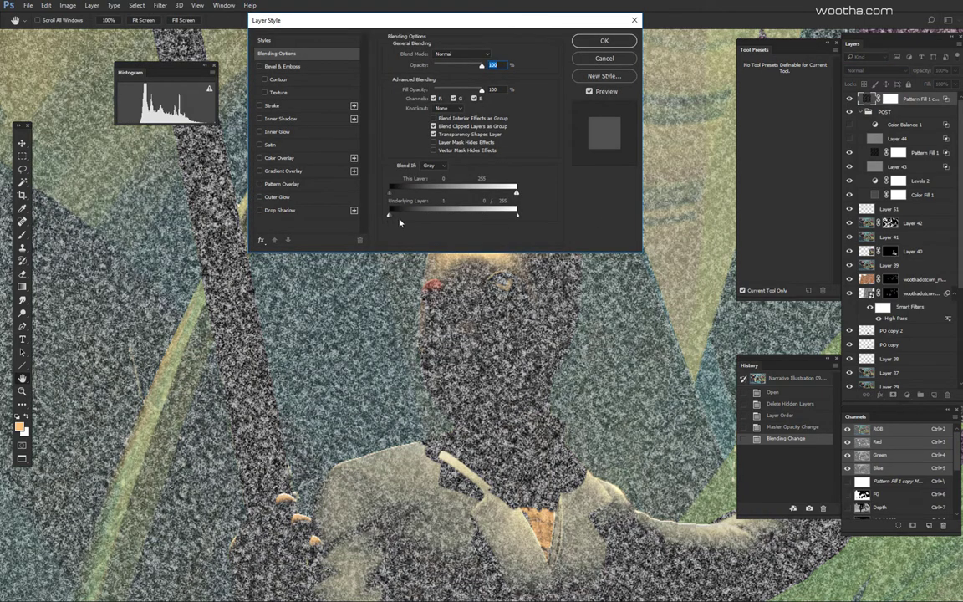
{"action": "left_click_drag", "start_coordinate": [389, 215], "coordinate": [420, 217]}
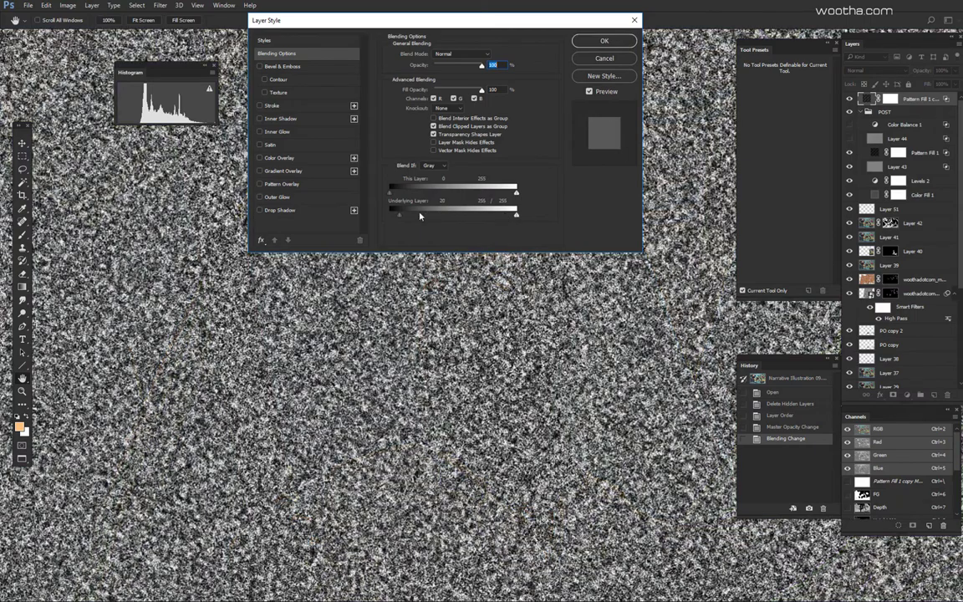
{"action": "left_click", "coordinate": [400, 216]}
{"action": "left_click", "coordinate": [611, 46]}
{"action": "key", "text": "t"}
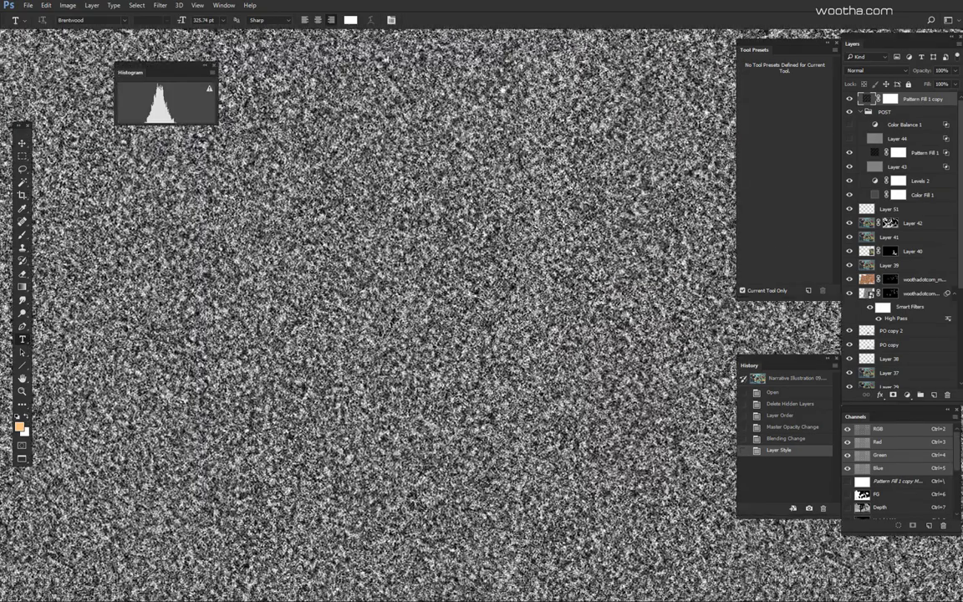
{"action": "left_click", "coordinate": [850, 99]}
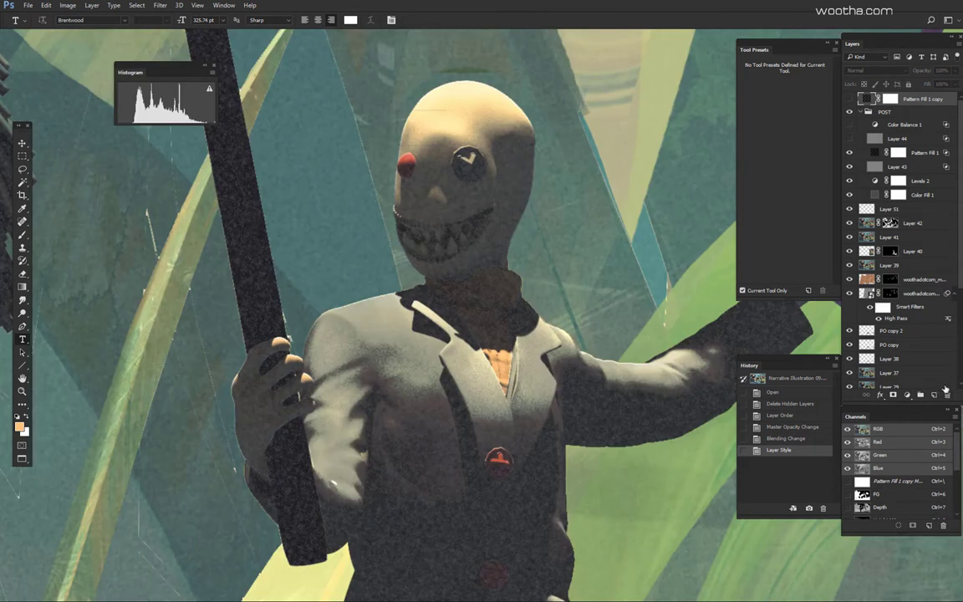
{"action": "left_click", "coordinate": [947, 395]}
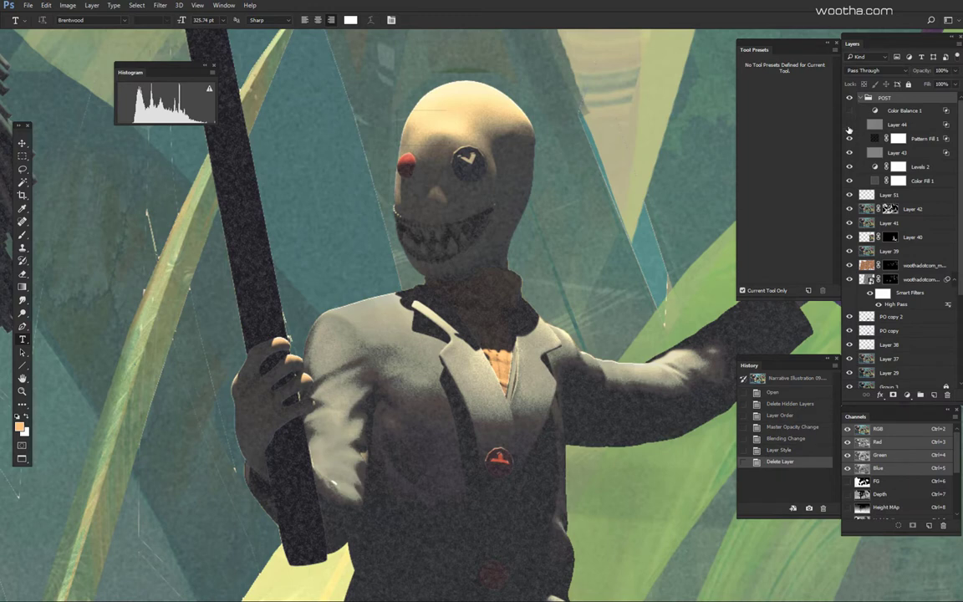
Step: Show Layer 44, view the Add Noise filter's settings for it, and cancel the filter
{"action": "left_click", "coordinate": [874, 125]}
{"action": "left_click", "coordinate": [160, 5]}
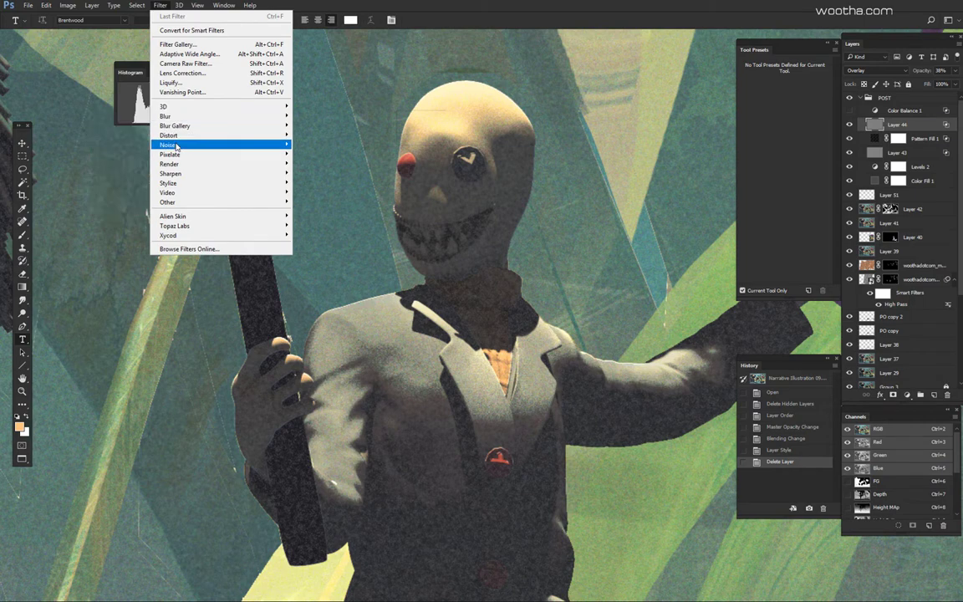
{"action": "mouse_move", "coordinate": [176, 147]}
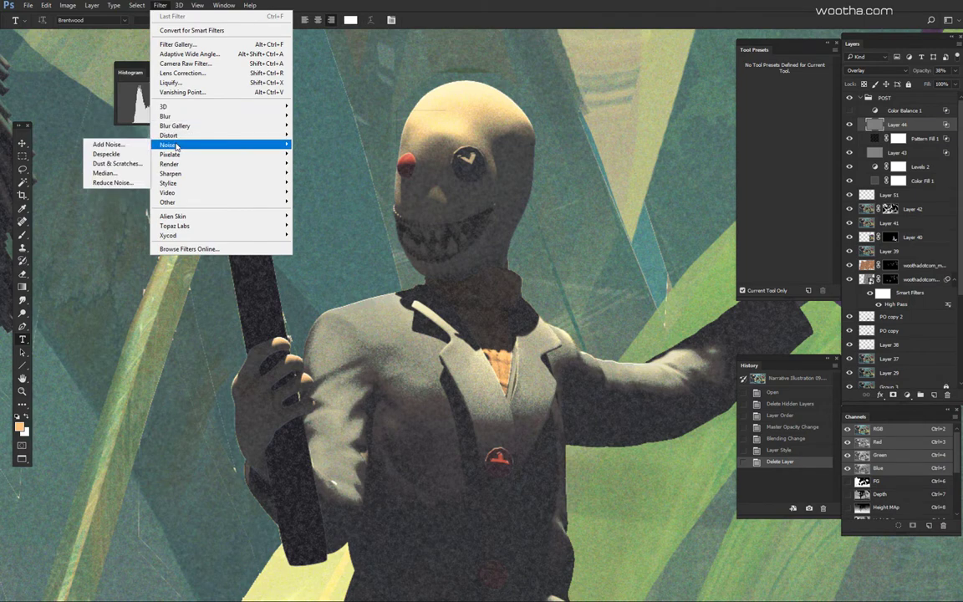
{"action": "left_click", "coordinate": [118, 147]}
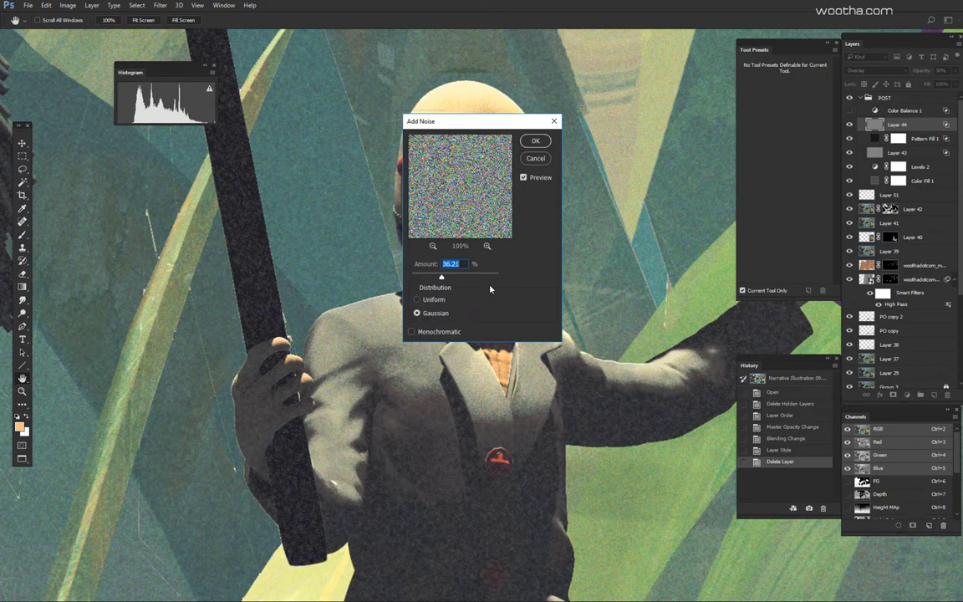
{"action": "left_click", "coordinate": [536, 159]}
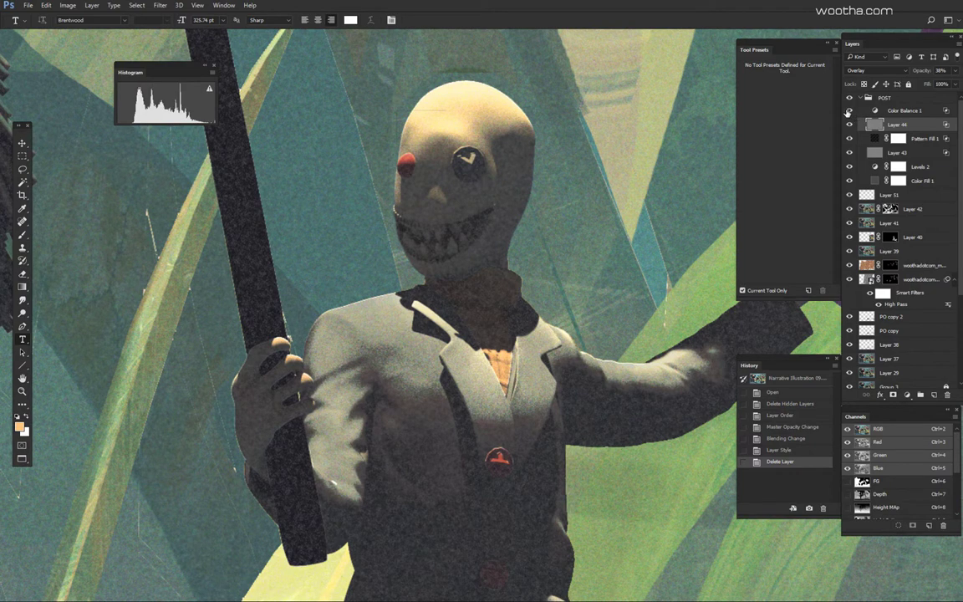
Step: Show Color Balance 1 and compare the whole illustration with and without it
{"action": "left_click", "coordinate": [907, 112]}
{"action": "left_click_drag", "start_coordinate": [653, 203], "coordinate": [597, 217]}
{"action": "scroll", "coordinate": [619, 222], "scroll_direction": "down", "scroll_amount": 3}
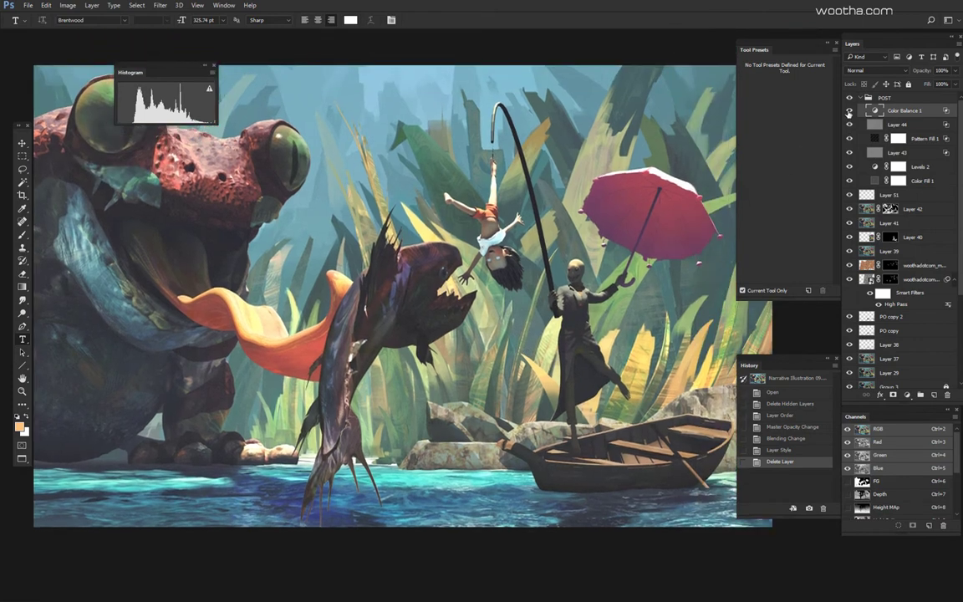
{"action": "left_click", "coordinate": [848, 112]}
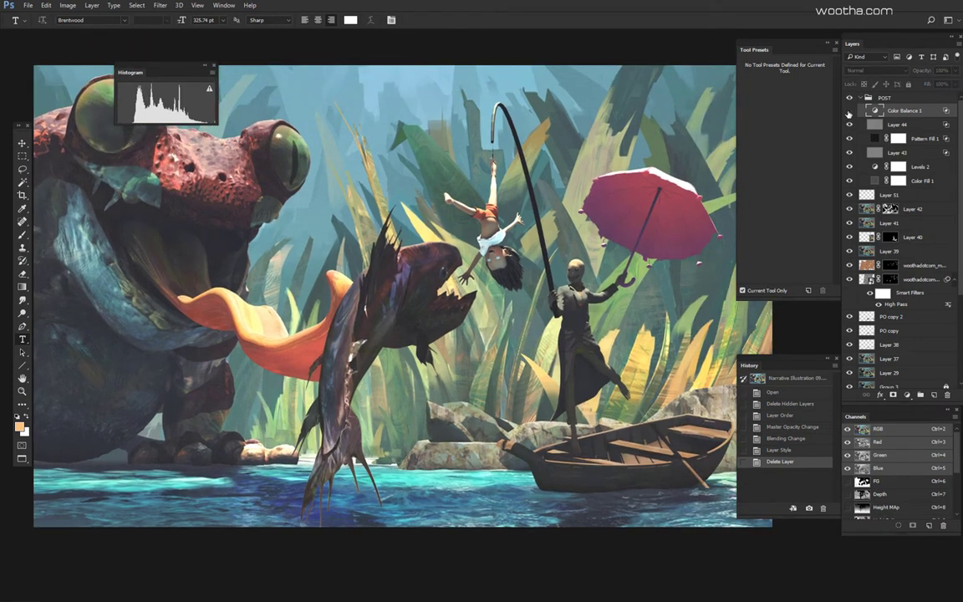
{"action": "left_click", "coordinate": [848, 112]}
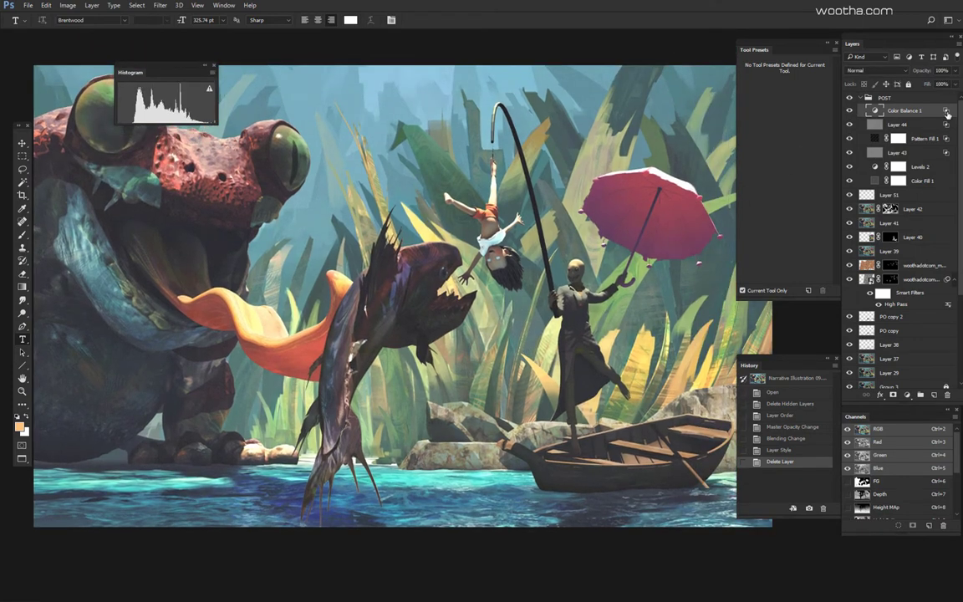
Step: Try lowering the split shadow slider of Color Balance 1's underlying-layer Blend If to 227, and cancel the change
{"action": "double_click", "coordinate": [947, 113]}
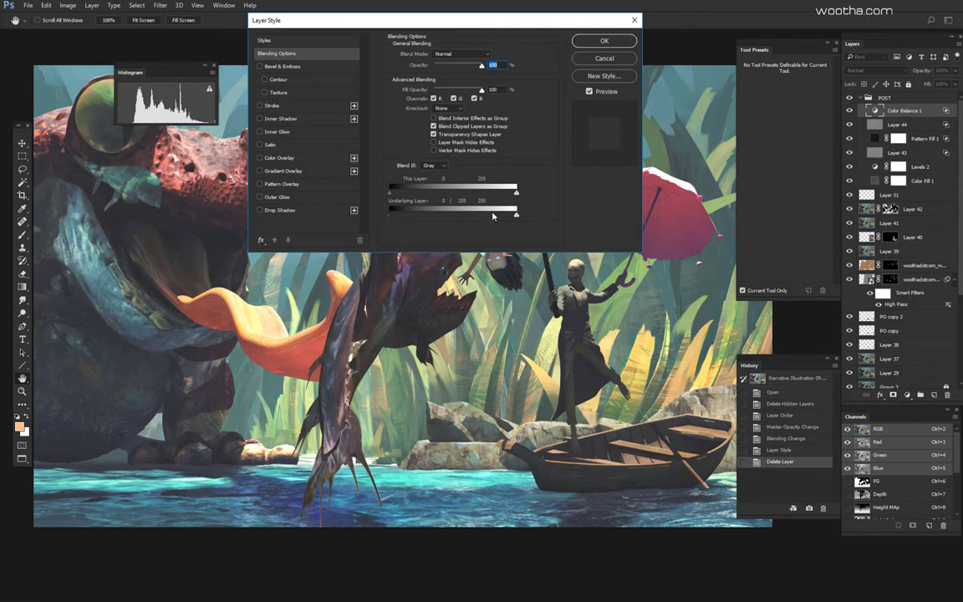
{"action": "left_click_drag", "start_coordinate": [513, 222], "coordinate": [503, 222]}
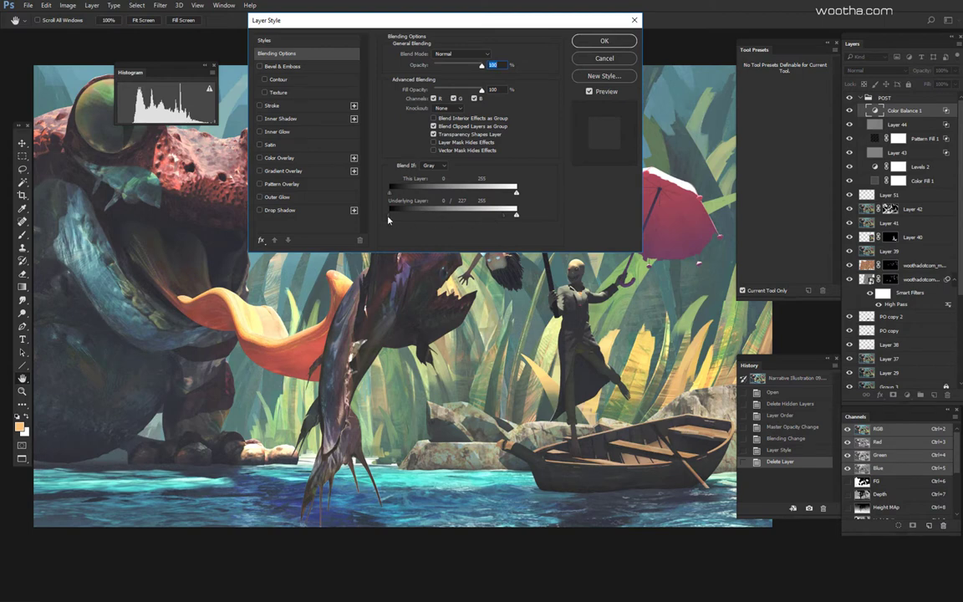
{"action": "left_click_drag", "start_coordinate": [505, 220], "coordinate": [519, 219]}
{"action": "left_click", "coordinate": [605, 60]}
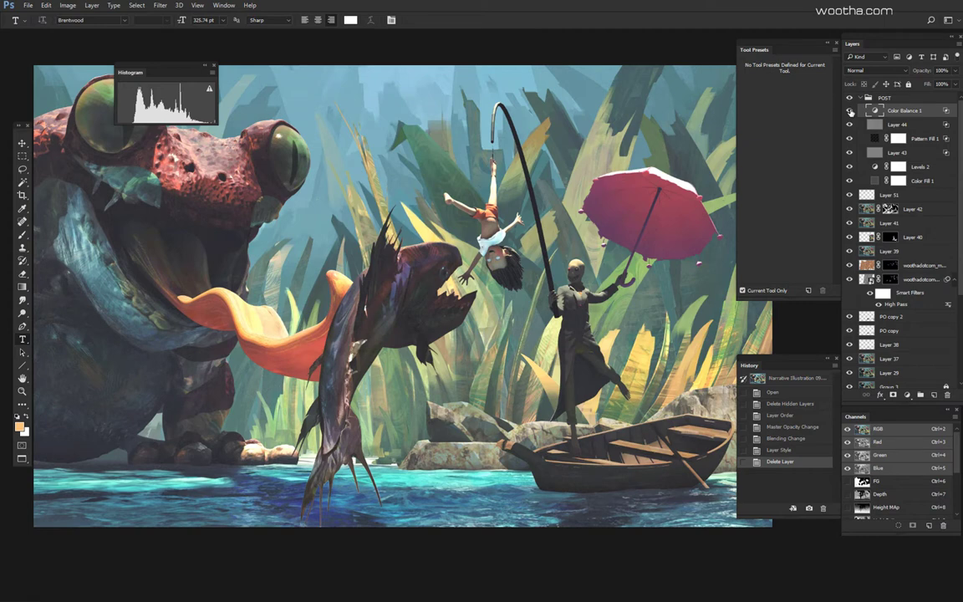
Step: Compare the whole illustration with and without Color Balance 1 and the full POST group
{"action": "left_click", "coordinate": [850, 112]}
{"action": "key", "text": "ctrl+minus"}
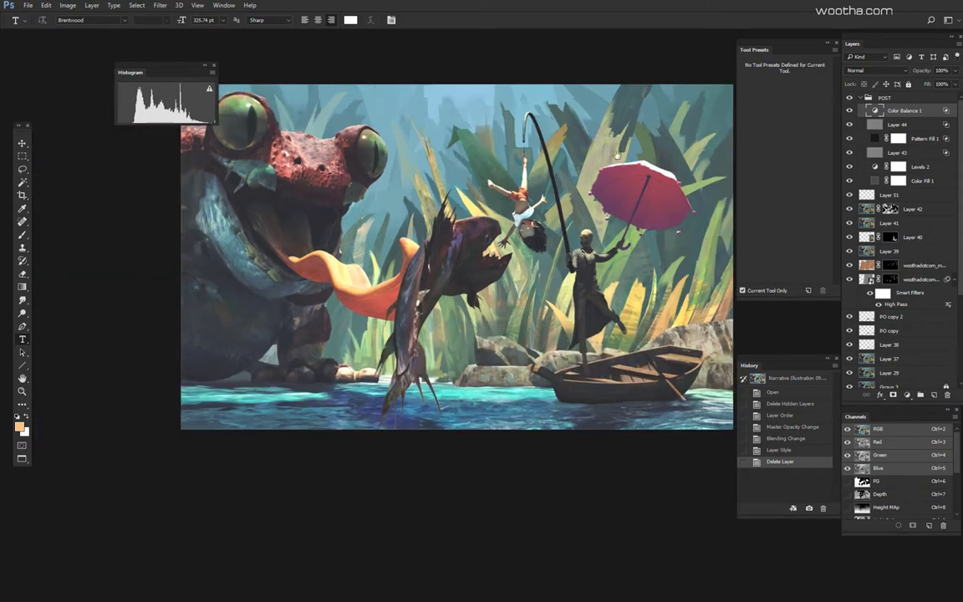
{"action": "left_click", "coordinate": [849, 98]}
{"action": "left_click", "coordinate": [850, 98]}
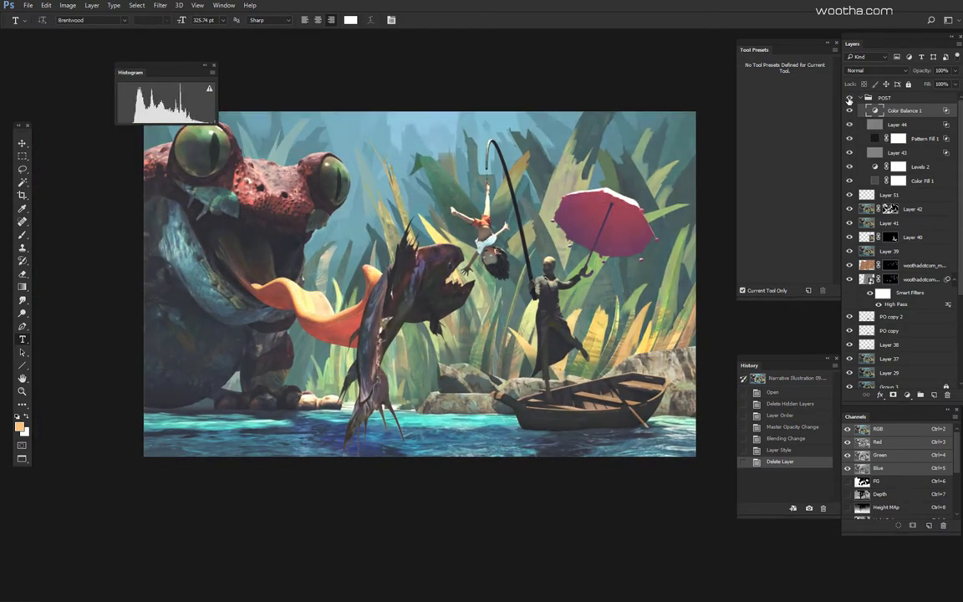
{"action": "left_click_drag", "start_coordinate": [490, 181], "coordinate": [471, 190]}
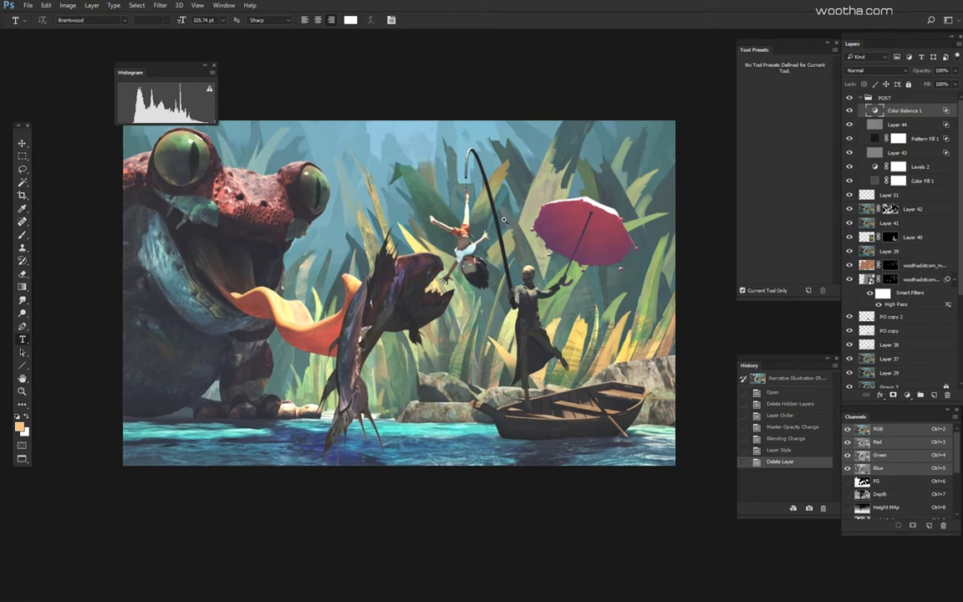
{"action": "left_click_drag", "start_coordinate": [513, 222], "coordinate": [536, 225], "text": "ctrl"}
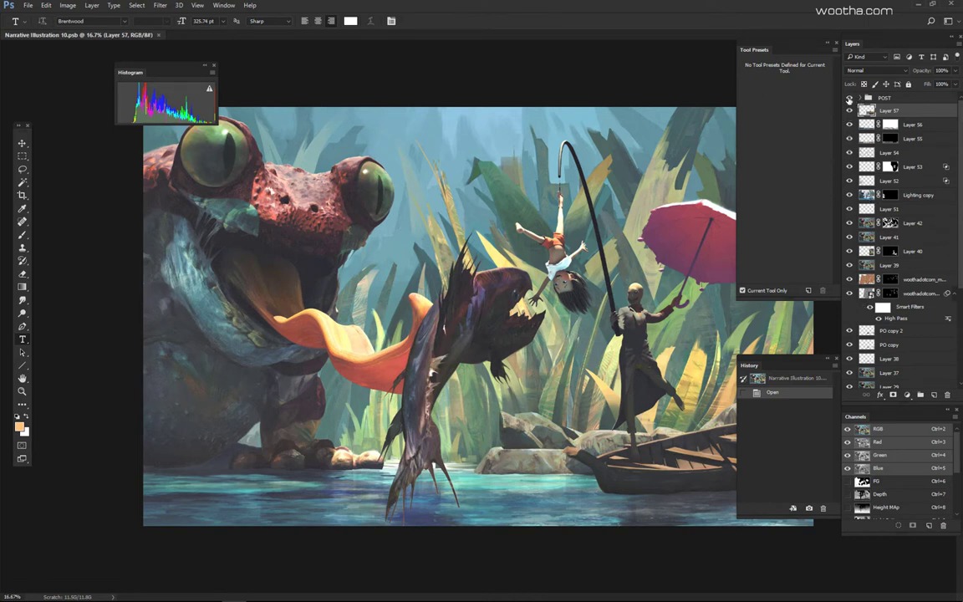
Step: Hide the layers from Layer 57 down to Lighting copy, and group Layer 51 through Layer 38 as "Stage 09"
{"action": "left_click_drag", "start_coordinate": [850, 110], "coordinate": [849, 226]}
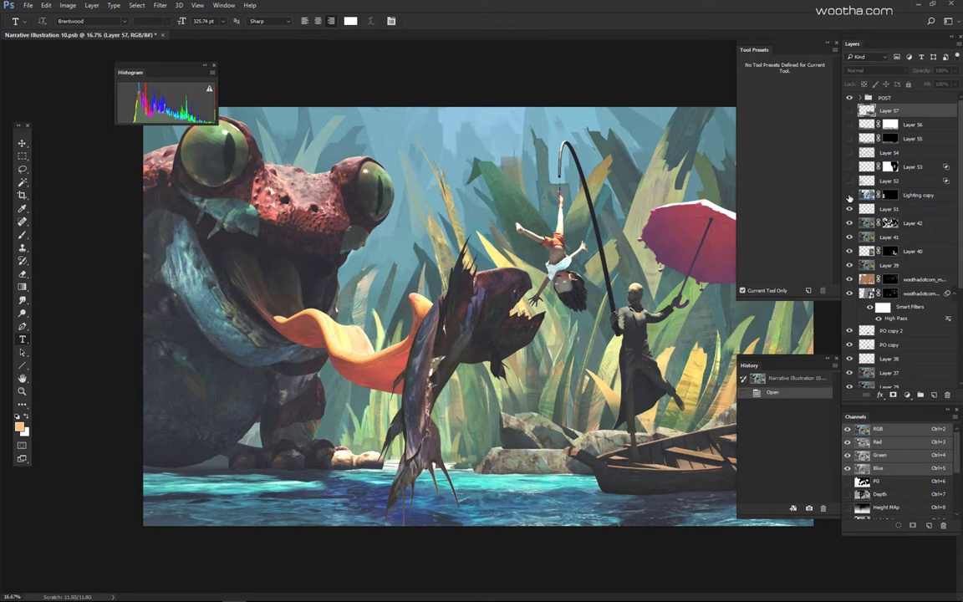
{"action": "left_click", "coordinate": [890, 209]}
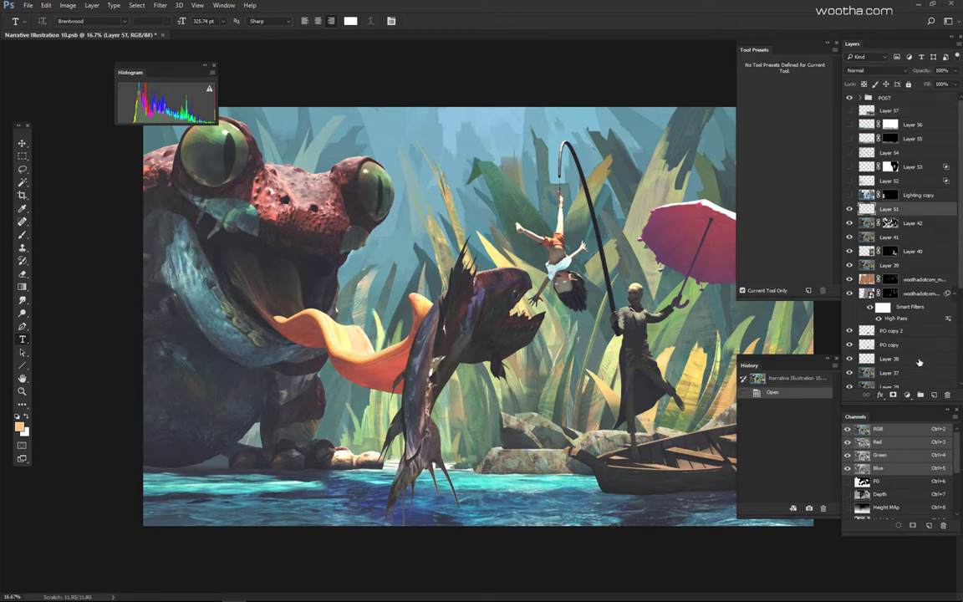
{"action": "left_click", "coordinate": [918, 358], "text": "shift"}
{"action": "key", "text": "ctrl+g"}
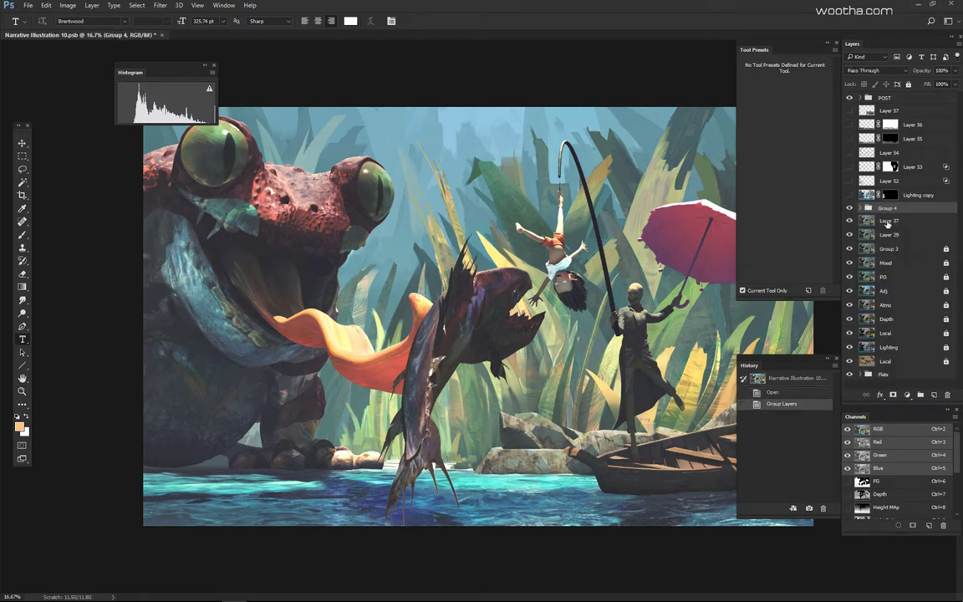
{"action": "double_click", "coordinate": [888, 207]}
{"action": "type", "text": "Stage 09"}
{"action": "key", "text": "Return"}
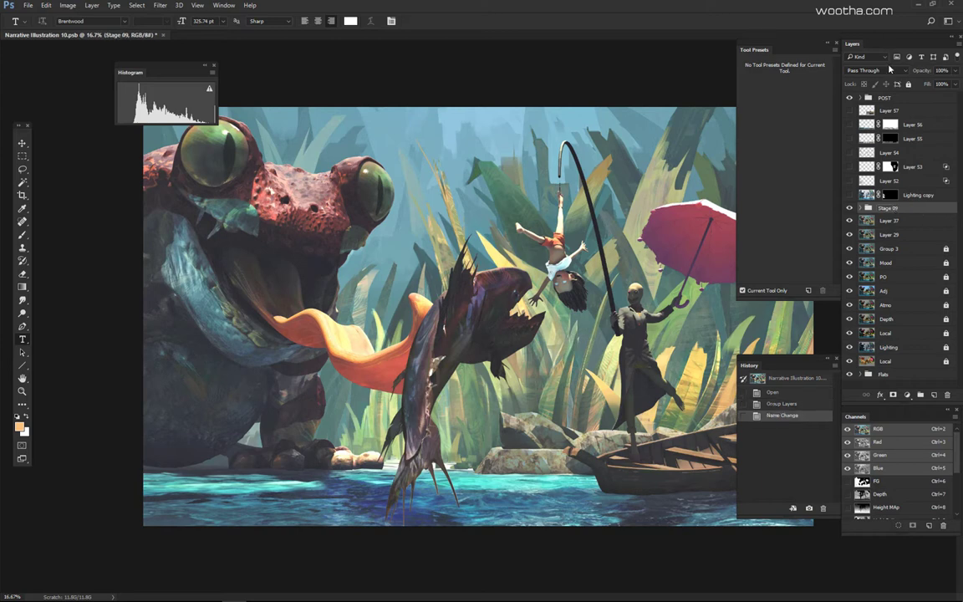
Step: Review the layers inside the POST group of Narrative Illustration 10, and compare the image with and without the group
{"action": "left_click", "coordinate": [865, 98]}
{"action": "left_click", "coordinate": [860, 98]}
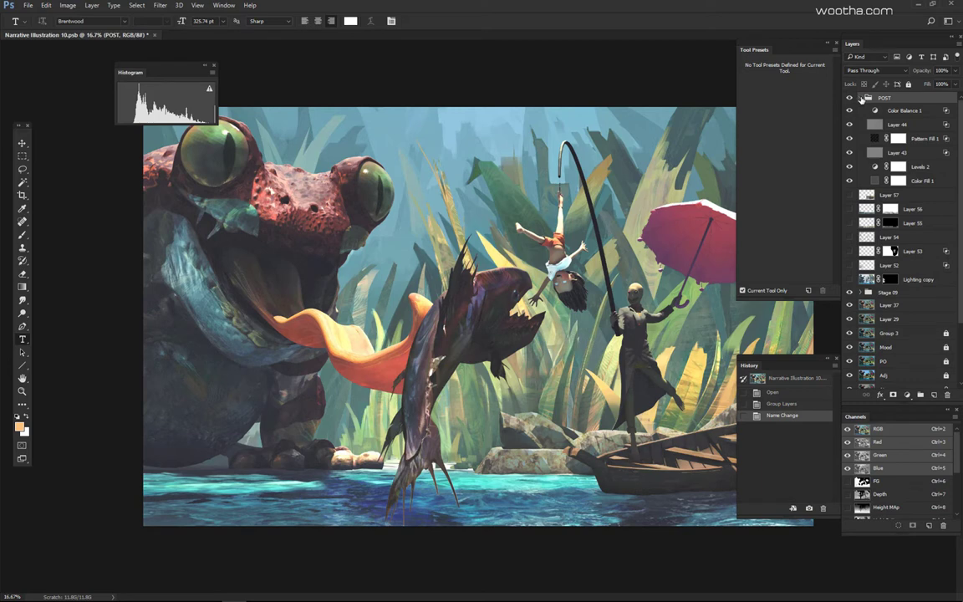
{"action": "left_click", "coordinate": [859, 98]}
{"action": "left_click", "coordinate": [849, 97]}
{"action": "left_click", "coordinate": [849, 98]}
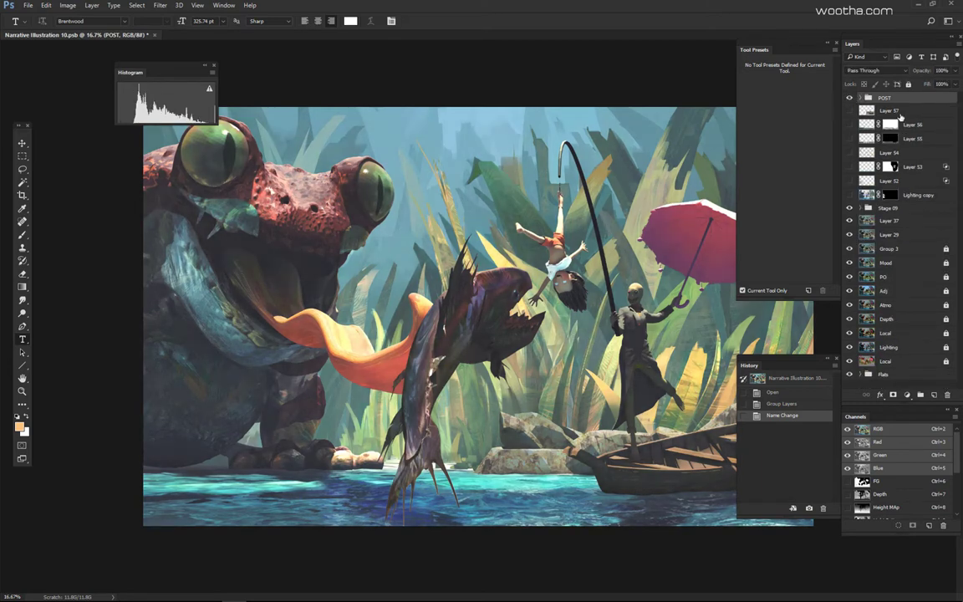
Step: Select Layer 57, examine the frog, fish, child and boat more closely, and compare the full image with POST off and on
{"action": "left_click", "coordinate": [894, 111]}
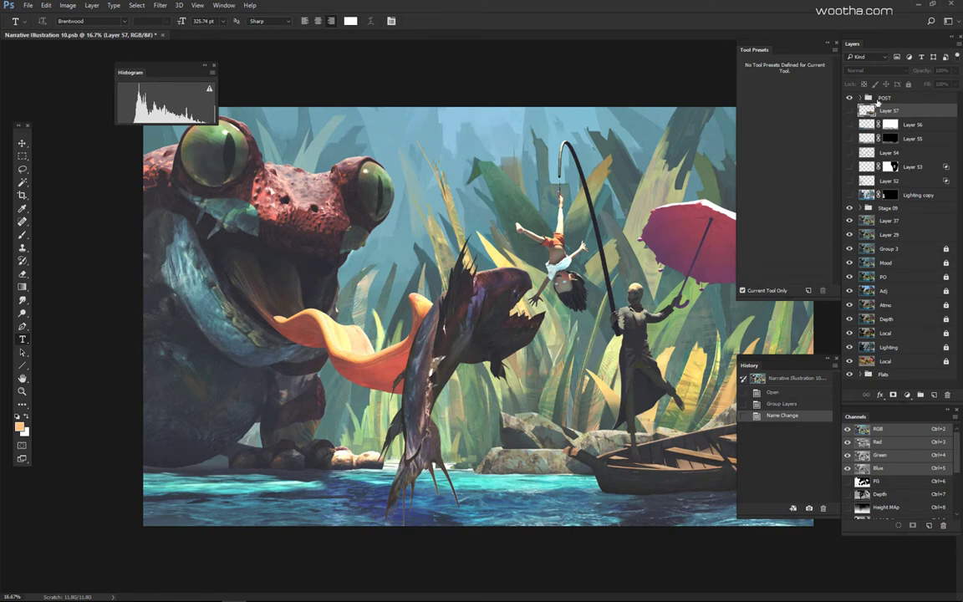
{"action": "key", "text": "ctrl+0"}
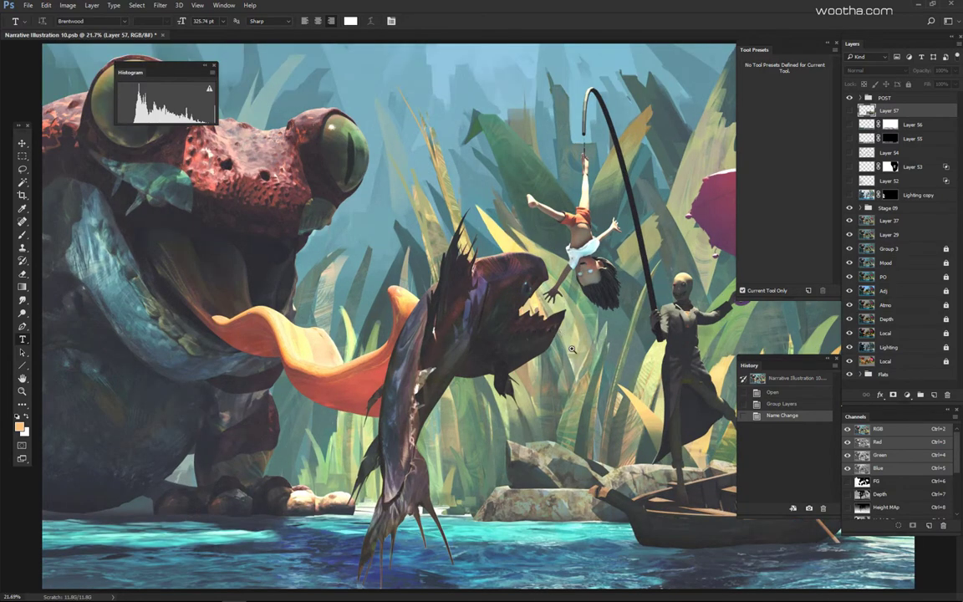
{"action": "left_click_drag", "start_coordinate": [562, 314], "coordinate": [632, 346]}
{"action": "left_click_drag", "start_coordinate": [714, 312], "coordinate": [654, 306]}
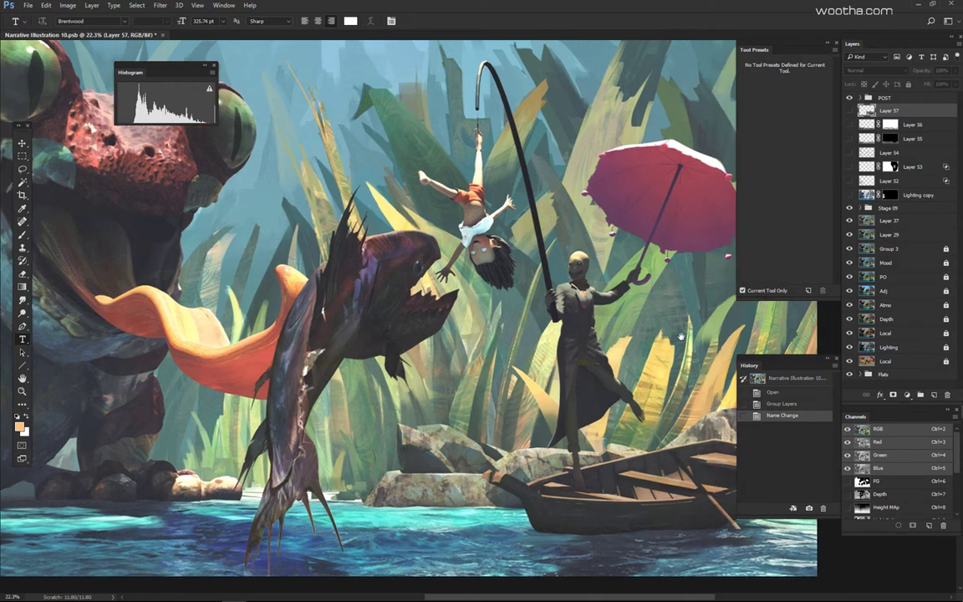
{"action": "scroll", "coordinate": [619, 311], "scroll_direction": "down", "scroll_amount": 1}
{"action": "scroll", "coordinate": [618, 311], "scroll_direction": "left", "scroll_amount": 1}
{"action": "scroll", "coordinate": [577, 366], "scroll_direction": "down", "scroll_amount": 2}
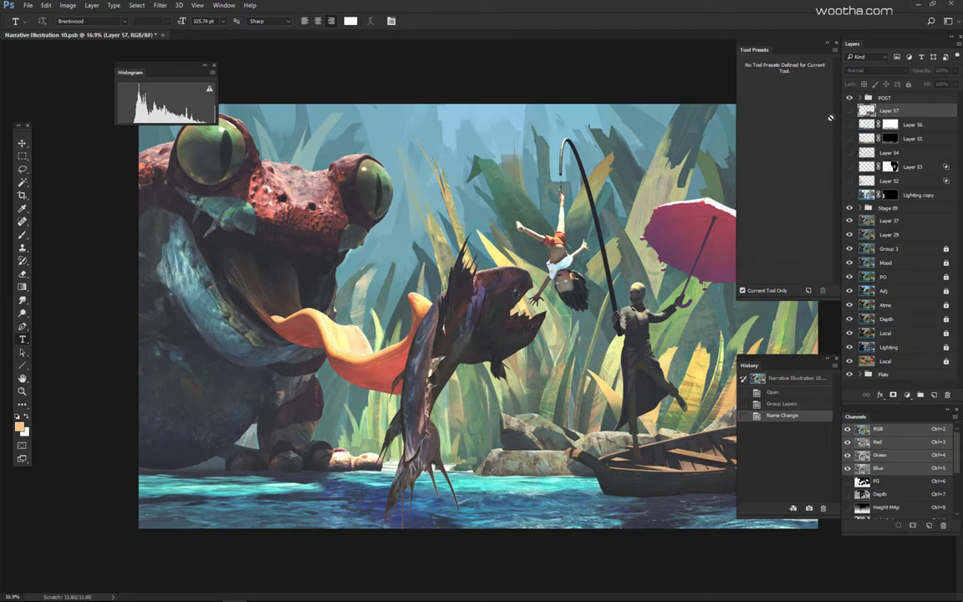
{"action": "left_click", "coordinate": [850, 99]}
{"action": "left_click", "coordinate": [850, 99]}
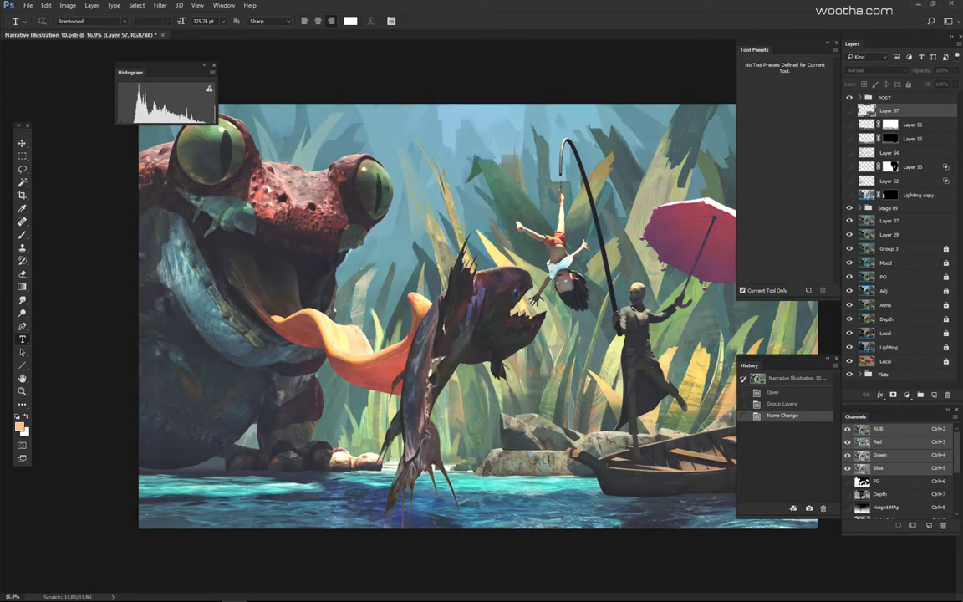
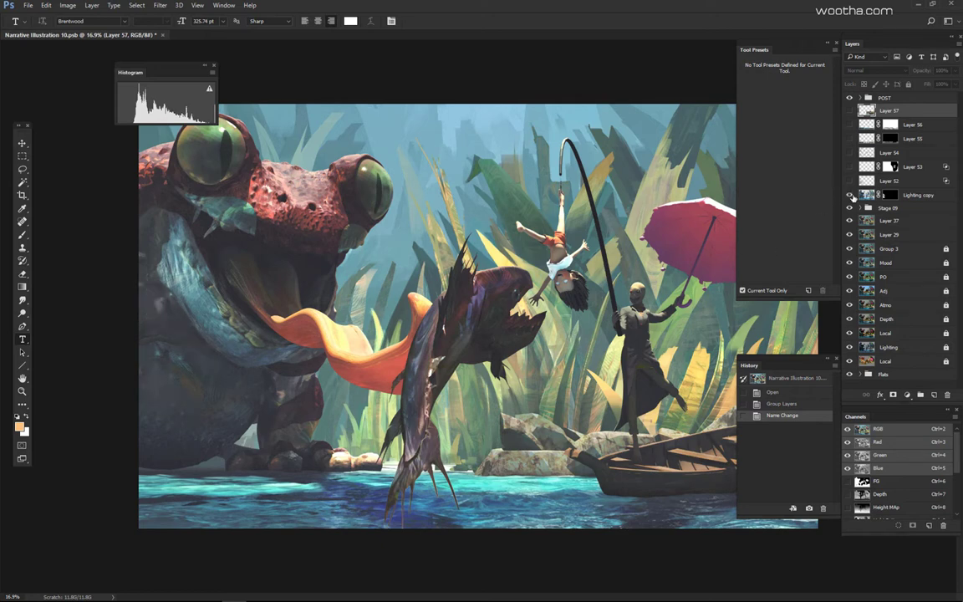
Step: Bring up the Navigator, select Layer 53, and compare the image with that layer off and on
{"action": "key", "text": "F8"}
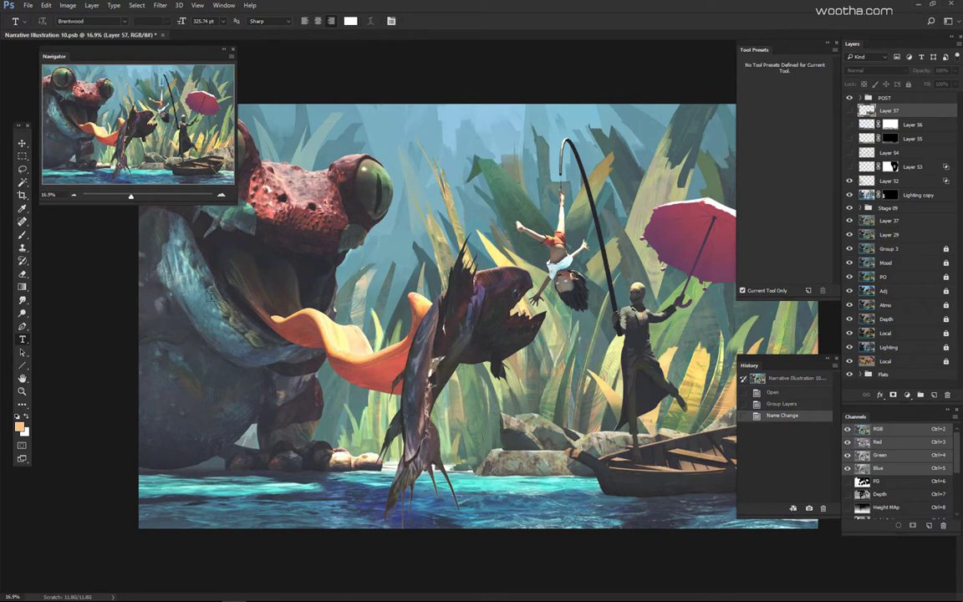
{"action": "left_click", "coordinate": [850, 167]}
{"action": "left_click", "coordinate": [850, 168]}
{"action": "left_click", "coordinate": [851, 168]}
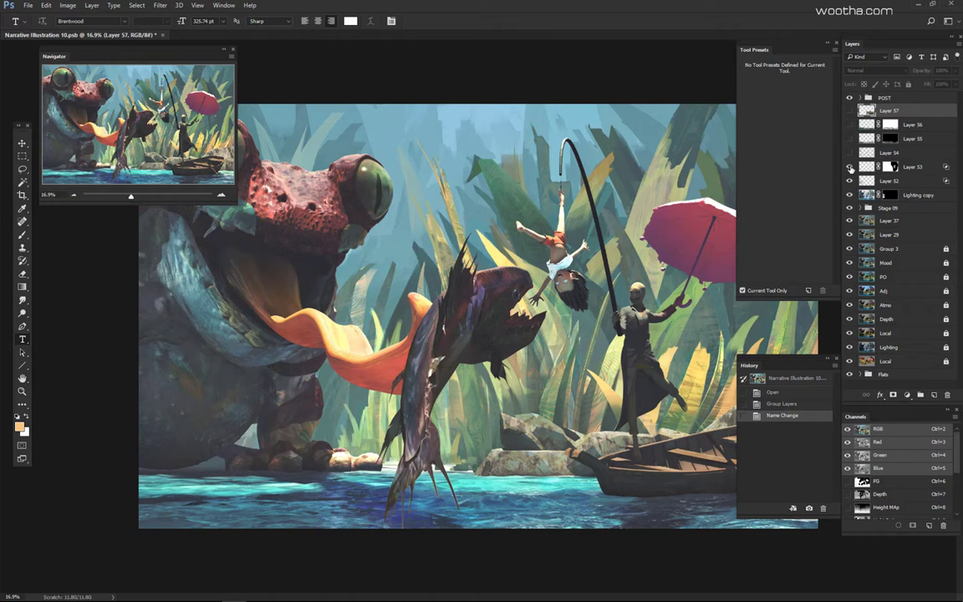
{"action": "left_click", "coordinate": [850, 168]}
{"action": "left_click", "coordinate": [850, 168]}
{"action": "left_click", "coordinate": [859, 173]}
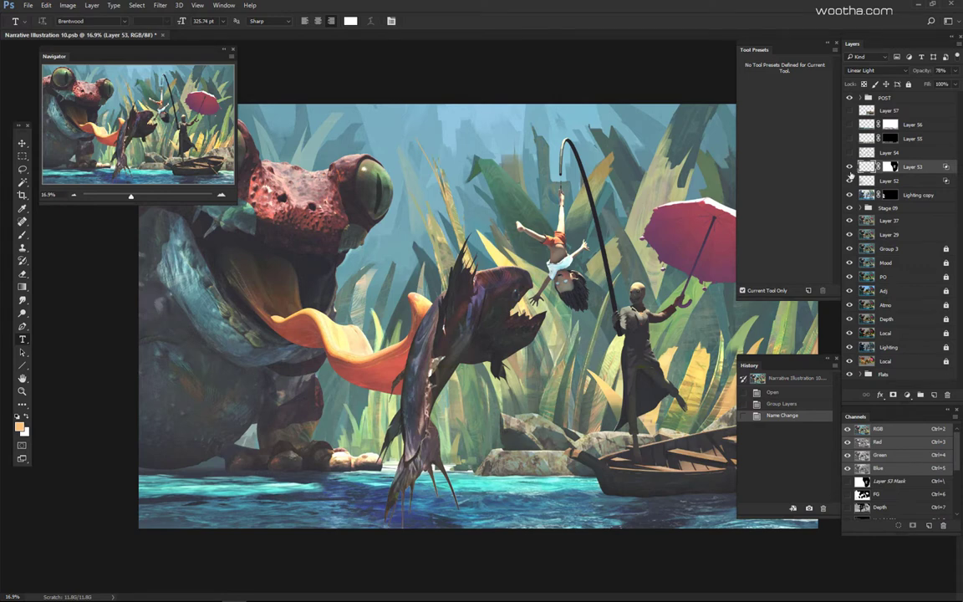
{"action": "left_click", "coordinate": [850, 168]}
{"action": "left_click", "coordinate": [850, 168]}
{"action": "left_click", "coordinate": [851, 168]}
{"action": "left_click", "coordinate": [851, 168]}
Step: Select Layer 54 and compare the whole illustration with that layer off and on
{"action": "left_click", "coordinate": [851, 154]}
{"action": "left_click", "coordinate": [849, 155]}
{"action": "left_click", "coordinate": [850, 154]}
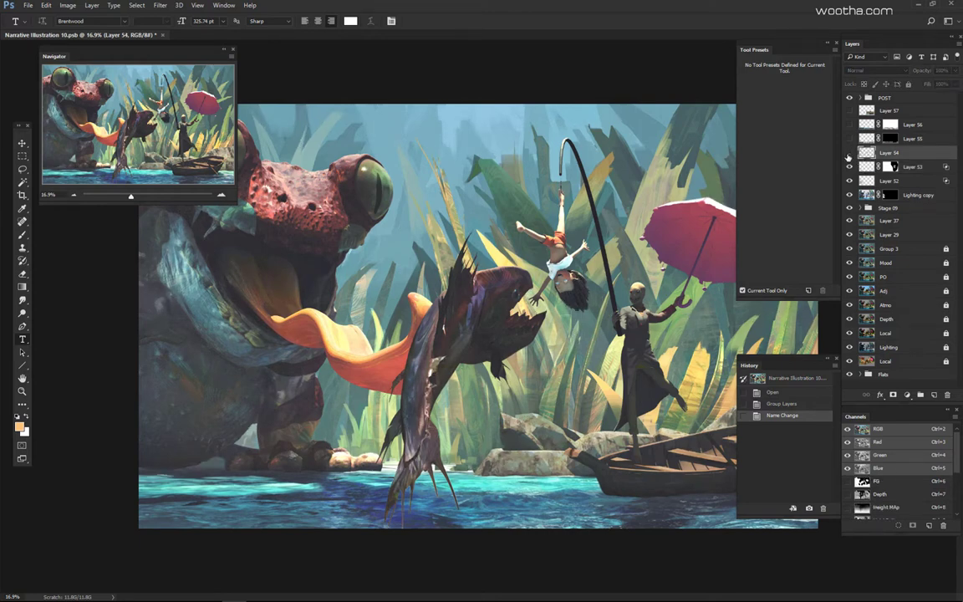
{"action": "left_click", "coordinate": [849, 154]}
{"action": "left_click", "coordinate": [849, 155]}
{"action": "left_click", "coordinate": [849, 154]}
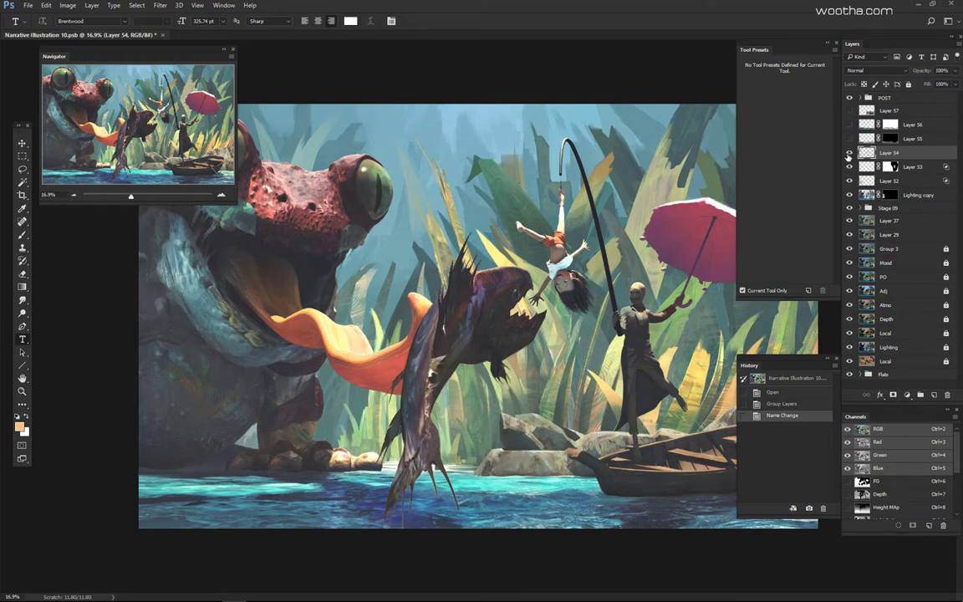
{"action": "left_click", "coordinate": [850, 155]}
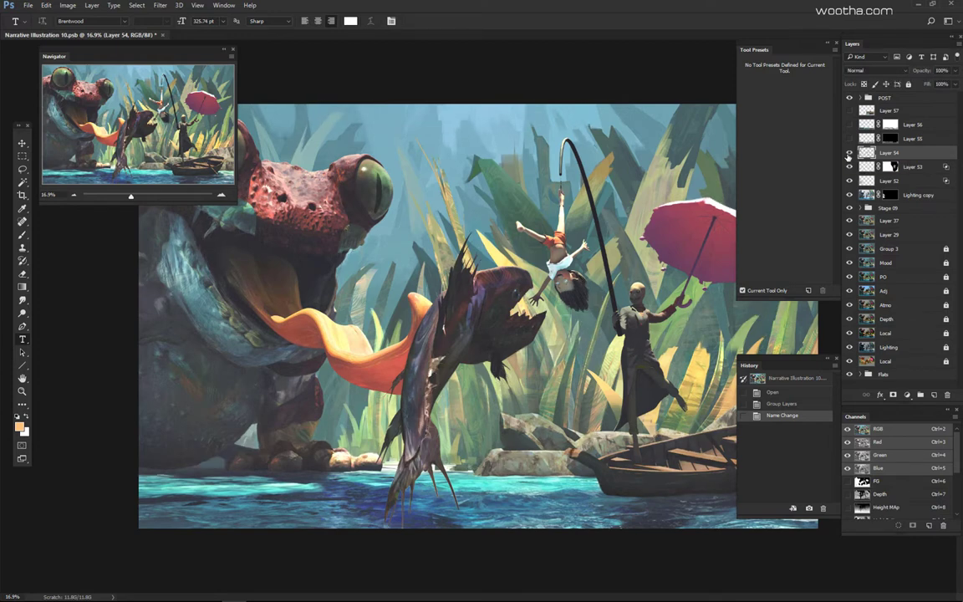
{"action": "left_click", "coordinate": [849, 154]}
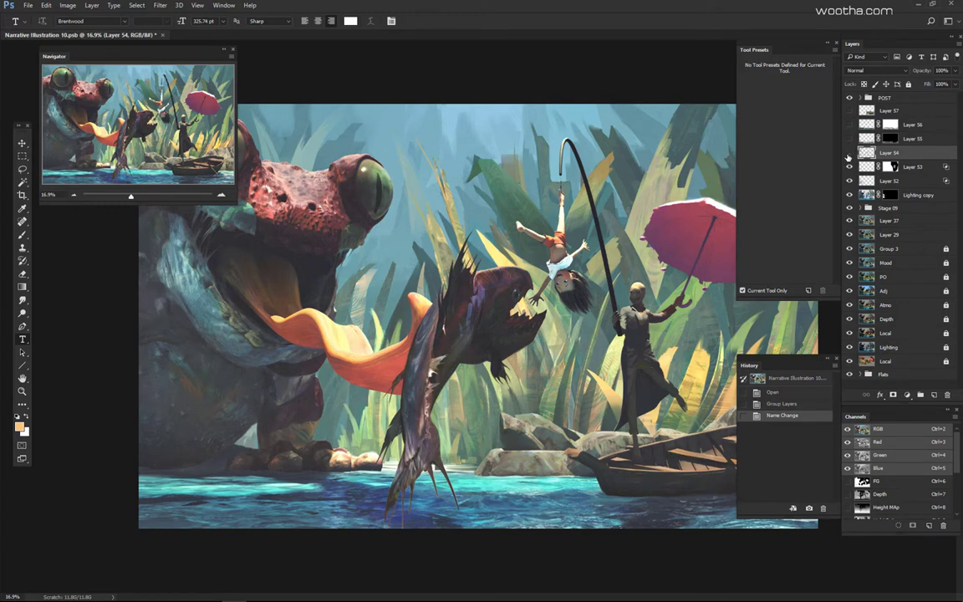
{"action": "left_click", "coordinate": [849, 154]}
{"action": "left_click", "coordinate": [849, 154]}
Step: Preview the illustration with Layers 55 to 57 switched on, and hide them again with Layer 54 kept visible
{"action": "left_click", "coordinate": [849, 138]}
{"action": "left_click", "coordinate": [850, 139]}
{"action": "left_click", "coordinate": [850, 126]}
{"action": "left_click", "coordinate": [849, 125]}
{"action": "left_click", "coordinate": [849, 113]}
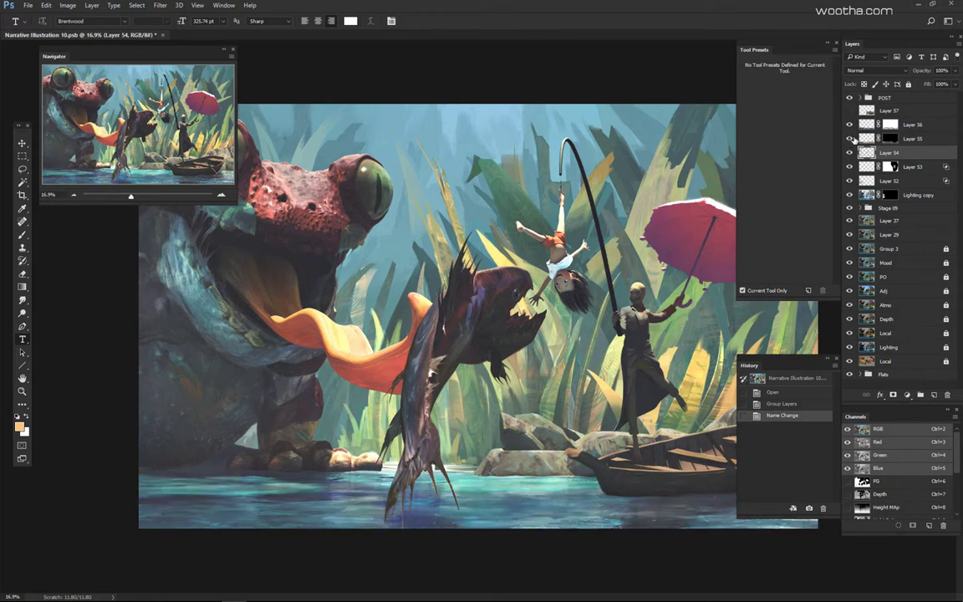
{"action": "left_click", "coordinate": [849, 154]}
{"action": "left_click", "coordinate": [849, 154]}
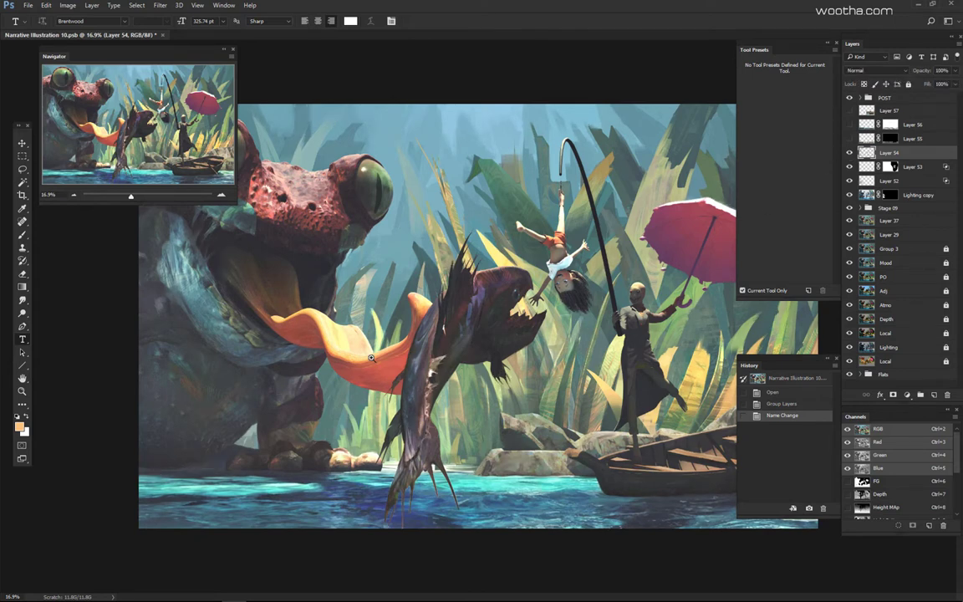
Step: Examine the frog's mouth, fish and child at 33.3% without the extra panels, comparing Layer 54 off and on
{"action": "left_click", "coordinate": [401, 296], "text": "ctrl"}
{"action": "left_click_drag", "start_coordinate": [360, 267], "coordinate": [389, 281]}
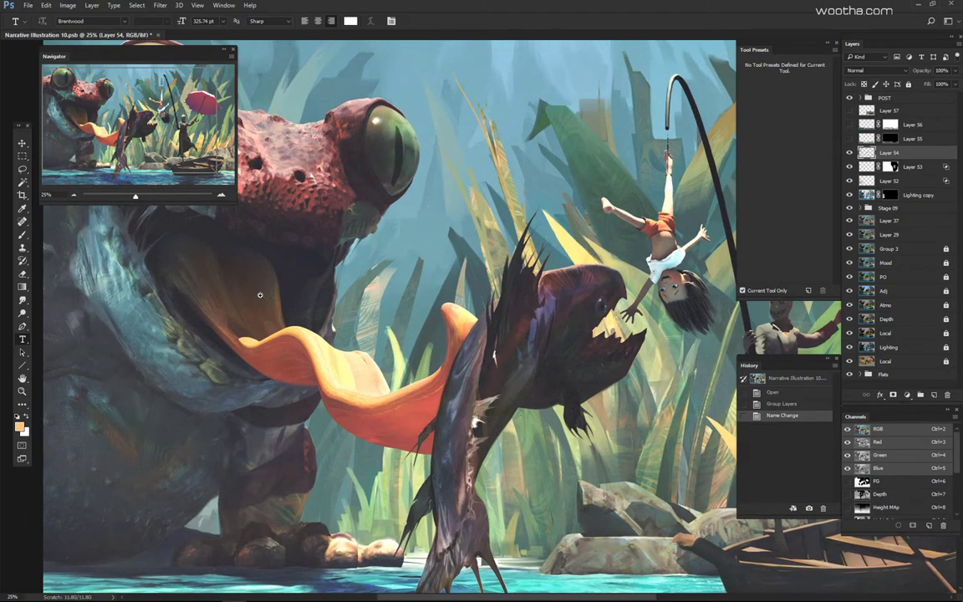
{"action": "left_click", "coordinate": [262, 296], "text": "ctrl"}
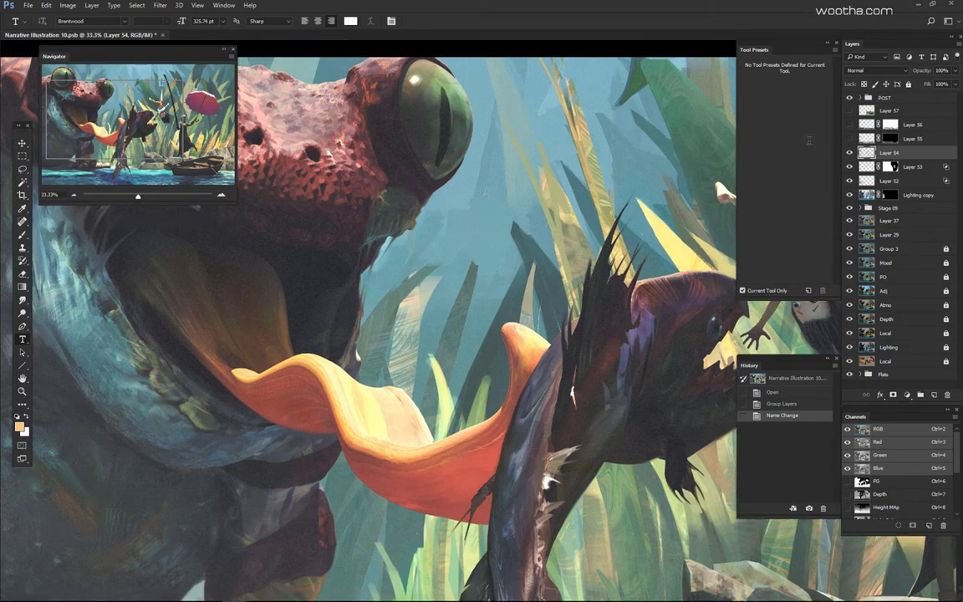
{"action": "key", "text": "Tab"}
{"action": "key", "text": "F7"}
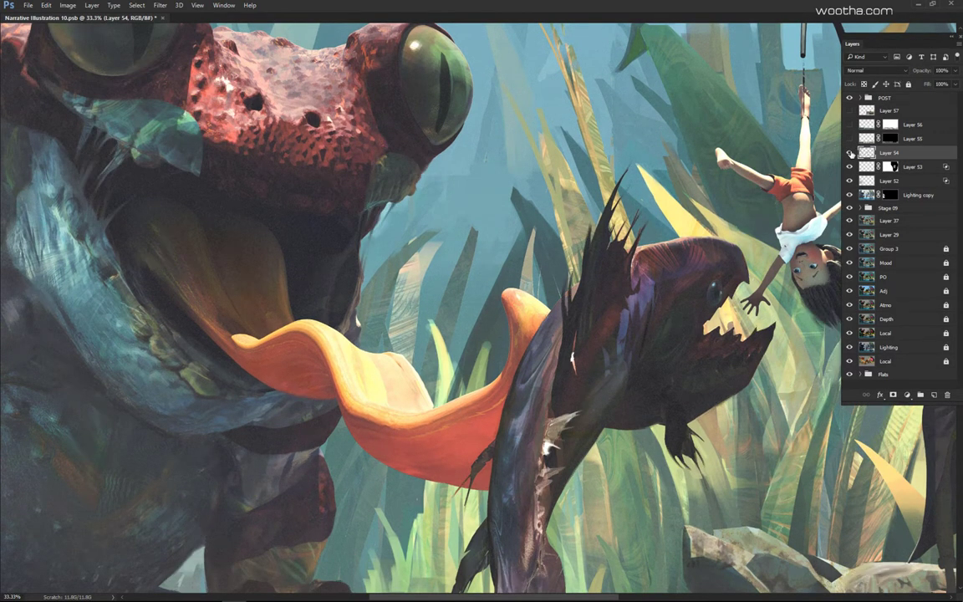
{"action": "left_click", "coordinate": [850, 153]}
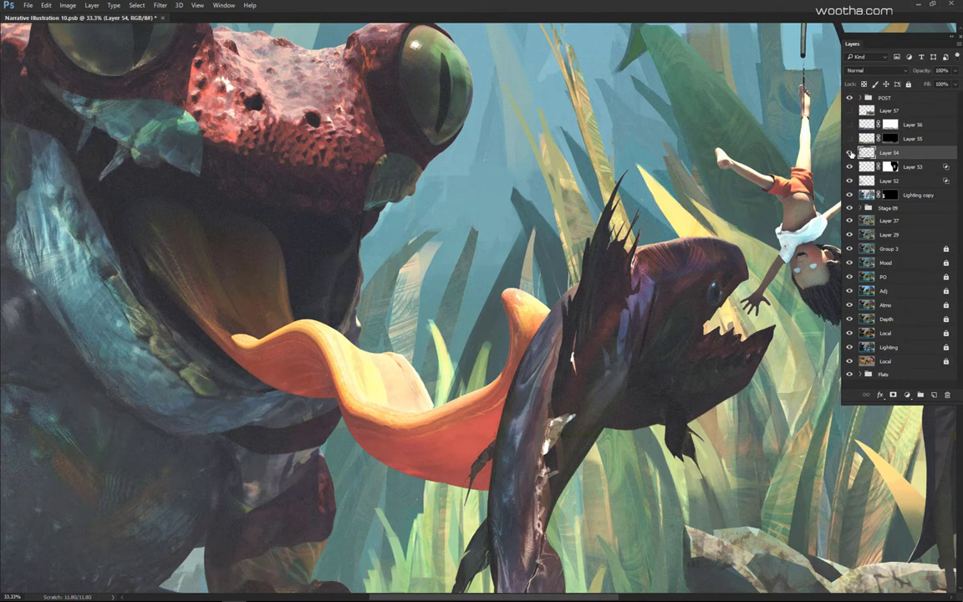
{"action": "left_click", "coordinate": [850, 153]}
Step: Compare Layer 54 off and on around the fisher and boat, and return to the full image
{"action": "left_click_drag", "start_coordinate": [674, 240], "coordinate": [443, 196]}
{"action": "left_click_drag", "start_coordinate": [554, 273], "coordinate": [509, 253]}
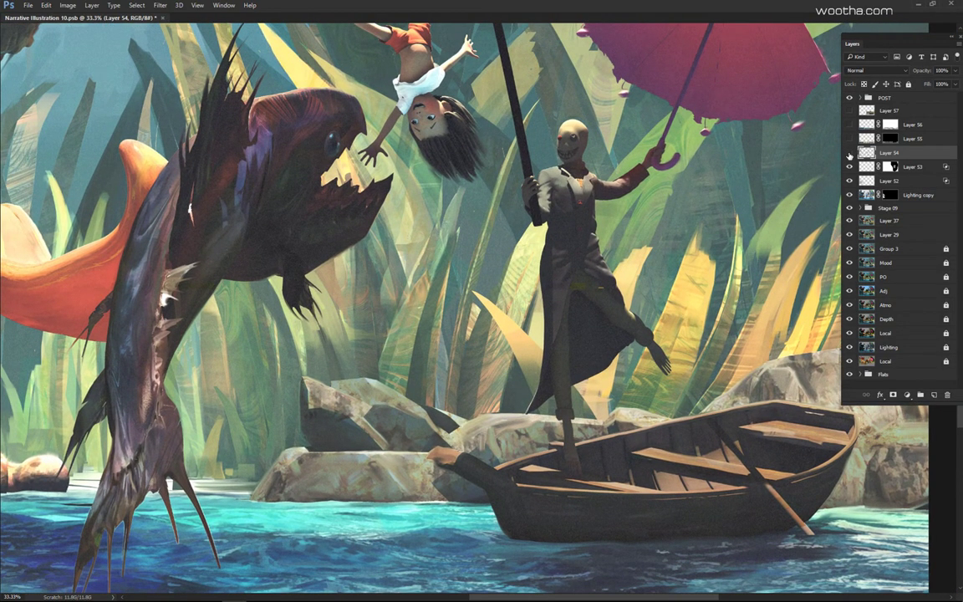
{"action": "left_click", "coordinate": [850, 153]}
{"action": "left_click", "coordinate": [850, 153]}
{"action": "left_click_drag", "start_coordinate": [688, 224], "coordinate": [502, 243]}
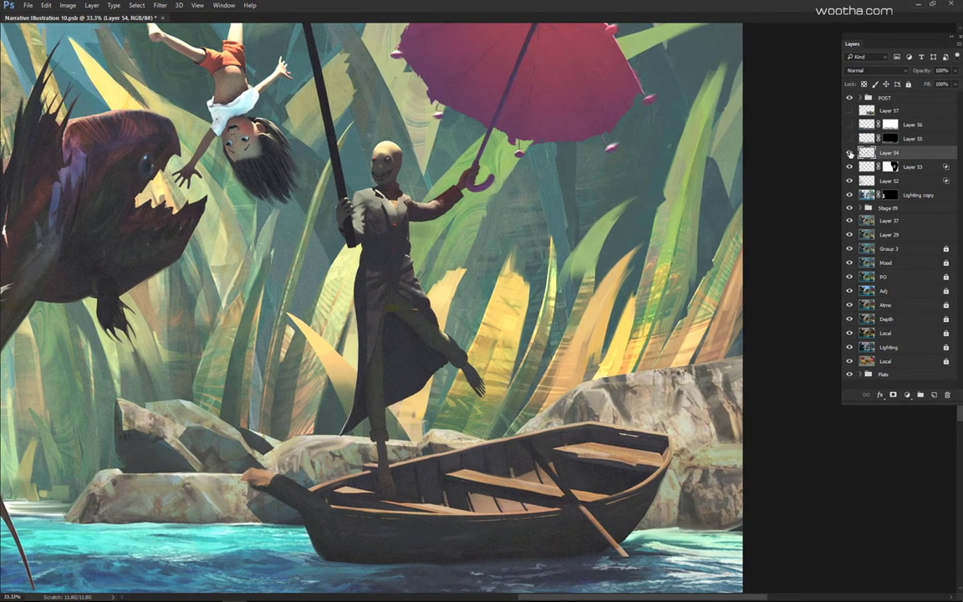
{"action": "left_click", "coordinate": [850, 153]}
{"action": "left_click", "coordinate": [850, 153]}
{"action": "left_click", "coordinate": [850, 153]}
{"action": "left_click", "coordinate": [850, 153]}
{"action": "key", "text": "ctrl+0"}
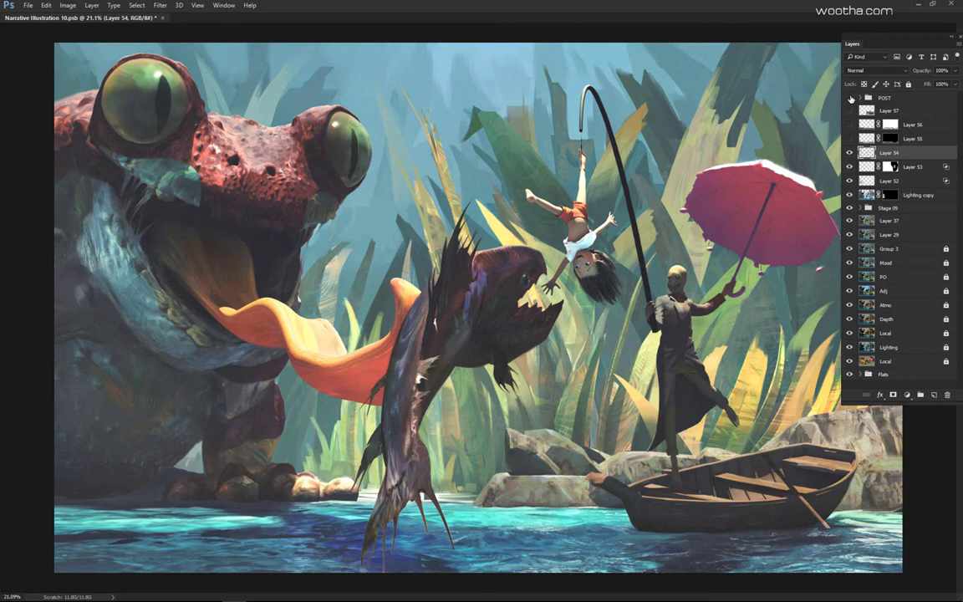
Step: With POST and Layer 54 hidden, stamp the visible image into a new layer above Layer 53 at 1% fill
{"action": "left_click", "coordinate": [851, 99]}
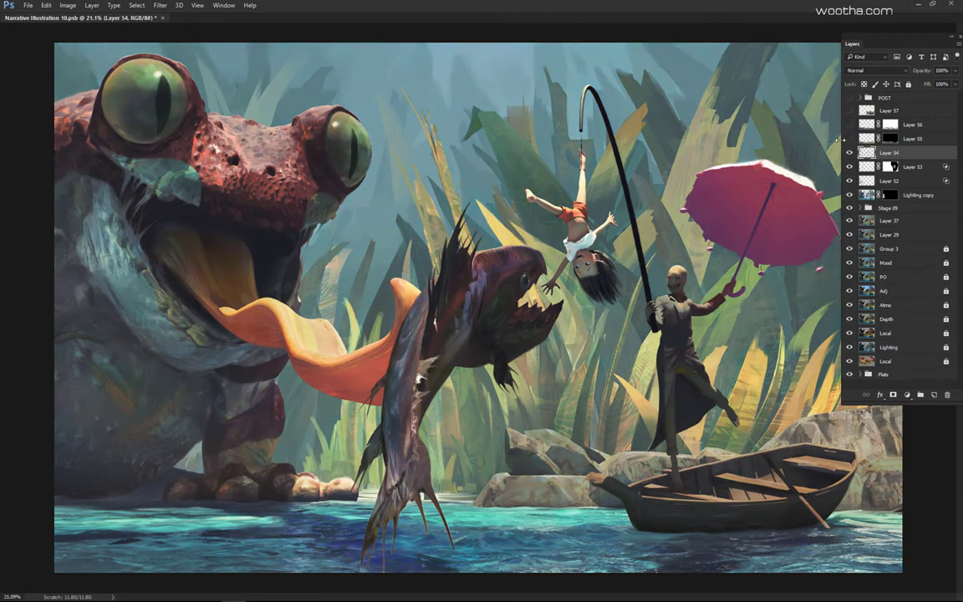
{"action": "left_click", "coordinate": [923, 167]}
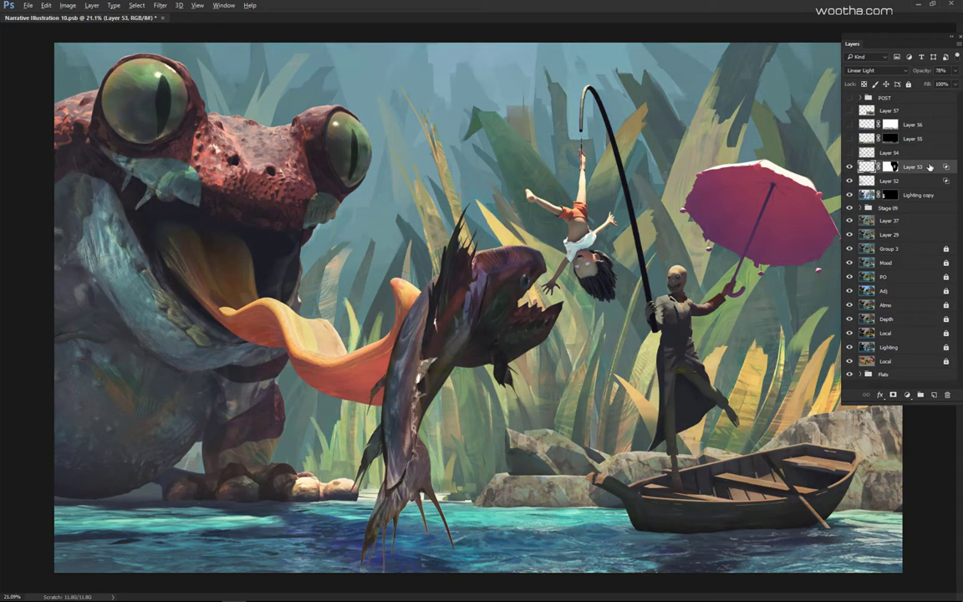
{"action": "key", "text": "ctrl+shift+alt+e"}
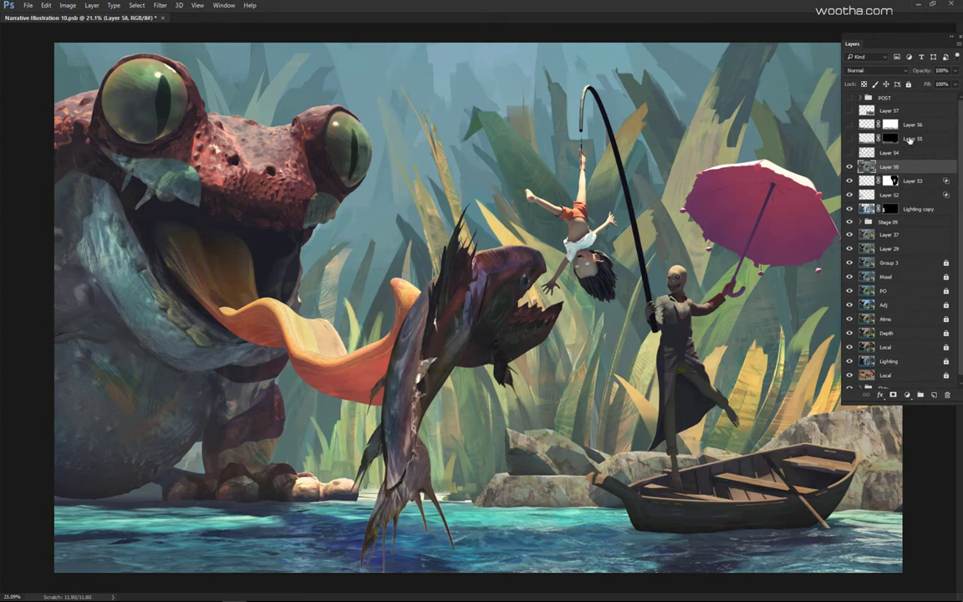
{"action": "left_click", "coordinate": [940, 83]}
{"action": "type", "text": "1"}
{"action": "key", "text": "Return"}
Step: Inspect the stamped Layer 58 on its own, and restore the visibility of the other layers
{"action": "left_click", "coordinate": [851, 167], "text": "alt"}
{"action": "left_click", "coordinate": [850, 165], "text": "alt"}
{"action": "left_click", "coordinate": [849, 168], "text": "alt"}
{"action": "left_click", "coordinate": [849, 168], "text": "alt"}
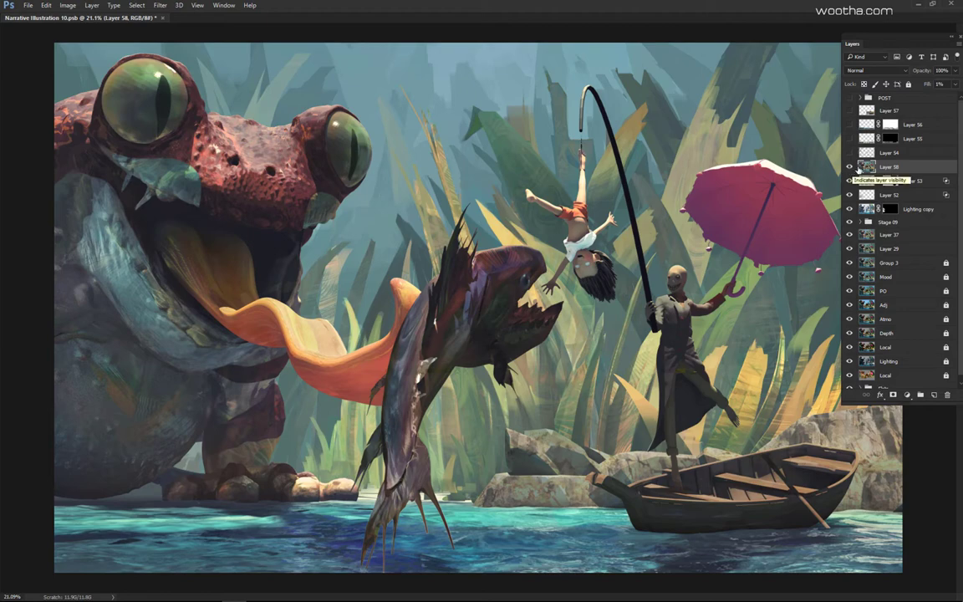
{"action": "left_click", "coordinate": [850, 167]}
{"action": "left_click", "coordinate": [850, 167], "text": "alt"}
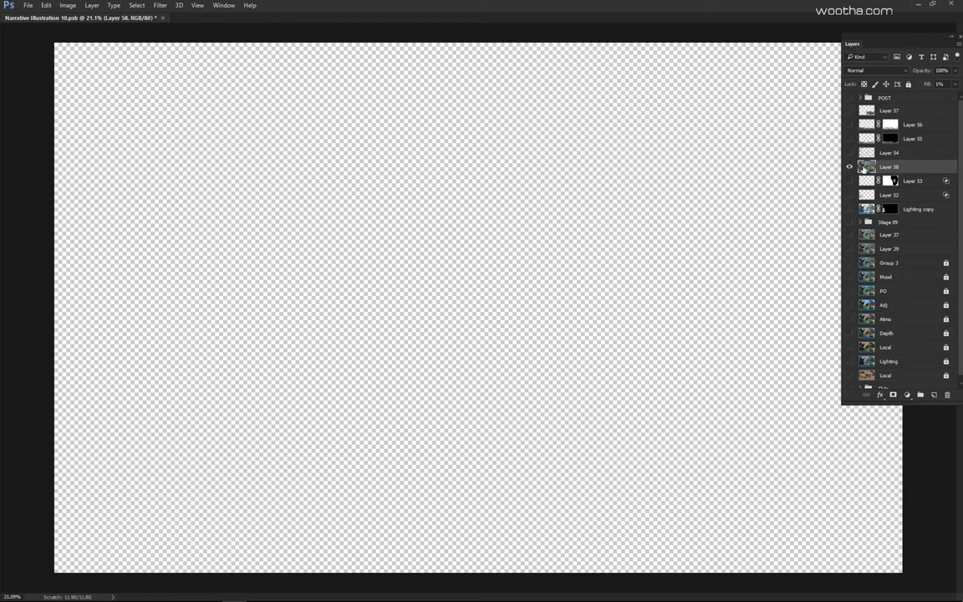
{"action": "left_click", "coordinate": [850, 168], "text": "alt"}
Step: Merge Layer 58 down into a new empty layer above Layer 53, and check the merged layer in isolation
{"action": "left_click", "coordinate": [919, 181]}
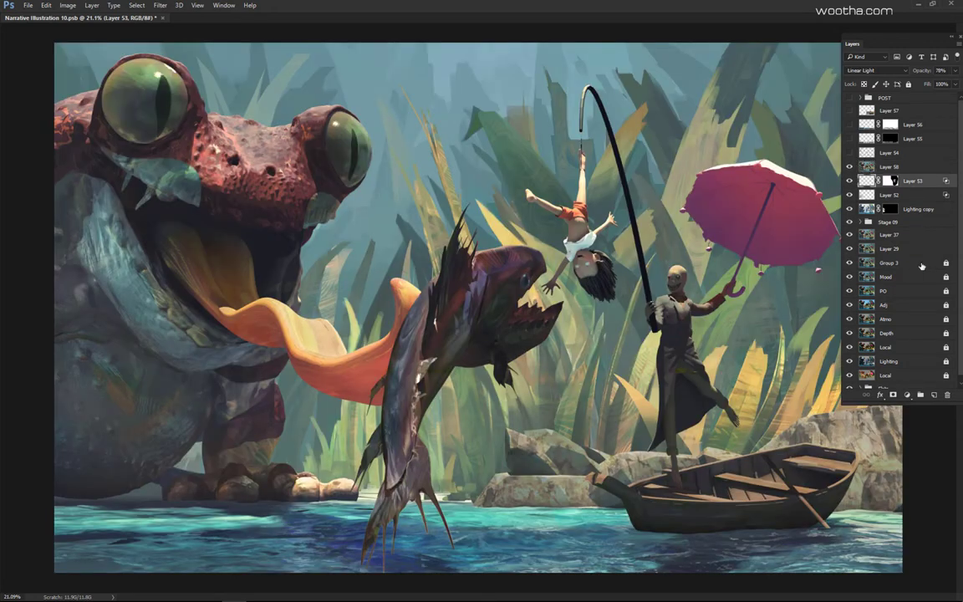
{"action": "key", "text": "ctrl+shift+alt+n"}
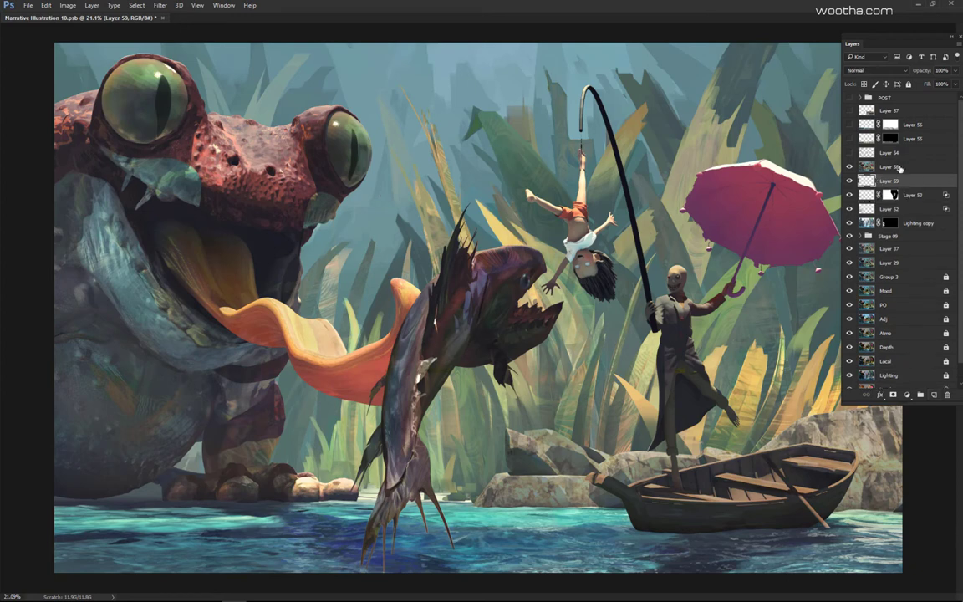
{"action": "left_click", "coordinate": [900, 168]}
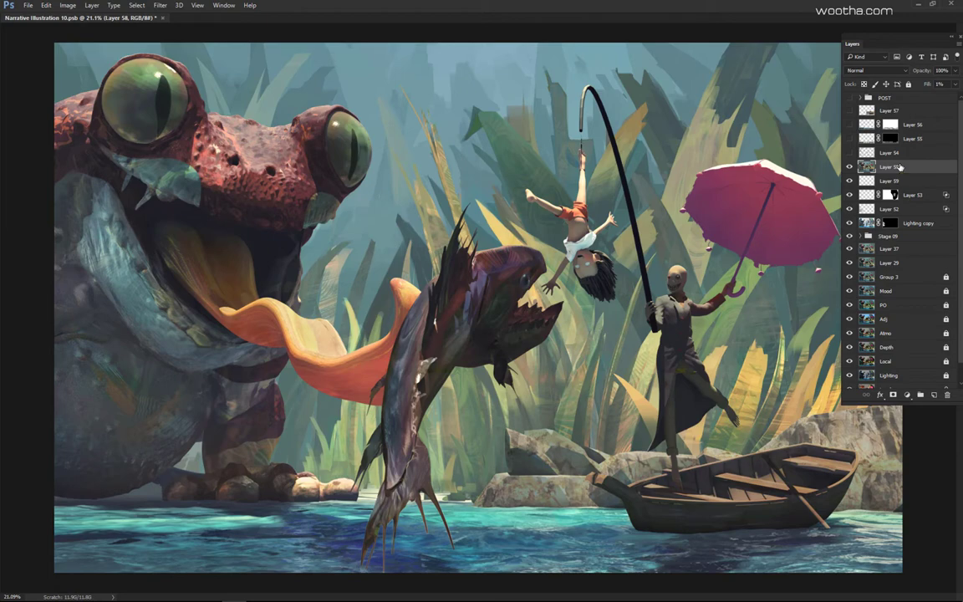
{"action": "key", "text": "Delete"}
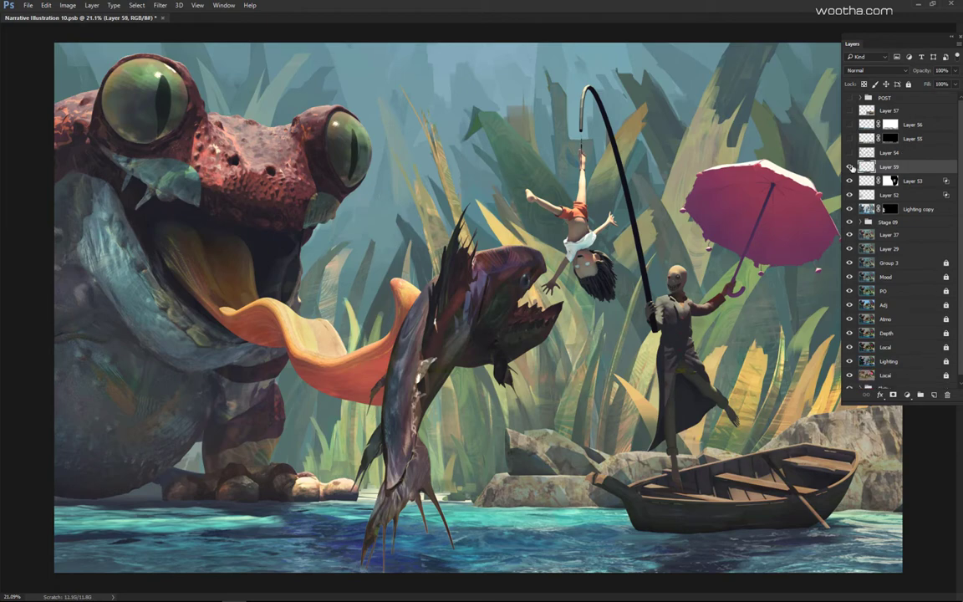
{"action": "left_click", "coordinate": [851, 168], "text": "alt"}
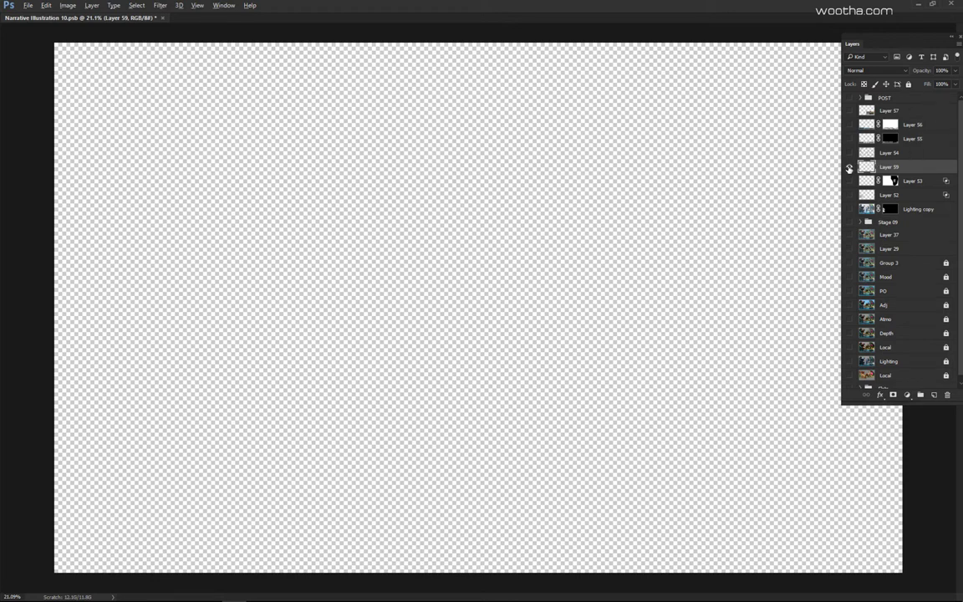
{"action": "left_click", "coordinate": [850, 168], "text": "alt"}
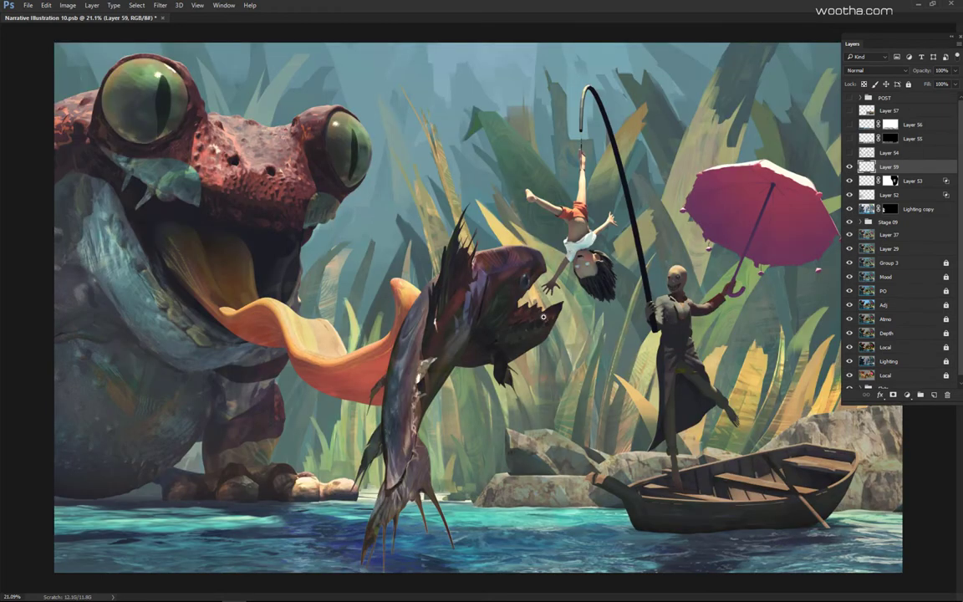
Step: Set up the Mixer Brush over the fish and child with the Square Chalk Blender preset, 150 px, Sample All Layers off
{"action": "scroll", "coordinate": [543, 316], "scroll_direction": "up", "scroll_amount": 3}
{"action": "key", "text": "Tab"}
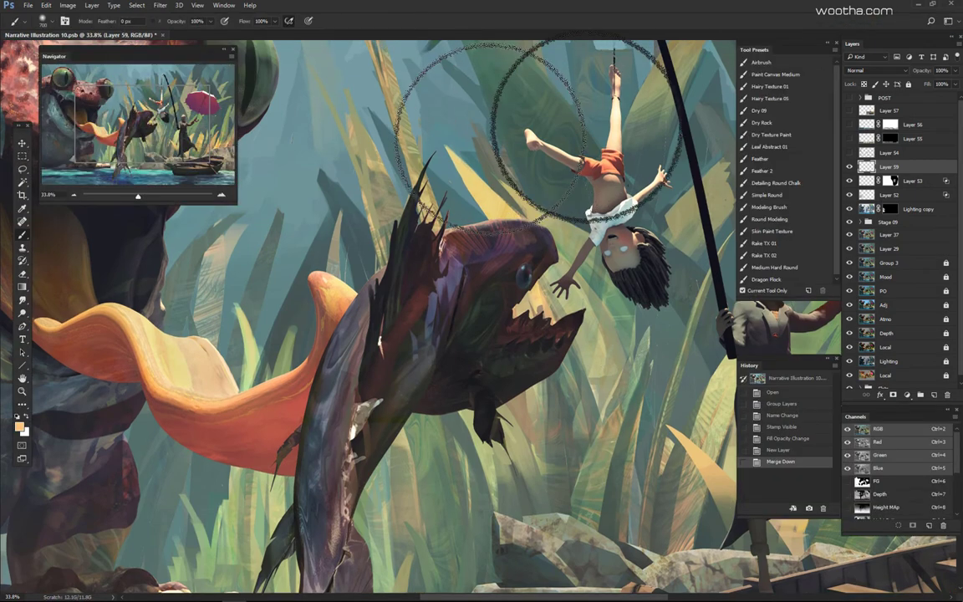
{"action": "right_click", "coordinate": [696, 110]}
{"action": "left_click", "coordinate": [788, 30]}
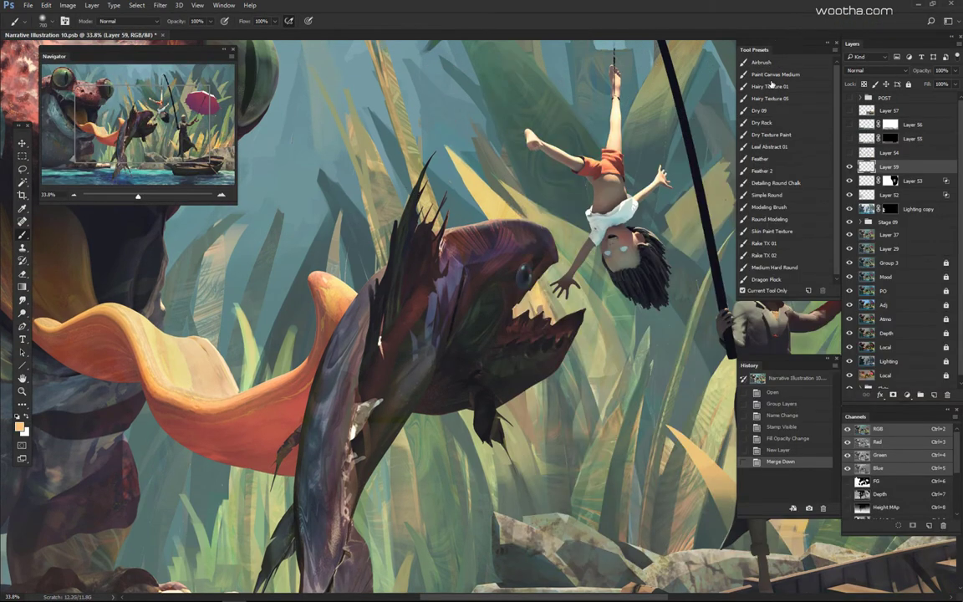
{"action": "key", "text": "shift+b"}
{"action": "left_click", "coordinate": [799, 65]}
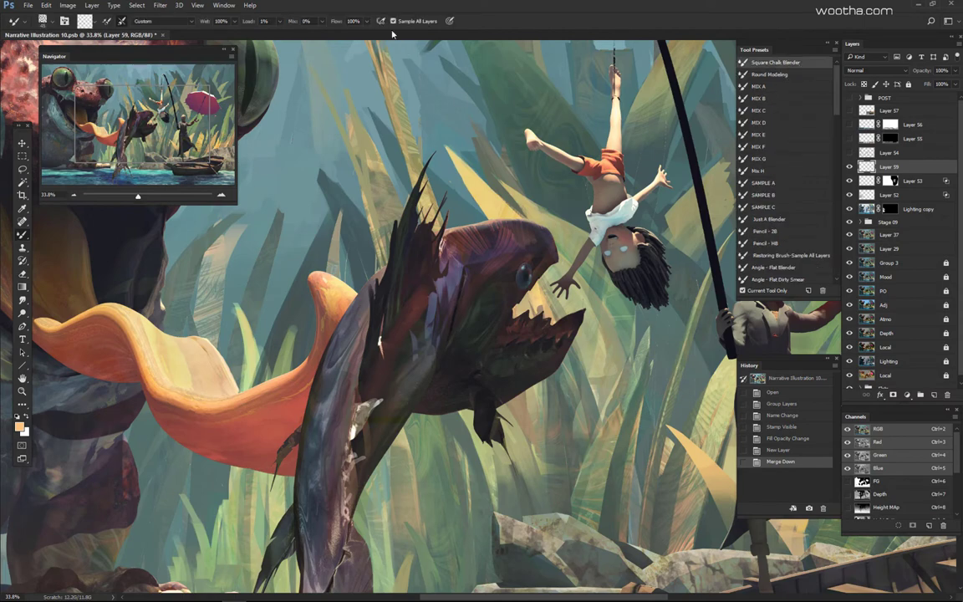
{"action": "key", "text": "Tab"}
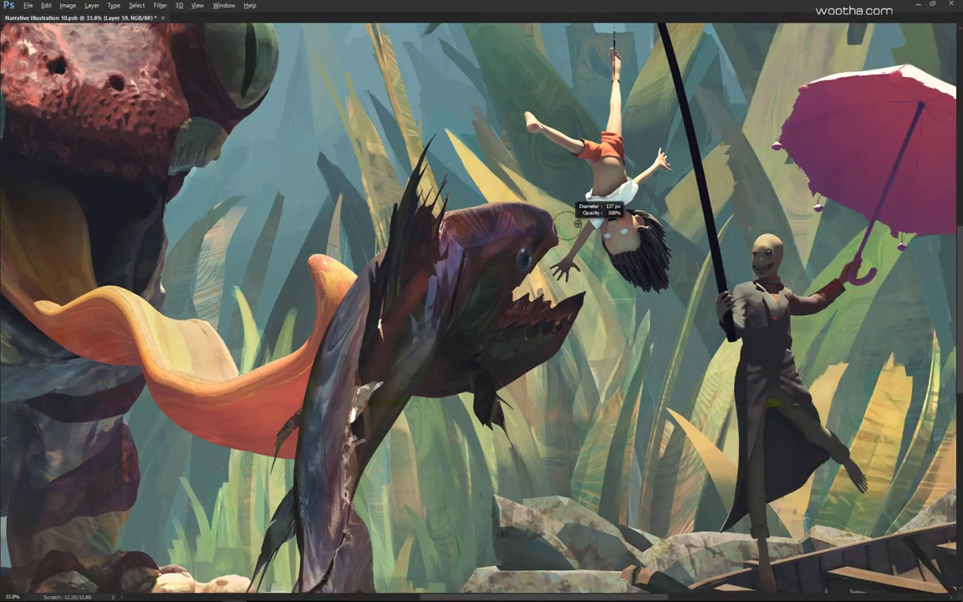
{"action": "key", "text": "Tab"}
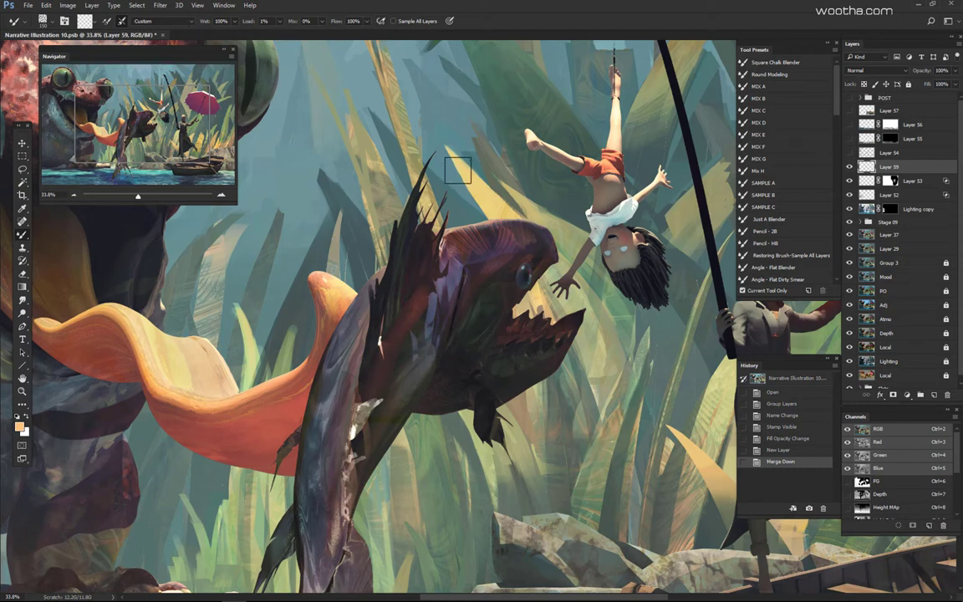
Step: Change the Mixer Brush tip to the 700 px rough rectangular tip from the Chalk set
{"action": "right_click", "coordinate": [519, 184]}
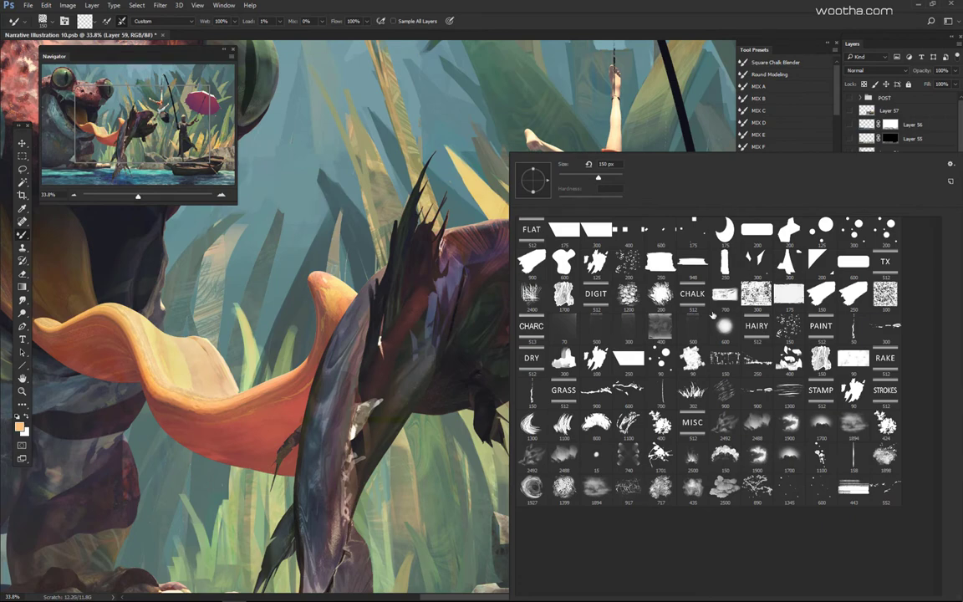
{"action": "left_click", "coordinate": [726, 303]}
{"action": "left_click", "coordinate": [680, 25]}
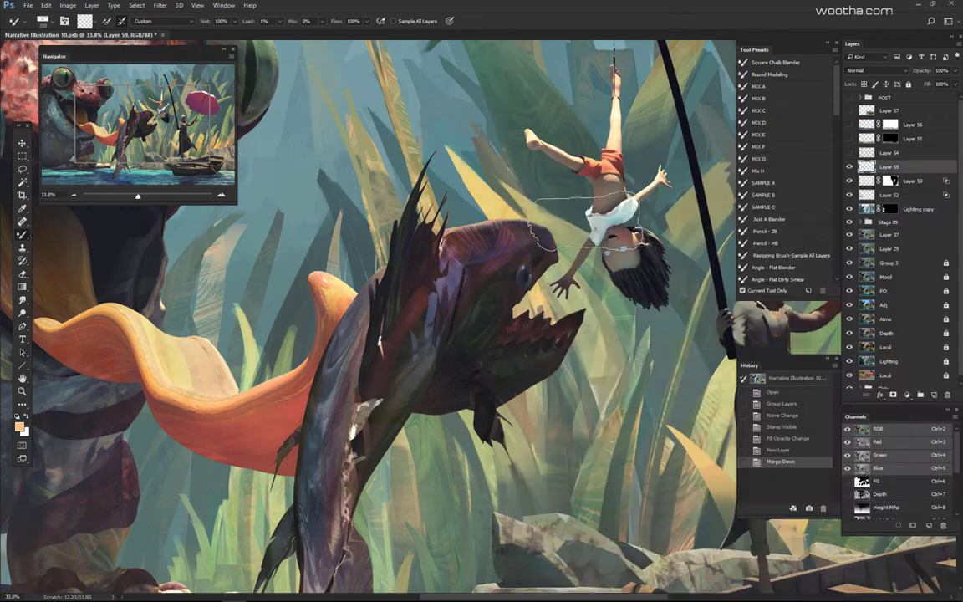
Step: Try Mixer Brush smears with a smaller tip, about 150 to 200 px, from the coated figure's bald head into the background
{"action": "key", "text": "bracketleft"}
{"action": "key", "text": "bracketleft"}
{"action": "key", "text": "bracketleft"}
{"action": "key", "text": "bracketleft"}
{"action": "key", "text": "bracketleft"}
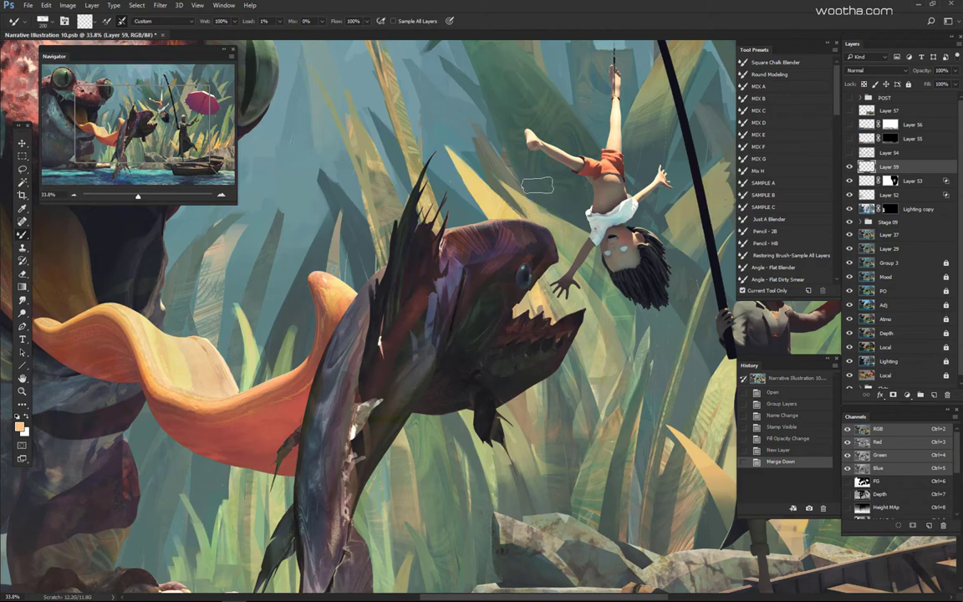
{"action": "mouse_move", "coordinate": [614, 252]}
{"action": "left_mouse_down"}
{"action": "mouse_move", "coordinate": [539, 256]}
{"action": "mouse_move", "coordinate": [561, 254]}
{"action": "left_mouse_up"}
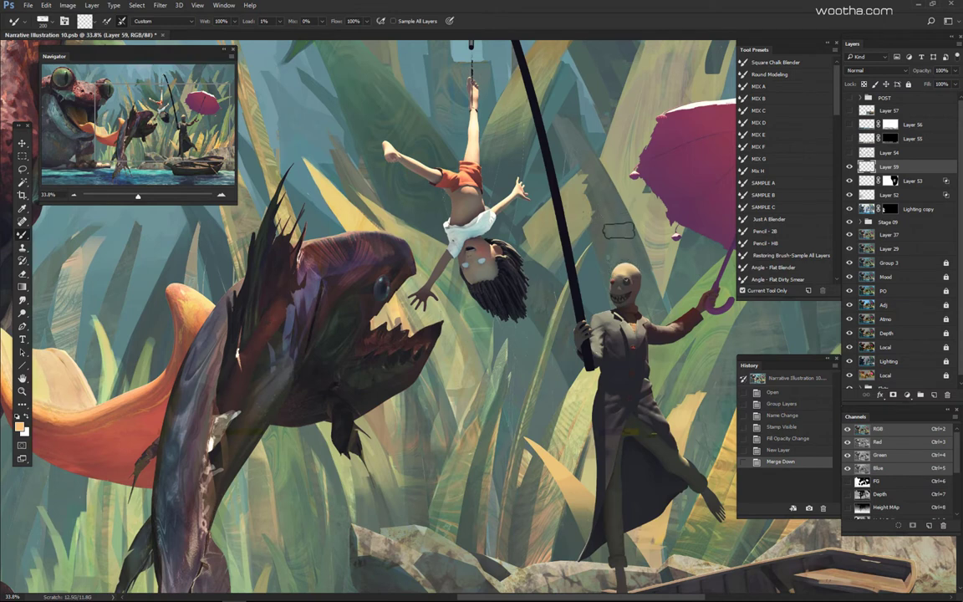
{"action": "left_click_drag", "start_coordinate": [618, 231], "coordinate": [626, 239]}
{"action": "key", "text": "ctrl+z"}
{"action": "left_click_drag", "start_coordinate": [640, 254], "coordinate": [643, 247]}
Step: Check the smear on Layer 59 in isolation, restore the other layers, and undo the test strokes on the figure's head
{"action": "left_click", "coordinate": [849, 167], "text": "alt"}
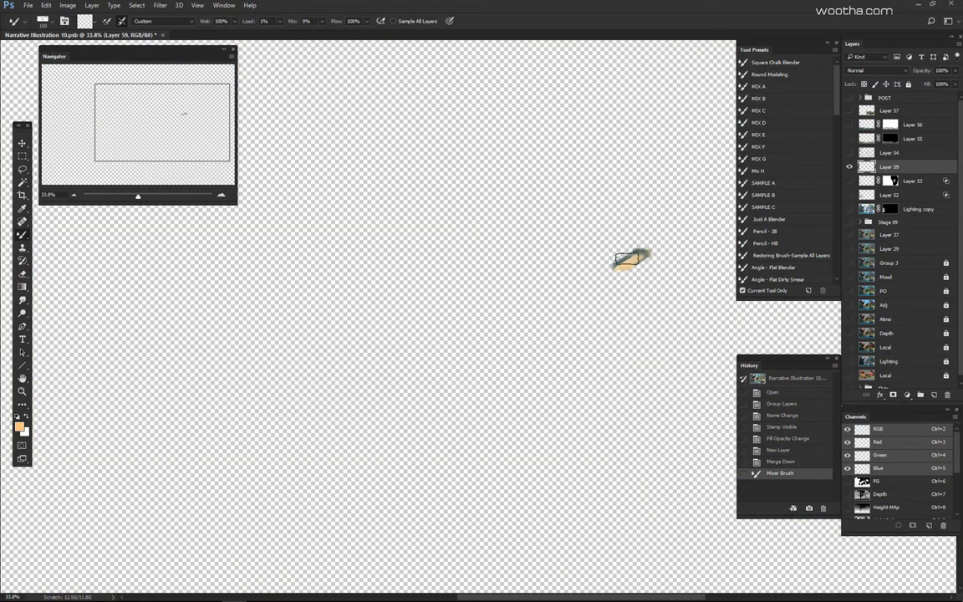
{"action": "left_click", "coordinate": [850, 168], "text": "alt"}
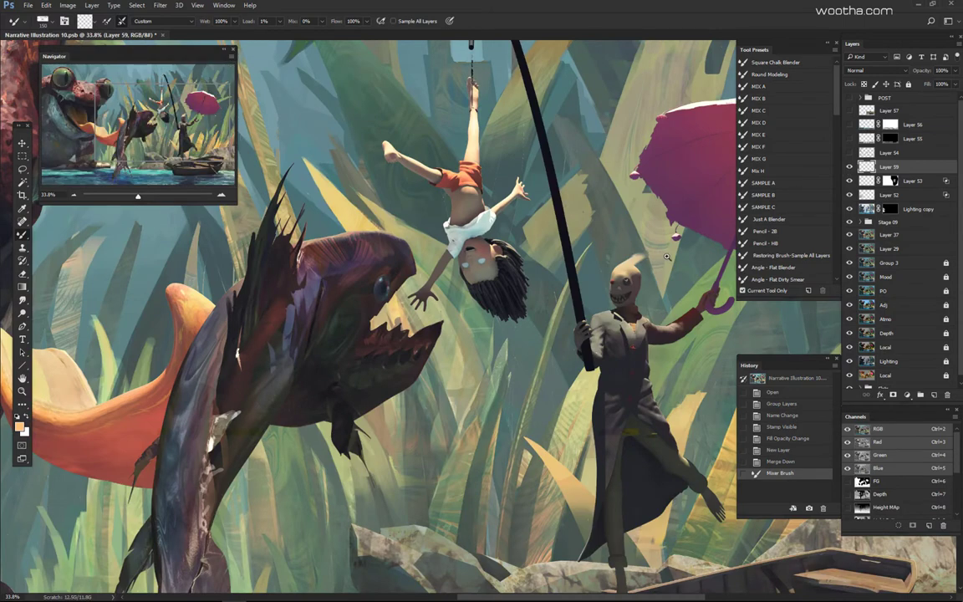
{"action": "scroll", "coordinate": [670, 254], "scroll_direction": "up", "scroll_amount": 3}
{"action": "key", "text": "ctrl+z"}
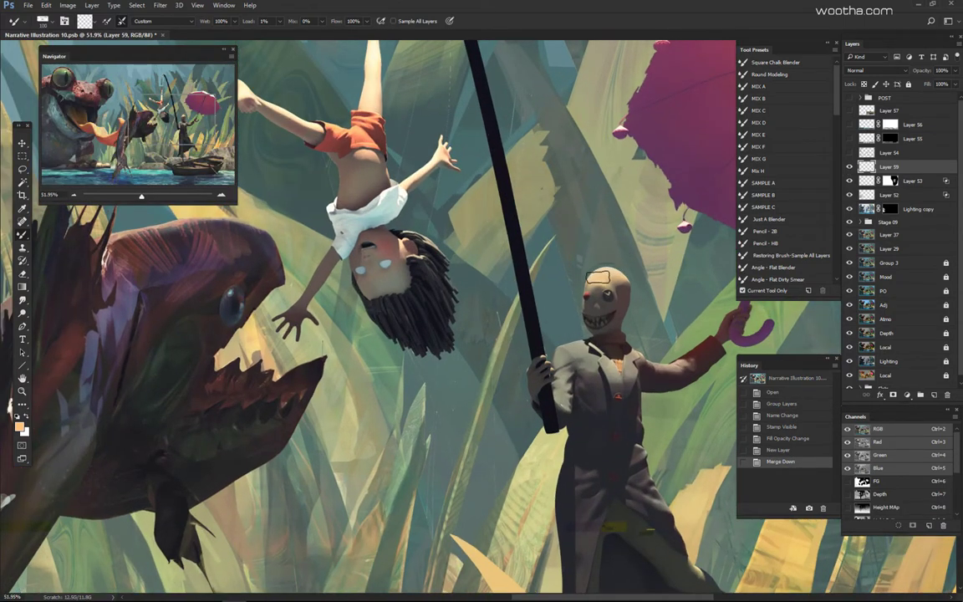
{"action": "mouse_move", "coordinate": [598, 277]}
{"action": "left_mouse_down"}
{"action": "mouse_move", "coordinate": [635, 255]}
{"action": "mouse_move", "coordinate": [524, 281]}
{"action": "left_mouse_up"}
{"action": "key", "text": "ctrl+z"}
{"action": "key", "text": "ctrl+z"}
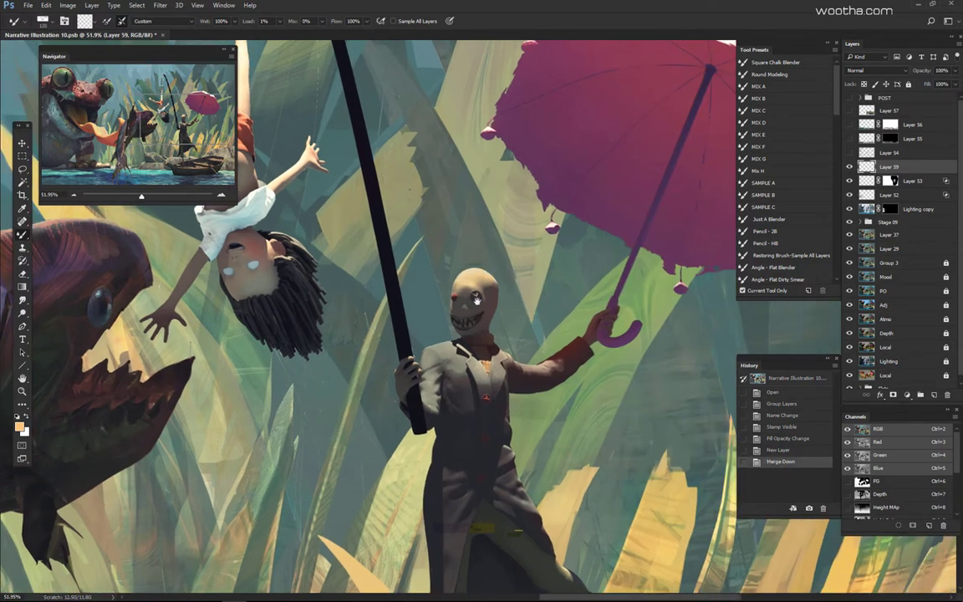
Step: Hide the interface panels and blend the background leaves beside the coated figure and beneath the umbrella with the Mixer Brush
{"action": "left_click_drag", "start_coordinate": [477, 300], "coordinate": [378, 294]}
{"action": "key", "text": "Tab"}
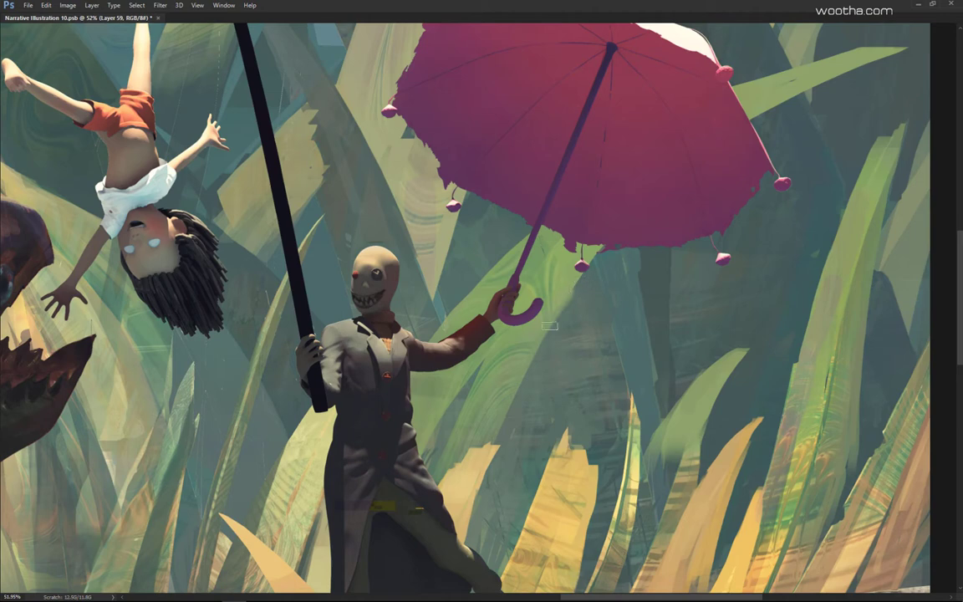
{"action": "left_click_drag", "start_coordinate": [591, 349], "coordinate": [492, 341]}
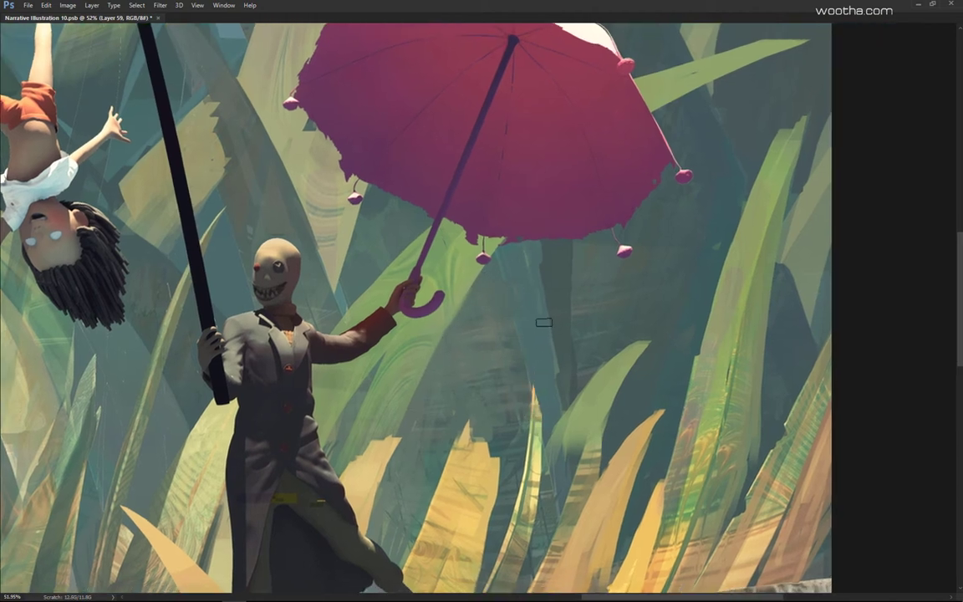
{"action": "mouse_move", "coordinate": [599, 331]}
{"action": "left_mouse_down"}
{"action": "mouse_move", "coordinate": [551, 350]}
{"action": "mouse_move", "coordinate": [635, 273]}
{"action": "mouse_move", "coordinate": [557, 330]}
{"action": "mouse_move", "coordinate": [649, 262]}
{"action": "mouse_move", "coordinate": [565, 338]}
{"action": "mouse_move", "coordinate": [634, 283]}
{"action": "left_mouse_up"}
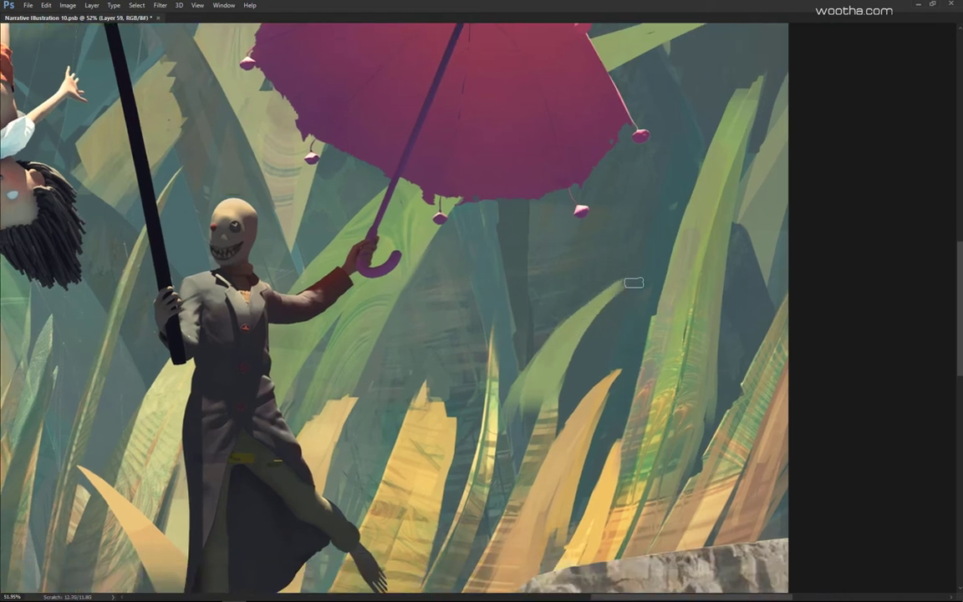
{"action": "left_click_drag", "start_coordinate": [575, 312], "coordinate": [438, 390]}
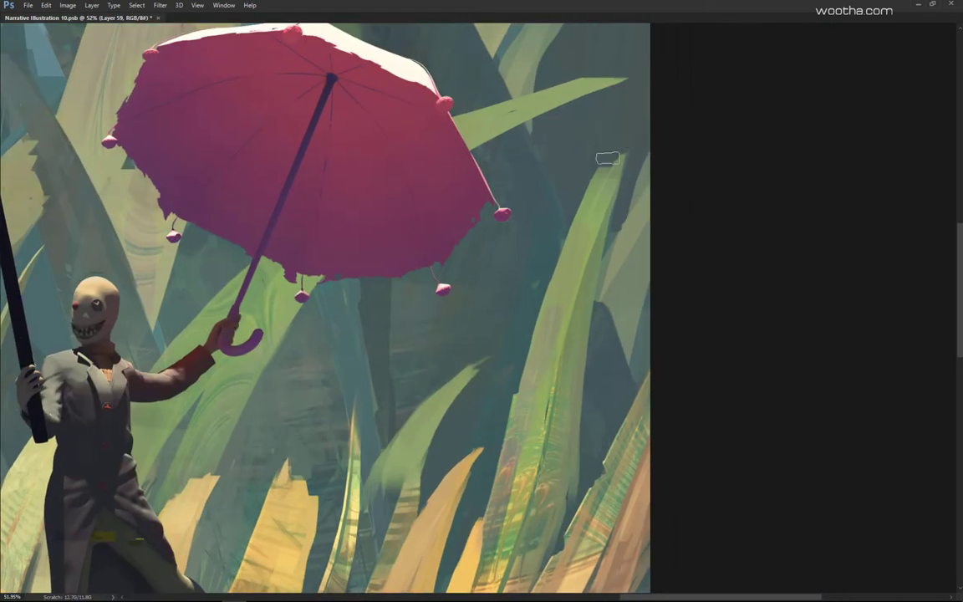
{"action": "mouse_move", "coordinate": [587, 215]}
{"action": "left_mouse_down"}
{"action": "mouse_move", "coordinate": [601, 170]}
{"action": "mouse_move", "coordinate": [625, 145]}
{"action": "left_mouse_up"}
Step: Blend the background leaves around and above the umbrella, varying the Mixer Brush size
{"action": "left_click_drag", "start_coordinate": [591, 305], "coordinate": [646, 429]}
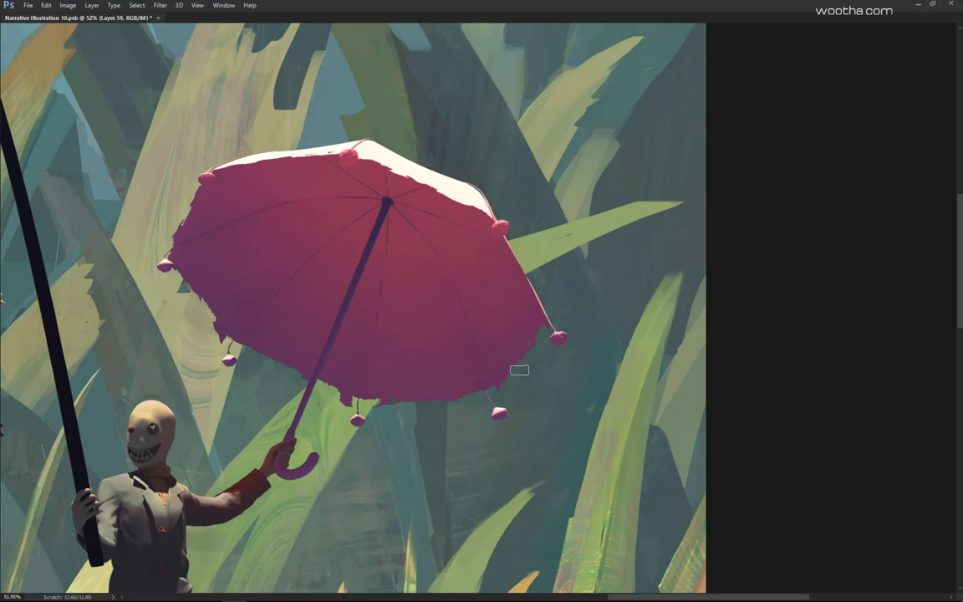
{"action": "left_click_drag", "start_coordinate": [539, 469], "coordinate": [537, 582]}
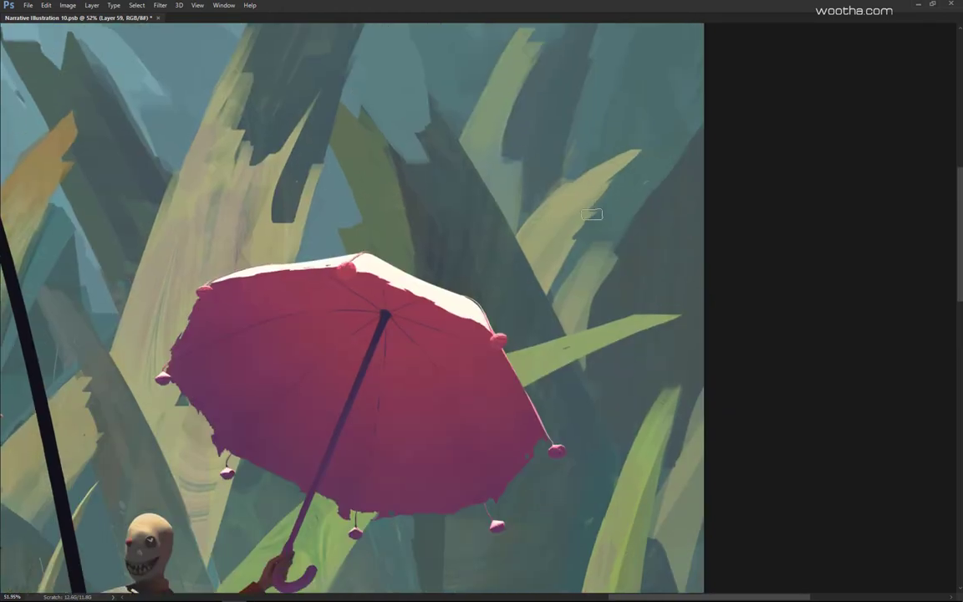
{"action": "left_click_drag", "start_coordinate": [592, 215], "coordinate": [654, 140]}
{"action": "left_click_drag", "start_coordinate": [655, 277], "coordinate": [753, 328]}
{"action": "left_click_drag", "start_coordinate": [374, 281], "coordinate": [399, 281]}
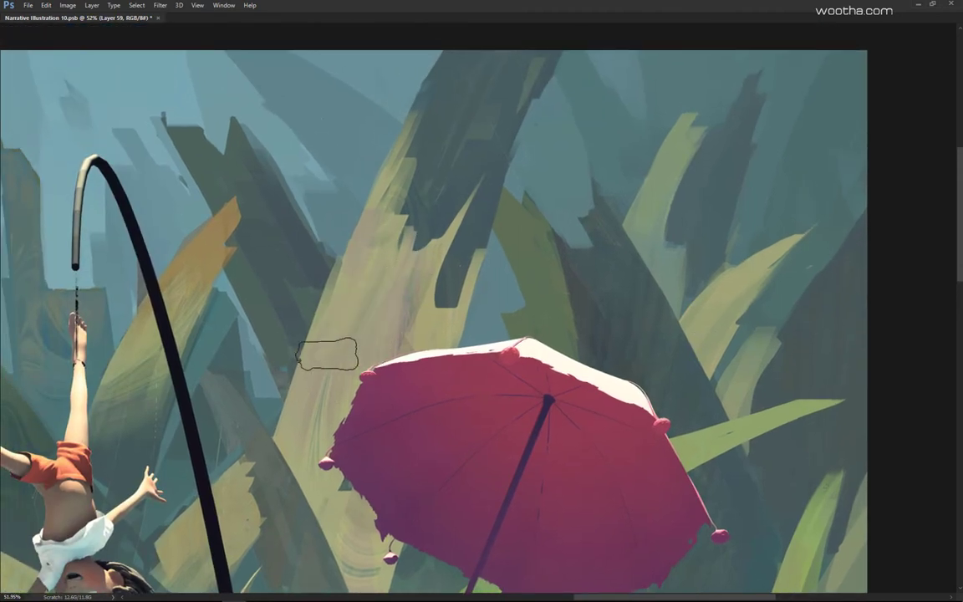
{"action": "left_click_drag", "start_coordinate": [562, 216], "coordinate": [652, 54]}
Step: Blend the hazy background foliage between the hanging child and the frog, up to the ridge between the frog's eyes
{"action": "left_click_drag", "start_coordinate": [126, 178], "coordinate": [410, 318]}
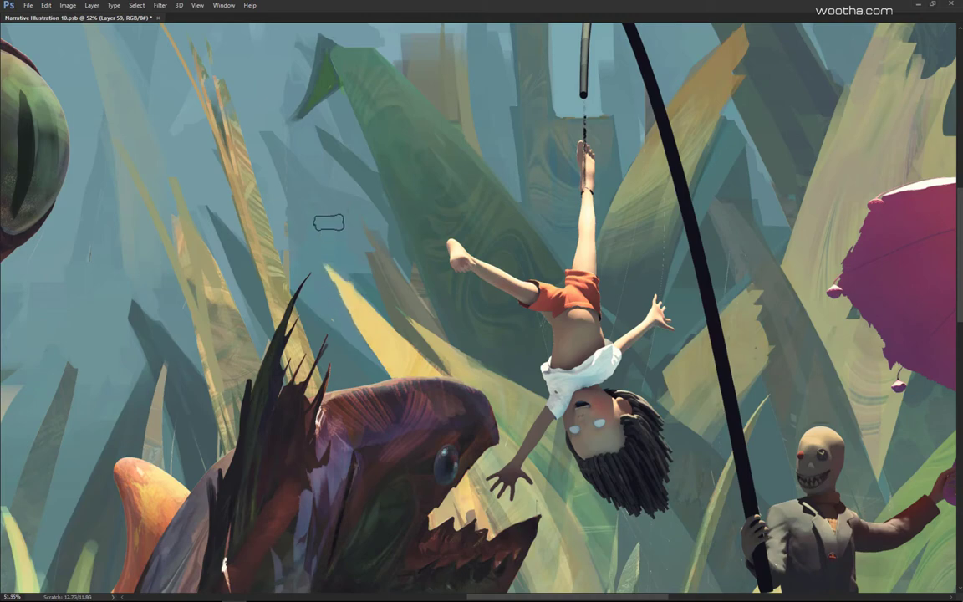
{"action": "mouse_move", "coordinate": [319, 265]}
{"action": "left_mouse_down"}
{"action": "mouse_move", "coordinate": [380, 353]}
{"action": "mouse_move", "coordinate": [430, 389]}
{"action": "left_mouse_up"}
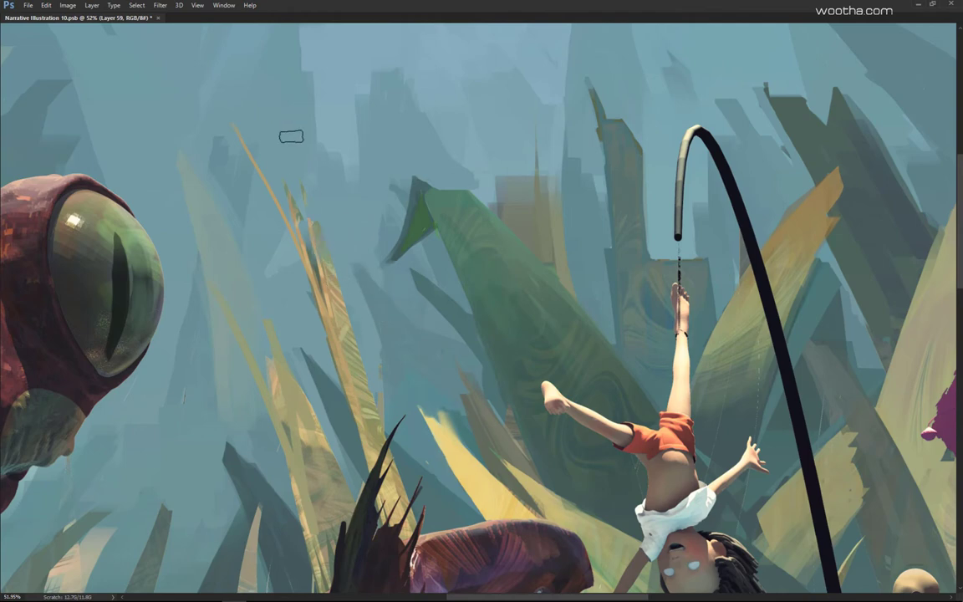
{"action": "left_click_drag", "start_coordinate": [325, 218], "coordinate": [467, 237]}
{"action": "left_click_drag", "start_coordinate": [382, 314], "coordinate": [616, 304]}
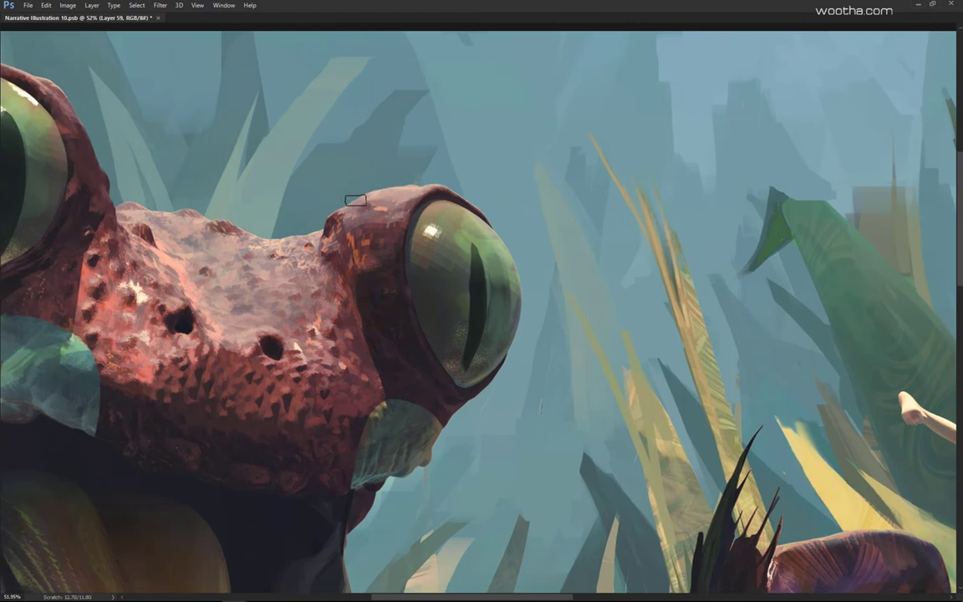
{"action": "left_click_drag", "start_coordinate": [343, 204], "coordinate": [469, 234]}
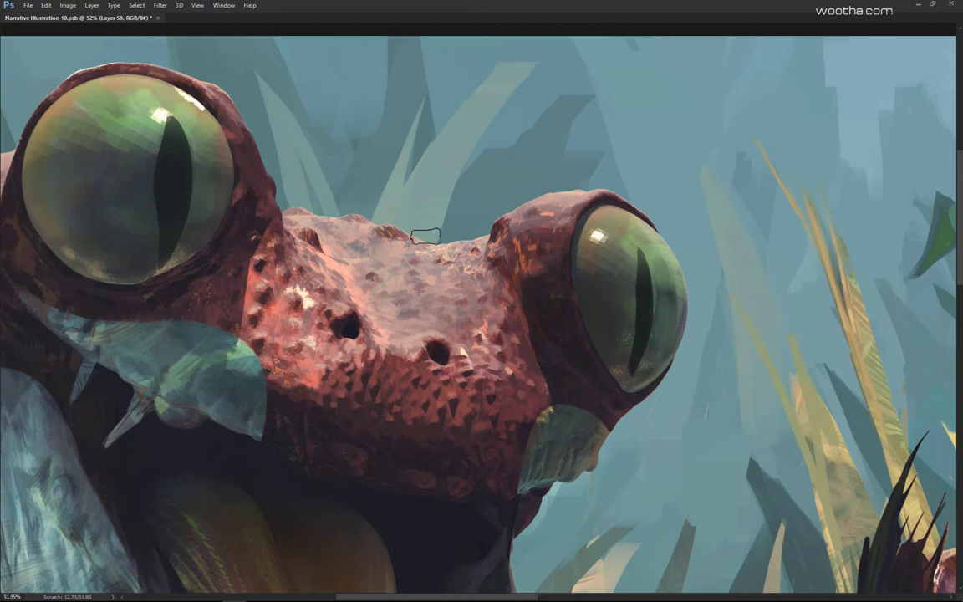
{"action": "left_click_drag", "start_coordinate": [337, 253], "coordinate": [461, 221]}
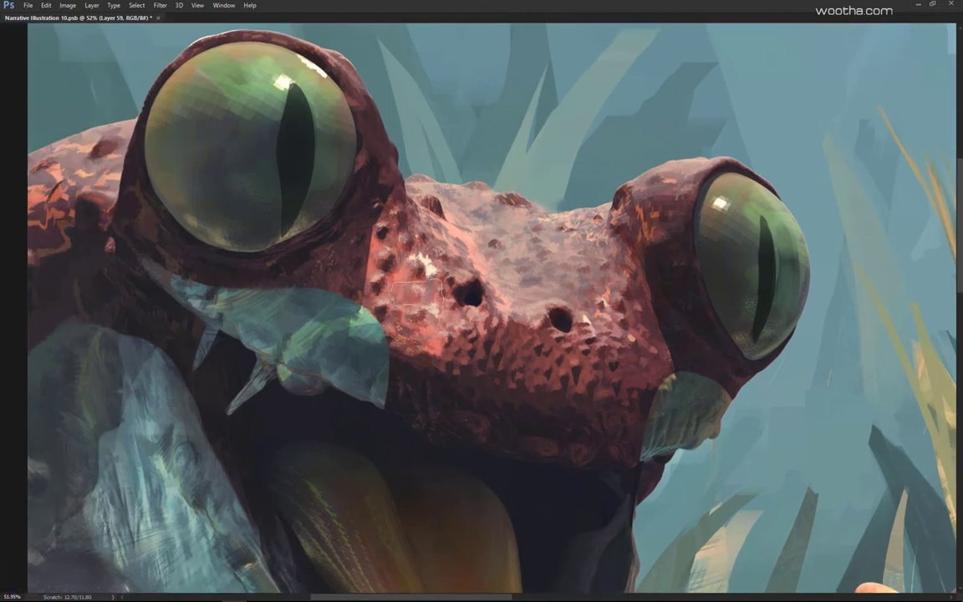
Step: Change the Mixer Brush tip to the 100 px speckled square tip from the Chalk set, keeping the panels hidden
{"action": "key", "text": "Tab"}
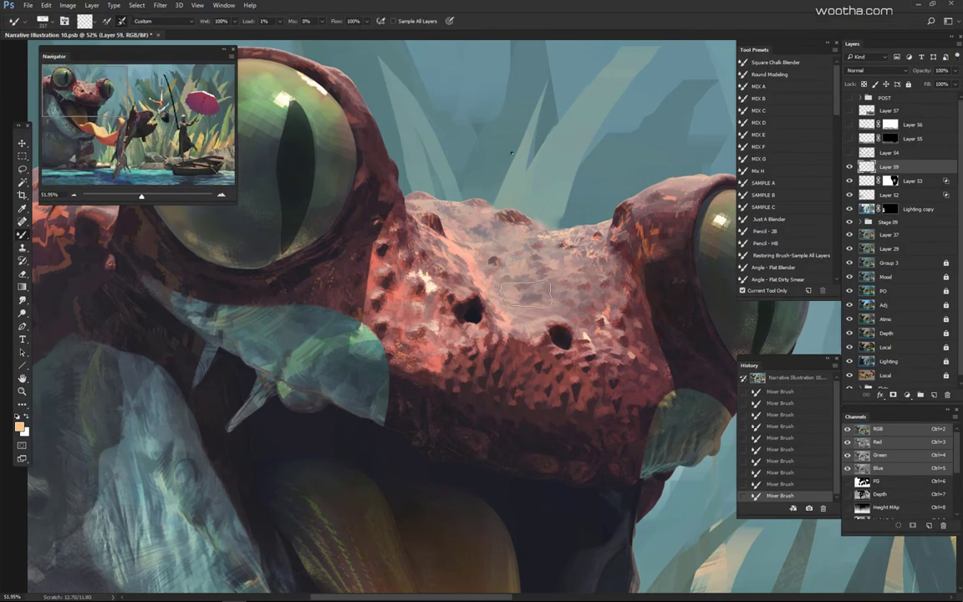
{"action": "right_click", "coordinate": [489, 263]}
{"action": "left_click", "coordinate": [887, 296]}
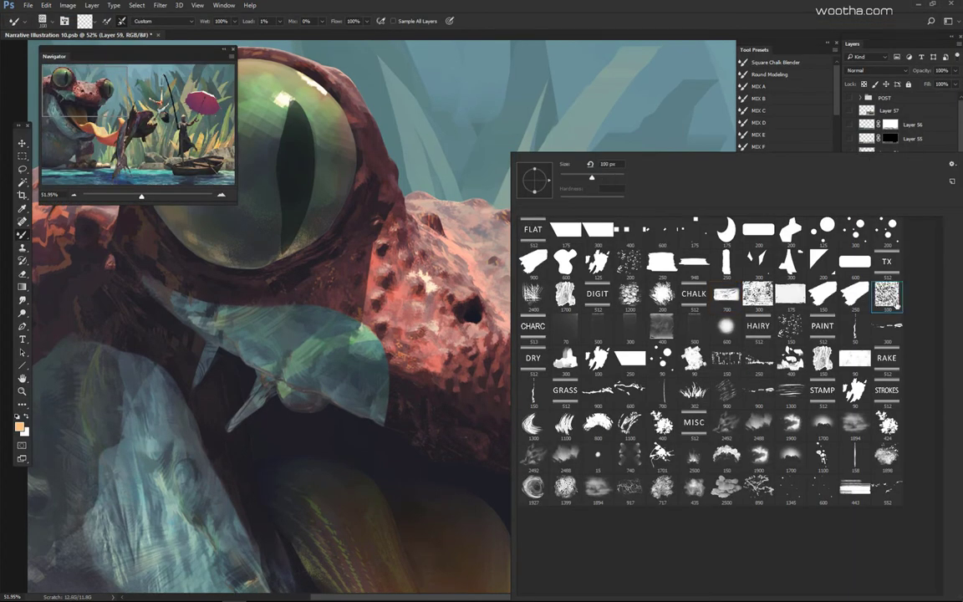
{"action": "key", "text": "Return"}
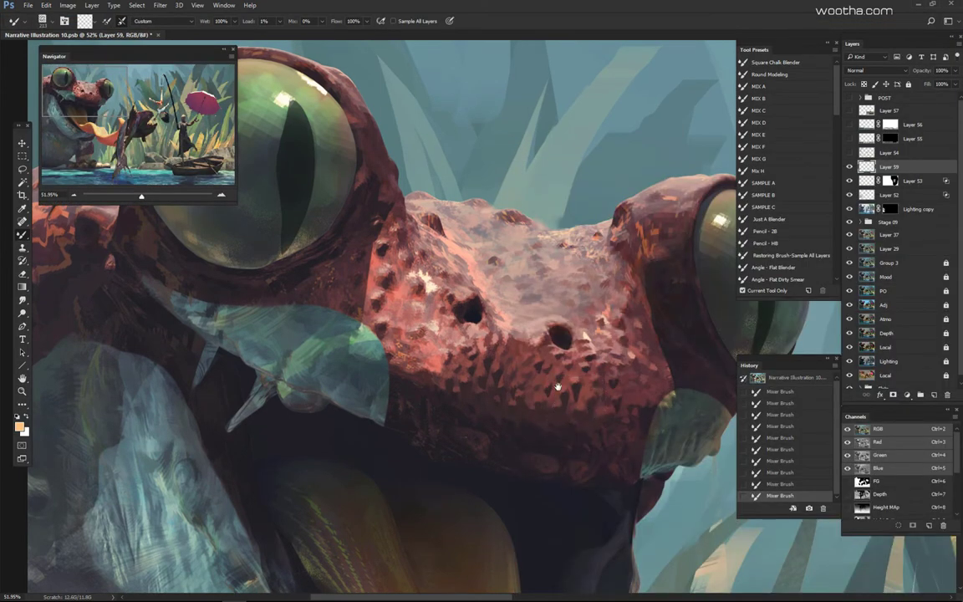
{"action": "left_click_drag", "start_coordinate": [576, 404], "coordinate": [523, 366]}
{"action": "key", "text": "Tab"}
{"action": "right_click", "coordinate": [510, 343]}
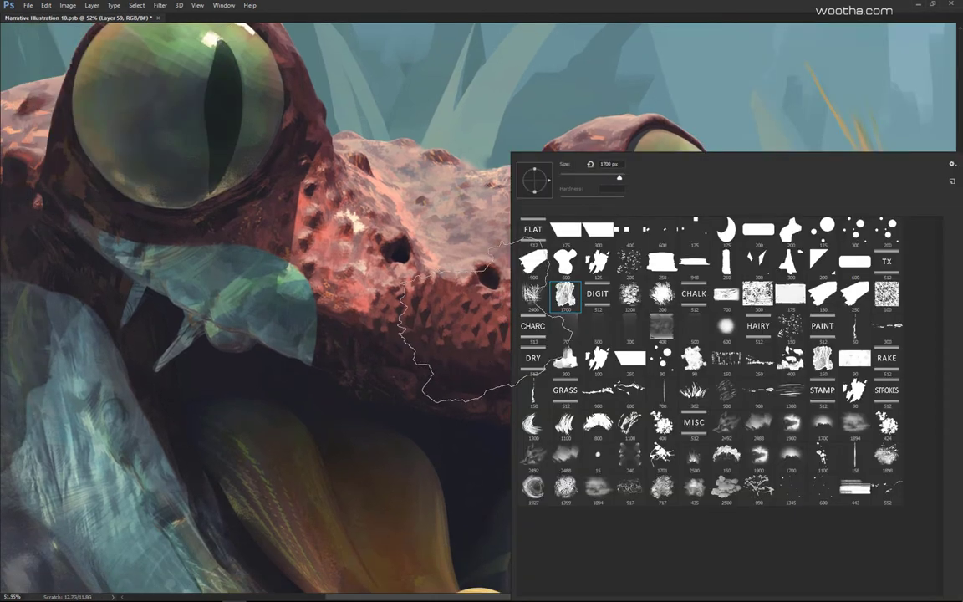
{"action": "double_click", "coordinate": [887, 296]}
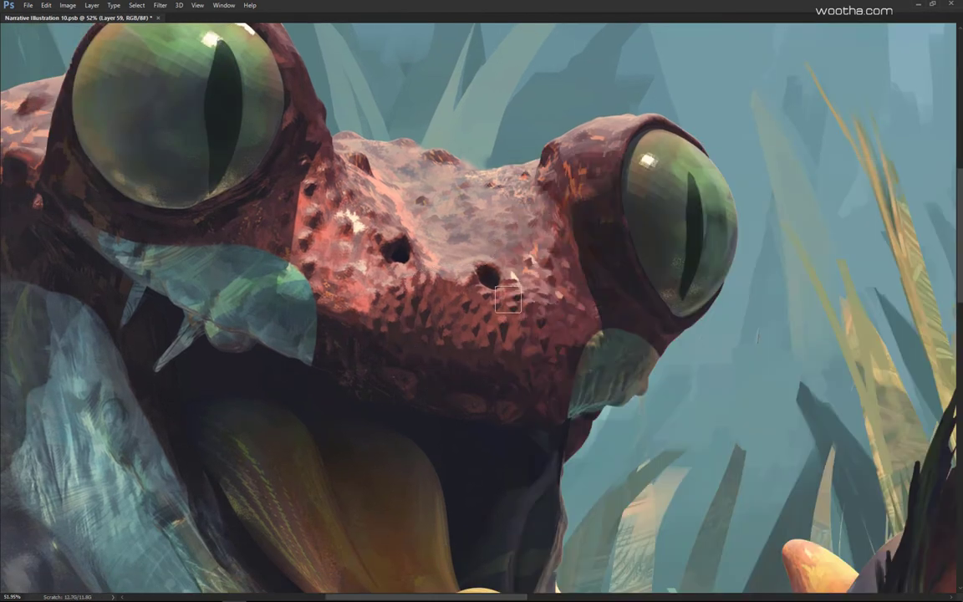
Step: Try smoothing the frog's bumpy snout around the nostril with the speckled tip enlarged, and undo the stroke
{"action": "mouse_move", "coordinate": [520, 302]}
{"action": "left_mouse_down"}
{"action": "mouse_move", "coordinate": [481, 321]}
{"action": "mouse_move", "coordinate": [552, 310]}
{"action": "mouse_move", "coordinate": [539, 280]}
{"action": "mouse_move", "coordinate": [535, 352]}
{"action": "mouse_move", "coordinate": [550, 307]}
{"action": "mouse_move", "coordinate": [500, 299]}
{"action": "left_mouse_up"}
{"action": "key", "text": "bracketright"}
{"action": "key", "text": "bracketright"}
{"action": "key", "text": "ctrl+z"}
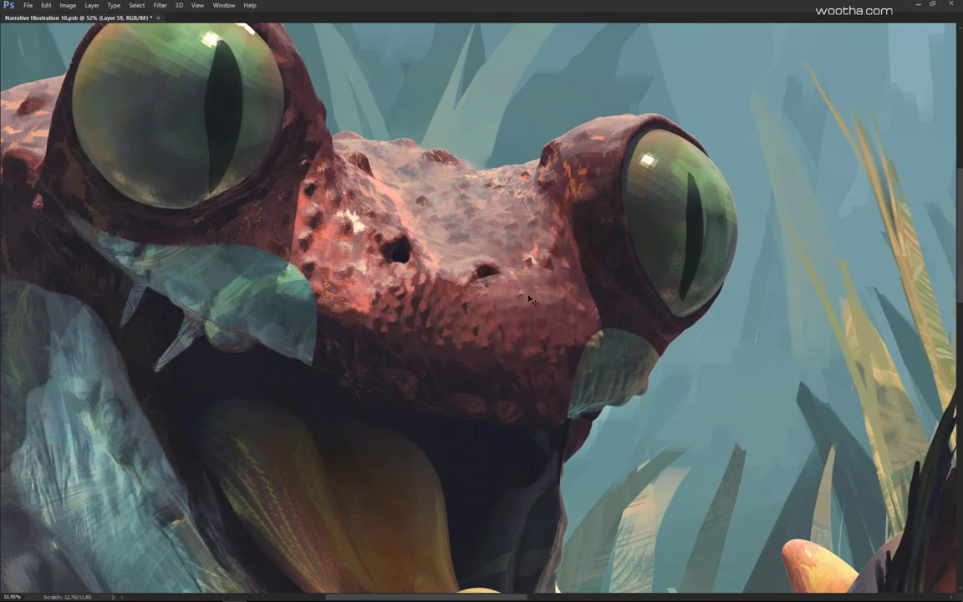
{"action": "key", "text": "ctrl+z"}
Step: Shrink the speckled tip and blend the green and grey tones inside the frog's larger eye
{"action": "key", "text": "bracketleft"}
{"action": "key", "text": "bracketleft"}
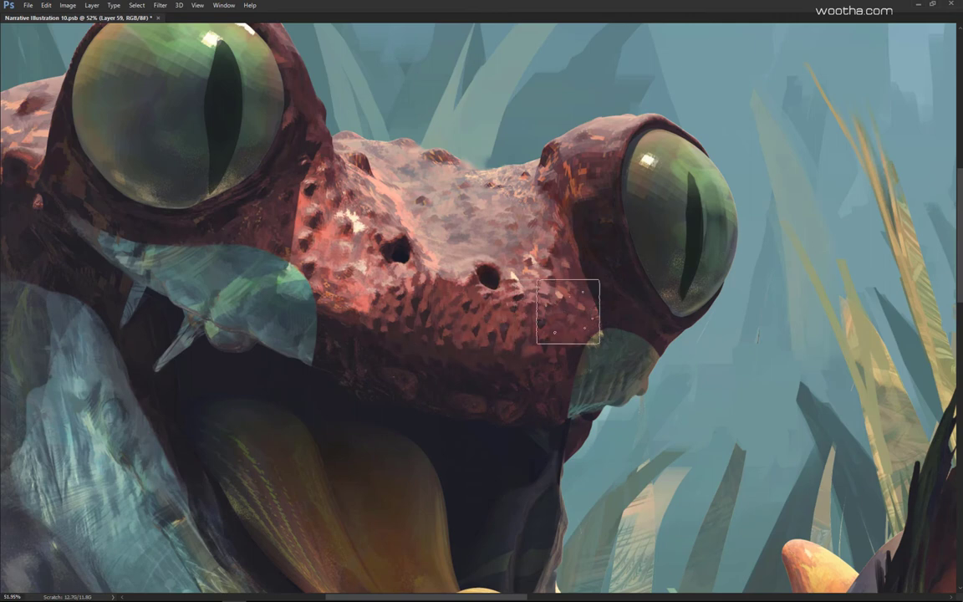
{"action": "mouse_move", "coordinate": [590, 340]}
{"action": "left_mouse_down"}
{"action": "mouse_move", "coordinate": [615, 404]}
{"action": "mouse_move", "coordinate": [570, 422]}
{"action": "left_mouse_up"}
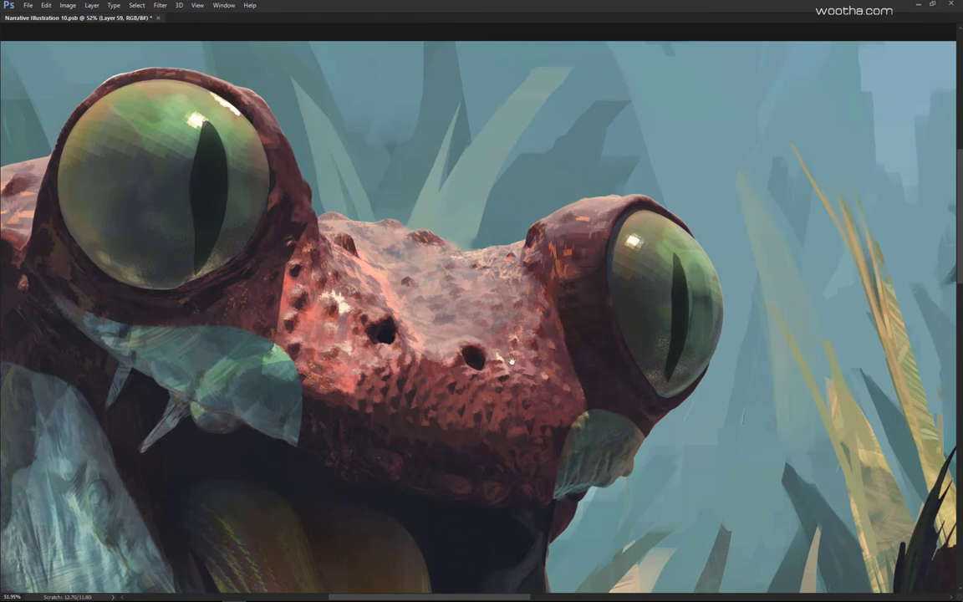
{"action": "left_click_drag", "start_coordinate": [602, 382], "coordinate": [876, 394]}
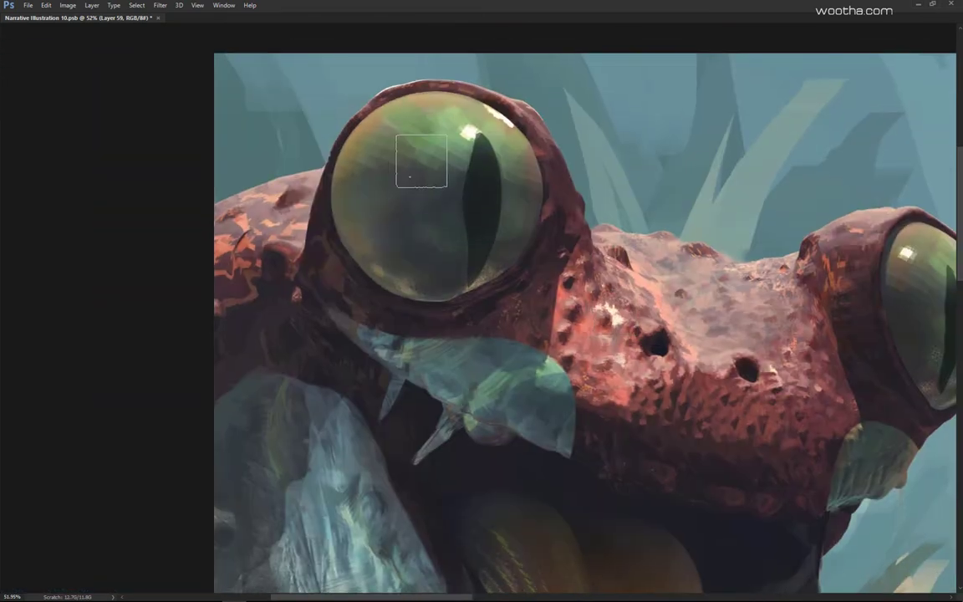
{"action": "left_click_drag", "start_coordinate": [413, 155], "coordinate": [442, 132]}
{"action": "key", "text": "bracketleft"}
{"action": "key", "text": "bracketleft"}
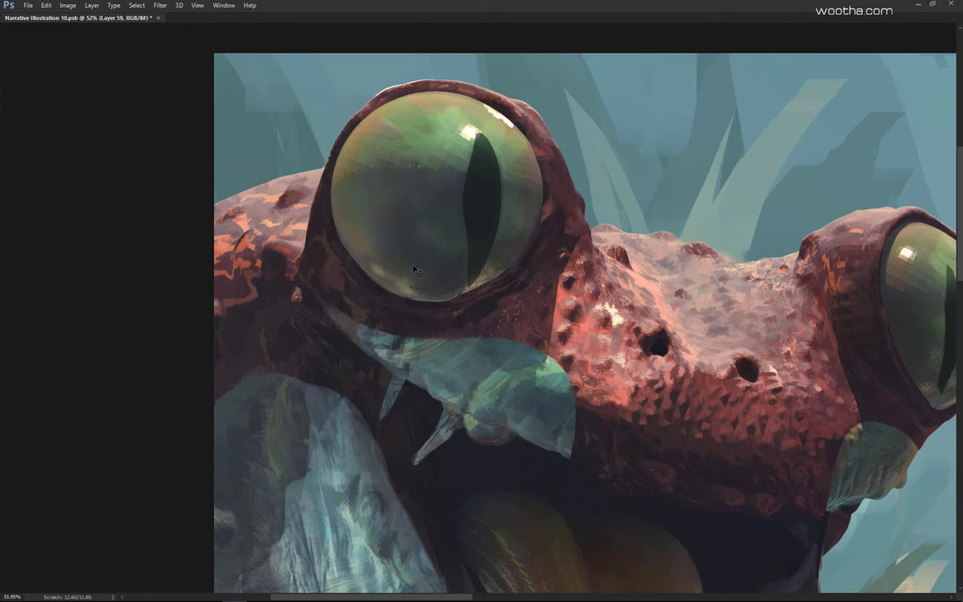
Step: Switch the Mixer Brush to the 300 px textured rectangular tip from the Chalk set and reduce its size for the eye
{"action": "right_click", "coordinate": [409, 232]}
{"action": "left_click", "coordinate": [656, 299]}
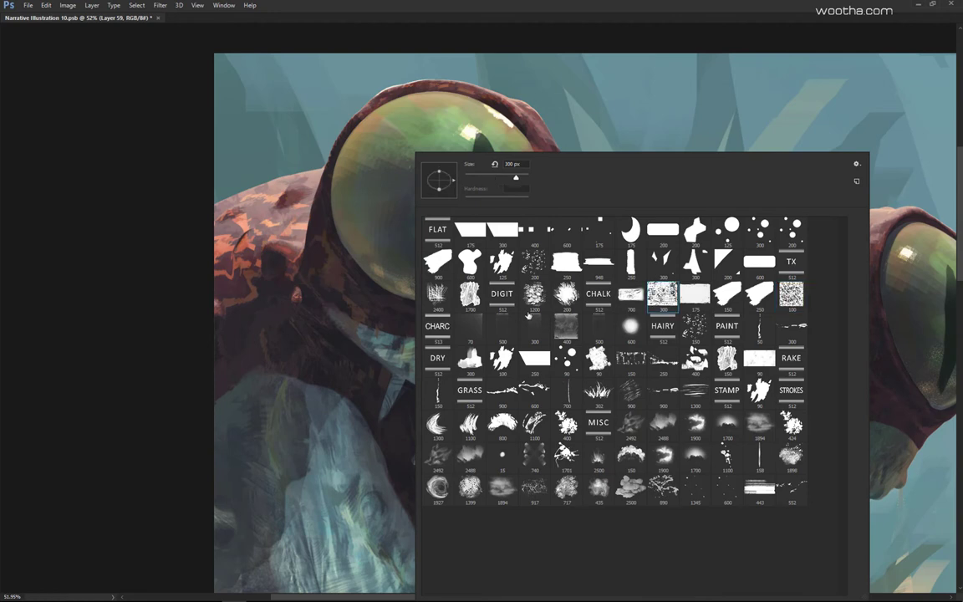
{"action": "left_click", "coordinate": [356, 225]}
{"action": "key", "text": "bracketleft"}
{"action": "key", "text": "bracketleft"}
{"action": "key", "text": "bracketleft"}
{"action": "key", "text": "bracketleft"}
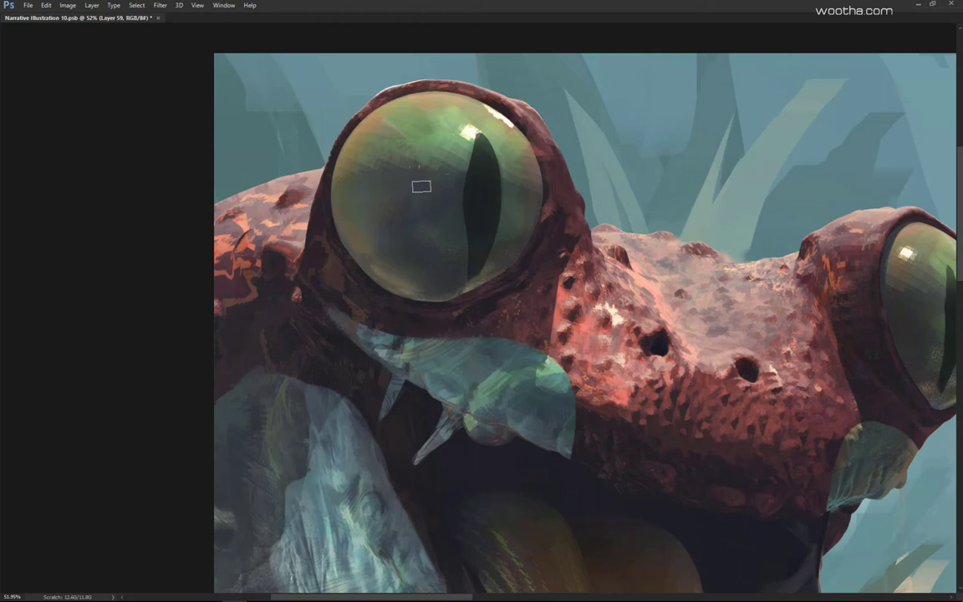
Step: Blend away the speckles and hard tone edges beside the pupil of the frog's larger eye, adjusting the tip size
{"action": "mouse_move", "coordinate": [415, 174]}
{"action": "left_mouse_down"}
{"action": "mouse_move", "coordinate": [424, 168]}
{"action": "mouse_move", "coordinate": [395, 185]}
{"action": "mouse_move", "coordinate": [419, 165]}
{"action": "mouse_move", "coordinate": [398, 167]}
{"action": "left_mouse_up"}
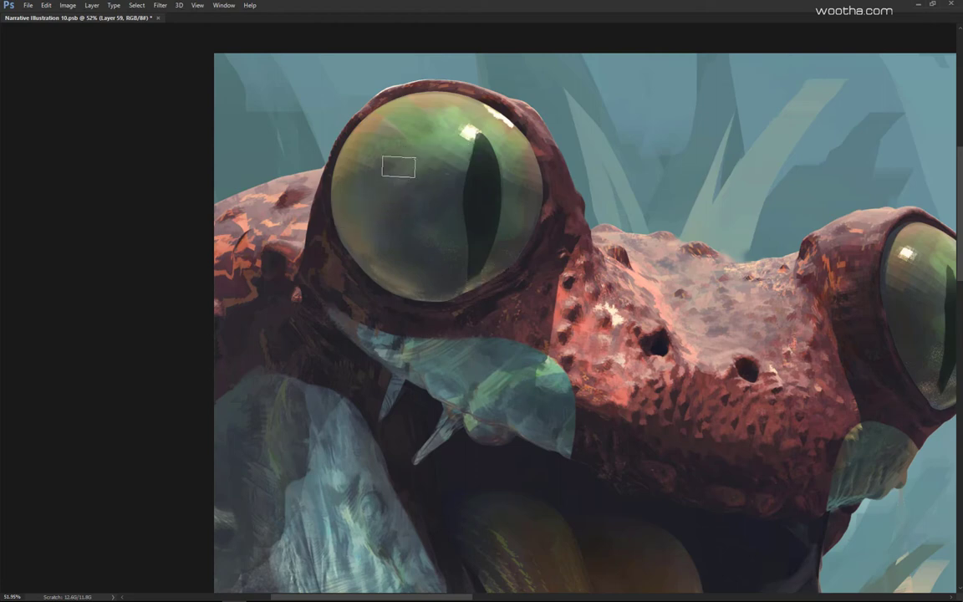
{"action": "key", "text": "bracketright"}
{"action": "key", "text": "bracketright"}
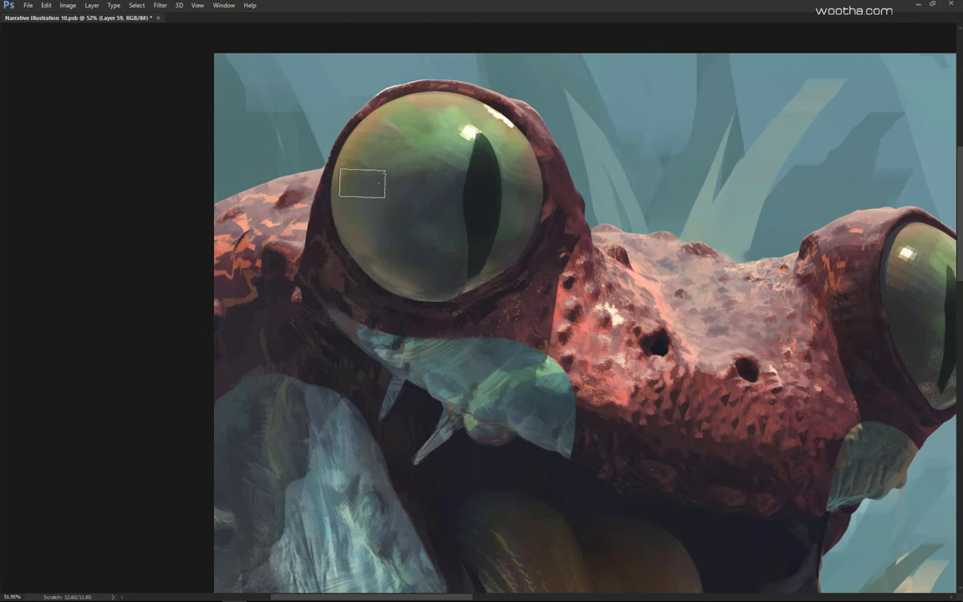
{"action": "key", "text": "bracketleft"}
{"action": "key", "text": "bracketleft"}
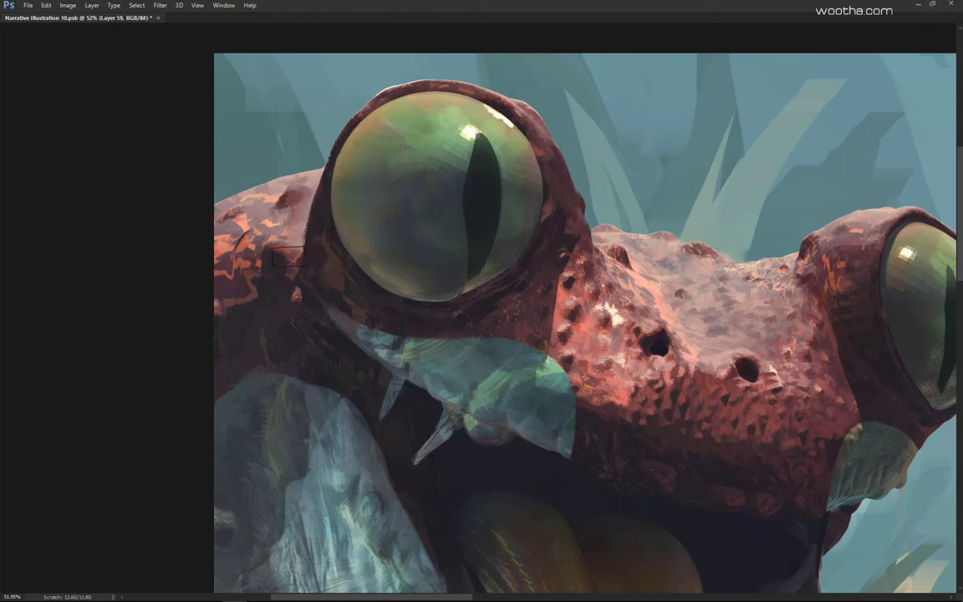
Step: Blend the frog's skin behind the larger eye and the shadowed area beneath it
{"action": "left_click_drag", "start_coordinate": [289, 256], "coordinate": [279, 279]}
{"action": "left_click_drag", "start_coordinate": [470, 216], "coordinate": [584, 76]}
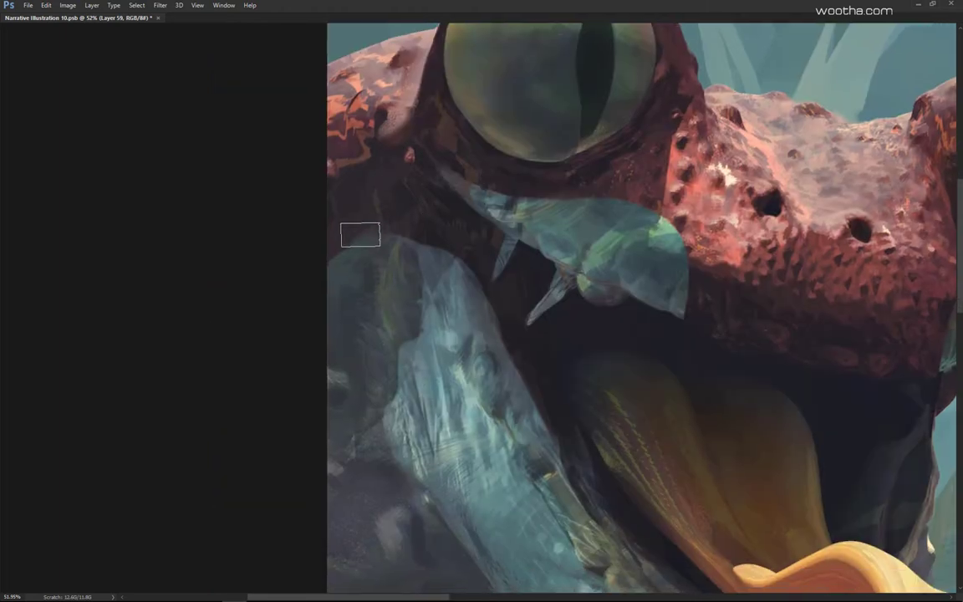
{"action": "mouse_move", "coordinate": [413, 325]}
{"action": "left_mouse_down"}
{"action": "mouse_move", "coordinate": [412, 397]}
{"action": "mouse_move", "coordinate": [421, 403]}
{"action": "left_mouse_up"}
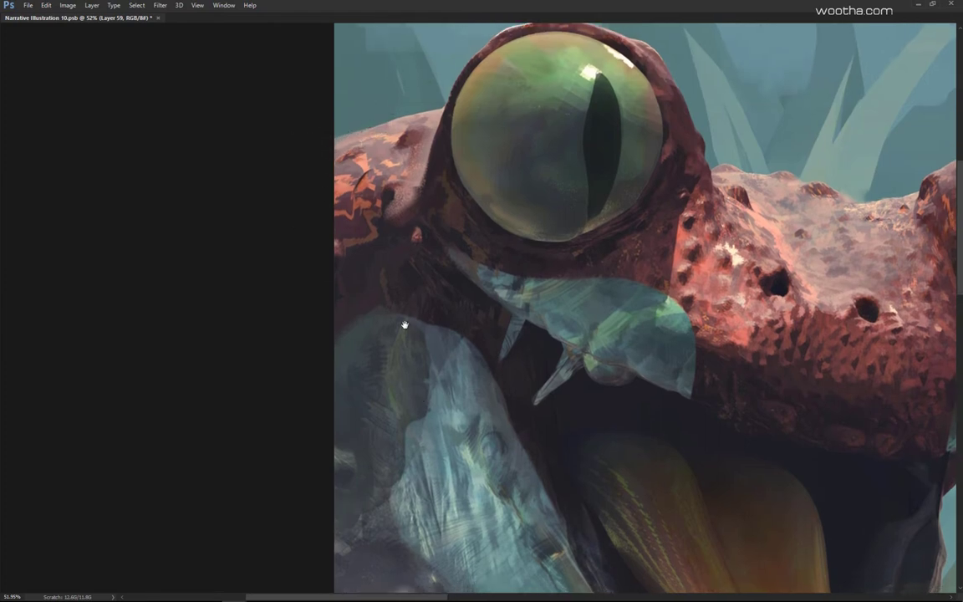
Step: Blend the water surface beneath the frog's foot, the fish tail and the boat with horizontal Mixer Brush strokes
{"action": "left_click_drag", "start_coordinate": [614, 518], "coordinate": [568, 308]}
{"action": "left_click_drag", "start_coordinate": [467, 326], "coordinate": [452, 73]}
{"action": "mouse_move", "coordinate": [477, 456]}
{"action": "left_mouse_down"}
{"action": "mouse_move", "coordinate": [387, 278]}
{"action": "mouse_move", "coordinate": [389, 255]}
{"action": "left_mouse_up"}
{"action": "left_click_drag", "start_coordinate": [273, 402], "coordinate": [271, 404]}
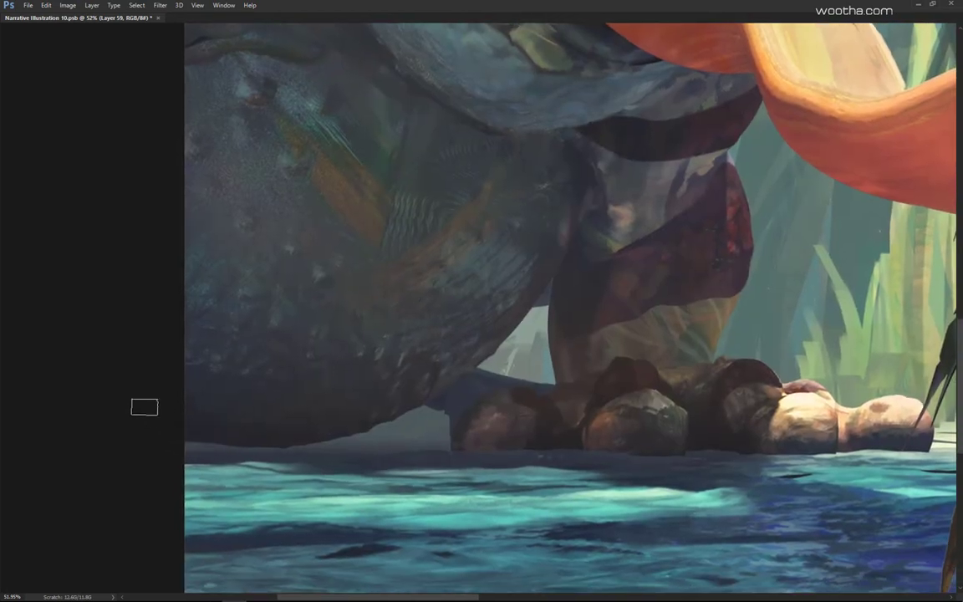
{"action": "left_click_drag", "start_coordinate": [413, 349], "coordinate": [501, 233]}
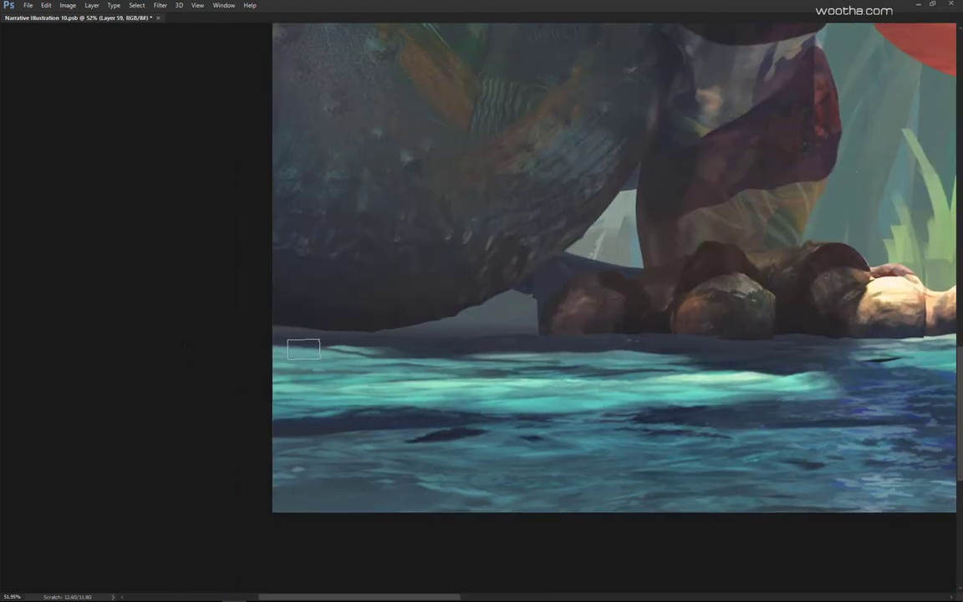
{"action": "left_click_drag", "start_coordinate": [501, 310], "coordinate": [320, 243]}
{"action": "left_click_drag", "start_coordinate": [333, 321], "coordinate": [520, 321]}
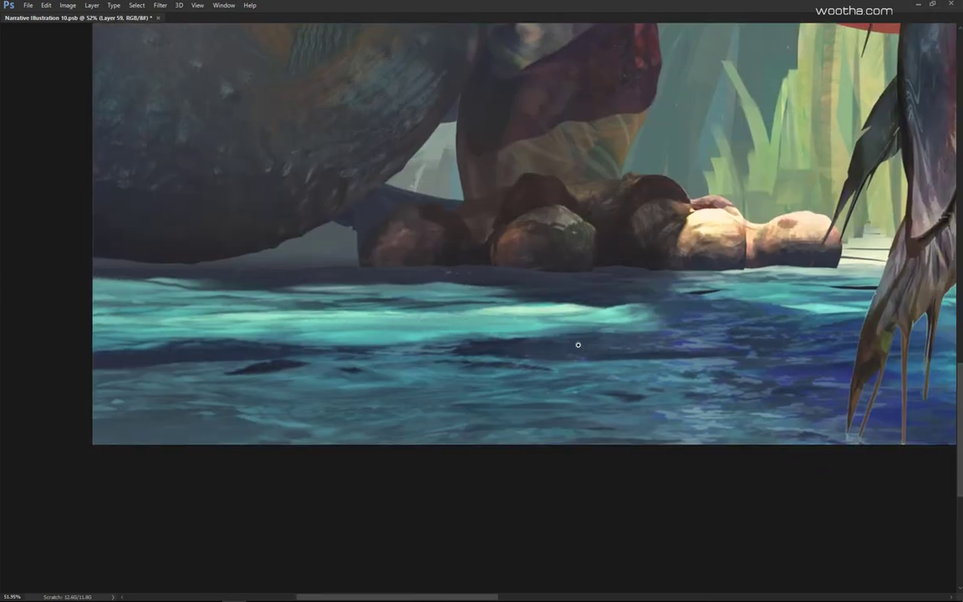
{"action": "scroll", "coordinate": [581, 344], "scroll_direction": "down", "scroll_amount": 4}
{"action": "left_click_drag", "start_coordinate": [712, 379], "coordinate": [392, 380]}
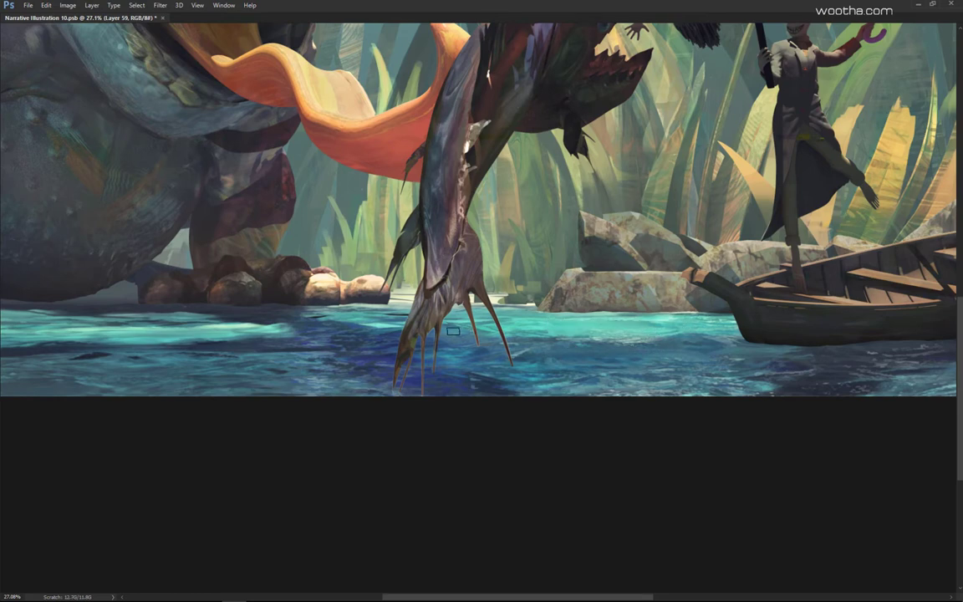
{"action": "left_click_drag", "start_coordinate": [759, 390], "coordinate": [561, 372]}
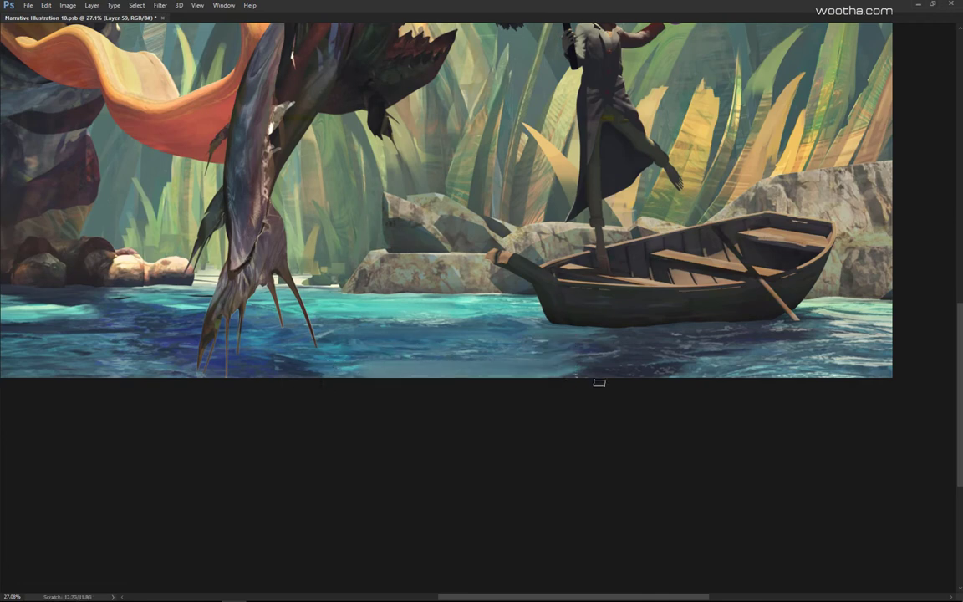
{"action": "left_click_drag", "start_coordinate": [660, 409], "coordinate": [559, 439]}
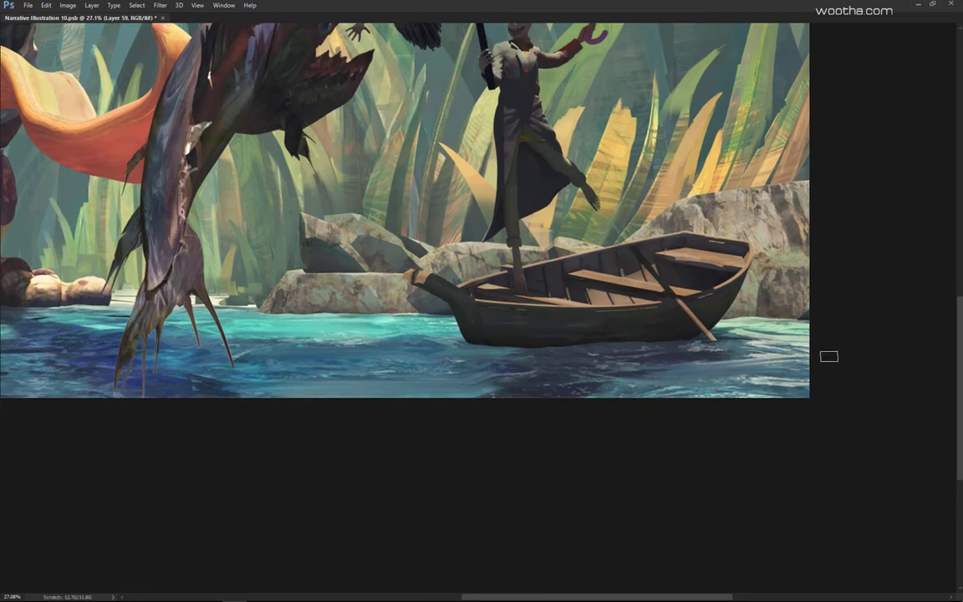
{"action": "left_click_drag", "start_coordinate": [719, 364], "coordinate": [699, 366]}
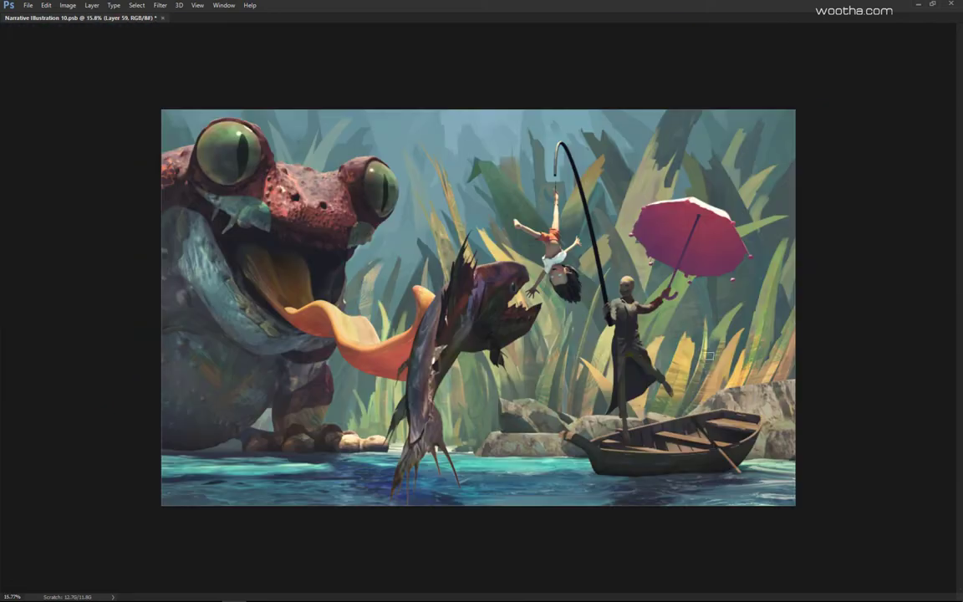
Step: Delete the stamped Layer 59 and make Layer 55 active and visible
{"action": "key", "text": "Tab"}
{"action": "left_click", "coordinate": [947, 397]}
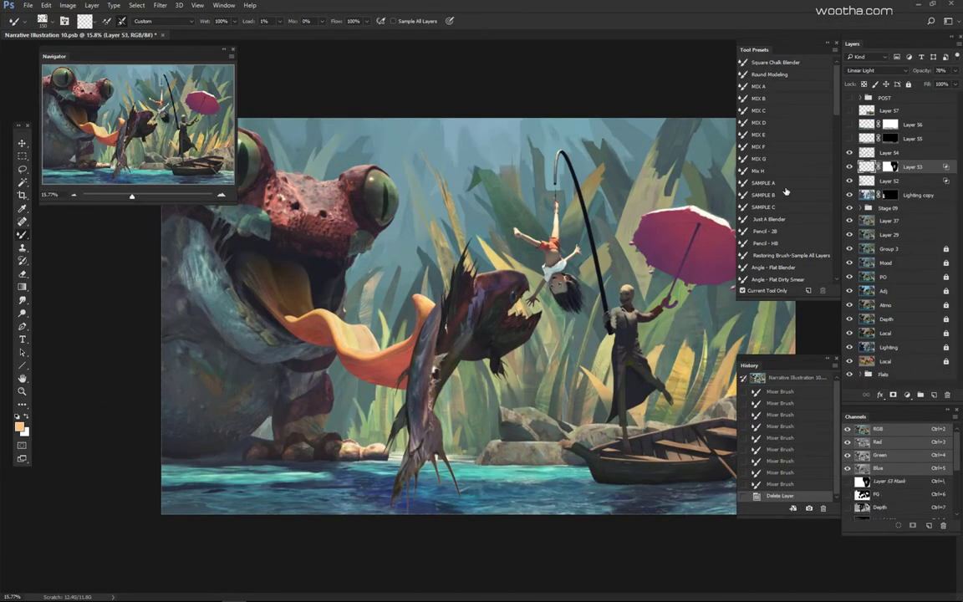
{"action": "left_click_drag", "start_coordinate": [620, 262], "coordinate": [687, 245]}
{"action": "scroll", "coordinate": [687, 245], "scroll_direction": "up", "scroll_amount": 1}
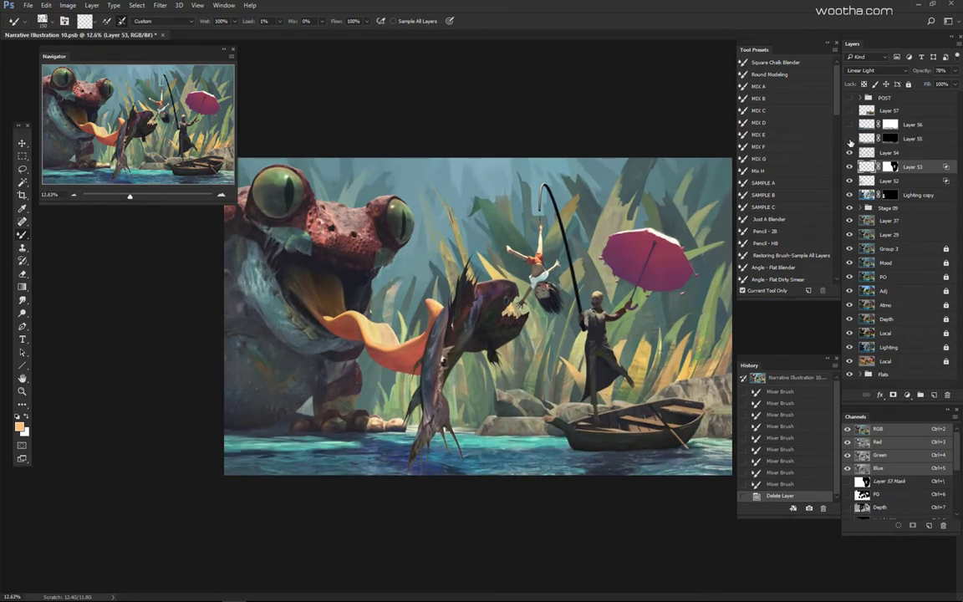
{"action": "left_click", "coordinate": [921, 140]}
{"action": "left_click", "coordinate": [850, 140]}
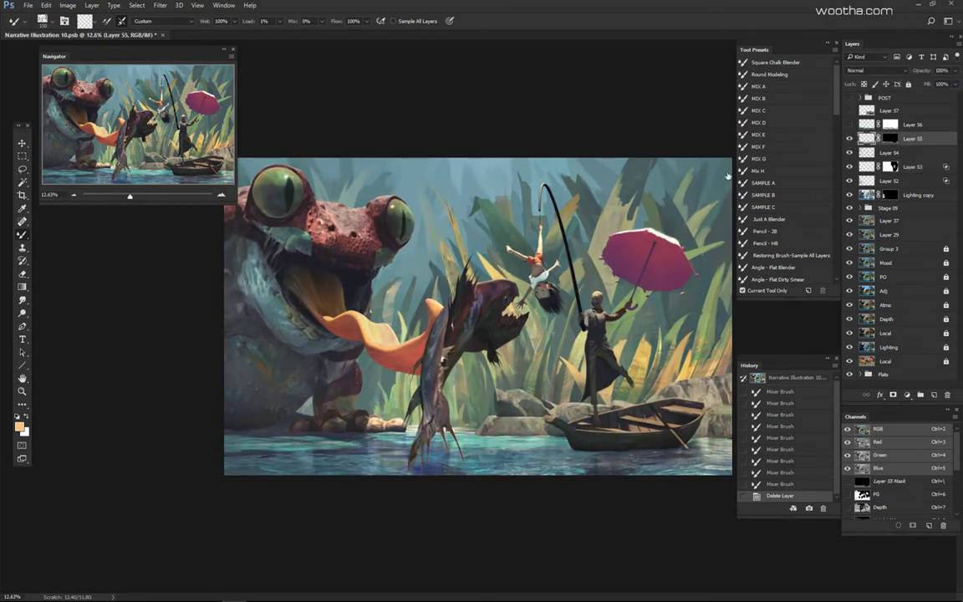
Step: Outline the scene above the waterline and the water strip below it with rectangular selections, clearing each one
{"action": "key", "text": "m"}
{"action": "left_click_drag", "start_coordinate": [248, 159], "coordinate": [793, 431]}
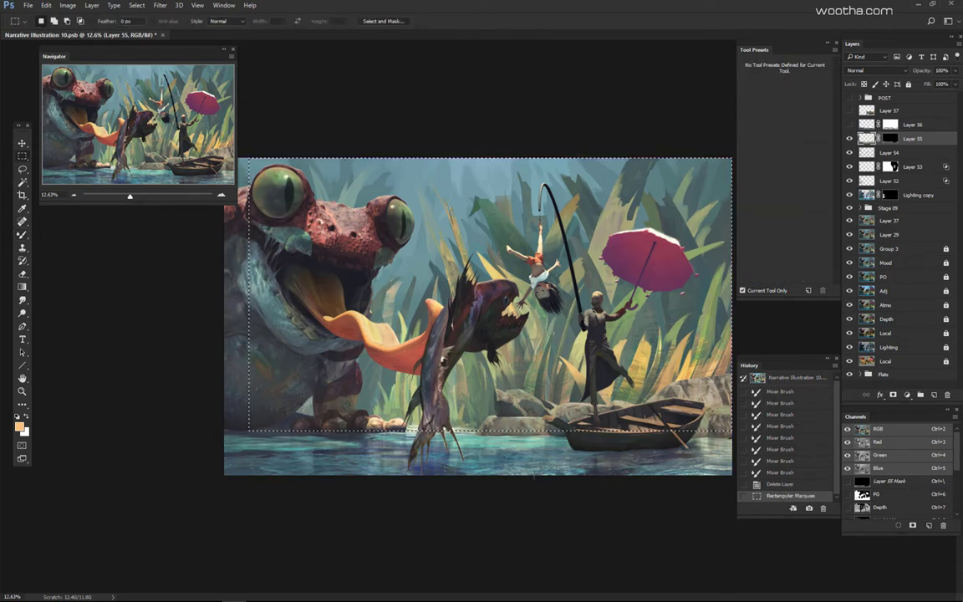
{"action": "key", "text": "ctrl+d"}
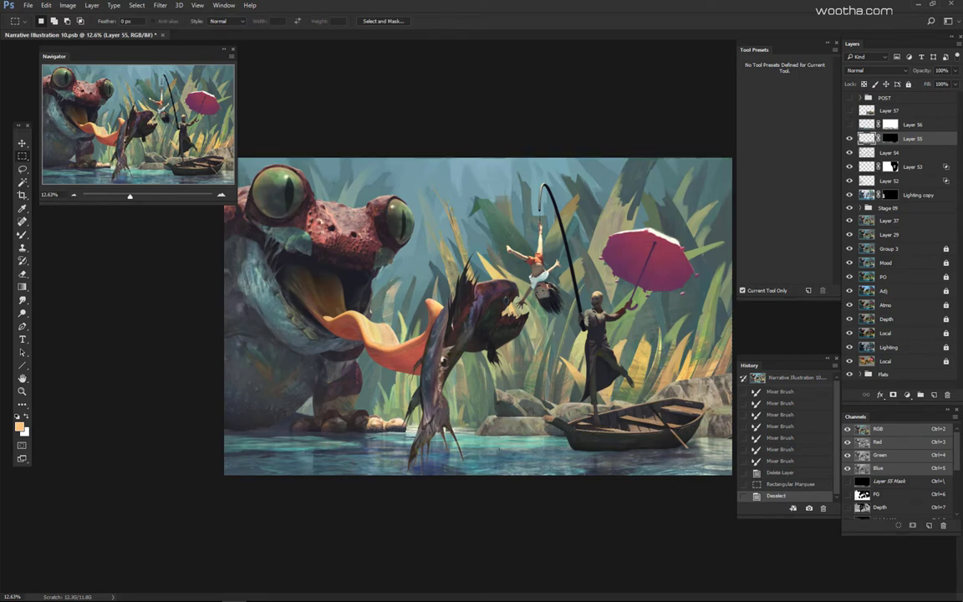
{"action": "left_click_drag", "start_coordinate": [214, 417], "coordinate": [734, 478]}
{"action": "left_click_drag", "start_coordinate": [506, 431], "coordinate": [511, 442]}
{"action": "key", "text": "ctrl+h"}
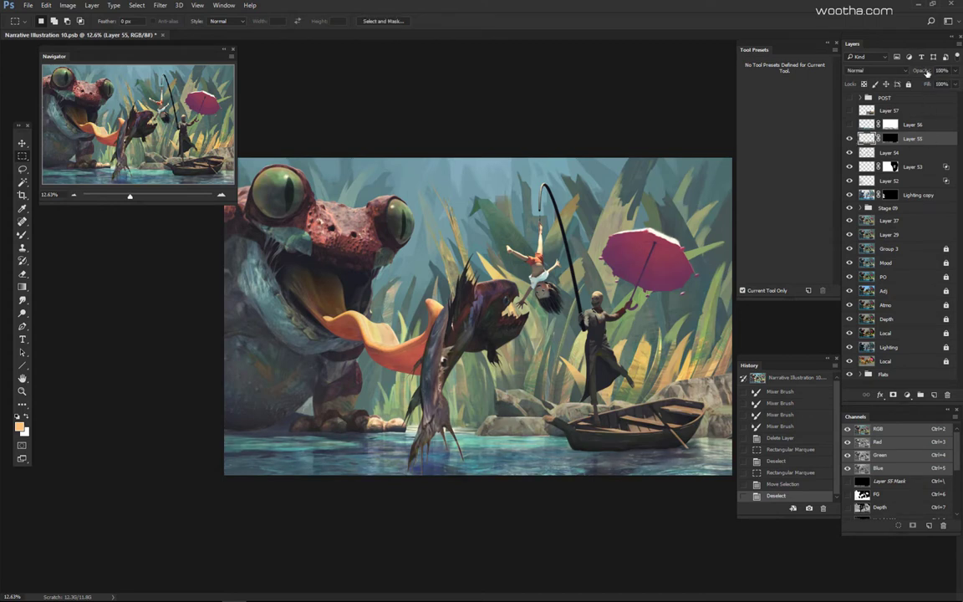
{"action": "key", "text": "ctrl+d"}
Step: Check Layer 55 with its mask disabled, re-enable the mask, and make Layer 56 and Layer 57 visible
{"action": "left_click", "coordinate": [890, 138], "text": "shift"}
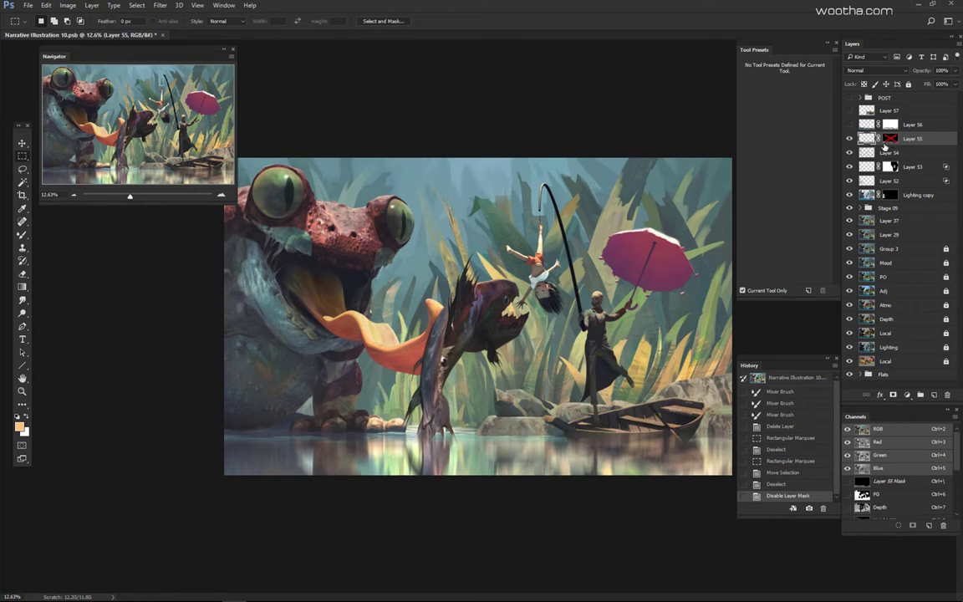
{"action": "left_click", "coordinate": [888, 138], "text": "shift"}
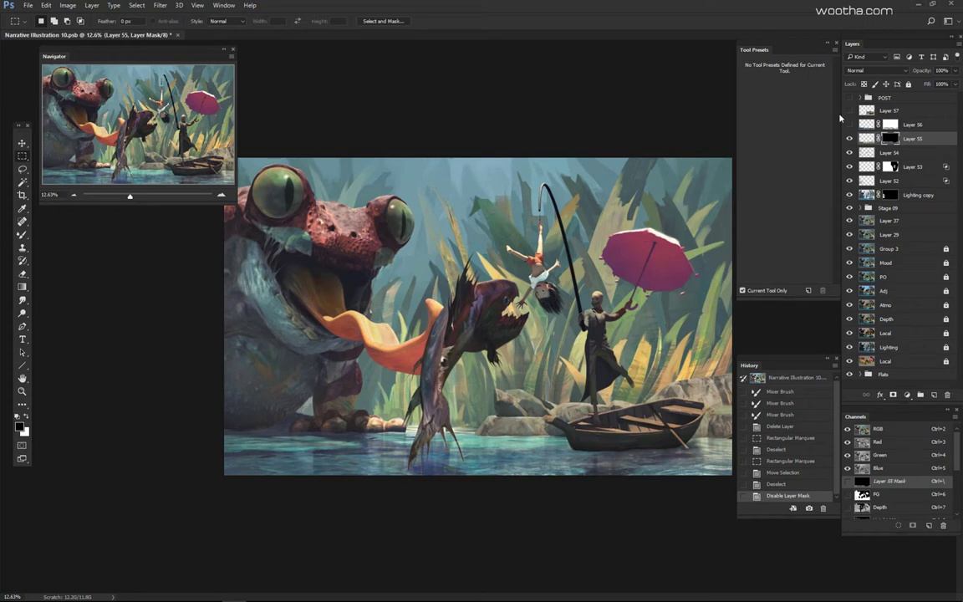
{"action": "left_click", "coordinate": [850, 124]}
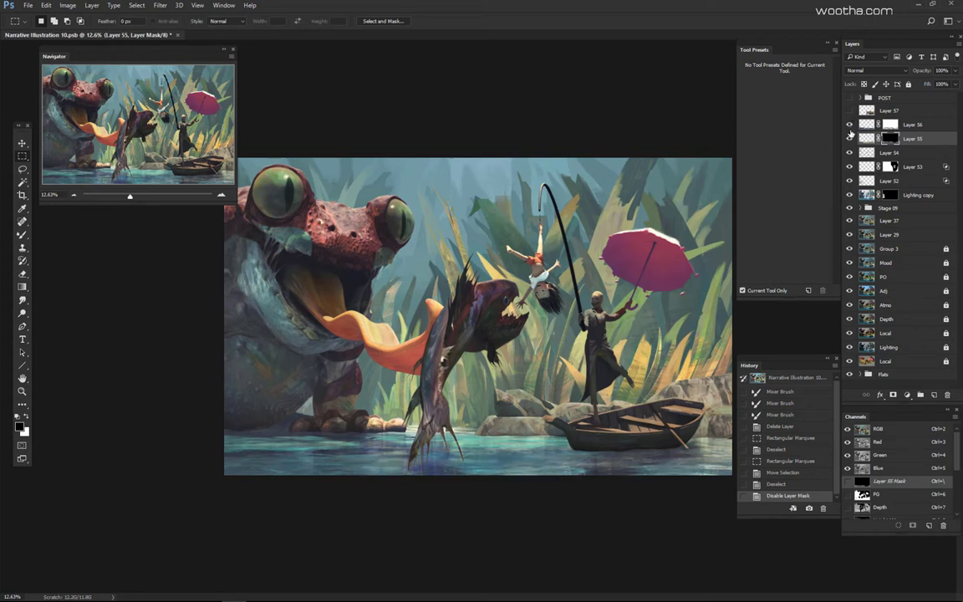
{"action": "left_click", "coordinate": [850, 124]}
{"action": "left_click", "coordinate": [850, 124]}
{"action": "left_click", "coordinate": [851, 111]}
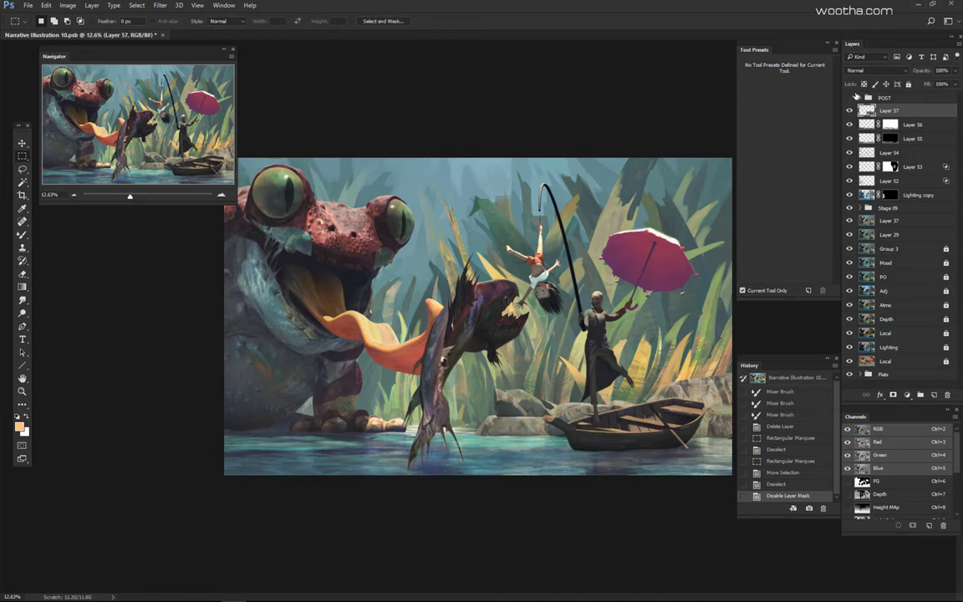
Step: Turn on the POST group, toggling its visibility to compare the image with and without it
{"action": "left_click", "coordinate": [850, 98]}
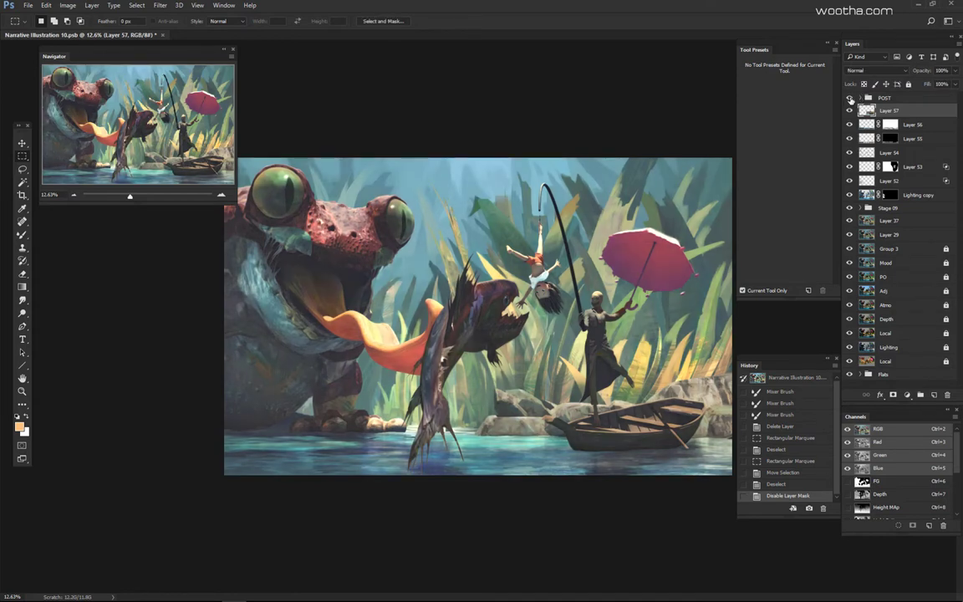
{"action": "left_click", "coordinate": [851, 98]}
{"action": "left_click", "coordinate": [850, 97]}
{"action": "left_click", "coordinate": [851, 98]}
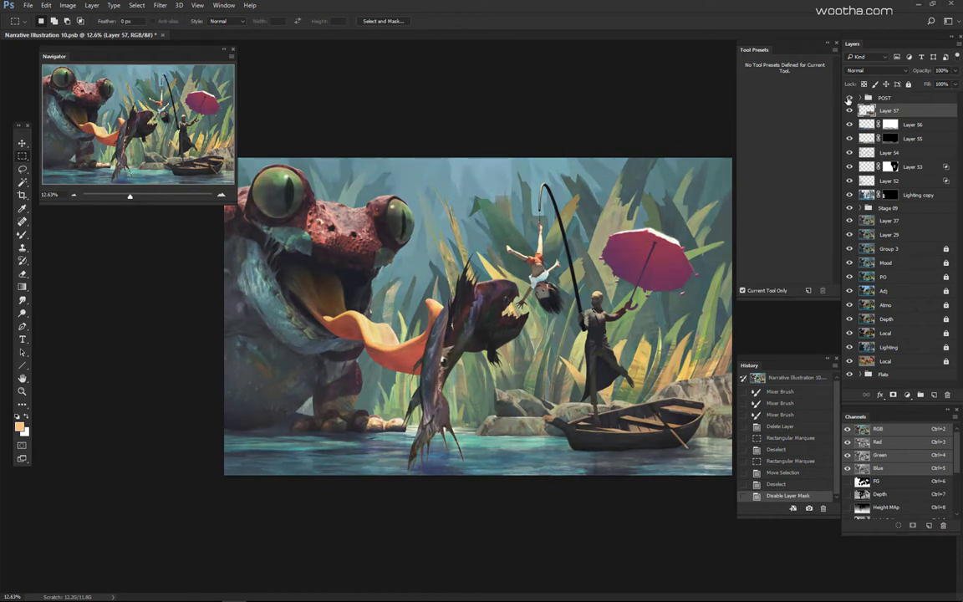
{"action": "left_click", "coordinate": [850, 98]}
{"action": "left_click_drag", "start_coordinate": [650, 252], "coordinate": [624, 224]}
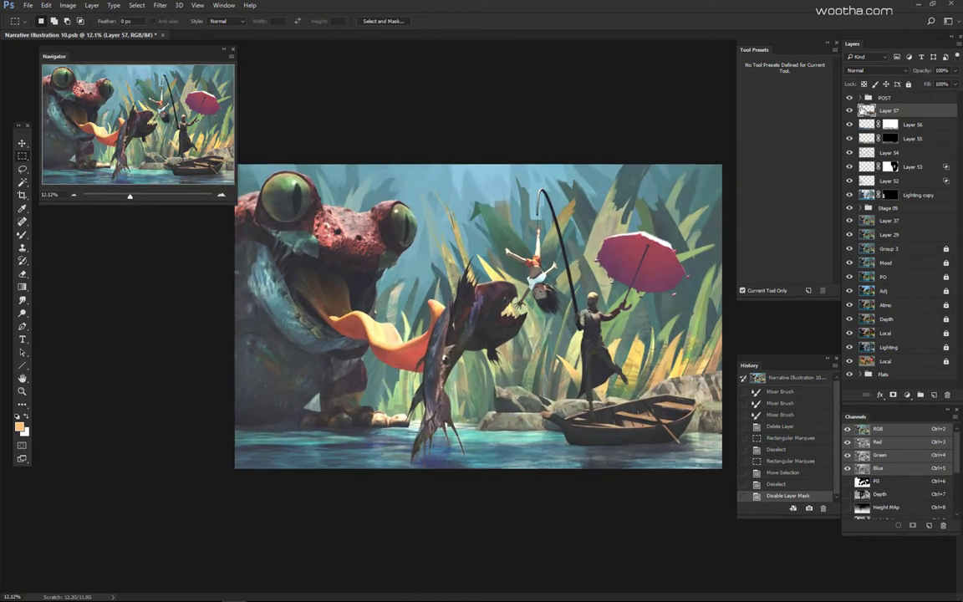
Step: Hide Layer 57 through Lighting copy and turn each back on from the lowest upward to compare its contribution
{"action": "left_click_drag", "start_coordinate": [850, 111], "coordinate": [850, 195]}
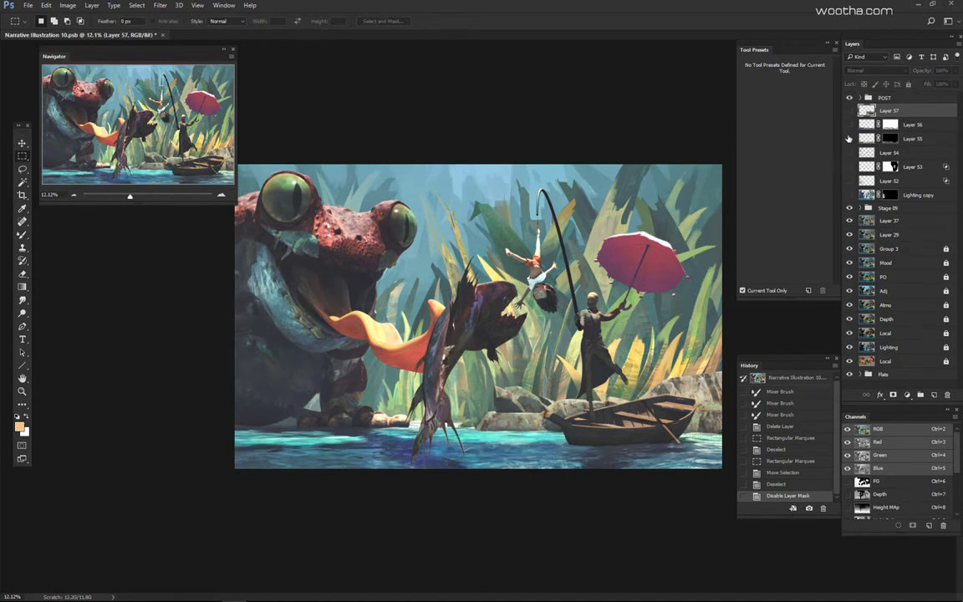
{"action": "left_click", "coordinate": [851, 195]}
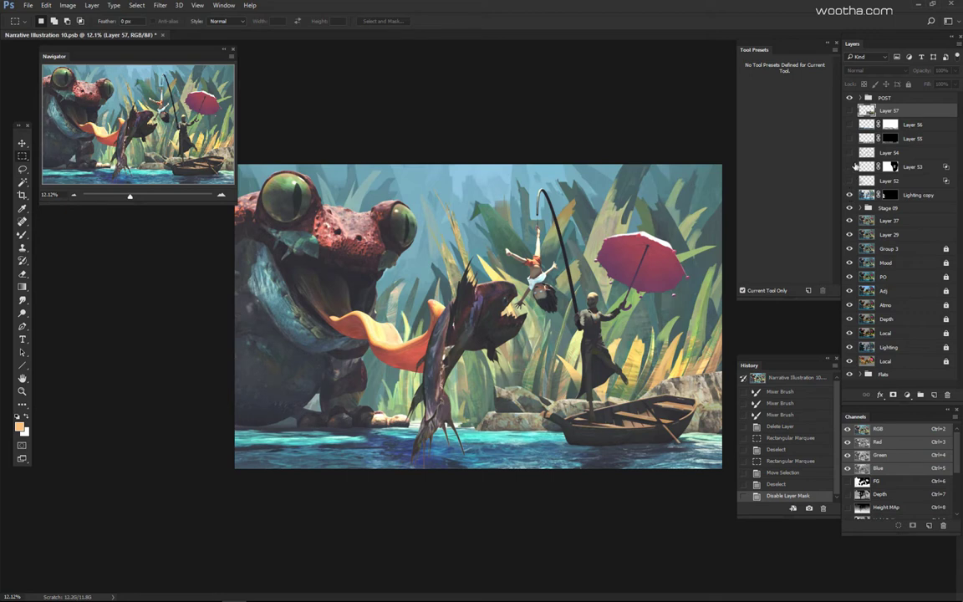
{"action": "left_click", "coordinate": [850, 182]}
{"action": "left_click", "coordinate": [850, 167]}
{"action": "left_click", "coordinate": [851, 154]}
{"action": "left_click", "coordinate": [850, 153]}
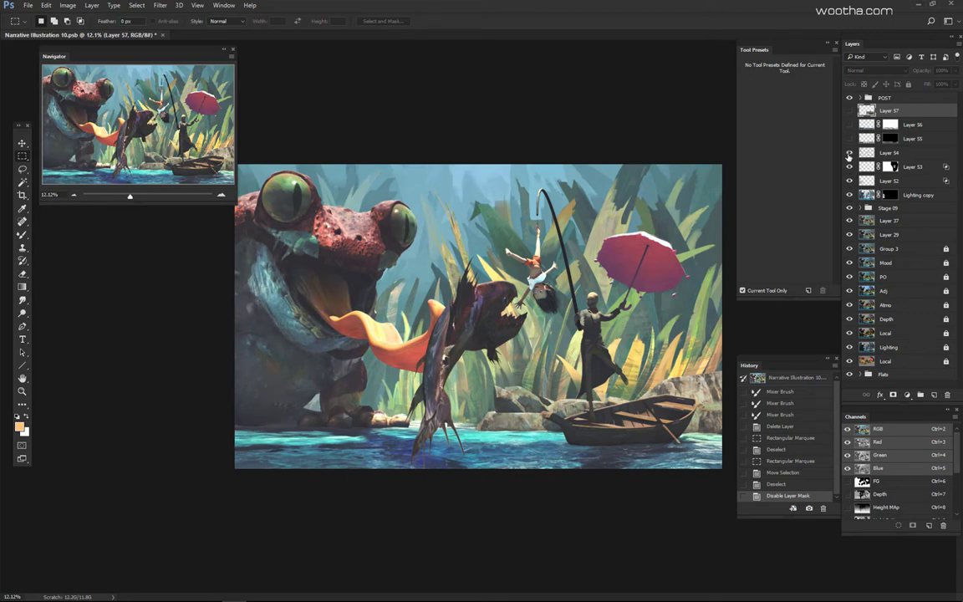
{"action": "left_click", "coordinate": [851, 155]}
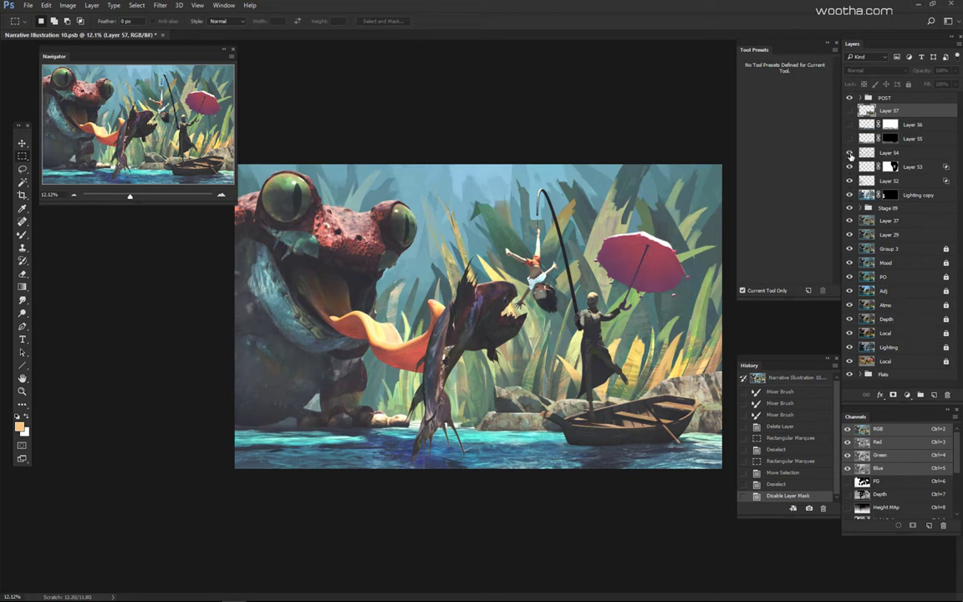
{"action": "left_click", "coordinate": [850, 154]}
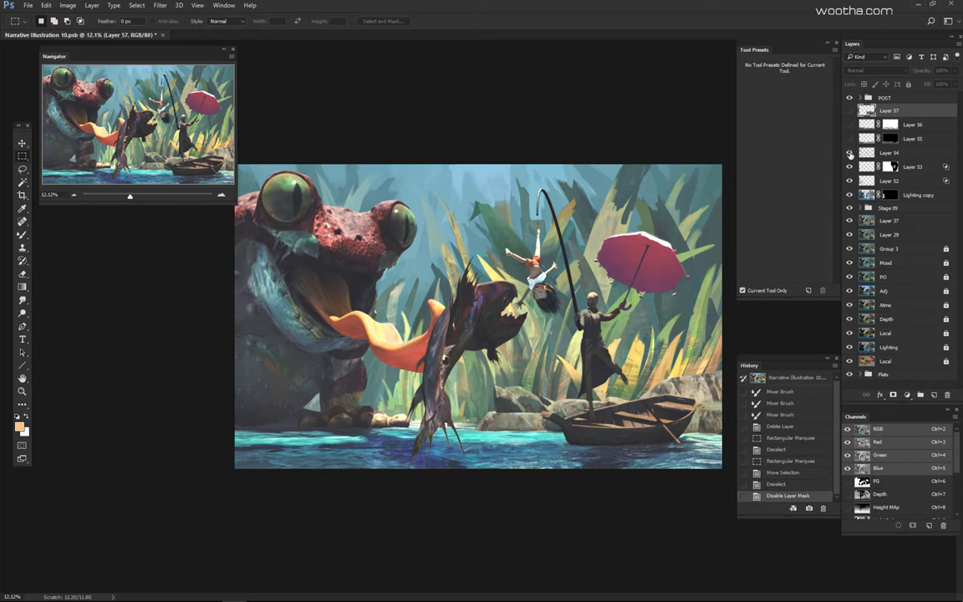
{"action": "left_click", "coordinate": [850, 139]}
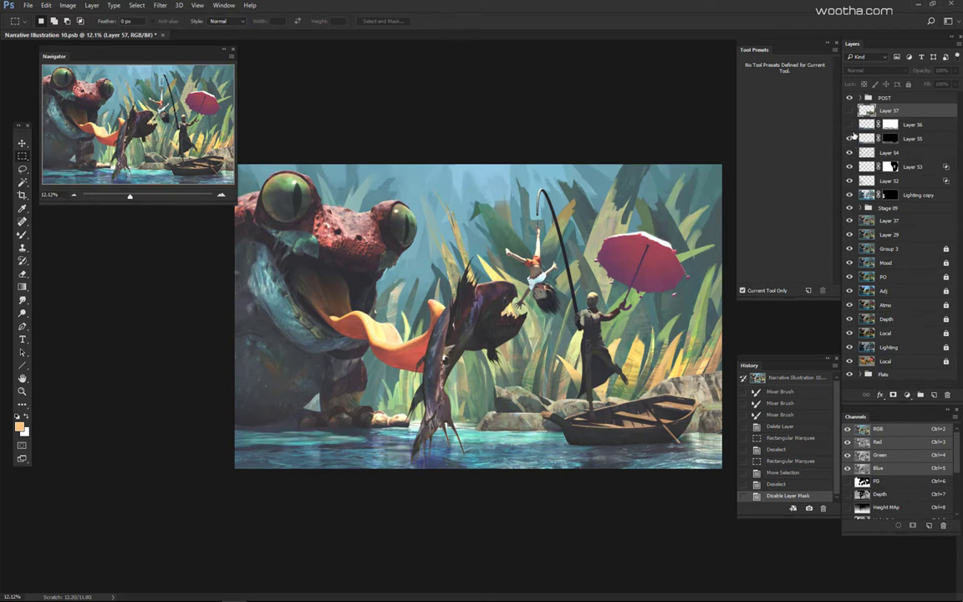
{"action": "left_click", "coordinate": [851, 125]}
{"action": "left_click", "coordinate": [851, 111]}
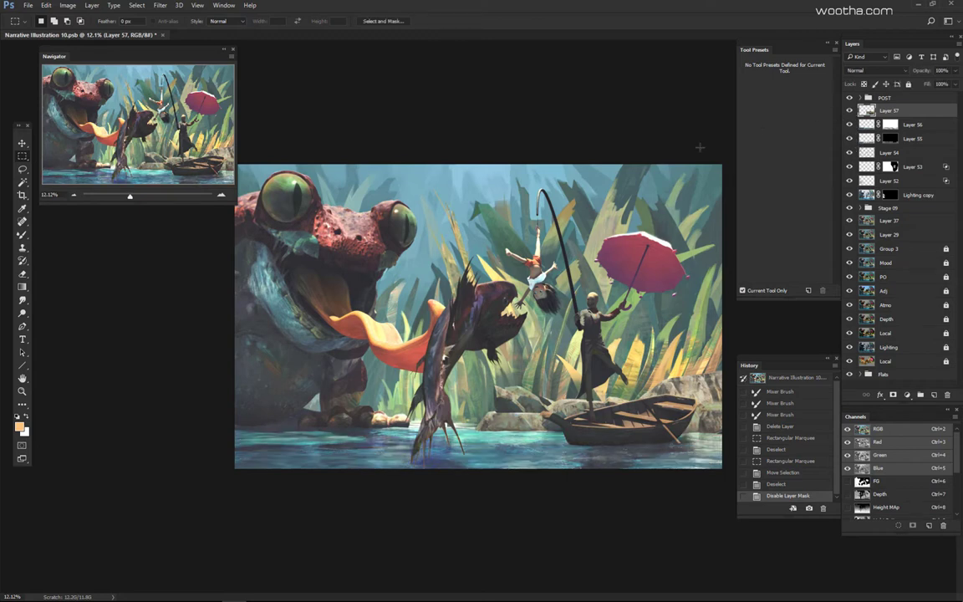
Step: Examine the frog's mouth up close and review the whole illustration with the interface panels hidden
{"action": "left_click_drag", "start_coordinate": [340, 257], "coordinate": [509, 299]}
{"action": "left_click_drag", "start_coordinate": [323, 301], "coordinate": [364, 297]}
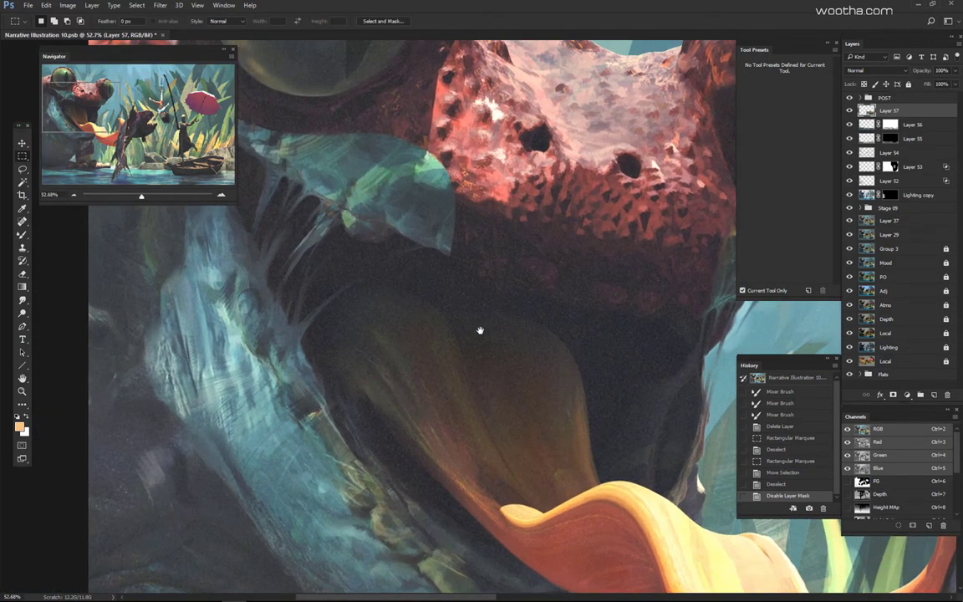
{"action": "left_click_drag", "start_coordinate": [480, 331], "coordinate": [398, 313]}
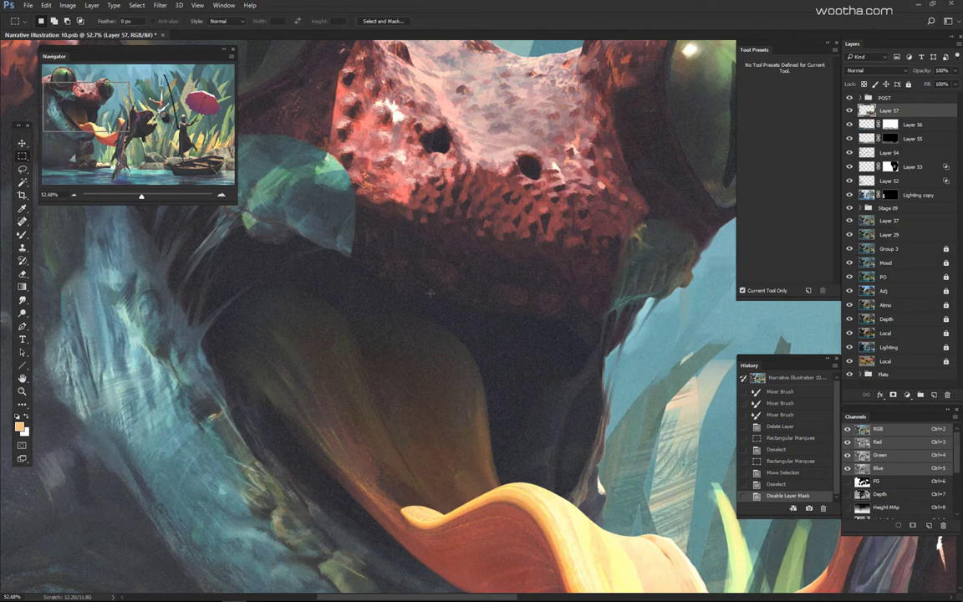
{"action": "left_click_drag", "start_coordinate": [576, 406], "coordinate": [383, 376]}
{"action": "scroll", "coordinate": [520, 388], "scroll_direction": "down", "scroll_amount": 5}
{"action": "key", "text": "Tab"}
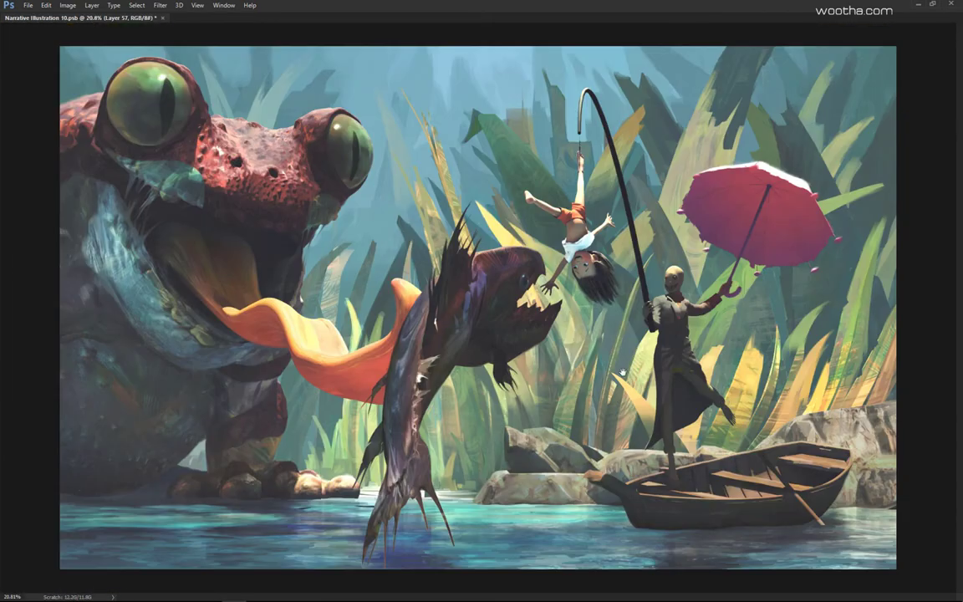
{"action": "scroll", "coordinate": [738, 350], "scroll_direction": "down", "scroll_amount": 1}
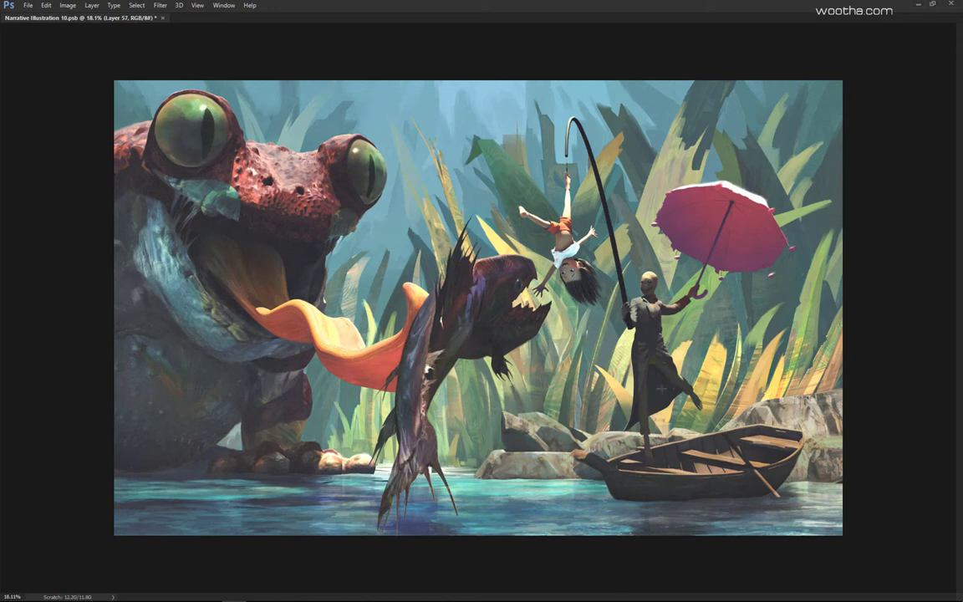
{"action": "scroll", "coordinate": [660, 383], "scroll_direction": "up", "scroll_amount": 1}
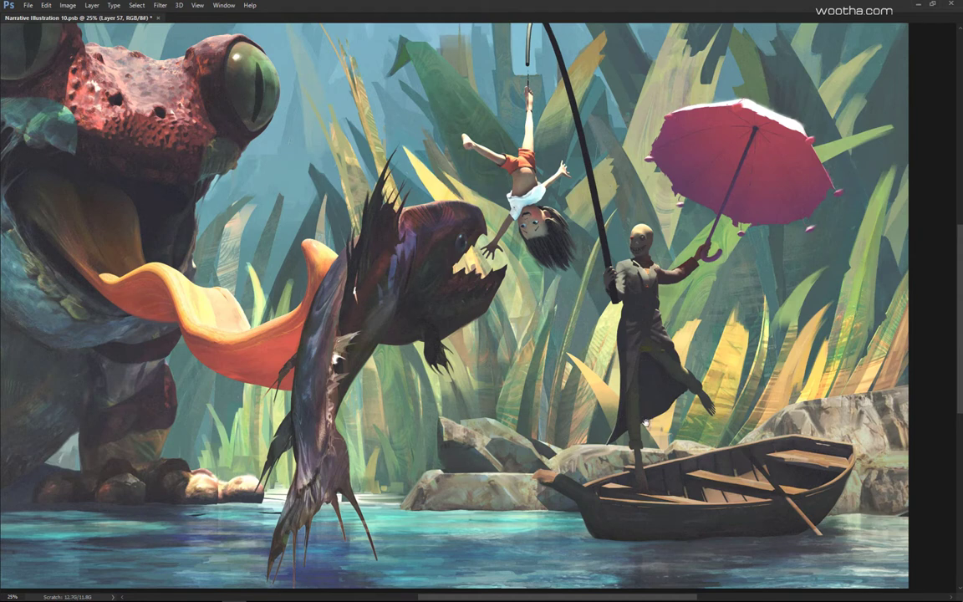
{"action": "left_click_drag", "start_coordinate": [646, 423], "coordinate": [690, 407]}
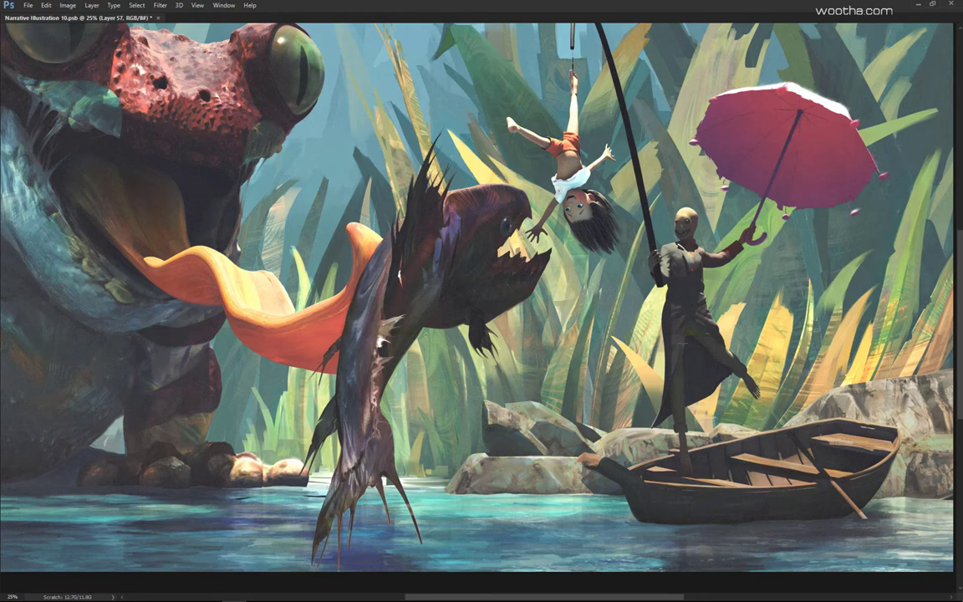
{"action": "left_click_drag", "start_coordinate": [626, 378], "coordinate": [692, 379]}
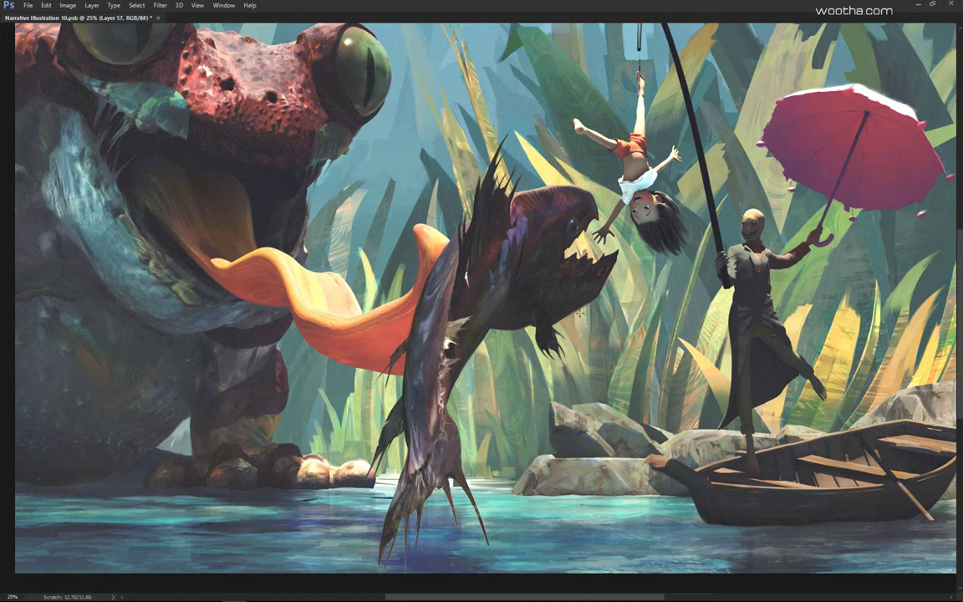
{"action": "left_click_drag", "start_coordinate": [522, 314], "coordinate": [728, 401]}
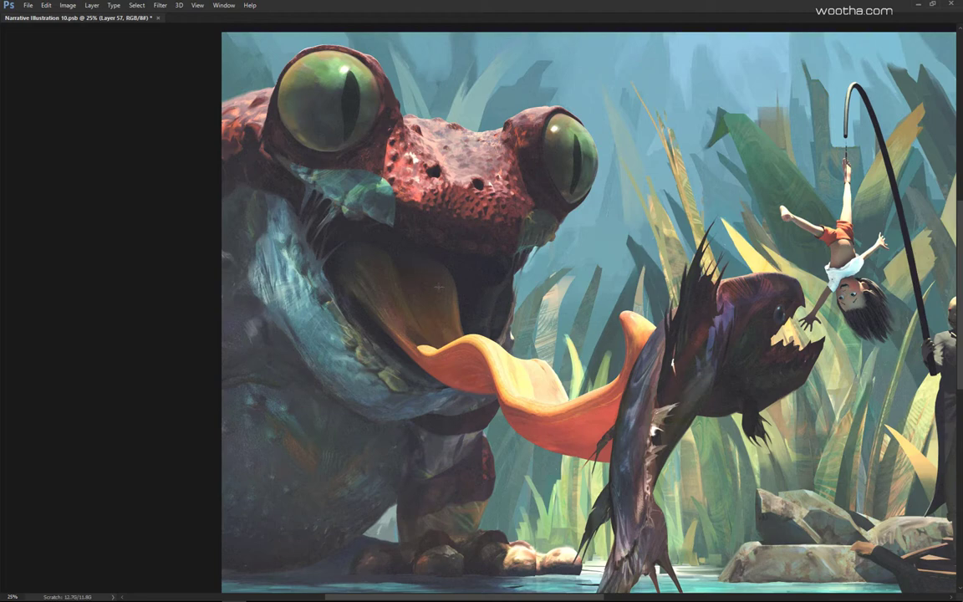
Step: Review the frog, fish and boat across the whole canvas, and bring the interface panels back
{"action": "left_click_drag", "start_coordinate": [495, 324], "coordinate": [398, 246]}
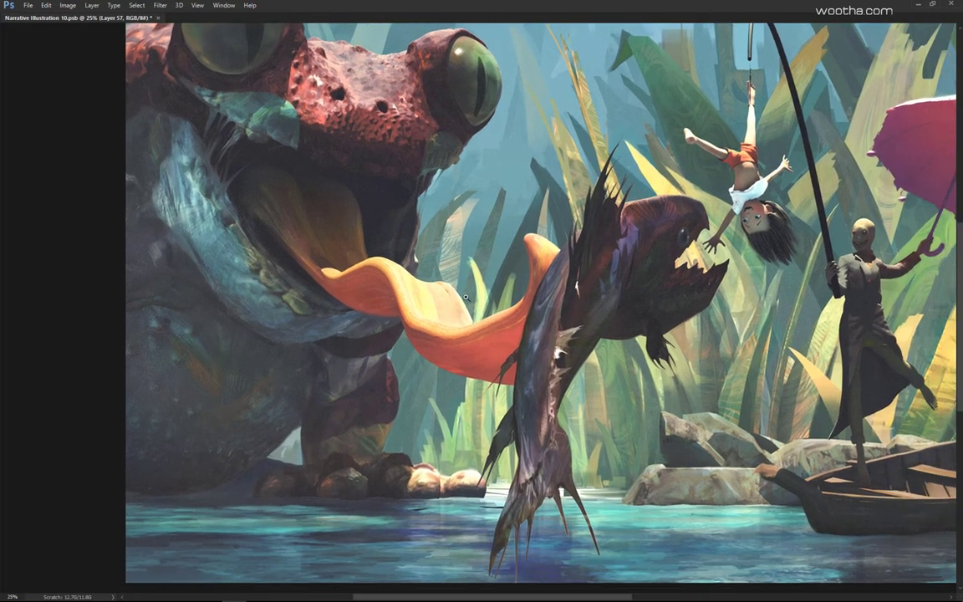
{"action": "key", "text": "ctrl+0"}
{"action": "left_click_drag", "start_coordinate": [711, 306], "coordinate": [685, 385]}
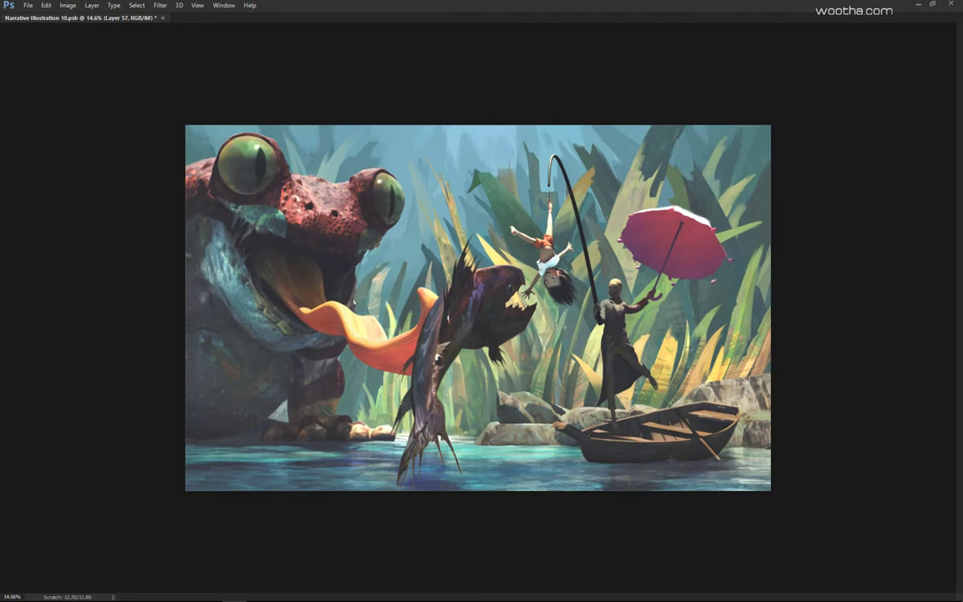
{"action": "key", "text": "Tab"}
{"action": "left_click", "coordinate": [642, 389], "text": "alt"}
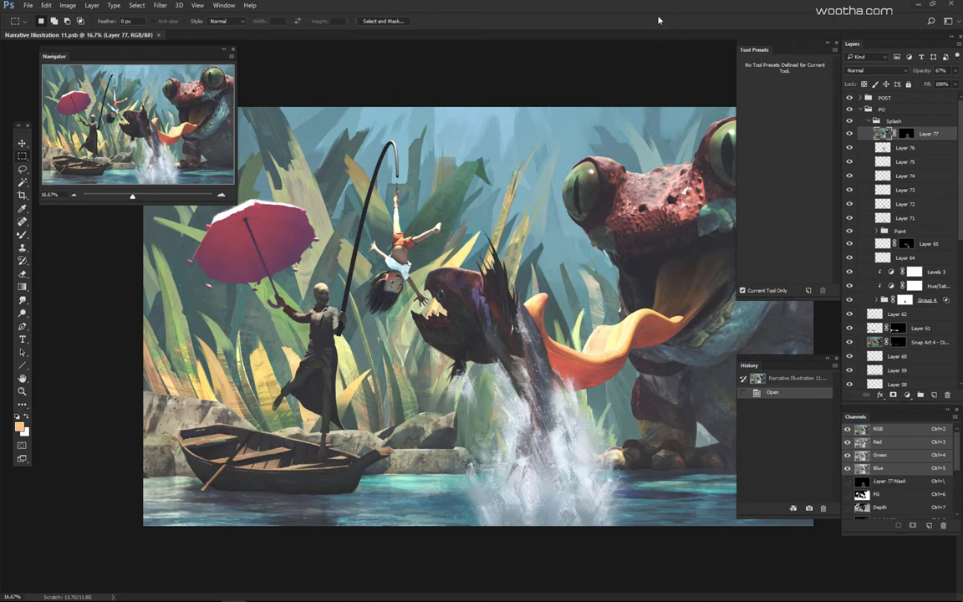
Step: Collapse the Splash group in Narrative Illustration 11 and toggle the PO group's visibility to compare the image with and without it
{"action": "key", "text": "ctrl+minus"}
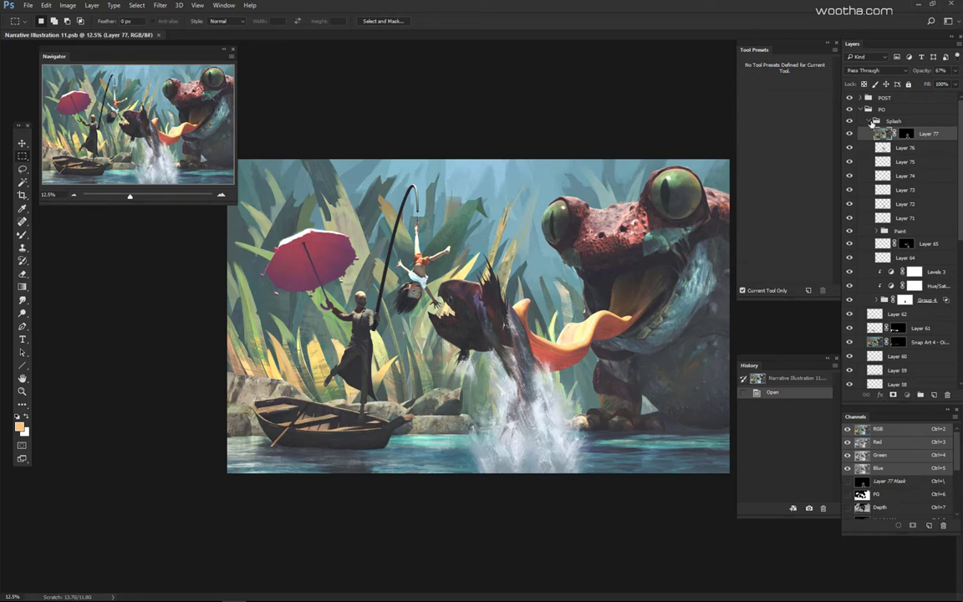
{"action": "left_click", "coordinate": [870, 121]}
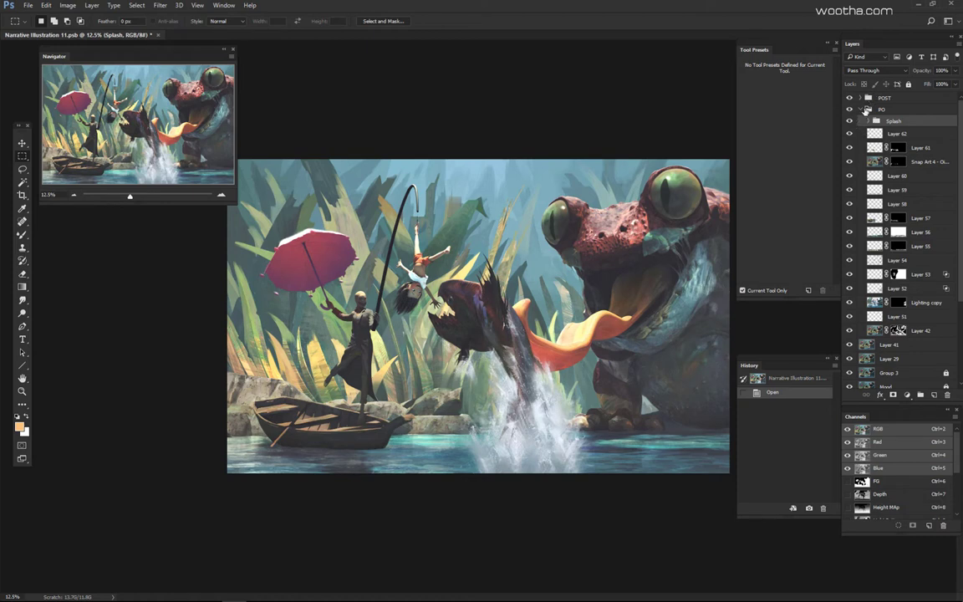
{"action": "left_click", "coordinate": [861, 110]}
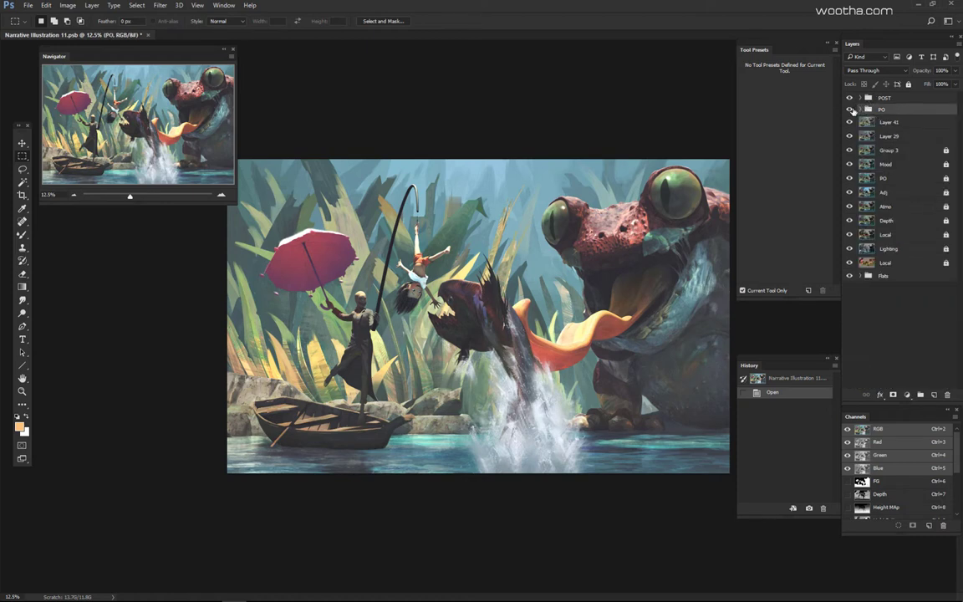
{"action": "left_click", "coordinate": [850, 110]}
{"action": "left_click", "coordinate": [850, 110]}
{"action": "left_click", "coordinate": [861, 112]}
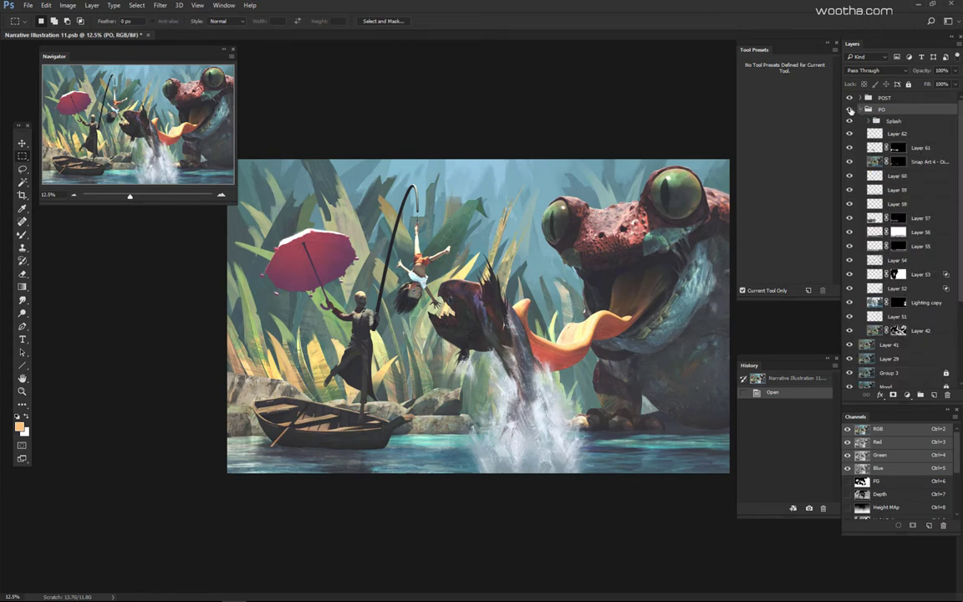
{"action": "left_click", "coordinate": [849, 109]}
{"action": "left_click", "coordinate": [850, 110]}
Step: Hide the Splash group and the layers down to Layer 57, and compare the image with and without Layer 56
{"action": "left_click_drag", "start_coordinate": [851, 124], "coordinate": [848, 245]}
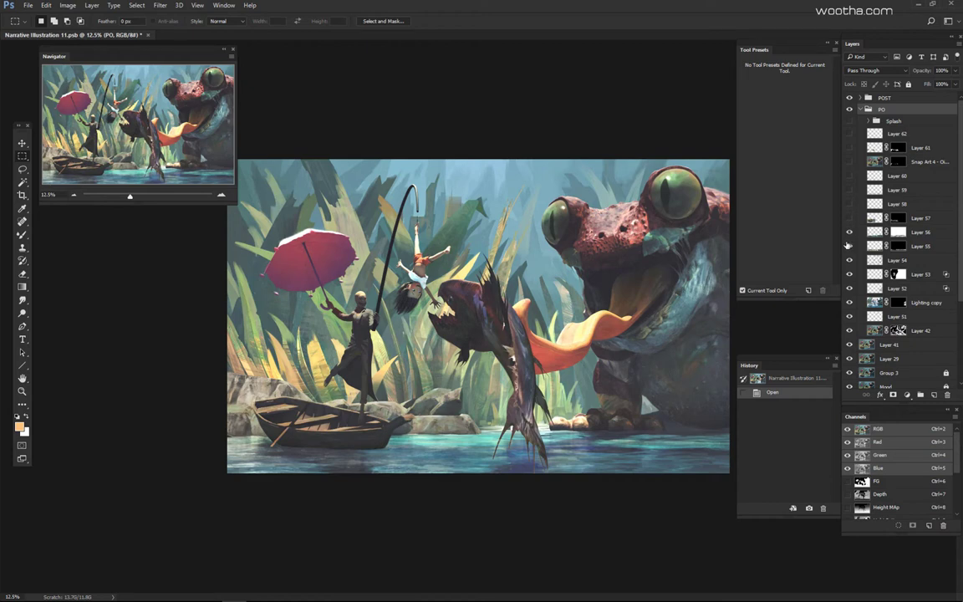
{"action": "left_click", "coordinate": [850, 233]}
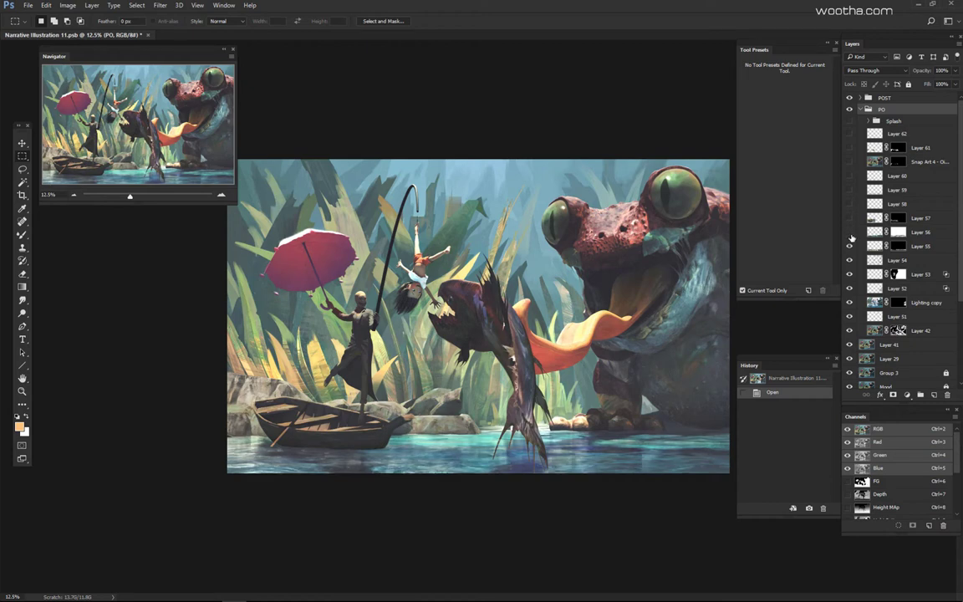
{"action": "left_click", "coordinate": [850, 234]}
{"action": "left_click", "coordinate": [850, 232]}
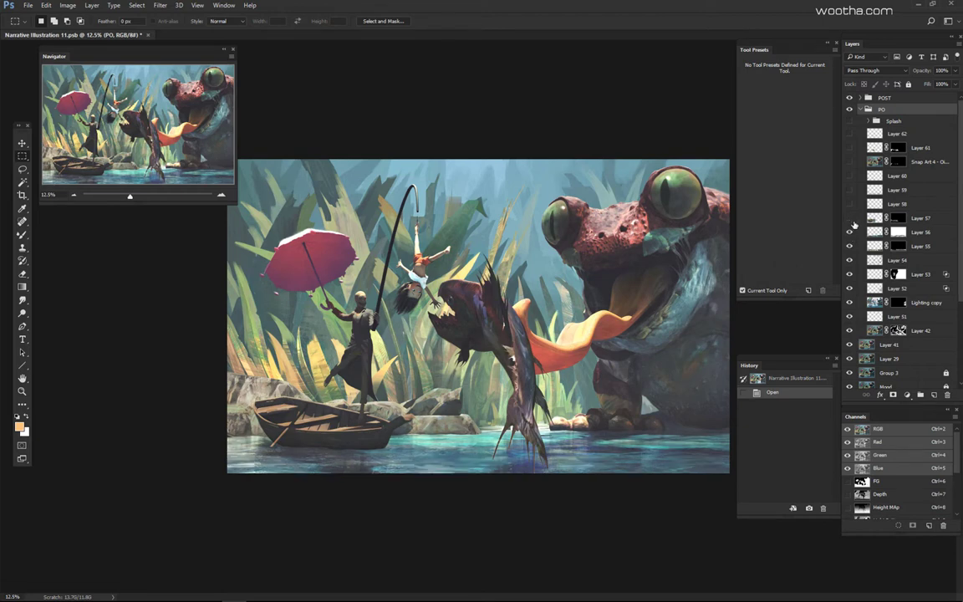
Step: Turn on Layer 57 and compare the rocks beside the boat up close with and without it
{"action": "left_click", "coordinate": [850, 218]}
{"action": "left_click_drag", "start_coordinate": [432, 418], "coordinate": [599, 417]}
{"action": "scroll", "coordinate": [600, 417], "scroll_direction": "up", "scroll_amount": 4}
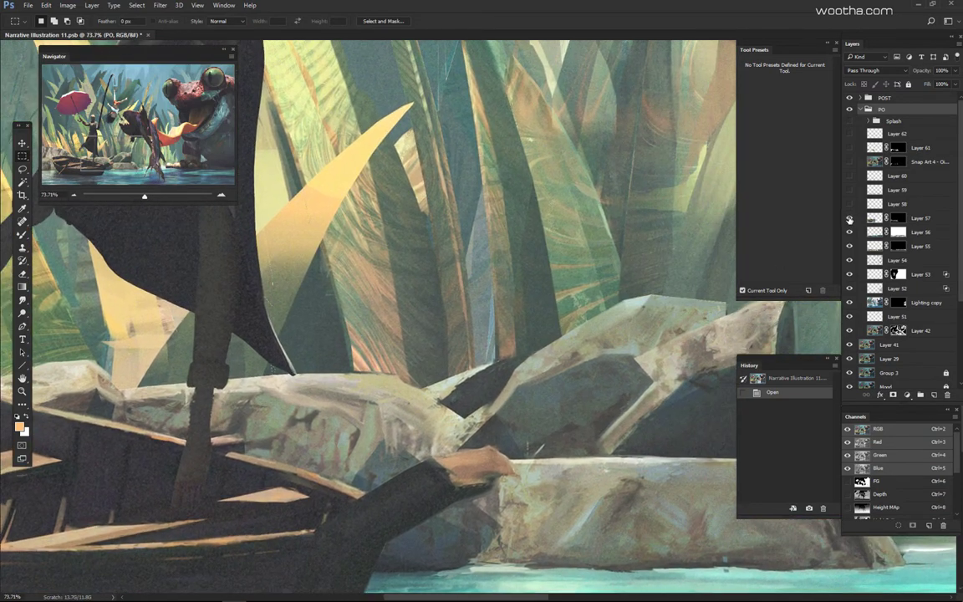
{"action": "left_click", "coordinate": [851, 219]}
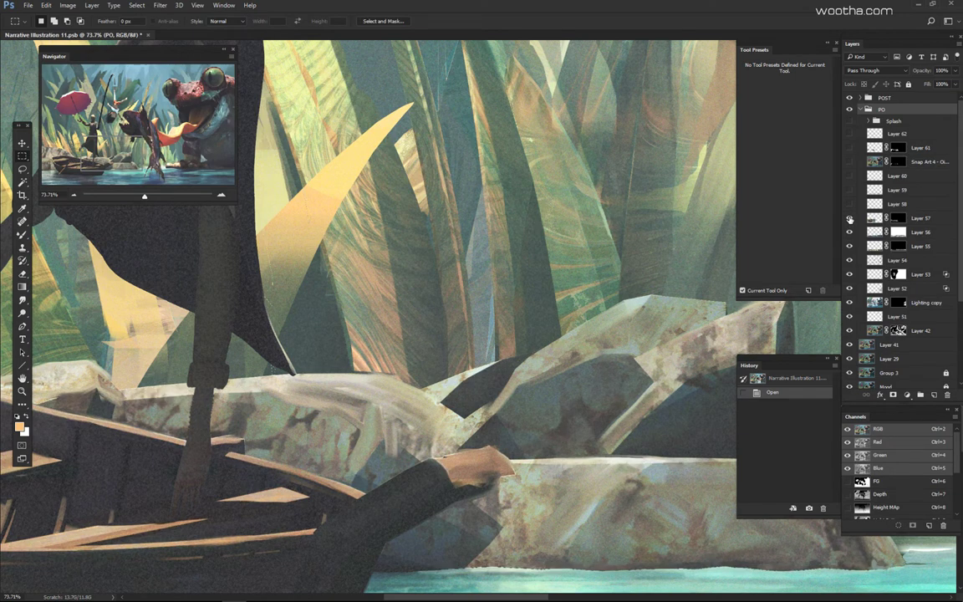
Step: Hide Layer 57 and examine the rock textures behind and beside the boat up close
{"action": "left_click", "coordinate": [851, 219]}
{"action": "left_click_drag", "start_coordinate": [407, 379], "coordinate": [460, 349]}
{"action": "mouse_move", "coordinate": [465, 399]}
{"action": "left_mouse_down"}
{"action": "mouse_move", "coordinate": [370, 366]}
{"action": "mouse_move", "coordinate": [468, 408]}
{"action": "left_mouse_up"}
{"action": "left_click_drag", "start_coordinate": [343, 365], "coordinate": [670, 406]}
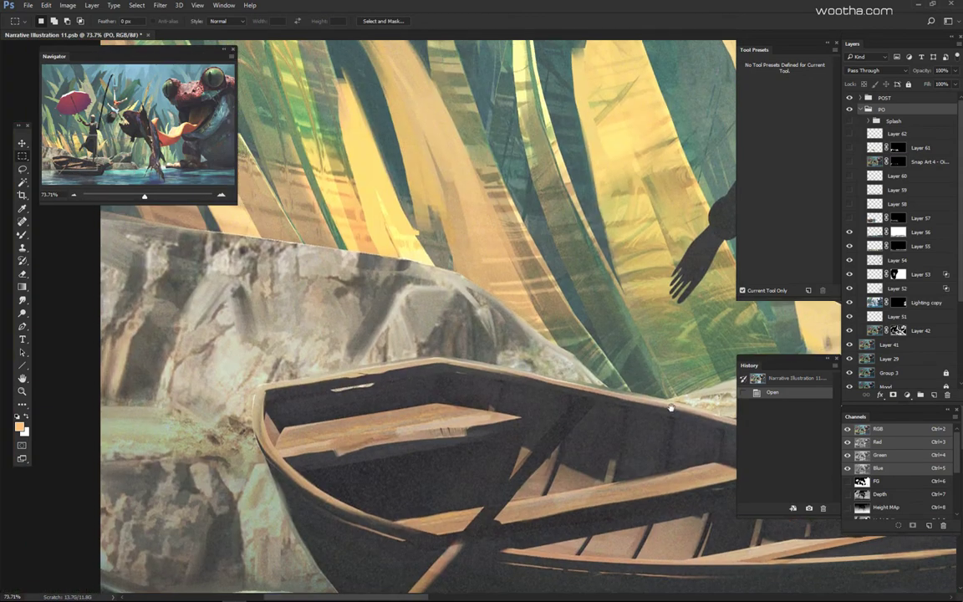
{"action": "left_click_drag", "start_coordinate": [563, 402], "coordinate": [447, 391]}
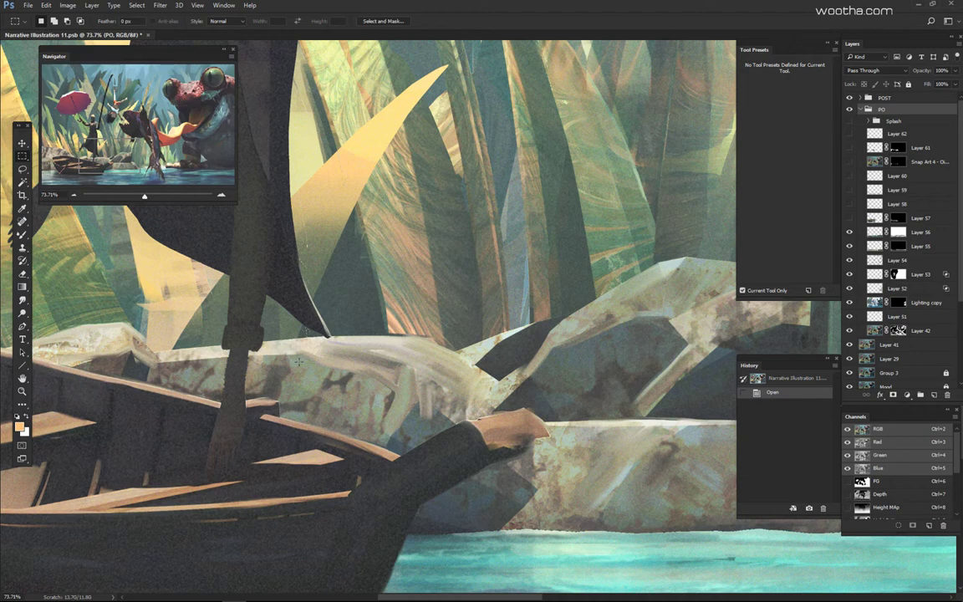
{"action": "left_click_drag", "start_coordinate": [377, 379], "coordinate": [363, 379]}
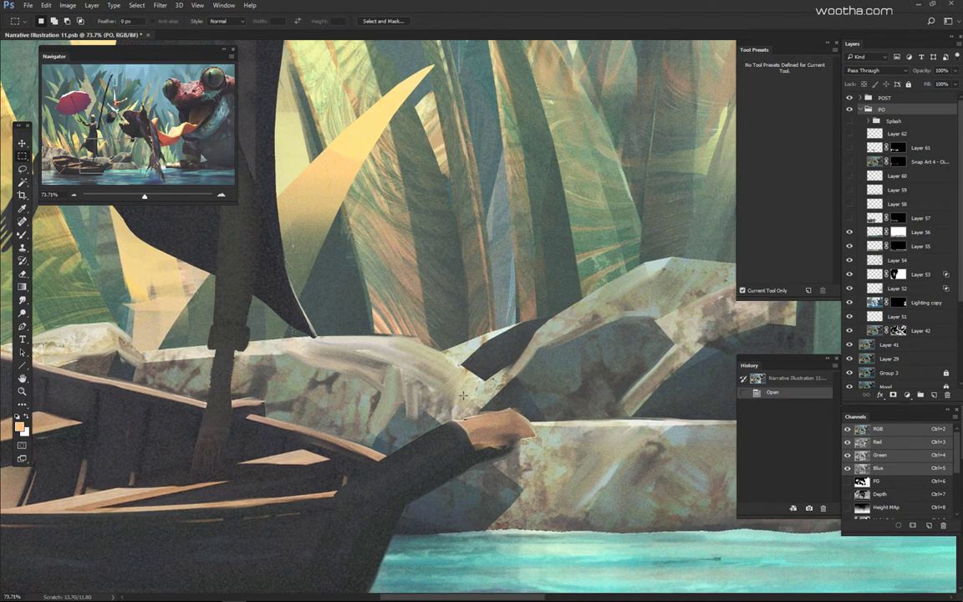
{"action": "left_click_drag", "start_coordinate": [494, 405], "coordinate": [454, 378]}
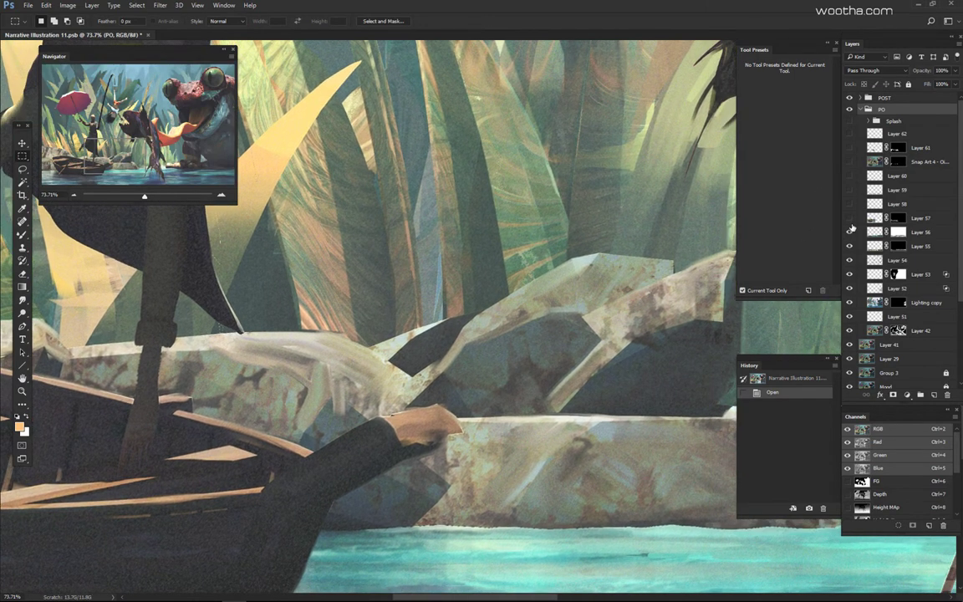
{"action": "left_click_drag", "start_coordinate": [635, 311], "coordinate": [601, 311]}
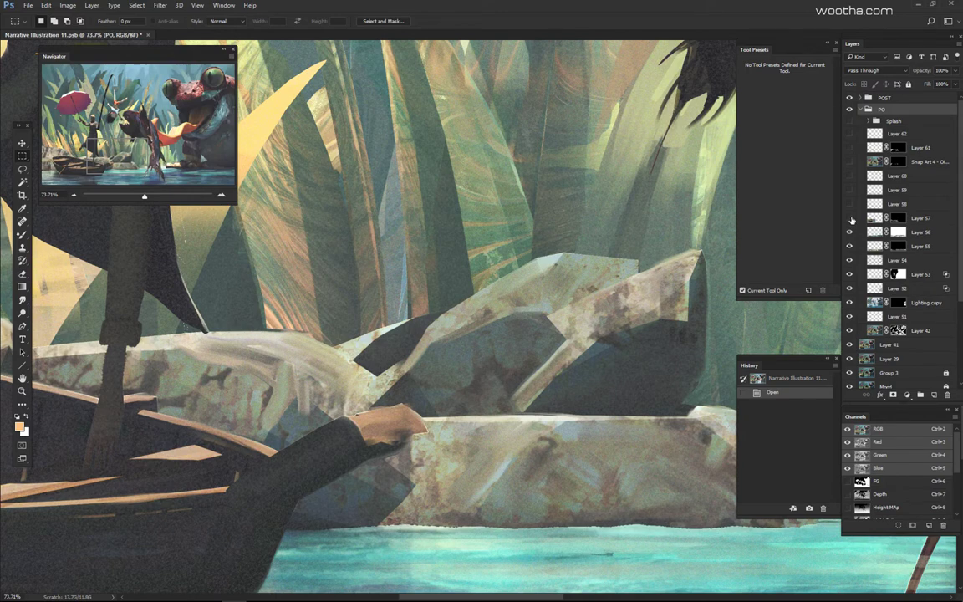
Step: Toggle Layer 57 to compare its effect on the rocks up close and from farther out, leaving it visible
{"action": "left_click", "coordinate": [849, 218]}
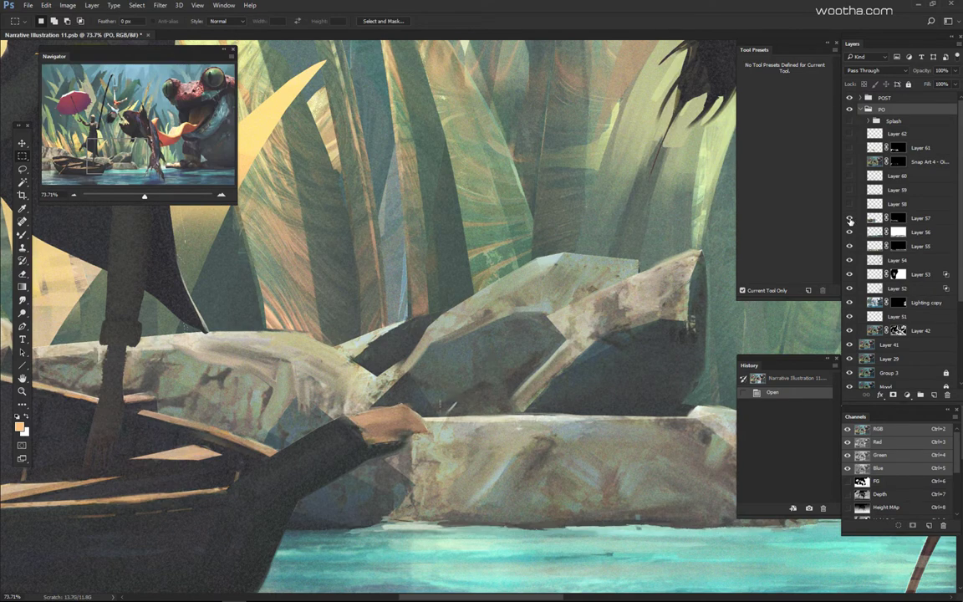
{"action": "left_click", "coordinate": [849, 220]}
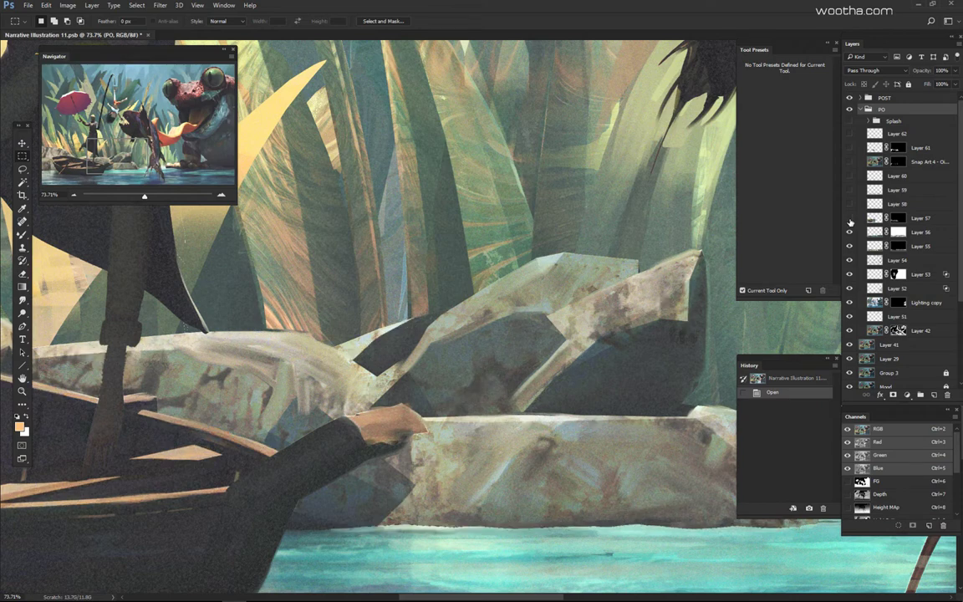
{"action": "left_click", "coordinate": [849, 220]}
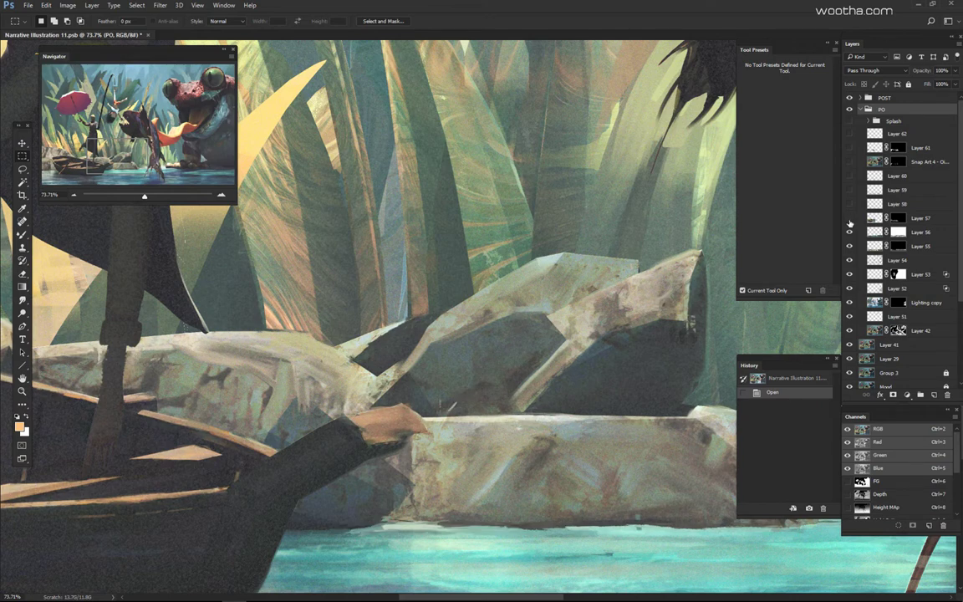
{"action": "left_click", "coordinate": [849, 221]}
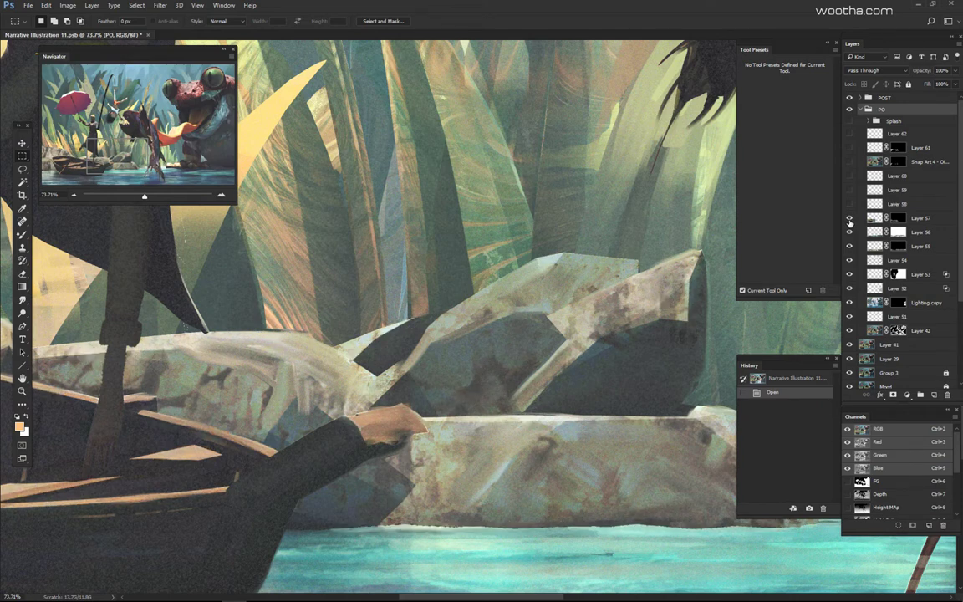
{"action": "scroll", "coordinate": [653, 270], "scroll_direction": "down", "scroll_amount": 3}
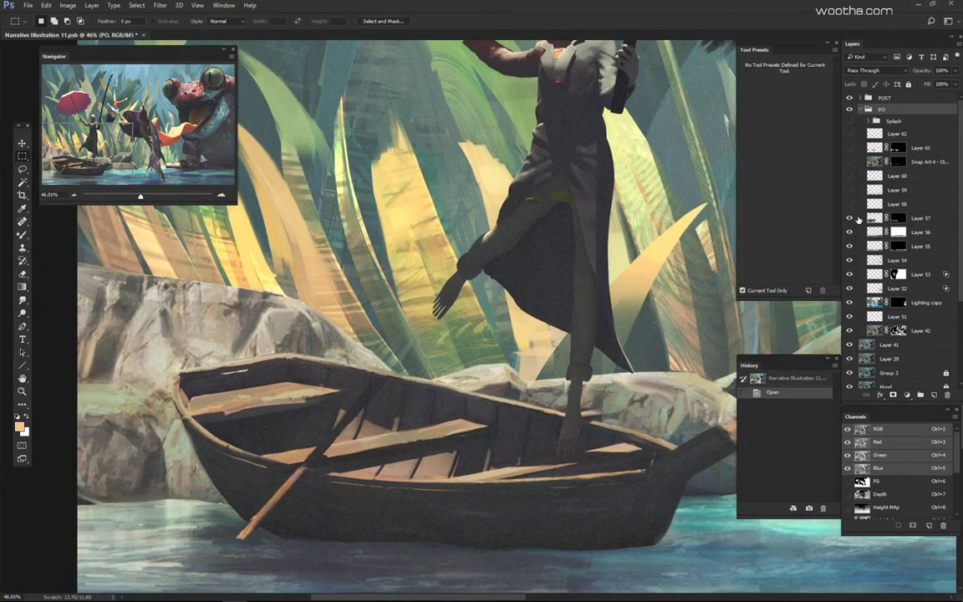
{"action": "left_click", "coordinate": [850, 221]}
{"action": "left_click", "coordinate": [851, 220]}
Step: Turn on Layer 58, Layer 59, Layer 60 and the Snap Art 4 layer in turn to review their effect around the boat
{"action": "left_click_drag", "start_coordinate": [624, 275], "coordinate": [606, 276]}
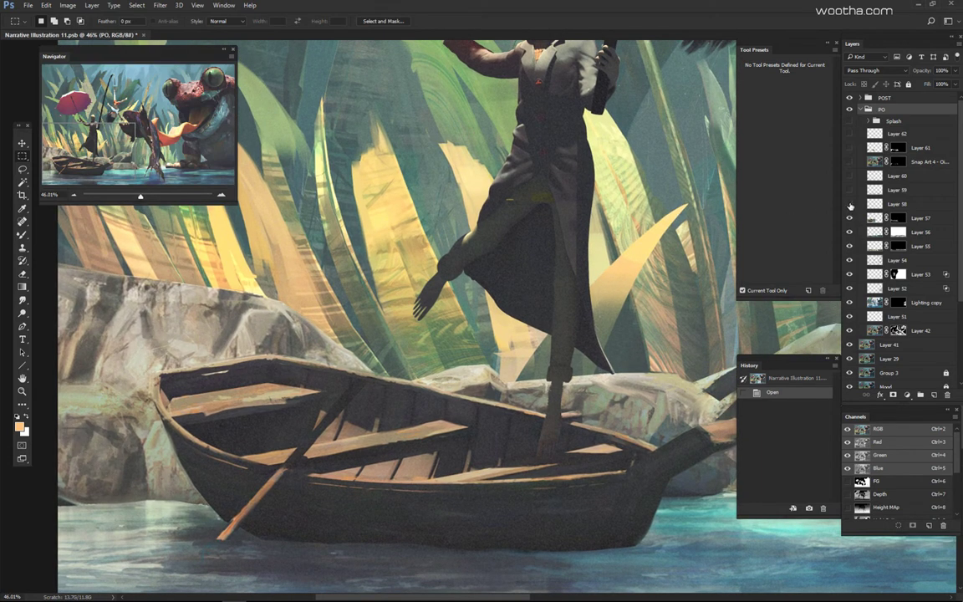
{"action": "left_click_drag", "start_coordinate": [636, 318], "coordinate": [668, 329]}
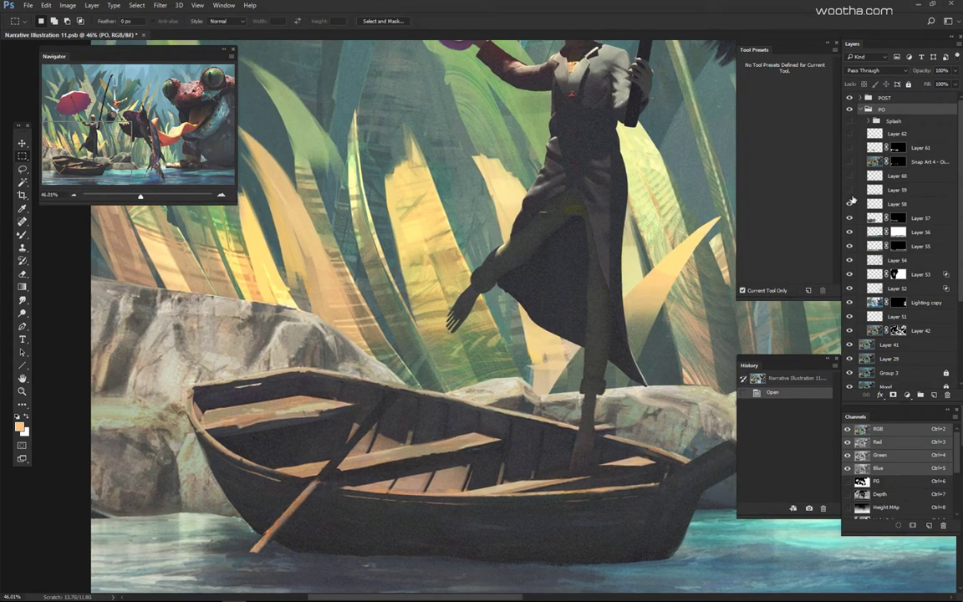
{"action": "left_click", "coordinate": [849, 190]}
{"action": "left_click", "coordinate": [849, 192]}
{"action": "left_click_drag", "start_coordinate": [586, 241], "coordinate": [352, 184]}
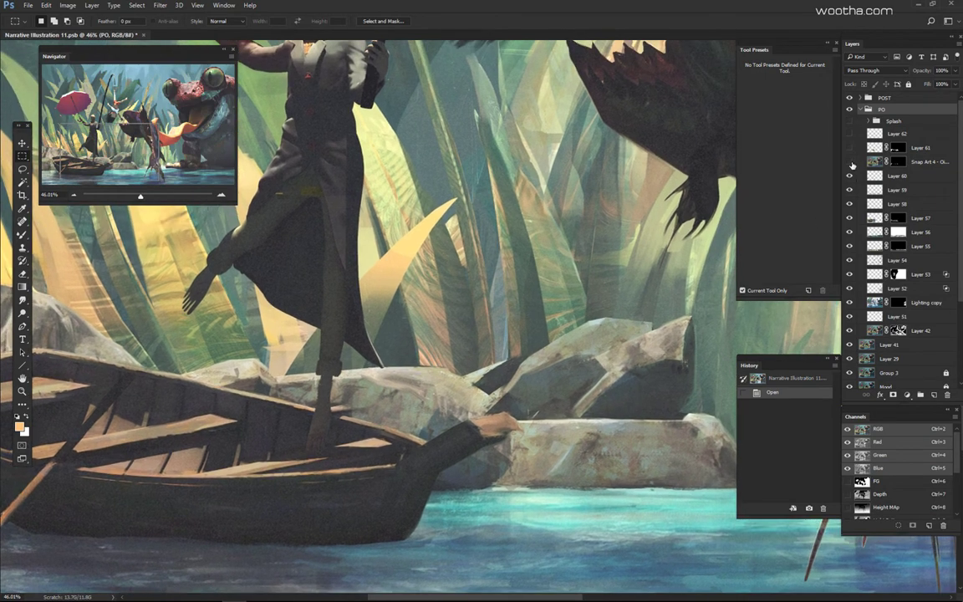
{"action": "left_click", "coordinate": [850, 161]}
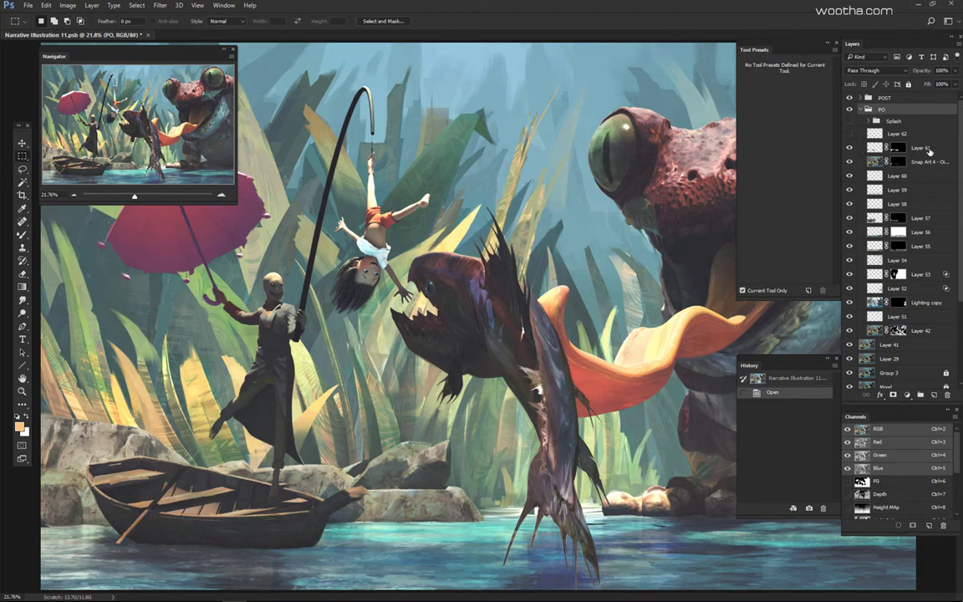
Step: Select the visible Layer 61 and examine the boat and surrounding rocks up close
{"action": "left_click", "coordinate": [853, 148]}
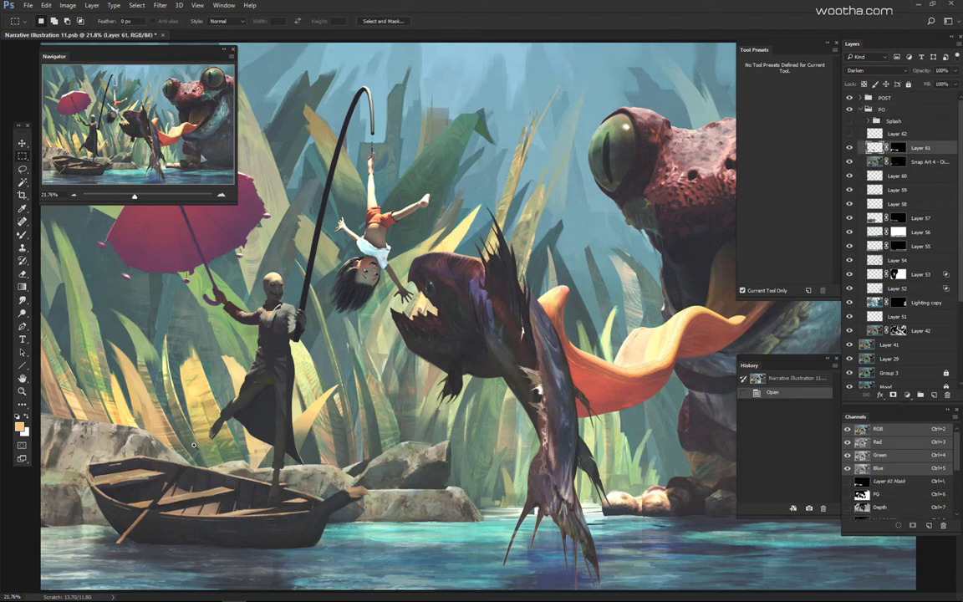
{"action": "left_click_drag", "start_coordinate": [192, 423], "coordinate": [499, 291]}
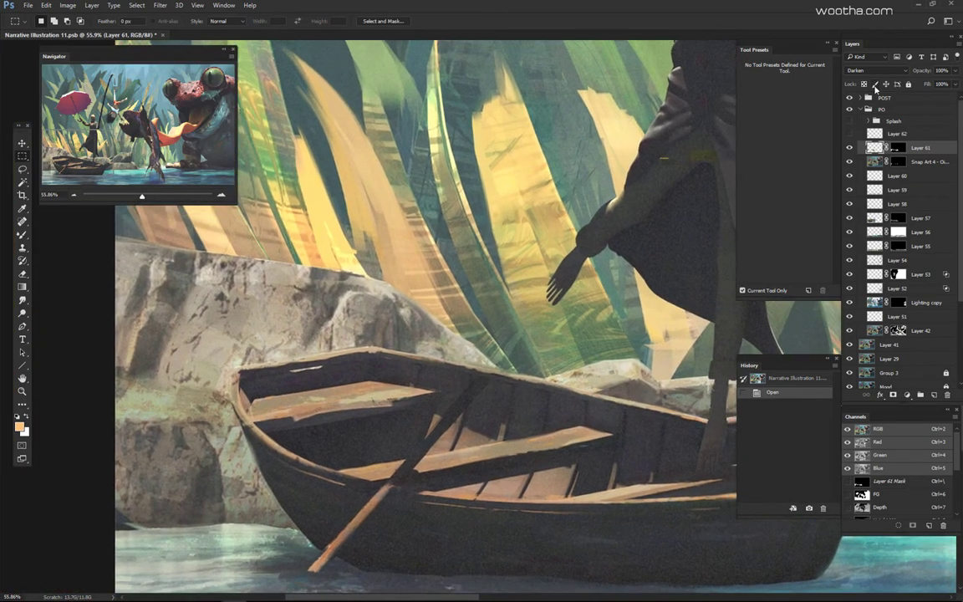
{"action": "left_click_drag", "start_coordinate": [611, 230], "coordinate": [602, 234]}
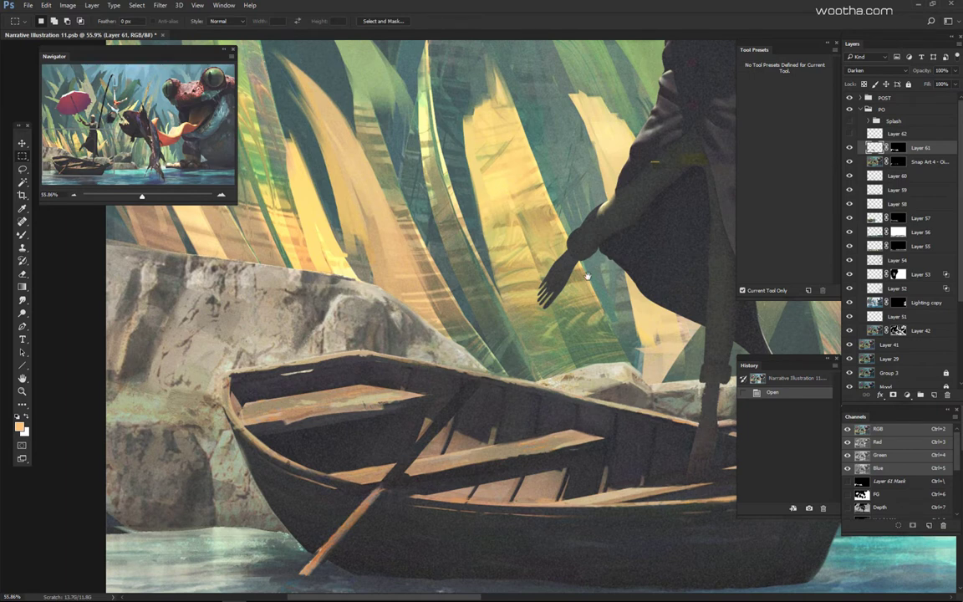
{"action": "left_click_drag", "start_coordinate": [587, 276], "coordinate": [551, 293]}
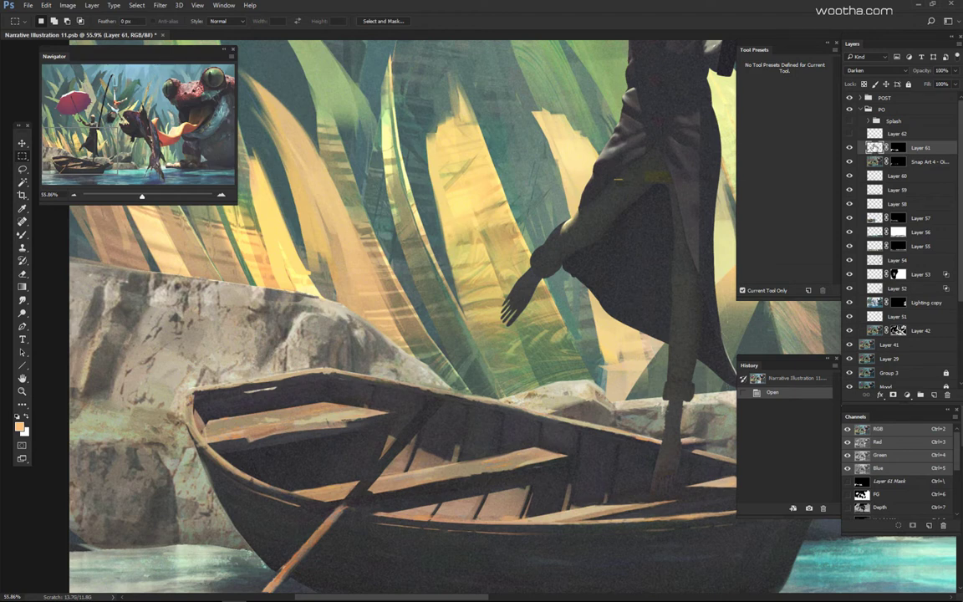
{"action": "key", "text": "ctrl+l"}
{"action": "mouse_move", "coordinate": [698, 150]}
{"action": "left_mouse_down"}
{"action": "mouse_move", "coordinate": [726, 157]}
{"action": "mouse_move", "coordinate": [702, 153]}
{"action": "left_mouse_up"}
{"action": "left_click", "coordinate": [812, 75]}
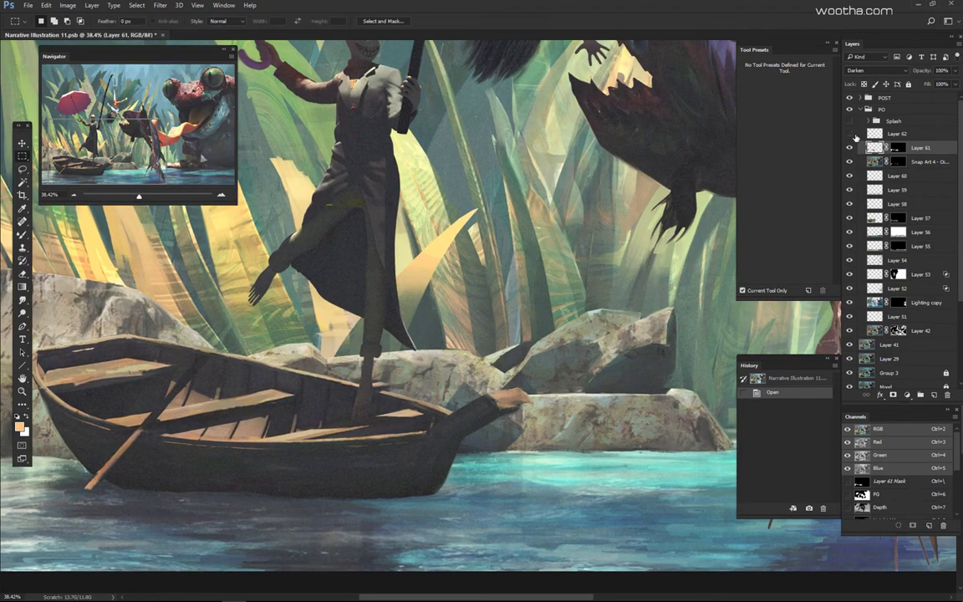
Step: Turn on and select Layer 62, compare the image with and without the Splash group, and leave that group hidden
{"action": "left_click", "coordinate": [850, 134]}
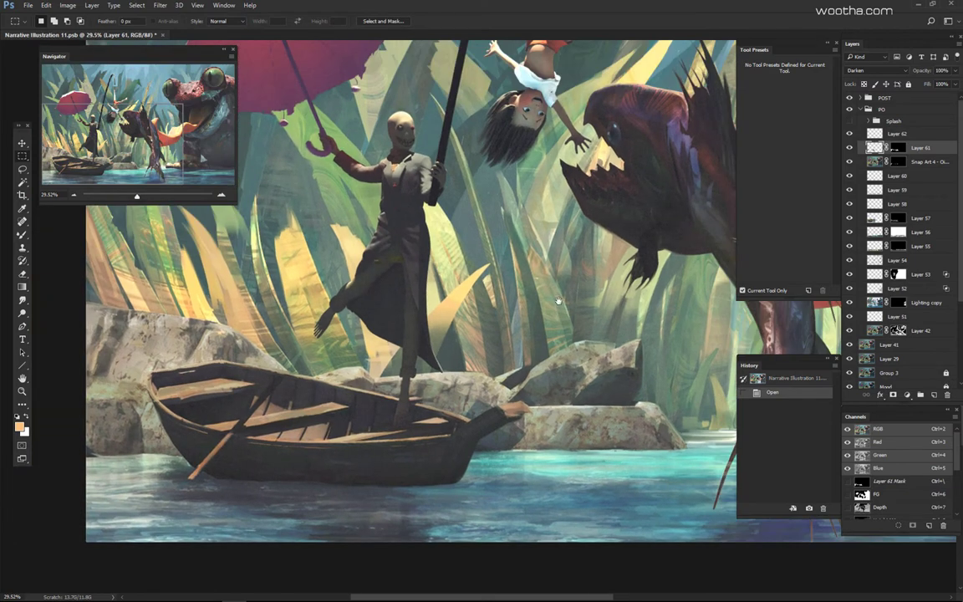
{"action": "left_click", "coordinate": [870, 134]}
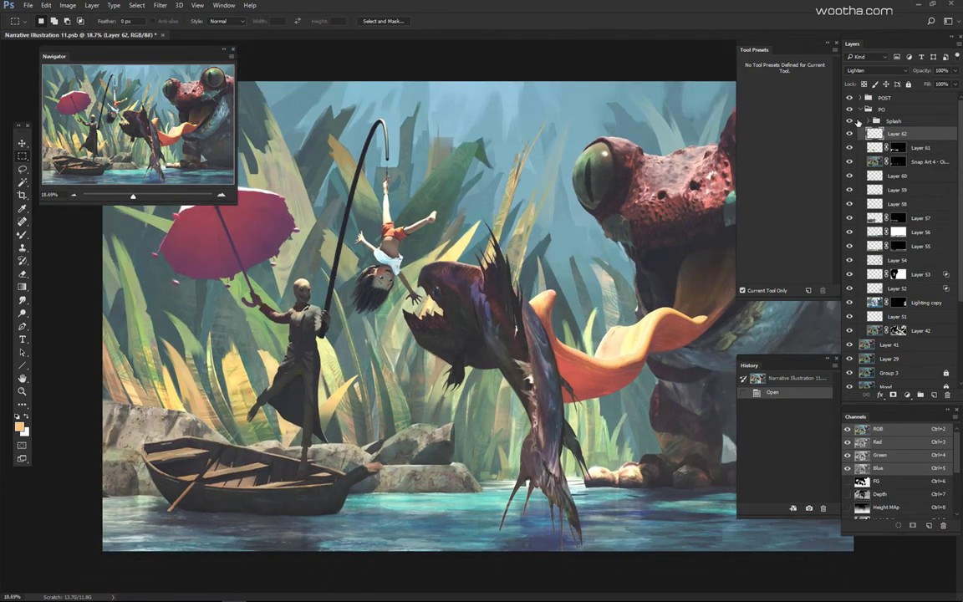
{"action": "left_click", "coordinate": [856, 122]}
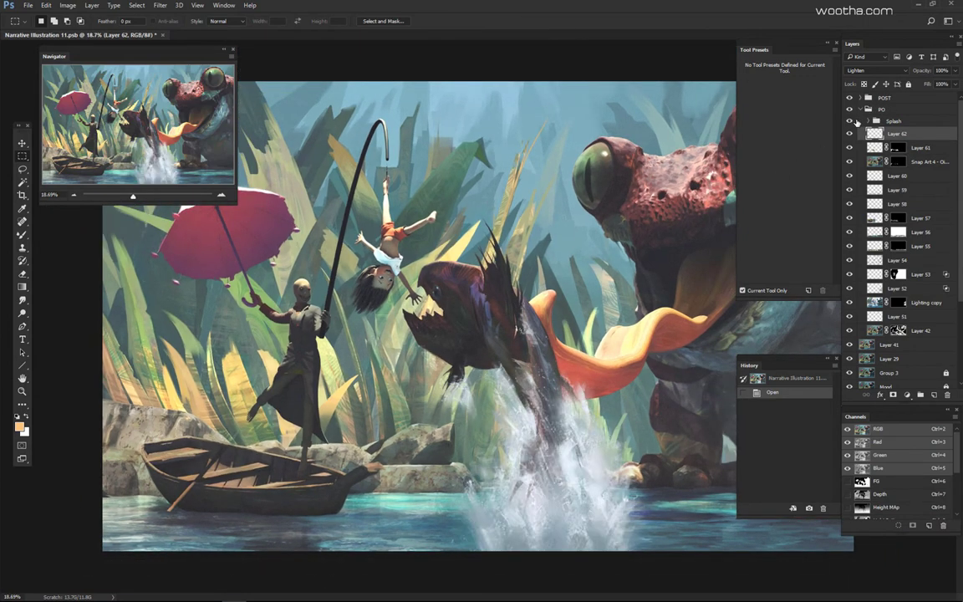
{"action": "left_click", "coordinate": [850, 122]}
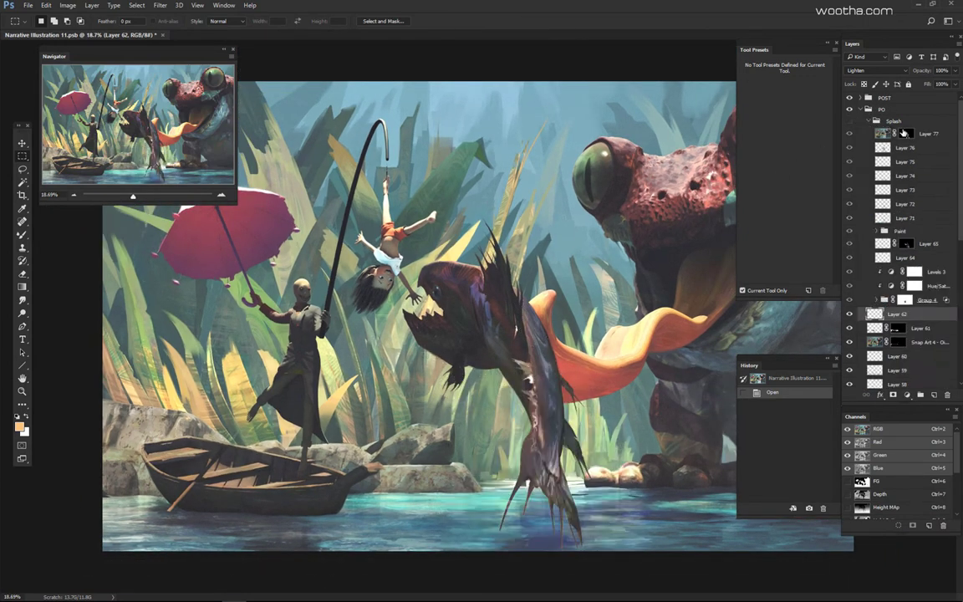
Step: Show the Splash group, hide its layers from Layer 77 down to the Hue/Saturation adjustment, and expand Group 4 for a closer look
{"action": "left_click", "coordinate": [867, 122]}
{"action": "left_click", "coordinate": [850, 121]}
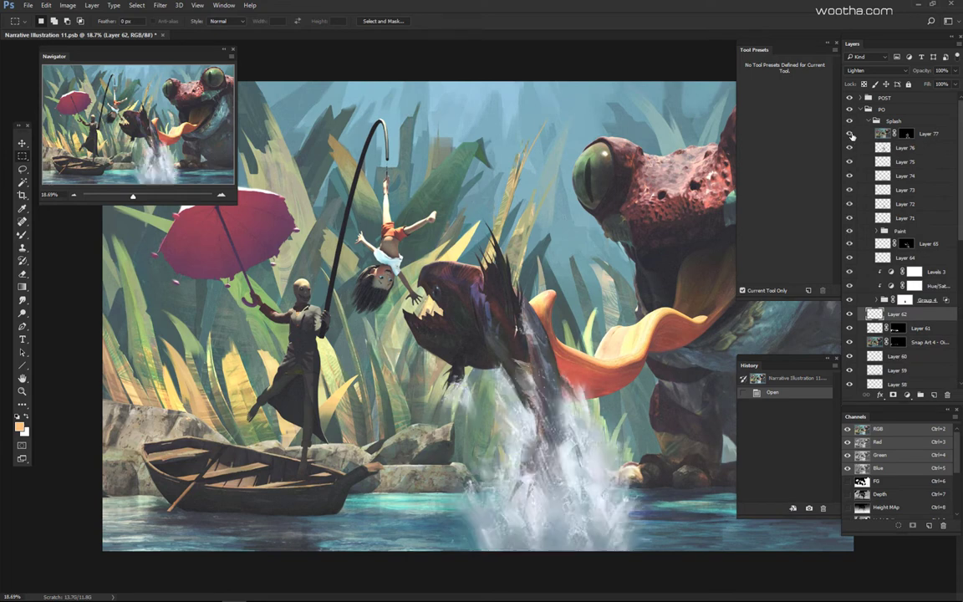
{"action": "left_click_drag", "start_coordinate": [849, 134], "coordinate": [850, 288]}
{"action": "left_click", "coordinate": [884, 299]}
{"action": "left_click_drag", "start_coordinate": [961, 224], "coordinate": [961, 285]}
{"action": "left_click_drag", "start_coordinate": [577, 366], "coordinate": [520, 248]}
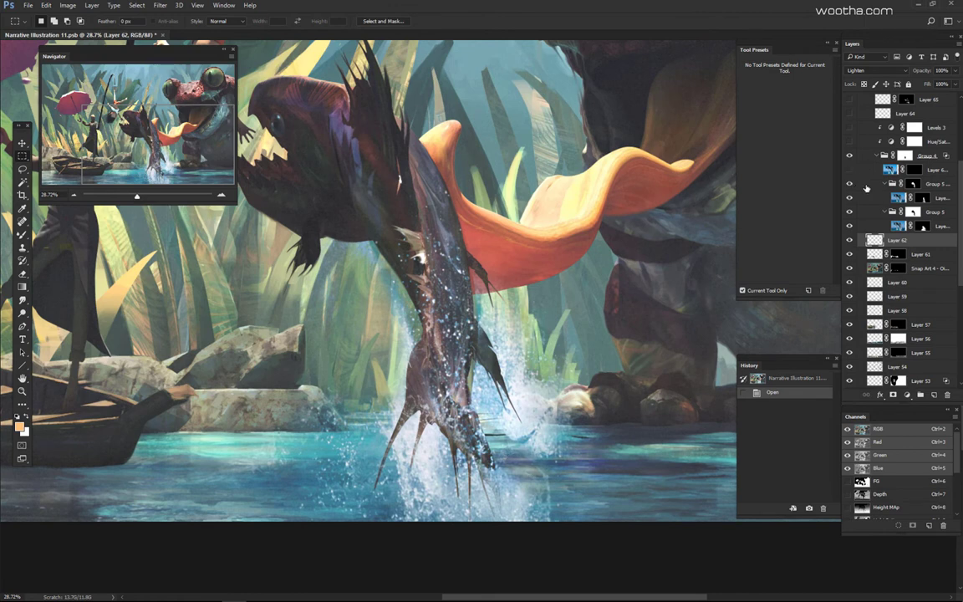
Step: Hide and collapse the upper Group 5 copy inside Group 4, and select the mask of Layer 63 in the lower Group 5
{"action": "left_click_drag", "start_coordinate": [849, 183], "coordinate": [849, 169]}
{"action": "left_click", "coordinate": [886, 183]}
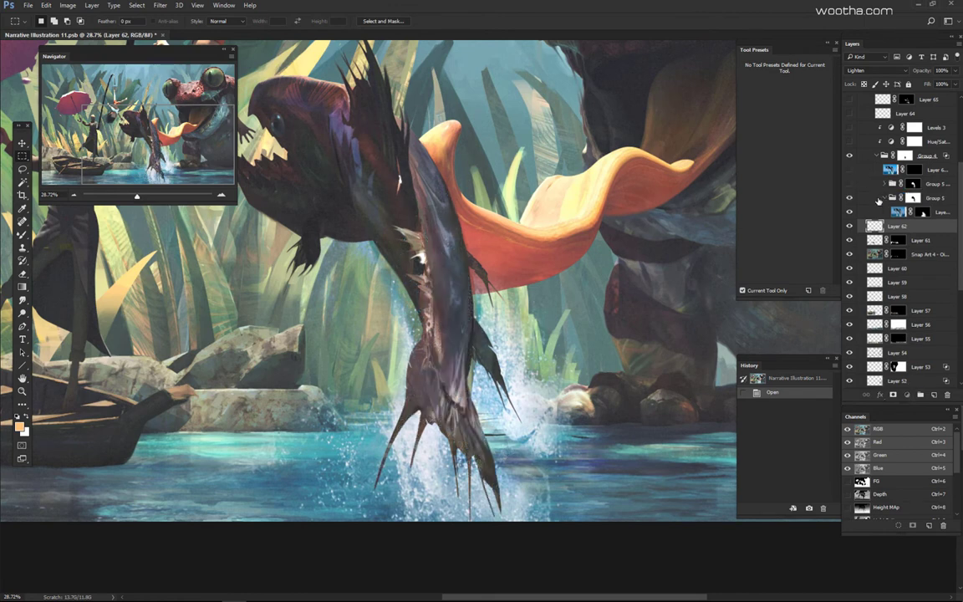
{"action": "left_click", "coordinate": [885, 198]}
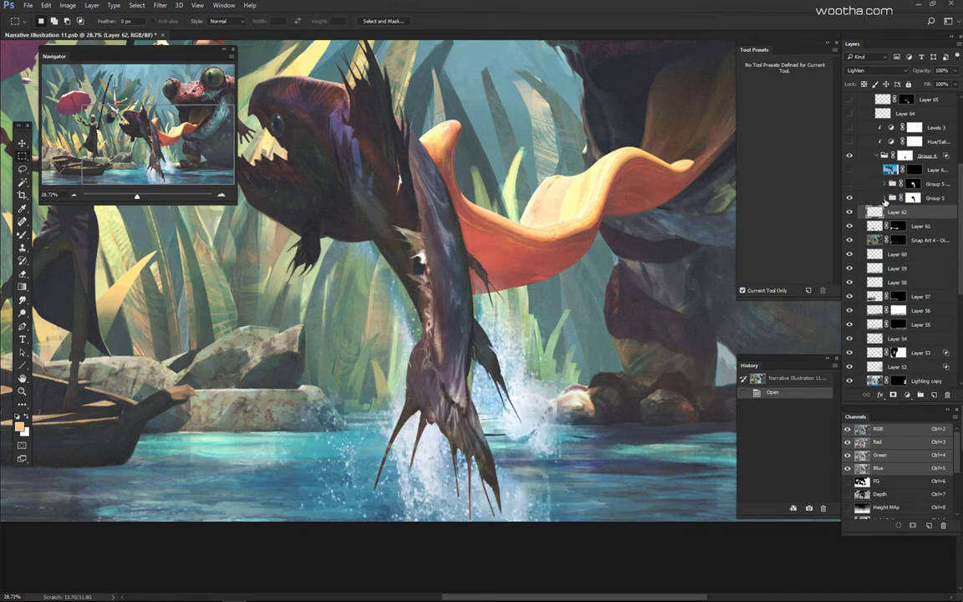
{"action": "left_click", "coordinate": [892, 198]}
{"action": "left_click", "coordinate": [922, 213]}
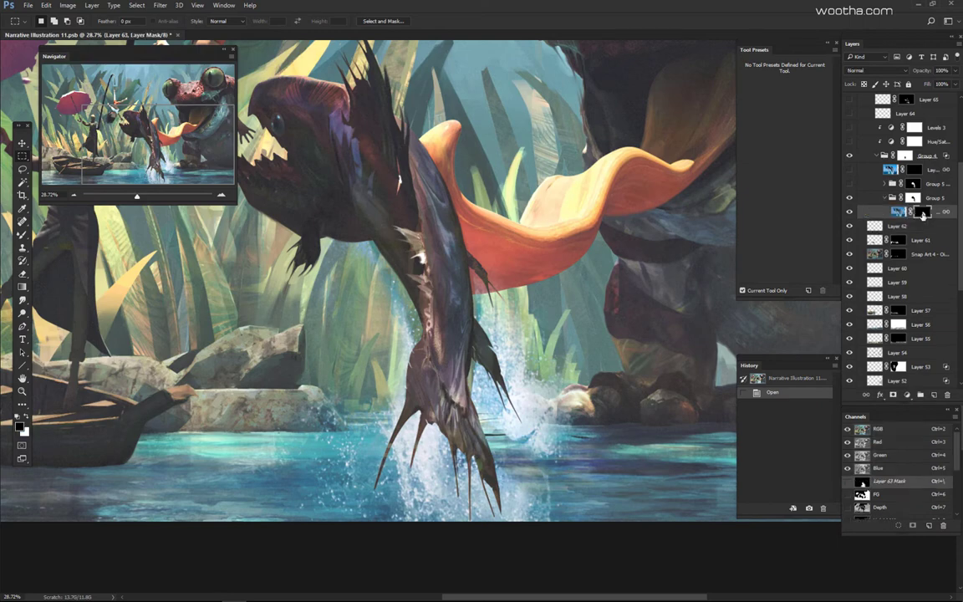
Step: Disable the mask of Layer 63 to inspect its unmasked splash photo, re-enable it, and select the layer's image without changing its layer style
{"action": "left_click", "coordinate": [922, 212], "text": "shift"}
{"action": "left_click", "coordinate": [592, 231], "text": "alt"}
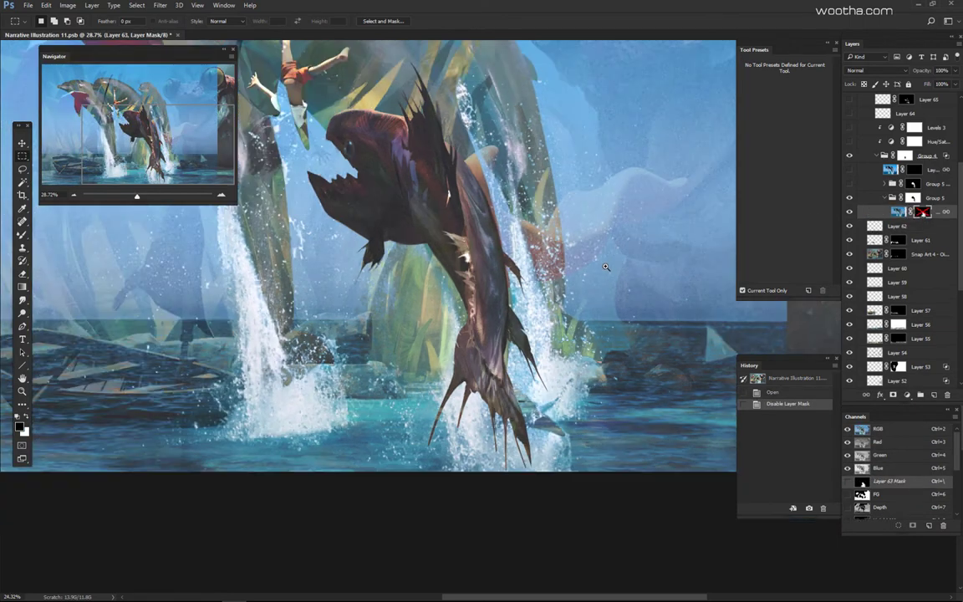
{"action": "left_click", "coordinate": [923, 213], "text": "shift"}
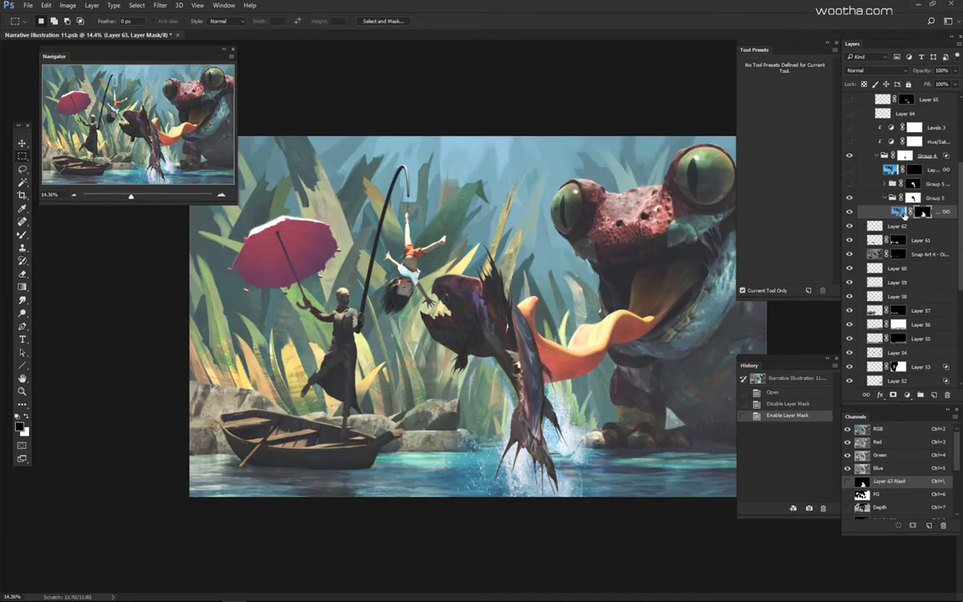
{"action": "double_click", "coordinate": [953, 216]}
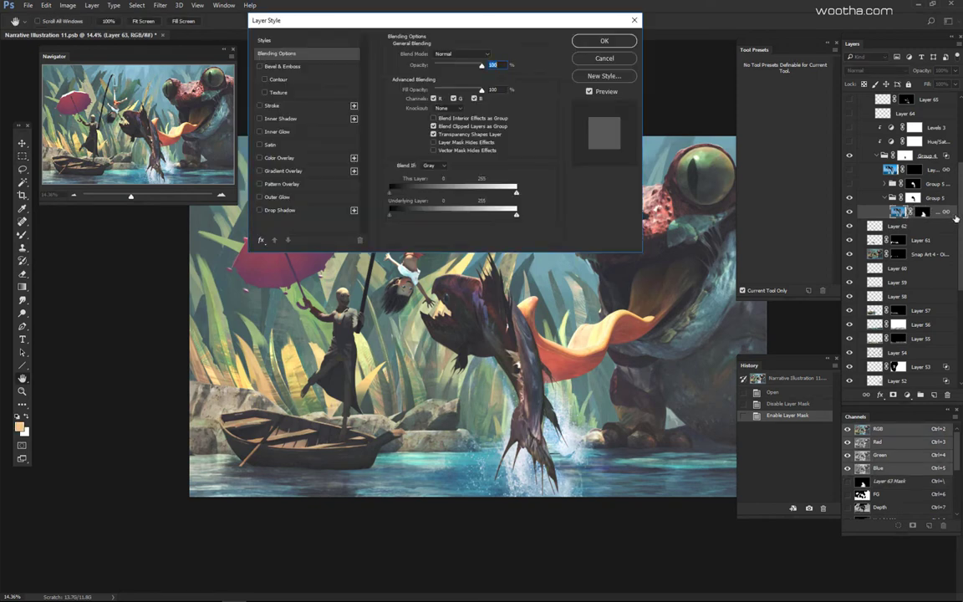
{"action": "key", "text": "Escape"}
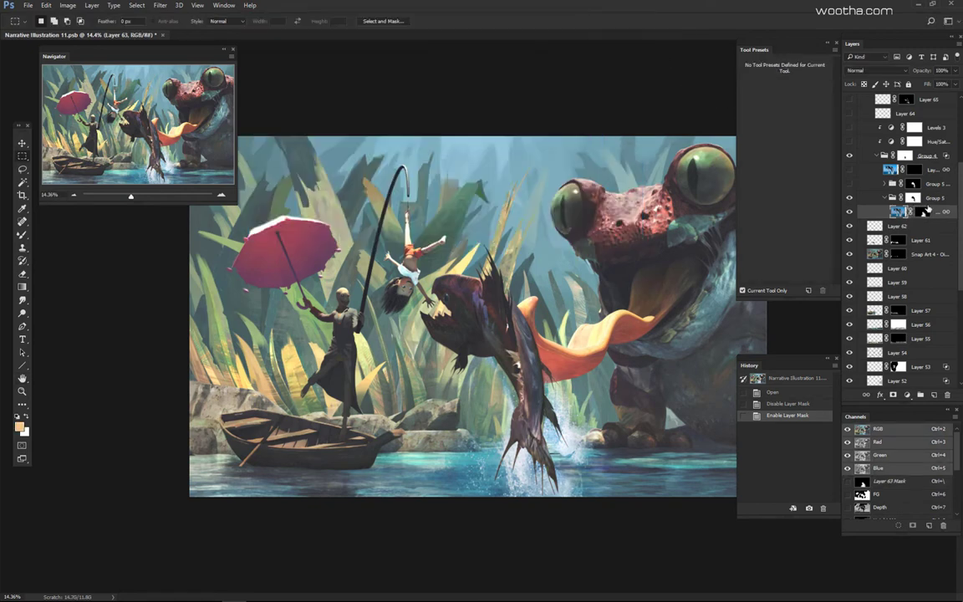
Step: Disable the masks of both Layer 63 and Group 5 to inspect the complete dolphin photo, and re-enable both
{"action": "left_click", "coordinate": [923, 212], "text": "shift"}
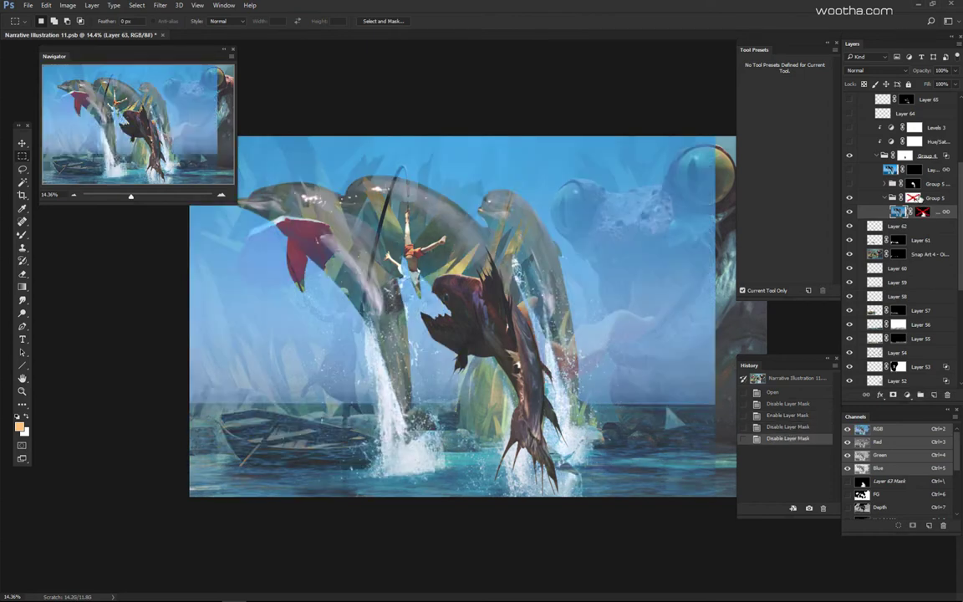
{"action": "left_click", "coordinate": [940, 199]}
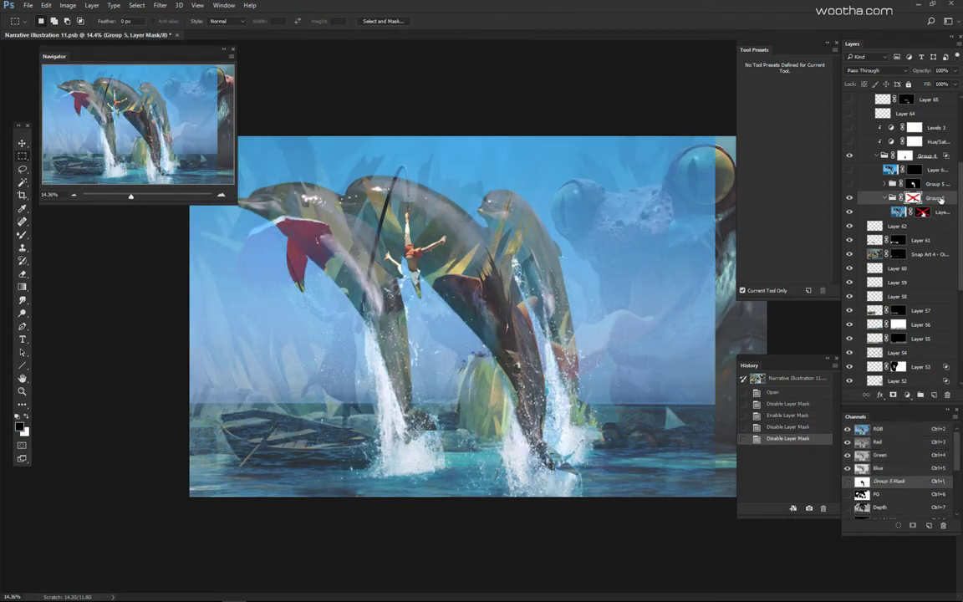
{"action": "left_click", "coordinate": [913, 198], "text": "shift"}
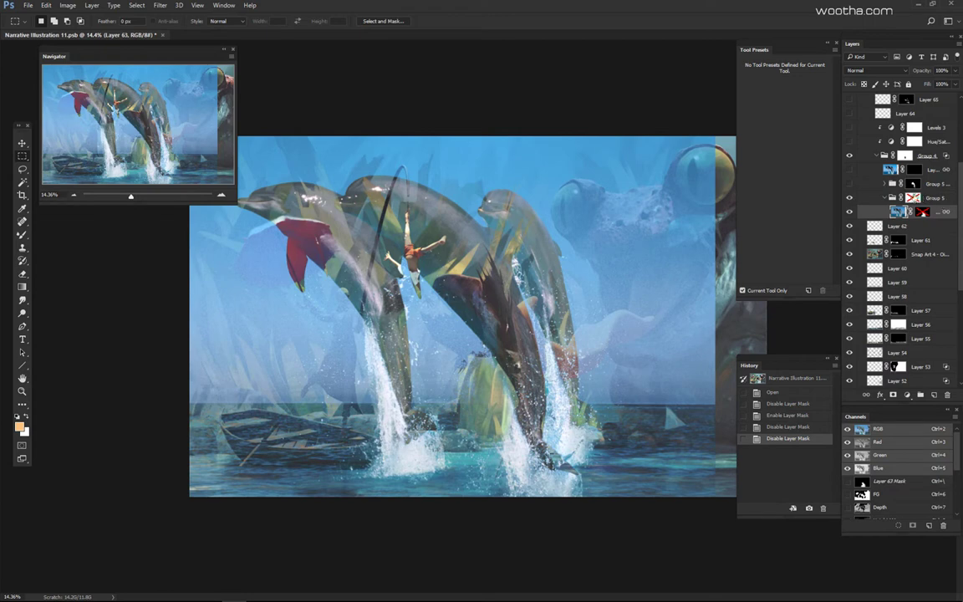
{"action": "left_click", "coordinate": [924, 214], "text": "shift"}
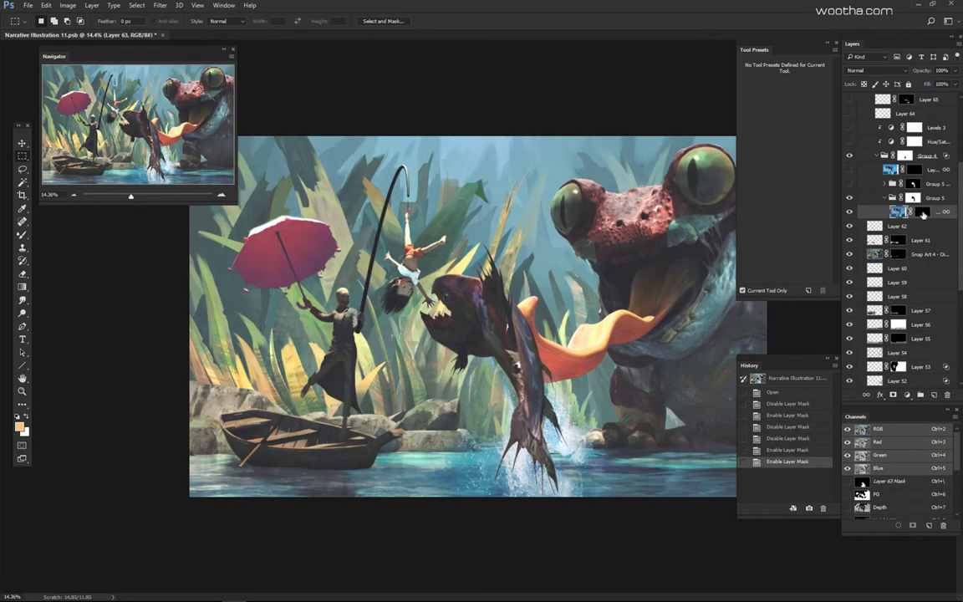
Step: Compare the image with and without the splash photo in Layer 63, leaving the layer visible
{"action": "scroll", "coordinate": [570, 269], "scroll_direction": "up", "scroll_amount": 2}
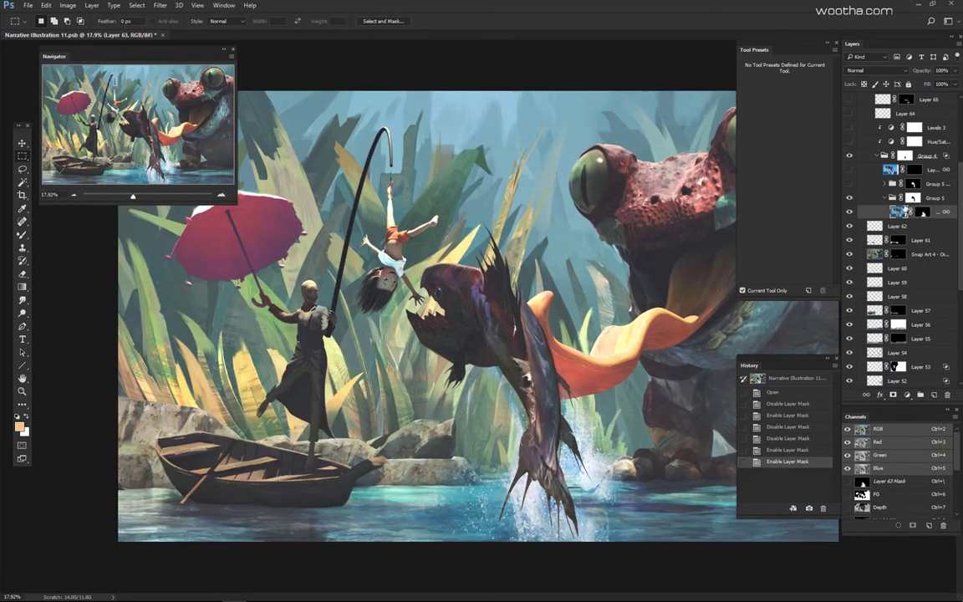
{"action": "left_click", "coordinate": [850, 213]}
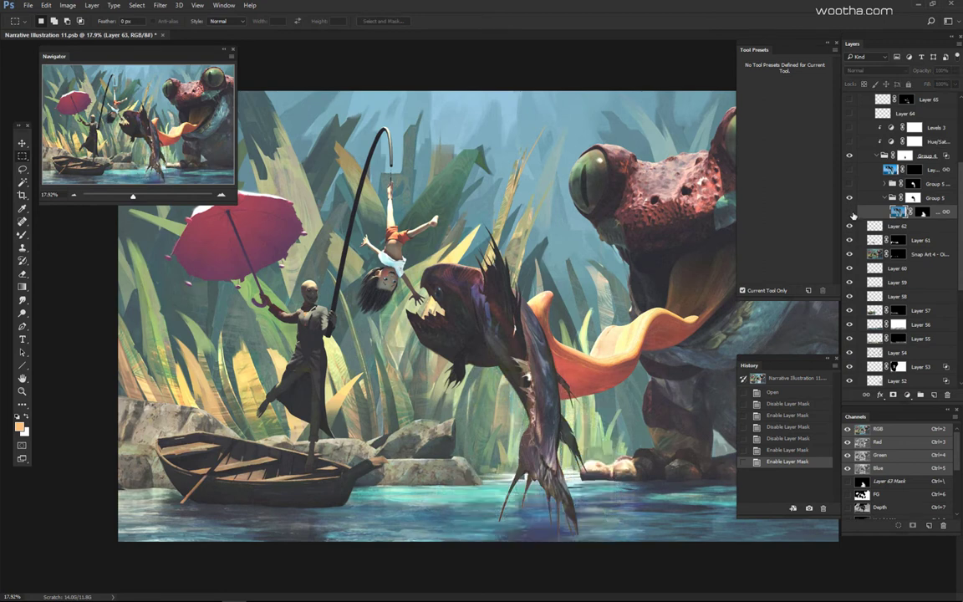
{"action": "left_click", "coordinate": [850, 212]}
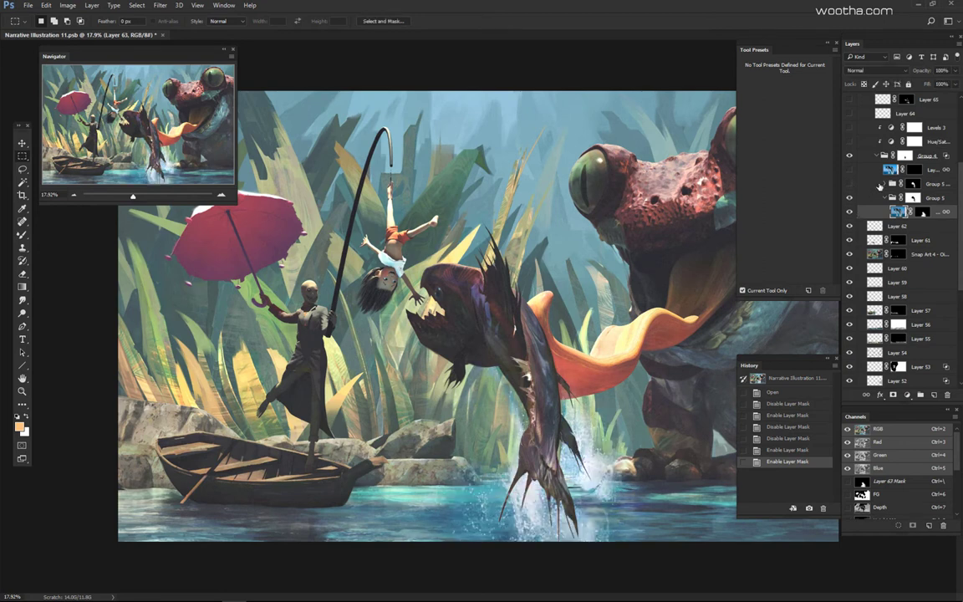
Step: Expand the upper Group 5 copy, select its photo layer, and compare the fish's tail with and without that group, leaving it visible
{"action": "left_click", "coordinate": [884, 183]}
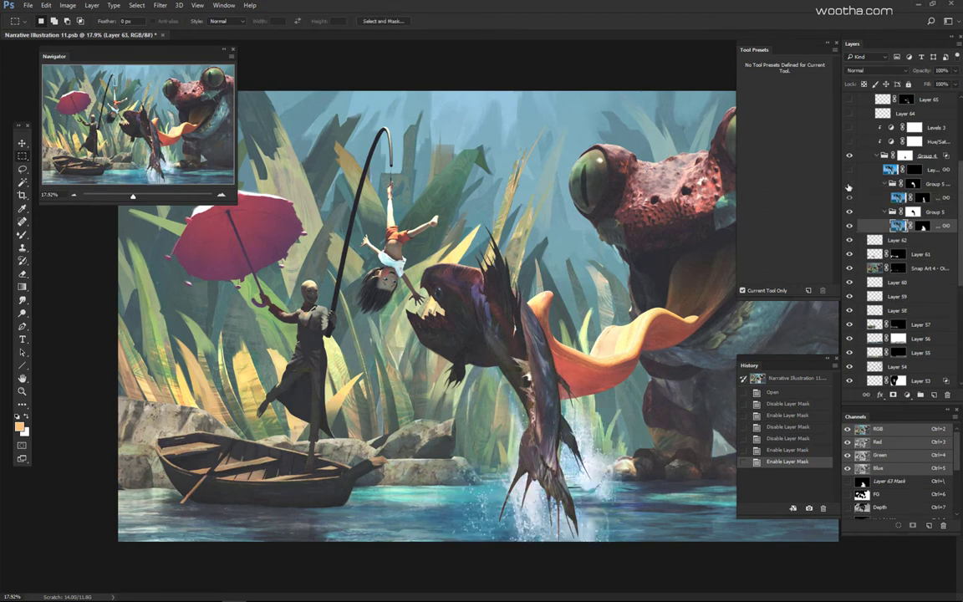
{"action": "left_click", "coordinate": [849, 185]}
{"action": "left_click", "coordinate": [850, 185]}
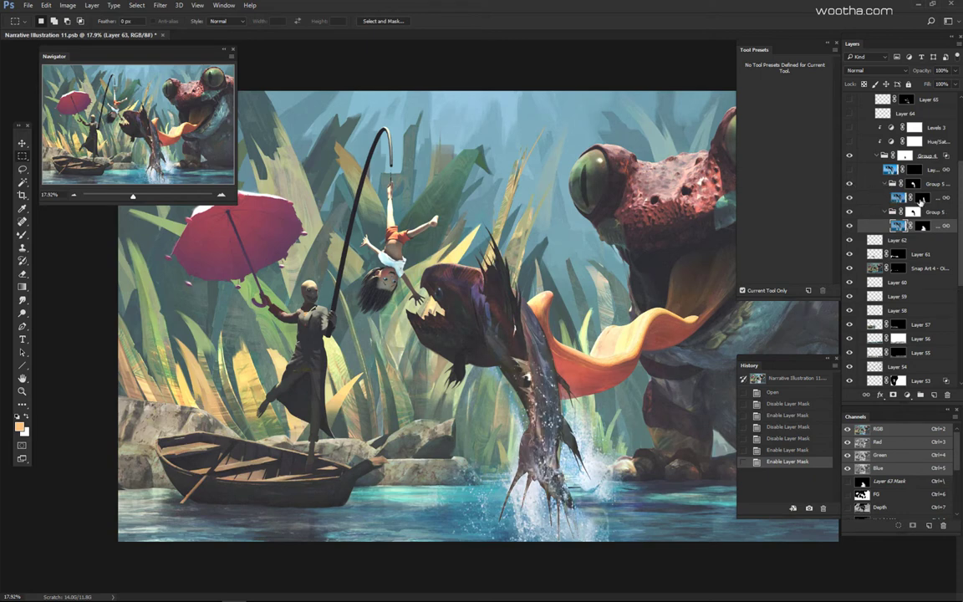
{"action": "left_click", "coordinate": [920, 198]}
{"action": "left_click", "coordinate": [850, 185]}
{"action": "left_click", "coordinate": [849, 185]}
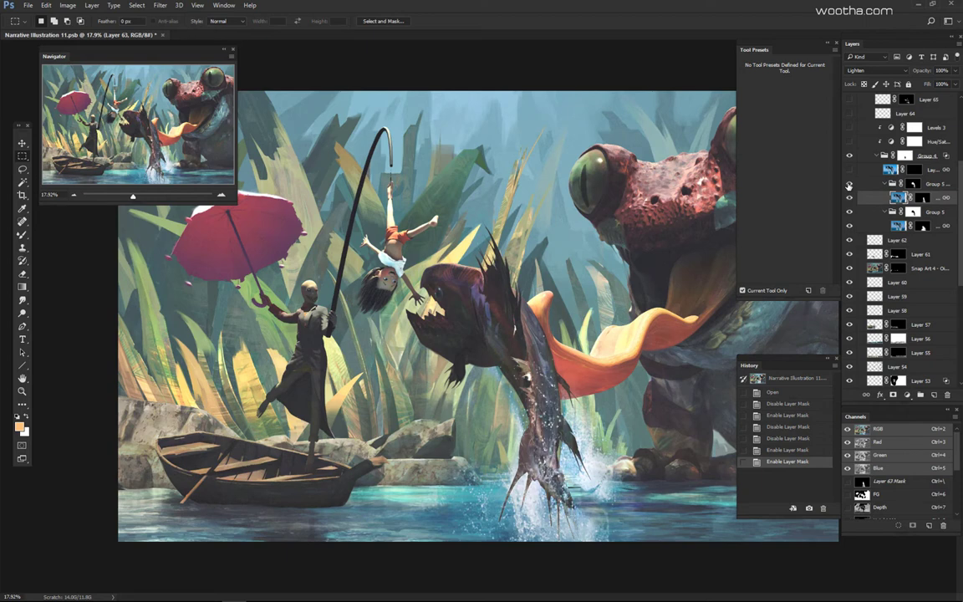
{"action": "left_click", "coordinate": [849, 185]}
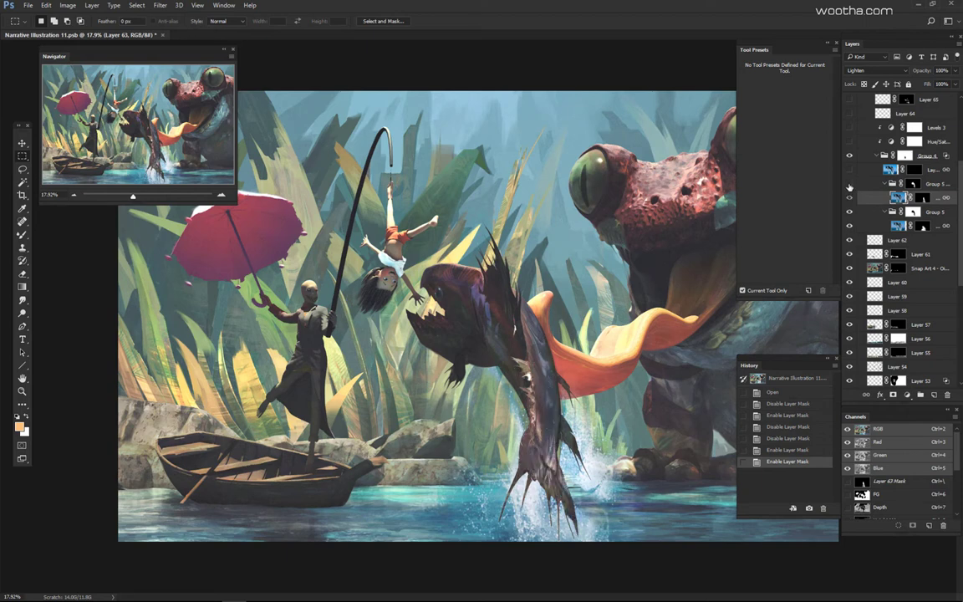
{"action": "left_click", "coordinate": [849, 185]}
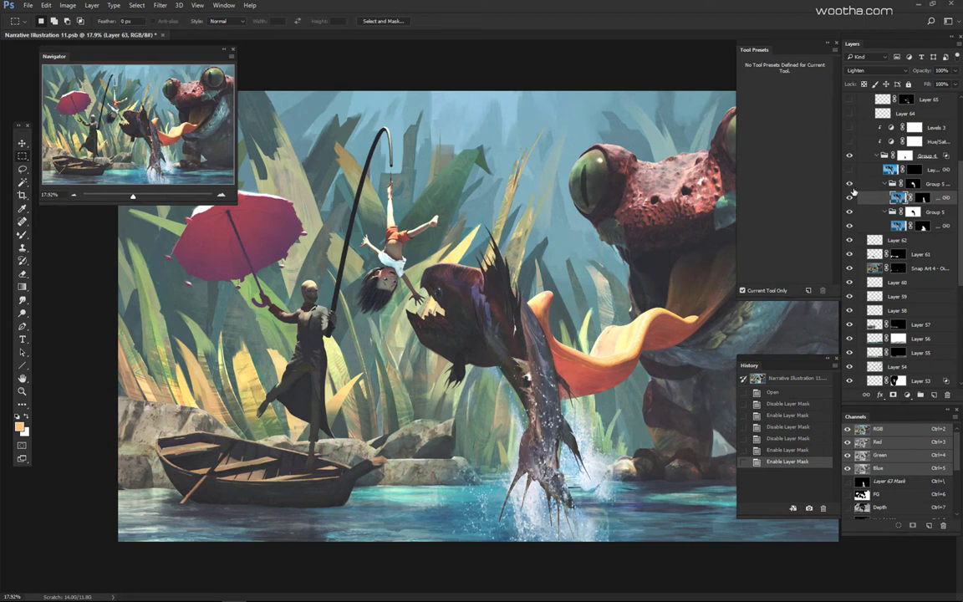
{"action": "left_click", "coordinate": [849, 184]}
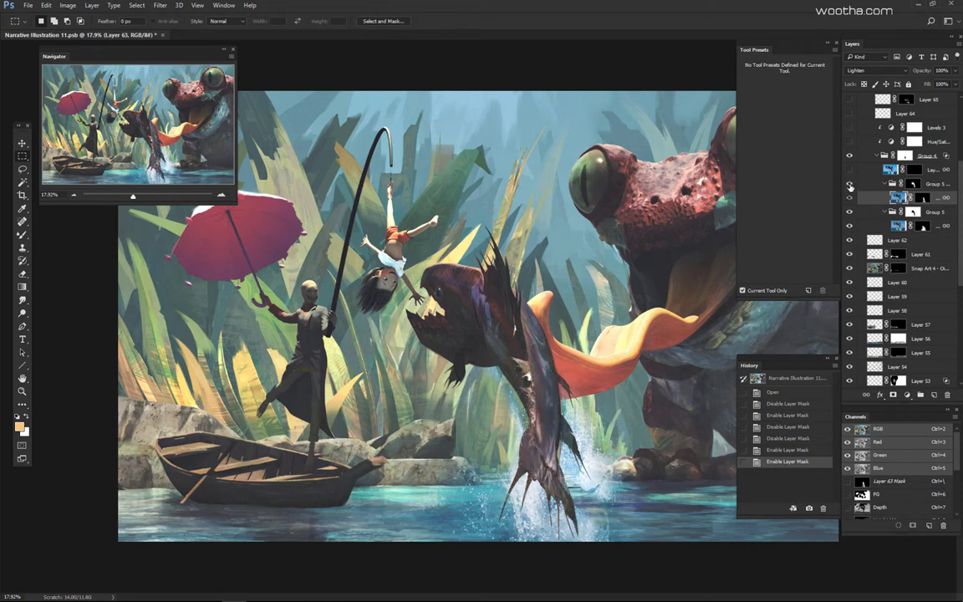
{"action": "left_click", "coordinate": [850, 185]}
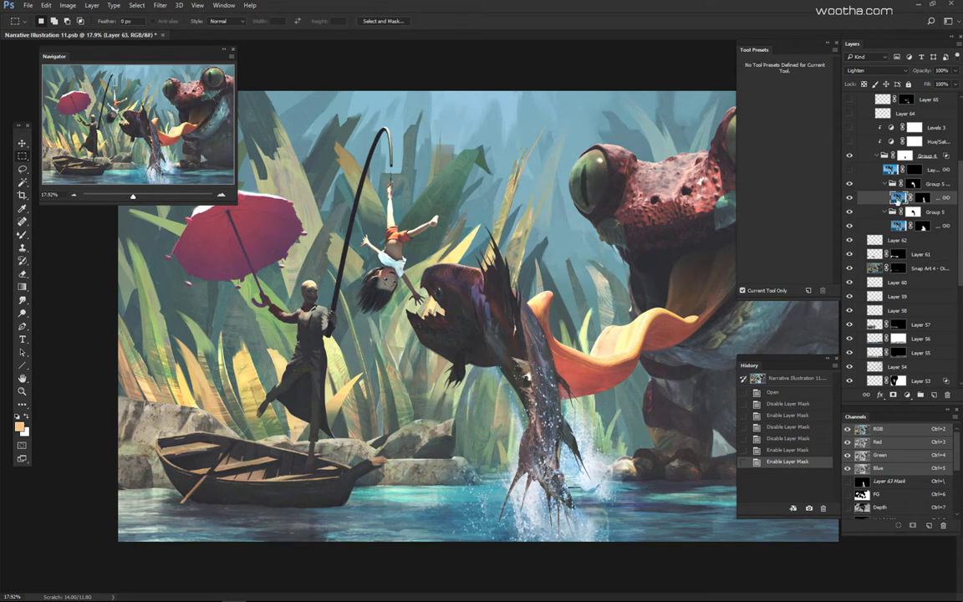
Step: Try darkening the photo layer in the upper Group 5 copy with Levels, using a midtone value of 0.73
{"action": "key", "text": "ctrl+l"}
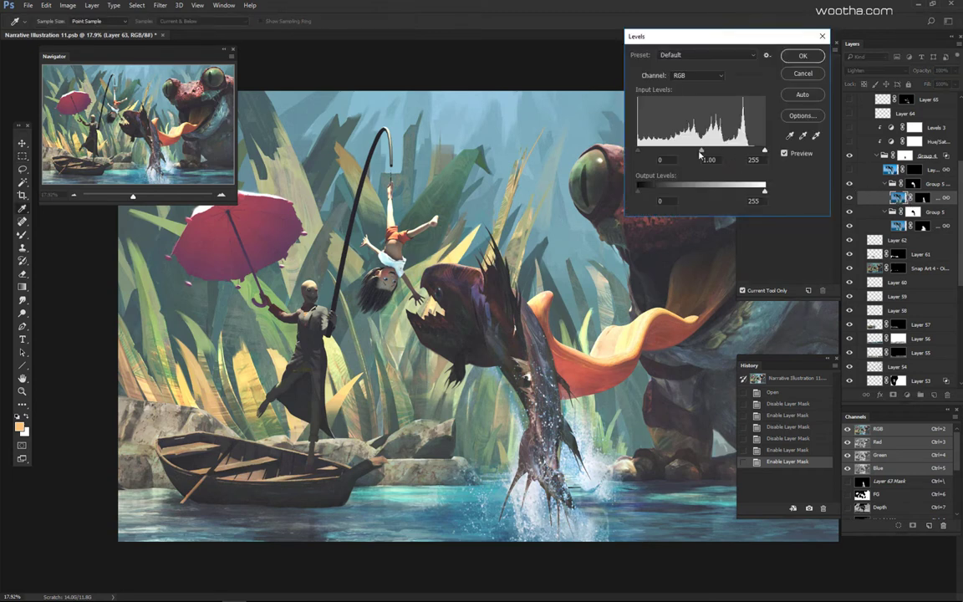
{"action": "left_click_drag", "start_coordinate": [701, 152], "coordinate": [719, 160]}
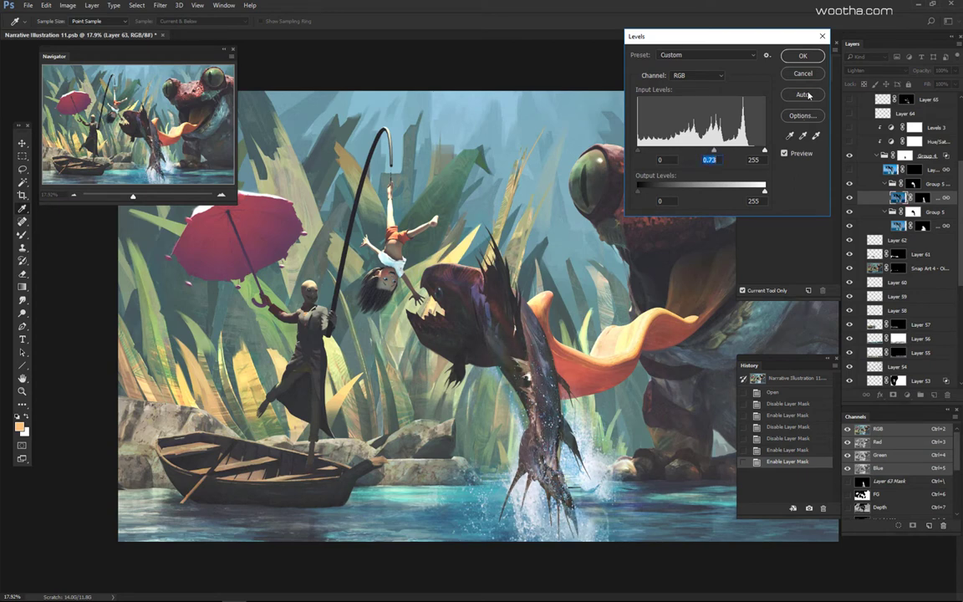
{"action": "key", "text": "Return"}
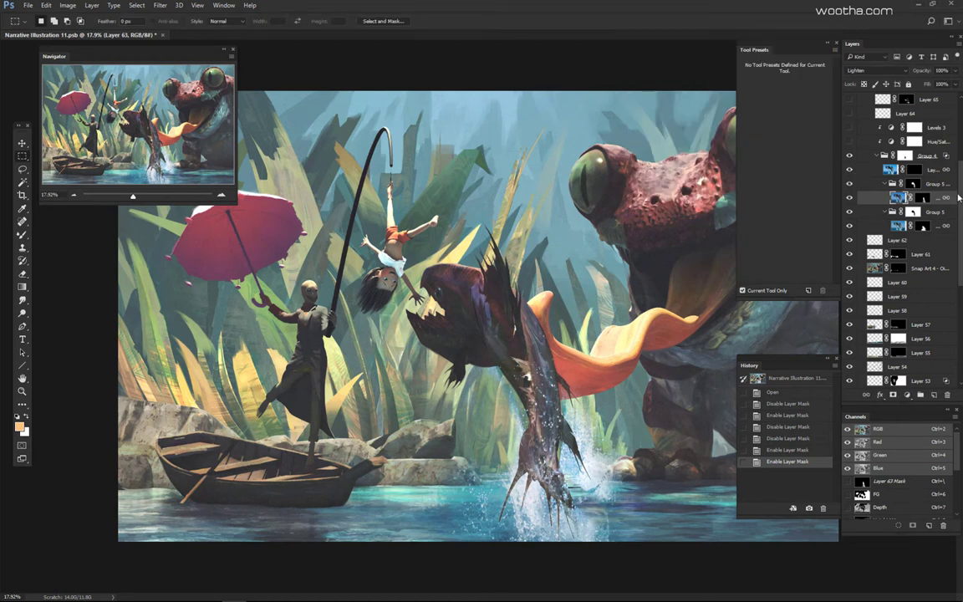
Step: Collapse Group 4, and turn on and select the Hue/Saturation adjustment clipped above it
{"action": "scroll", "coordinate": [875, 198], "scroll_direction": "up", "scroll_amount": 3}
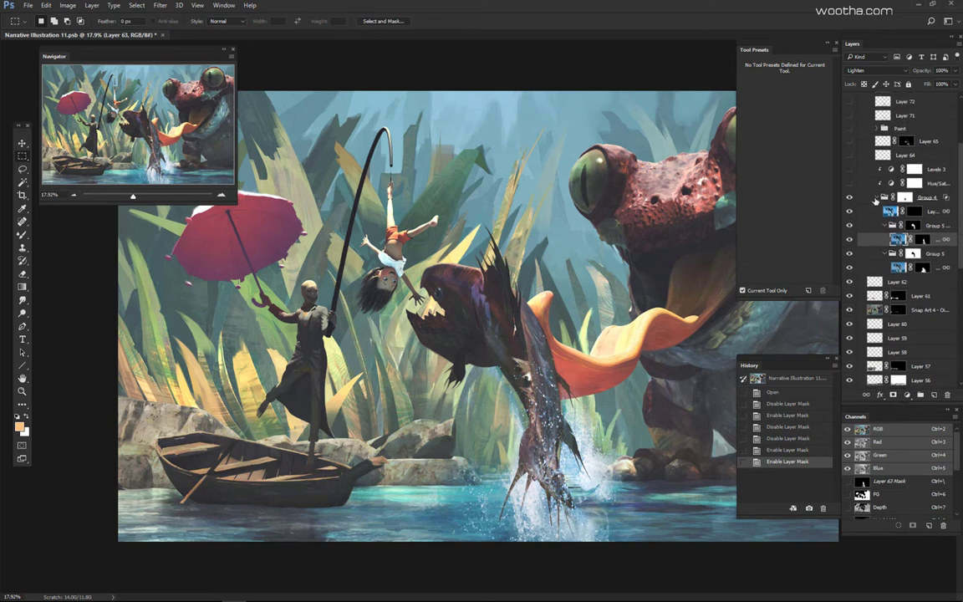
{"action": "left_click", "coordinate": [877, 197]}
{"action": "left_click", "coordinate": [848, 183]}
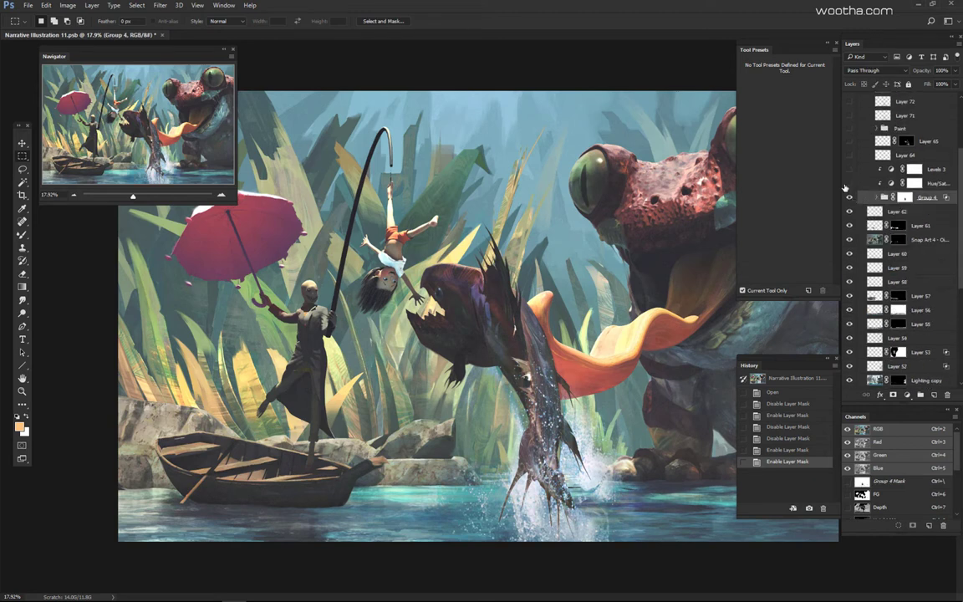
{"action": "left_click", "coordinate": [847, 185]}
{"action": "left_click", "coordinate": [912, 184]}
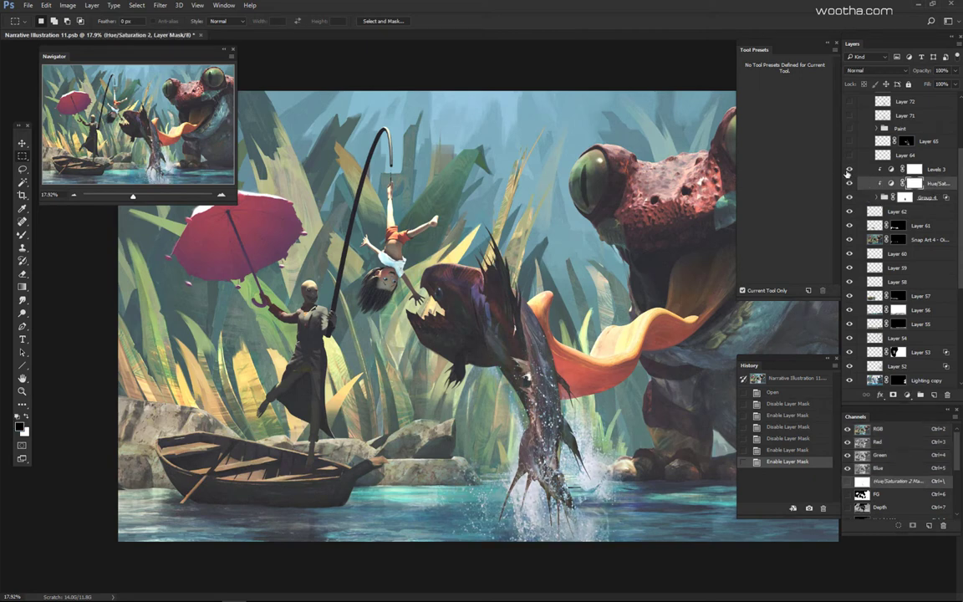
Step: Compare the splash with and without the Levels 3 adjustment, leaving it visible
{"action": "left_click", "coordinate": [850, 170]}
{"action": "left_click", "coordinate": [849, 169]}
{"action": "left_click", "coordinate": [849, 170]}
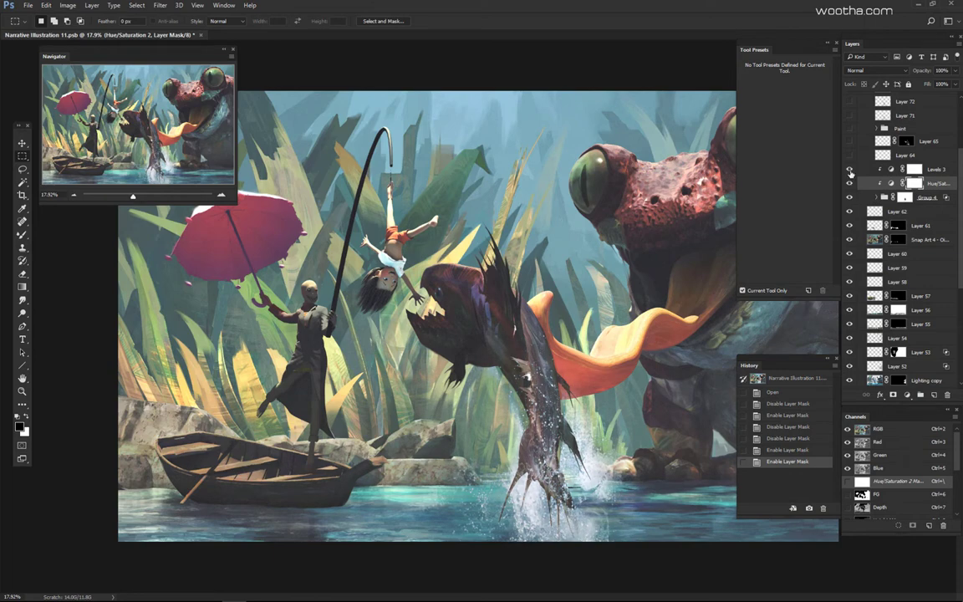
{"action": "left_click", "coordinate": [849, 170]}
Step: Turn on Layer 64, compare its effect on the splash around the fish's tail up close, and turn on Layer 65
{"action": "scroll", "coordinate": [677, 236], "scroll_direction": "down", "scroll_amount": 4}
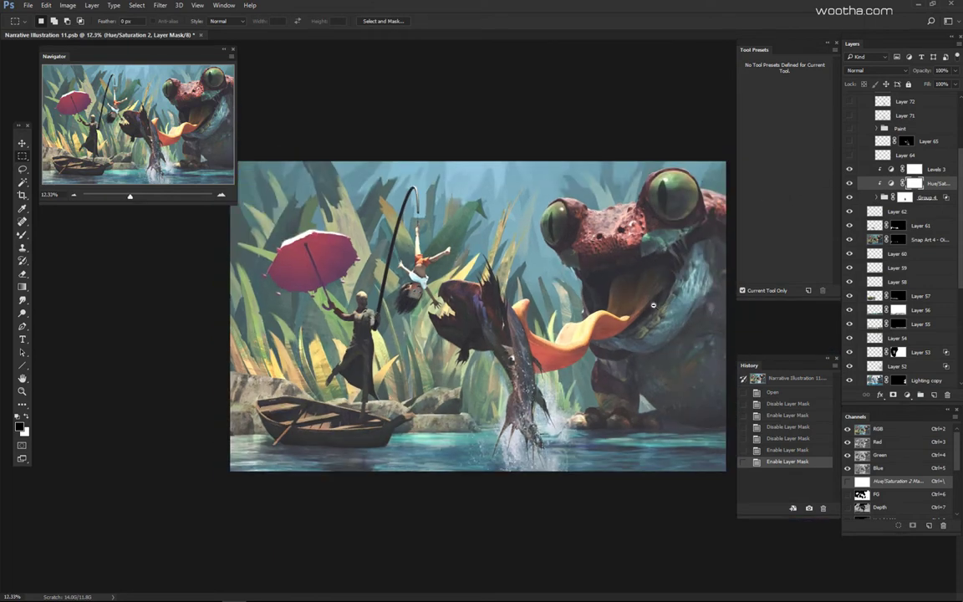
{"action": "scroll", "coordinate": [655, 260], "scroll_direction": "up", "scroll_amount": 3}
{"action": "scroll", "coordinate": [849, 251], "scroll_direction": "up", "scroll_amount": 5}
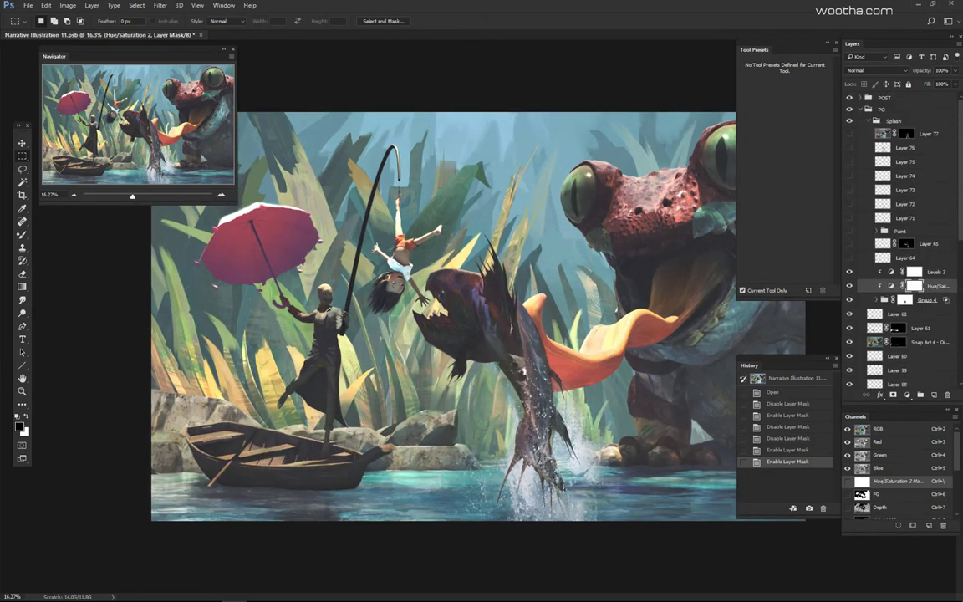
{"action": "left_click", "coordinate": [849, 258]}
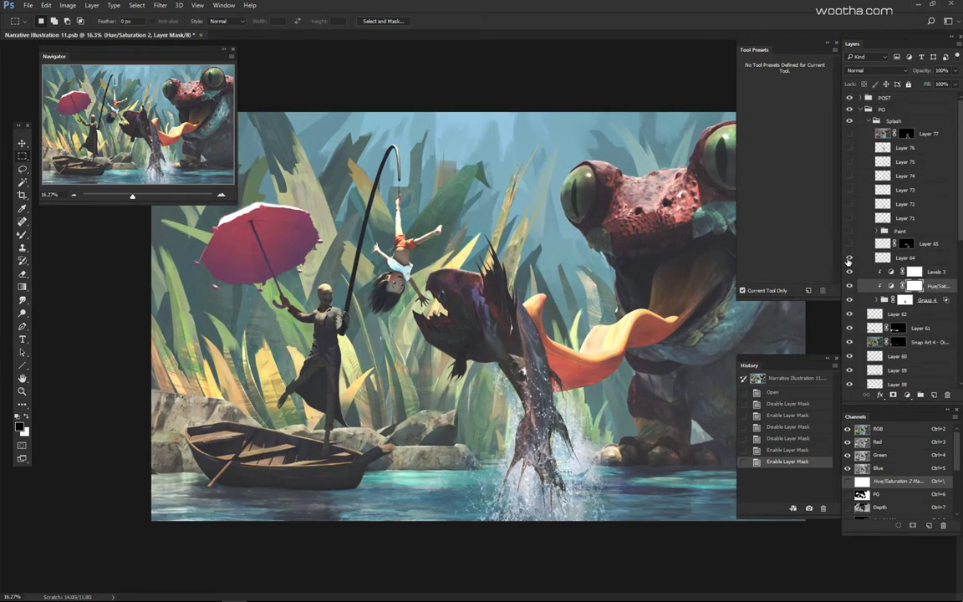
{"action": "scroll", "coordinate": [575, 343], "scroll_direction": "up", "scroll_amount": 5}
{"action": "left_click_drag", "start_coordinate": [619, 382], "coordinate": [709, 165]}
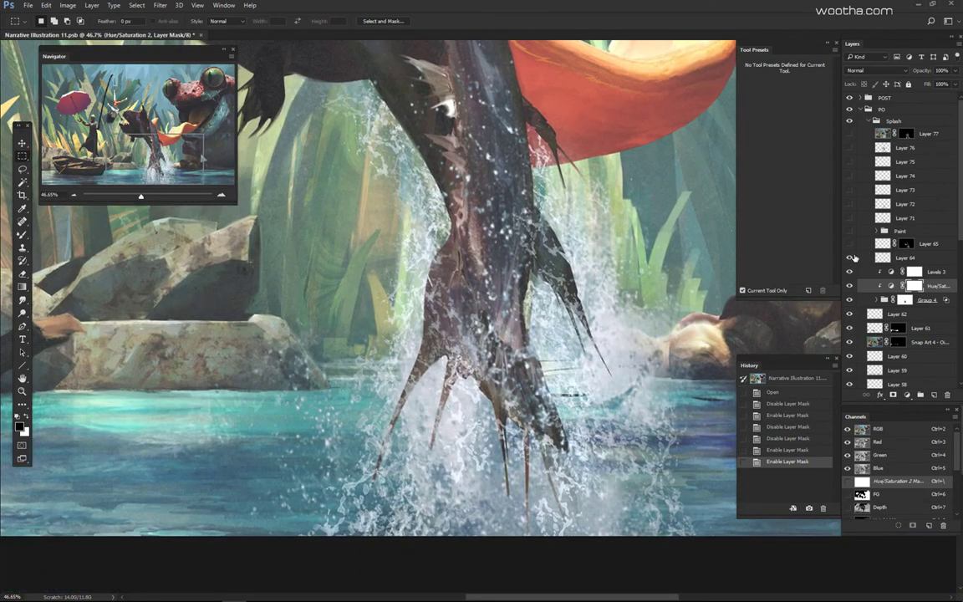
{"action": "left_click", "coordinate": [850, 258]}
{"action": "left_click", "coordinate": [850, 259]}
{"action": "left_click", "coordinate": [850, 243]}
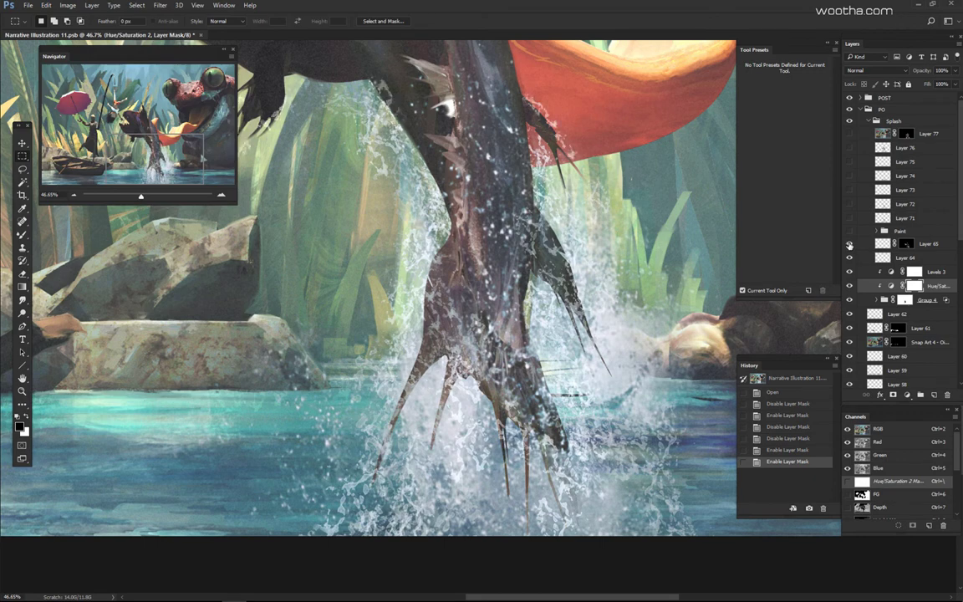
Step: Look inside the Paint group within the Splash group, turn the group on, and collapse it again
{"action": "left_click_drag", "start_coordinate": [652, 276], "coordinate": [647, 360]}
{"action": "left_click_drag", "start_coordinate": [559, 311], "coordinate": [530, 312]}
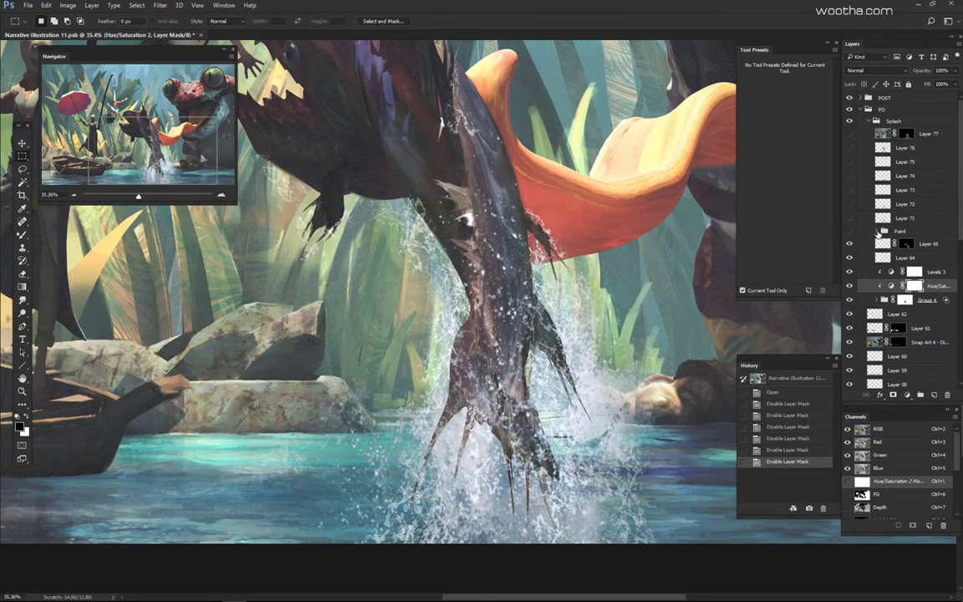
{"action": "left_click", "coordinate": [879, 232]}
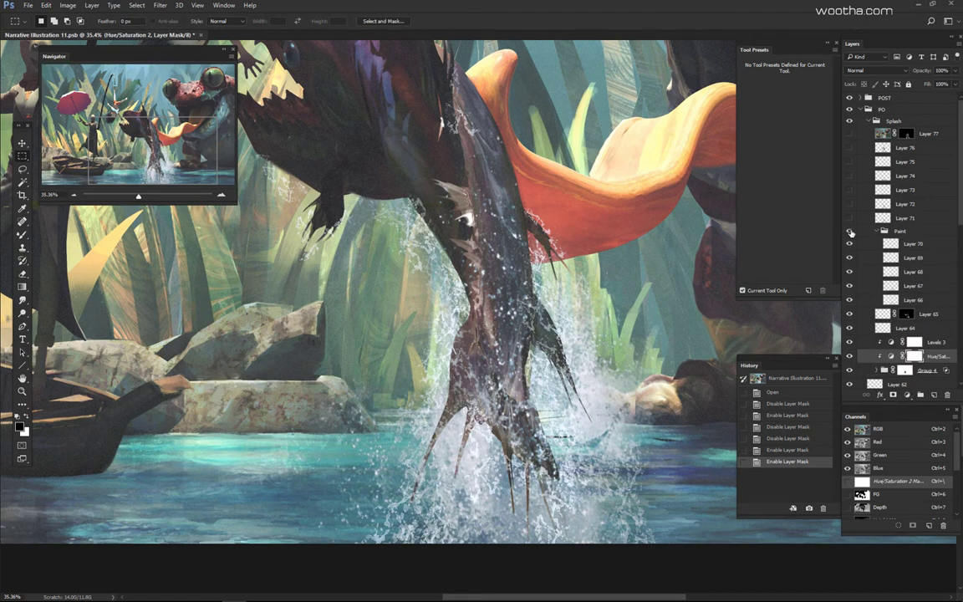
{"action": "left_click", "coordinate": [851, 231]}
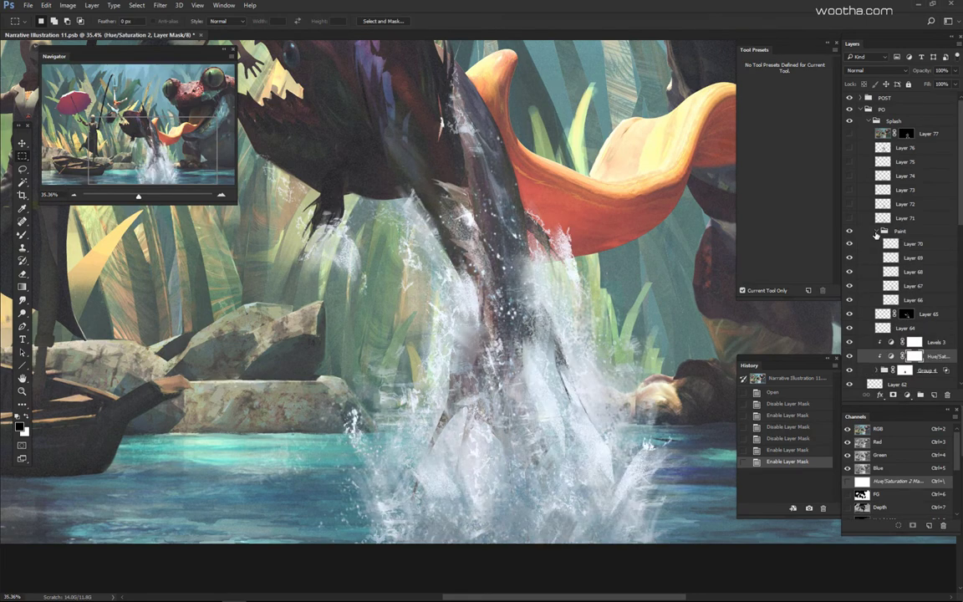
{"action": "left_click", "coordinate": [876, 232]}
Step: Compare the splash with and without the Paint group up close and in the wider view, leaving the group visible and selected
{"action": "left_click", "coordinate": [851, 232]}
{"action": "left_click", "coordinate": [851, 232]}
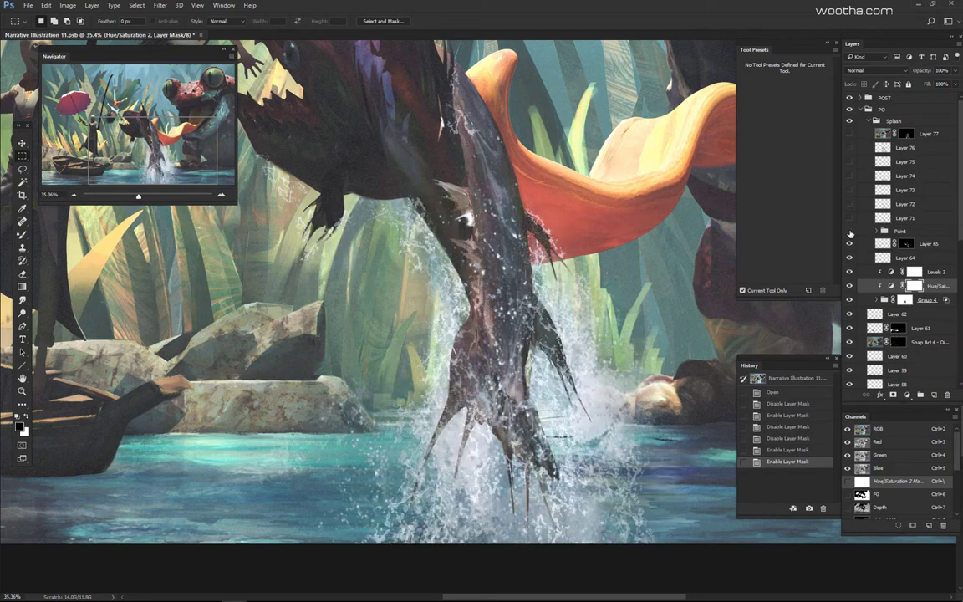
{"action": "left_click", "coordinate": [850, 233]}
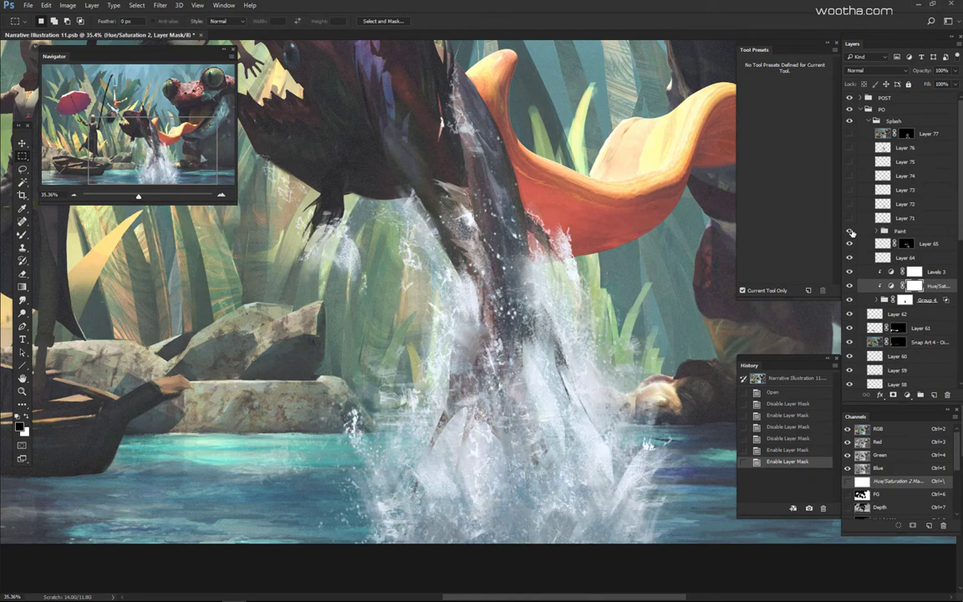
{"action": "left_click", "coordinate": [850, 232]}
{"action": "left_click", "coordinate": [851, 233]}
{"action": "key", "text": "ctrl+0"}
{"action": "left_click_drag", "start_coordinate": [619, 336], "coordinate": [547, 263]}
{"action": "left_click_drag", "start_coordinate": [605, 329], "coordinate": [593, 312]}
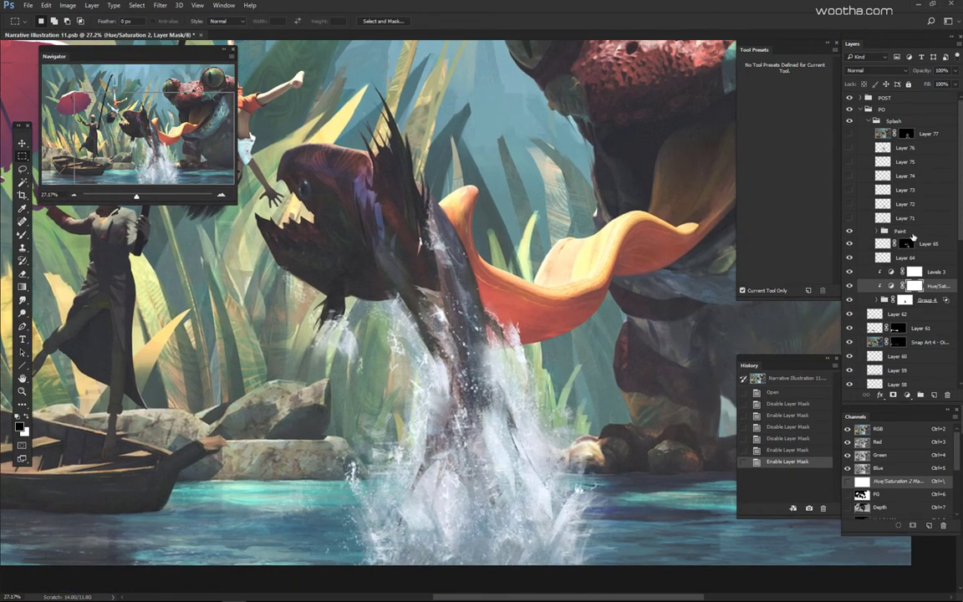
{"action": "left_click", "coordinate": [869, 231]}
{"action": "left_click", "coordinate": [849, 231]}
{"action": "left_click", "coordinate": [849, 232]}
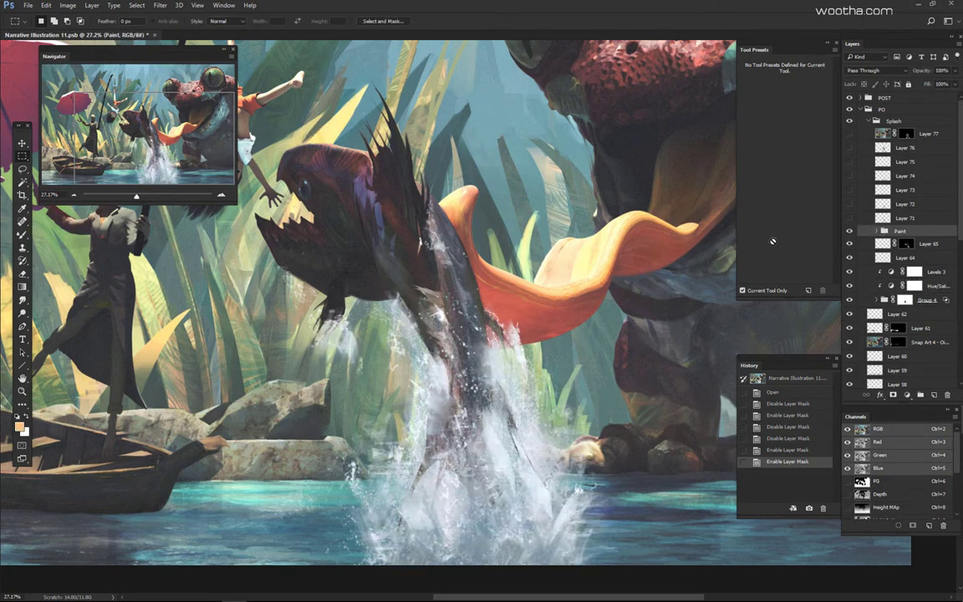
Step: Add a text layer with an artist's name over the fish and frog, and delete that layer
{"action": "key", "text": "t"}
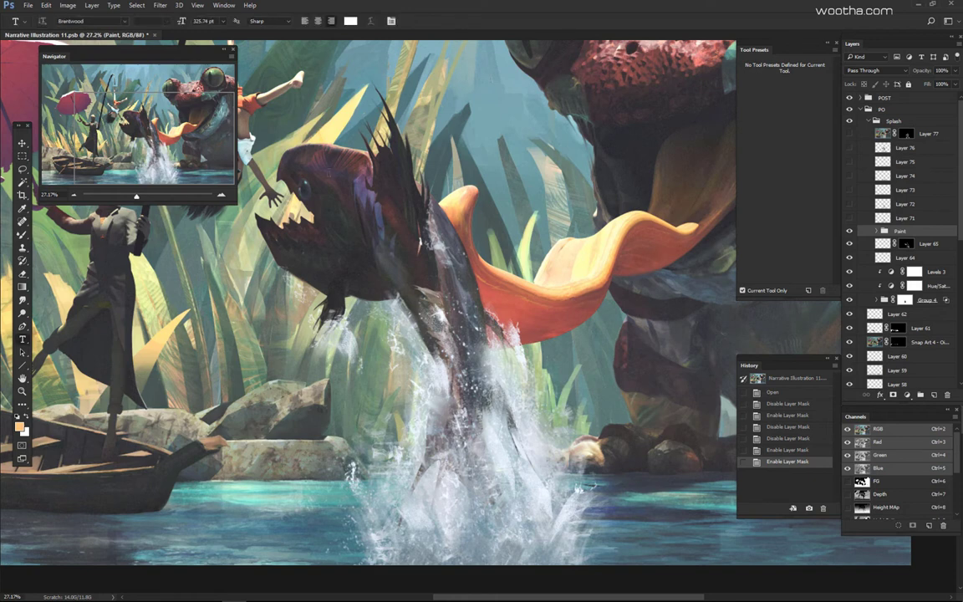
{"action": "left_click_drag", "start_coordinate": [323, 147], "coordinate": [660, 305]}
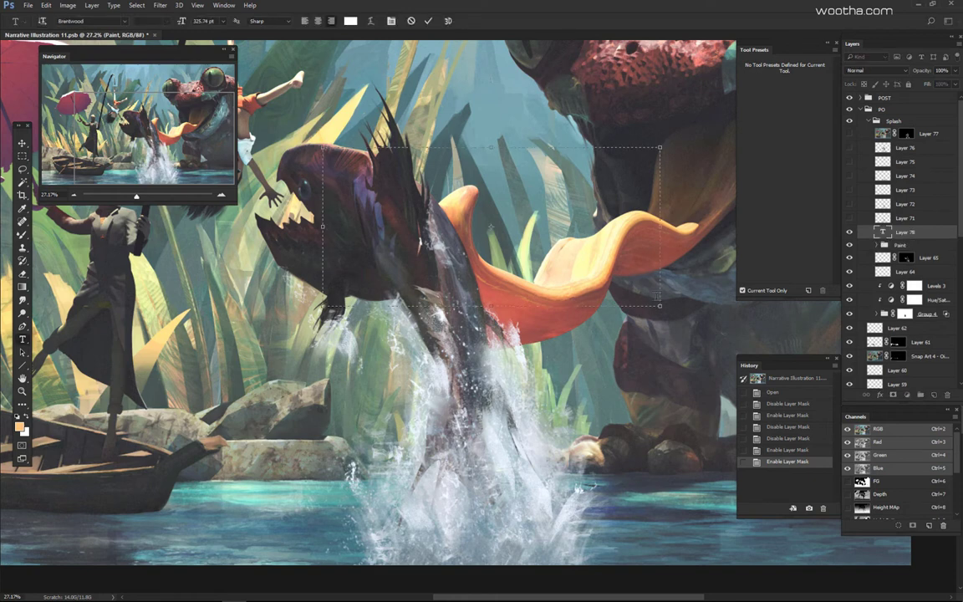
{"action": "type", "text": "RUO"}
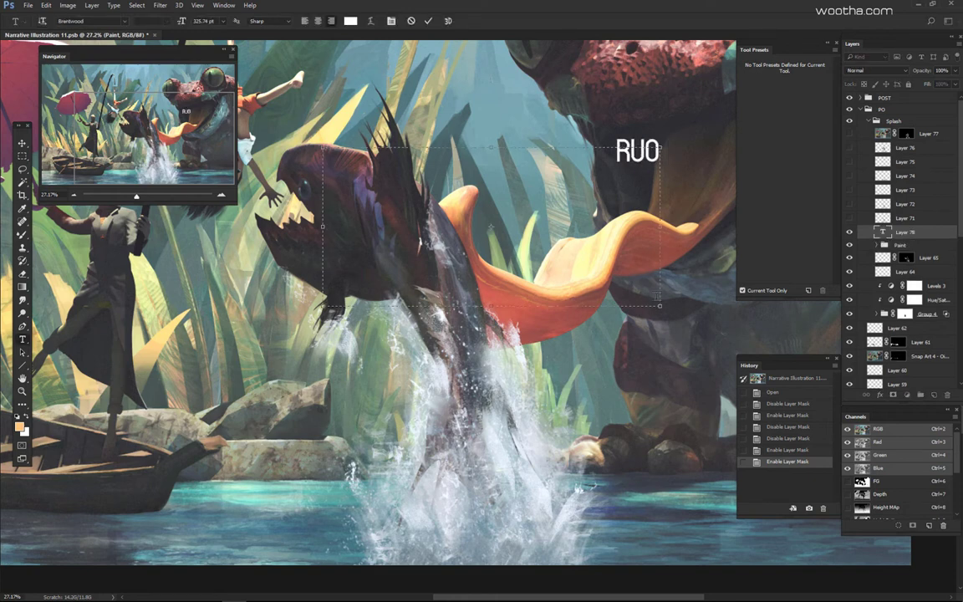
{"action": "type", "text": " LI"}
{"action": "key", "text": "ctrl+Return"}
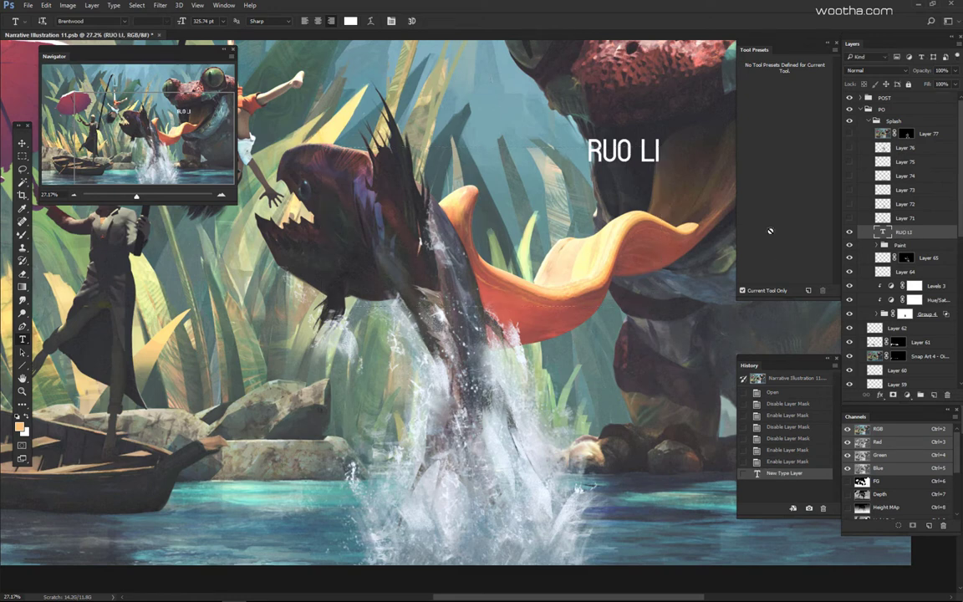
{"action": "left_click", "coordinate": [948, 396]}
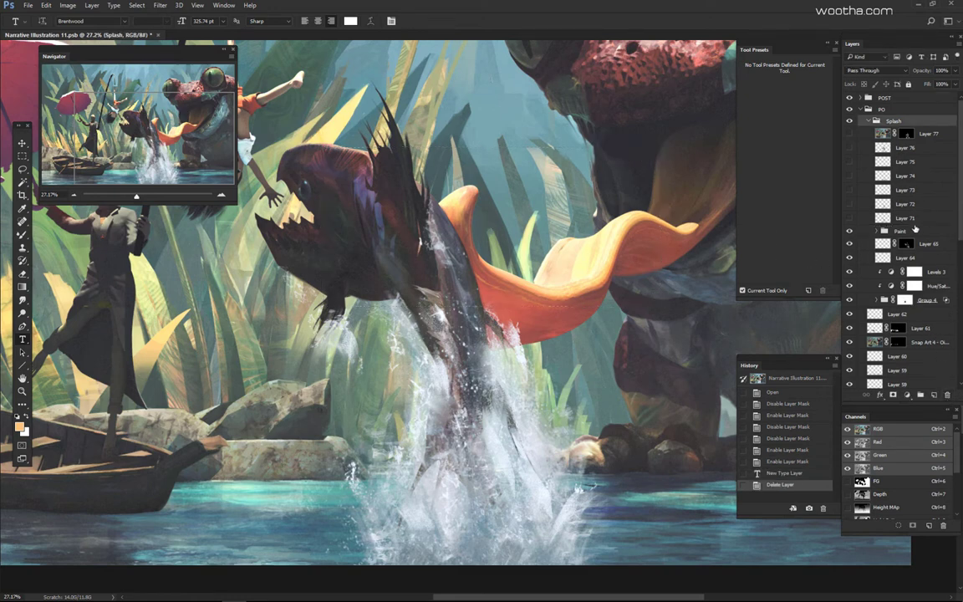
Step: Hide and show the Paint group to compare the photo-based splash with its painted version, leaving the group visible
{"action": "left_click", "coordinate": [849, 230]}
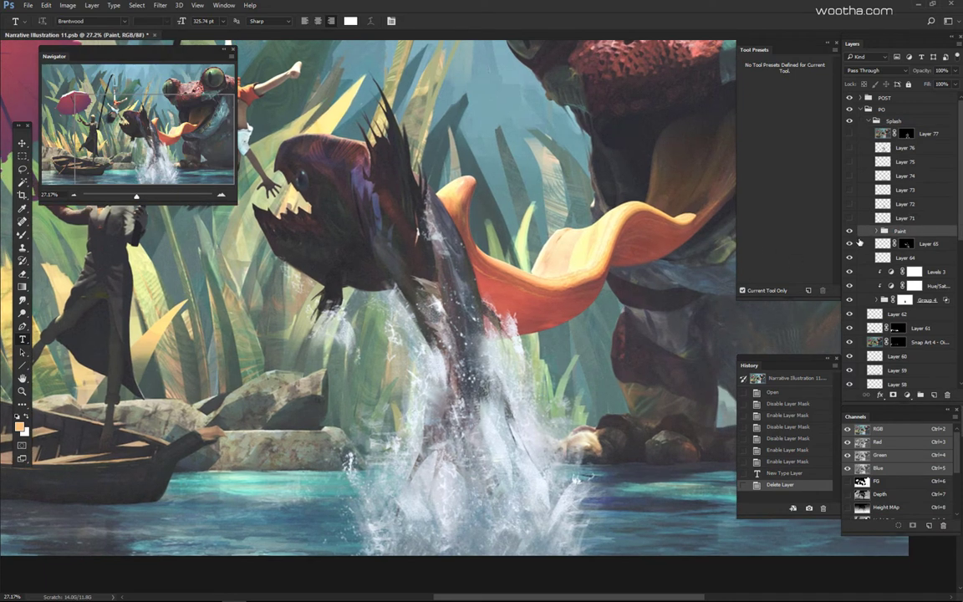
{"action": "left_click", "coordinate": [850, 231]}
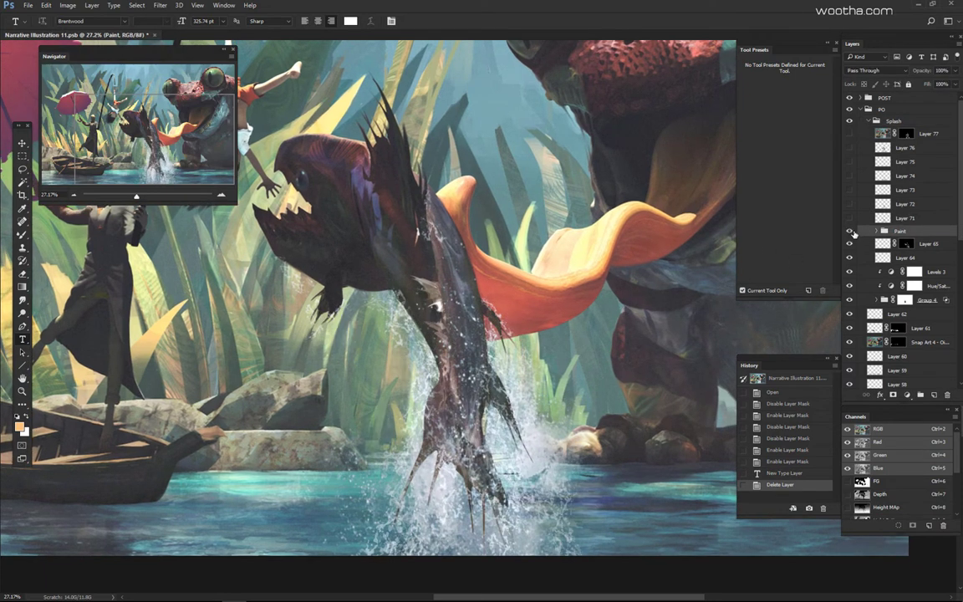
{"action": "left_click", "coordinate": [850, 232]}
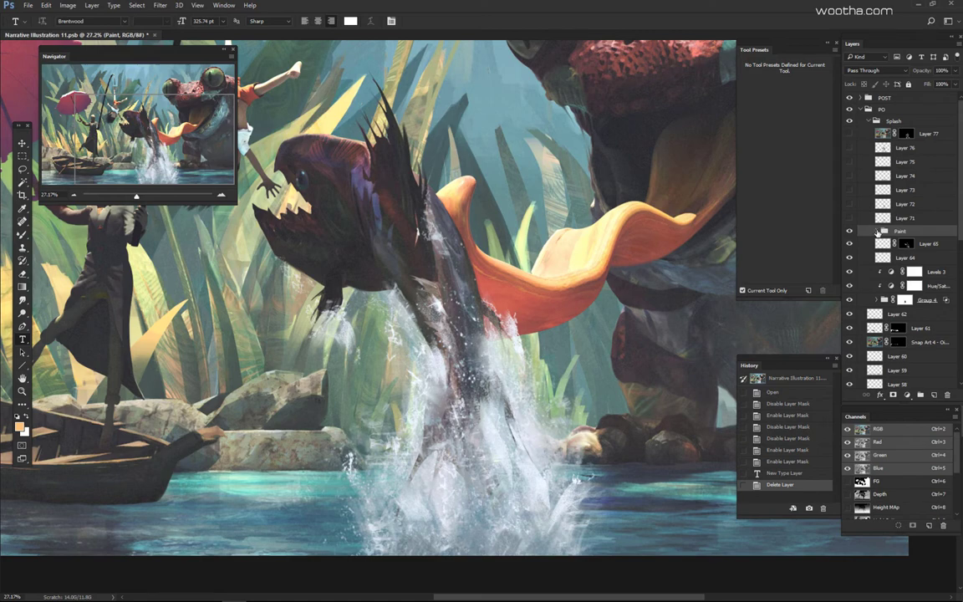
{"action": "left_click", "coordinate": [850, 232]}
{"action": "left_click", "coordinate": [850, 232]}
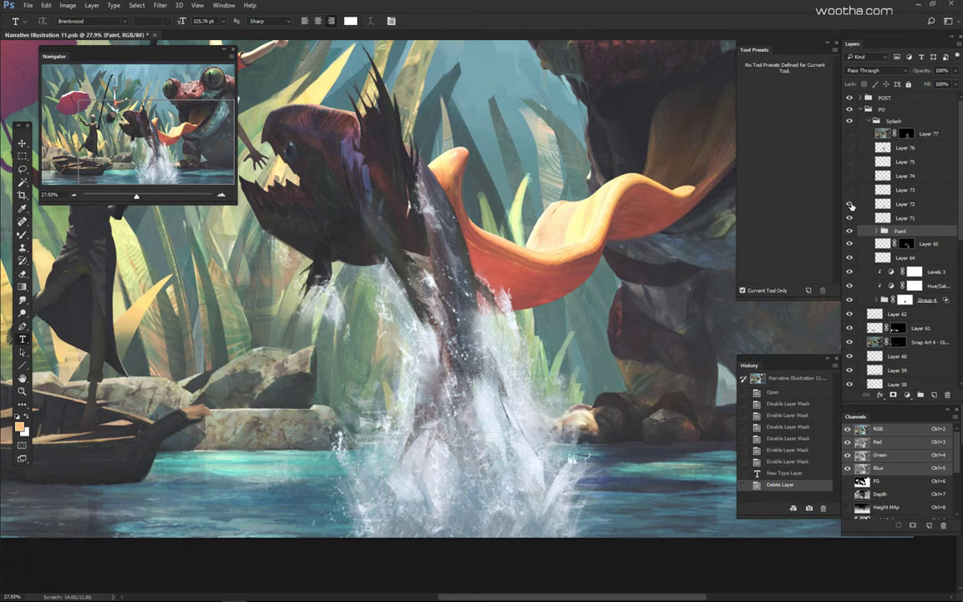
Step: Turn on the layers above the Paint group one by one up to Layer 75, and select Layer 75
{"action": "left_click", "coordinate": [850, 205]}
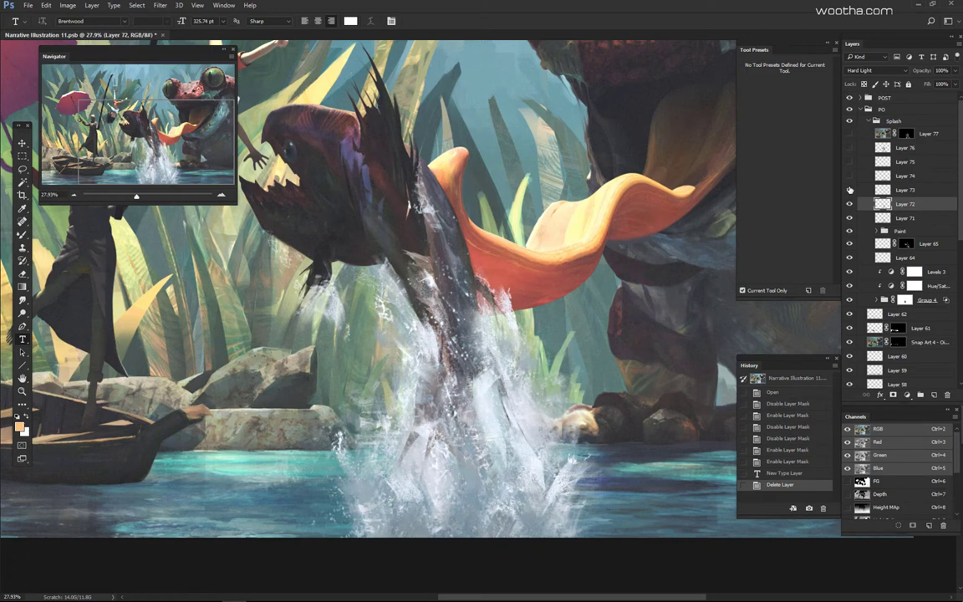
{"action": "left_click", "coordinate": [849, 177]}
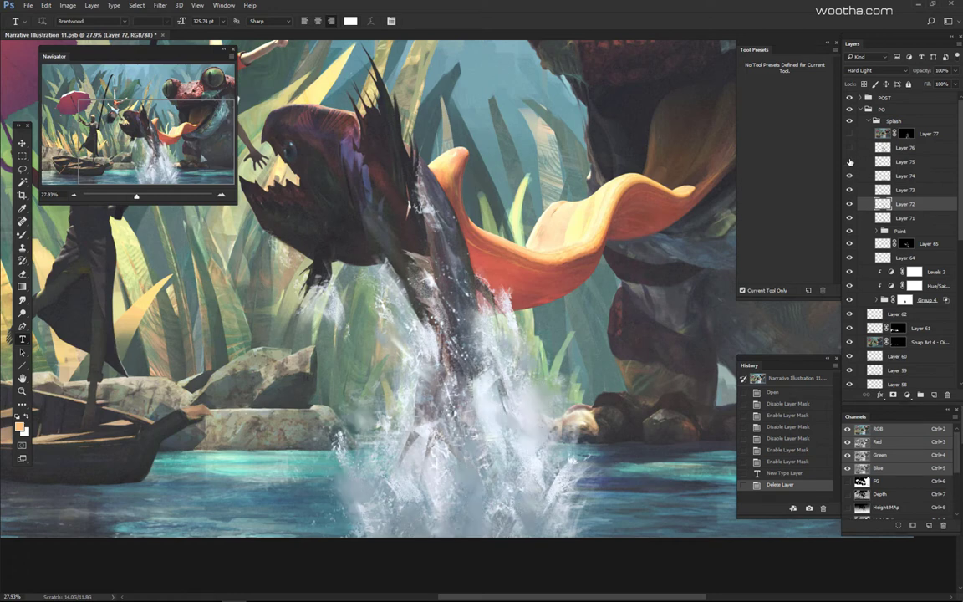
{"action": "left_click", "coordinate": [849, 161]}
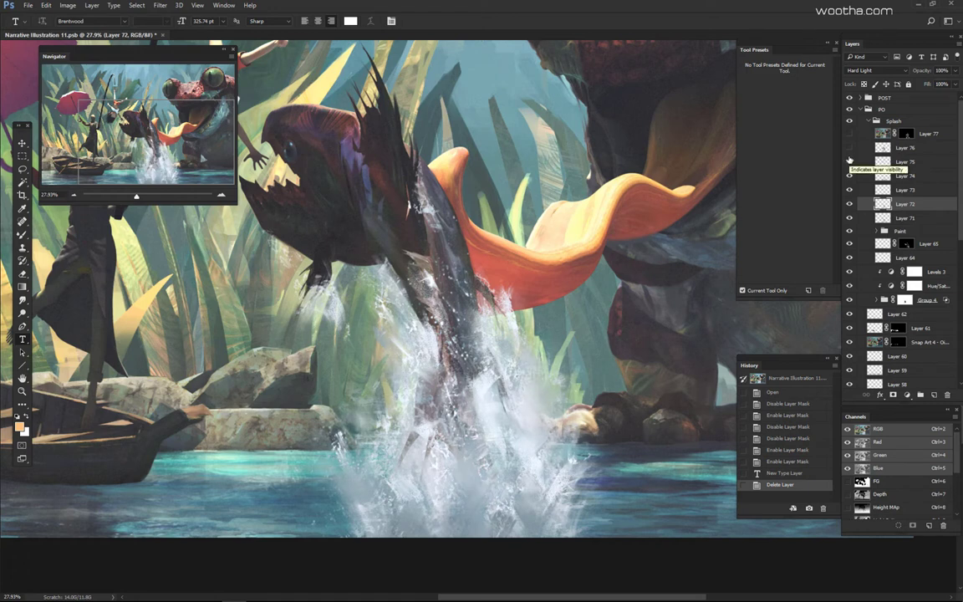
{"action": "left_click", "coordinate": [854, 162]}
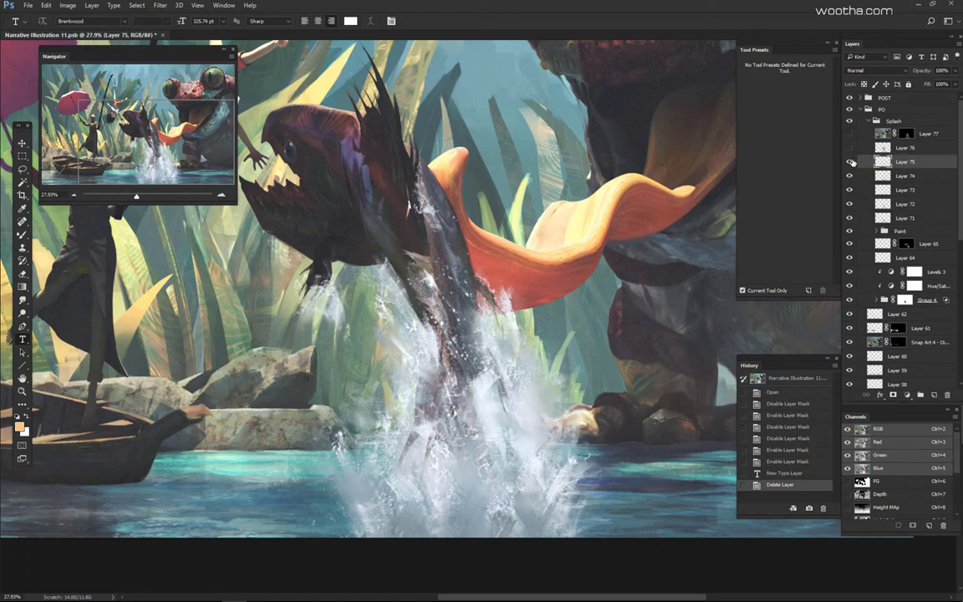
Step: Compare the splash with and without Layer 75, zooming in on the spray near the grass, and leave it visible
{"action": "left_click", "coordinate": [850, 161]}
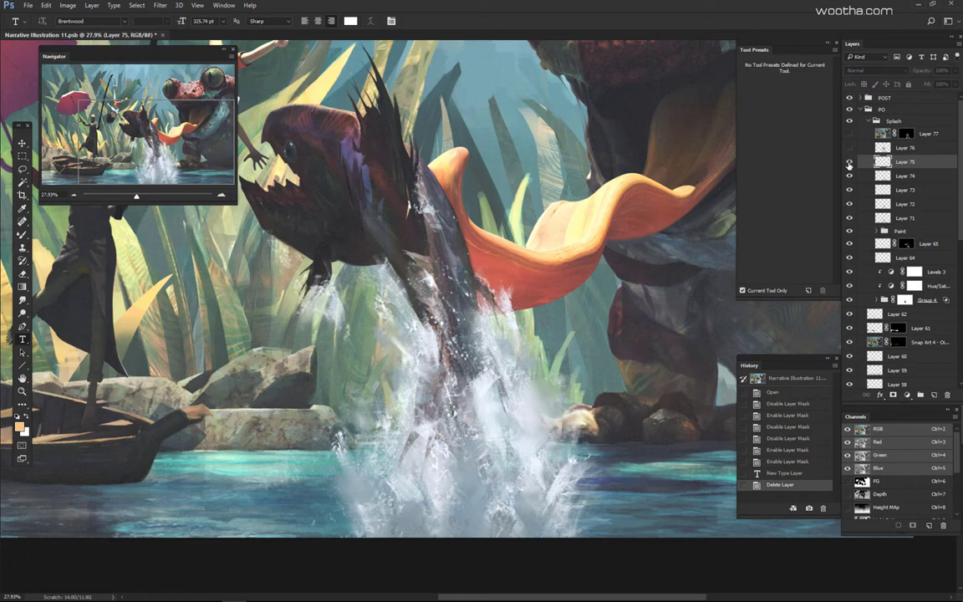
{"action": "left_click", "coordinate": [848, 163]}
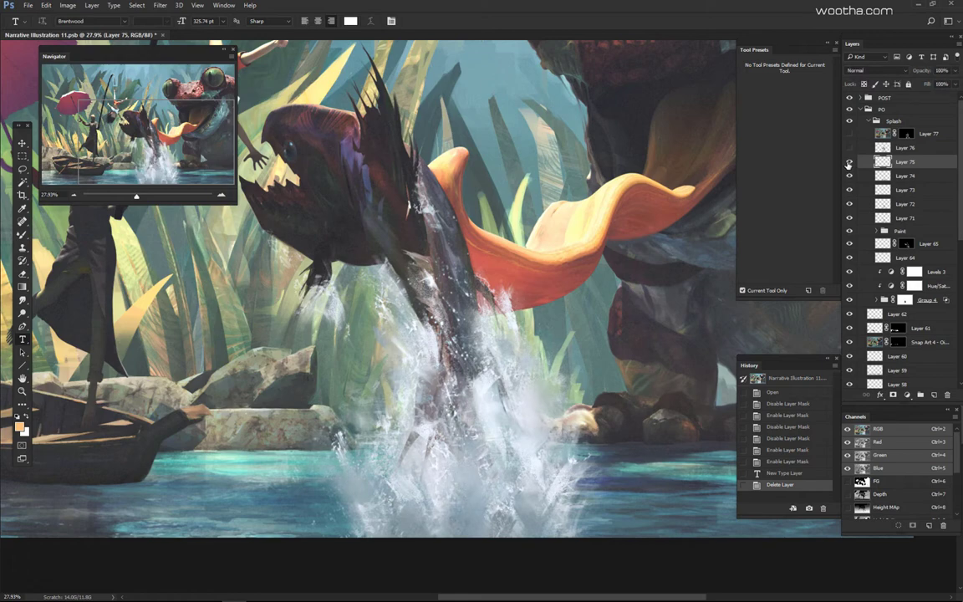
{"action": "left_click_drag", "start_coordinate": [512, 377], "coordinate": [533, 369]}
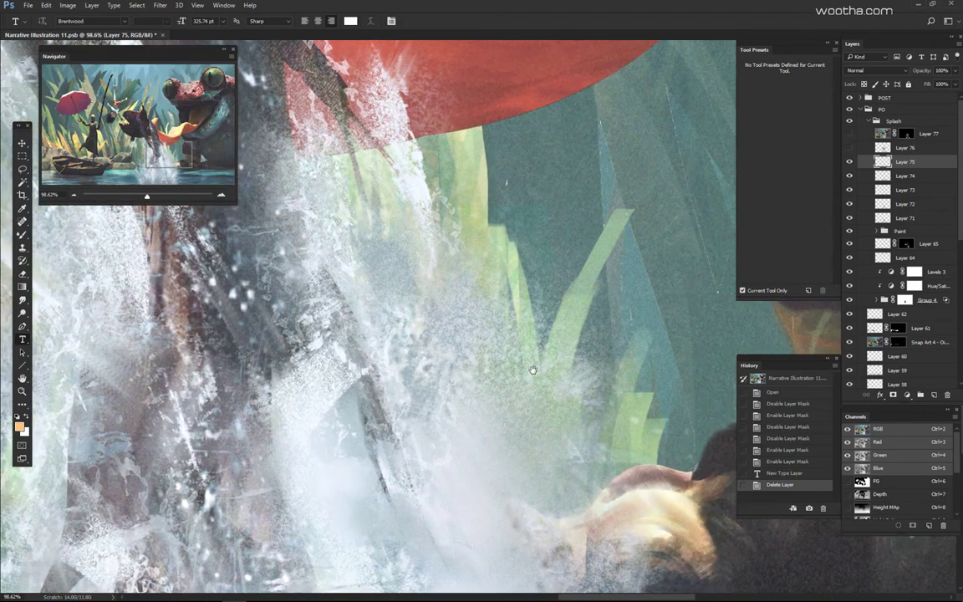
{"action": "scroll", "coordinate": [544, 371], "scroll_direction": "up", "scroll_amount": 4}
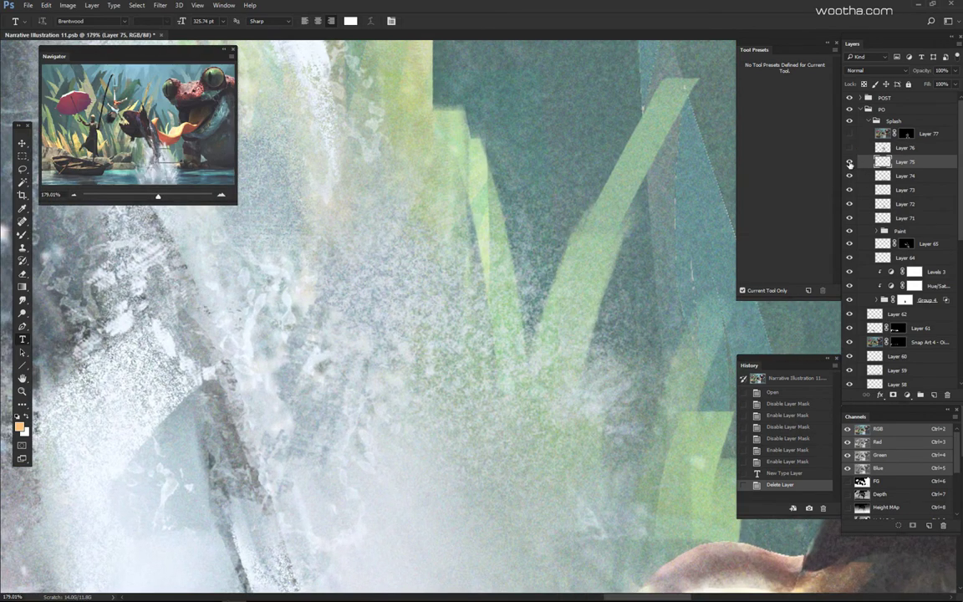
{"action": "left_click", "coordinate": [849, 162]}
{"action": "left_click", "coordinate": [849, 162]}
{"action": "scroll", "coordinate": [533, 284], "scroll_direction": "down", "scroll_amount": 5}
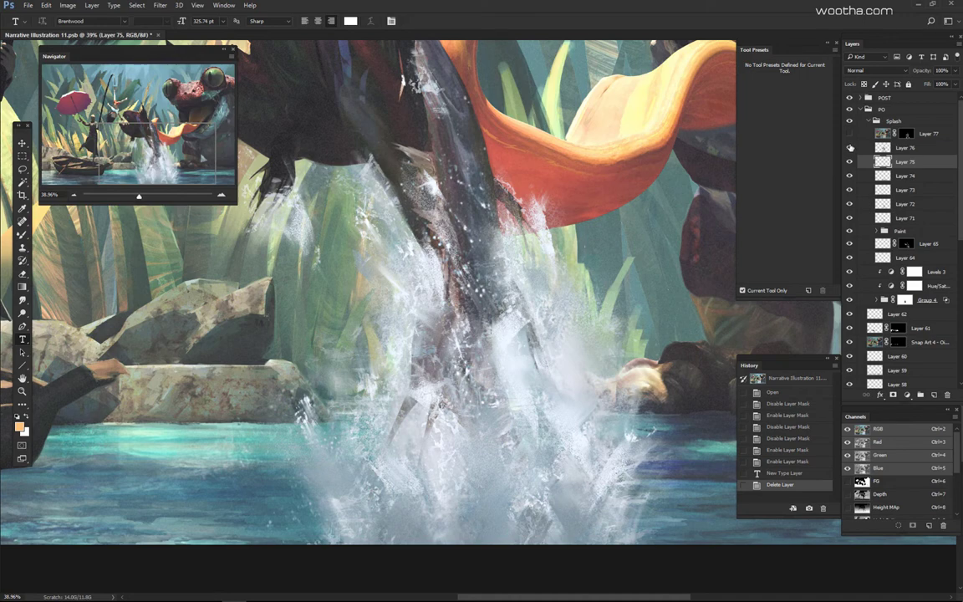
Step: Turn on Layers 76 and 77, and compare the splash with and without Layer 77
{"action": "scroll", "coordinate": [555, 221], "scroll_direction": "down", "scroll_amount": 3}
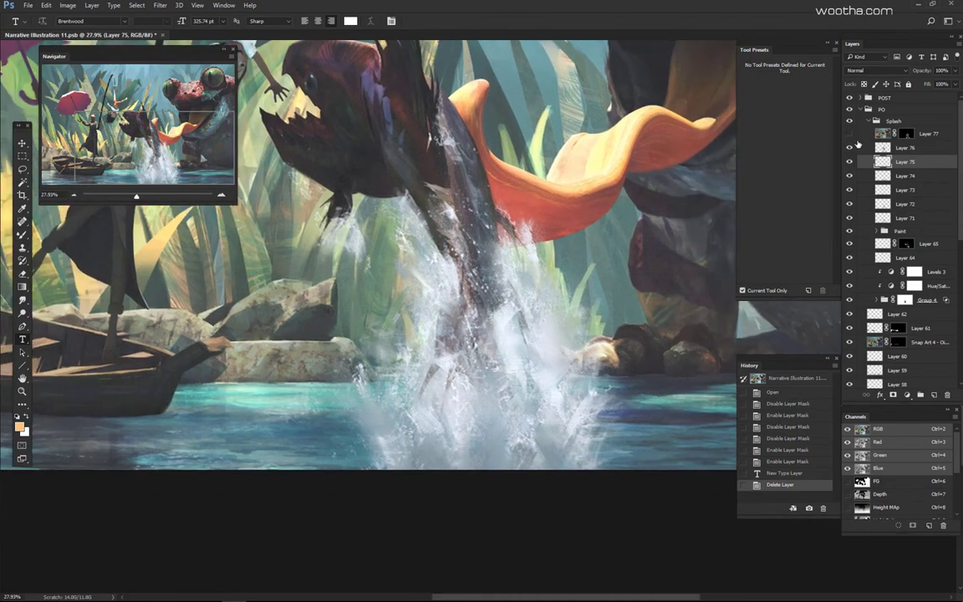
{"action": "left_click", "coordinate": [850, 133]}
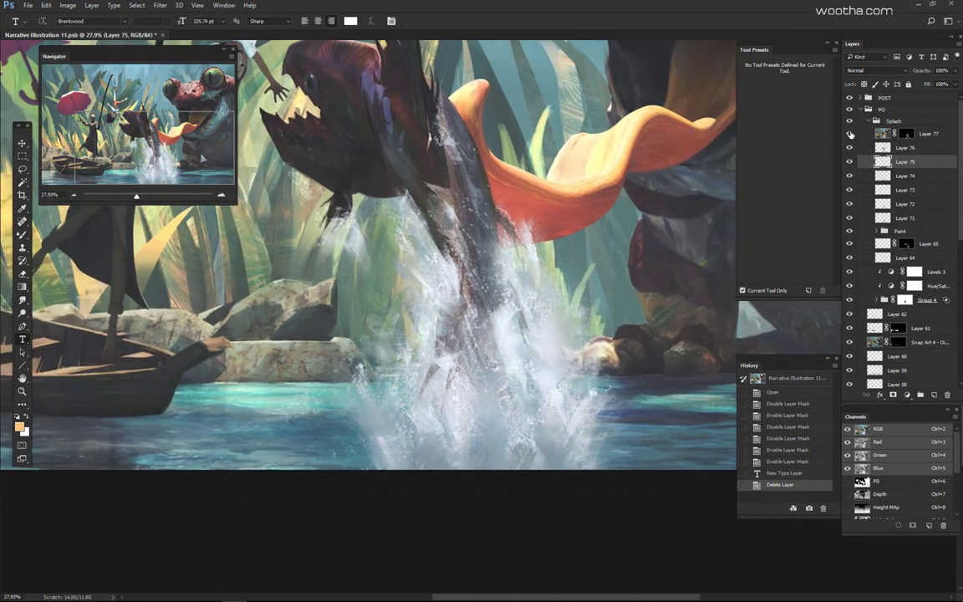
{"action": "left_click", "coordinate": [850, 133]}
{"action": "left_click", "coordinate": [851, 134]}
{"action": "scroll", "coordinate": [670, 230], "scroll_direction": "down", "scroll_amount": 2}
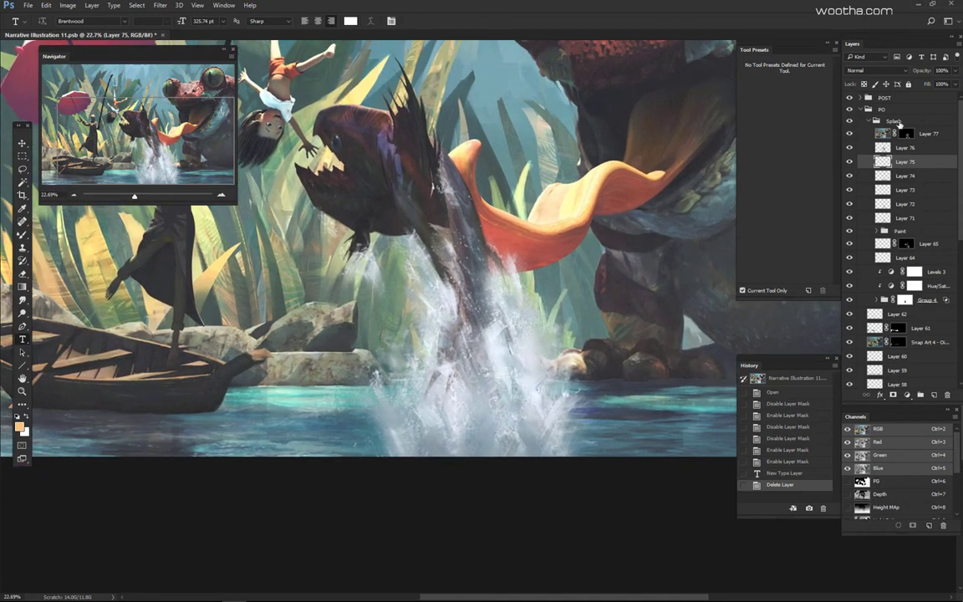
Step: Collapse and select the Splash group, and compare the image with and without it, leaving it visible
{"action": "left_click", "coordinate": [894, 121]}
{"action": "left_click", "coordinate": [870, 121]}
{"action": "left_click", "coordinate": [850, 121]}
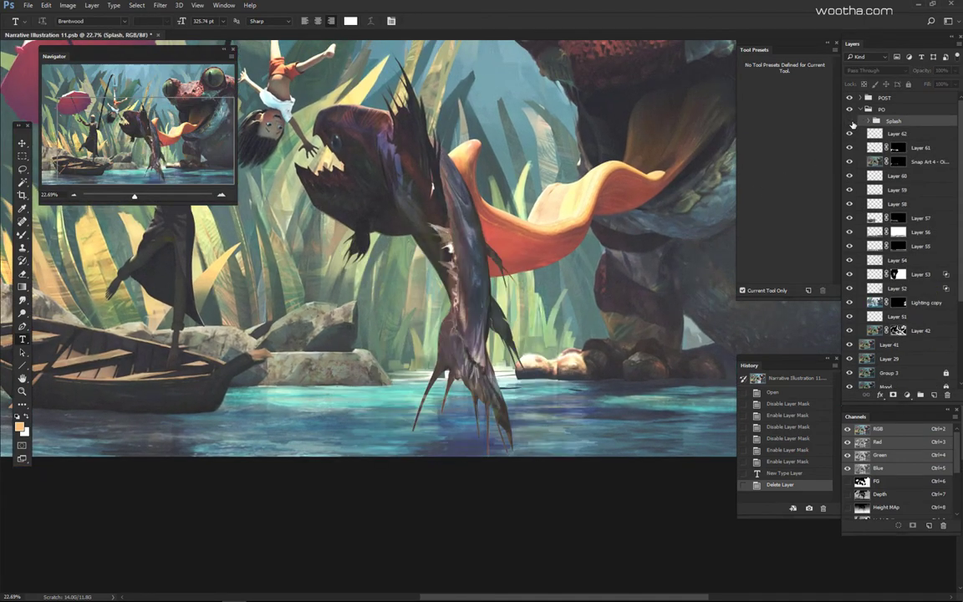
{"action": "left_click", "coordinate": [851, 122]}
{"action": "scroll", "coordinate": [625, 260], "scroll_direction": "down", "scroll_amount": 5}
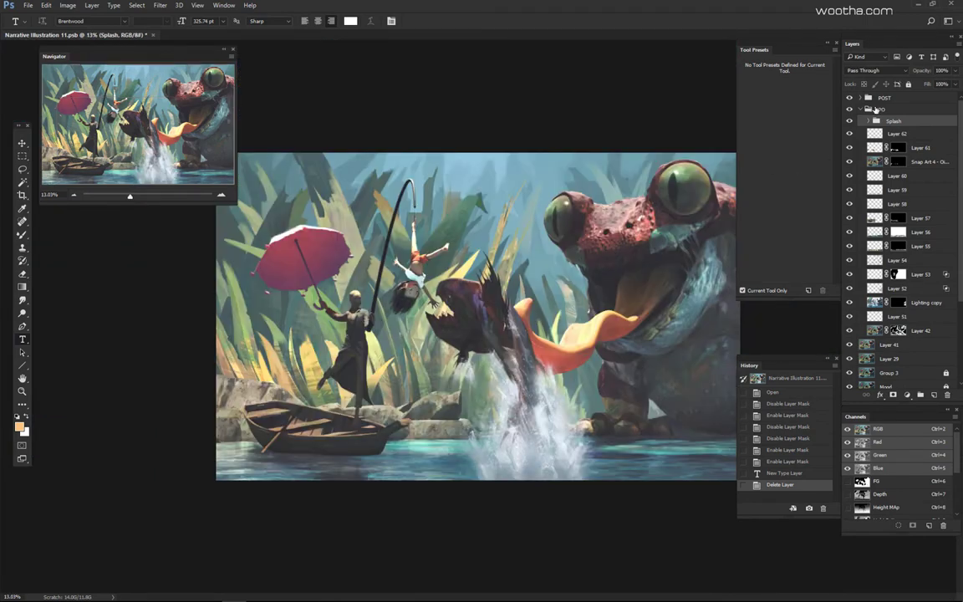
Step: Expand the POST group, select Hue/Saturation 1, and compare the image with and without that adjustment, leaving it visible
{"action": "left_click", "coordinate": [860, 98]}
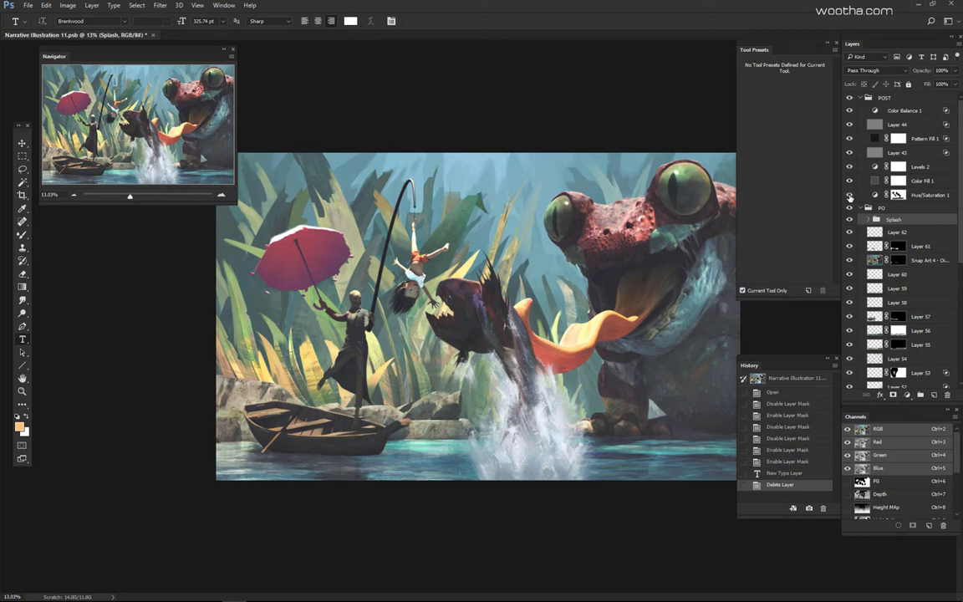
{"action": "left_click", "coordinate": [878, 195]}
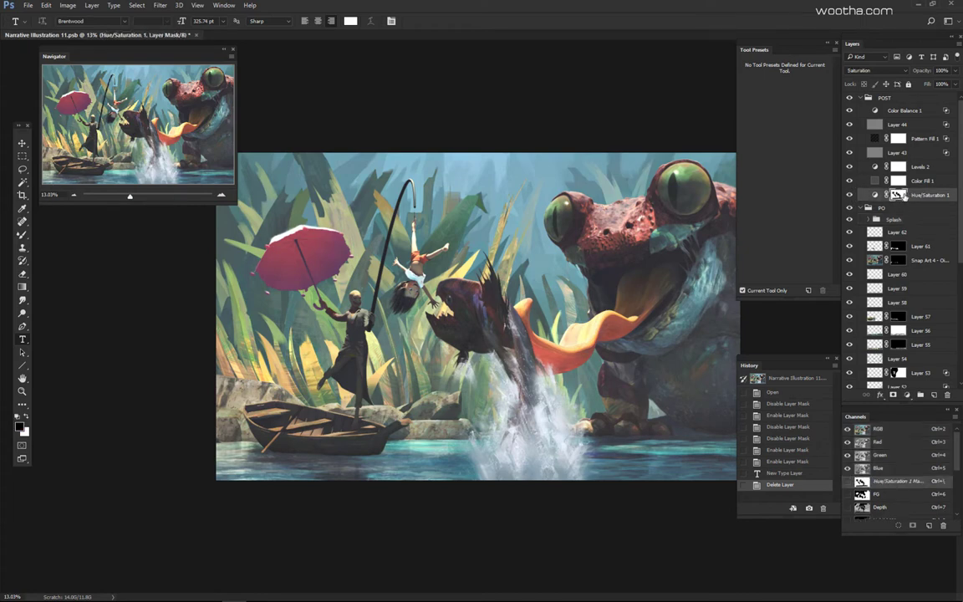
{"action": "left_click", "coordinate": [849, 195]}
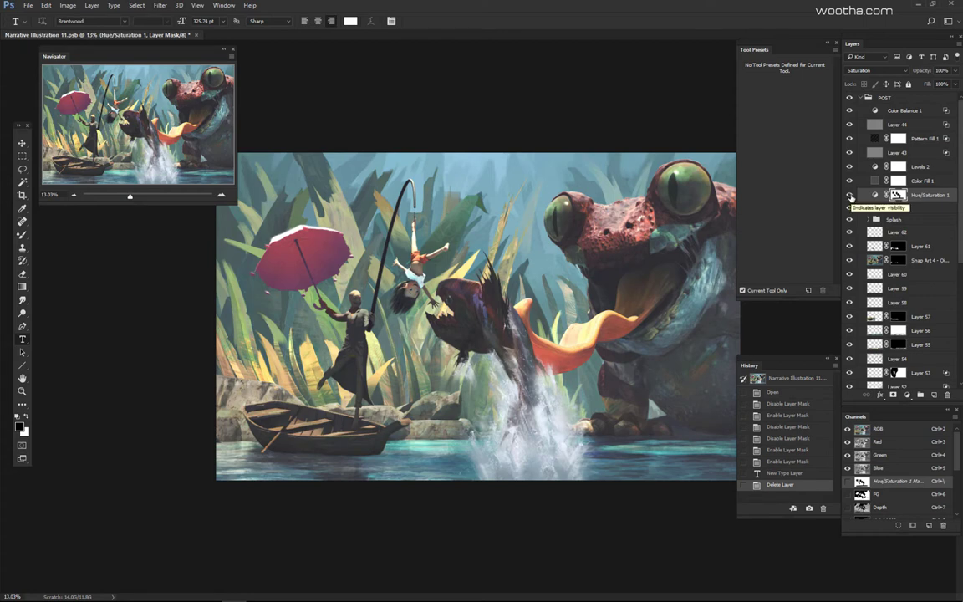
{"action": "left_click", "coordinate": [849, 195]}
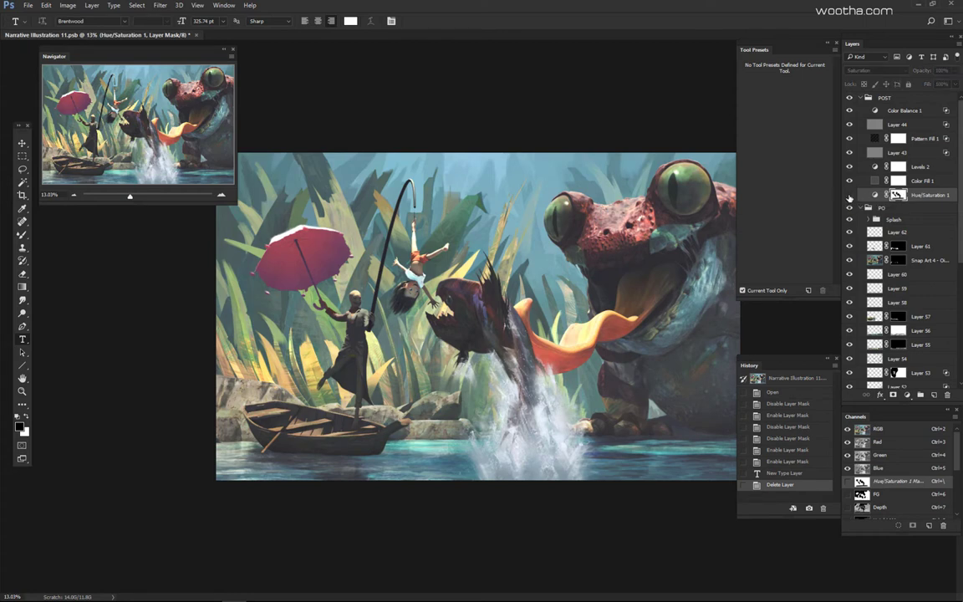
{"action": "left_click", "coordinate": [849, 195]}
Step: Collapse and select the POST group, and compare the image with and without it
{"action": "left_click", "coordinate": [865, 98]}
{"action": "left_click", "coordinate": [850, 99]}
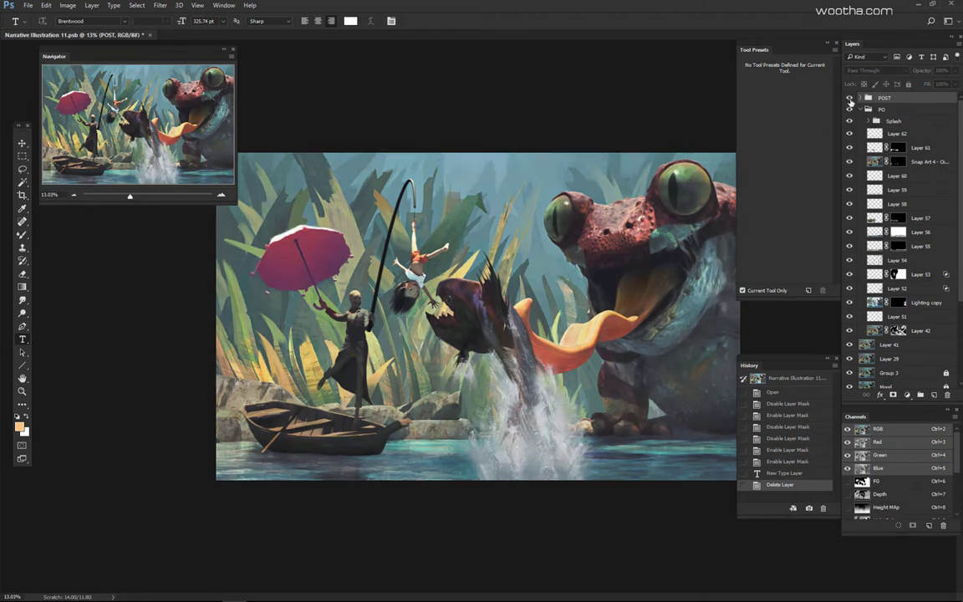
{"action": "left_click", "coordinate": [850, 99]}
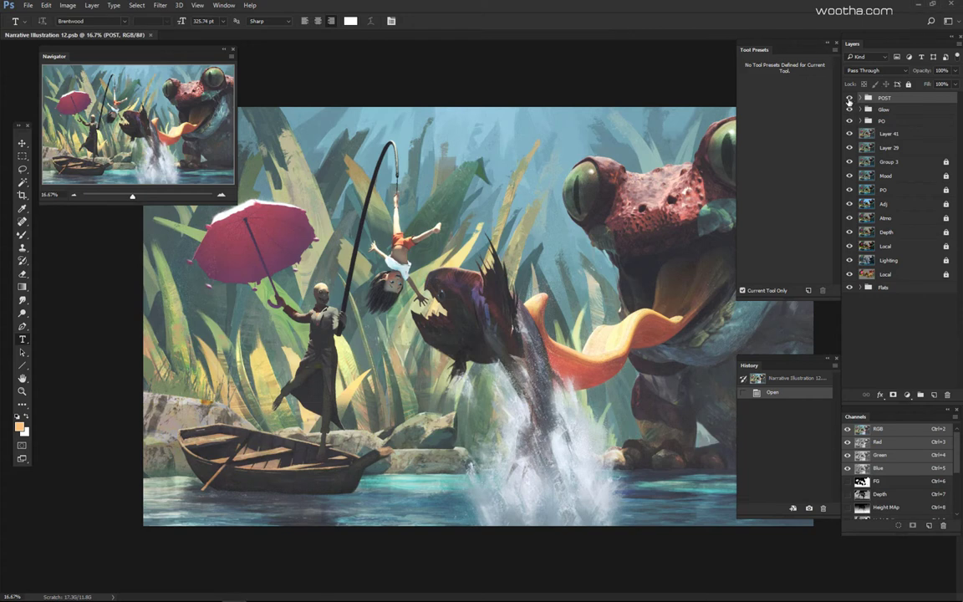
{"action": "left_click", "coordinate": [849, 98]}
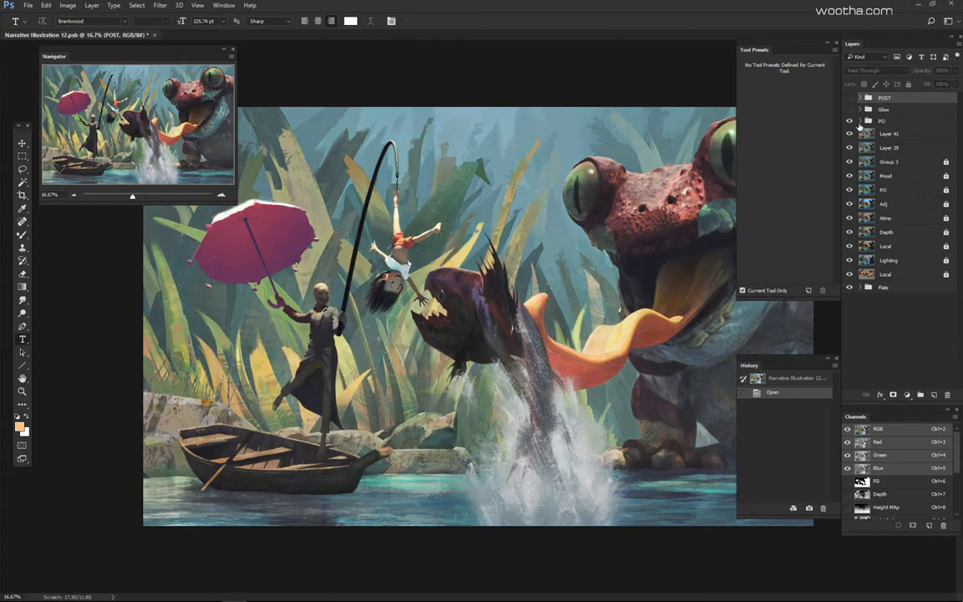
{"action": "left_click", "coordinate": [859, 121]}
{"action": "left_click", "coordinate": [849, 133]}
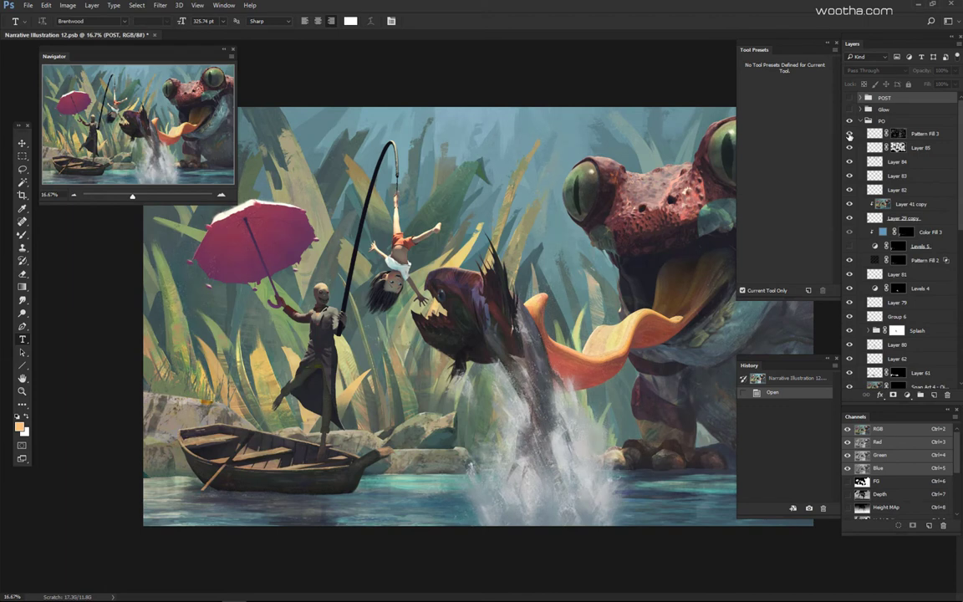
{"action": "left_click", "coordinate": [849, 134]}
{"action": "left_click", "coordinate": [849, 135]}
{"action": "left_click_drag", "start_coordinate": [850, 165], "coordinate": [851, 209]}
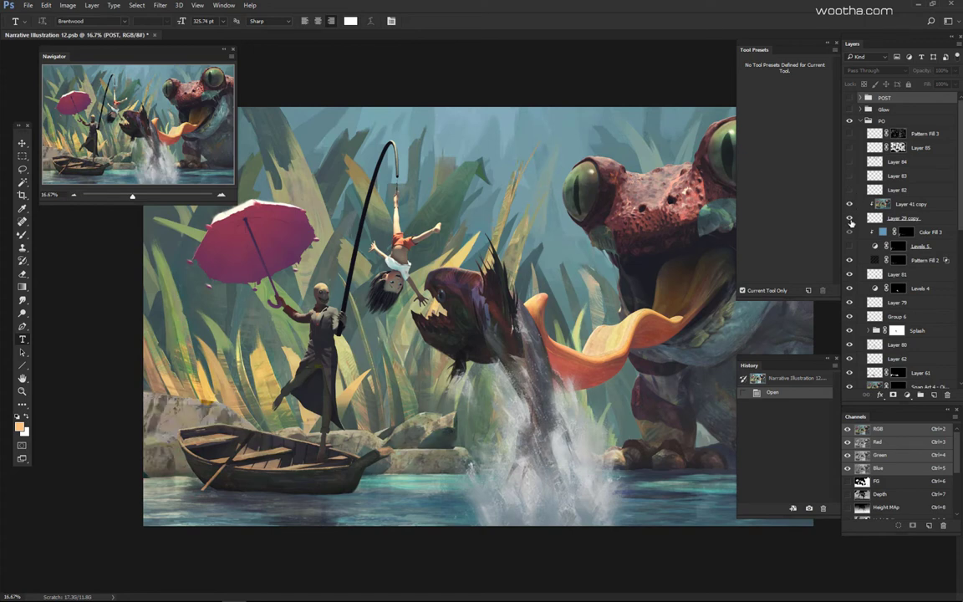
{"action": "left_click_drag", "start_coordinate": [849, 219], "coordinate": [847, 136]}
{"action": "left_click", "coordinate": [762, 380]}
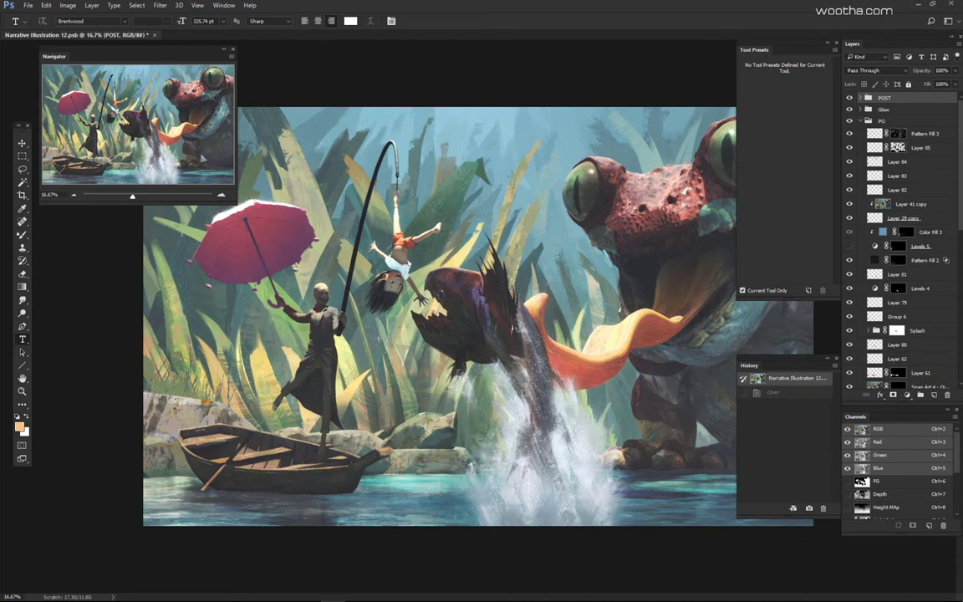
Step: Delete the hidden layers, and hide the POST and Glow groups and the PO layers from Pattern Fill 3 down to Group 6
{"action": "left_click", "coordinate": [958, 47]}
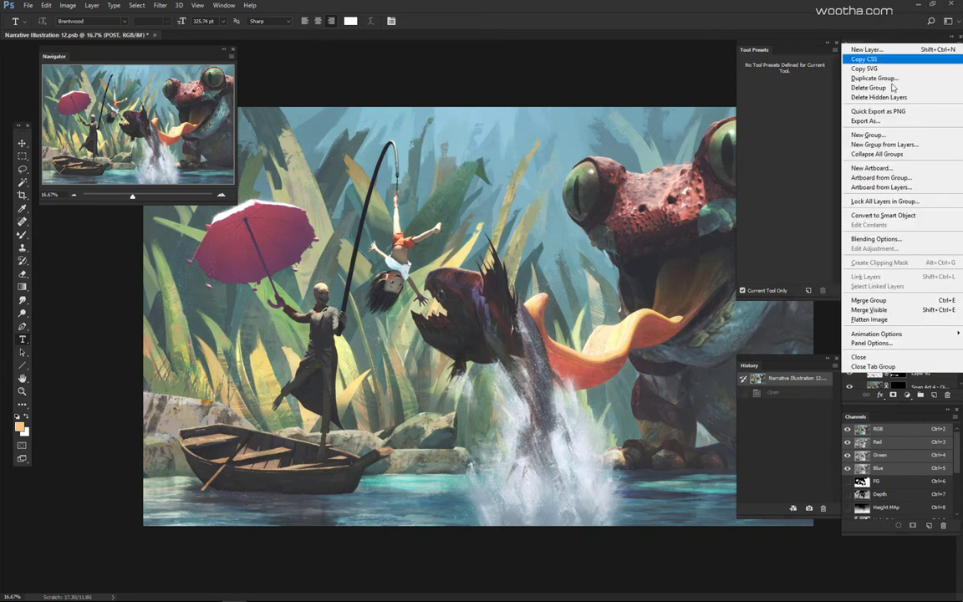
{"action": "left_click", "coordinate": [836, 91]}
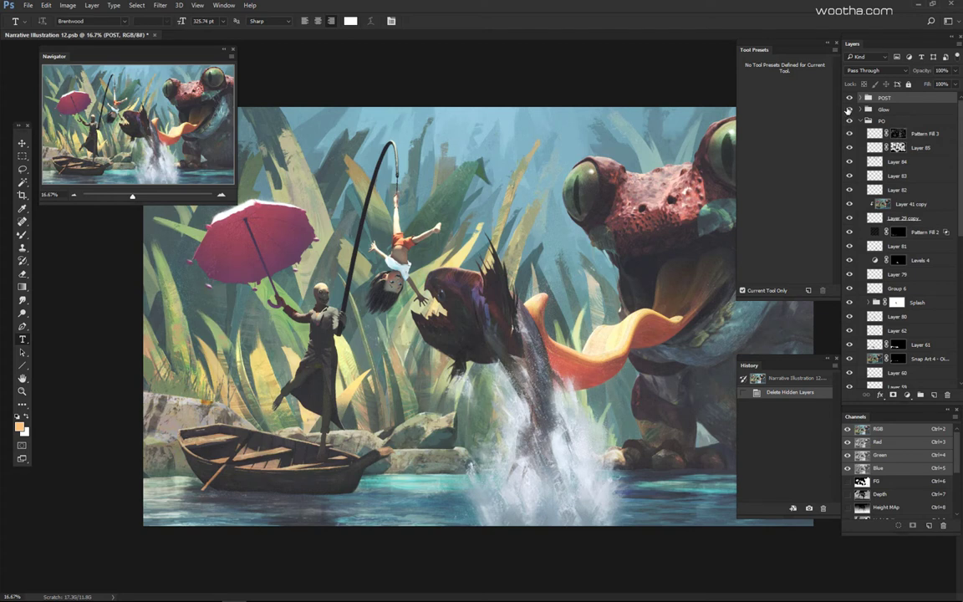
{"action": "left_click_drag", "start_coordinate": [850, 98], "coordinate": [849, 240]}
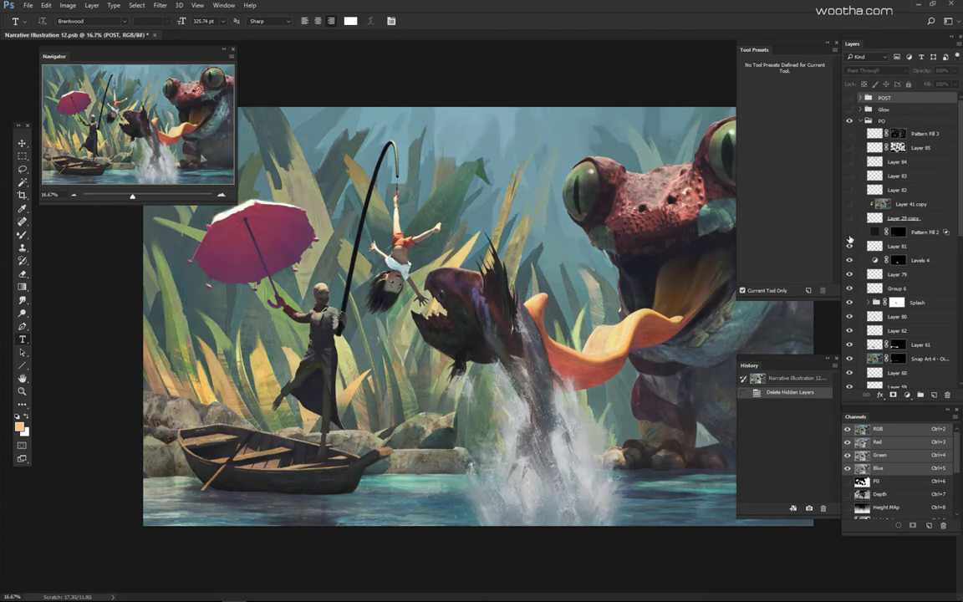
{"action": "left_click", "coordinate": [849, 233]}
{"action": "left_click", "coordinate": [849, 233]}
{"action": "left_click_drag", "start_coordinate": [850, 248], "coordinate": [851, 291]}
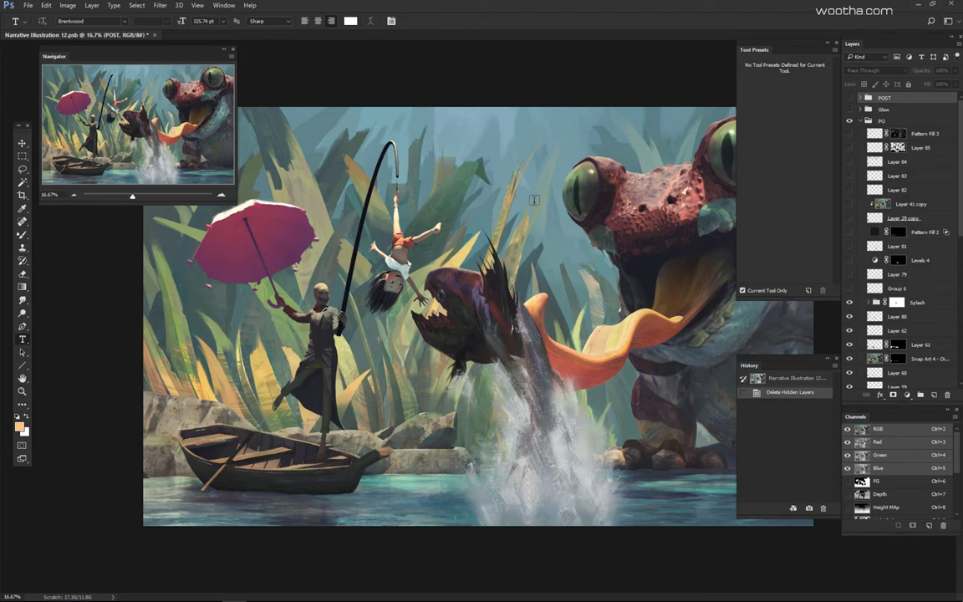
Step: Compare the image with and without Group 6, and hide all panels except Layers
{"action": "left_click", "coordinate": [850, 289]}
{"action": "left_click", "coordinate": [851, 289]}
{"action": "left_click", "coordinate": [850, 289]}
{"action": "left_click", "coordinate": [850, 290]}
{"action": "key", "text": "Tab"}
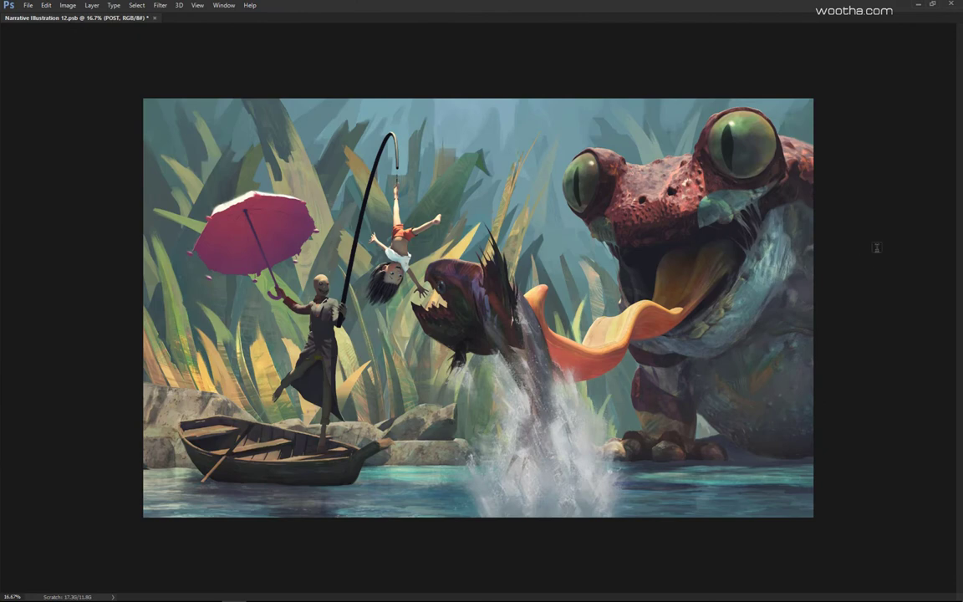
{"action": "key", "text": "F7"}
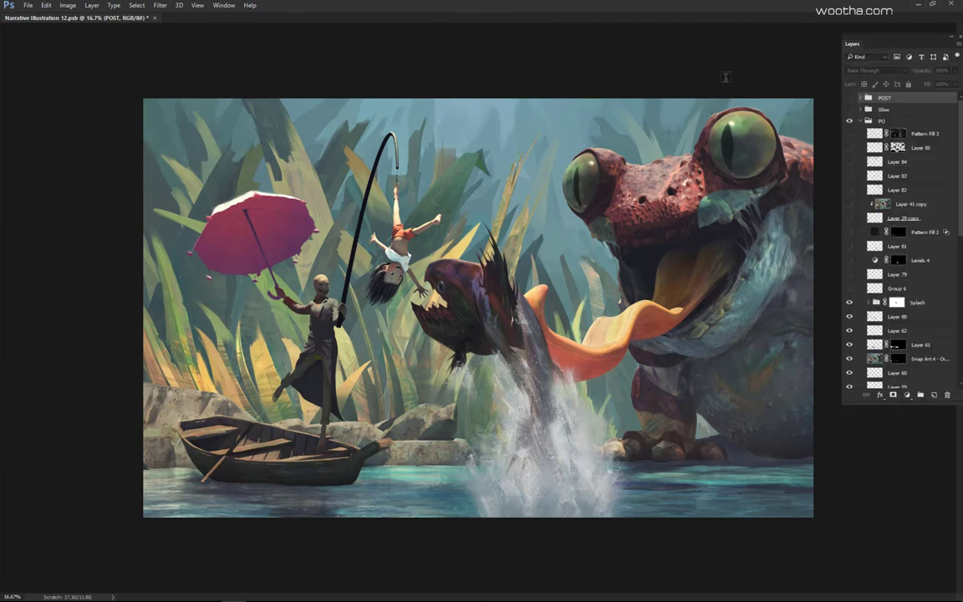
Step: Compare the rocks around the boat with and without Group 6, leaving Group 6 and Layer 79 visible
{"action": "left_click", "coordinate": [851, 288]}
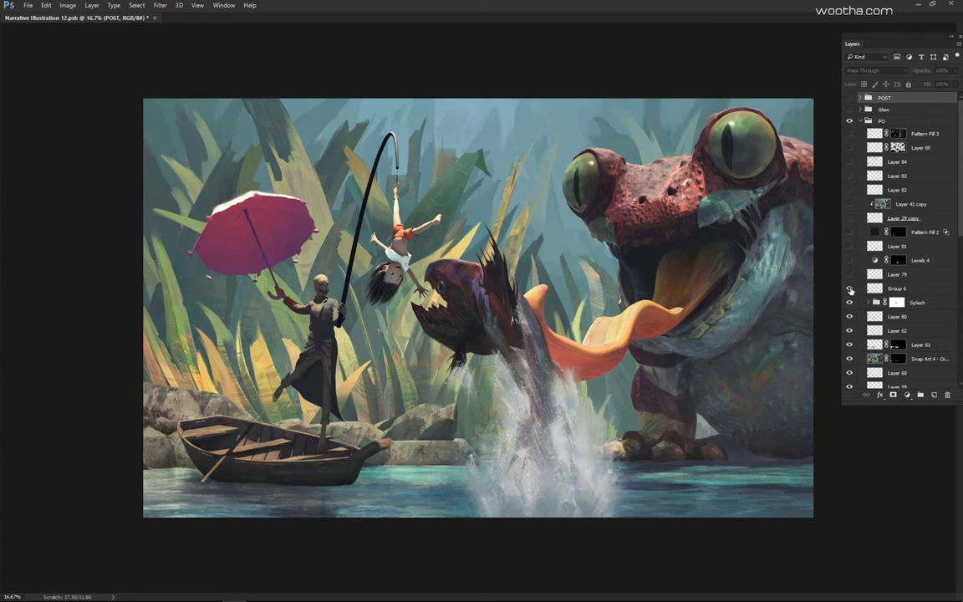
{"action": "left_click", "coordinate": [851, 288]}
{"action": "left_click", "coordinate": [850, 288]}
{"action": "left_click", "coordinate": [850, 289]}
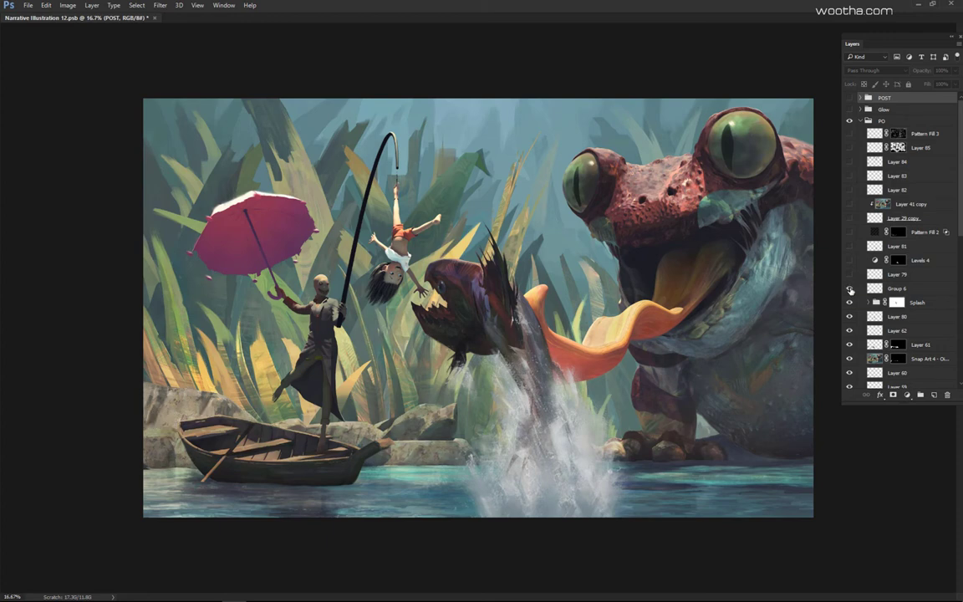
{"action": "left_click", "coordinate": [850, 288]}
{"action": "left_click", "coordinate": [850, 288]}
{"action": "left_click", "coordinate": [850, 288]}
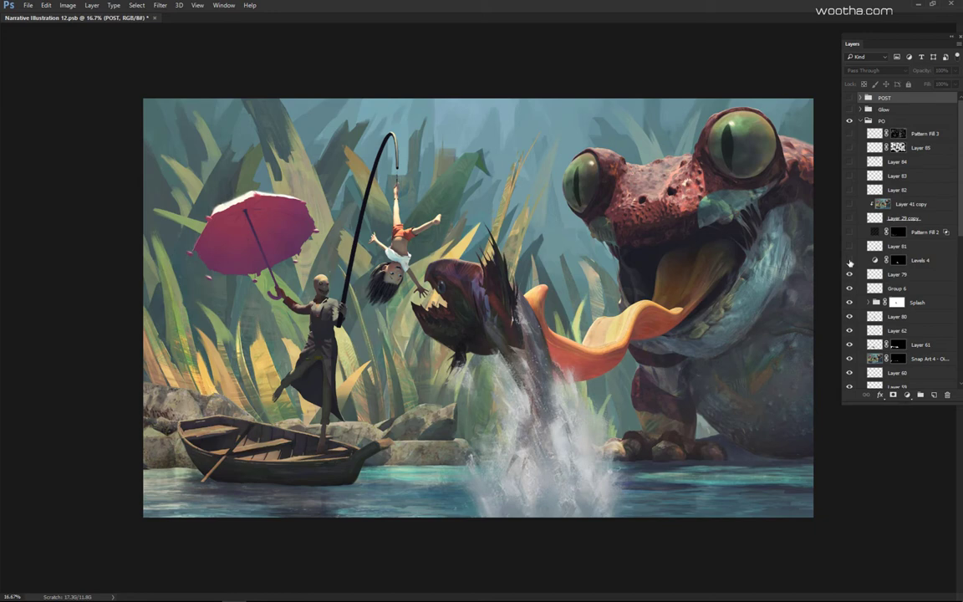
Step: Turn on and select Levels 4, turn on Layer 81, and compare the image with and without each
{"action": "left_click", "coordinate": [849, 261]}
{"action": "left_click", "coordinate": [851, 262]}
{"action": "left_click", "coordinate": [851, 262]}
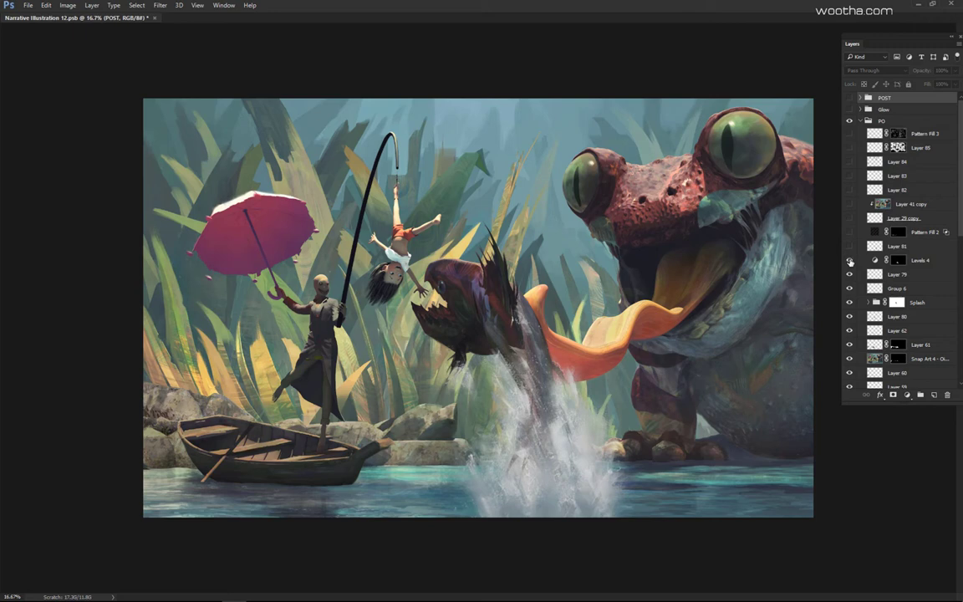
{"action": "left_click", "coordinate": [915, 261]}
{"action": "left_click", "coordinate": [848, 248]}
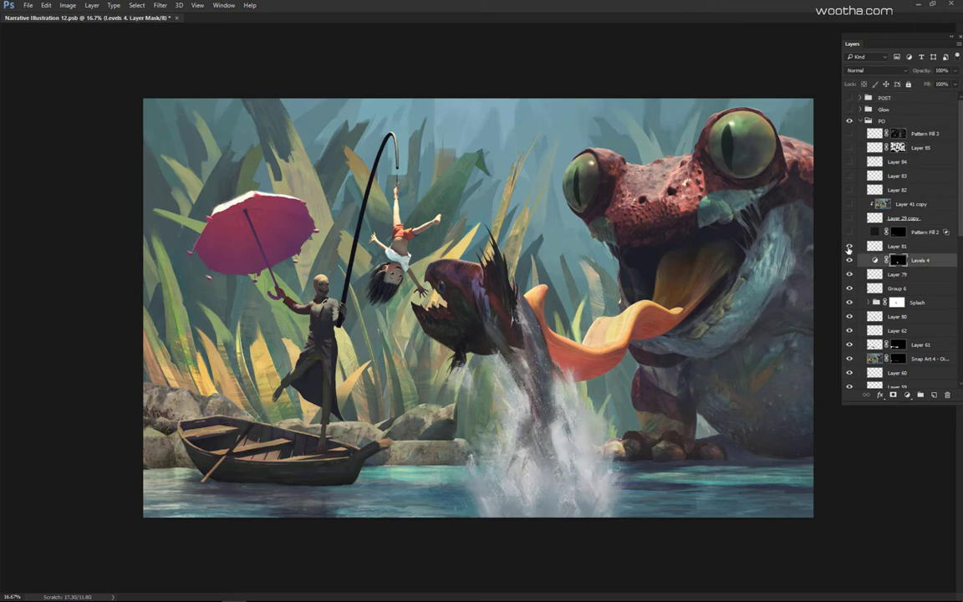
{"action": "left_click", "coordinate": [850, 247]}
{"action": "left_click", "coordinate": [849, 248]}
Step: Show the Navigator, shrink it and place it beside the canvas, and select Pattern Fill 2
{"action": "key", "text": "F8"}
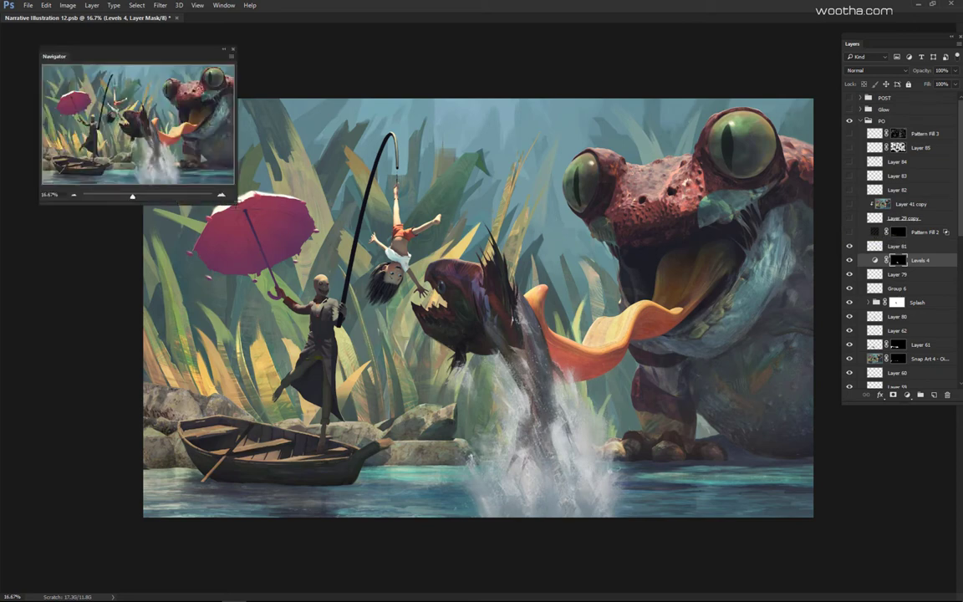
{"action": "left_click_drag", "start_coordinate": [234, 201], "coordinate": [142, 147]}
{"action": "left_click_drag", "start_coordinate": [51, 60], "coordinate": [34, 82]}
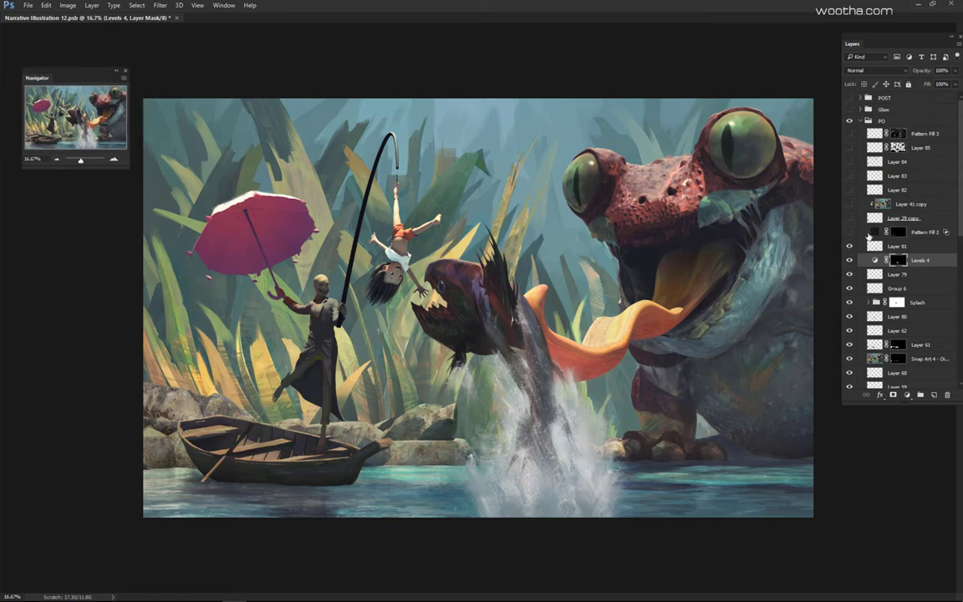
{"action": "key", "text": "shift+alt+h"}
{"action": "left_click", "coordinate": [891, 233]}
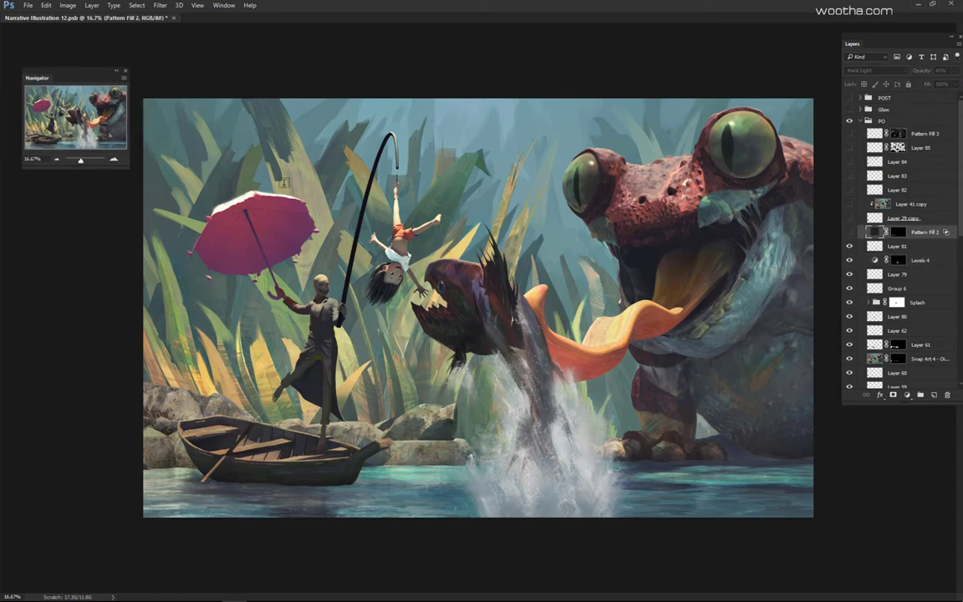
{"action": "left_click_drag", "start_coordinate": [130, 167], "coordinate": [131, 168]}
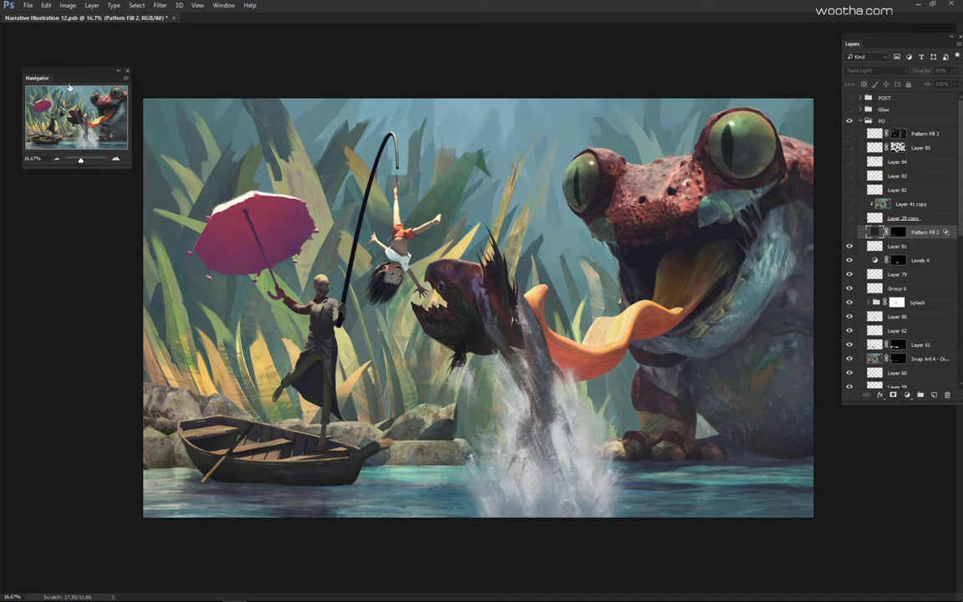
{"action": "left_click_drag", "start_coordinate": [37, 80], "coordinate": [81, 87]}
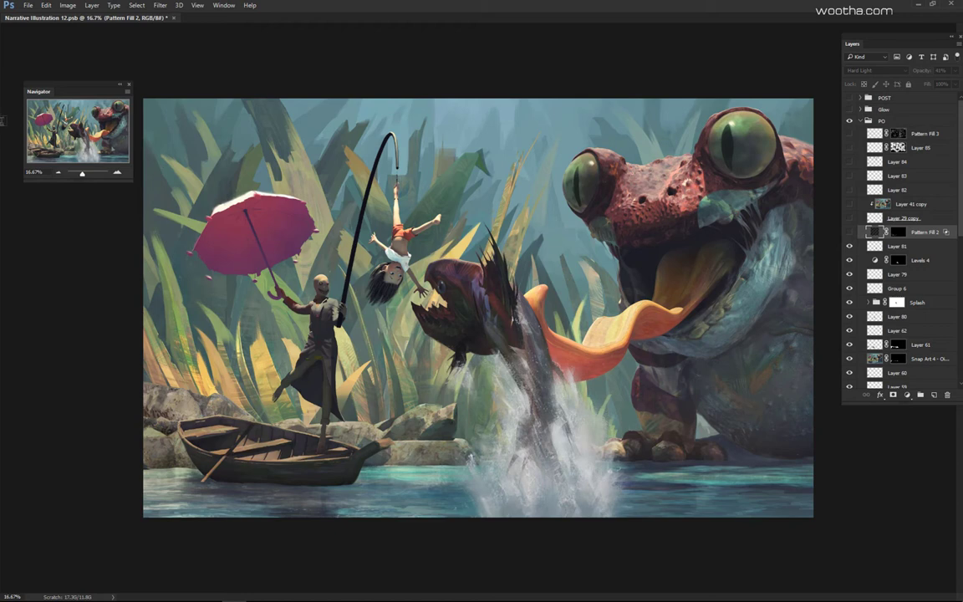
{"action": "left_click_drag", "start_coordinate": [57, 83], "coordinate": [57, 83]}
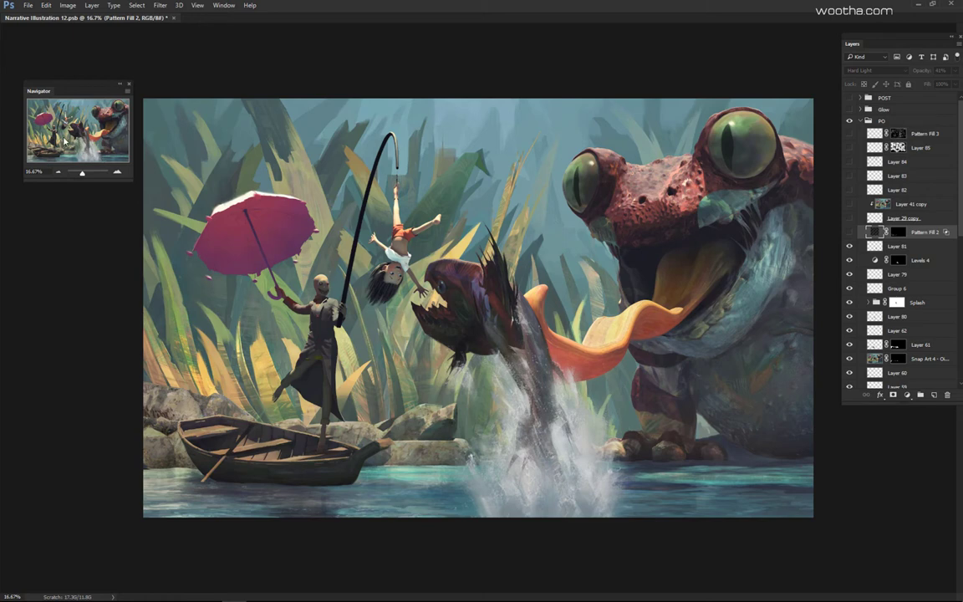
Step: Turn on Pattern Fill 2, Layer 29 copy and Layer 41 copy, and compare the image with and without Layer 29 copy
{"action": "left_click", "coordinate": [850, 233]}
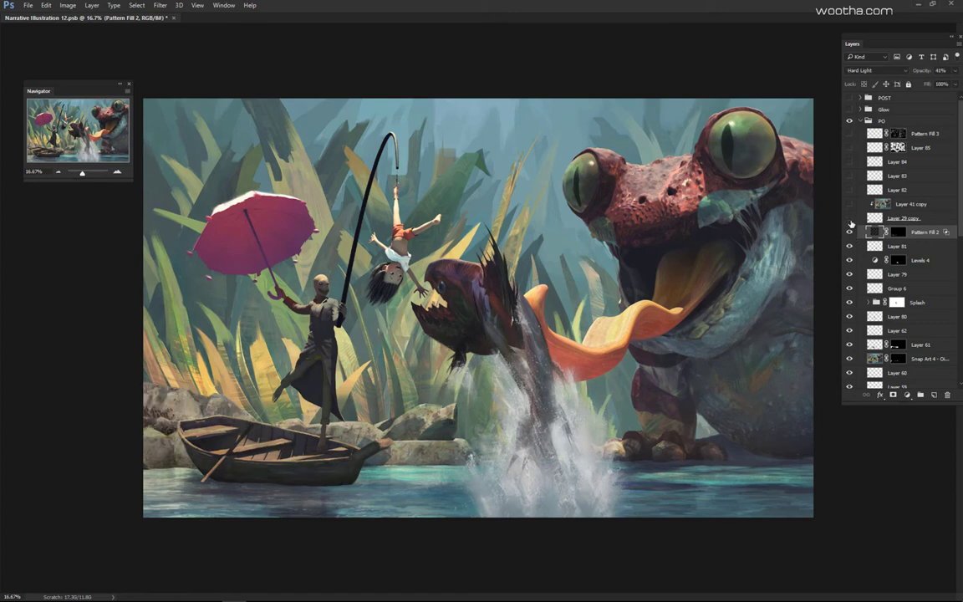
{"action": "left_click", "coordinate": [850, 218]}
{"action": "left_click", "coordinate": [850, 204]}
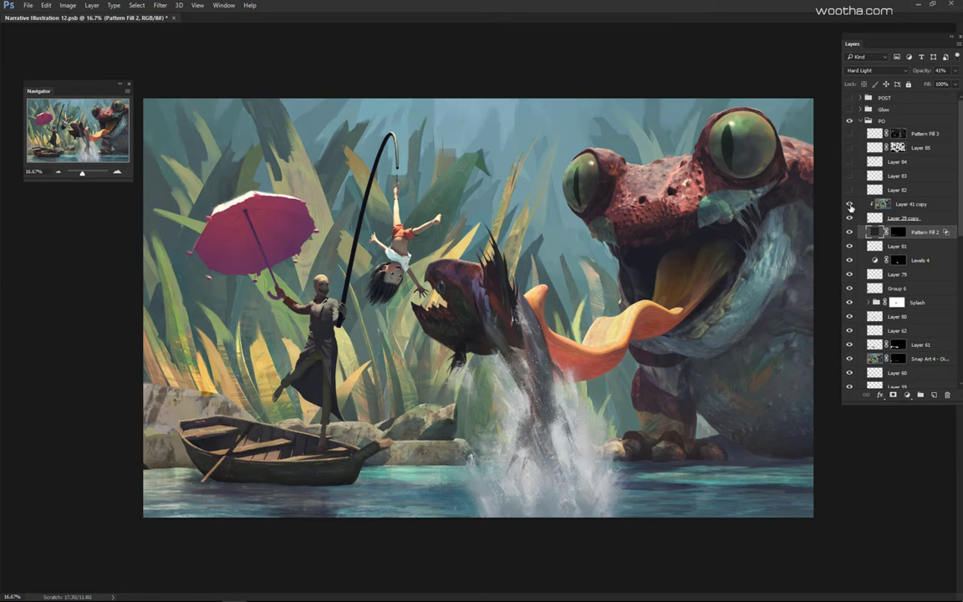
{"action": "left_click", "coordinate": [850, 219]}
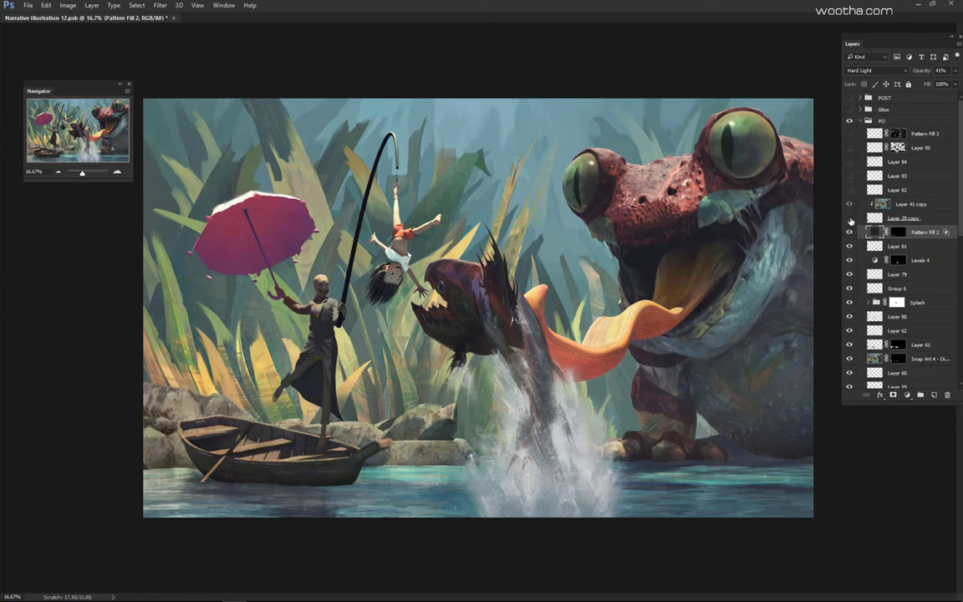
{"action": "left_click", "coordinate": [851, 219]}
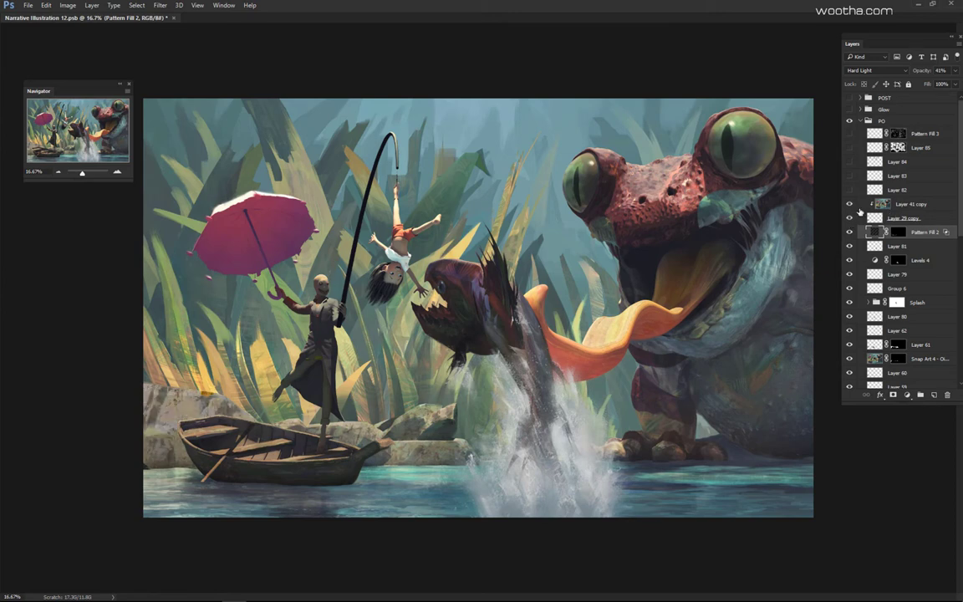
Step: Select Layer 29 copy, and turn on Layers 82, 83 and 84
{"action": "key", "text": "alt+bracketright"}
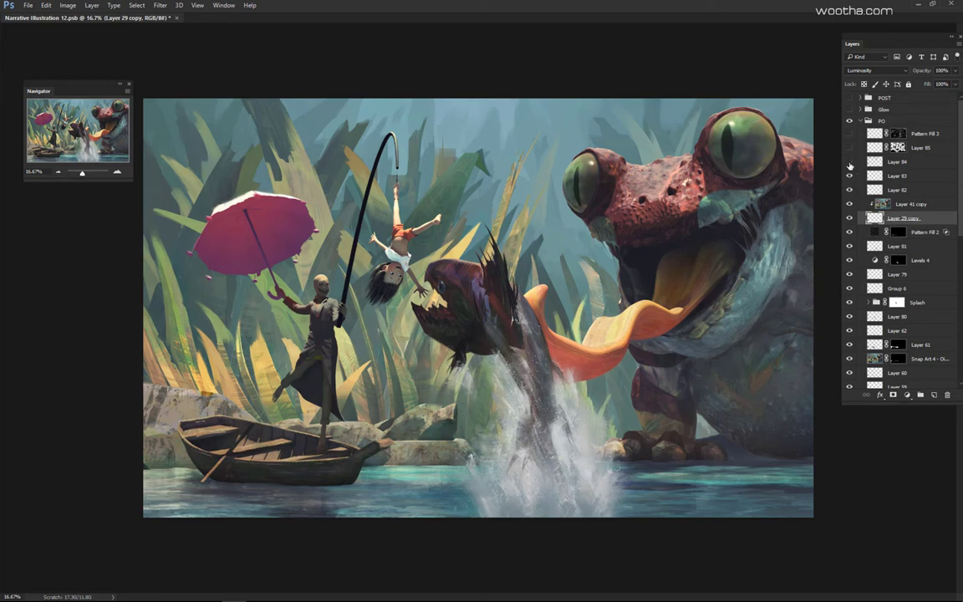
{"action": "left_click", "coordinate": [849, 163]}
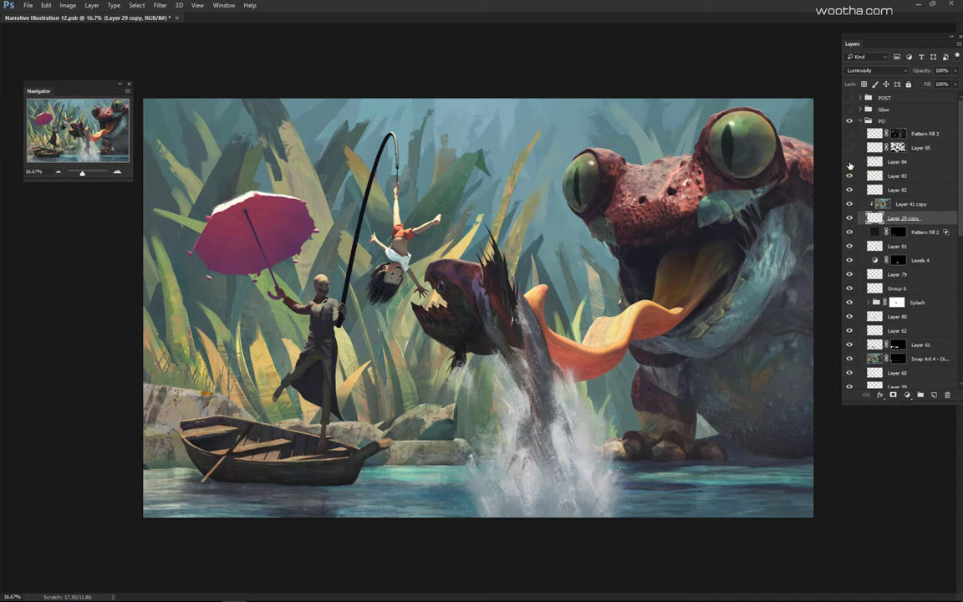
Step: Toggle Layer 84 and Layer 85 in the PO group to compare them, leaving them and Pattern Fill 3 visible
{"action": "left_click", "coordinate": [849, 163]}
{"action": "left_click", "coordinate": [849, 163]}
{"action": "left_click", "coordinate": [849, 163]}
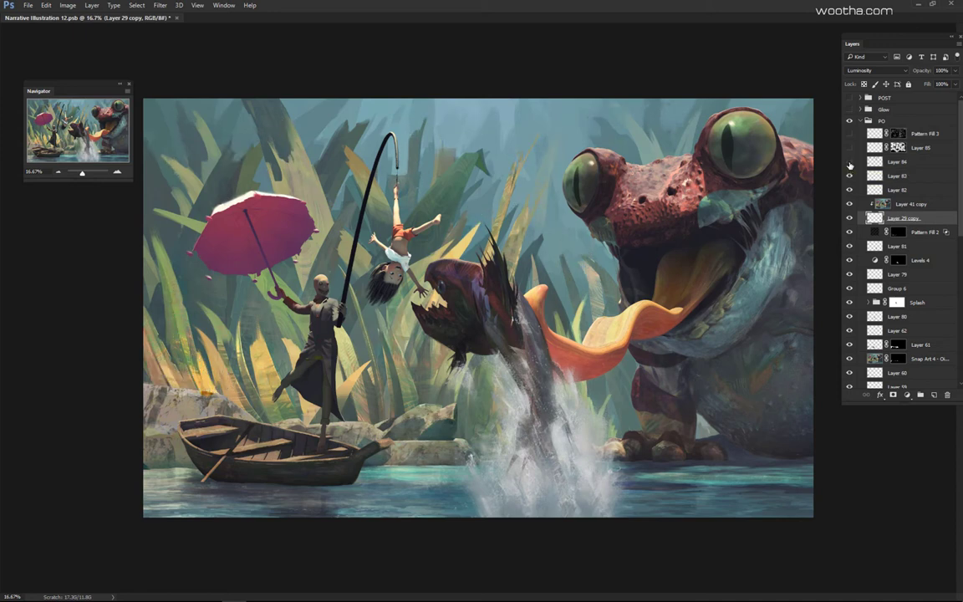
{"action": "left_click", "coordinate": [849, 163]}
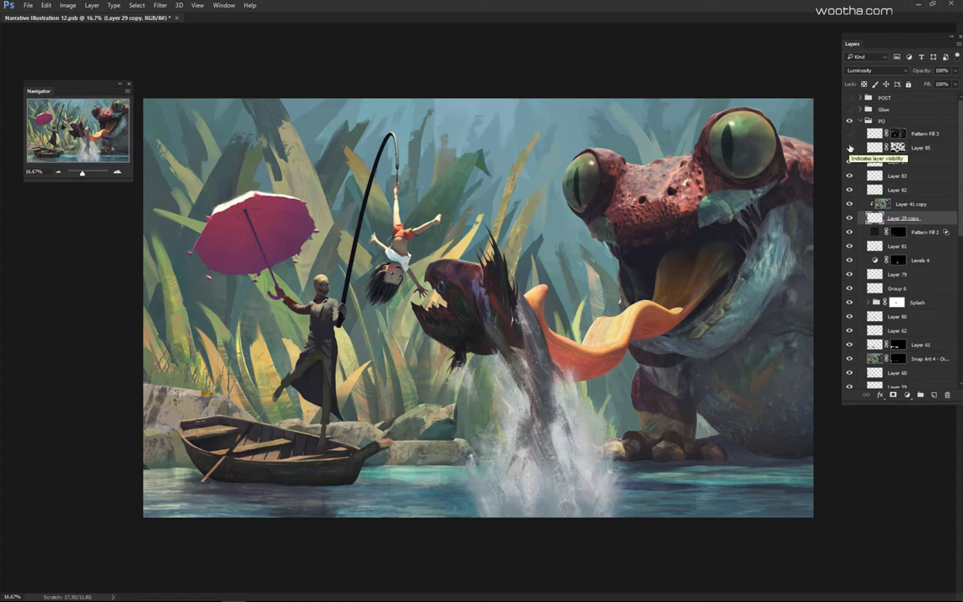
{"action": "left_click", "coordinate": [849, 147]}
{"action": "left_click", "coordinate": [923, 154]}
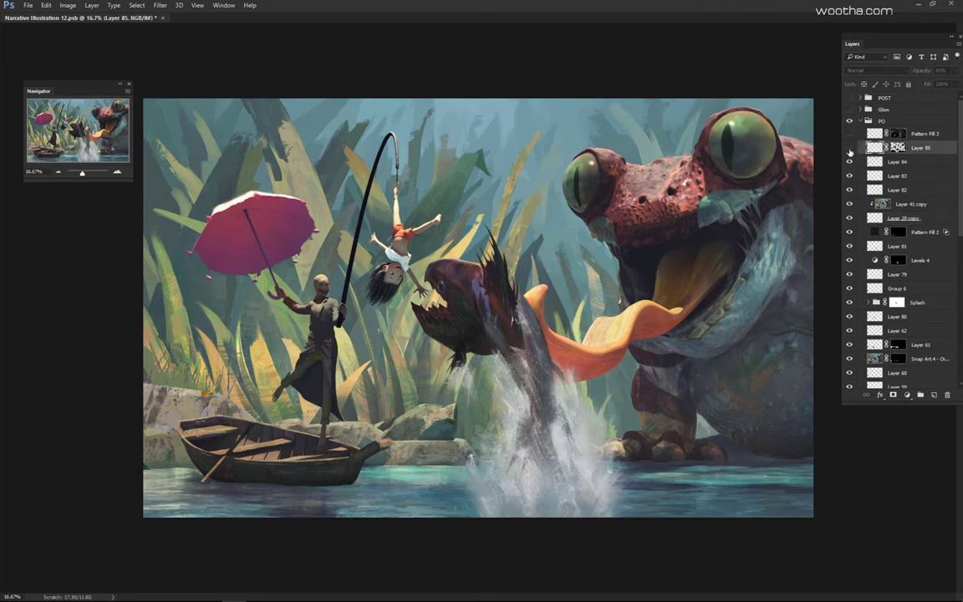
{"action": "left_click", "coordinate": [850, 148]}
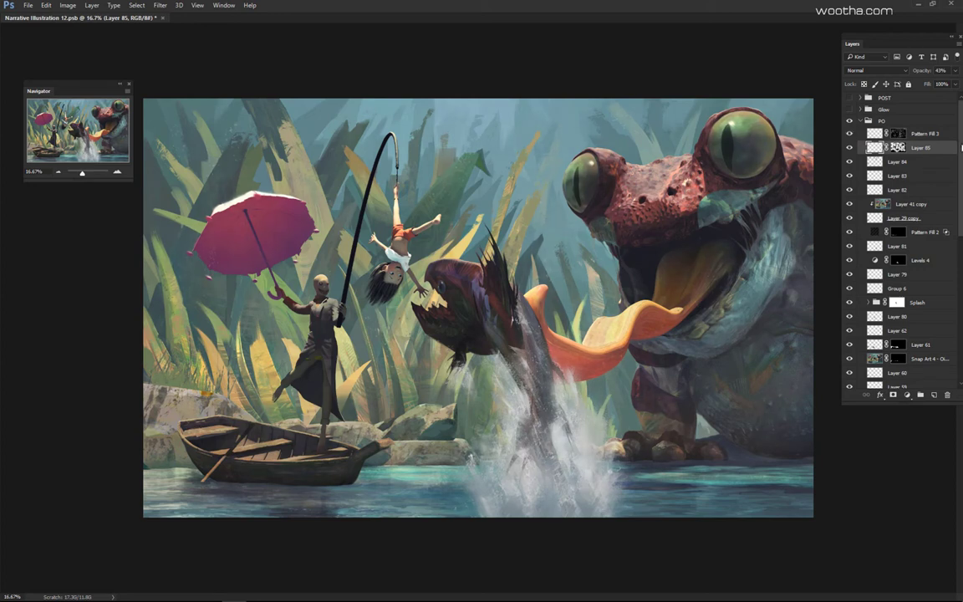
Step: Expand the Glow group and turn on the Glow and POST groups, toggling them to compare their effect on the painting
{"action": "left_click", "coordinate": [861, 110]}
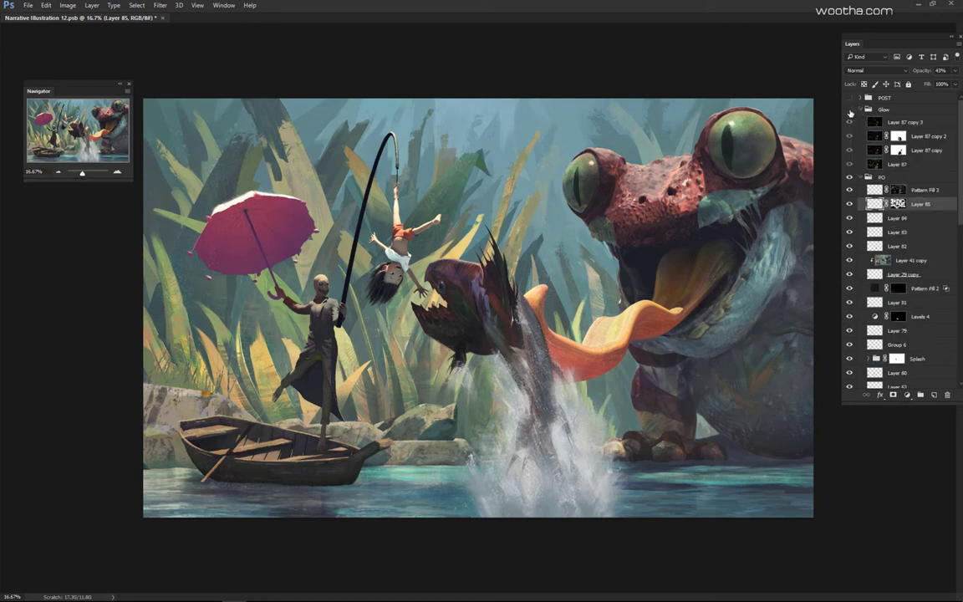
{"action": "left_click", "coordinate": [849, 110]}
{"action": "left_click", "coordinate": [849, 98]}
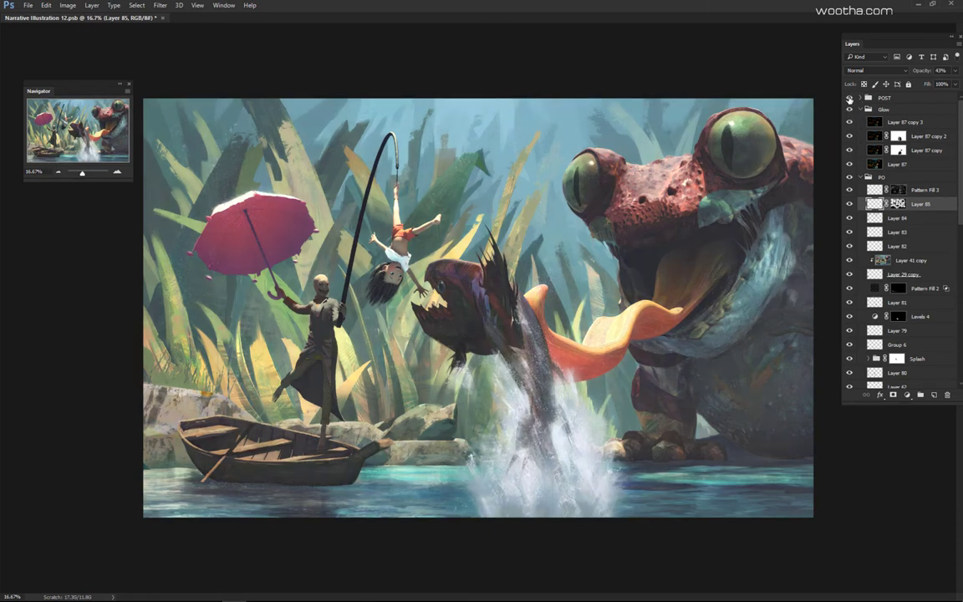
{"action": "left_click", "coordinate": [850, 98]}
{"action": "left_click", "coordinate": [849, 99]}
{"action": "left_click", "coordinate": [850, 110]}
{"action": "left_click", "coordinate": [849, 110]}
{"action": "left_click", "coordinate": [849, 110]}
{"action": "left_click", "coordinate": [850, 109]}
Step: Toggle the four layers inside the Glow group to compare the glow, leaving only Layer 87 shown and selected
{"action": "left_click_drag", "start_coordinate": [850, 123], "coordinate": [849, 152]}
{"action": "left_click", "coordinate": [850, 166]}
{"action": "left_click_drag", "start_coordinate": [849, 153], "coordinate": [850, 124]}
{"action": "left_click_drag", "start_coordinate": [851, 122], "coordinate": [850, 167]}
{"action": "left_click", "coordinate": [926, 165]}
{"action": "left_click", "coordinate": [925, 153]}
{"action": "left_click", "coordinate": [918, 167]}
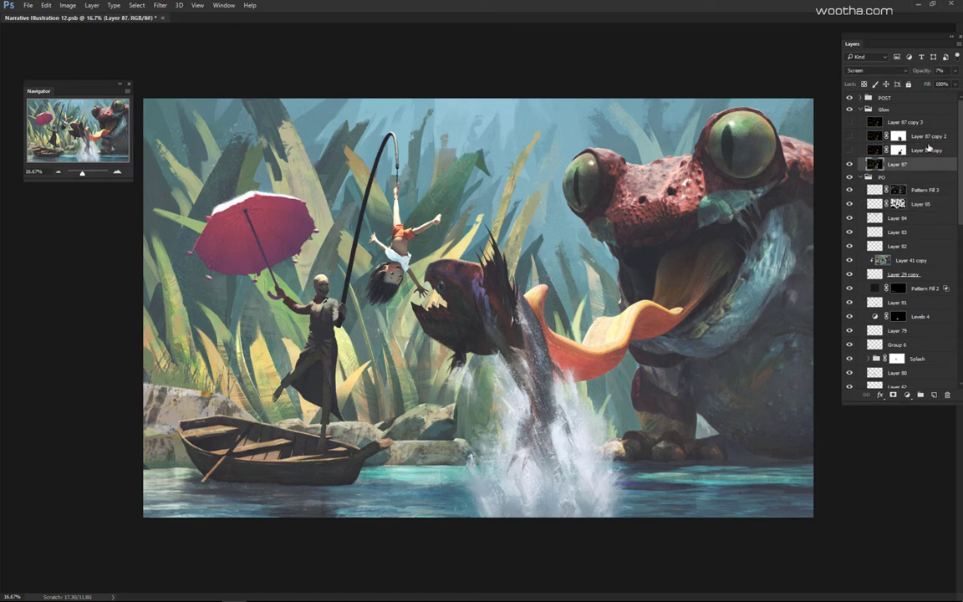
Step: Show Layer 87 copy, copy 2 and copy 3 one after another, checking each one's settings and the Glow group's
{"action": "left_click", "coordinate": [930, 152]}
{"action": "left_click", "coordinate": [849, 150]}
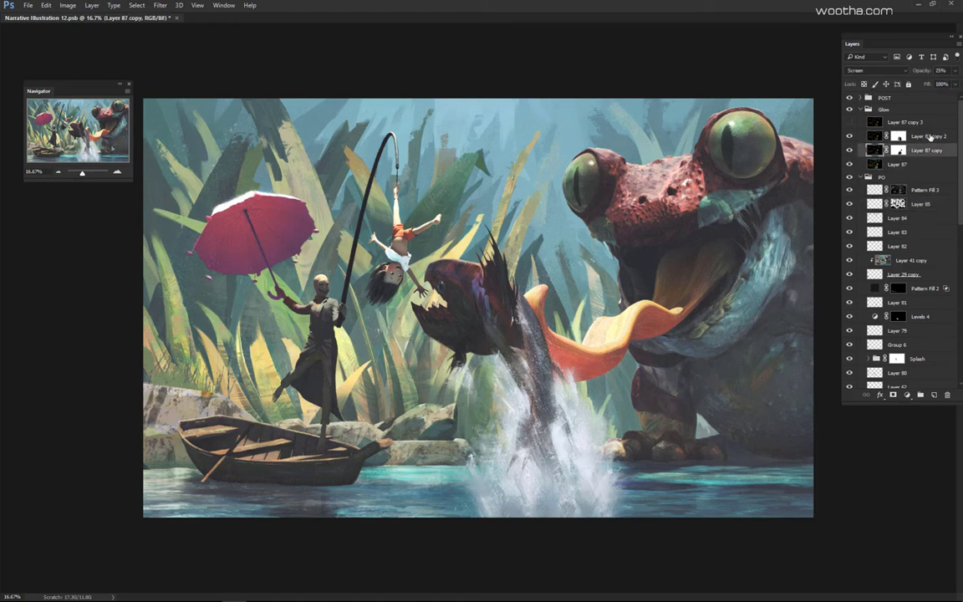
{"action": "left_click", "coordinate": [907, 123]}
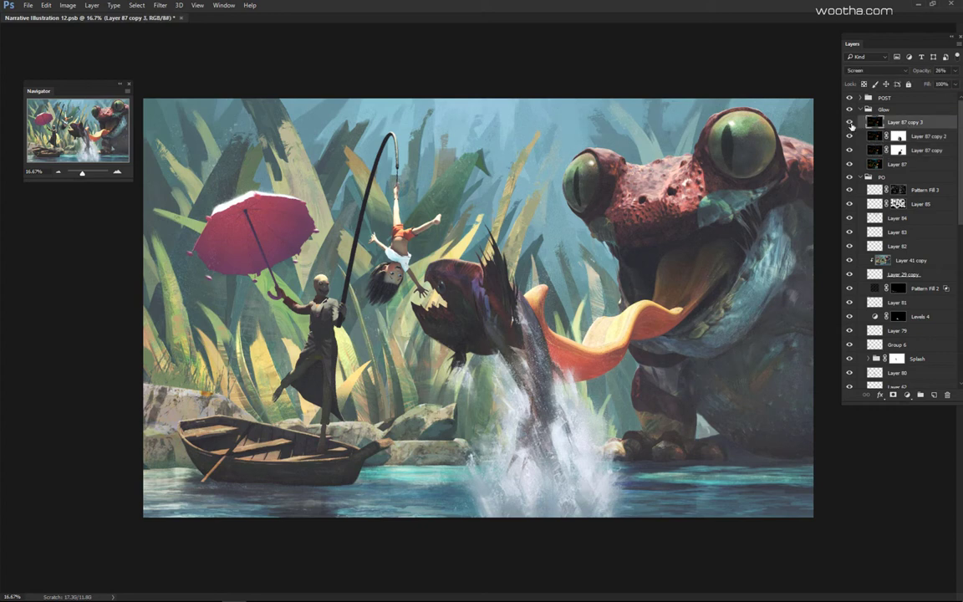
{"action": "left_click", "coordinate": [884, 110]}
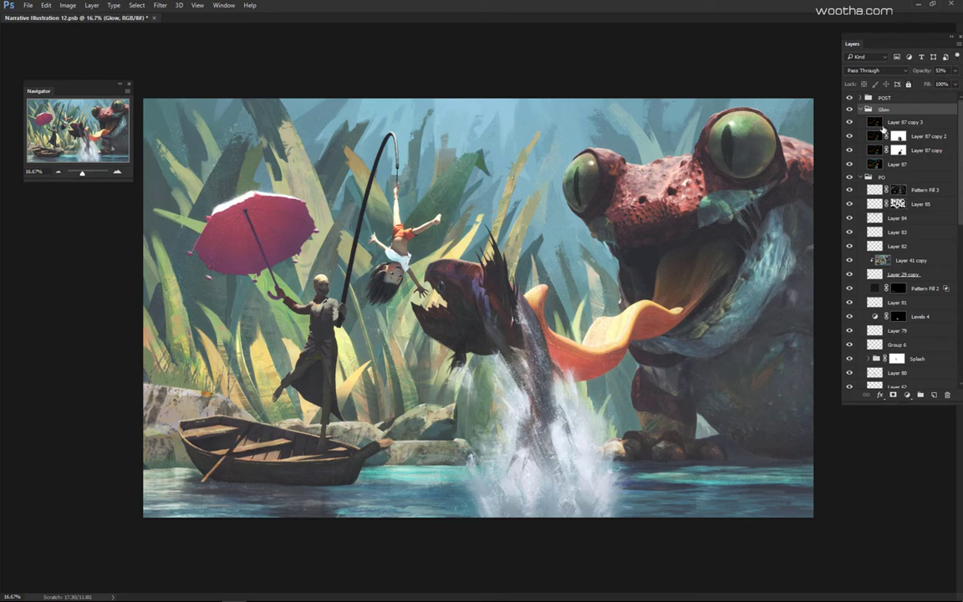
Step: Hide the four glow layers and the POST group, and paste a merged copy of the whole image as a new layer below Layer 87
{"action": "left_click_drag", "start_coordinate": [851, 122], "coordinate": [849, 165]}
{"action": "left_click", "coordinate": [849, 99]}
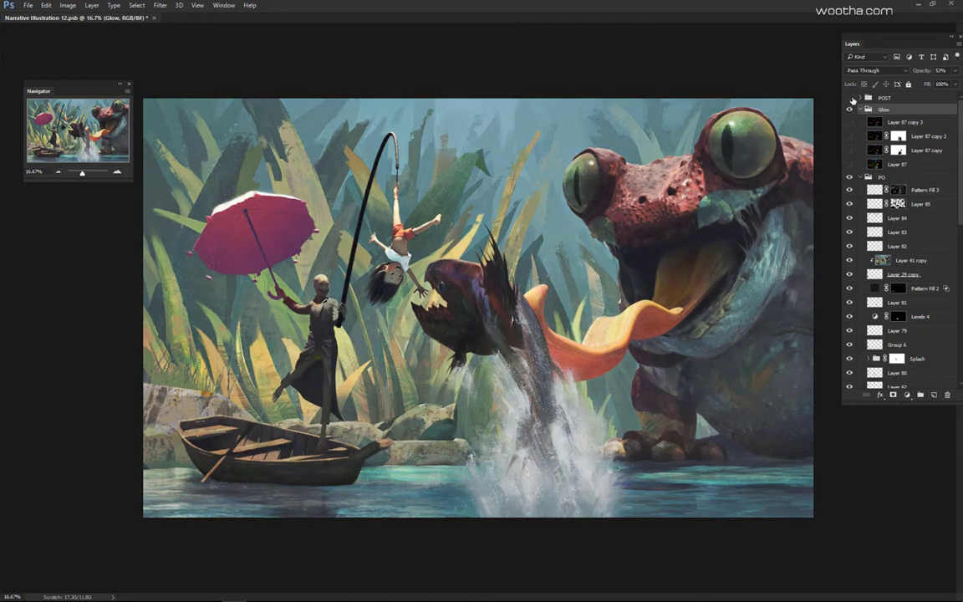
{"action": "key", "text": "ctrl+a"}
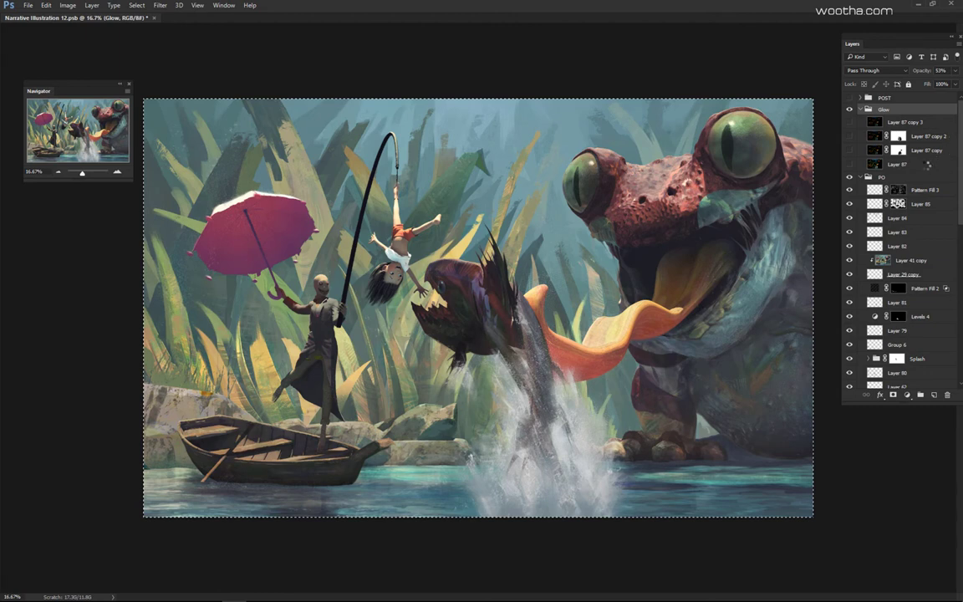
{"action": "left_click", "coordinate": [926, 166]}
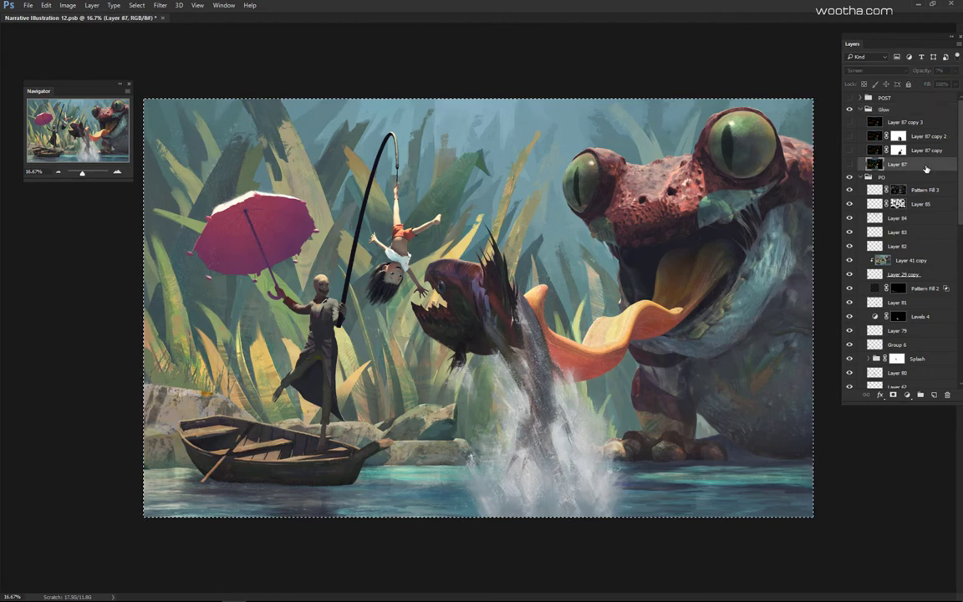
{"action": "key", "text": "ctrl+v"}
{"action": "left_click_drag", "start_coordinate": [897, 167], "coordinate": [898, 183]}
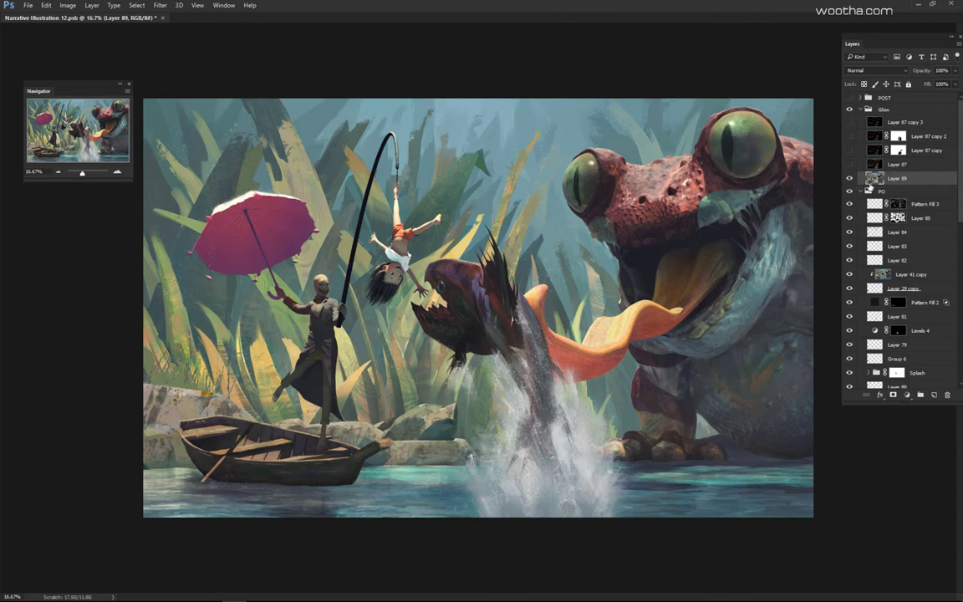
{"action": "key", "text": "ctrl+l"}
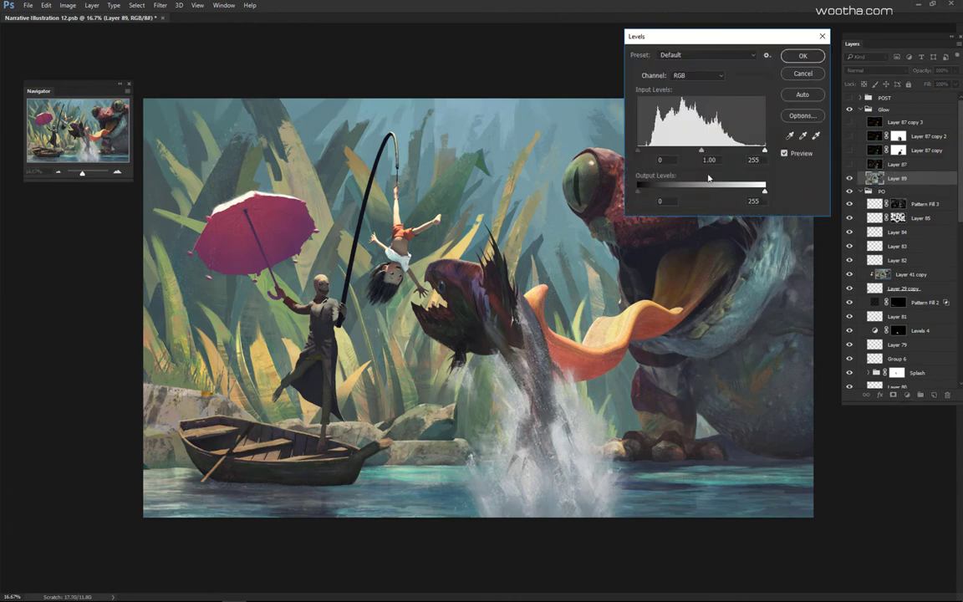
{"action": "left_click_drag", "start_coordinate": [639, 153], "coordinate": [663, 154]}
{"action": "left_click_drag", "start_coordinate": [714, 37], "coordinate": [658, 12]}
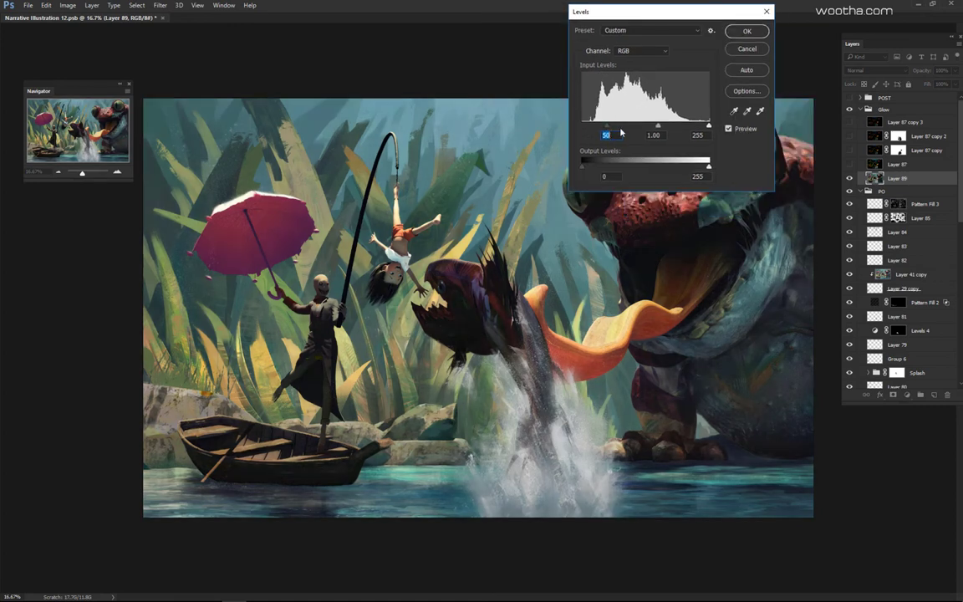
{"action": "type", "text": "83"}
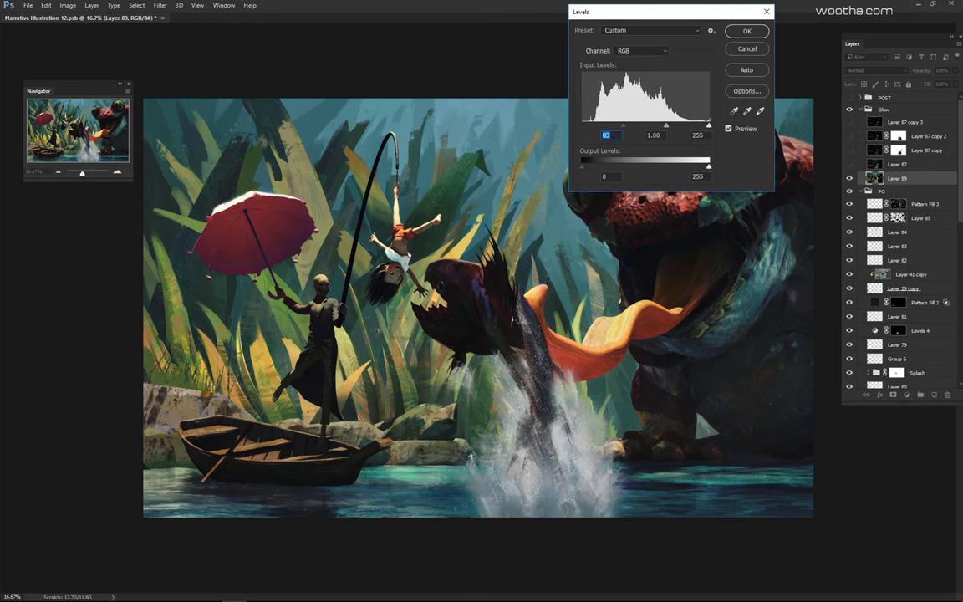
{"action": "left_click_drag", "start_coordinate": [625, 127], "coordinate": [641, 126]}
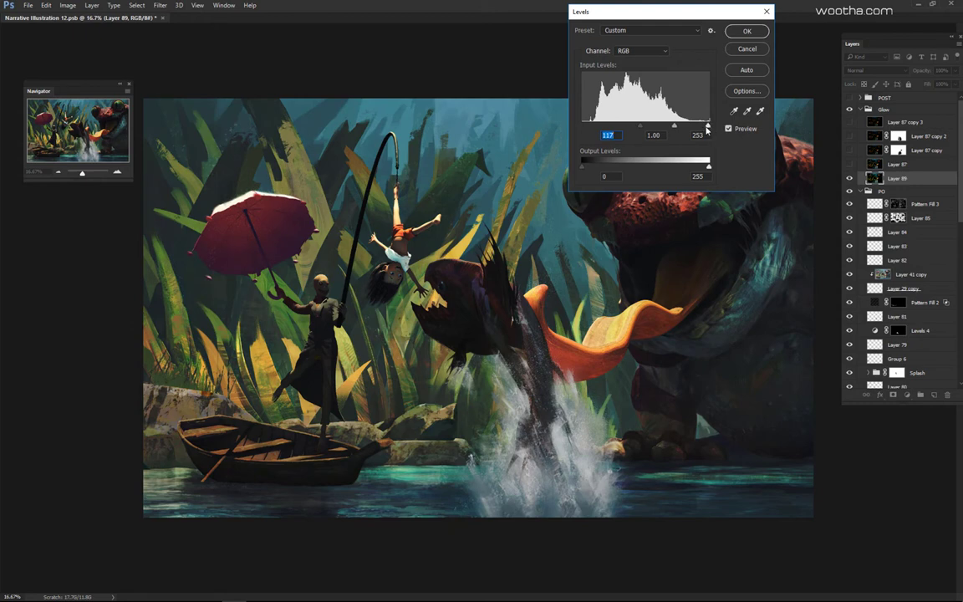
{"action": "left_click_drag", "start_coordinate": [709, 124], "coordinate": [705, 125]}
{"action": "left_click_drag", "start_coordinate": [641, 126], "coordinate": [658, 133]}
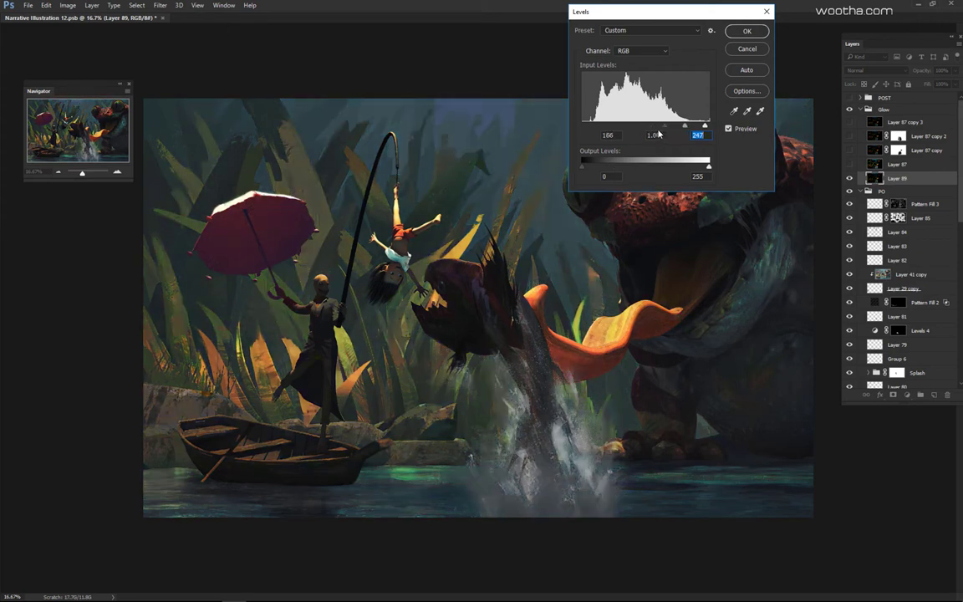
{"action": "left_click", "coordinate": [747, 48]}
Step: Move Layer 89 above the Glow group and darken it with Levels, using input black 105, midtone 0.61 and white 255
{"action": "left_click_drag", "start_coordinate": [905, 104], "coordinate": [896, 105]}
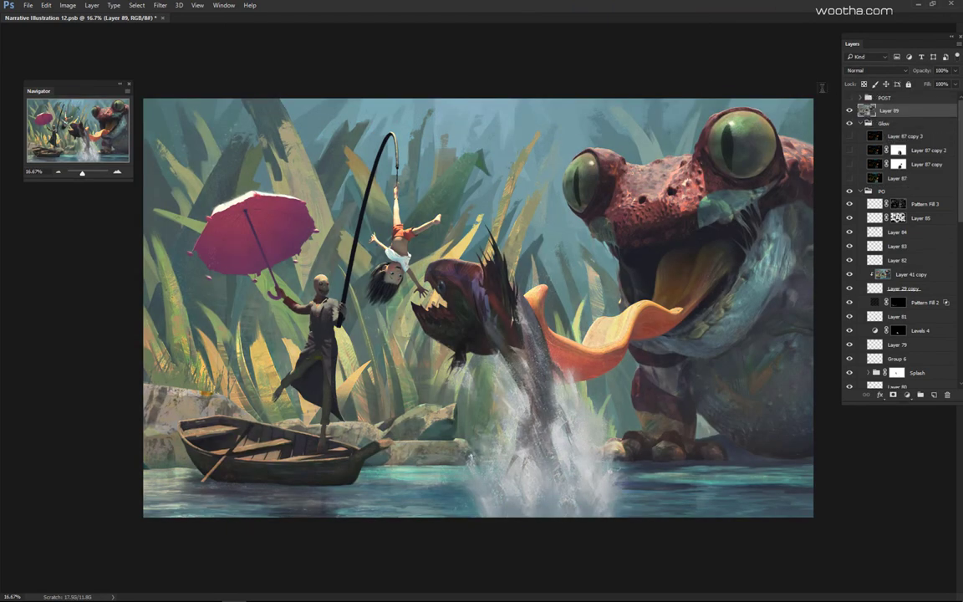
{"action": "key", "text": "ctrl+l"}
{"action": "left_click_drag", "start_coordinate": [589, 132], "coordinate": [629, 133]}
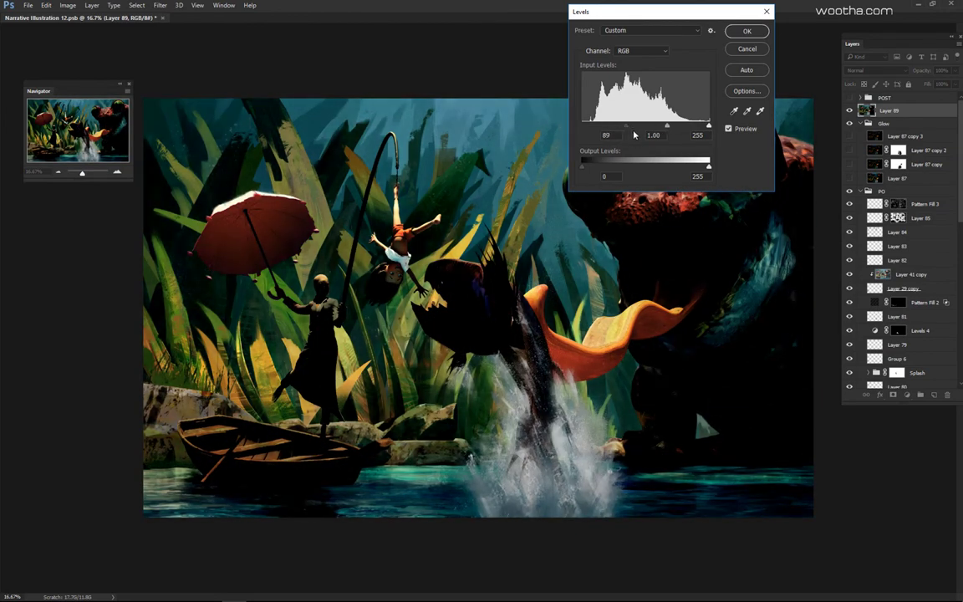
{"action": "left_click_drag", "start_coordinate": [633, 135], "coordinate": [681, 132]}
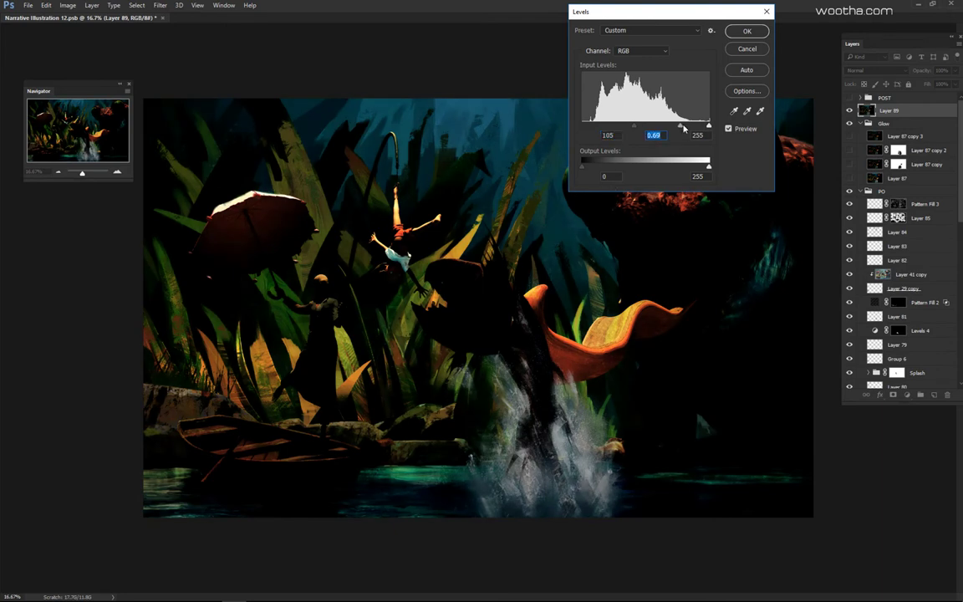
{"action": "left_click_drag", "start_coordinate": [683, 127], "coordinate": [688, 127]}
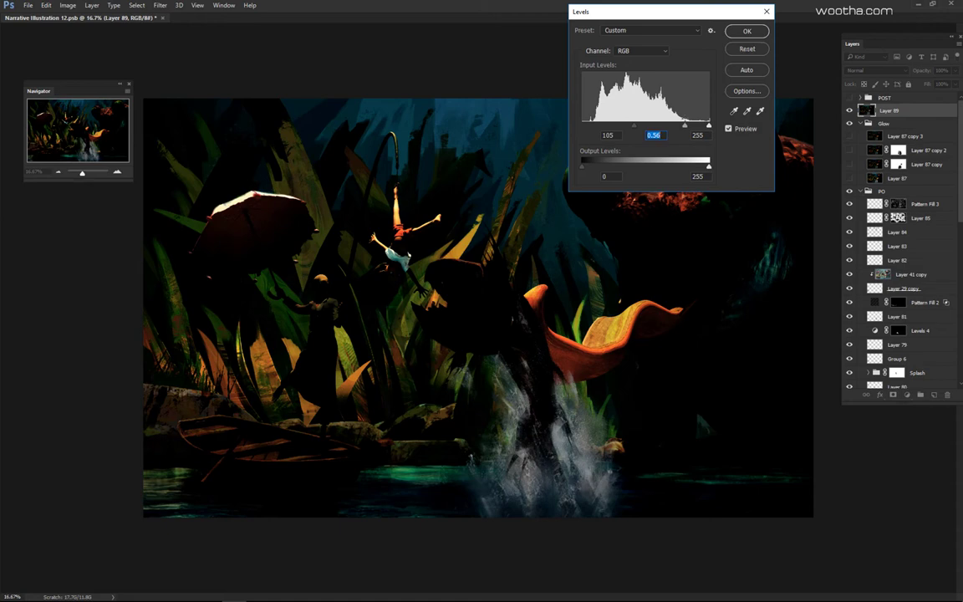
{"action": "key", "text": "alt+Tab"}
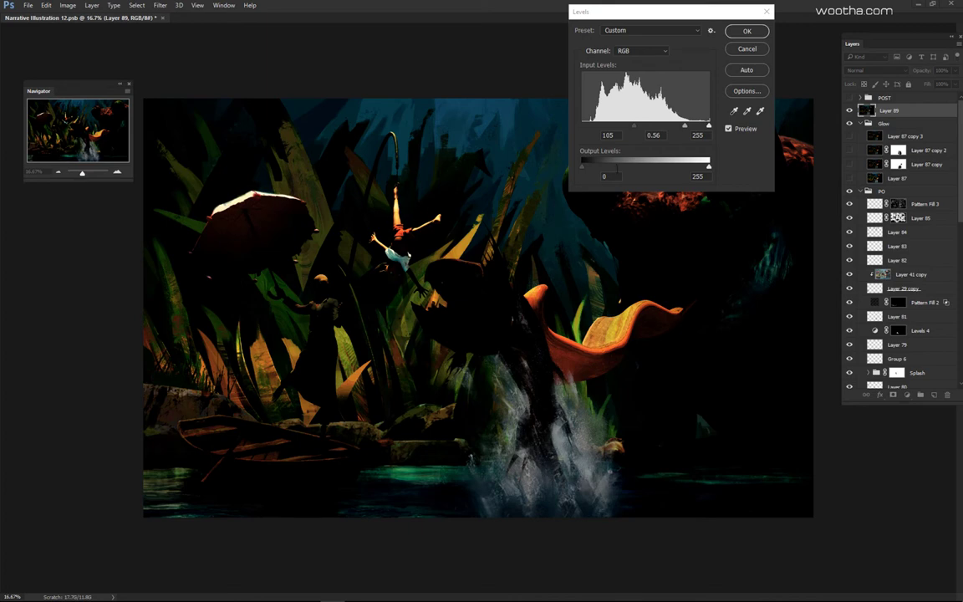
{"action": "left_click_drag", "start_coordinate": [647, 22], "coordinate": [668, 50]}
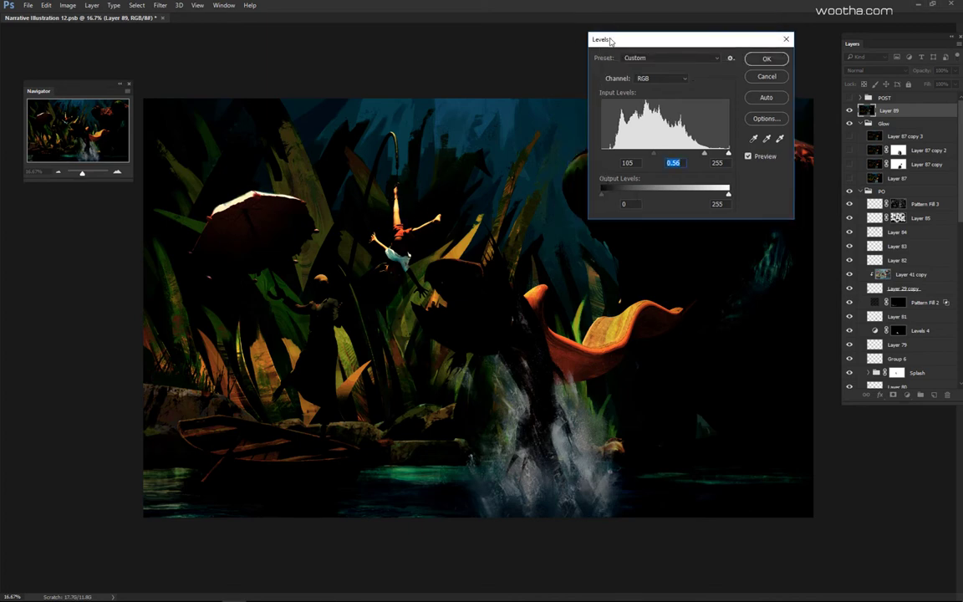
{"action": "left_click_drag", "start_coordinate": [644, 40], "coordinate": [654, 38]}
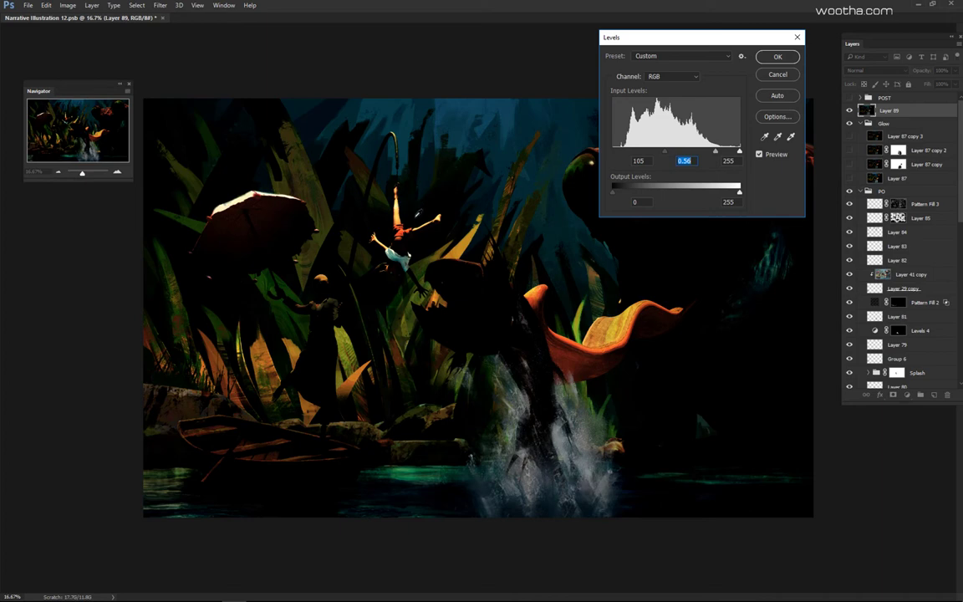
{"action": "left_click_drag", "start_coordinate": [651, 38], "coordinate": [634, 48]}
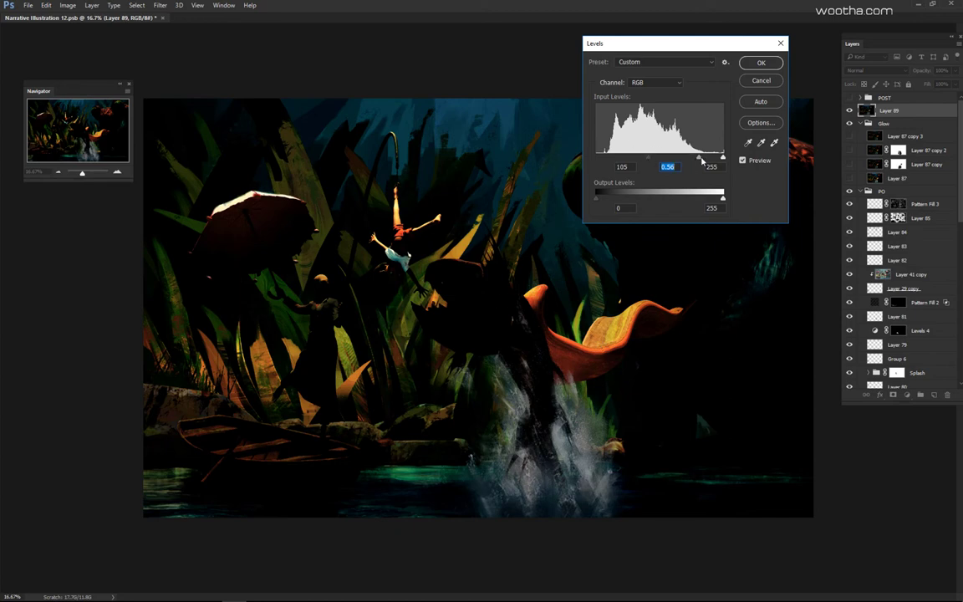
{"action": "left_click_drag", "start_coordinate": [699, 160], "coordinate": [700, 160]}
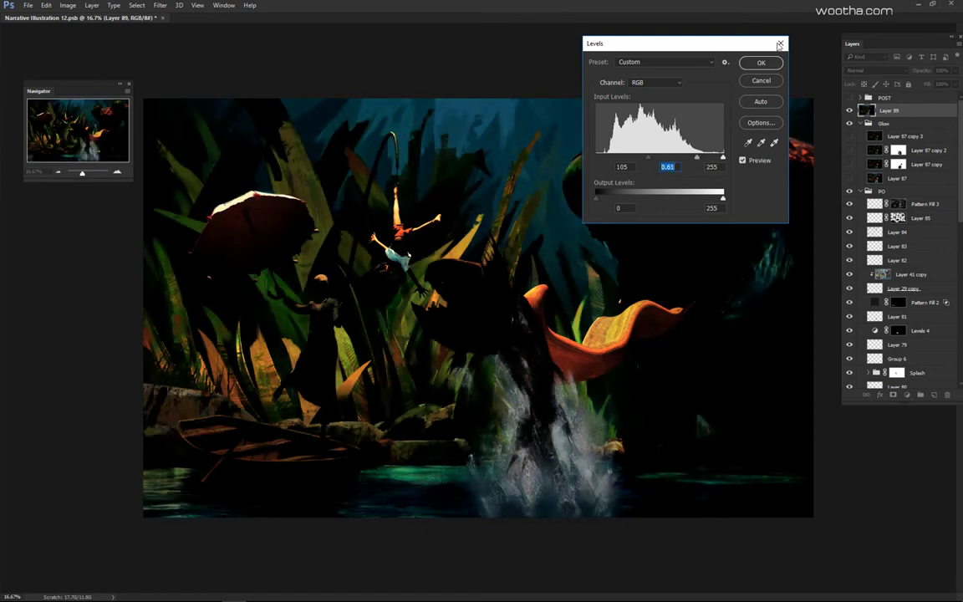
{"action": "left_click", "coordinate": [763, 65]}
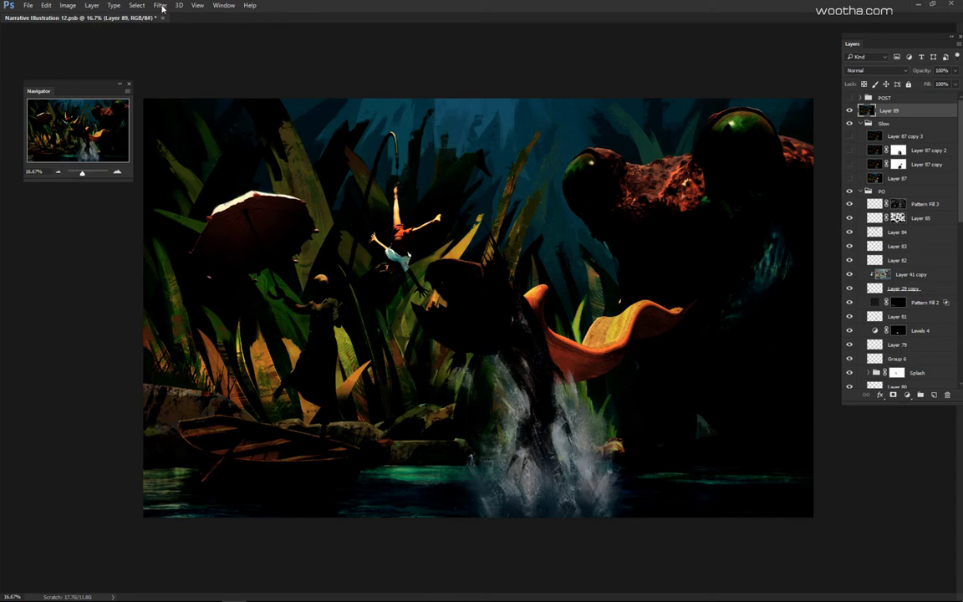
Step: Apply a Gaussian Blur with a 13.9-pixel radius to Layer 89 and set its blend mode to Screen
{"action": "left_click", "coordinate": [162, 7]}
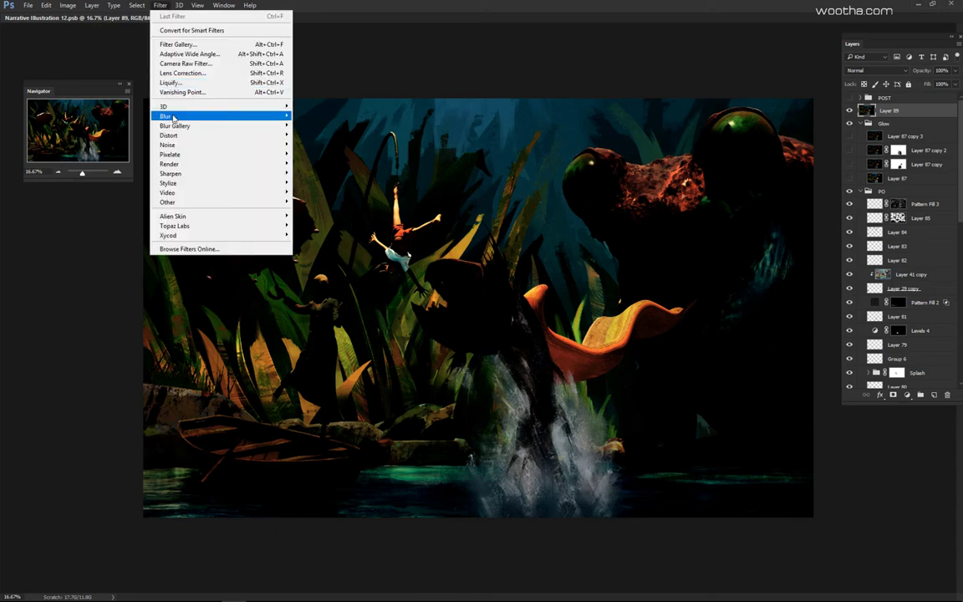
{"action": "mouse_move", "coordinate": [167, 115]}
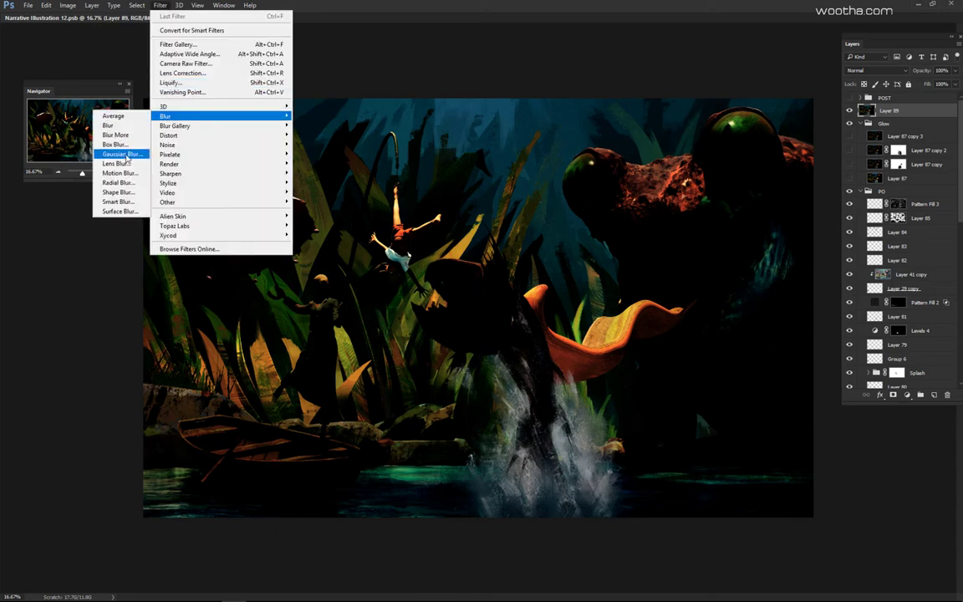
{"action": "left_click", "coordinate": [125, 155]}
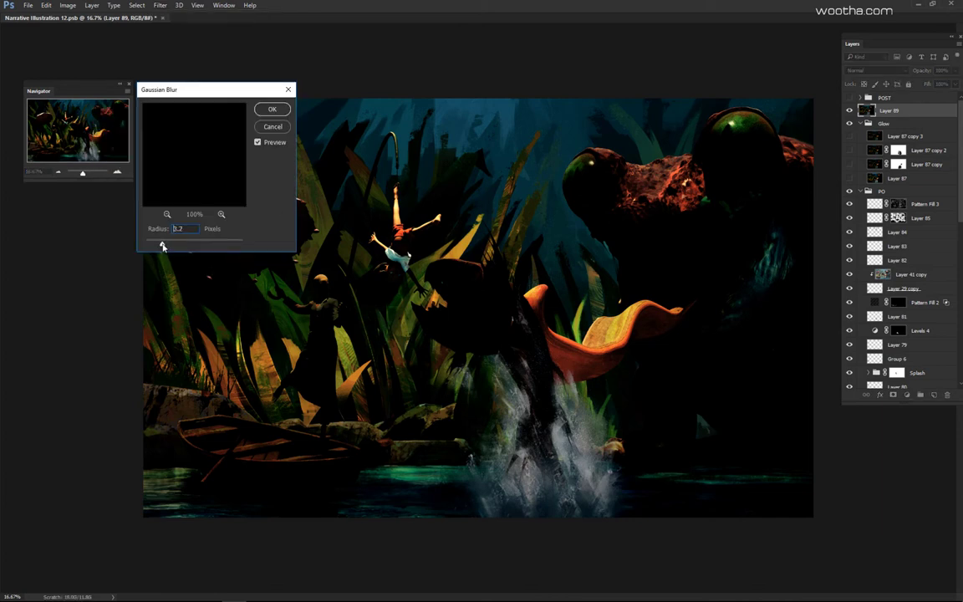
{"action": "left_click_drag", "start_coordinate": [163, 245], "coordinate": [186, 243]}
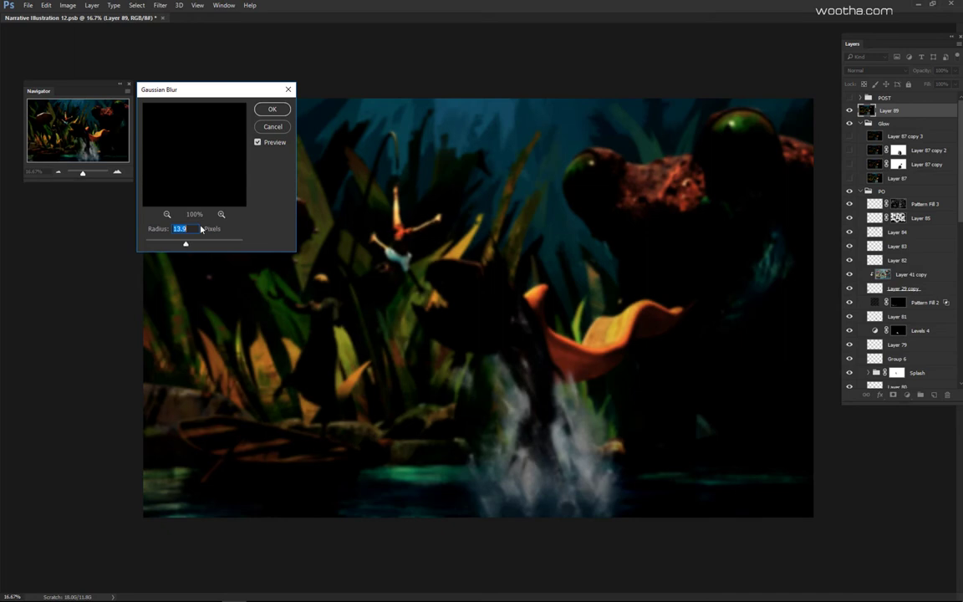
{"action": "left_click", "coordinate": [285, 111]}
{"action": "left_click", "coordinate": [880, 71]}
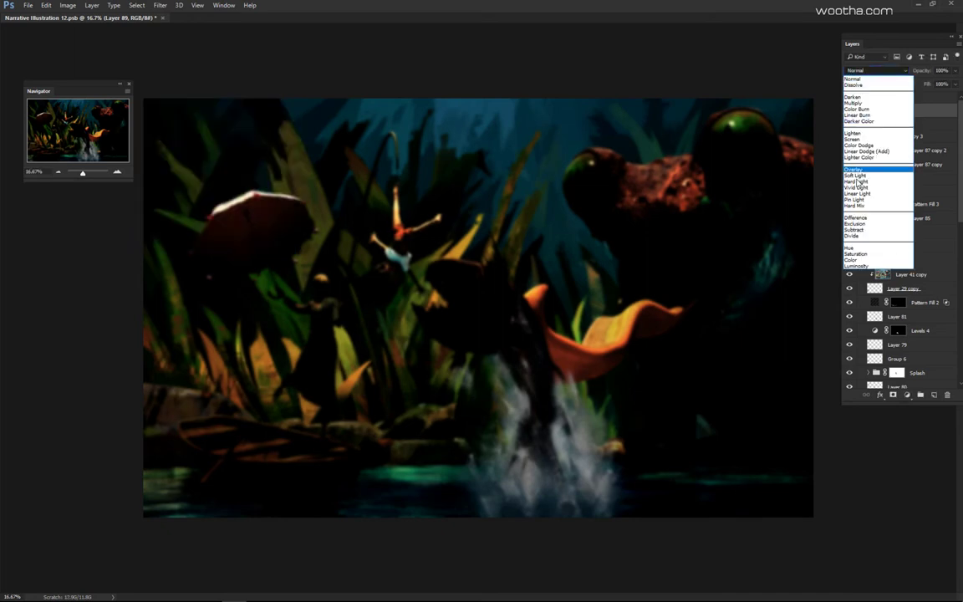
{"action": "left_click", "coordinate": [865, 128]}
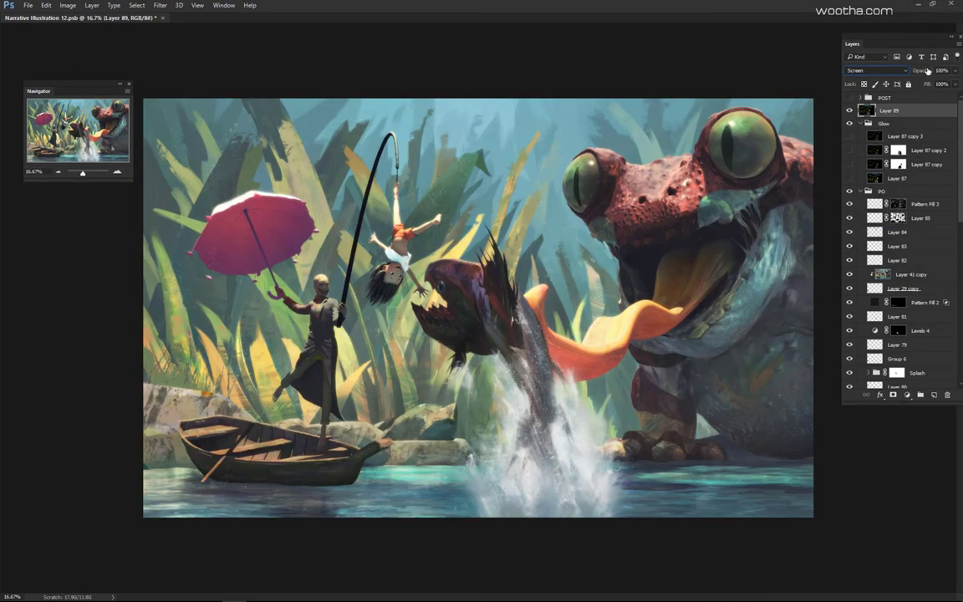
Step: Set Layer 89's opacity to 25% and show the POST group
{"action": "left_click_drag", "start_coordinate": [924, 72], "coordinate": [831, 78]}
{"action": "key", "text": "7"}
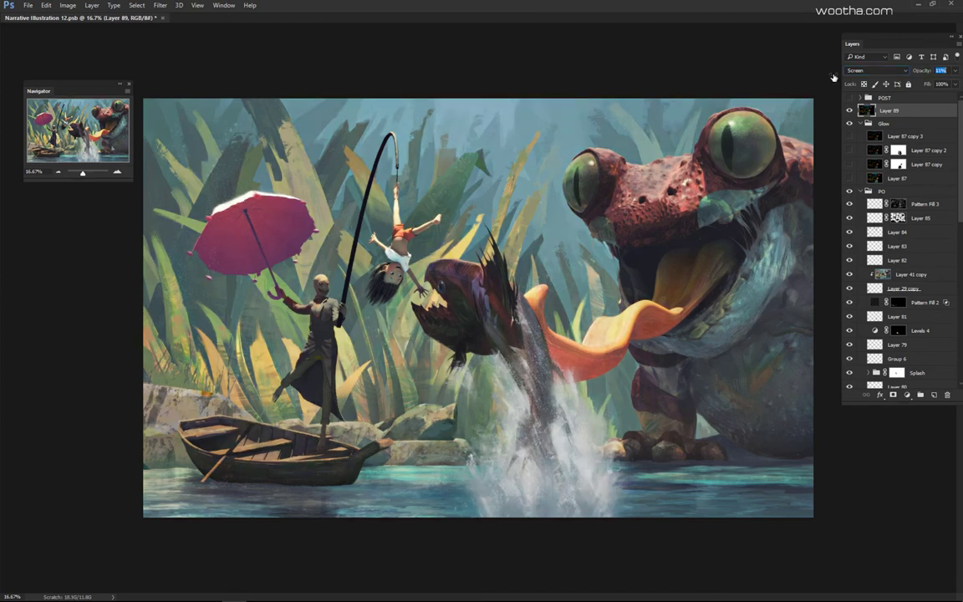
{"action": "left_click", "coordinate": [850, 99]}
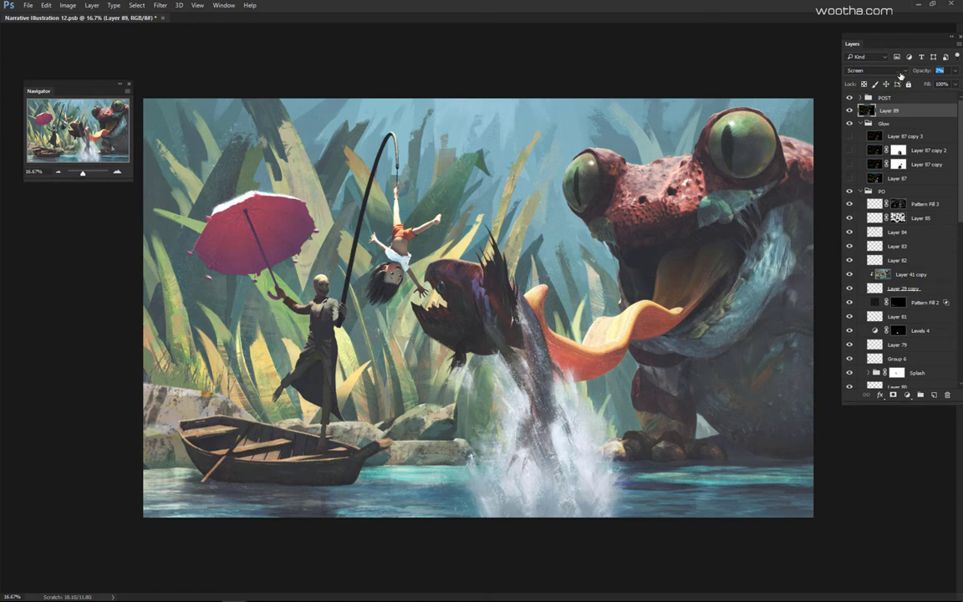
{"action": "key", "text": "2"}
{"action": "key", "text": "5"}
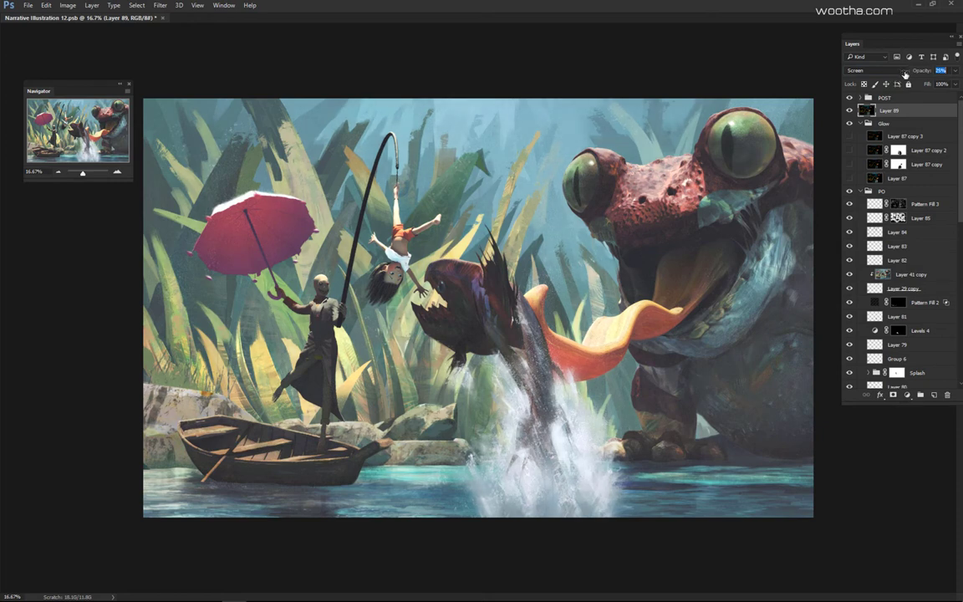
{"action": "left_click_drag", "start_coordinate": [906, 75], "coordinate": [905, 75]}
Step: Duplicate Layer 89 and apply a Gaussian Blur with a 42.9-pixel radius to the copy
{"action": "key", "text": "ctrl+j"}
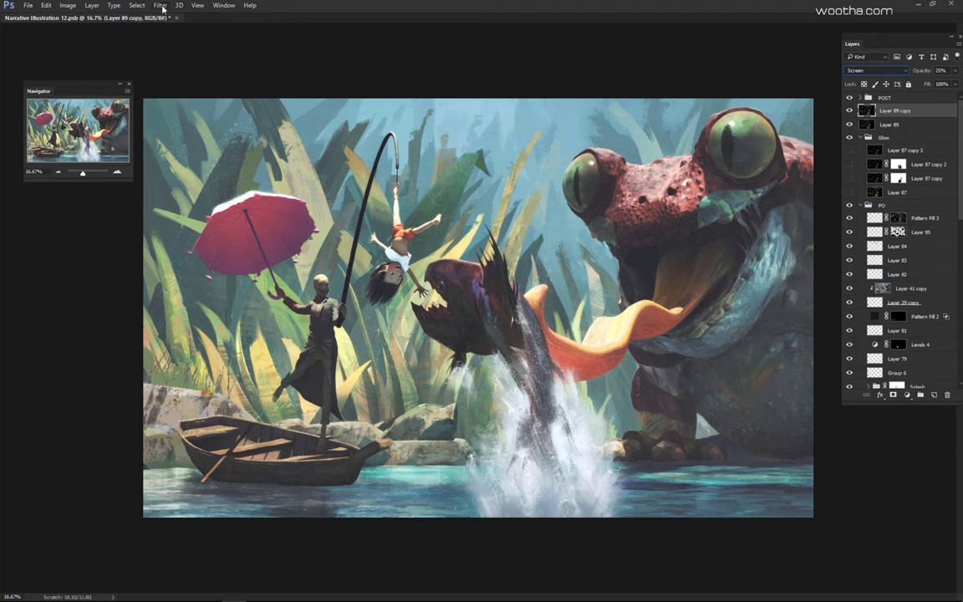
{"action": "left_click", "coordinate": [157, 6]}
{"action": "mouse_move", "coordinate": [167, 115]}
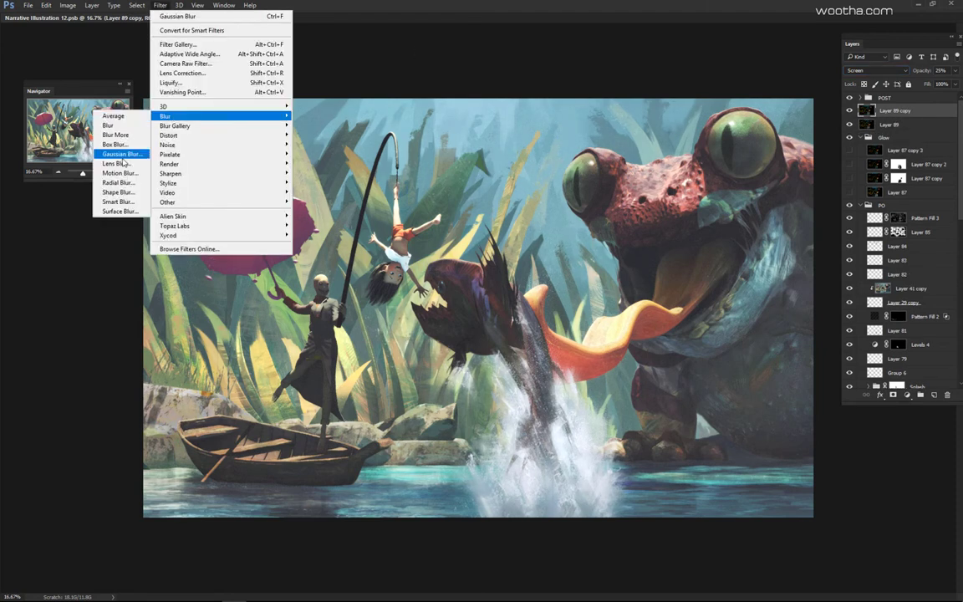
{"action": "left_click", "coordinate": [122, 154]}
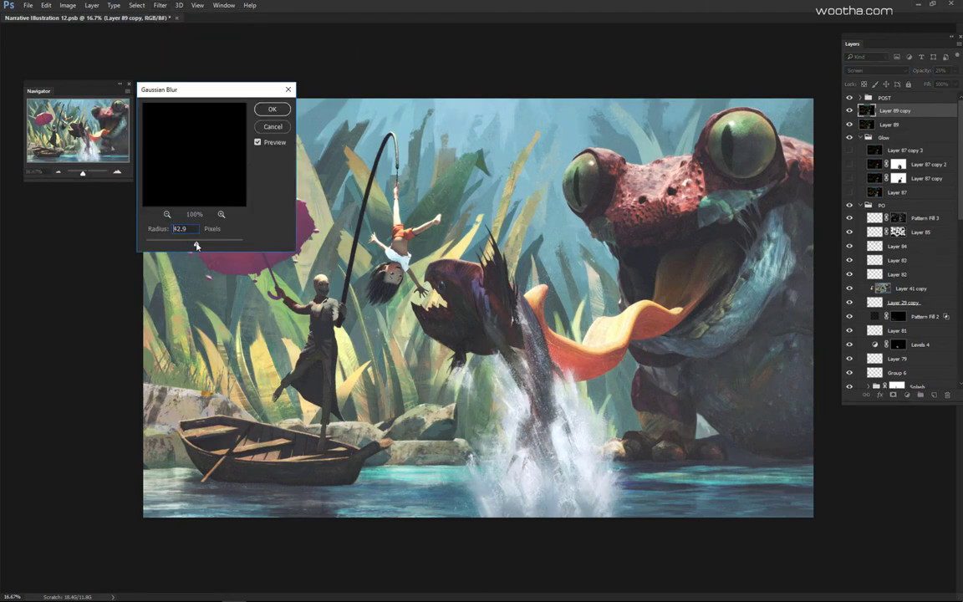
{"action": "left_click", "coordinate": [196, 245]}
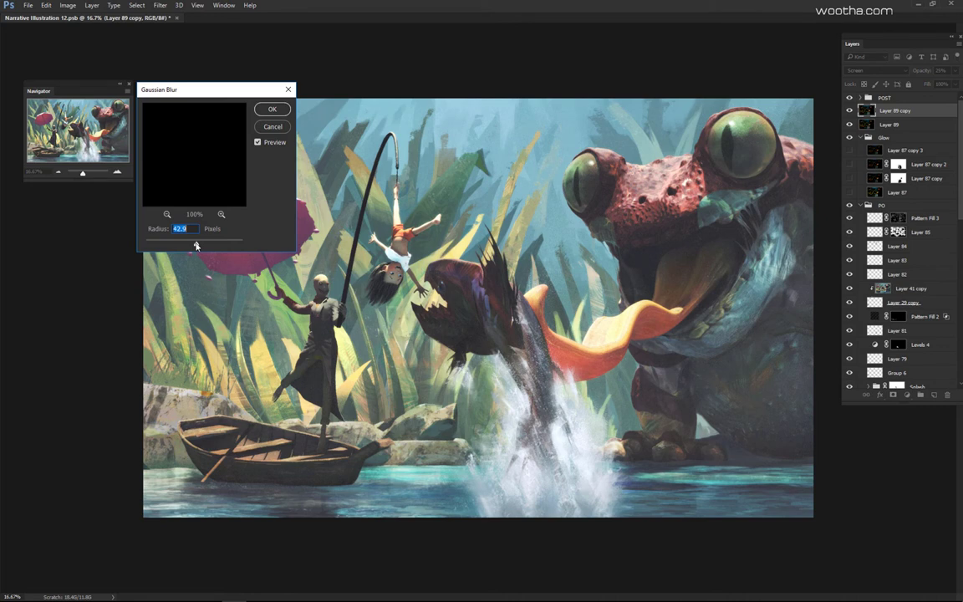
{"action": "left_click", "coordinate": [274, 112]}
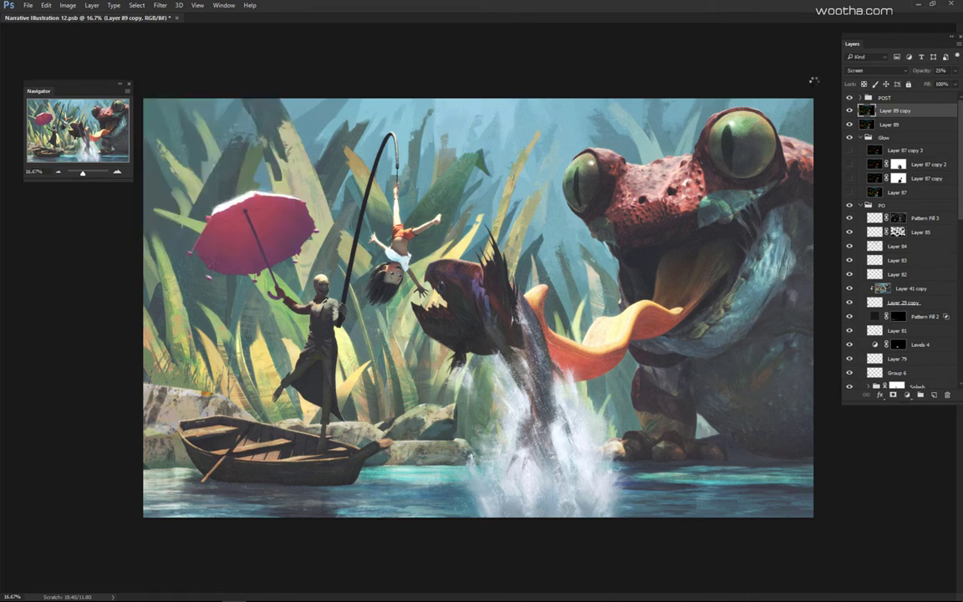
Step: Darken Layer 89 copy with a Levels midtone of 0.82, and toggle the layer's visibility to judge its effect
{"action": "key", "text": "ctrl+l"}
{"action": "left_click_drag", "start_coordinate": [659, 157], "coordinate": [672, 159]}
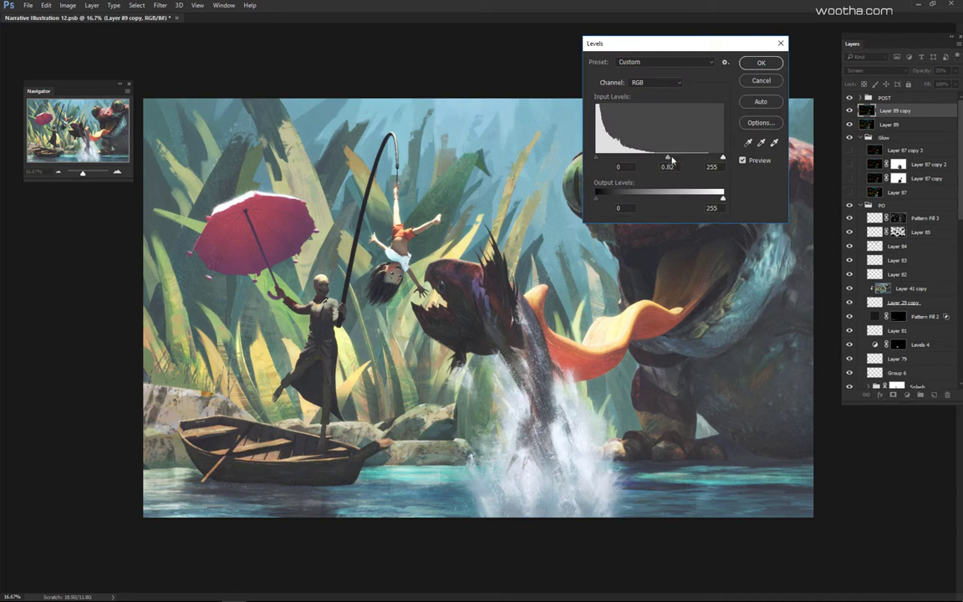
{"action": "left_click", "coordinate": [761, 63]}
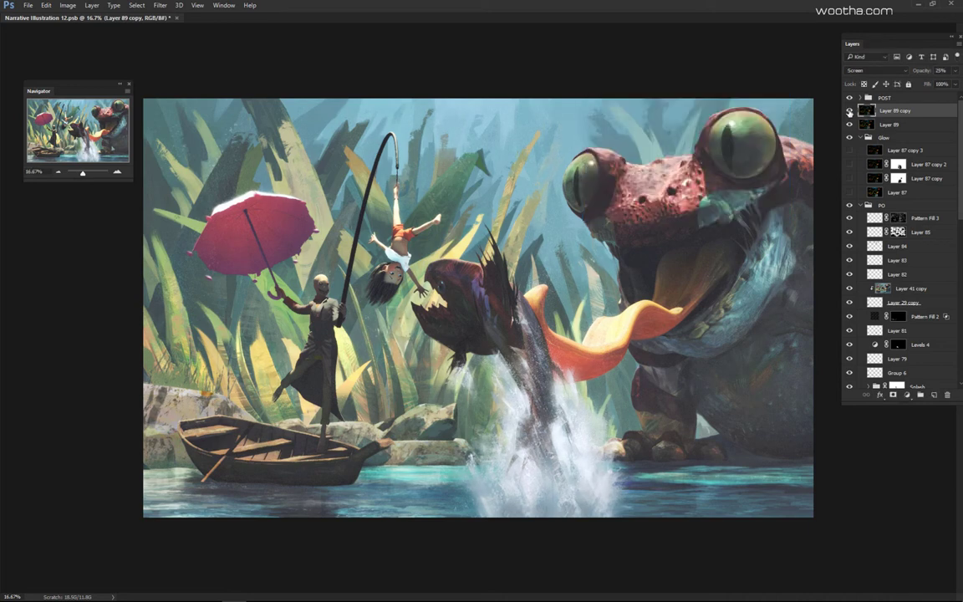
{"action": "left_click", "coordinate": [850, 110]}
{"action": "left_click", "coordinate": [849, 110]}
Step: Delete Layer 89 and its copy, and show the four layers in the Glow group again
{"action": "left_click", "coordinate": [910, 128], "text": "shift"}
{"action": "left_click", "coordinate": [947, 395]}
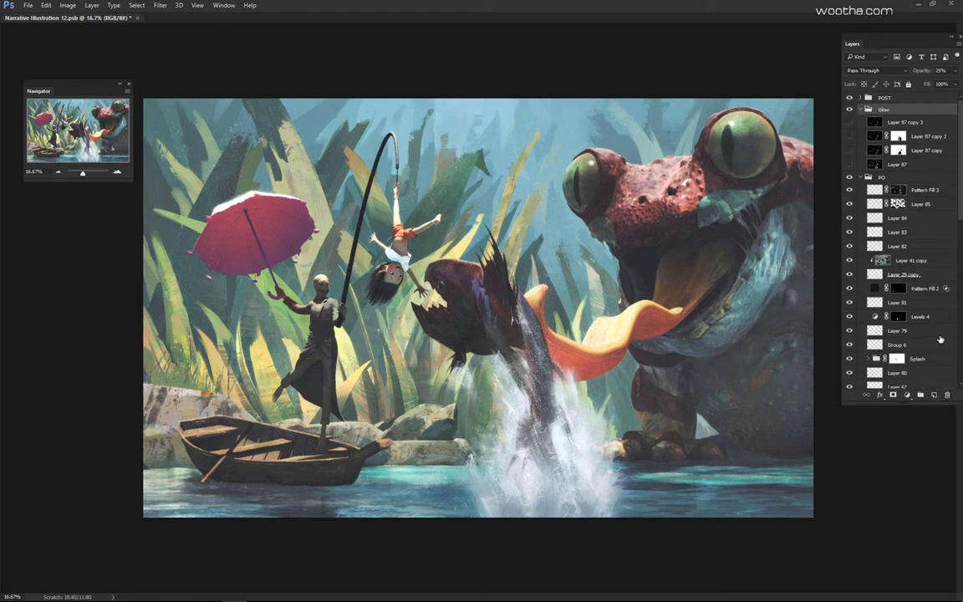
{"action": "left_click_drag", "start_coordinate": [849, 165], "coordinate": [851, 122]}
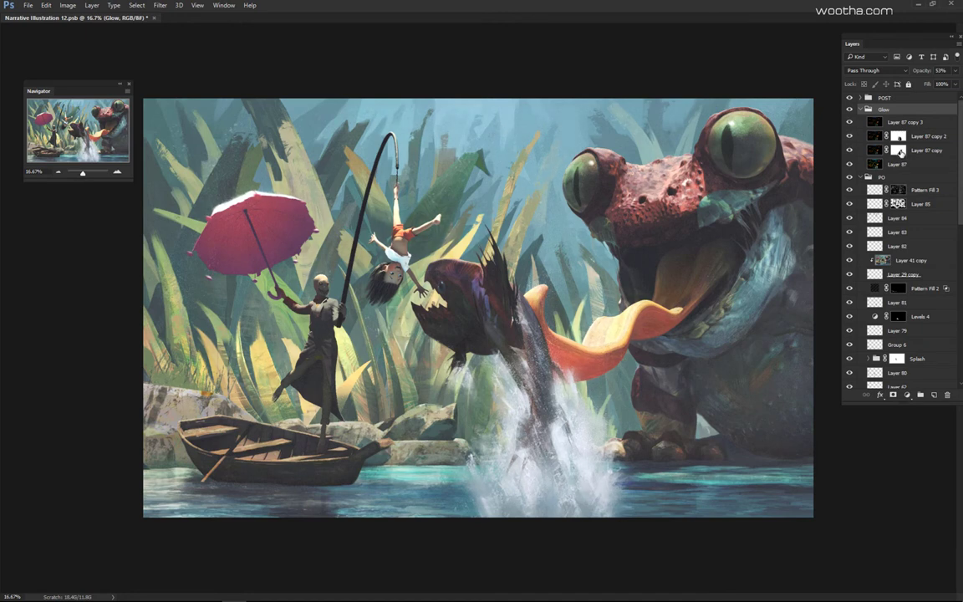
Step: Examine the masks of Layer 87 copy and Layer 87 copy 2 by disabling and re-enabling them, and view the whole image smaller
{"action": "left_click", "coordinate": [900, 151]}
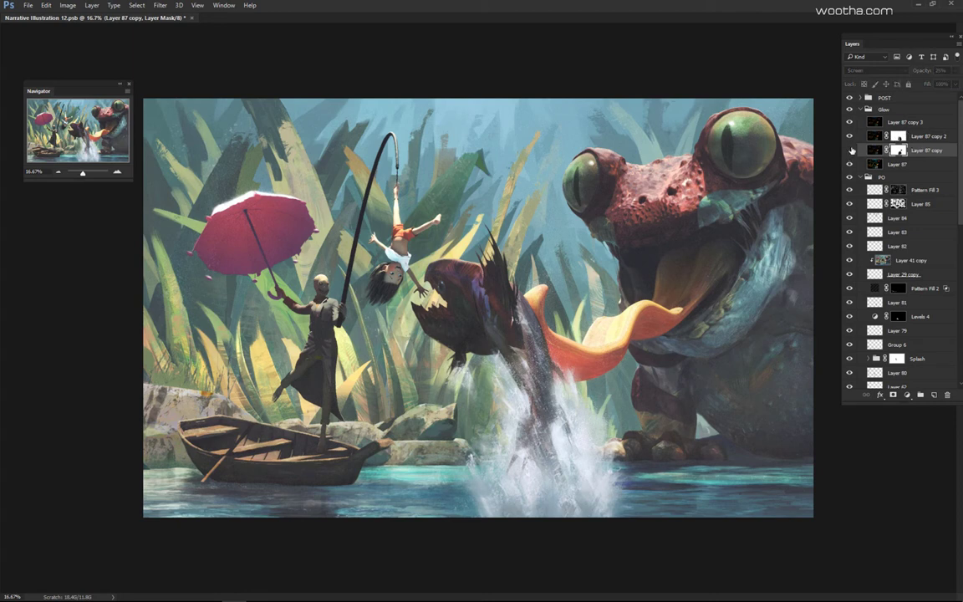
{"action": "left_click", "coordinate": [899, 150], "text": "shift"}
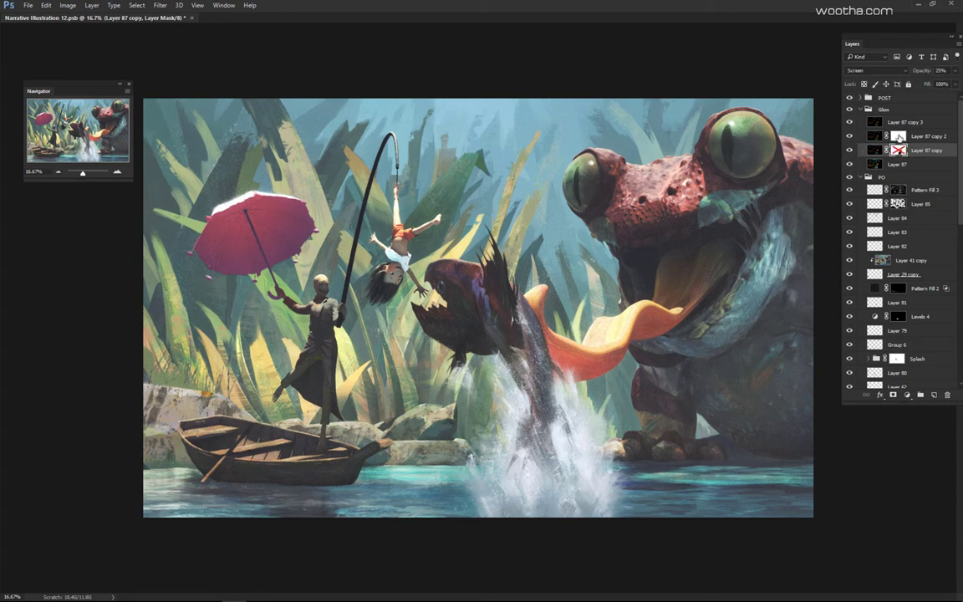
{"action": "left_click", "coordinate": [898, 137], "text": "shift"}
{"action": "left_click", "coordinate": [899, 148], "text": "shift"}
{"action": "left_click", "coordinate": [900, 136], "text": "shift"}
{"action": "scroll", "coordinate": [602, 284], "scroll_direction": "down", "scroll_amount": 1}
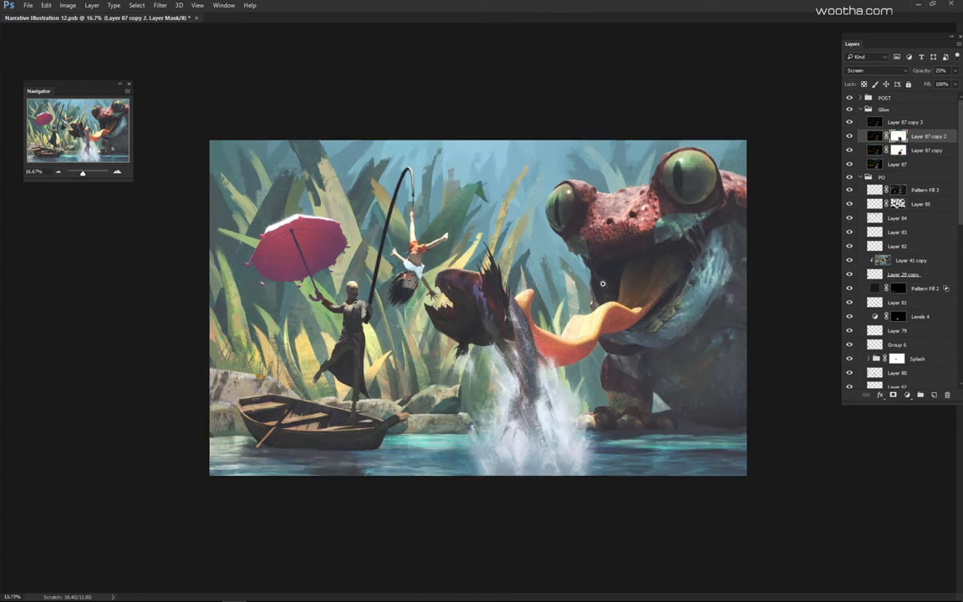
{"action": "scroll", "coordinate": [601, 284], "scroll_direction": "down", "scroll_amount": 1}
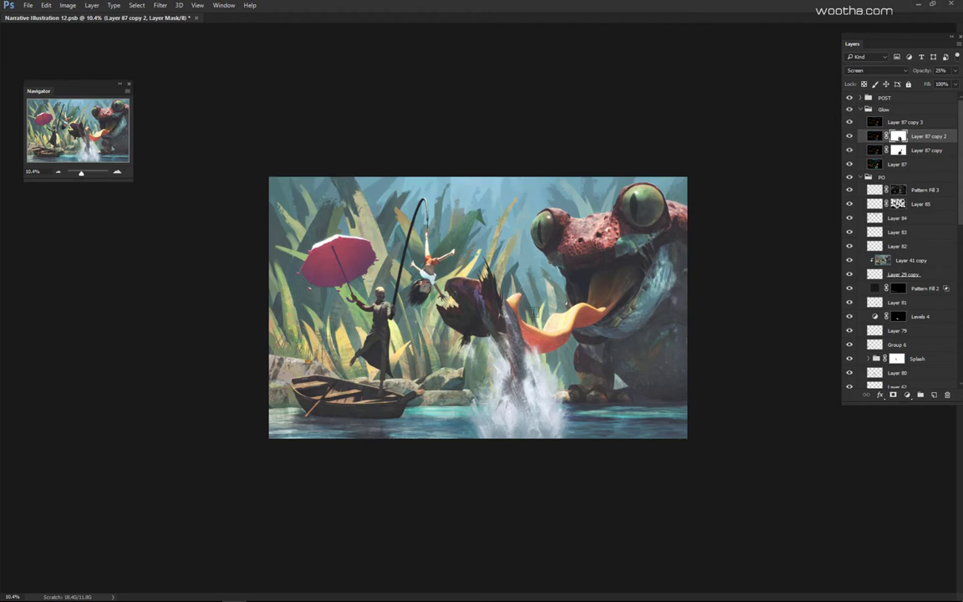
{"action": "key", "text": "ctrl+plus"}
{"action": "key", "text": "ctrl+plus"}
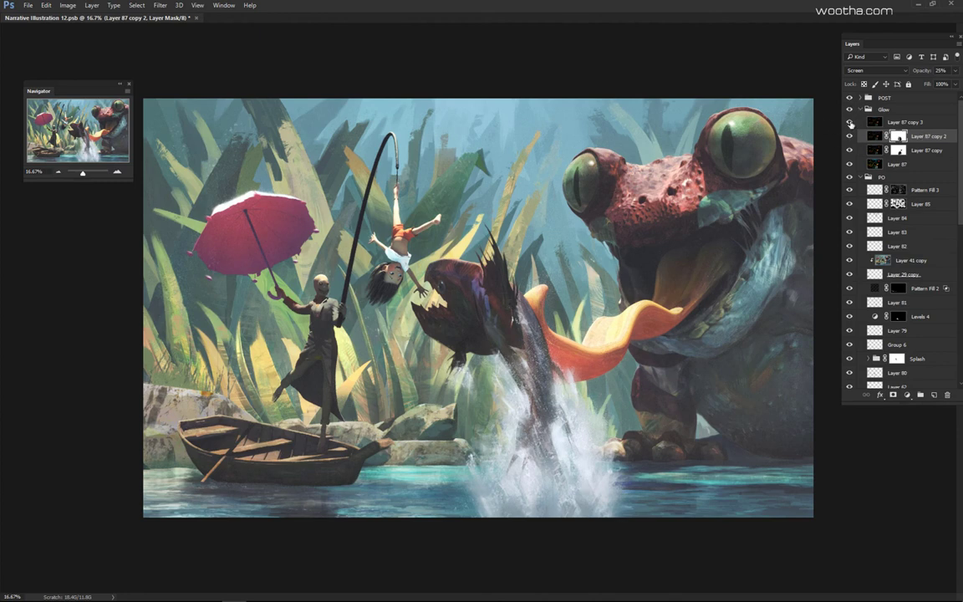
Step: Hide the four glow layers and show them again from Layer 87 upward, checking each one's effect and the whole Glow group's
{"action": "left_click_drag", "start_coordinate": [850, 123], "coordinate": [850, 164]}
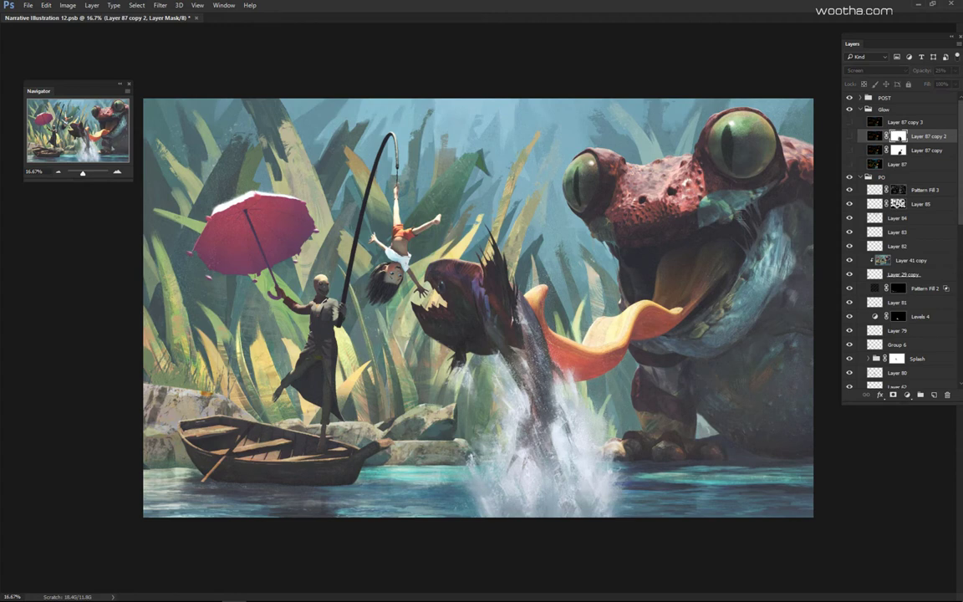
{"action": "left_click", "coordinate": [908, 125]}
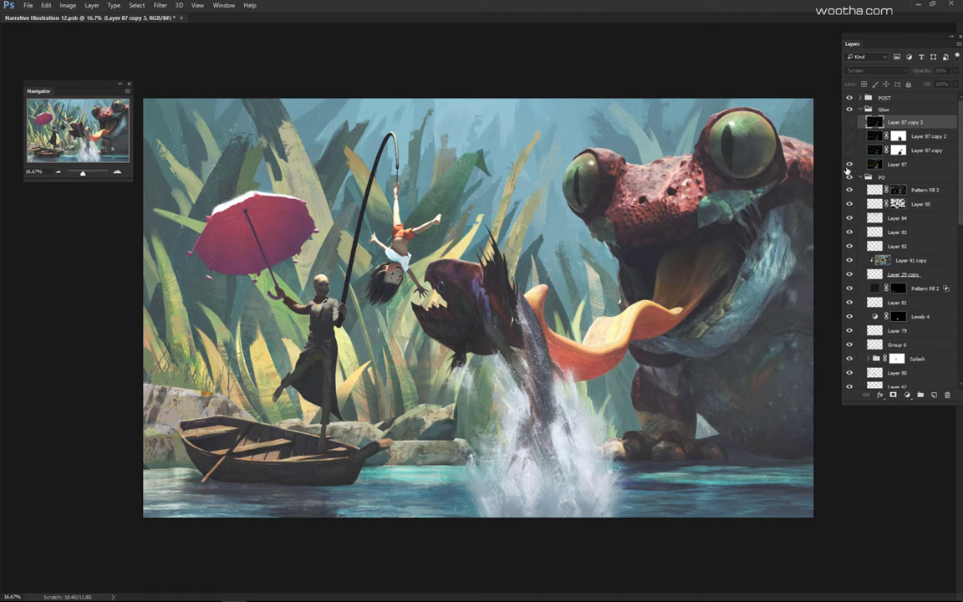
{"action": "left_click", "coordinate": [887, 166]}
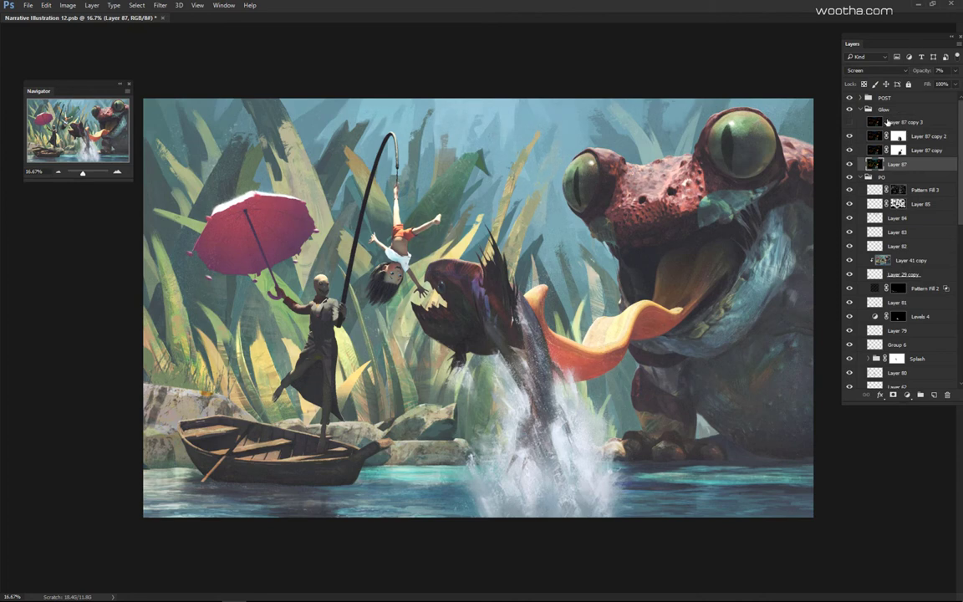
{"action": "left_click", "coordinate": [850, 123]}
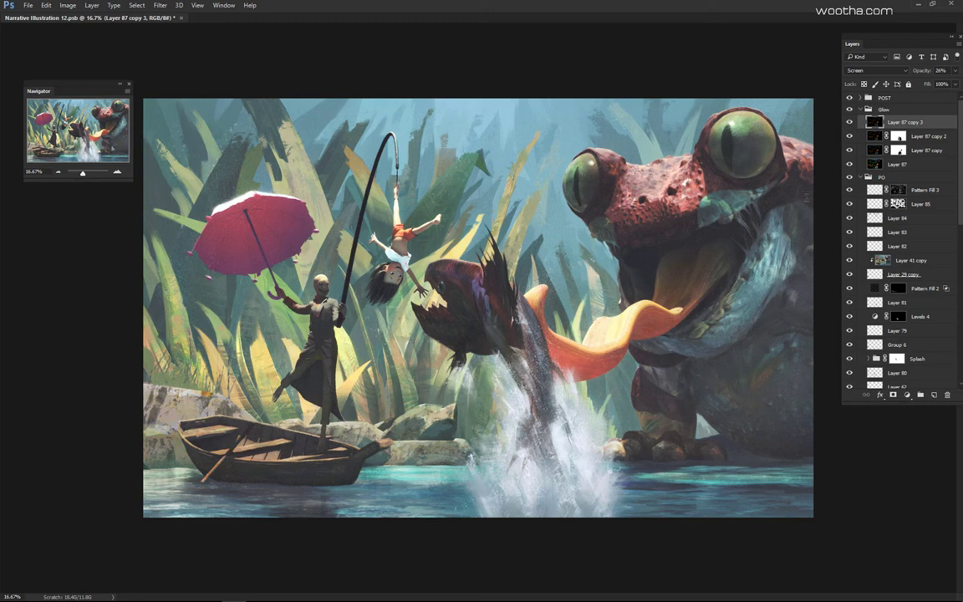
{"action": "left_click", "coordinate": [851, 111]}
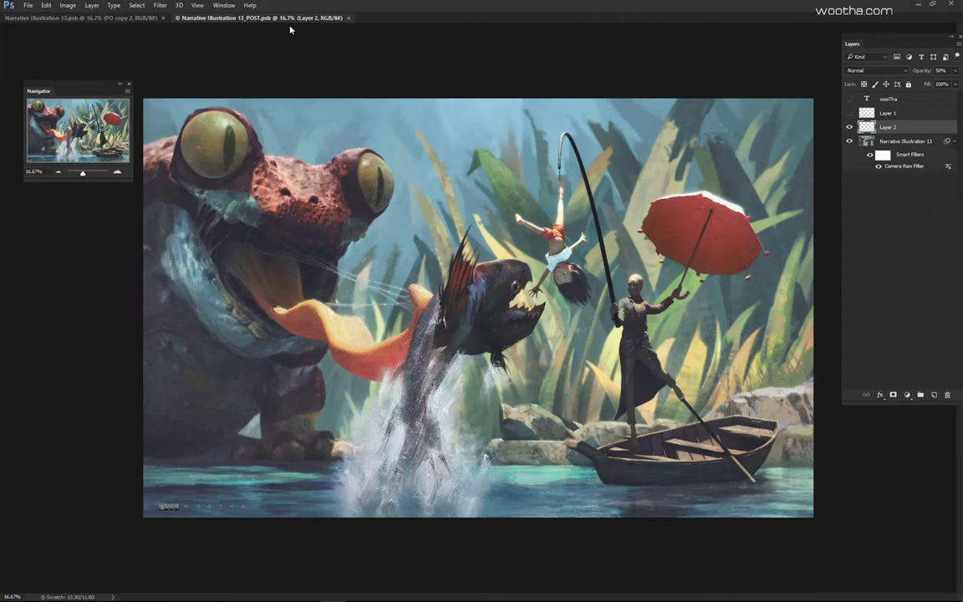
Step: Compare Narrative Illustration 13.psb with Narrative Illustration 13_POST.psb by switching between the two documents
{"action": "left_click", "coordinate": [120, 17]}
{"action": "left_click", "coordinate": [199, 17]}
{"action": "left_click", "coordinate": [134, 18]}
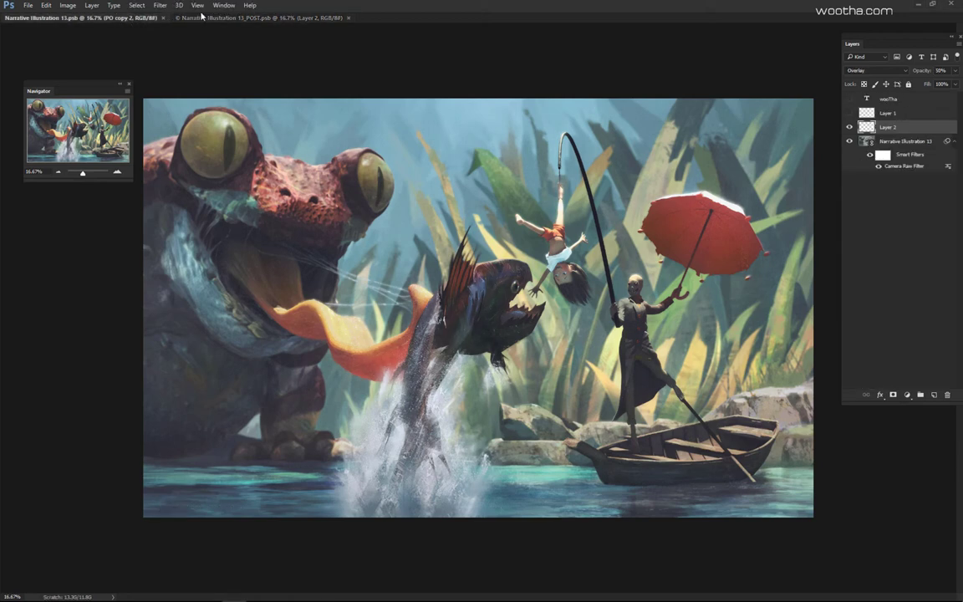
{"action": "left_click", "coordinate": [220, 19]}
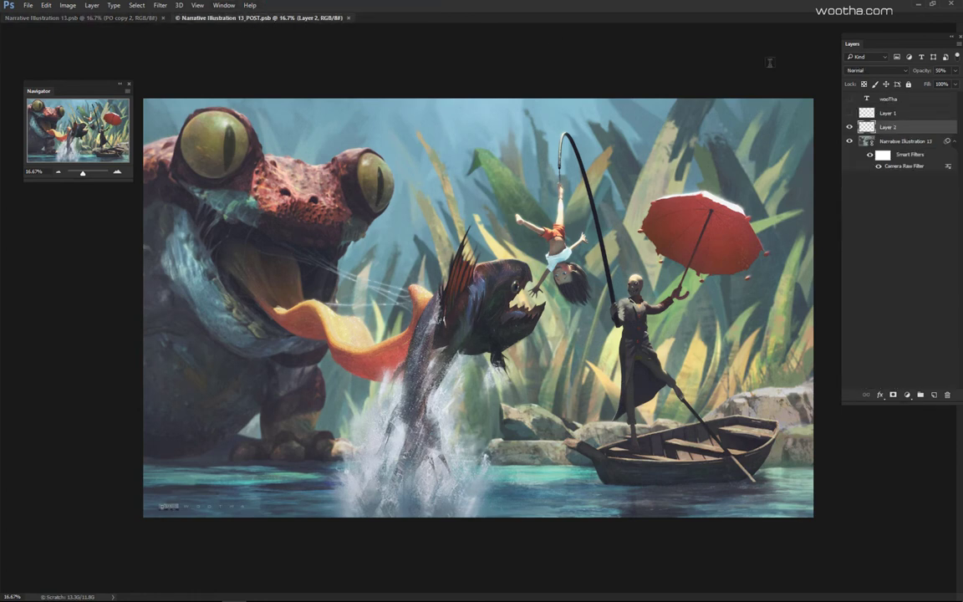
Step: Select the Narrative Illustration 13 smart object layer in the POST document and examine the commands available for it
{"action": "left_click", "coordinate": [901, 143]}
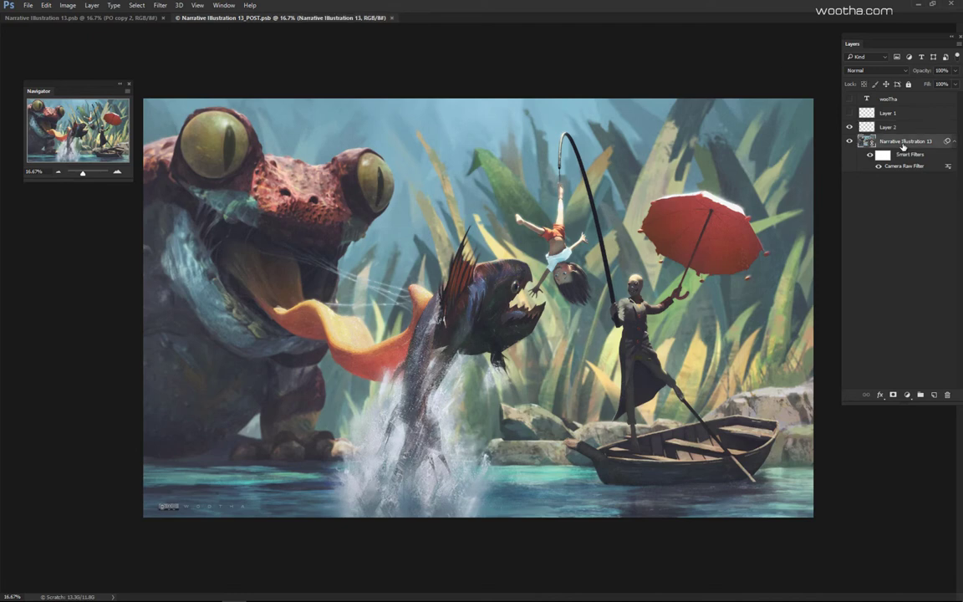
{"action": "right_click", "coordinate": [903, 147]}
{"action": "key", "text": "Escape"}
{"action": "right_click", "coordinate": [909, 144]}
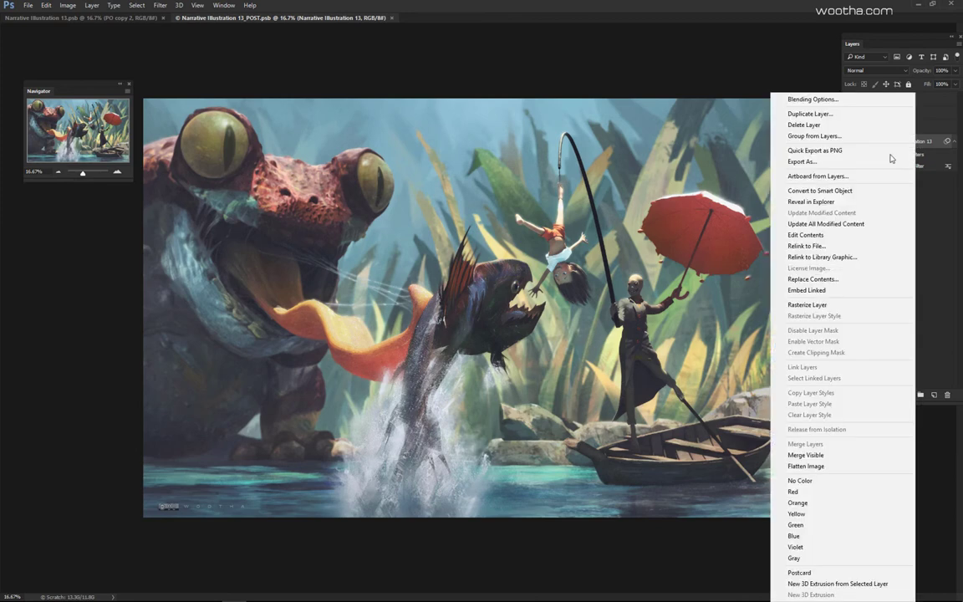
{"action": "key", "text": "Escape"}
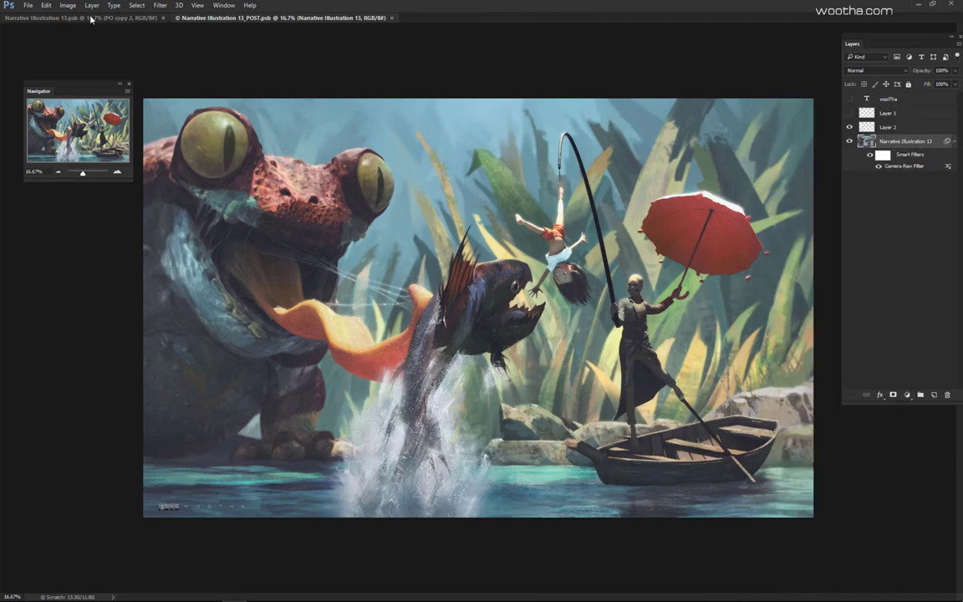
Step: Return to Narrative Illustration 13.psb and paste a merged copy of the whole image into a new 8000 x 5000 pixel document
{"action": "left_click", "coordinate": [90, 19]}
{"action": "left_click", "coordinate": [249, 18]}
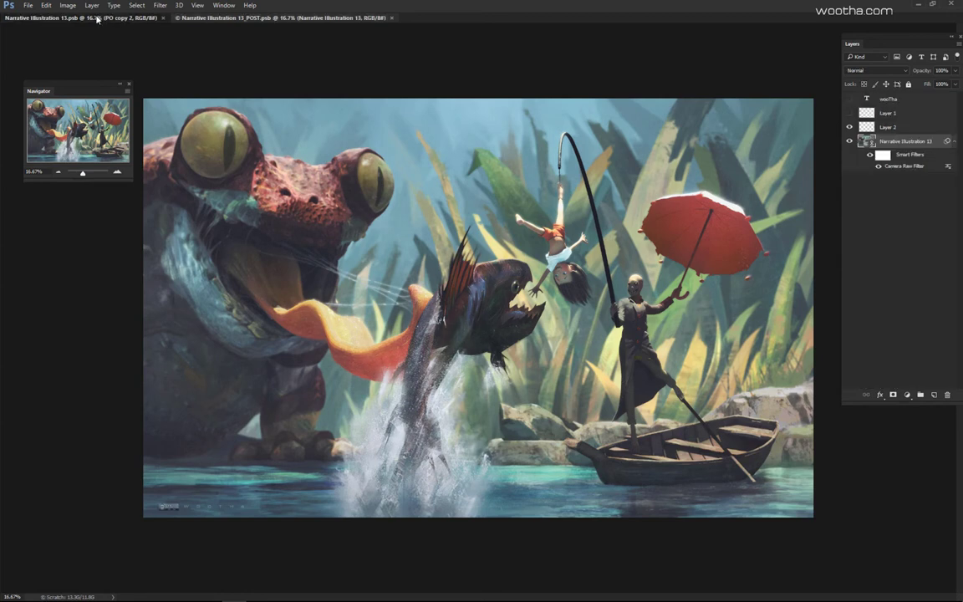
{"action": "left_click", "coordinate": [97, 18]}
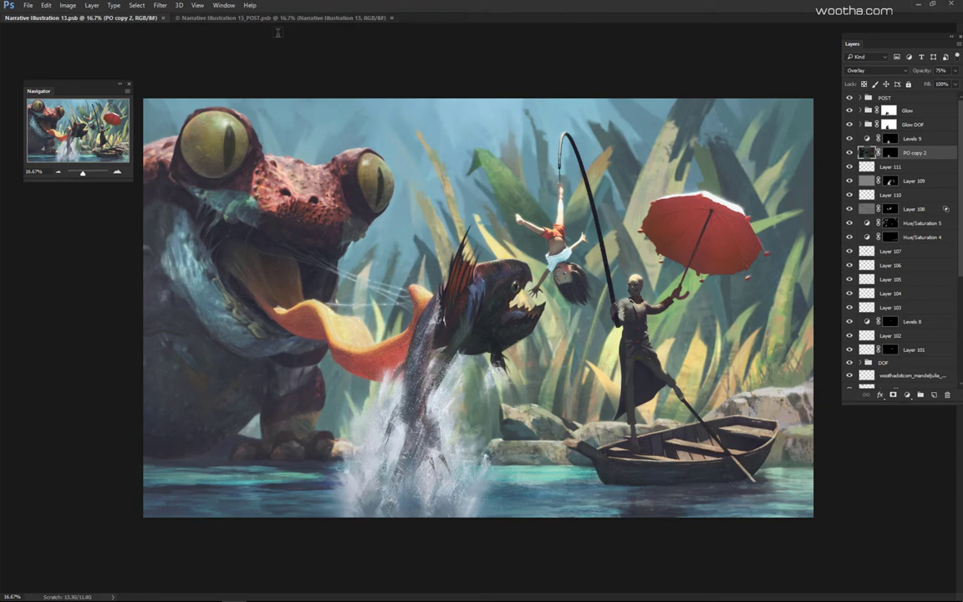
{"action": "key", "text": "ctrl+a"}
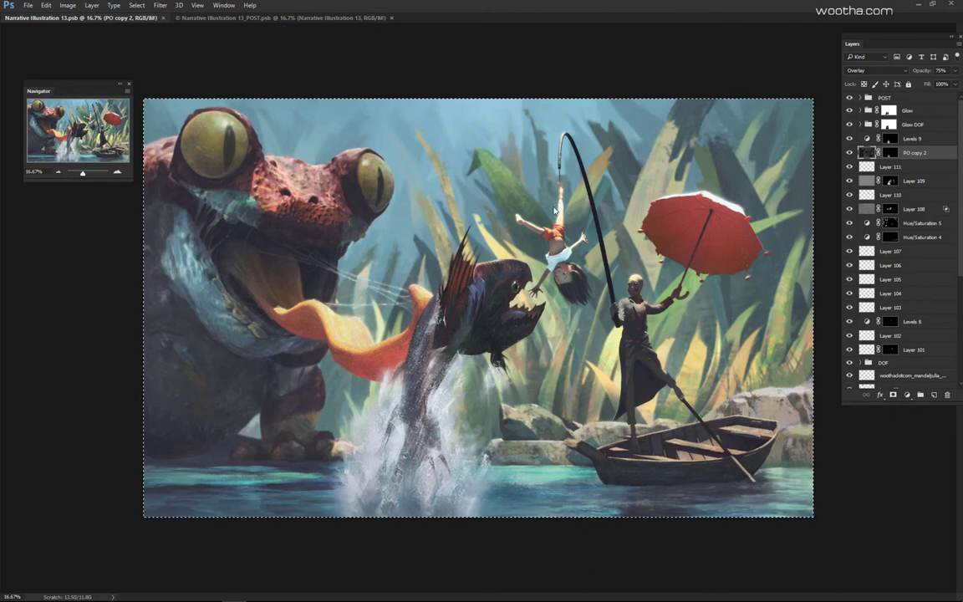
{"action": "key", "text": "ctrl+n"}
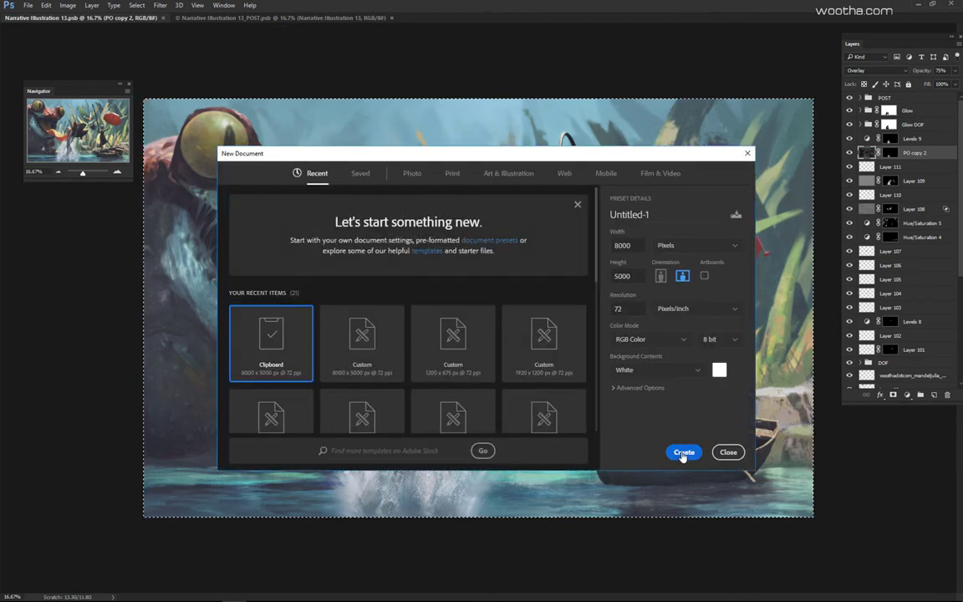
{"action": "left_click", "coordinate": [683, 452]}
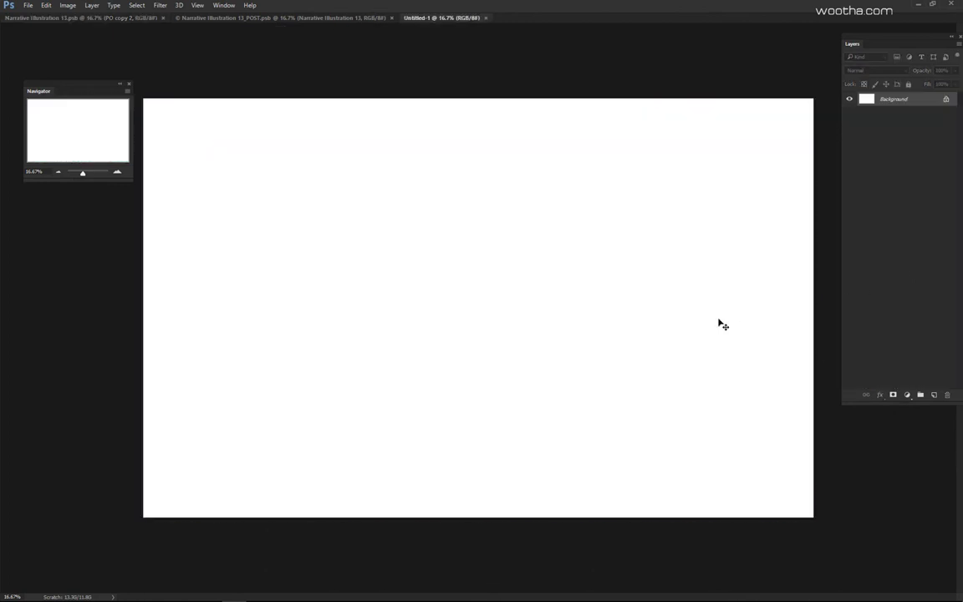
{"action": "key", "text": "ctrl+v"}
Step: Flatten the pasted image in Untitled-1 into the background and convert it to a smart object
{"action": "left_click", "coordinate": [881, 114]}
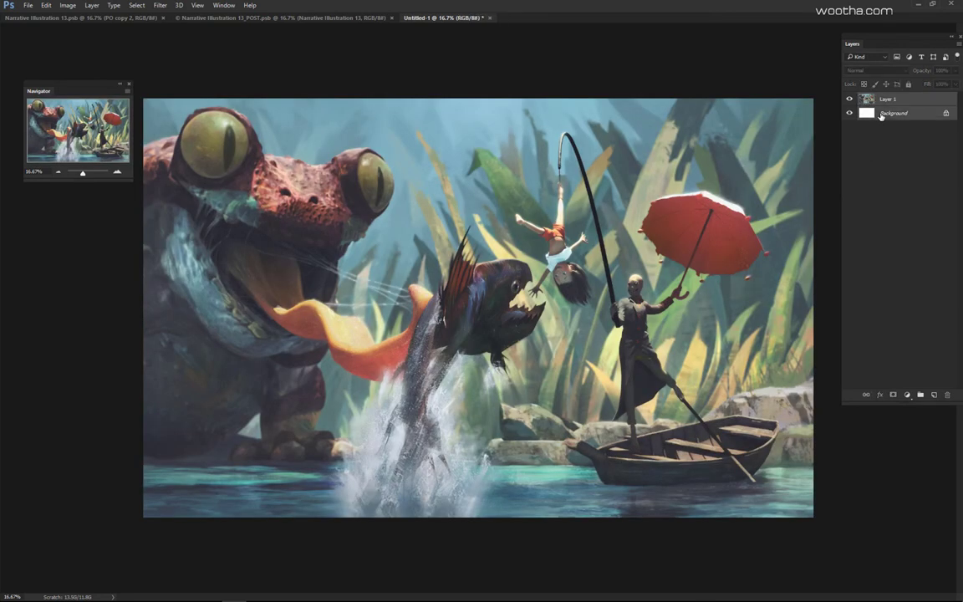
{"action": "key", "text": "ctrl+shift+e"}
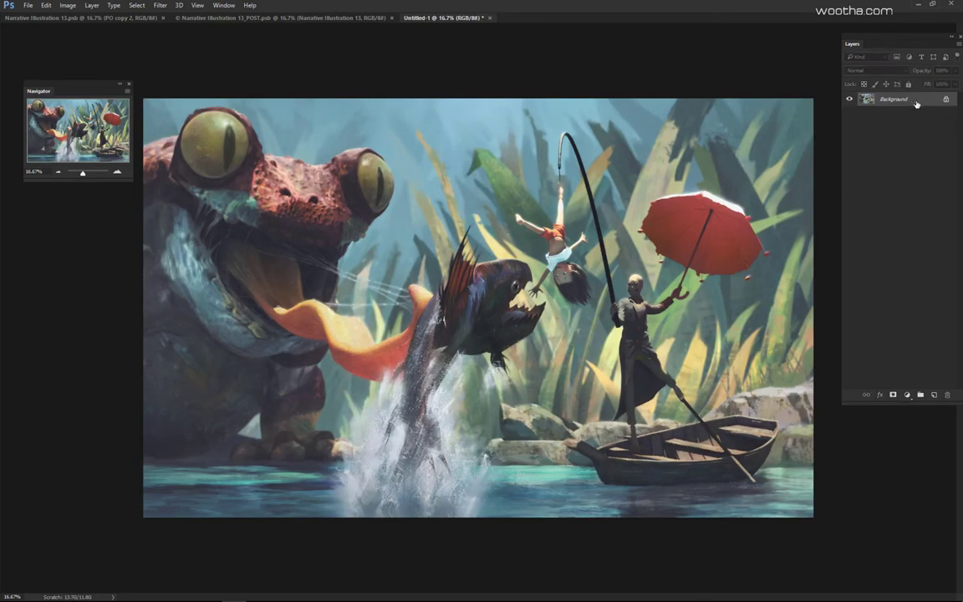
{"action": "right_click", "coordinate": [917, 104]}
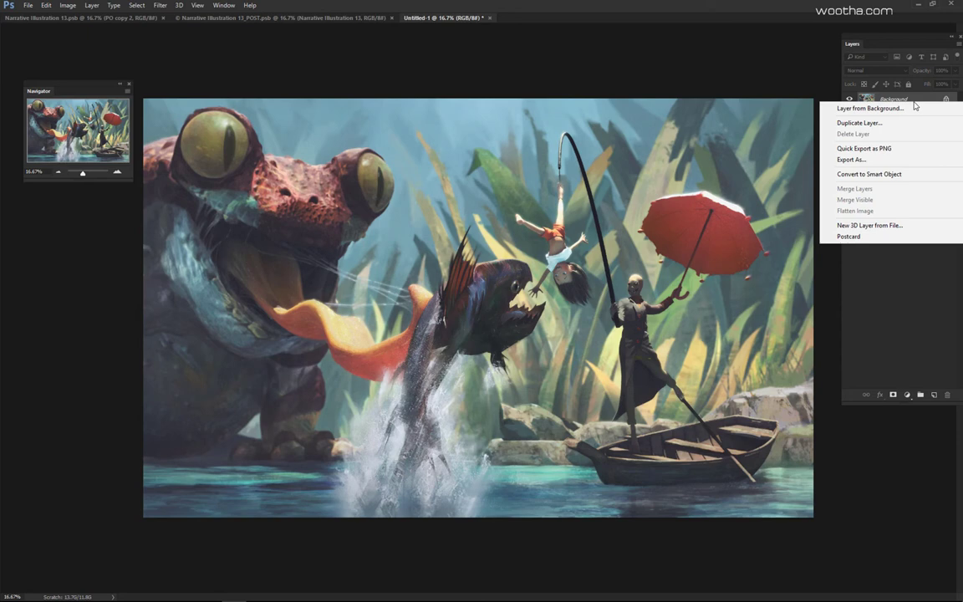
{"action": "left_click", "coordinate": [914, 174]}
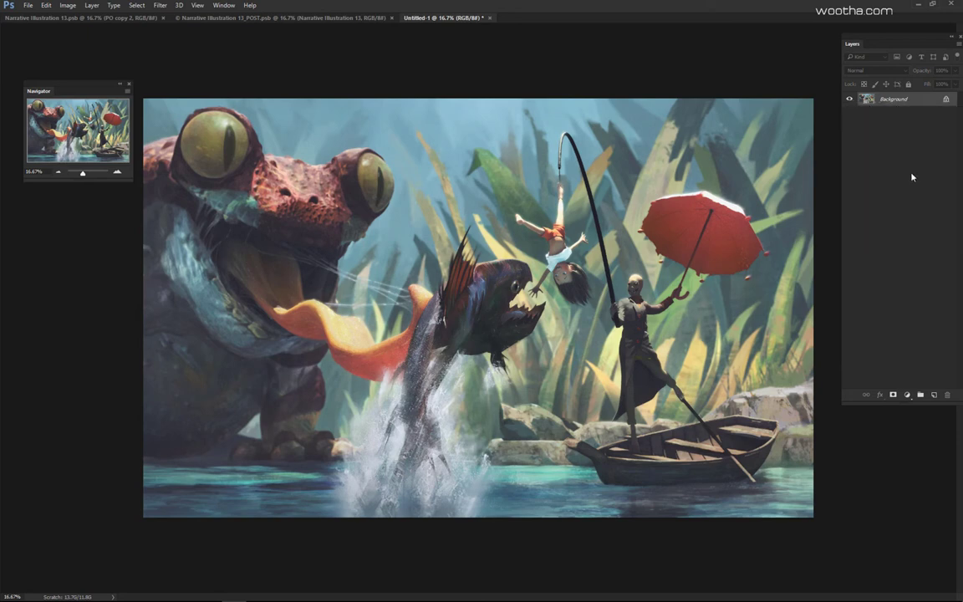
Step: Relink the smart object to the Narrative Illustration 13 file and inspect its layer name
{"action": "right_click", "coordinate": [940, 103]}
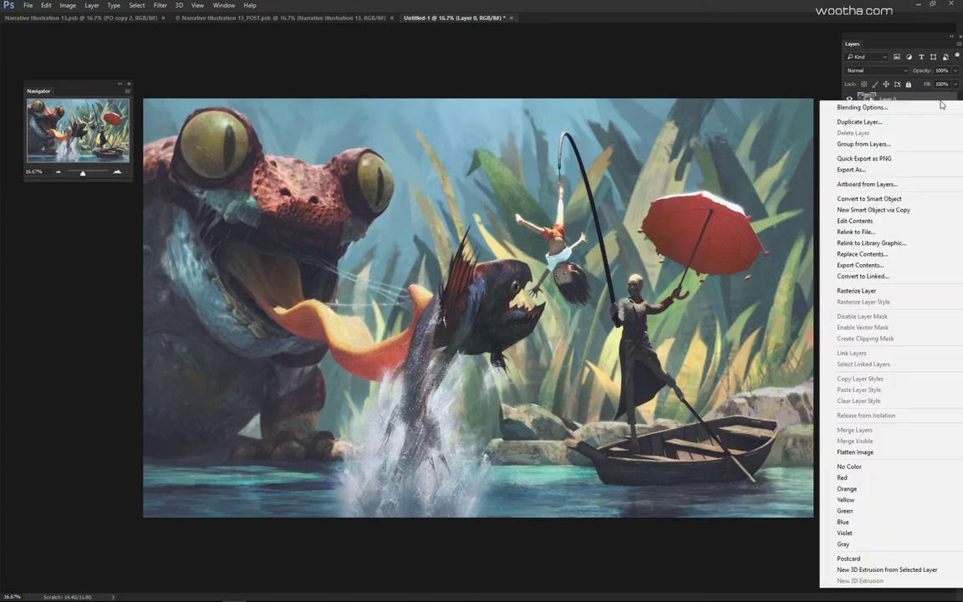
{"action": "left_click", "coordinate": [917, 235]}
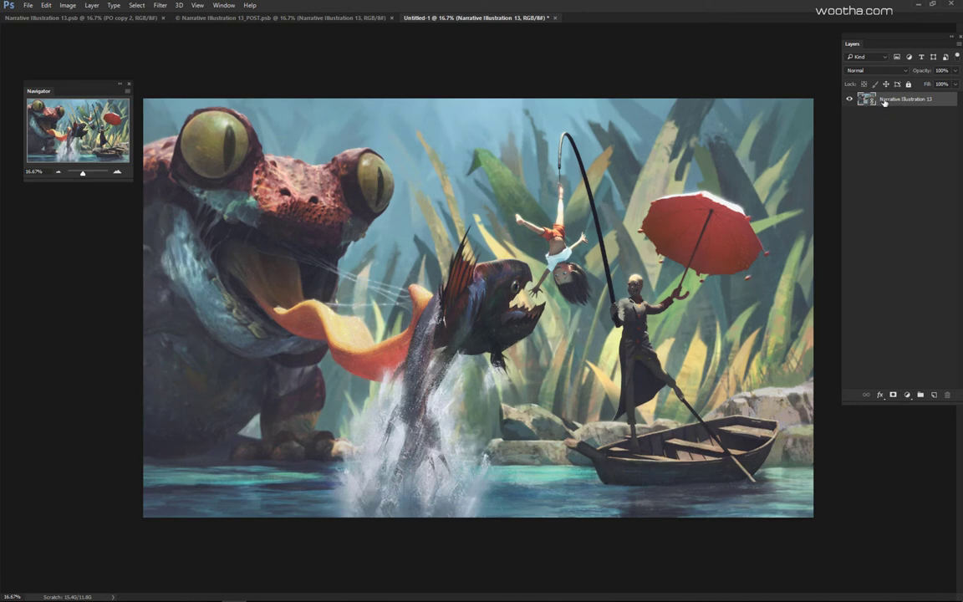
{"action": "left_click", "coordinate": [915, 103], "text": "ctrl"}
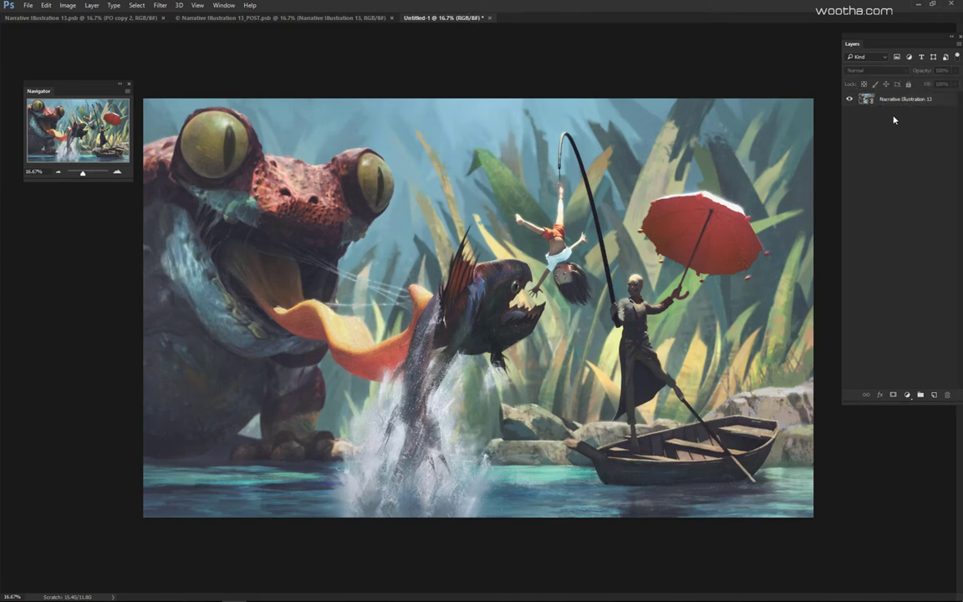
{"action": "left_click", "coordinate": [922, 105]}
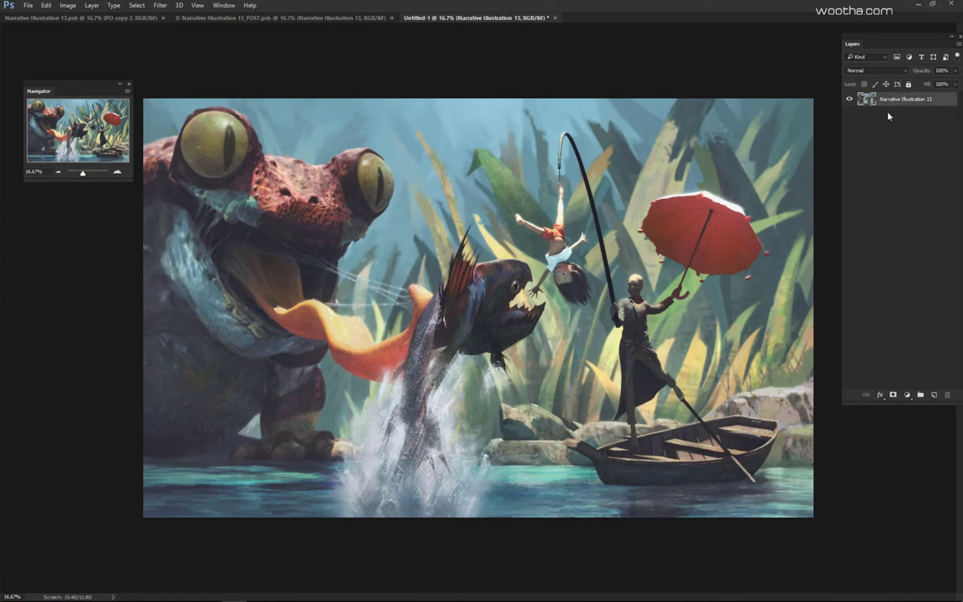
{"action": "double_click", "coordinate": [930, 102]}
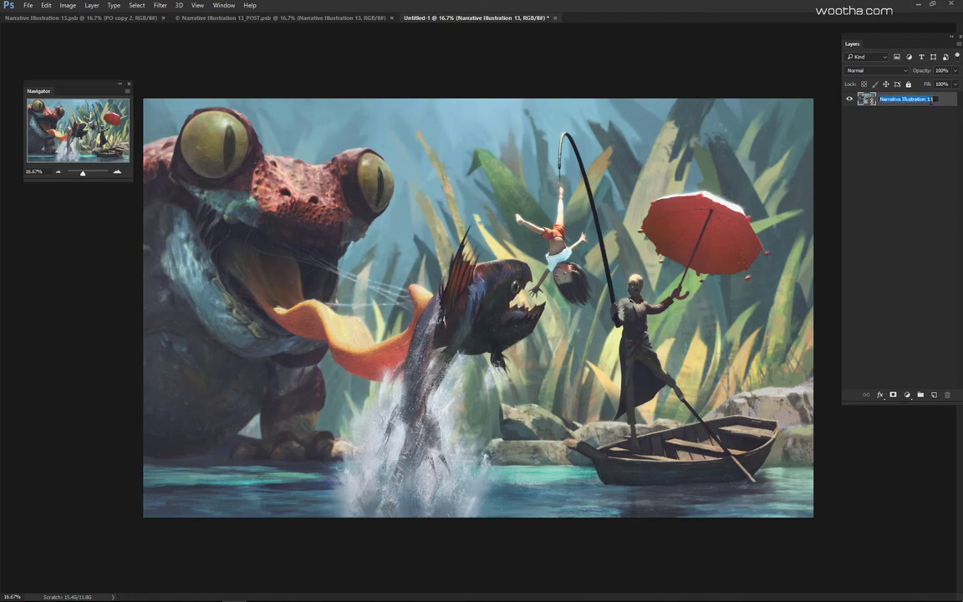
{"action": "left_click", "coordinate": [928, 123]}
Step: Check Narrative Illustration 13.psb and its POST version, and close Untitled-1 without saving it
{"action": "left_click", "coordinate": [225, 18]}
{"action": "left_click", "coordinate": [133, 18]}
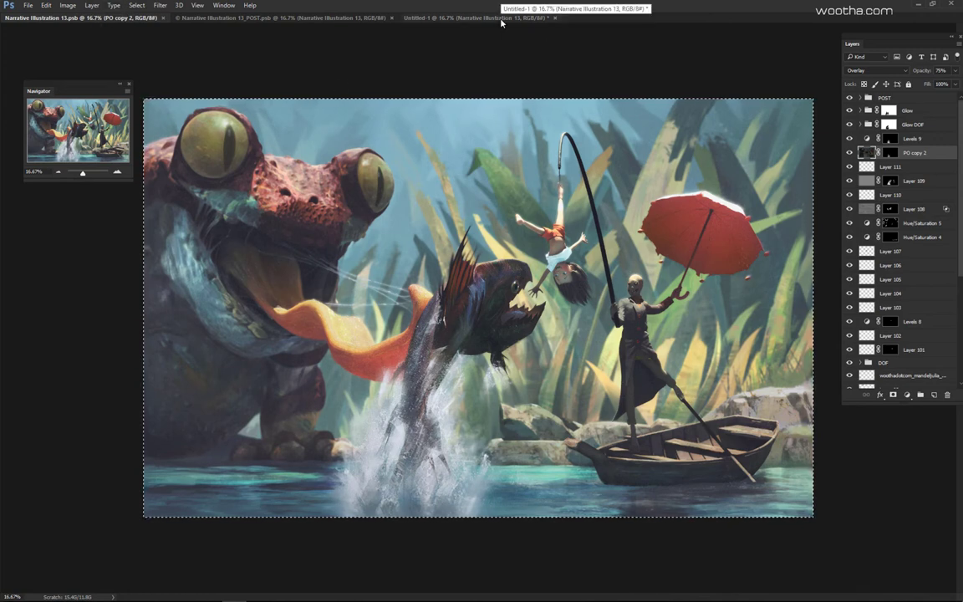
{"action": "left_click", "coordinate": [350, 18]}
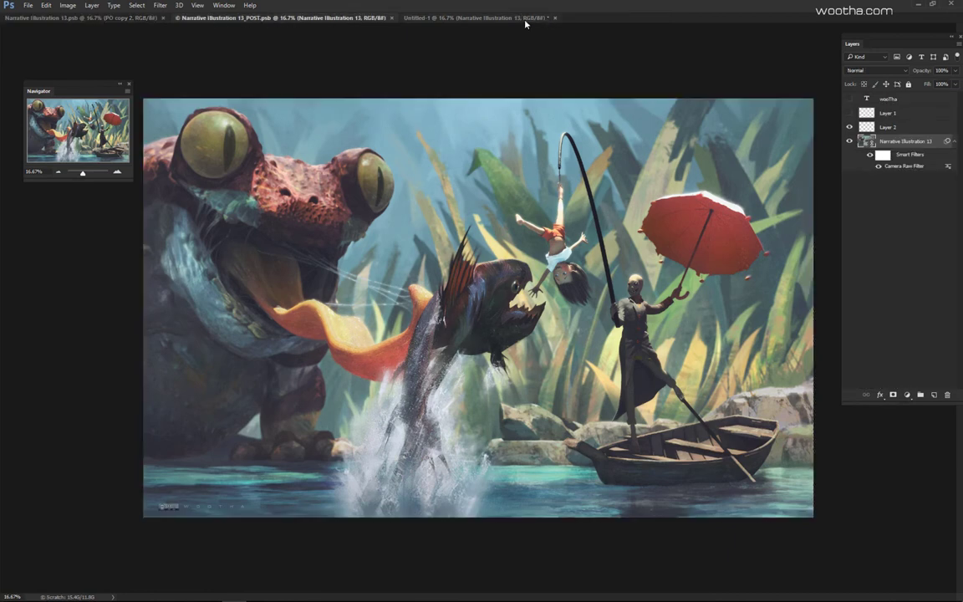
{"action": "left_click", "coordinate": [553, 18]}
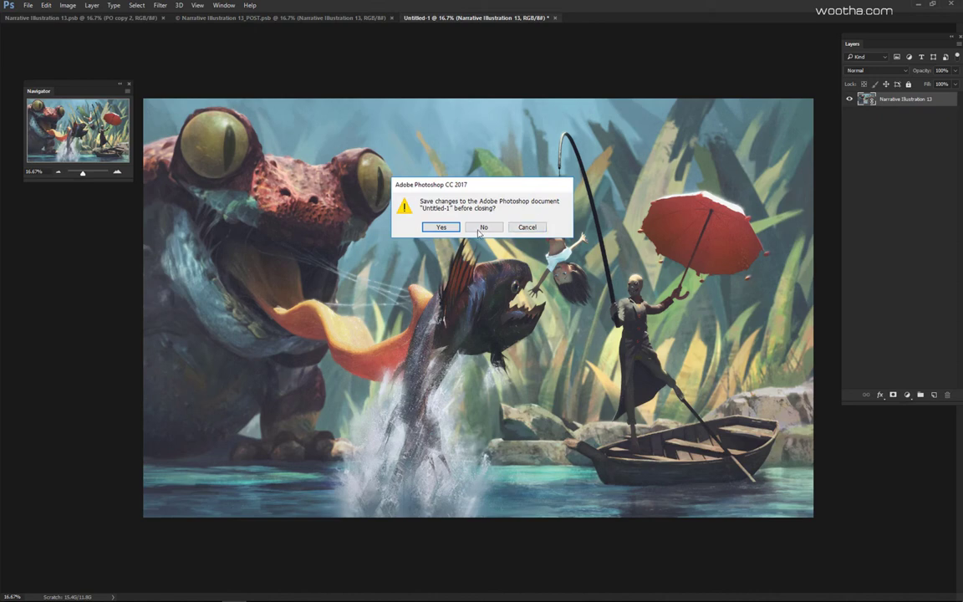
{"action": "left_click", "coordinate": [484, 228]}
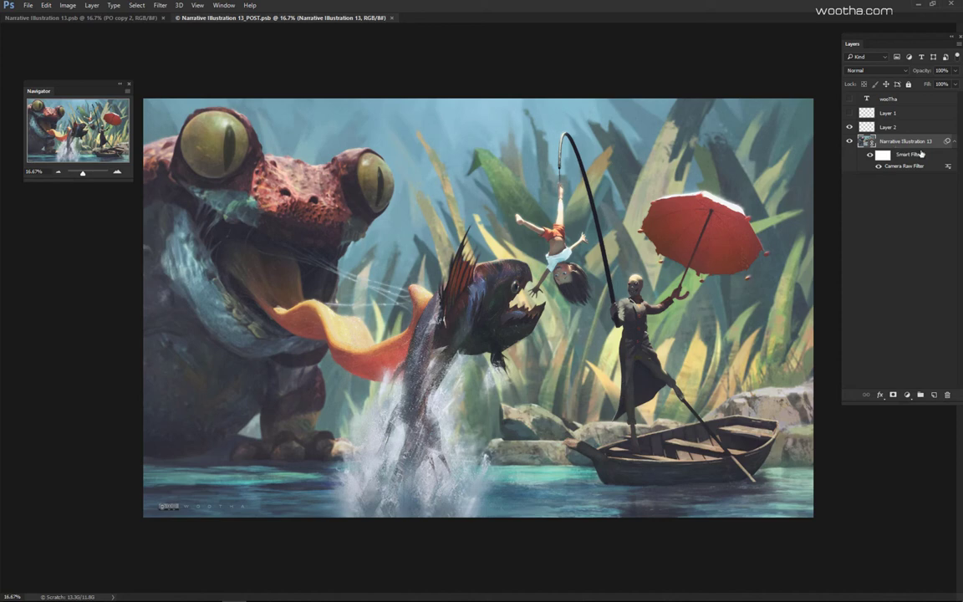
Step: Switch between Narrative Illustration 13.psb and the POST document to compare them, leaving no layer selected in the latter
{"action": "left_click", "coordinate": [121, 20]}
{"action": "left_click", "coordinate": [240, 21]}
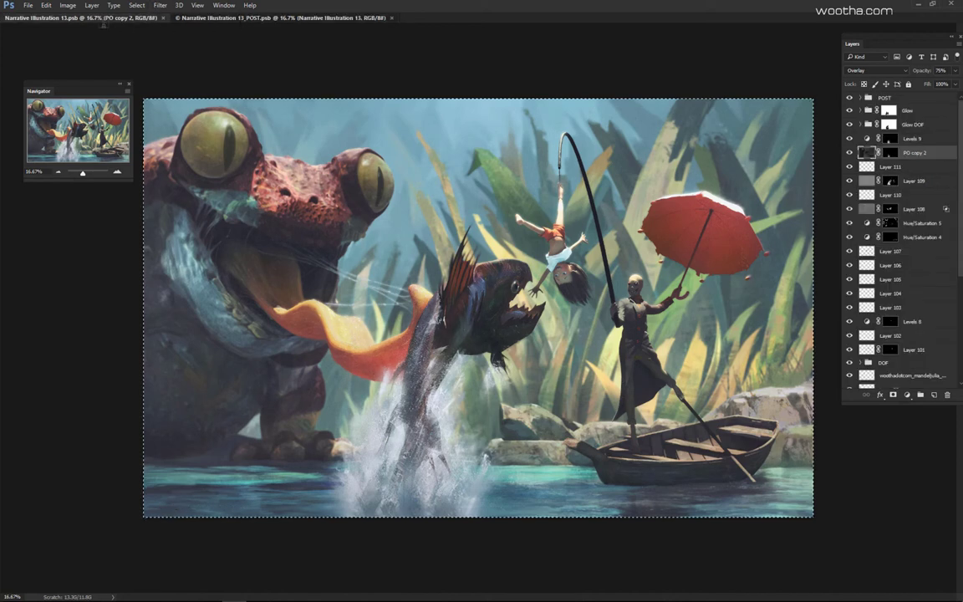
{"action": "left_click", "coordinate": [106, 21]}
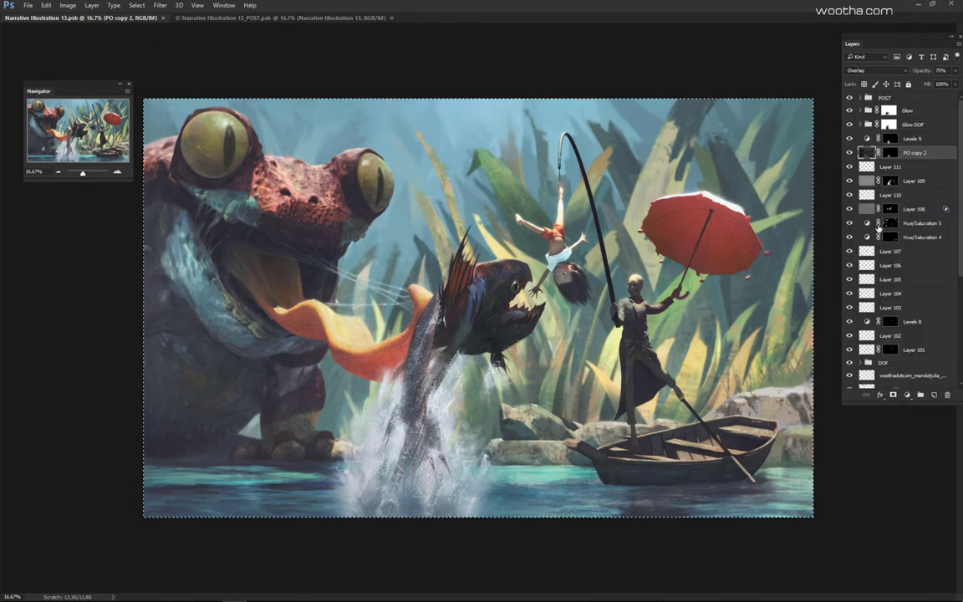
{"action": "left_click", "coordinate": [278, 18]}
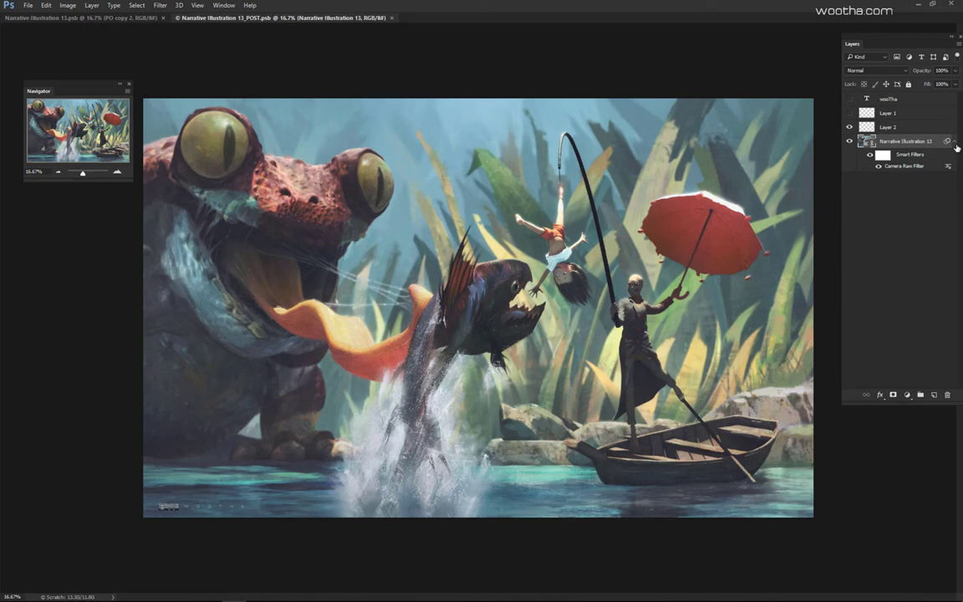
{"action": "left_click", "coordinate": [925, 250]}
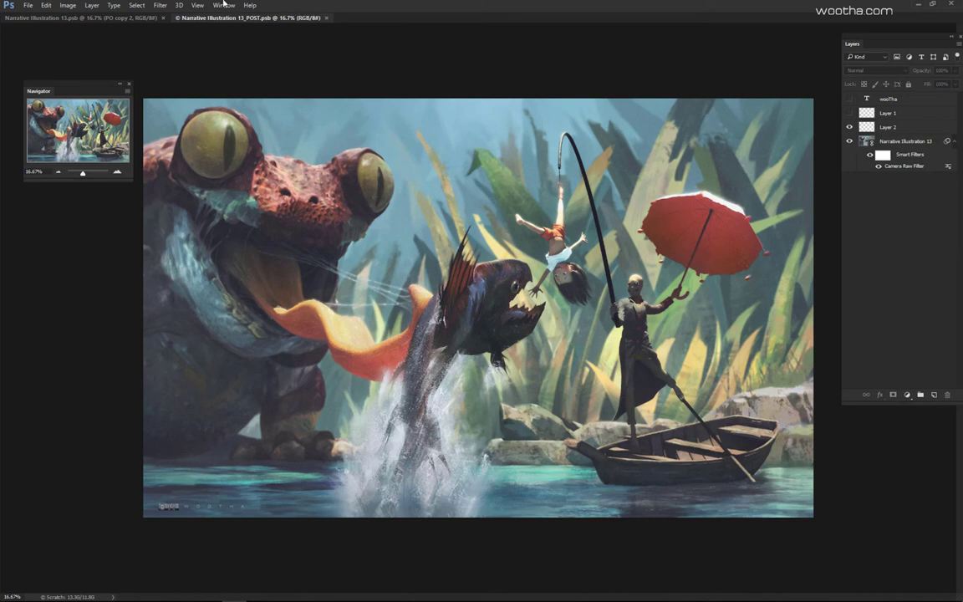
Step: Clear the canvas-wide selection in Narrative Illustration 13.psb and return to the POST document
{"action": "left_click", "coordinate": [150, 19]}
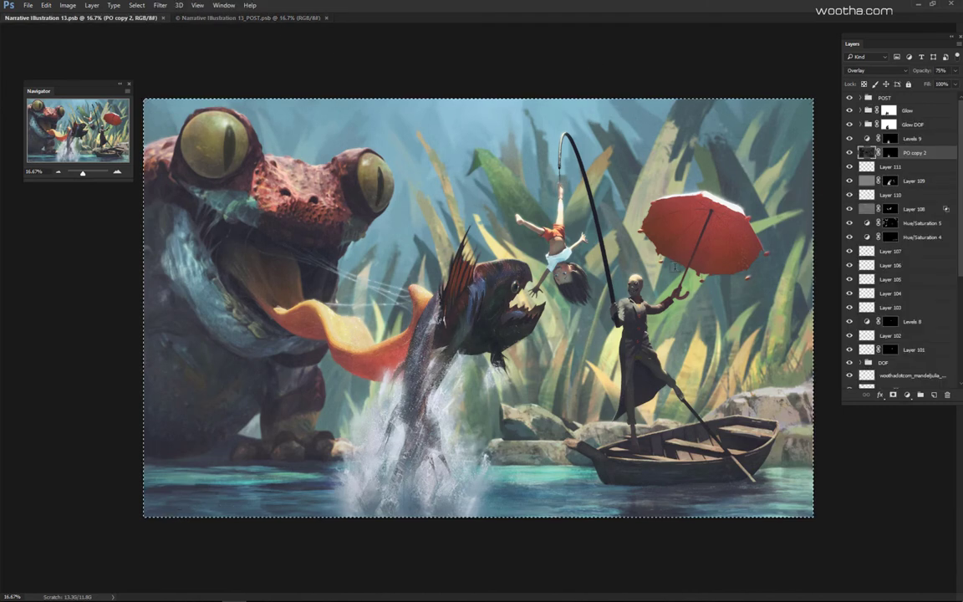
{"action": "key", "text": "ctrl+d"}
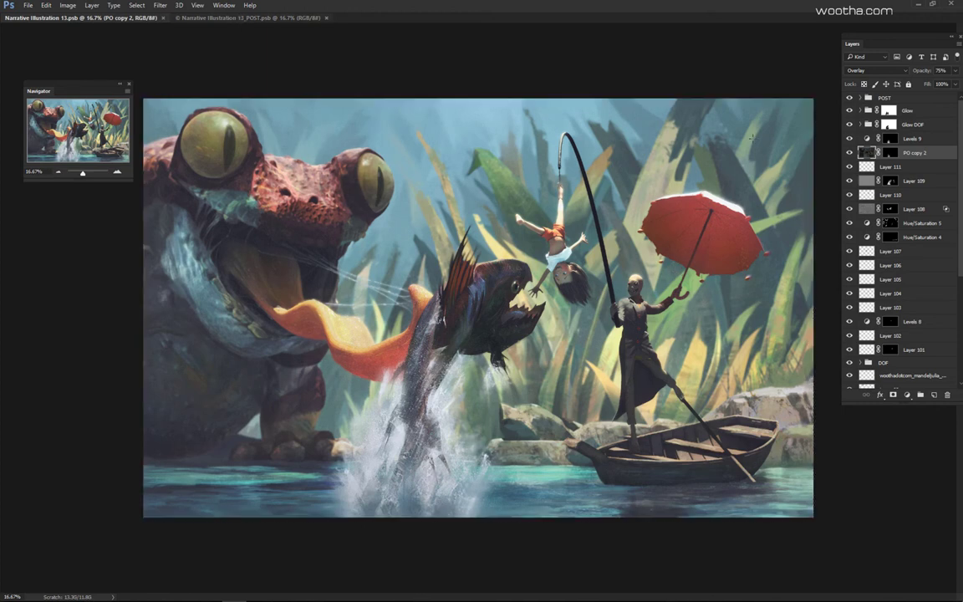
{"action": "left_click", "coordinate": [248, 18]}
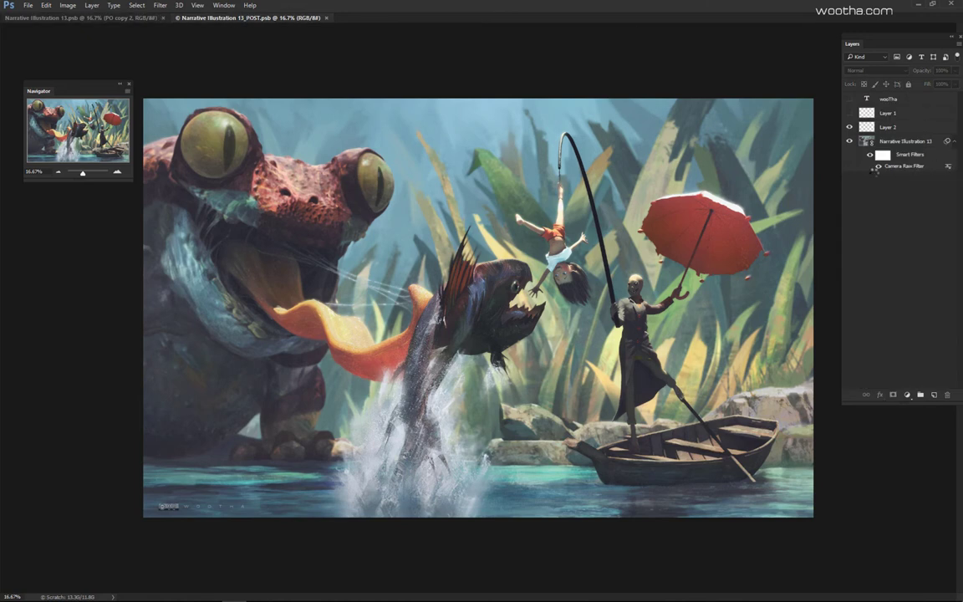
Step: Try different opacities, such as 70%, in the Camera Raw filter's blending options and leave without applying them
{"action": "left_click", "coordinate": [878, 168]}
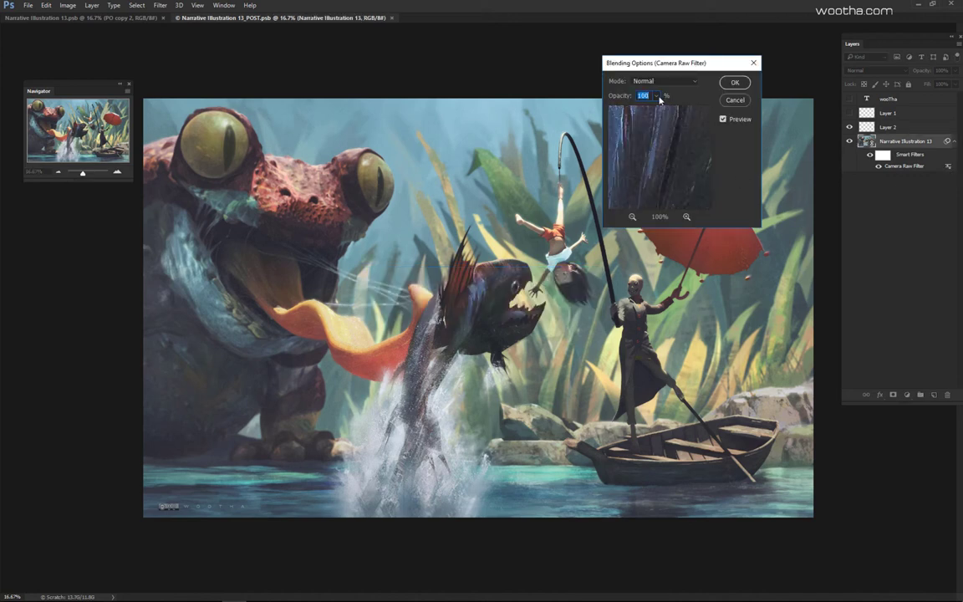
{"action": "left_click", "coordinate": [658, 97]}
{"action": "left_click_drag", "start_coordinate": [657, 111], "coordinate": [643, 112]}
{"action": "left_click_drag", "start_coordinate": [654, 160], "coordinate": [660, 198]}
{"action": "left_click", "coordinate": [657, 97]}
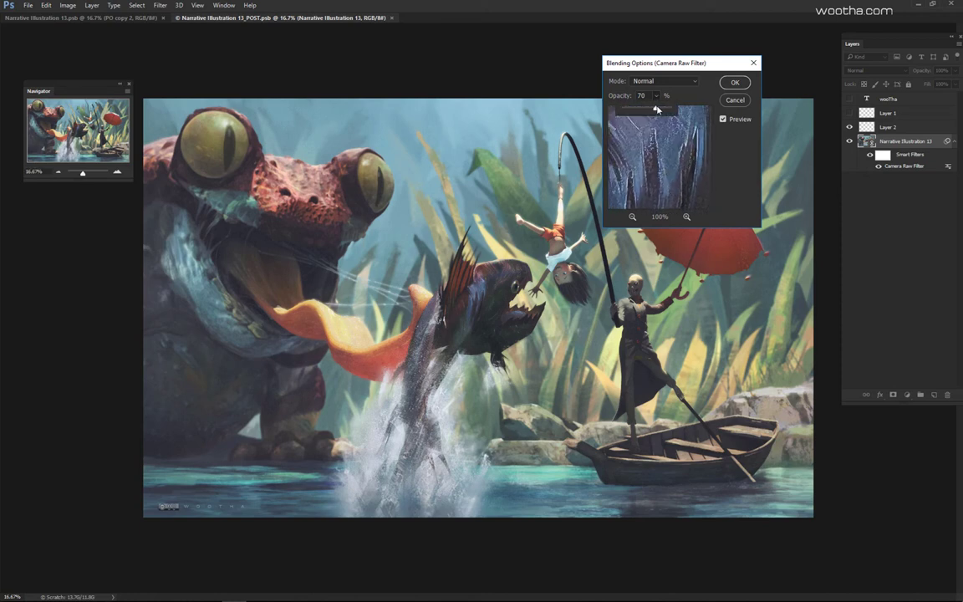
{"action": "left_click_drag", "start_coordinate": [623, 111], "coordinate": [691, 116]}
{"action": "left_click", "coordinate": [753, 63]}
Step: In Narrative Illustration 13.psb, hide the Glow and Glow DOF groups, Levels 9, PO copy 2 and Layer 111, toggling Levels 9 to check its effect
{"action": "left_click", "coordinate": [119, 18]}
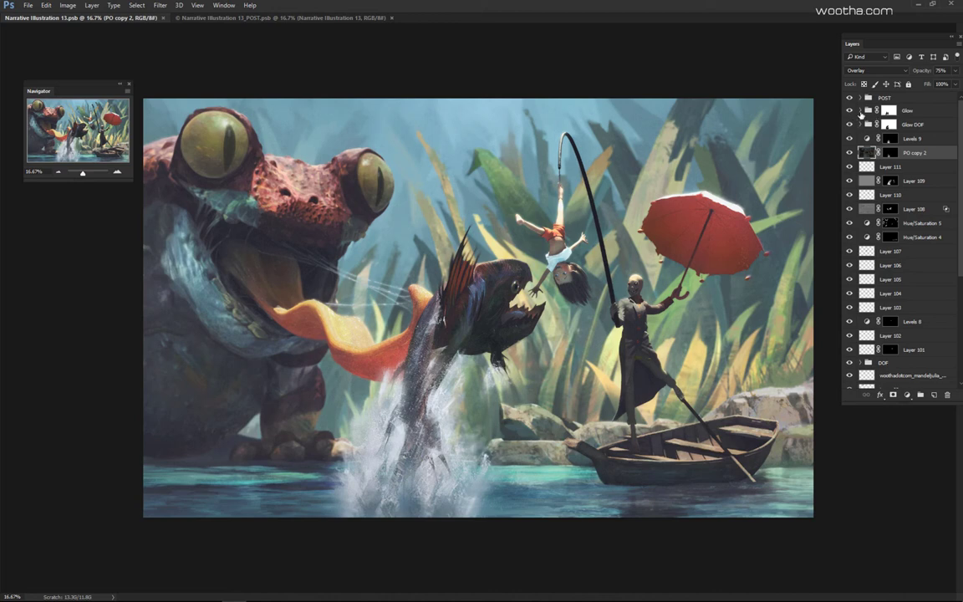
{"action": "left_click", "coordinate": [850, 110]}
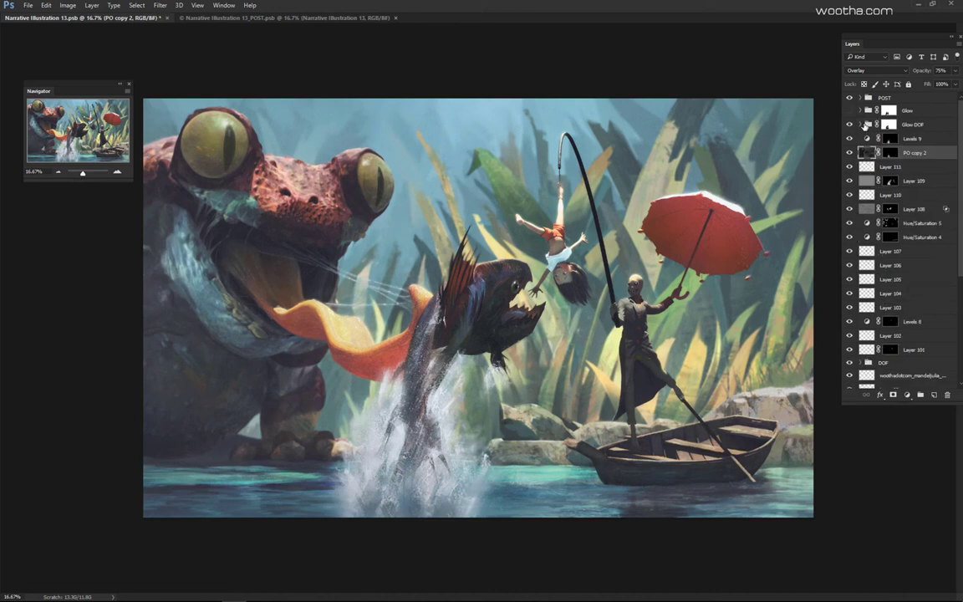
{"action": "left_click", "coordinate": [850, 123]}
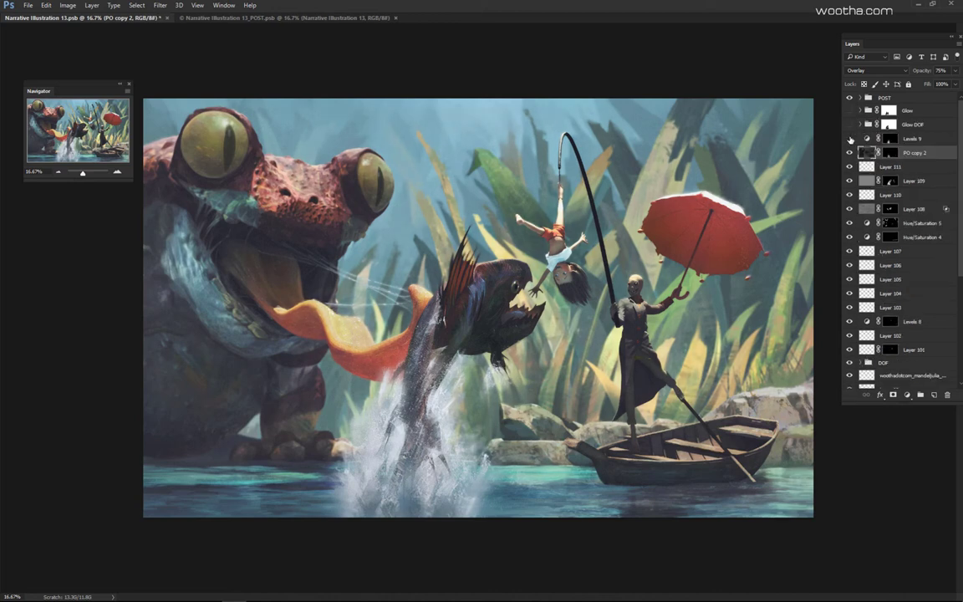
{"action": "left_click", "coordinate": [850, 139]}
{"action": "left_click", "coordinate": [850, 138]}
{"action": "left_click", "coordinate": [926, 142]}
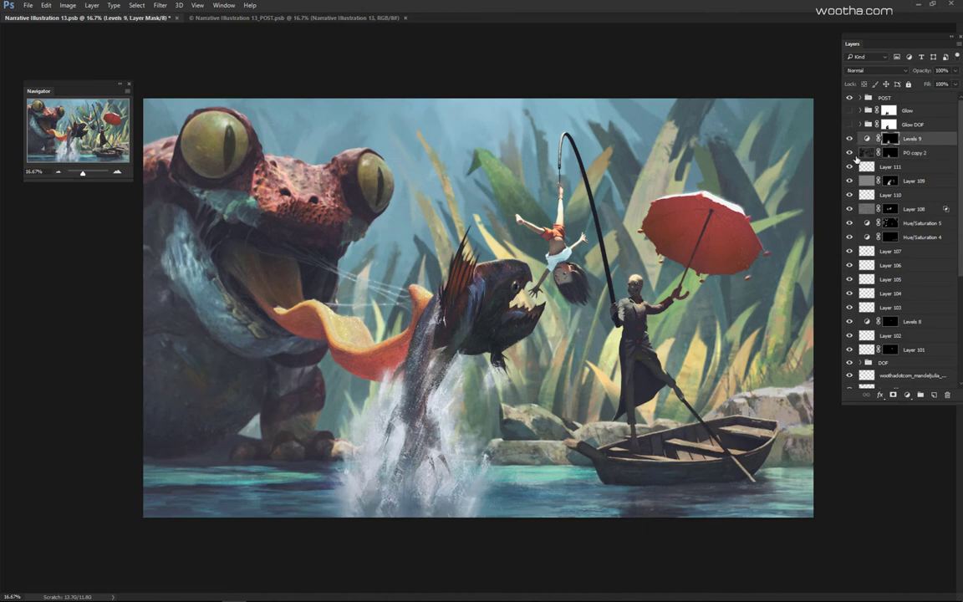
{"action": "left_click", "coordinate": [850, 139]}
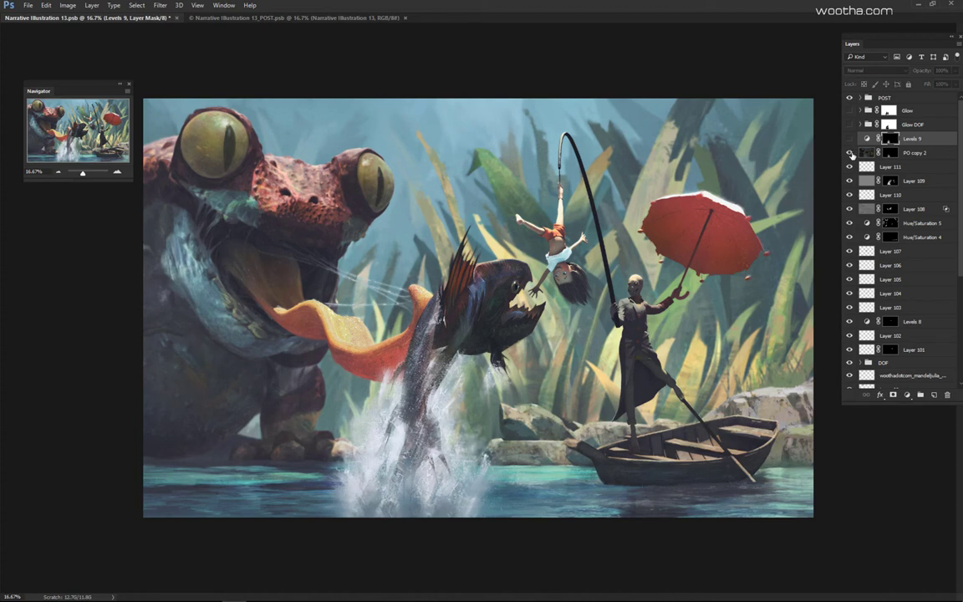
{"action": "left_click", "coordinate": [849, 140]}
{"action": "left_click", "coordinate": [849, 140]}
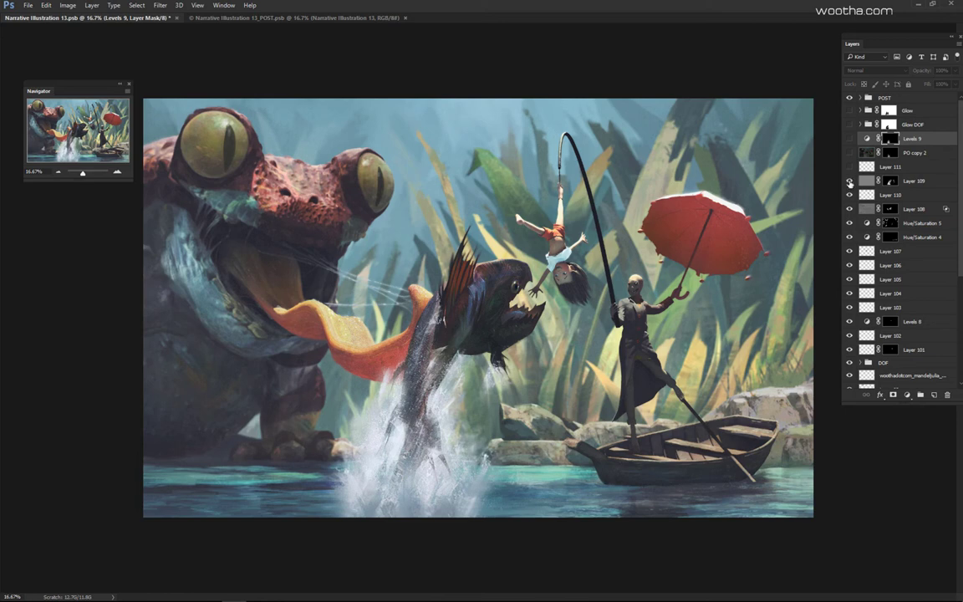
Step: Hide the layers from Layer 109 down to Layer 98, including the DOF group, to examine the earlier state of the painting
{"action": "left_click", "coordinate": [850, 182]}
{"action": "scroll", "coordinate": [958, 216], "scroll_direction": "down", "scroll_amount": 2}
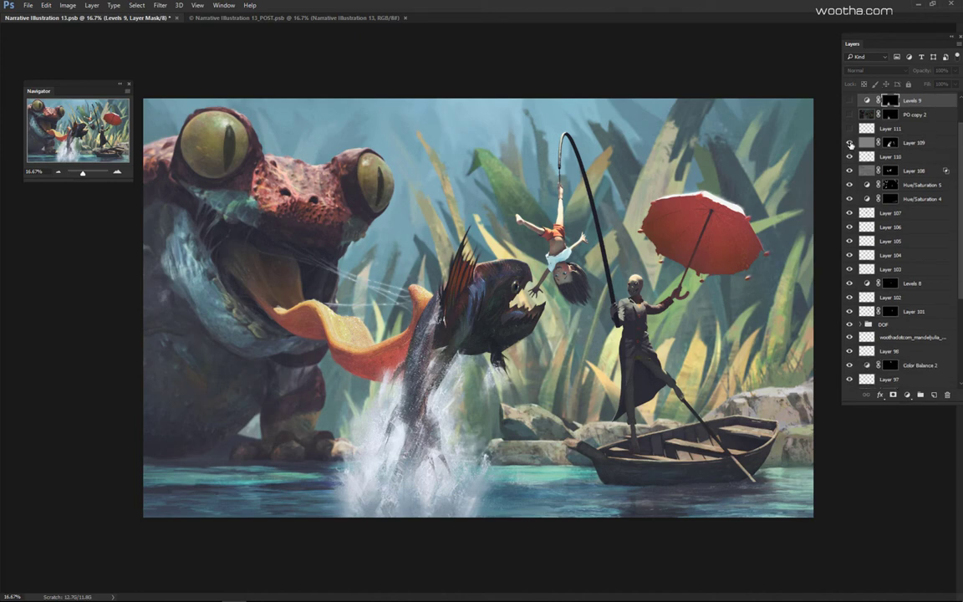
{"action": "left_click_drag", "start_coordinate": [849, 143], "coordinate": [849, 172]}
{"action": "left_click_drag", "start_coordinate": [853, 310], "coordinate": [855, 319]}
{"action": "scroll", "coordinate": [902, 251], "scroll_direction": "down", "scroll_amount": 3}
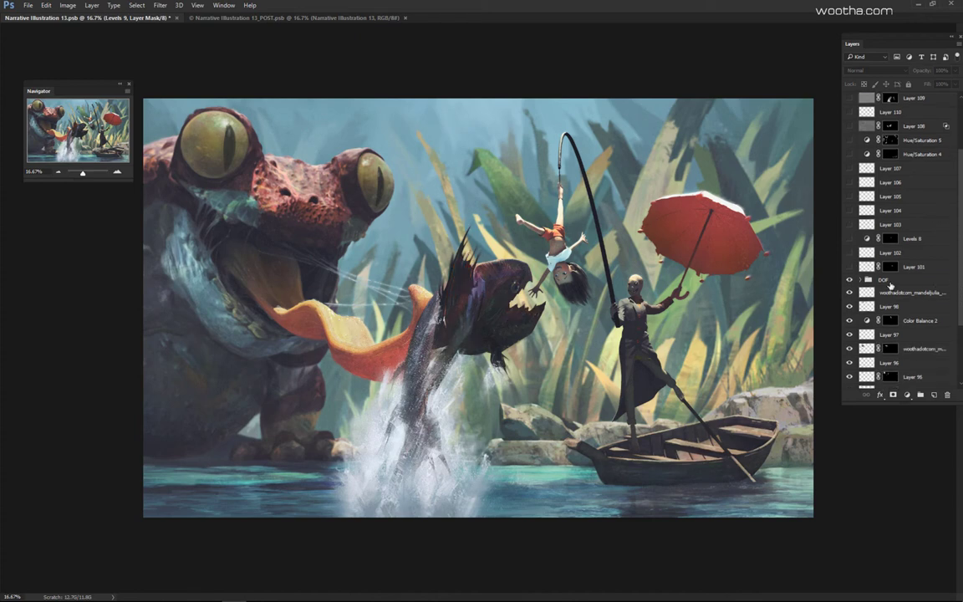
{"action": "left_click", "coordinate": [850, 291]}
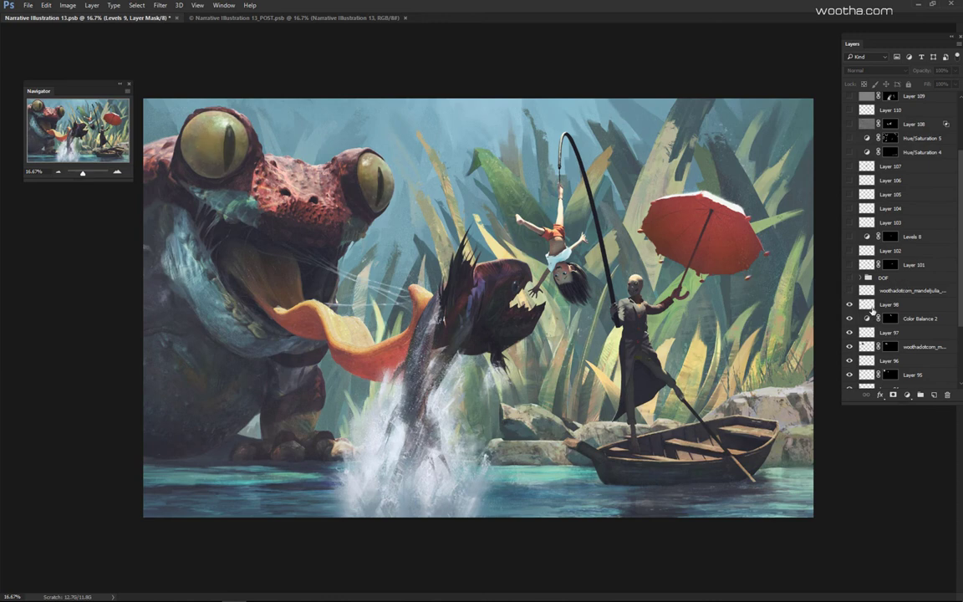
{"action": "left_click", "coordinate": [849, 304]}
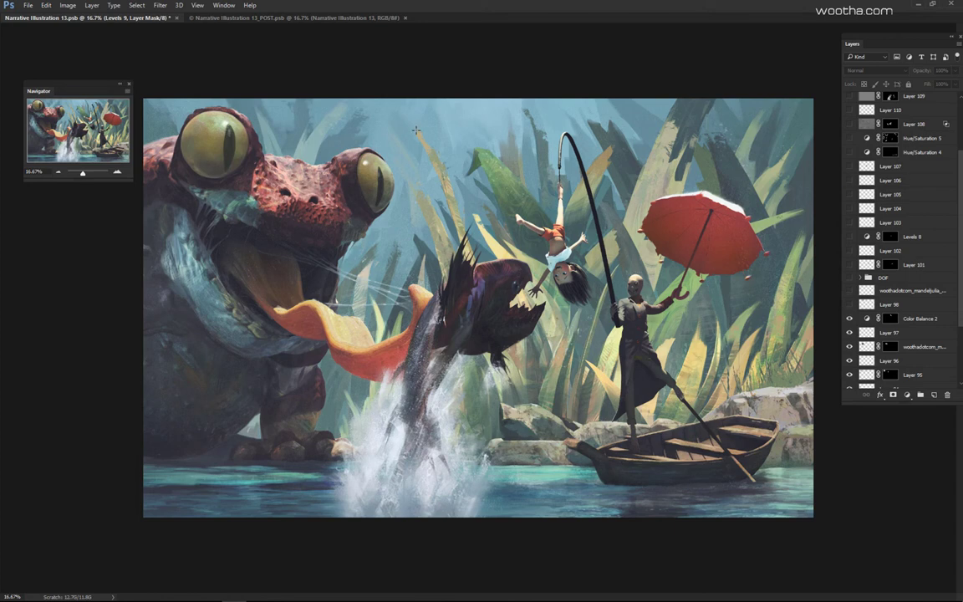
Step: Revert Narrative Illustration 13.psb to its opening history snapshot and delete the hidden layers
{"action": "key", "text": "Tab"}
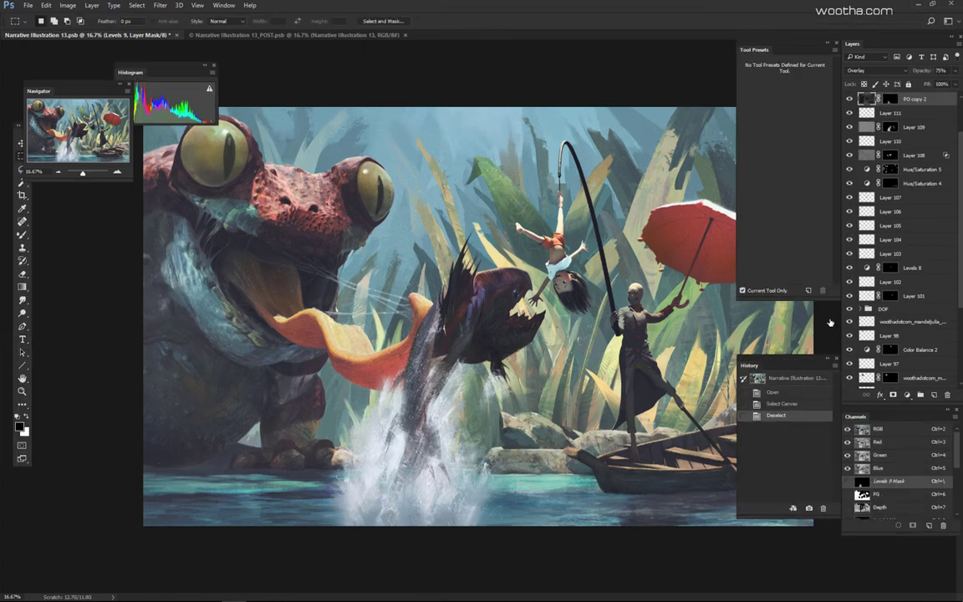
{"action": "left_click", "coordinate": [795, 381]}
{"action": "left_click", "coordinate": [958, 47]}
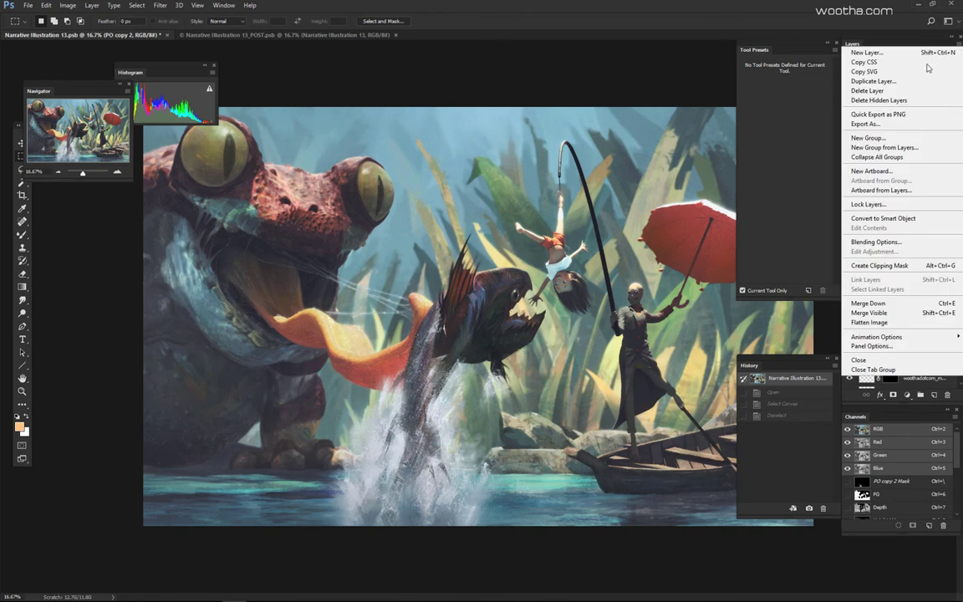
{"action": "left_click", "coordinate": [889, 101]}
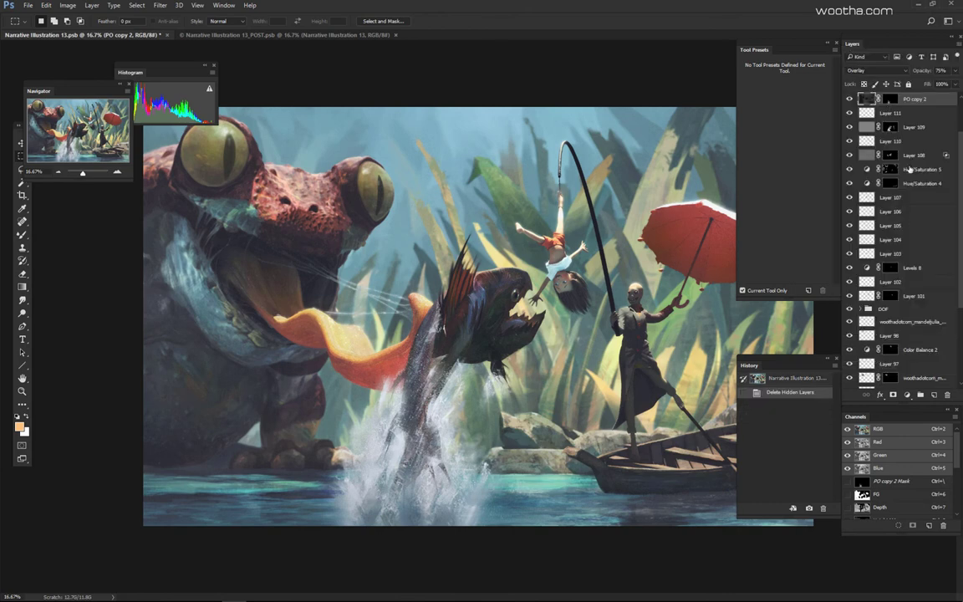
Step: Hide every layer from PO copy 2 down to Layer 93, then select the PO copy layer
{"action": "left_click_drag", "start_coordinate": [847, 251], "coordinate": [848, 254]}
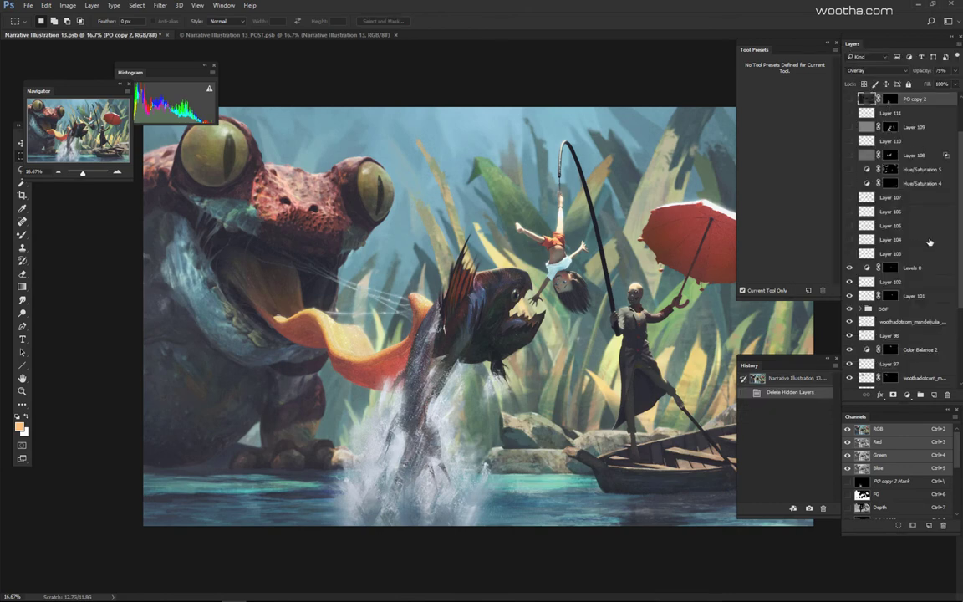
{"action": "left_click_drag", "start_coordinate": [961, 264], "coordinate": [960, 305]}
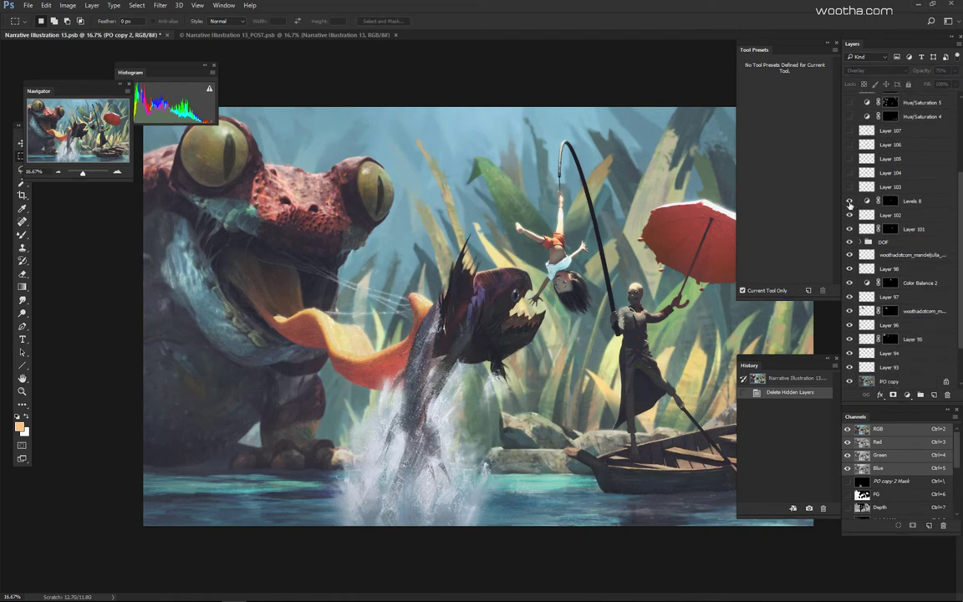
{"action": "left_click_drag", "start_coordinate": [849, 201], "coordinate": [851, 257]}
{"action": "scroll", "coordinate": [903, 251], "scroll_direction": "down", "scroll_amount": 3}
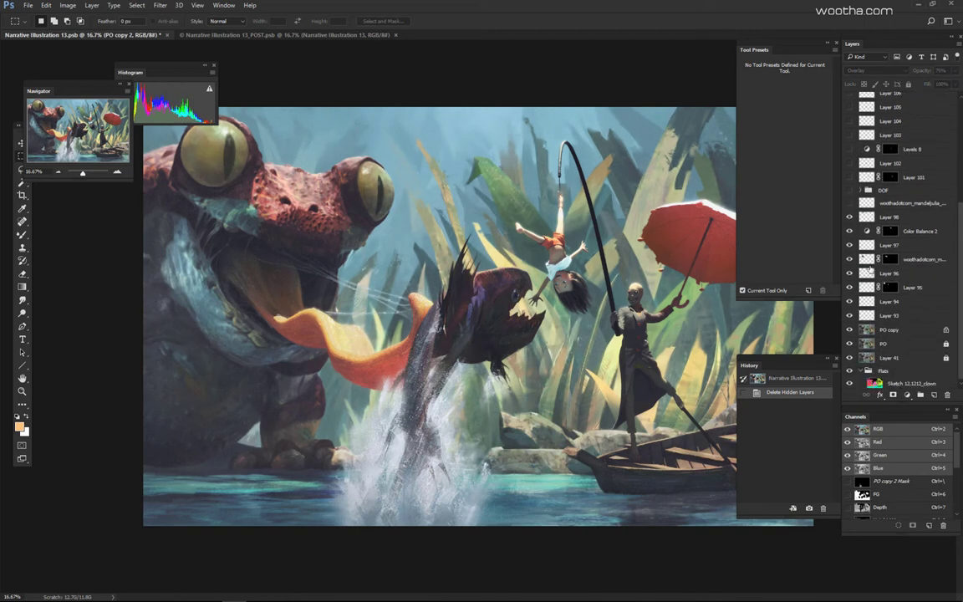
{"action": "left_click_drag", "start_coordinate": [850, 219], "coordinate": [851, 316]}
{"action": "left_click", "coordinate": [851, 316]}
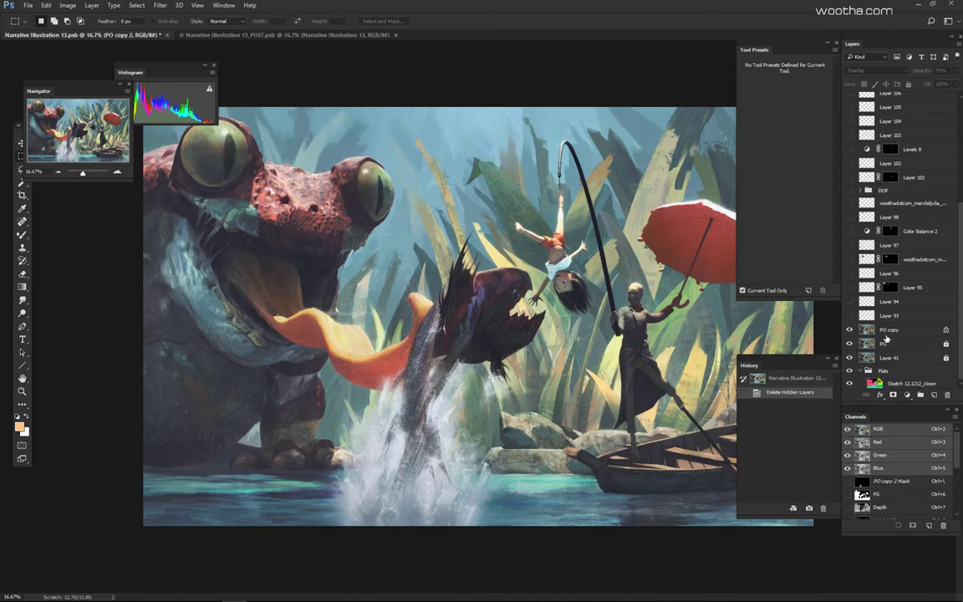
{"action": "left_click", "coordinate": [885, 334]}
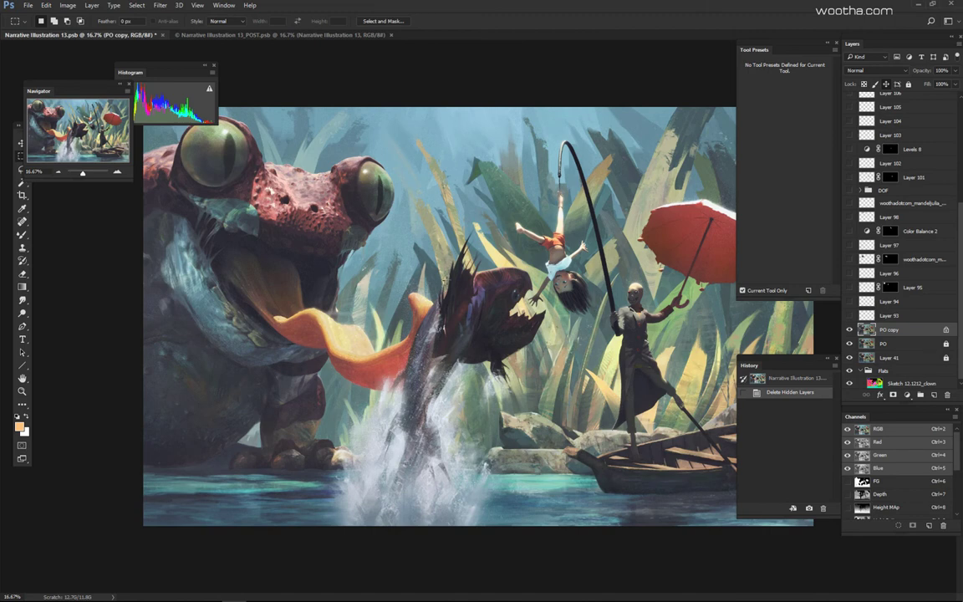
Step: Clear the workspace of everything but the layer list, and reveal Layer 93, toggling it to check its effect
{"action": "key", "text": "Tab"}
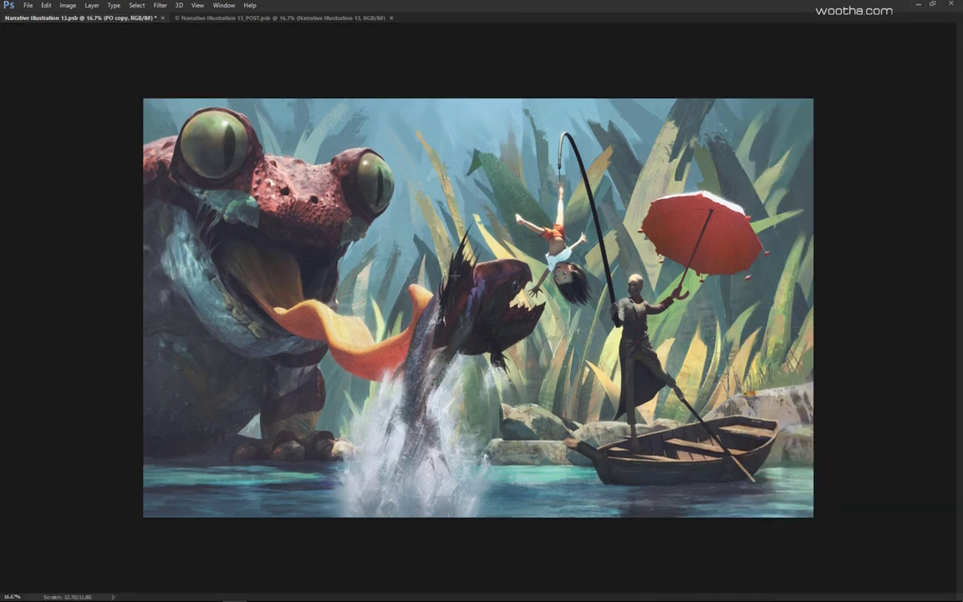
{"action": "key", "text": "F7"}
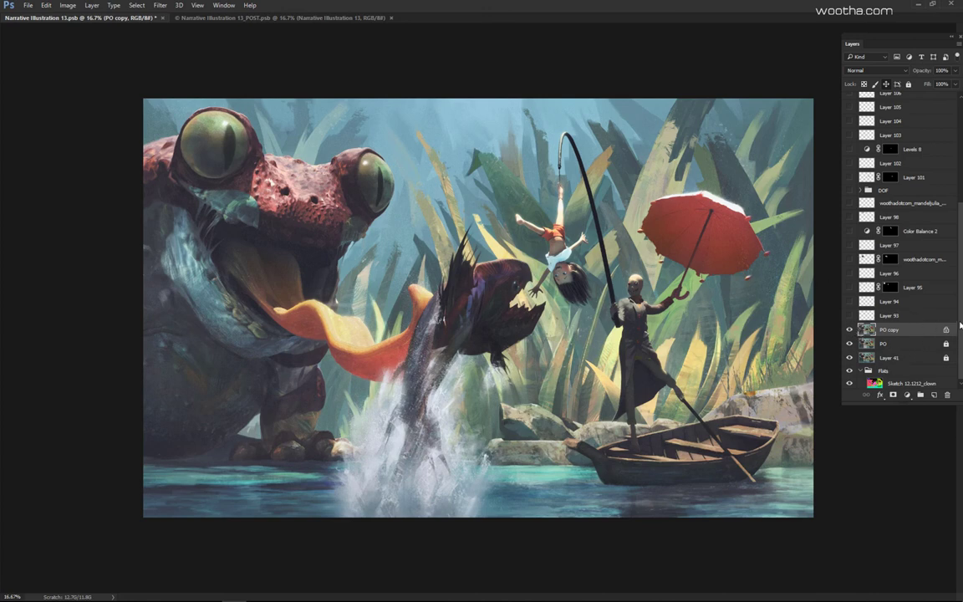
{"action": "scroll", "coordinate": [960, 324], "scroll_direction": "up", "scroll_amount": 3}
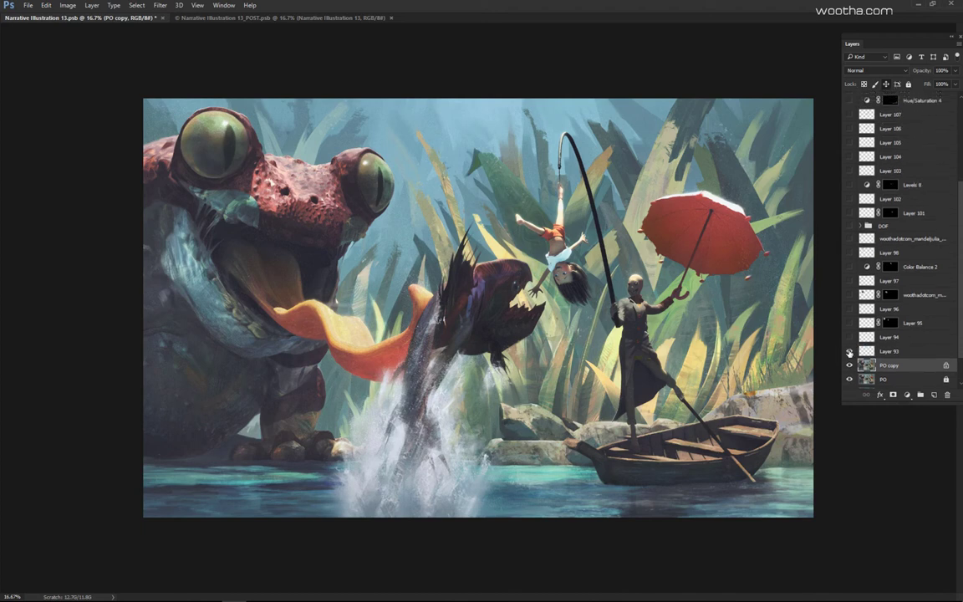
{"action": "left_click", "coordinate": [849, 353]}
{"action": "left_click", "coordinate": [850, 353]}
{"action": "left_click", "coordinate": [849, 353]}
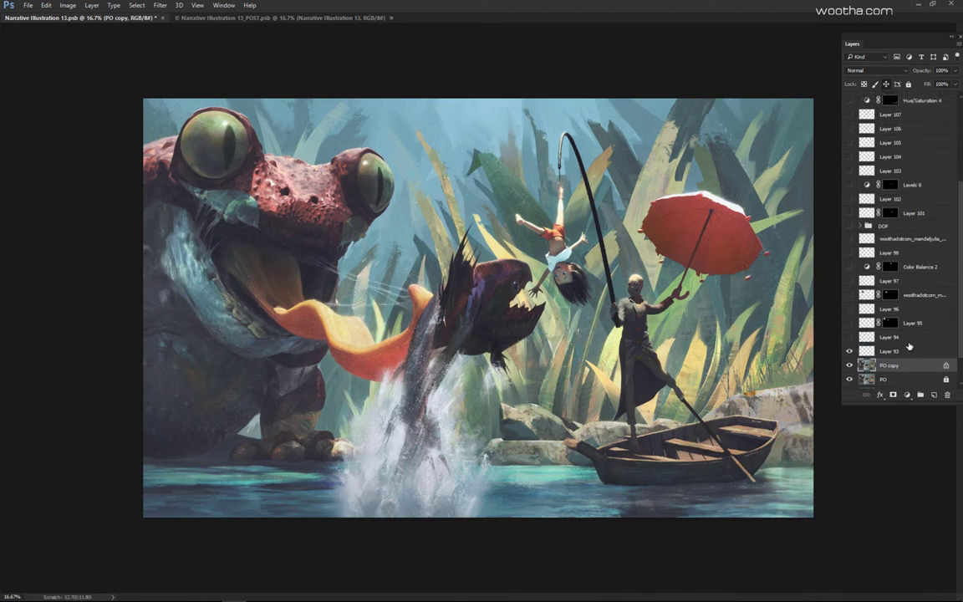
{"action": "left_click", "coordinate": [849, 352]}
{"action": "left_click", "coordinate": [849, 352]}
Step: Reveal Layers 94, 95 and 96 above Layer 93, toggling Layer 95 to compare the painting with and without it
{"action": "left_click", "coordinate": [891, 339]}
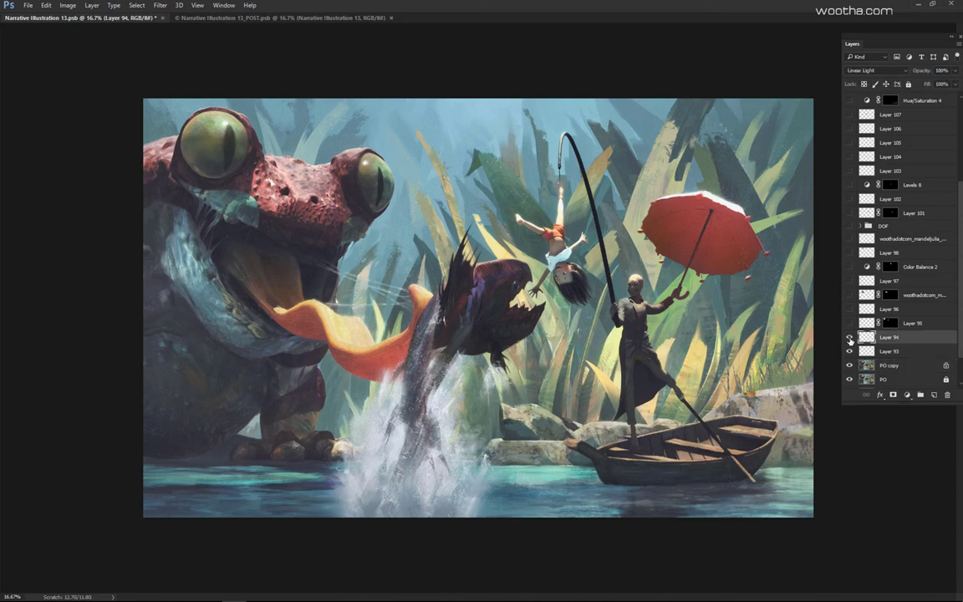
{"action": "left_click", "coordinate": [850, 337]}
{"action": "left_click", "coordinate": [849, 323]}
{"action": "left_click", "coordinate": [849, 324]}
{"action": "left_click", "coordinate": [849, 323]}
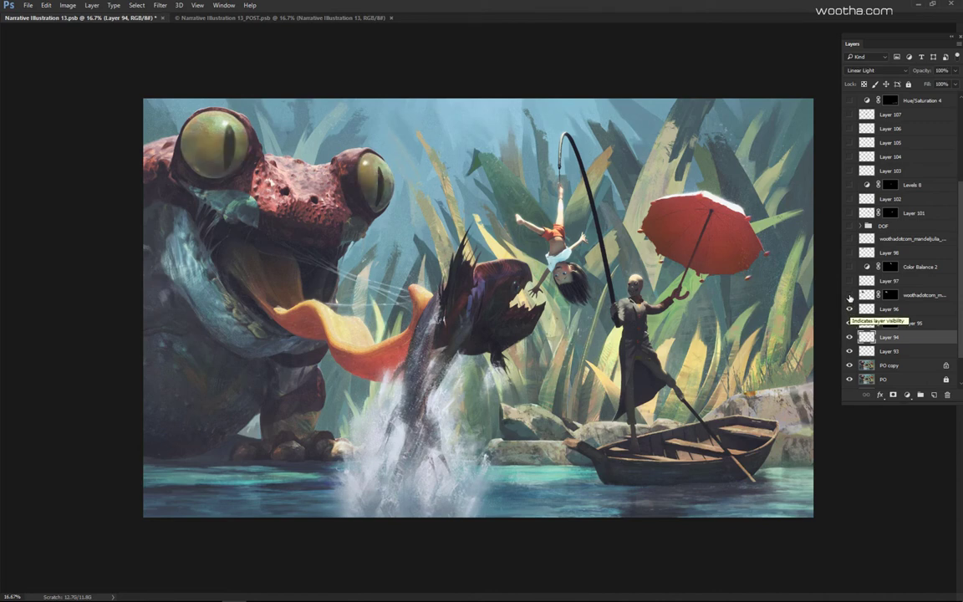
Step: Reveal the masked woothadotcom layer above Layer 96 and Layer 97, toggling each to check its effect
{"action": "left_click", "coordinate": [851, 295]}
{"action": "left_click", "coordinate": [850, 296]}
{"action": "left_click", "coordinate": [850, 296]}
{"action": "left_click", "coordinate": [848, 282]}
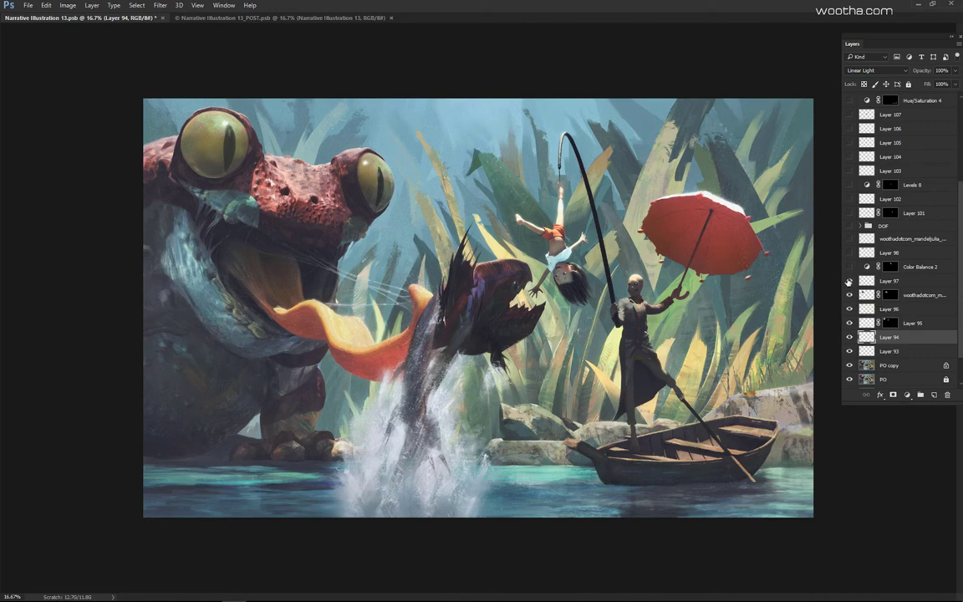
{"action": "left_click", "coordinate": [848, 282]}
{"action": "left_click", "coordinate": [848, 282]}
{"action": "left_click", "coordinate": [847, 282]}
Step: Reveal the Color Balance 2 adjustment and Layer 98, toggling each to compare the painting with and without it
{"action": "left_click", "coordinate": [848, 276]}
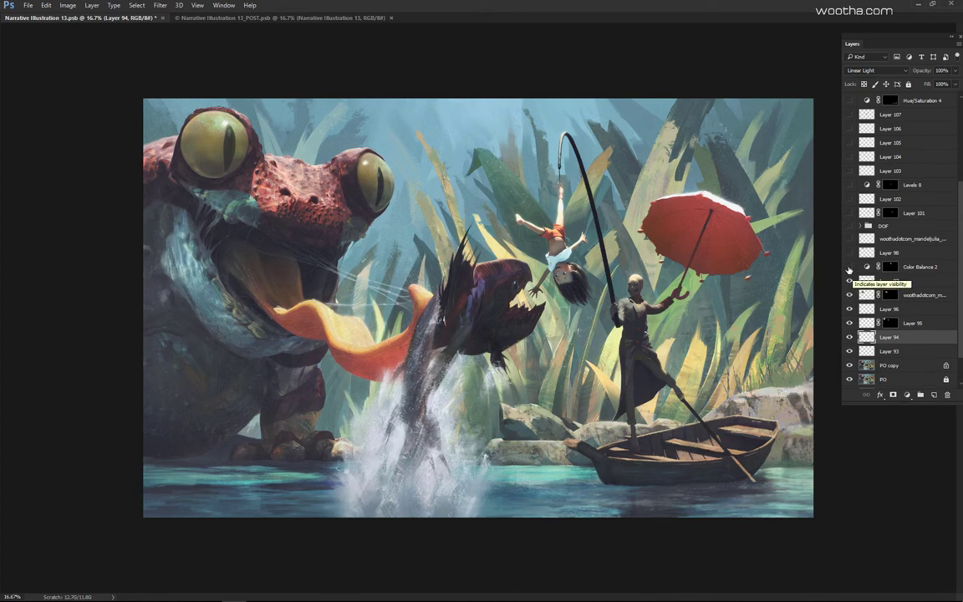
{"action": "left_click", "coordinate": [849, 269]}
{"action": "left_click", "coordinate": [848, 269]}
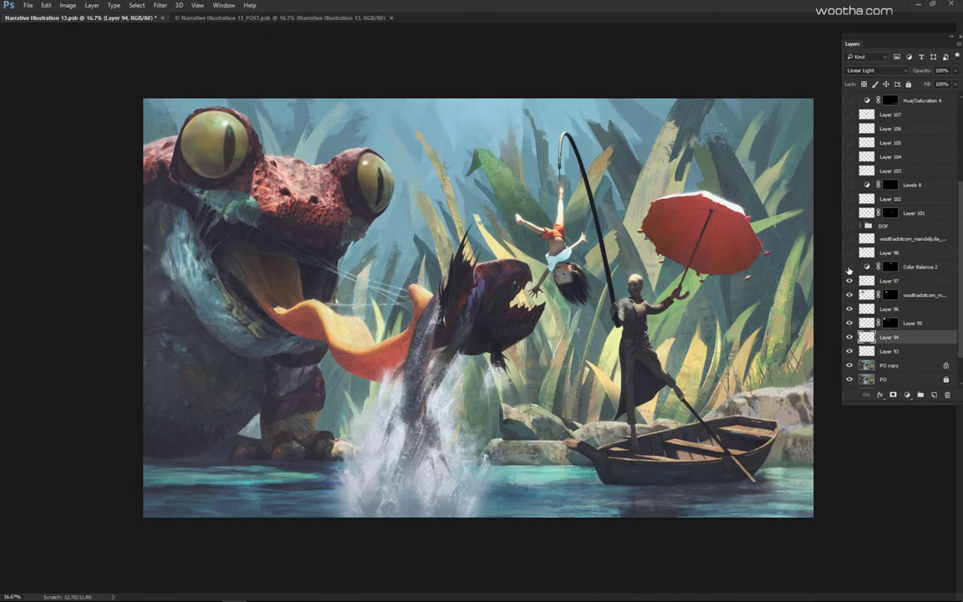
{"action": "left_click", "coordinate": [849, 253]}
{"action": "left_click", "coordinate": [849, 252]}
{"action": "left_click", "coordinate": [850, 252]}
{"action": "left_click", "coordinate": [849, 253]}
{"action": "left_click", "coordinate": [850, 253]}
{"action": "left_click", "coordinate": [850, 253]}
{"action": "left_click", "coordinate": [849, 252]}
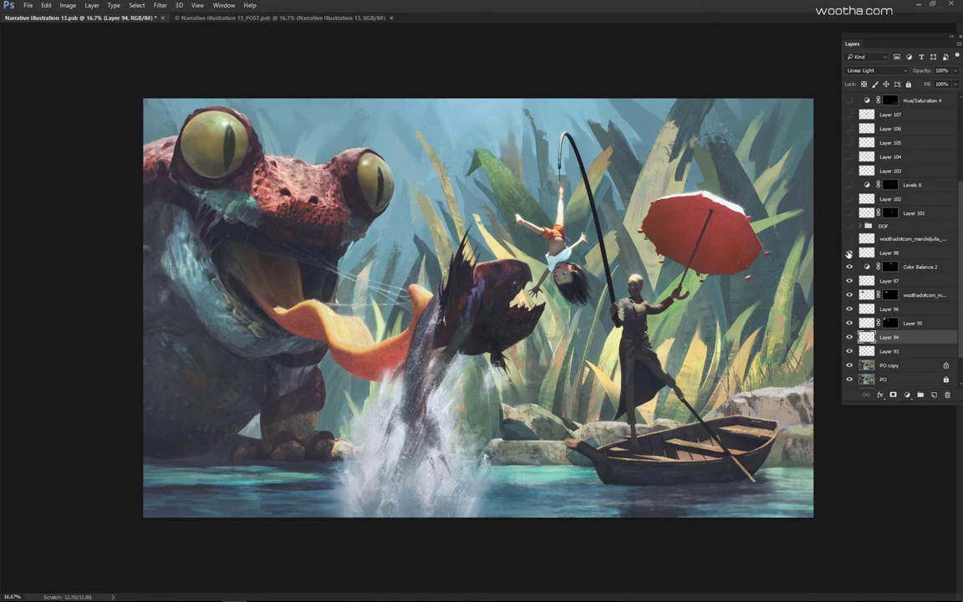
Step: Select Layer 98 and toggle its visibility again to examine its contribution, leaving it shown
{"action": "scroll", "coordinate": [959, 240], "scroll_direction": "up", "scroll_amount": 1}
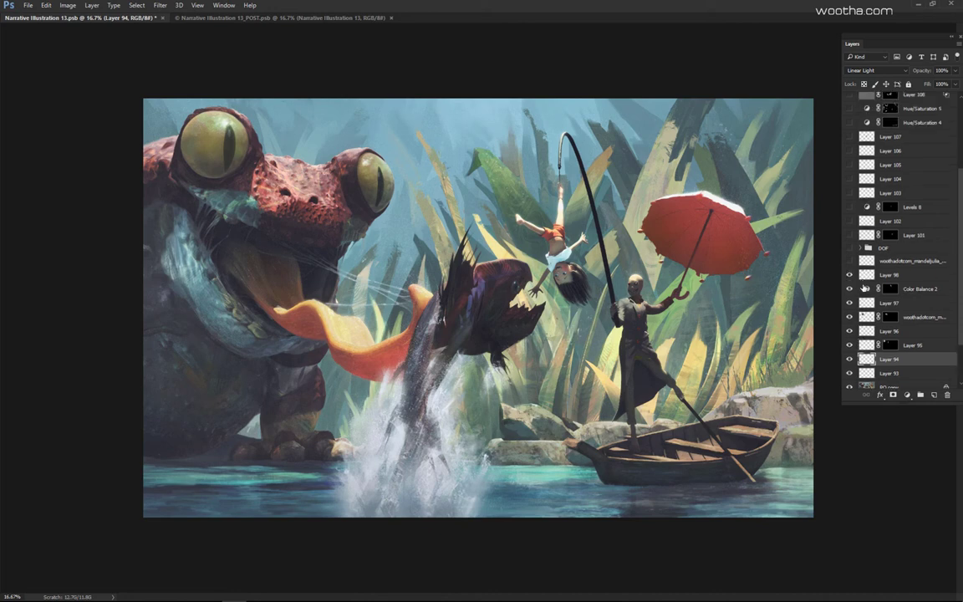
{"action": "left_click", "coordinate": [883, 276]}
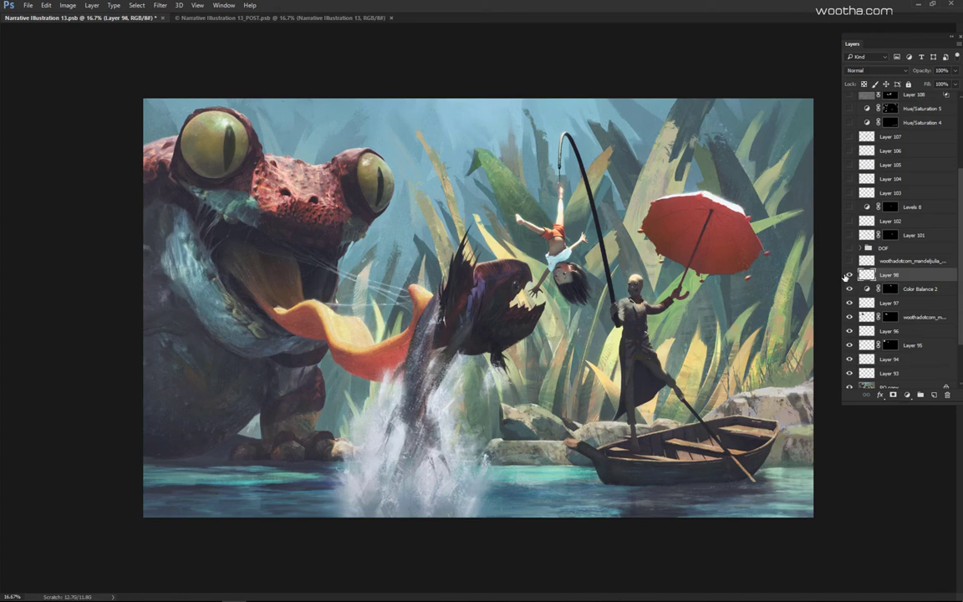
{"action": "left_click", "coordinate": [848, 276]}
{"action": "left_click", "coordinate": [852, 276]}
{"action": "left_click", "coordinate": [850, 275]}
Step: Select the woothadotcom_mandeljulia_027 copy layer and reveal it, toggling it repeatedly to check its effect
{"action": "left_click", "coordinate": [881, 264]}
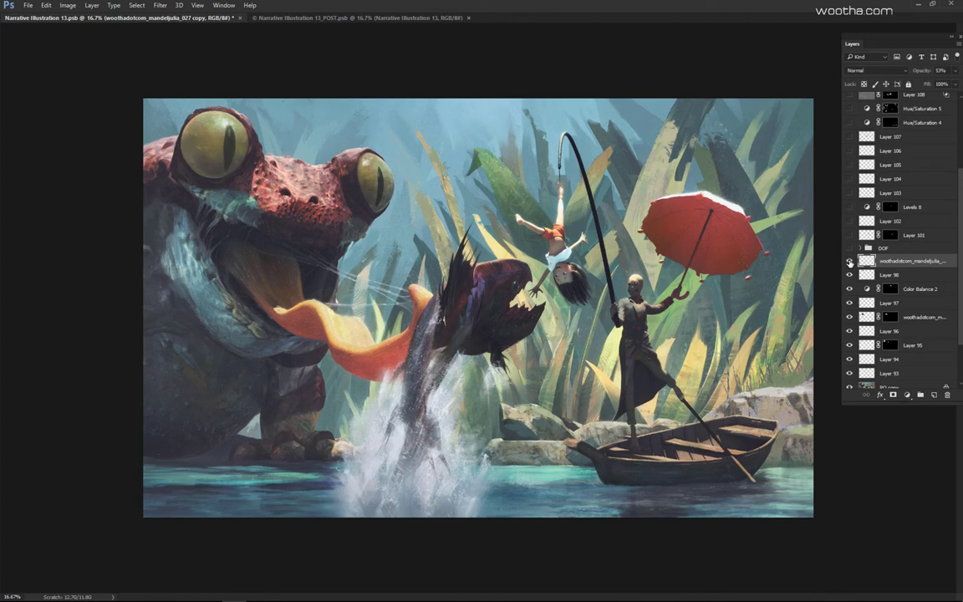
{"action": "left_click", "coordinate": [850, 261]}
{"action": "left_click", "coordinate": [849, 261]}
{"action": "left_click", "coordinate": [850, 261]}
{"action": "left_click", "coordinate": [850, 262]}
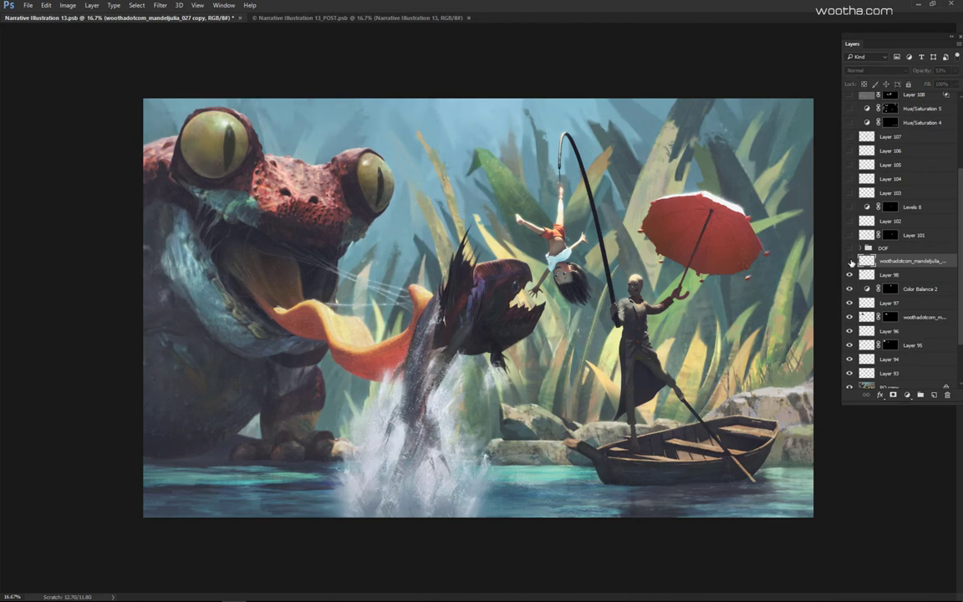
{"action": "left_click", "coordinate": [850, 261]}
{"action": "left_click", "coordinate": [849, 261]}
{"action": "left_click", "coordinate": [849, 261]}
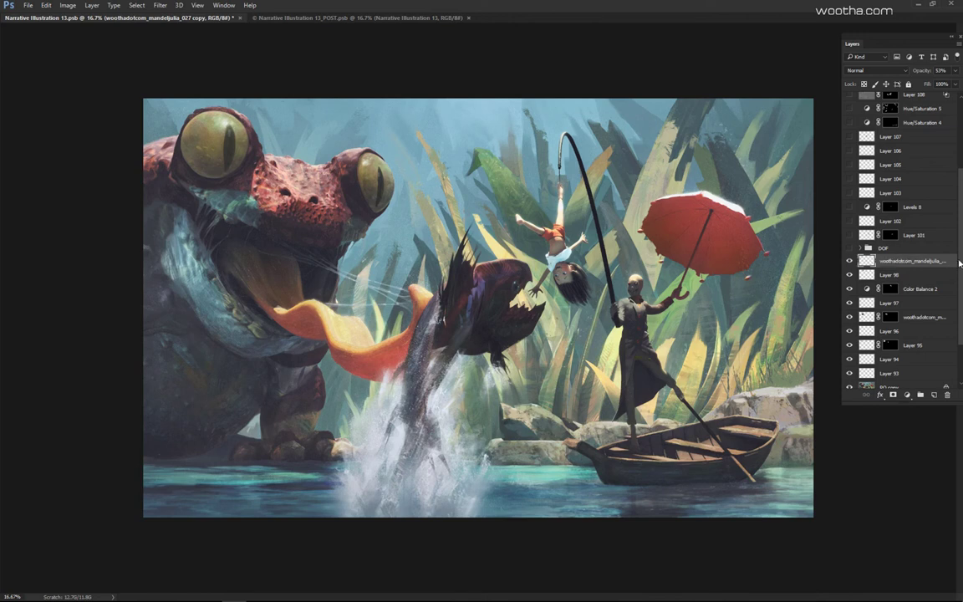
Step: Show and expand the DOF group, select Layer 99 inside it, and toggle the group to compare the blur
{"action": "scroll", "coordinate": [848, 259], "scroll_direction": "up", "scroll_amount": 2}
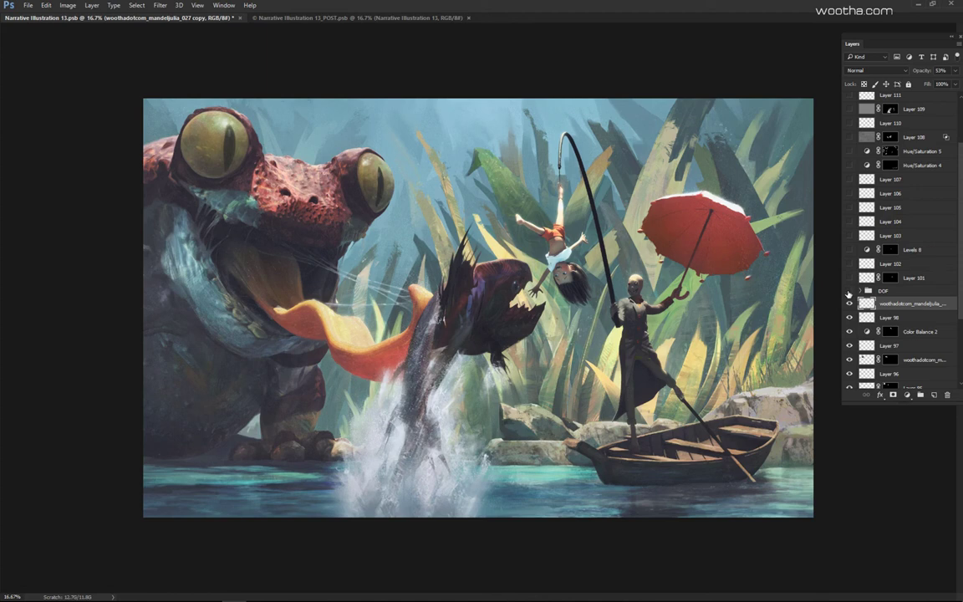
{"action": "left_click", "coordinate": [850, 294]}
{"action": "left_click", "coordinate": [860, 291]}
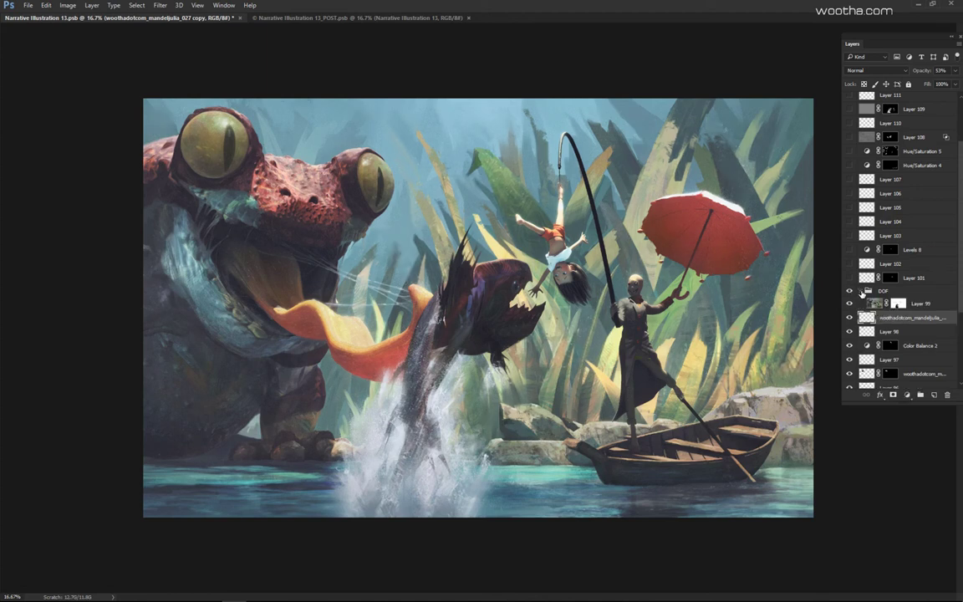
{"action": "left_click", "coordinate": [885, 302]}
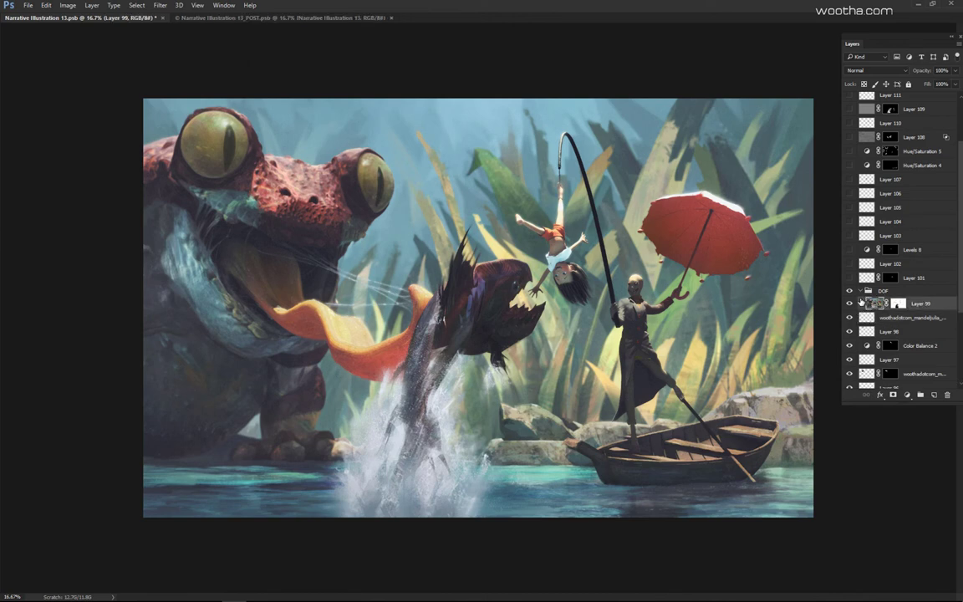
{"action": "left_click", "coordinate": [849, 291]}
{"action": "left_click", "coordinate": [850, 291]}
{"action": "left_click", "coordinate": [851, 292]}
{"action": "left_click", "coordinate": [849, 291]}
Step: Examine the saved Depth and DEPTH alpha channels behind the depth-of-field blur
{"action": "left_click_drag", "start_coordinate": [426, 307], "coordinate": [410, 281]}
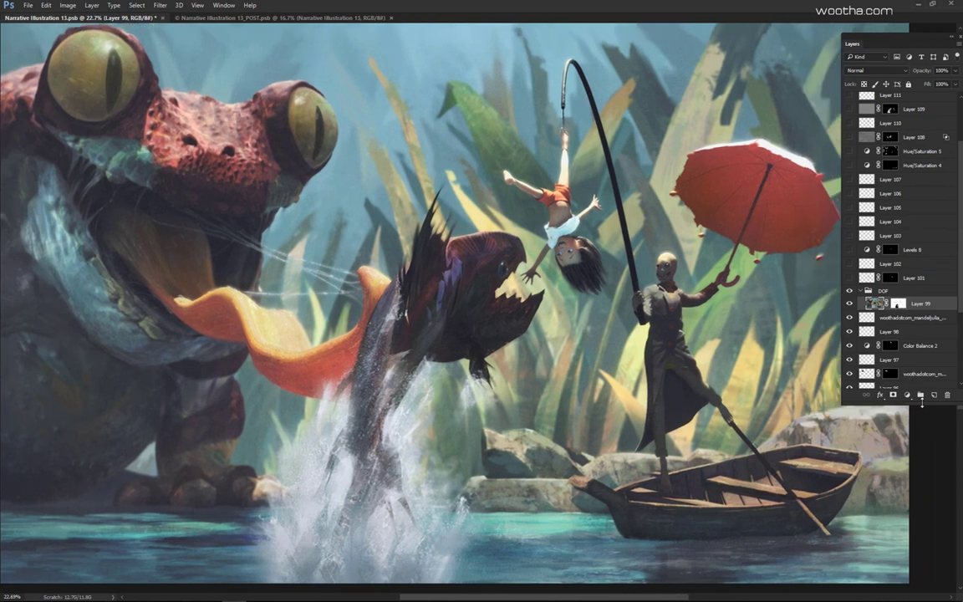
{"action": "key", "text": "F8"}
{"action": "scroll", "coordinate": [945, 452], "scroll_direction": "down", "scroll_amount": 3}
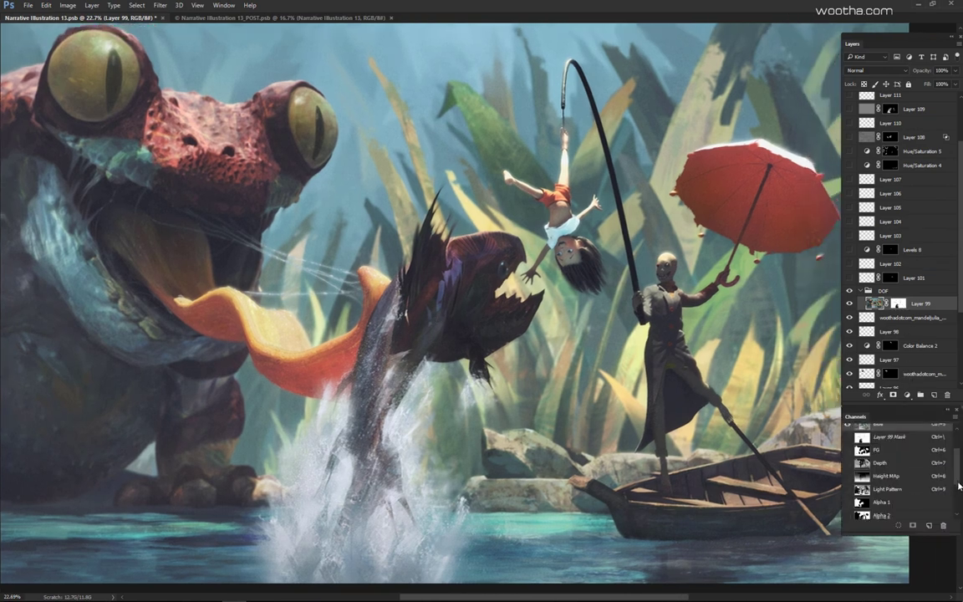
{"action": "left_click", "coordinate": [891, 437]}
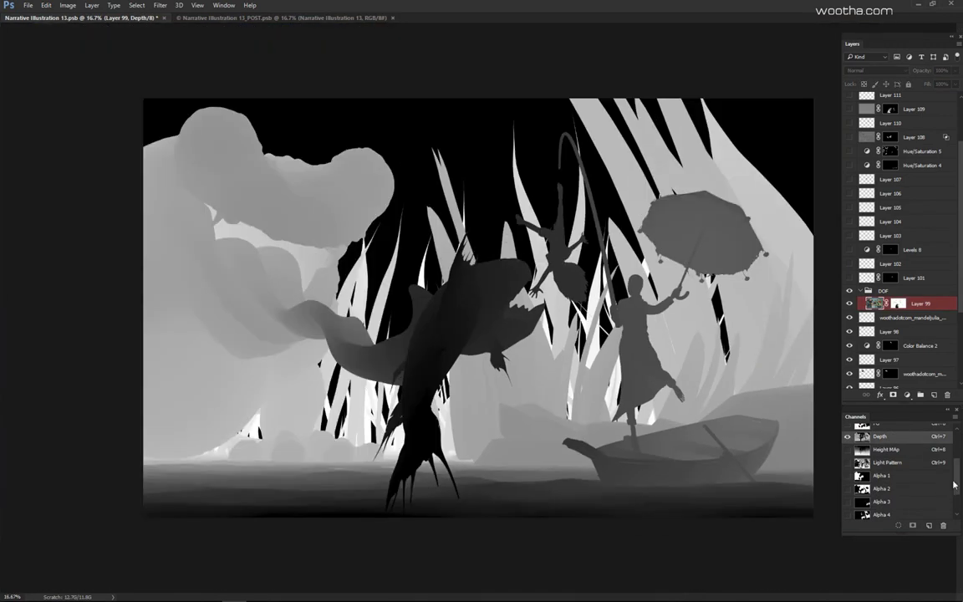
{"action": "scroll", "coordinate": [958, 483], "scroll_direction": "down", "scroll_amount": 2}
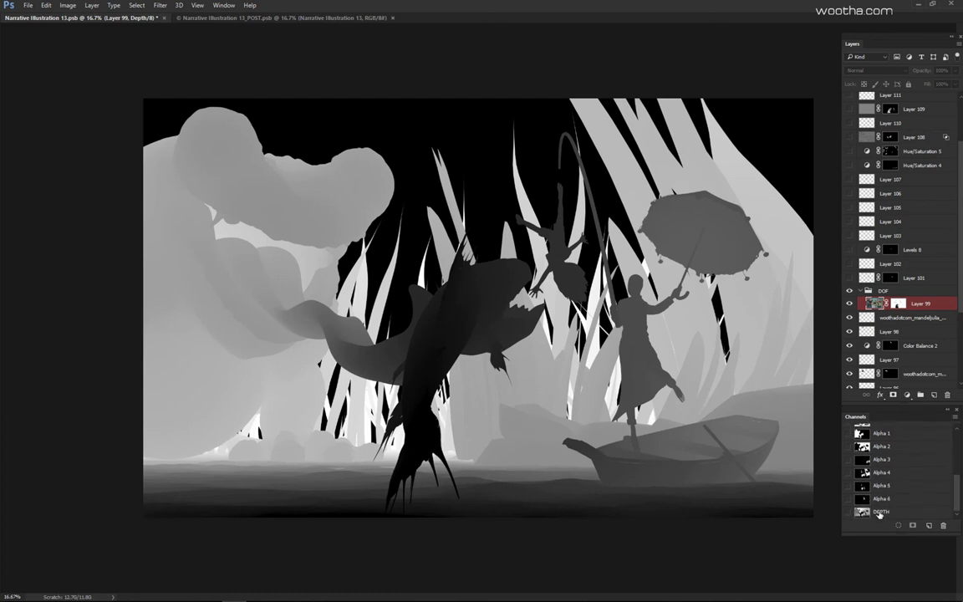
{"action": "left_click", "coordinate": [876, 514]}
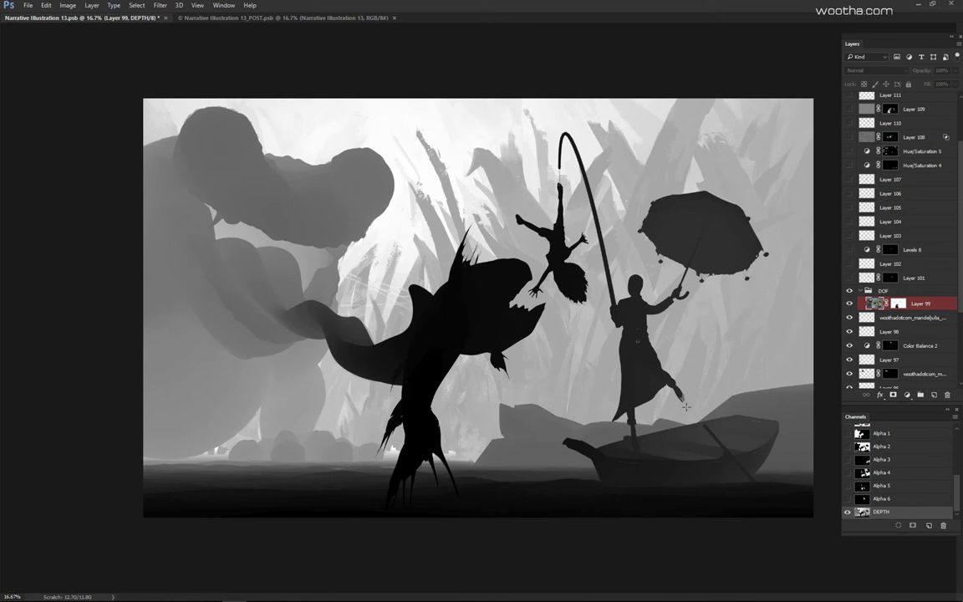
Step: Return to the RGB composite and select the woothadotcom_mandeljulia_027 copy layer with the DOF group hidden
{"action": "scroll", "coordinate": [914, 432], "scroll_direction": "up", "scroll_amount": 5}
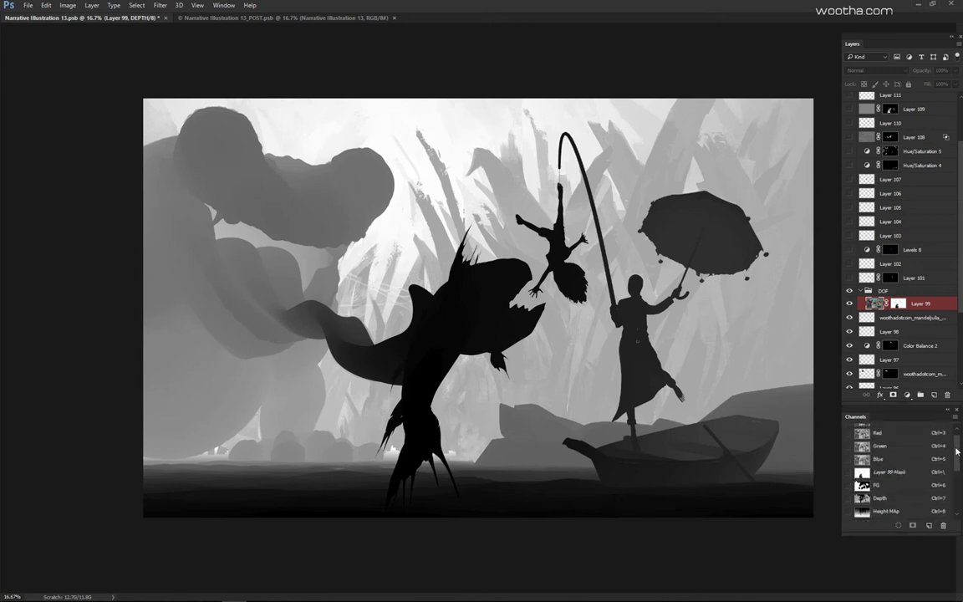
{"action": "left_click", "coordinate": [915, 432]}
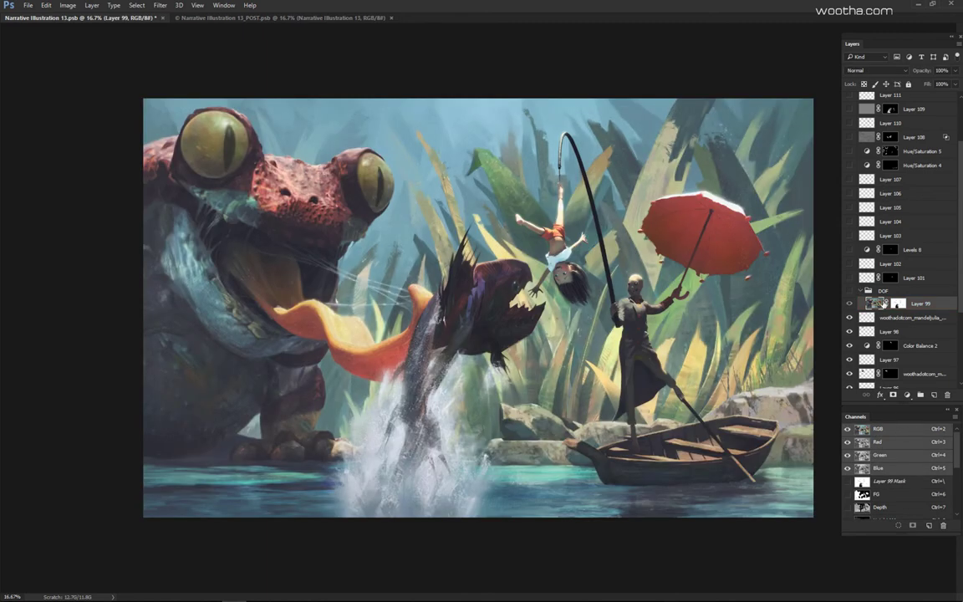
{"action": "left_click", "coordinate": [901, 318]}
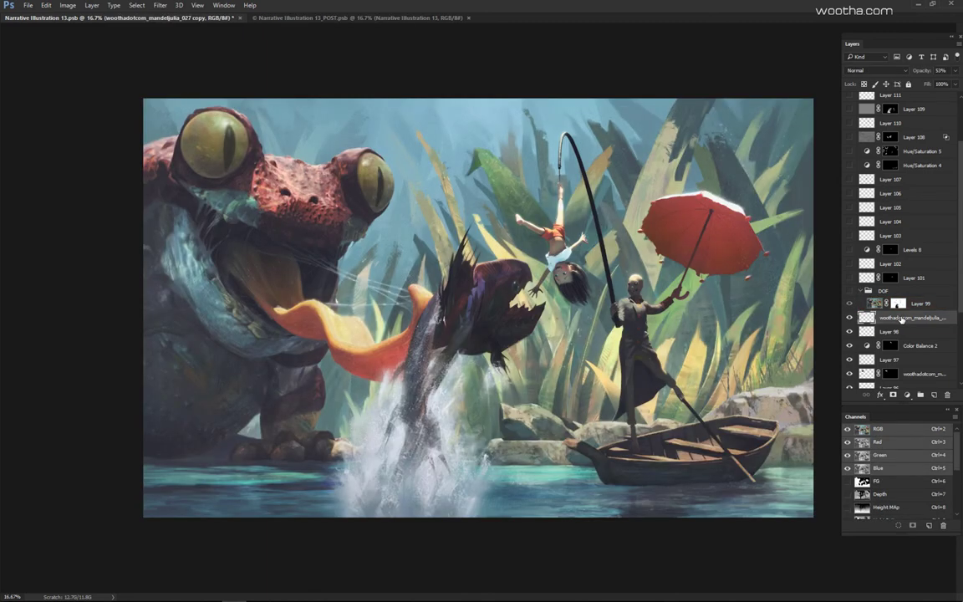
{"action": "key", "text": "alt+s"}
{"action": "key", "text": "c"}
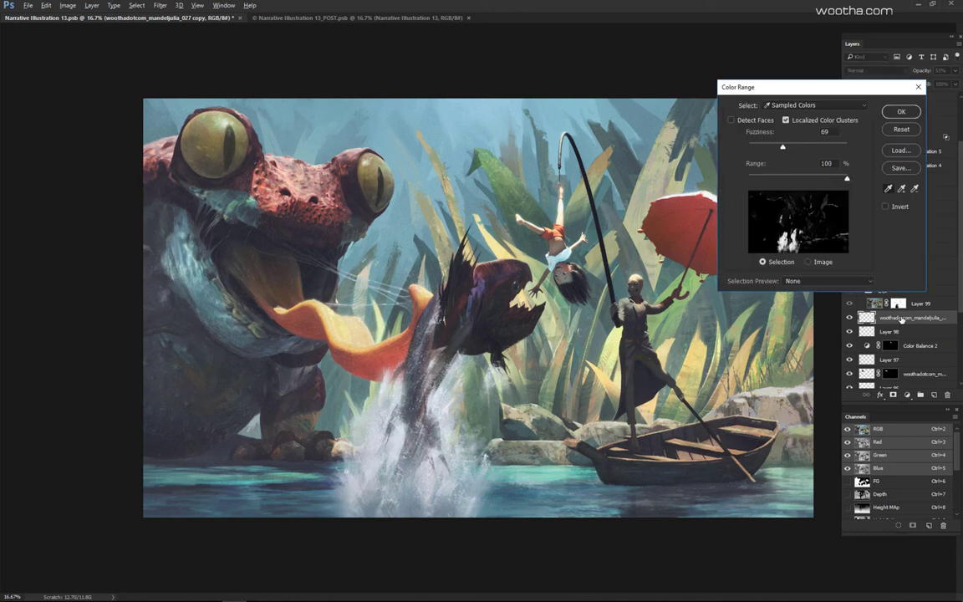
{"action": "left_click", "coordinate": [919, 87]}
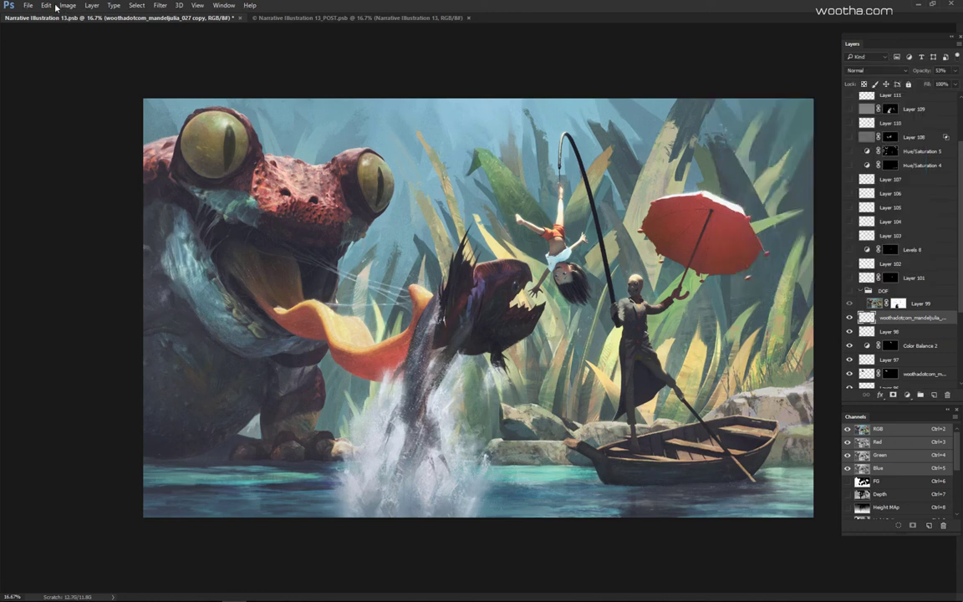
Step: Select the background behind the plants with Color Range using sampled colors, localized color clusters, fuzziness 69 and range 100%
{"action": "left_click", "coordinate": [70, 6]}
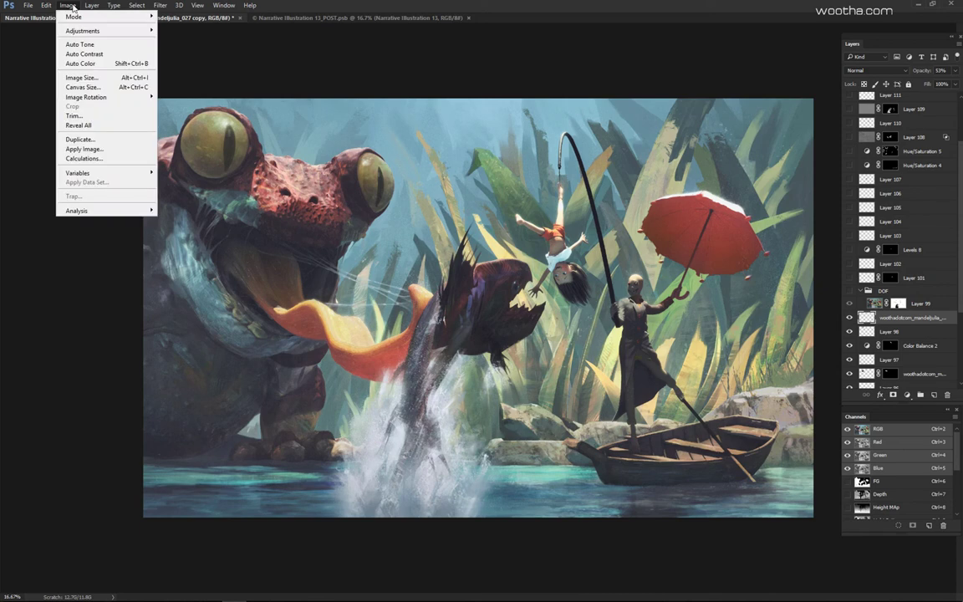
{"action": "mouse_move", "coordinate": [83, 18]}
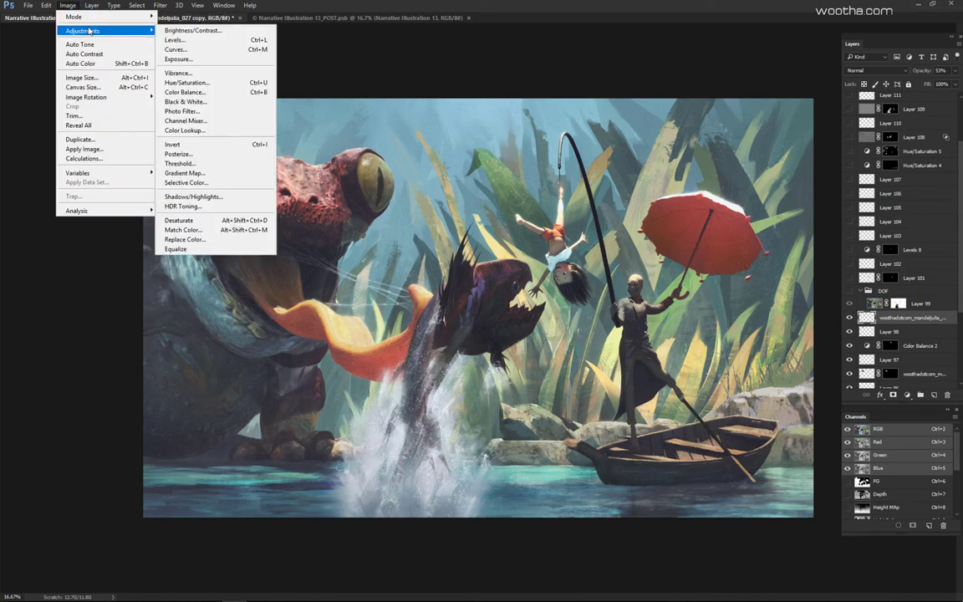
{"action": "mouse_move", "coordinate": [140, 4]}
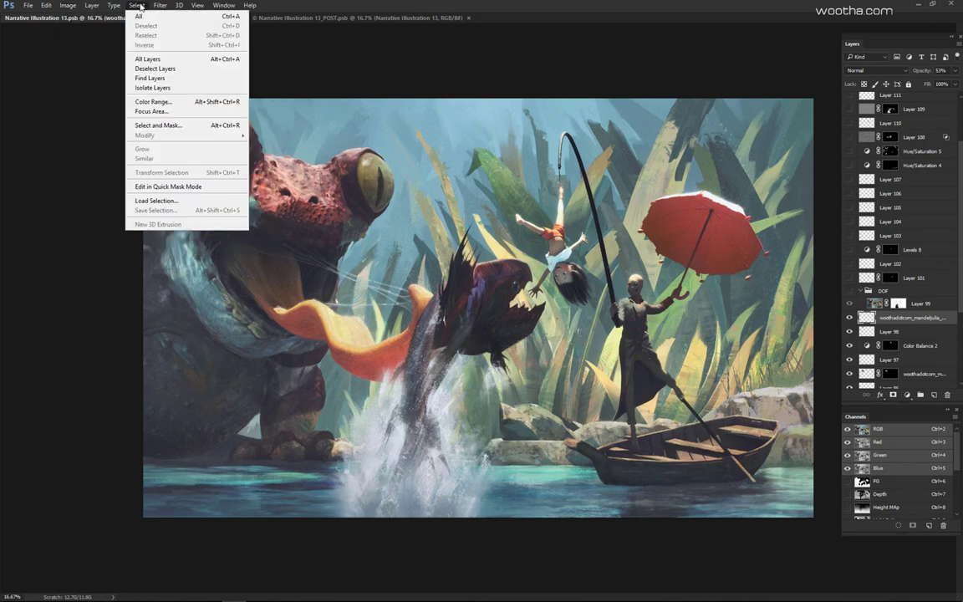
{"action": "left_click", "coordinate": [598, 11]}
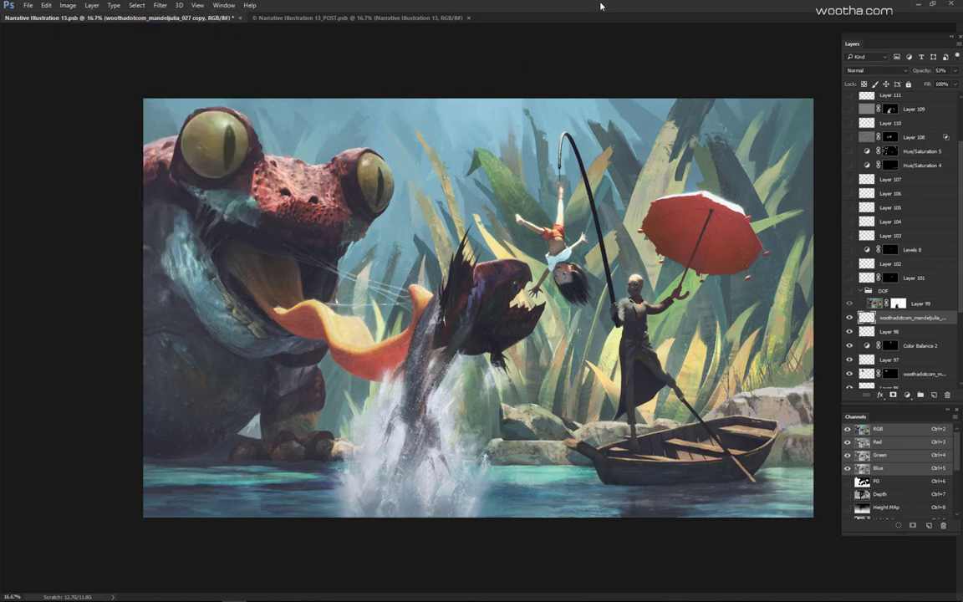
{"action": "left_click", "coordinate": [428, 176]}
{"action": "left_click", "coordinate": [569, 176]}
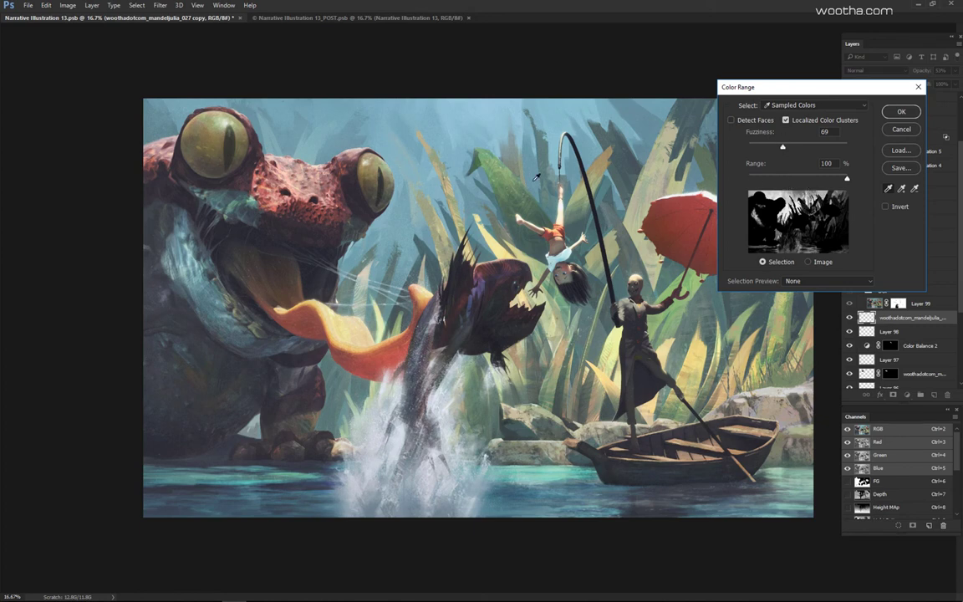
{"action": "left_click", "coordinate": [901, 112]}
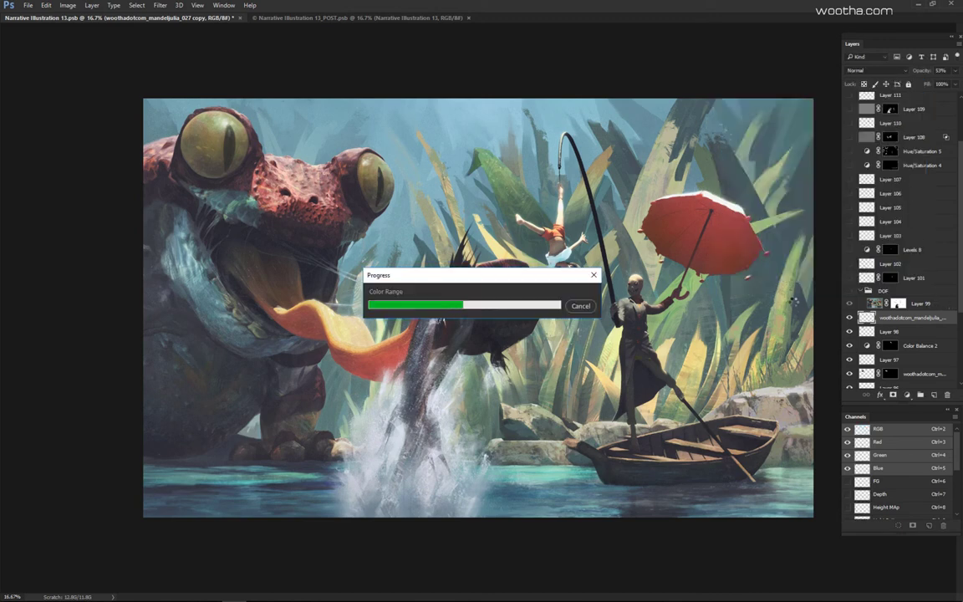
Step: Show the Depth channel on its own and duplicate it as Depth copy
{"action": "scroll", "coordinate": [950, 303], "scroll_direction": "down", "scroll_amount": 3}
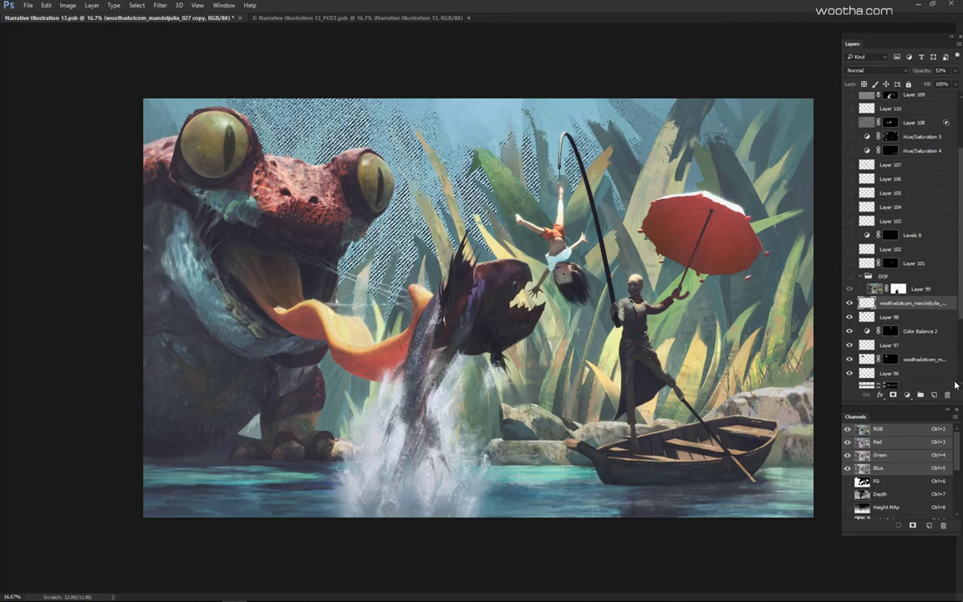
{"action": "scroll", "coordinate": [898, 452], "scroll_direction": "down", "scroll_amount": 1}
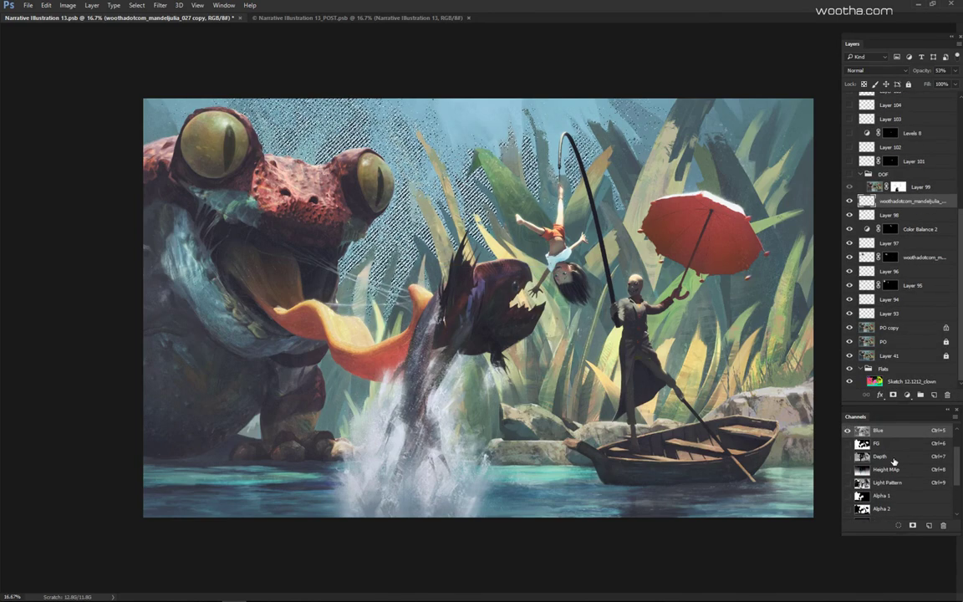
{"action": "left_click", "coordinate": [899, 457]}
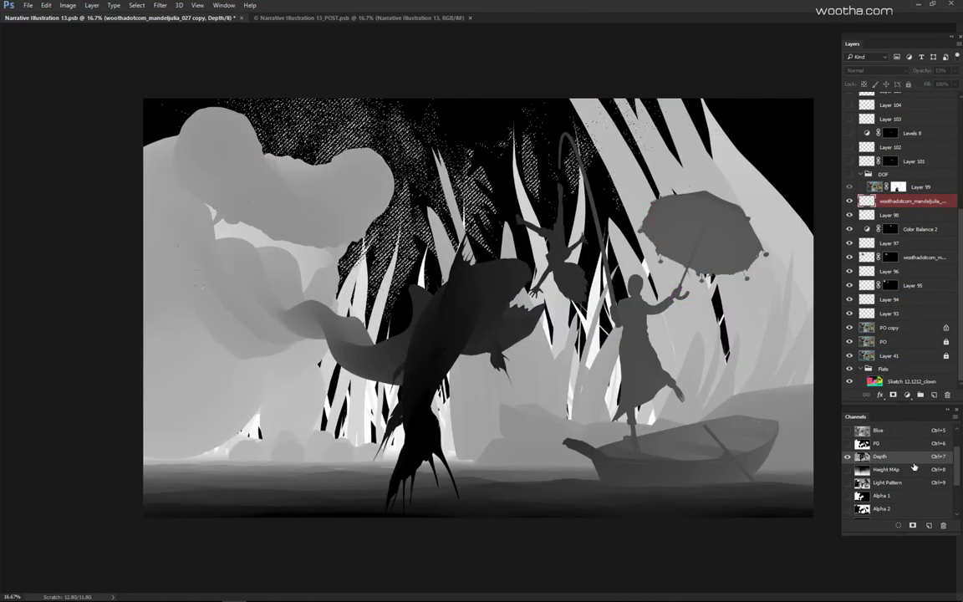
{"action": "left_click_drag", "start_coordinate": [901, 463], "coordinate": [927, 525]}
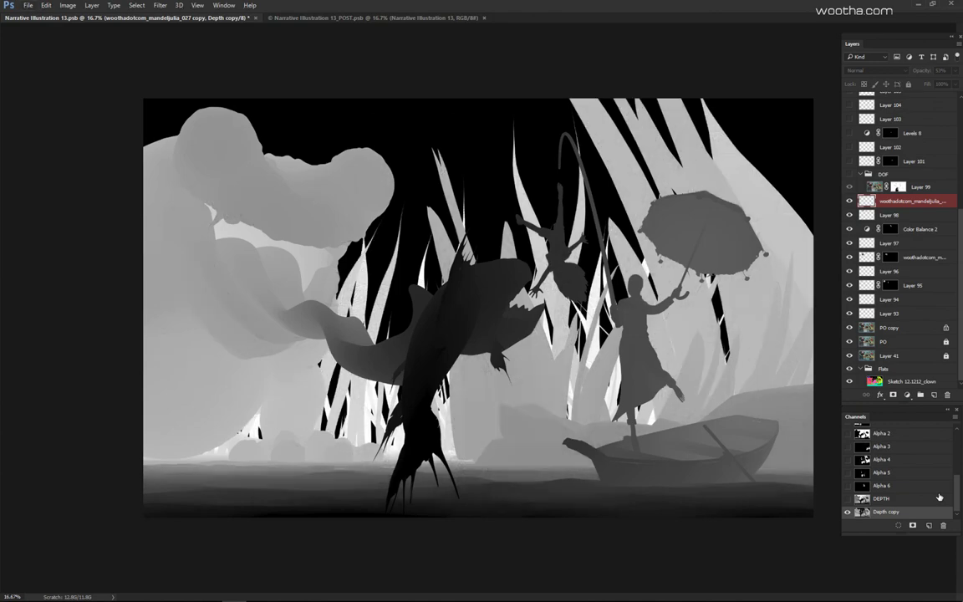
Step: Try filling the Color Range selection directly in the Depth copy channel
{"action": "key", "text": "ctrl+a"}
{"action": "key", "text": "Delete"}
{"action": "key", "text": "ctrl+z"}
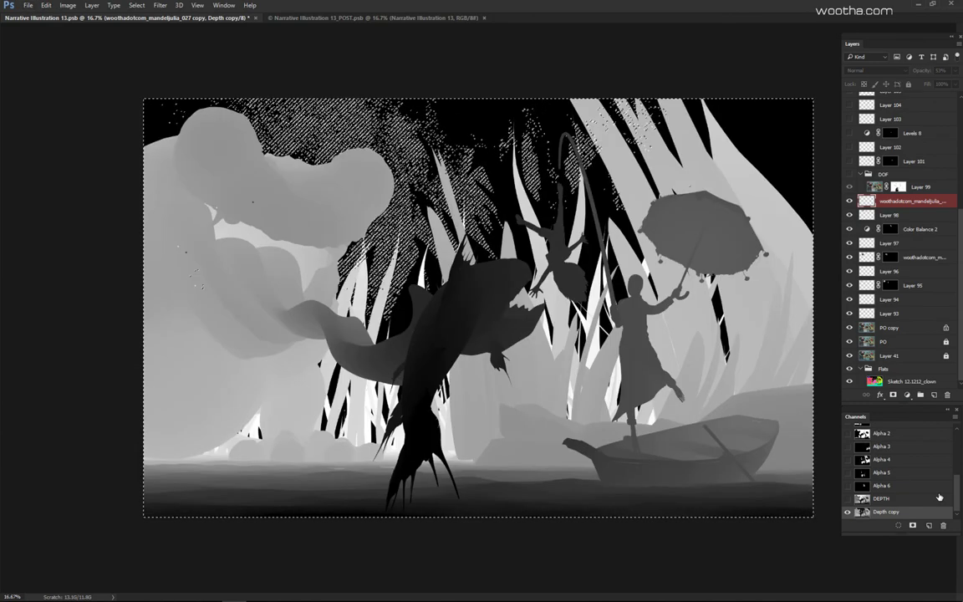
{"action": "key", "text": "ctrl+d"}
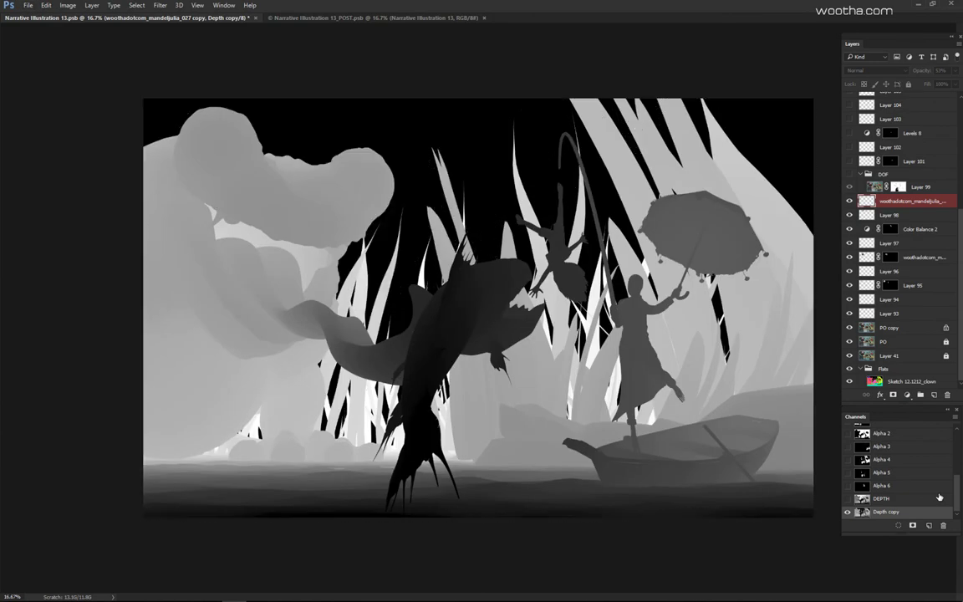
{"action": "key", "text": "alt+BackSpace"}
{"action": "key", "text": "ctrl+z"}
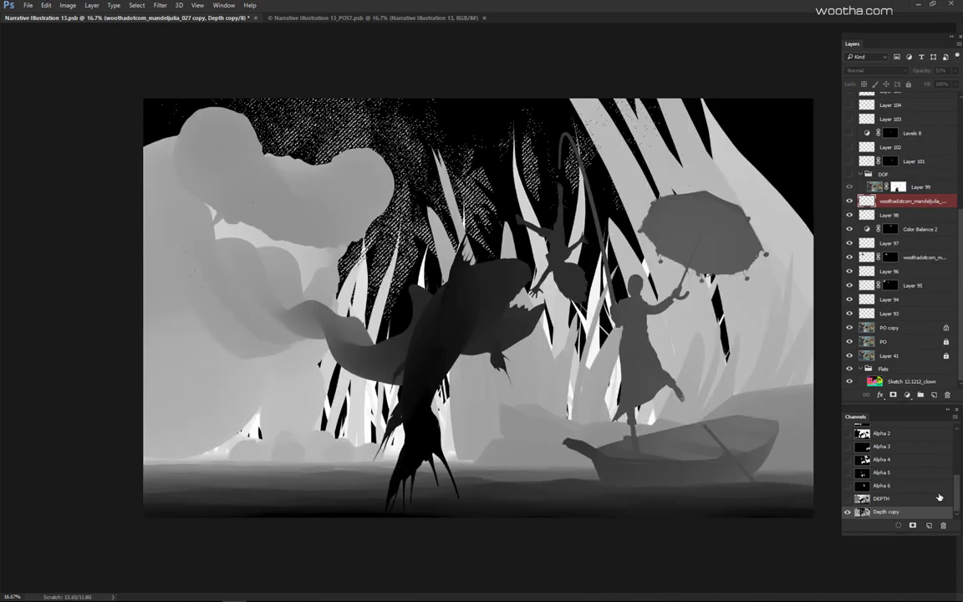
{"action": "key", "text": "alt+BackSpace"}
{"action": "key", "text": "alt+BackSpace"}
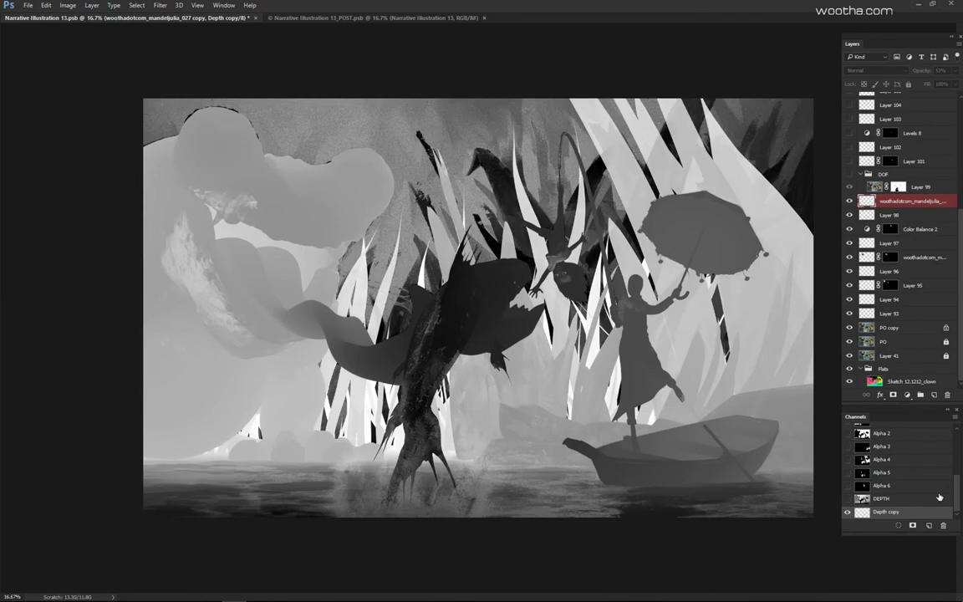
{"action": "key", "text": "ctrl+z"}
{"action": "scroll", "coordinate": [612, 318], "scroll_direction": "down", "scroll_amount": 2}
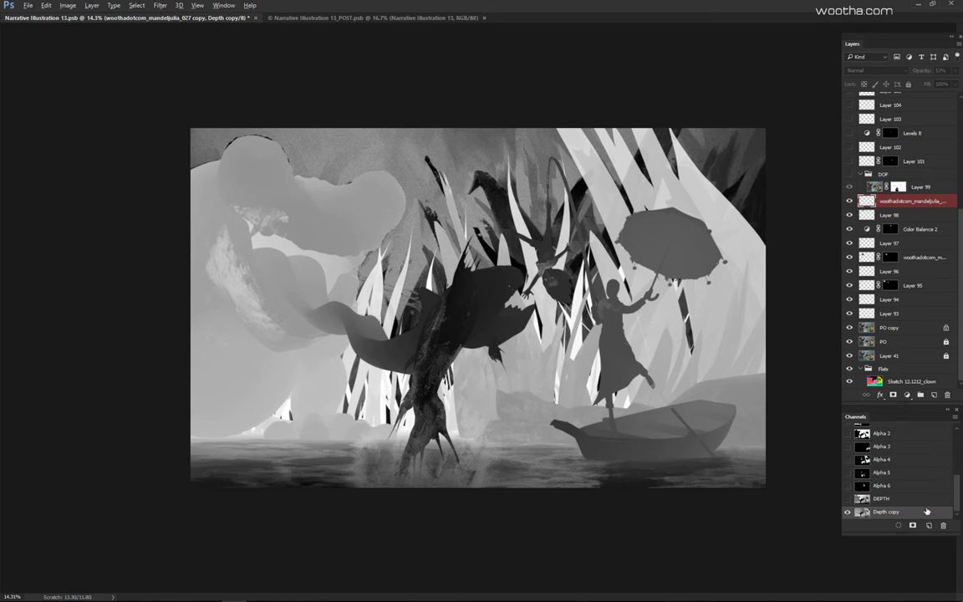
{"action": "key", "text": "ctrl+z"}
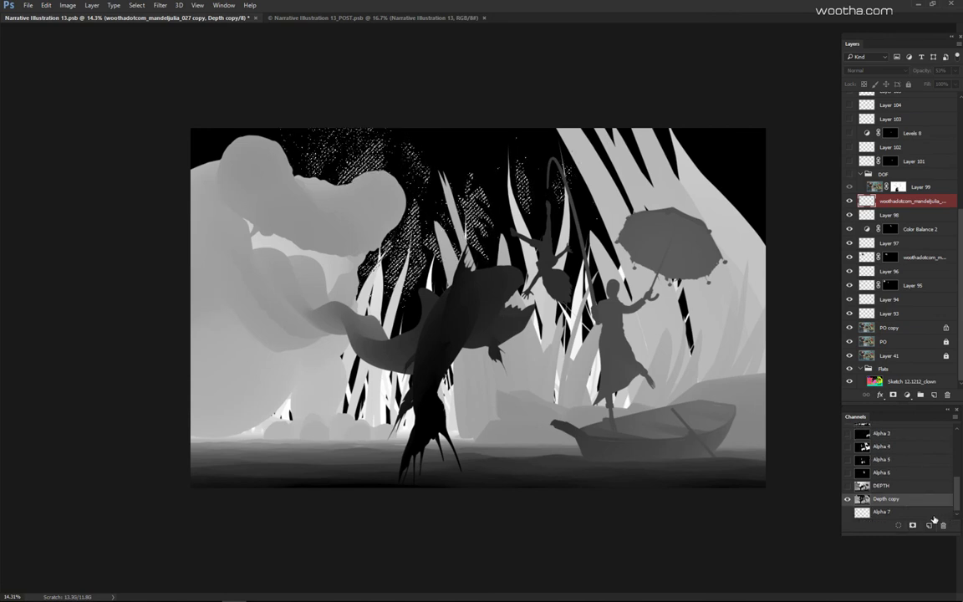
Step: Save the Color Range selection as channel Alpha 7 and fill the FG channel's area in it with black
{"action": "left_click", "coordinate": [899, 524]}
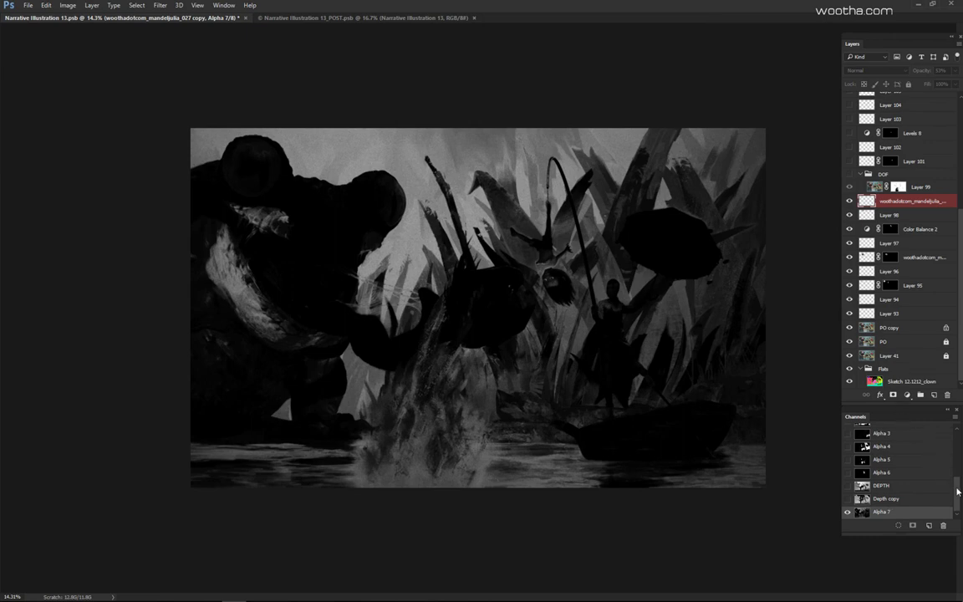
{"action": "left_click_drag", "start_coordinate": [959, 492], "coordinate": [958, 461]}
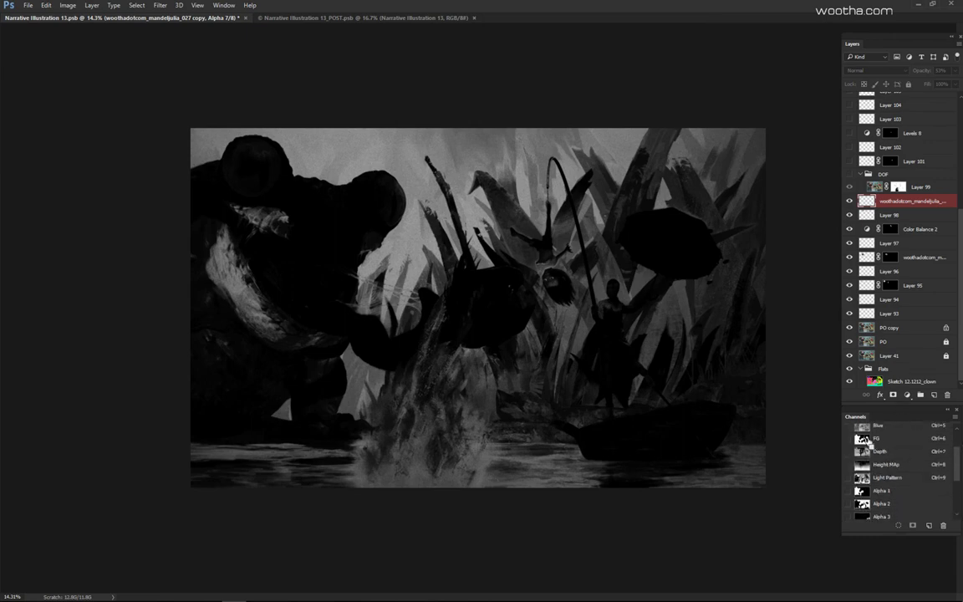
{"action": "left_click", "coordinate": [867, 440], "text": "ctrl"}
{"action": "key", "text": "alt+BackSpace"}
{"action": "key", "text": "ctrl+d"}
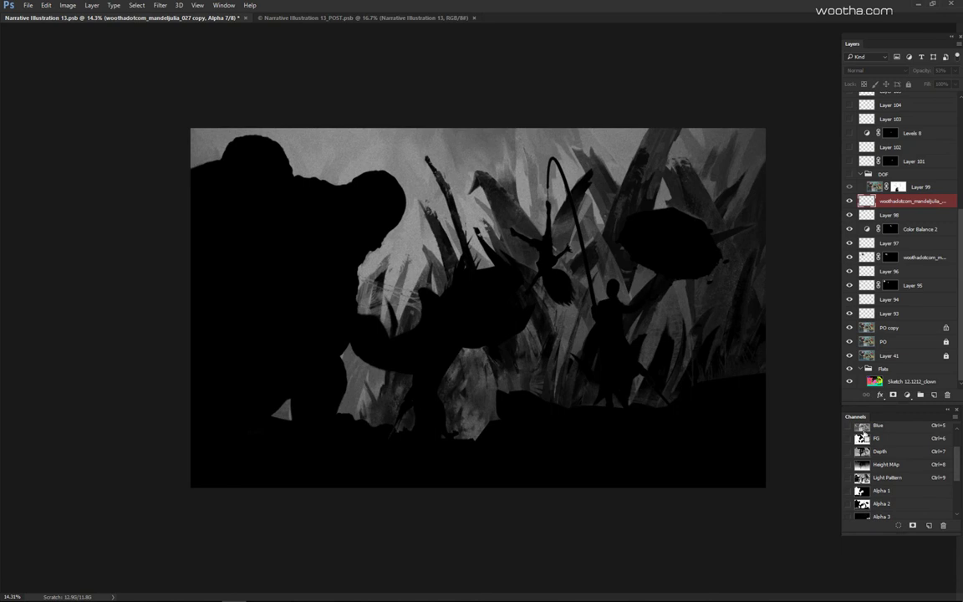
Step: With Depth copy displayed, load the Depth channel as a selection and restrict it to the FG channel's area
{"action": "scroll", "coordinate": [957, 459], "scroll_direction": "down", "scroll_amount": 5}
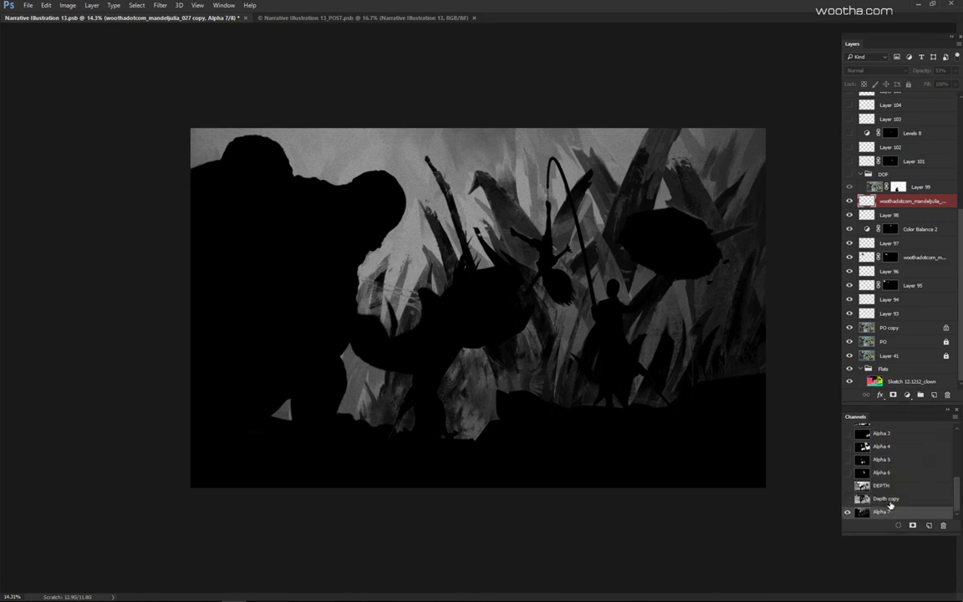
{"action": "left_click", "coordinate": [947, 498]}
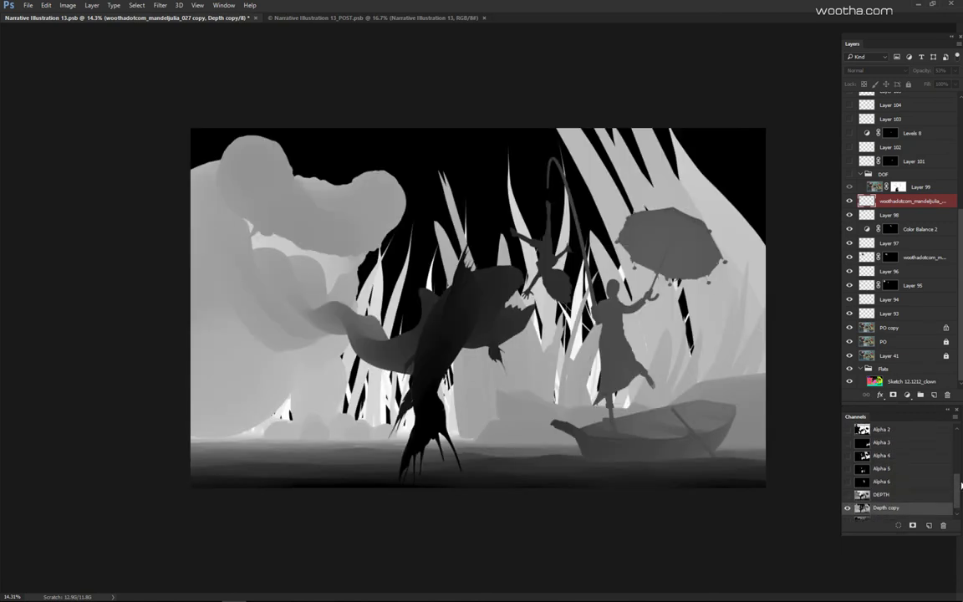
{"action": "scroll", "coordinate": [940, 477], "scroll_direction": "up", "scroll_amount": 4}
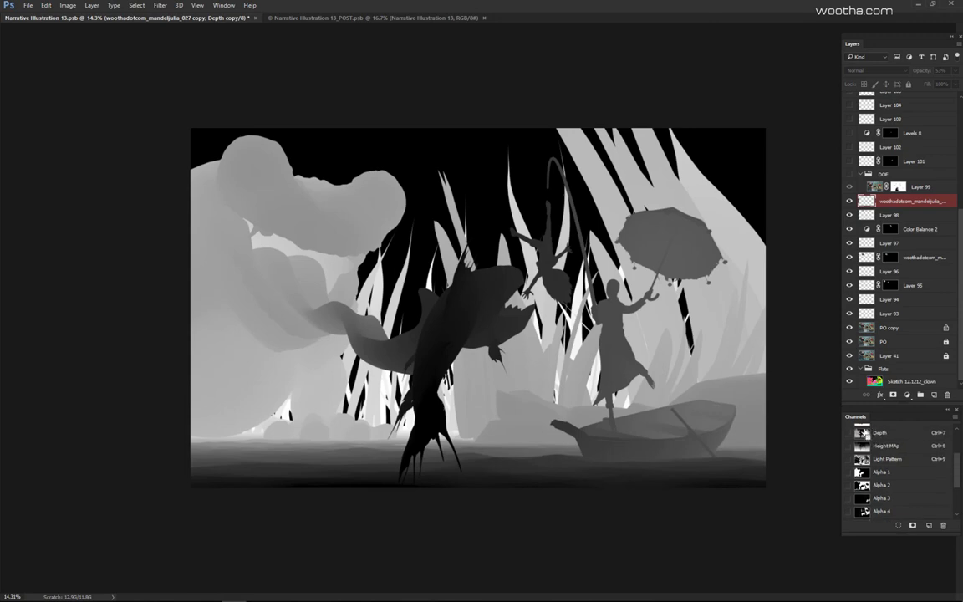
{"action": "left_click", "coordinate": [919, 432], "text": "ctrl"}
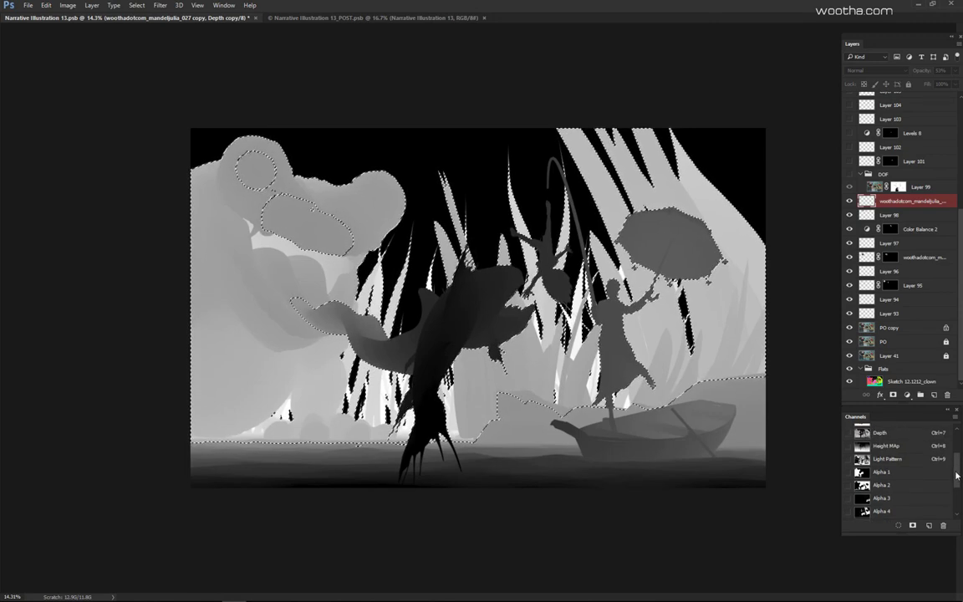
{"action": "scroll", "coordinate": [953, 468], "scroll_direction": "down", "scroll_amount": 2}
{"action": "scroll", "coordinate": [947, 474], "scroll_direction": "up", "scroll_amount": 1}
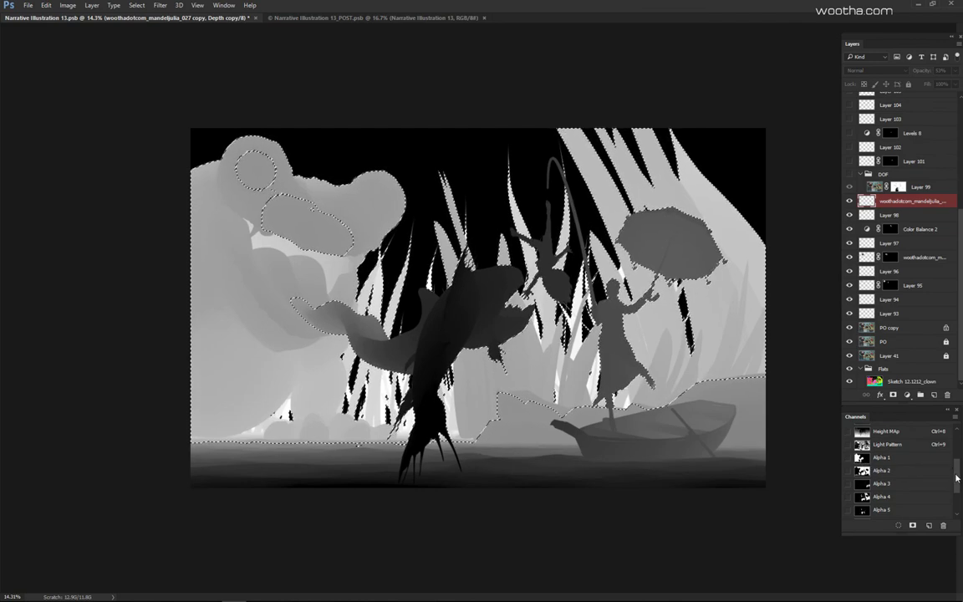
{"action": "scroll", "coordinate": [960, 465], "scroll_direction": "up", "scroll_amount": 2}
{"action": "scroll", "coordinate": [960, 465], "scroll_direction": "down", "scroll_amount": 1}
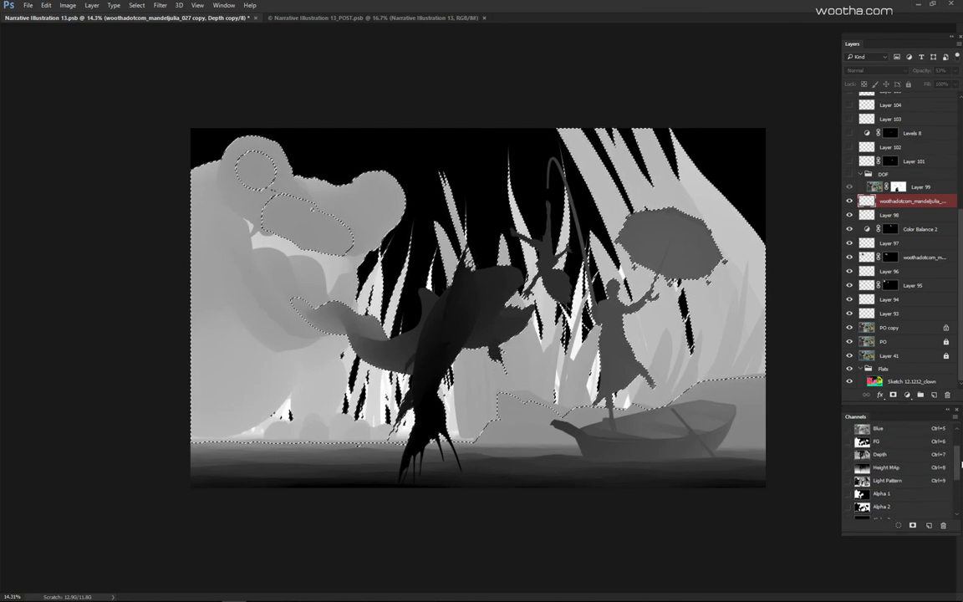
{"action": "left_click_drag", "start_coordinate": [962, 464], "coordinate": [960, 462]}
{"action": "left_click", "coordinate": [869, 452], "text": "ctrl+alt"}
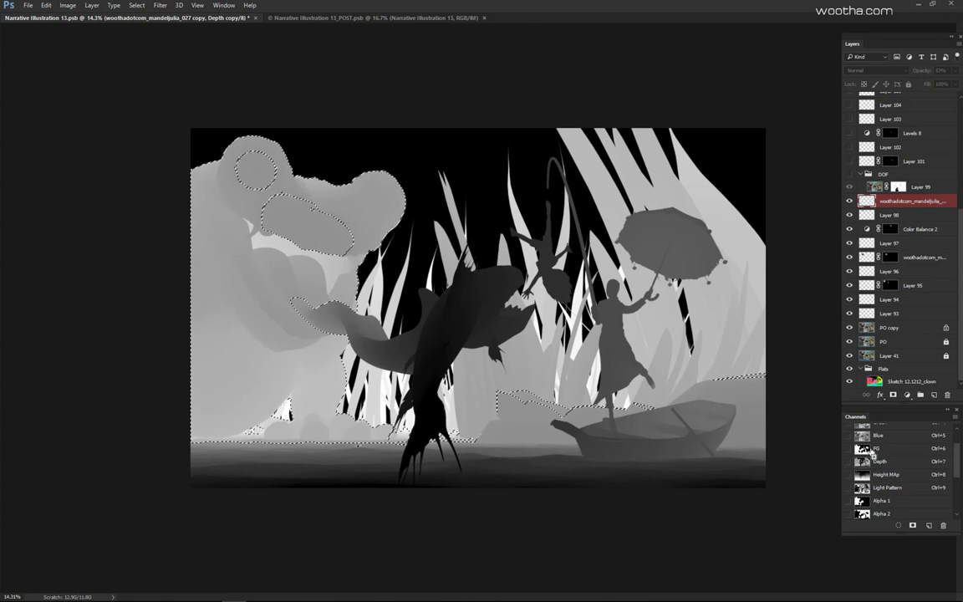
{"action": "scroll", "coordinate": [873, 502], "scroll_direction": "down", "scroll_amount": 5}
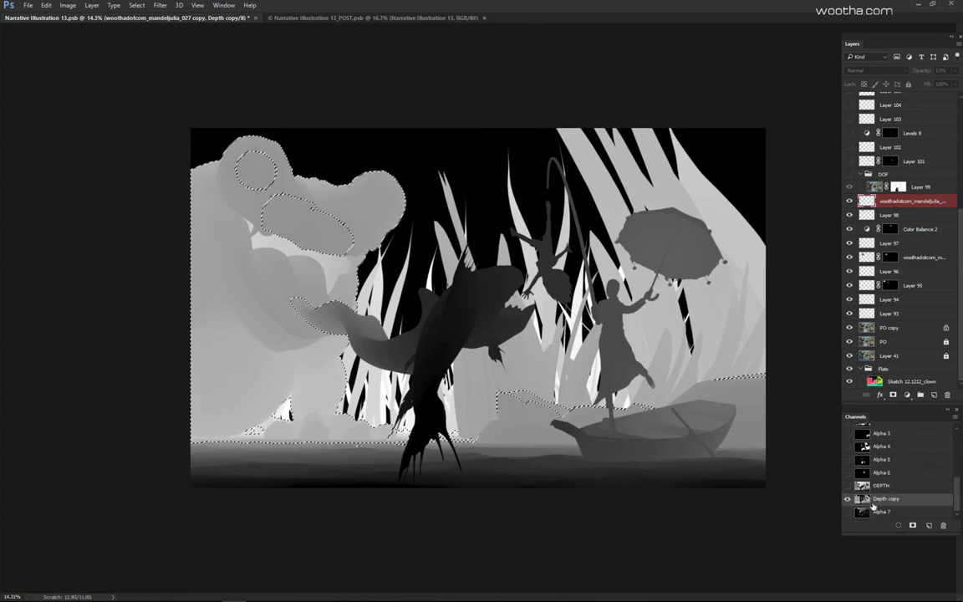
Step: In Alpha 7, fill an inverted Depth selection limited to the FG area with white to shade the foreground by depth
{"action": "left_click", "coordinate": [866, 512]}
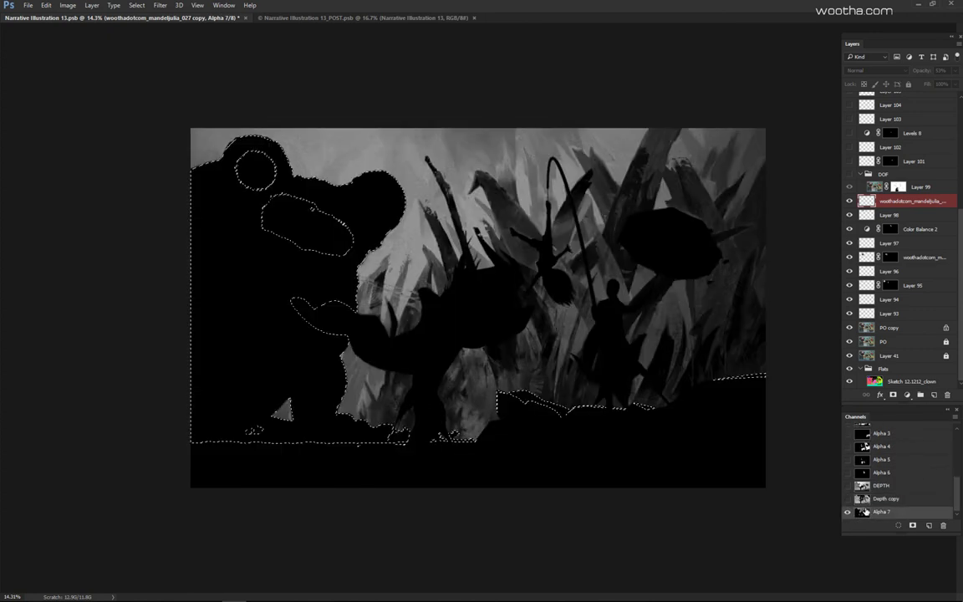
{"action": "key", "text": "ctrl+d"}
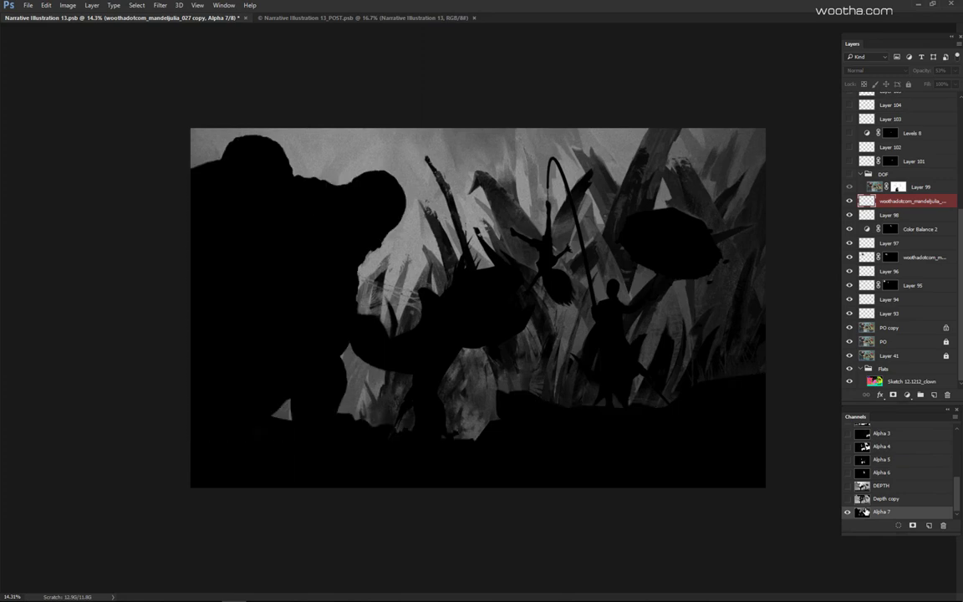
{"action": "key", "text": "ctrl+z"}
{"action": "key", "text": "ctrl+z"}
{"action": "left_click", "coordinate": [863, 512], "text": "ctrl"}
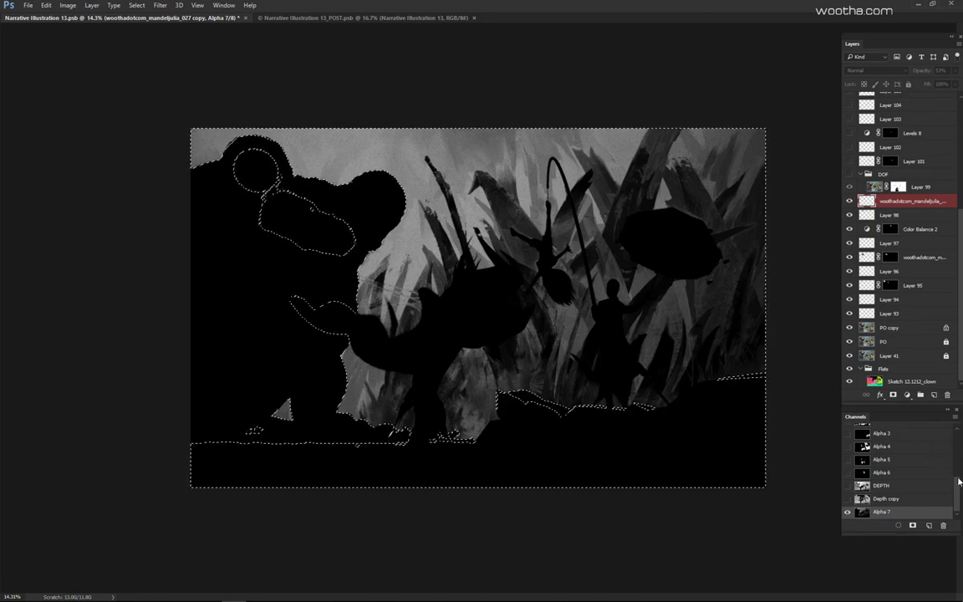
{"action": "scroll", "coordinate": [869, 477], "scroll_direction": "up", "scroll_amount": 5}
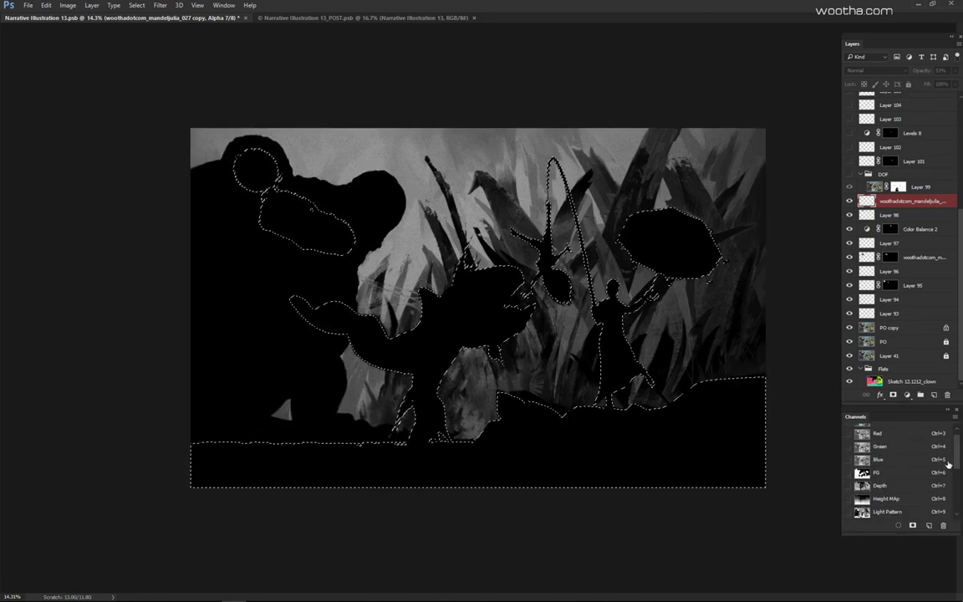
{"action": "scroll", "coordinate": [936, 494], "scroll_direction": "down", "scroll_amount": 5}
{"action": "key", "text": "ctrl+d"}
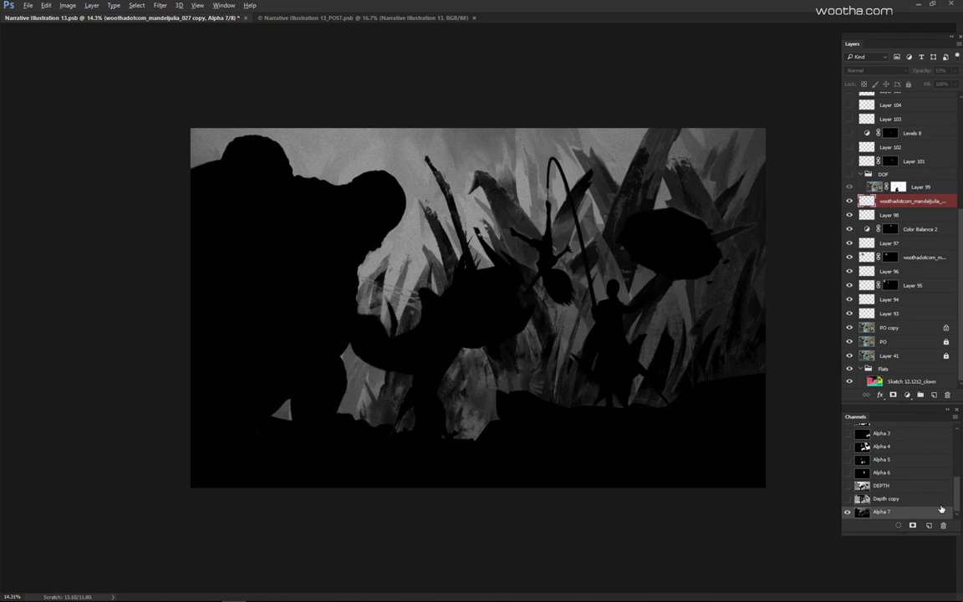
{"action": "key", "text": "ctrl+z"}
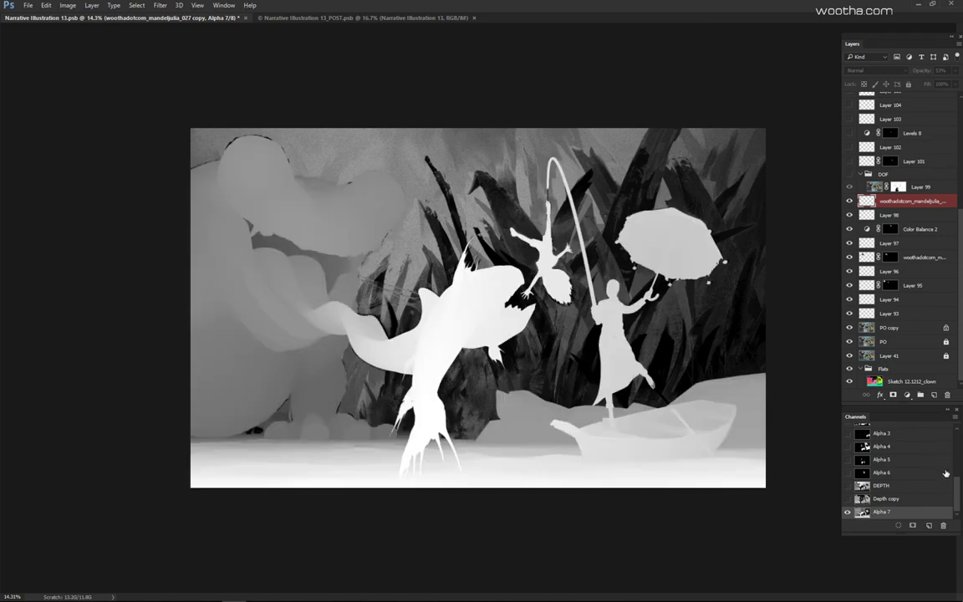
Step: Load the FG channel as a selection and invert the tones inside it in channel Alpha 7
{"action": "scroll", "coordinate": [913, 461], "scroll_direction": "up", "scroll_amount": 5}
{"action": "scroll", "coordinate": [913, 460], "scroll_direction": "up", "scroll_amount": 1}
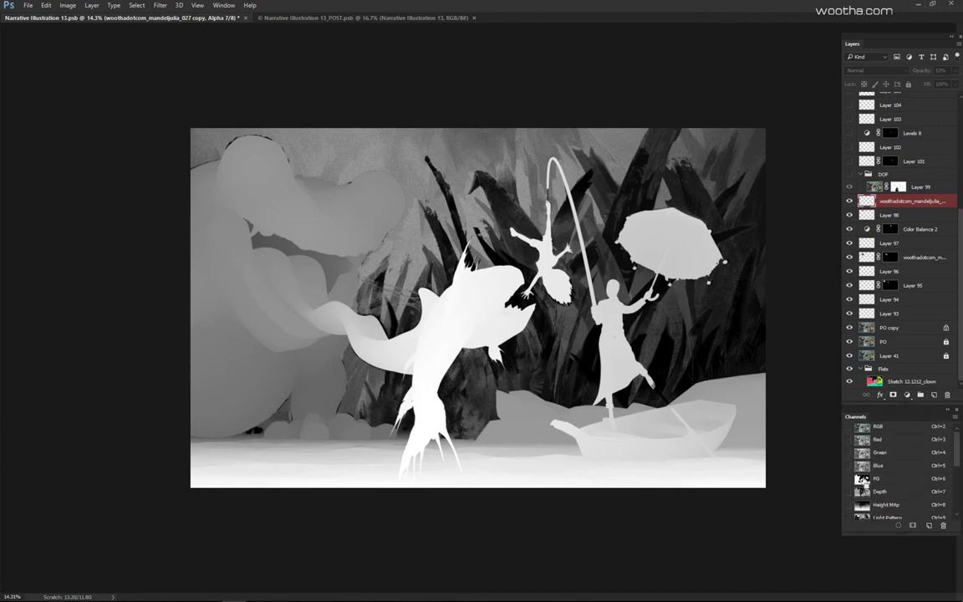
{"action": "left_click", "coordinate": [863, 476], "text": "ctrl"}
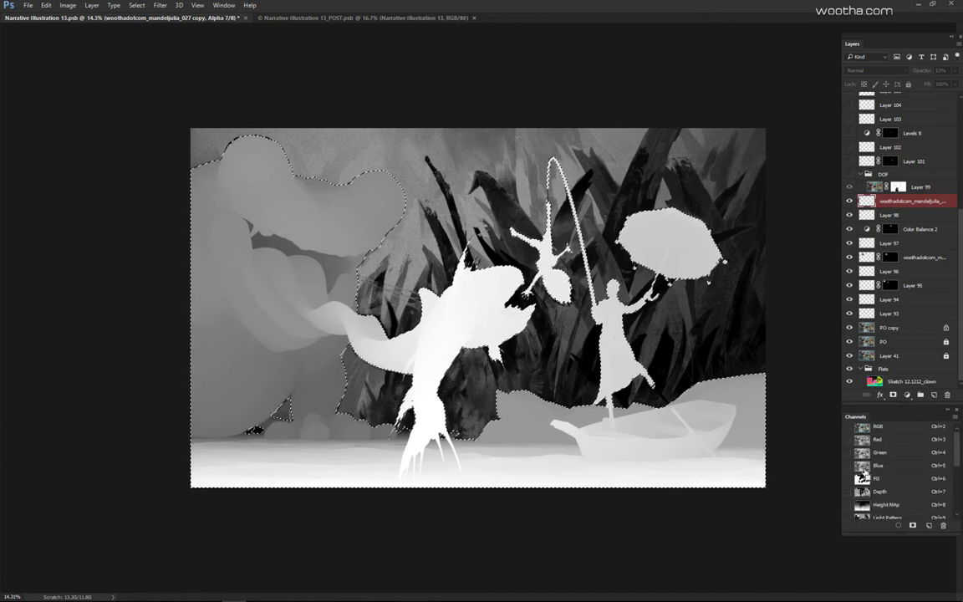
{"action": "key", "text": "ctrl+i"}
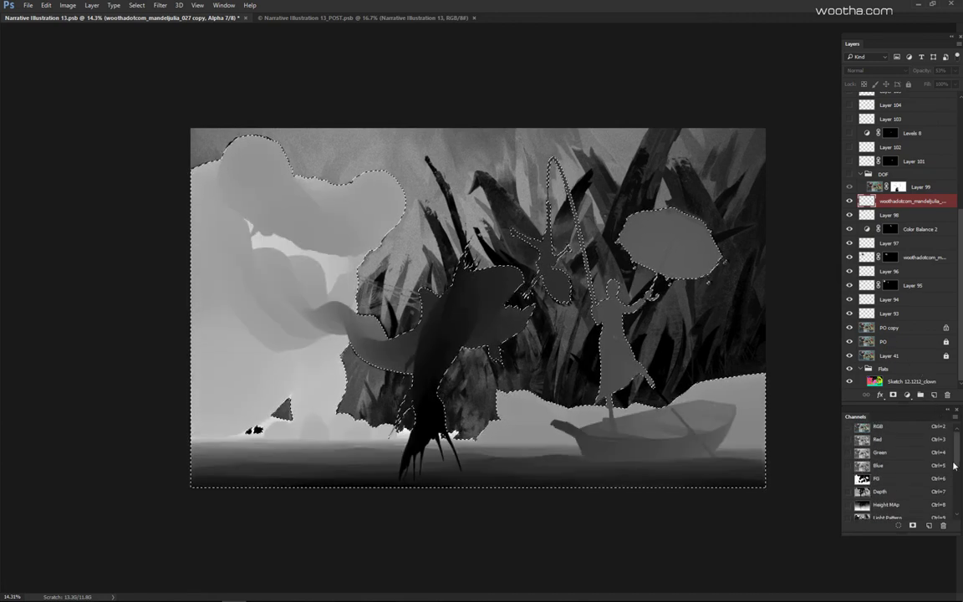
Step: Darken the selected foreground of Alpha 7 with Levels by lowering the output white level to 88
{"action": "scroll", "coordinate": [955, 466], "scroll_direction": "down", "scroll_amount": 3}
{"action": "key", "text": "ctrl+l"}
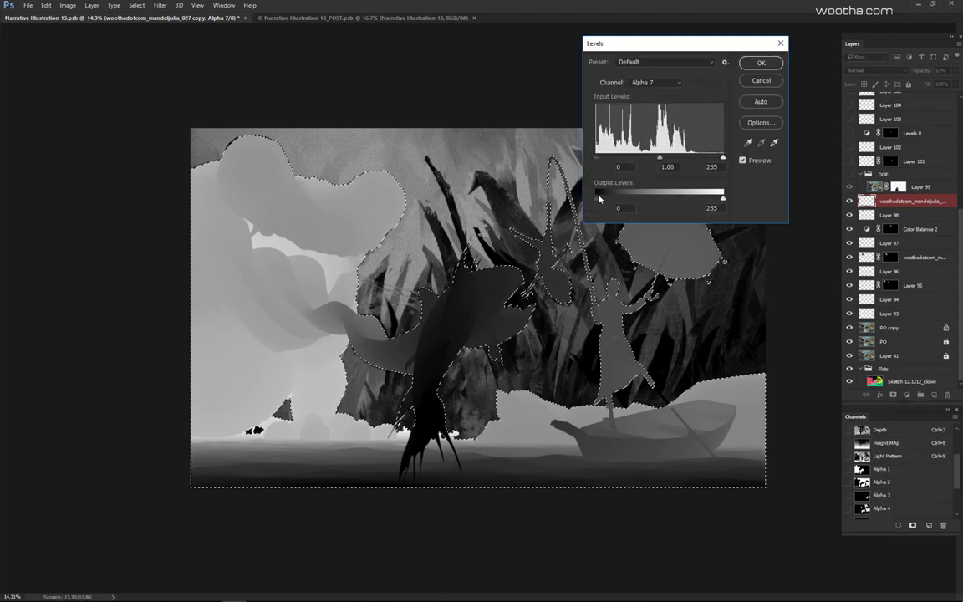
{"action": "left_click_drag", "start_coordinate": [722, 198], "coordinate": [642, 204]}
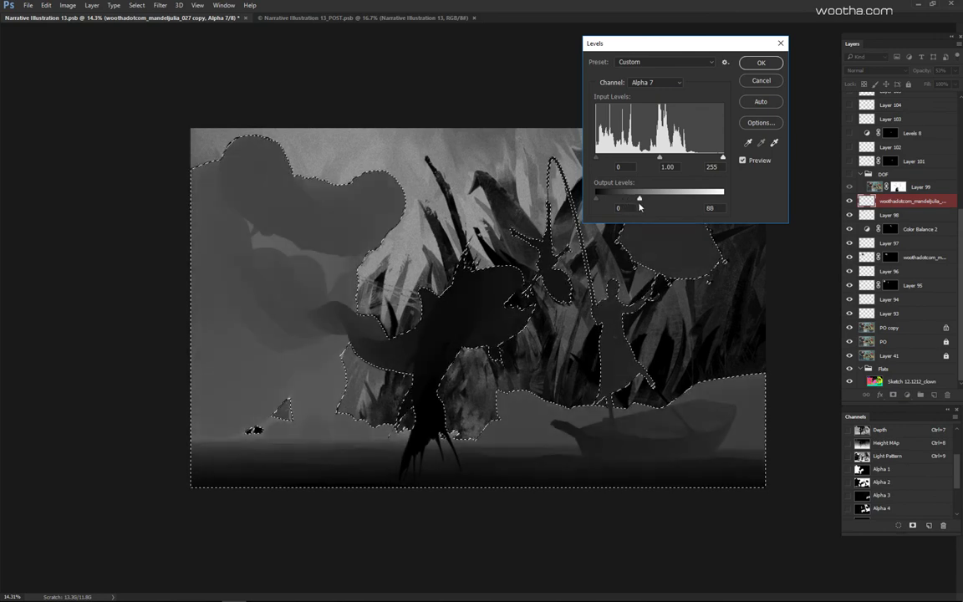
{"action": "left_click", "coordinate": [755, 82]}
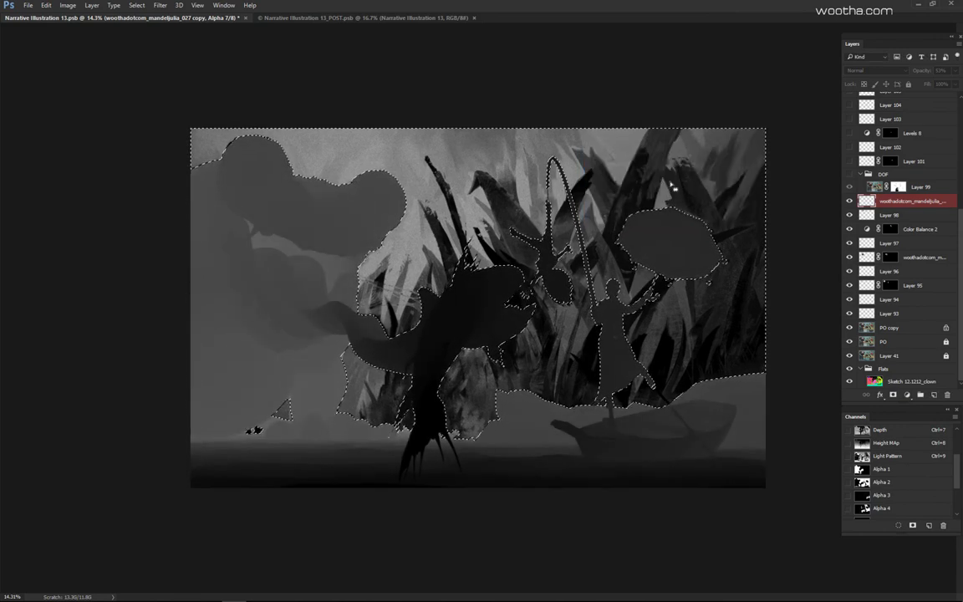
Step: Invert the selection, lighten the background of Alpha 7 with Levels by raising the output black level to about 98, and deselect
{"action": "key", "text": "ctrl+l"}
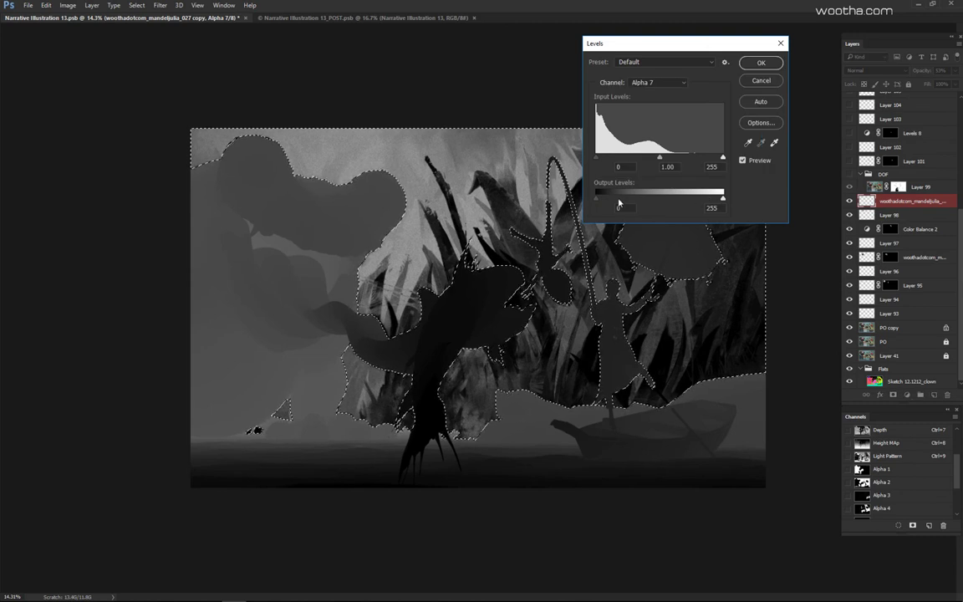
{"action": "left_click_drag", "start_coordinate": [596, 198], "coordinate": [637, 204]}
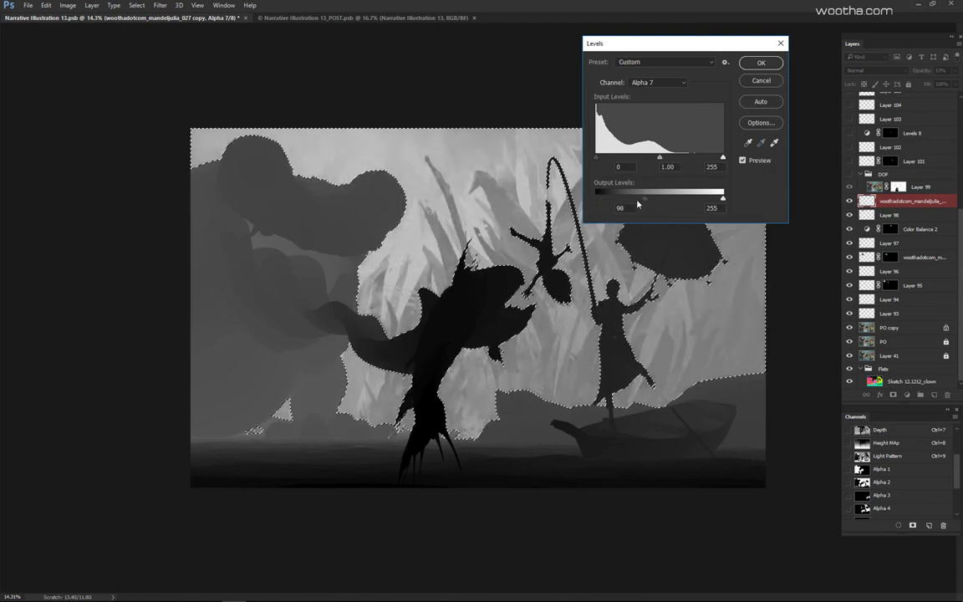
{"action": "left_click", "coordinate": [760, 63]}
{"action": "key", "text": "ctrl+d"}
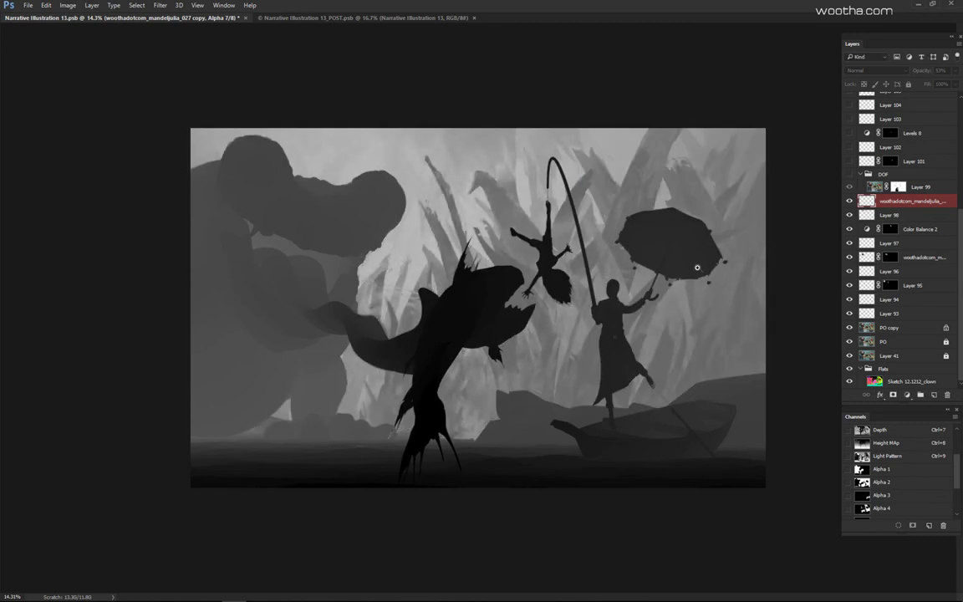
Step: Compare the Alpha 7 depth map with the Depth copy and DEPTH channels
{"action": "mouse_move", "coordinate": [697, 268]}
{"action": "left_mouse_down"}
{"action": "mouse_move", "coordinate": [688, 272]}
{"action": "mouse_move", "coordinate": [691, 256]}
{"action": "left_mouse_up"}
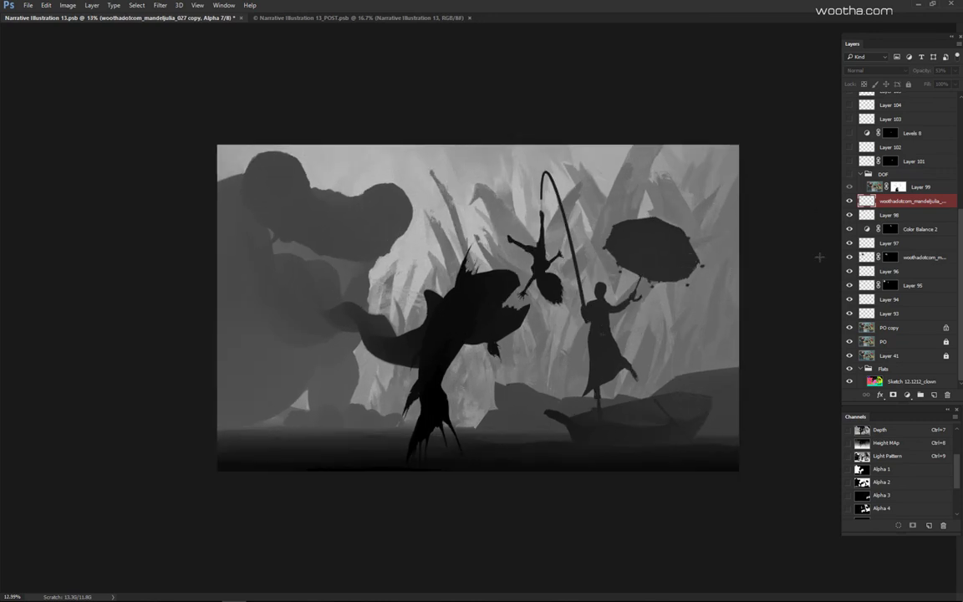
{"action": "scroll", "coordinate": [502, 294], "scroll_direction": "up", "scroll_amount": 1}
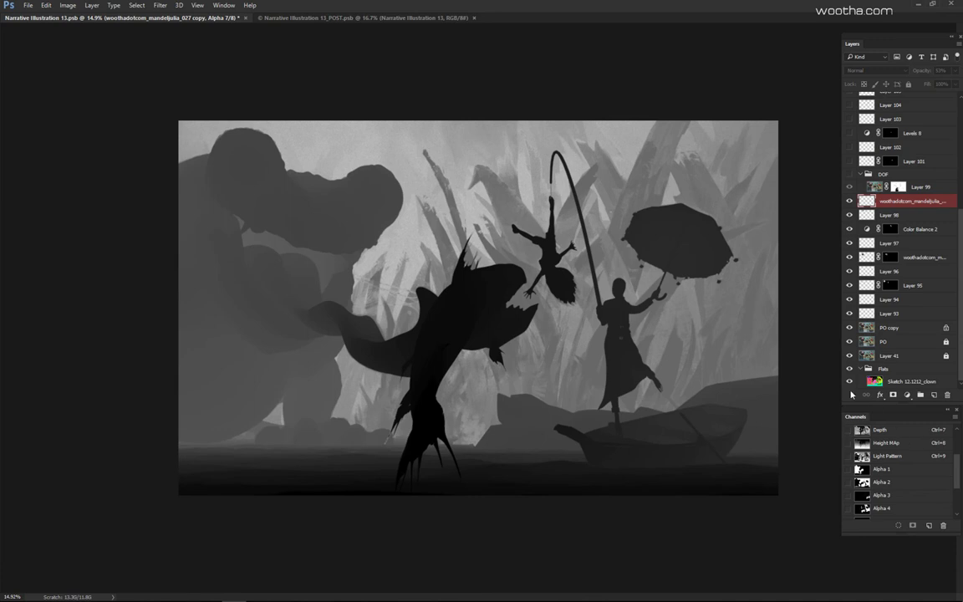
{"action": "scroll", "coordinate": [468, 301], "scroll_direction": "up", "scroll_amount": 1}
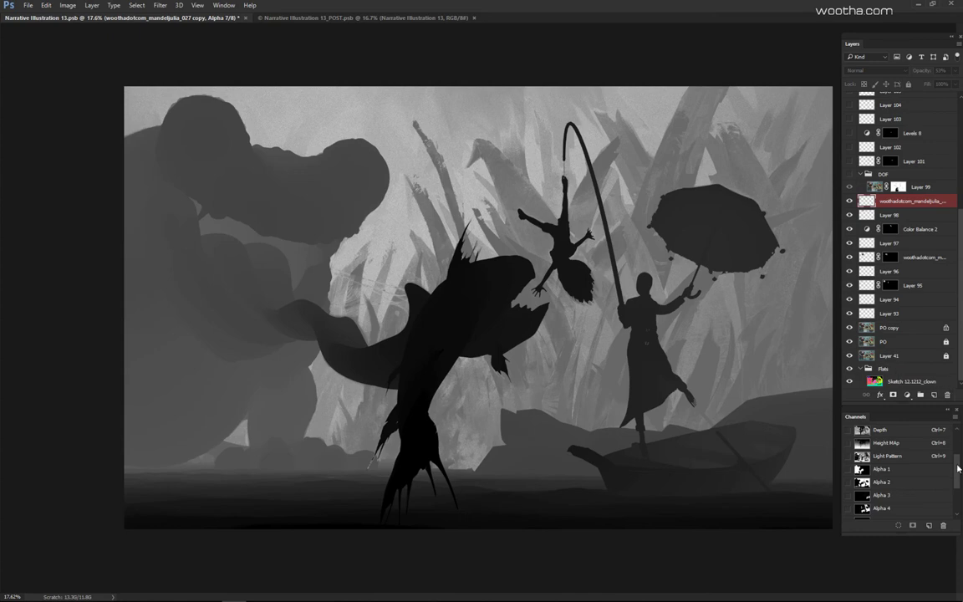
{"action": "scroll", "coordinate": [956, 489], "scroll_direction": "down", "scroll_amount": 3}
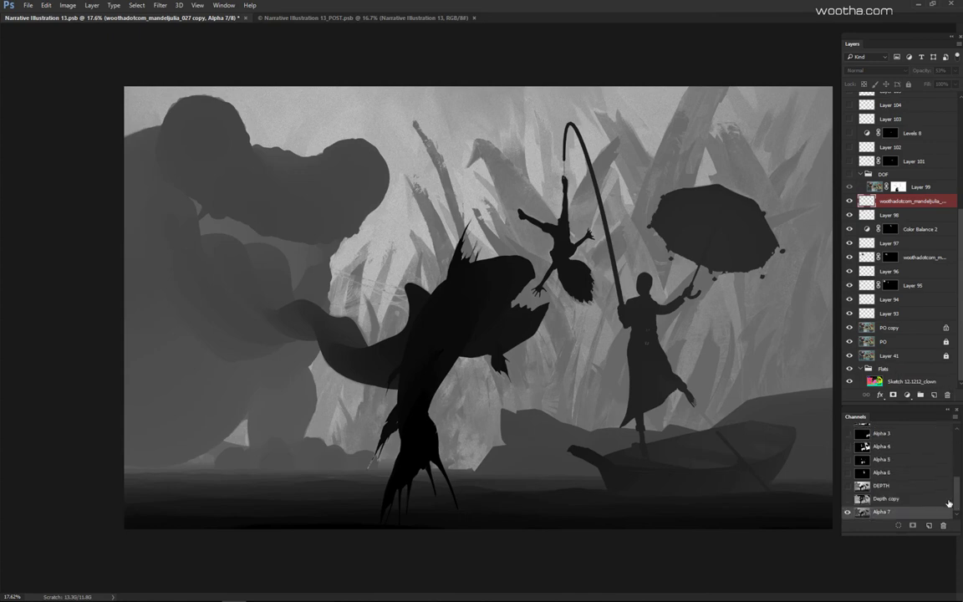
{"action": "left_click", "coordinate": [890, 499]}
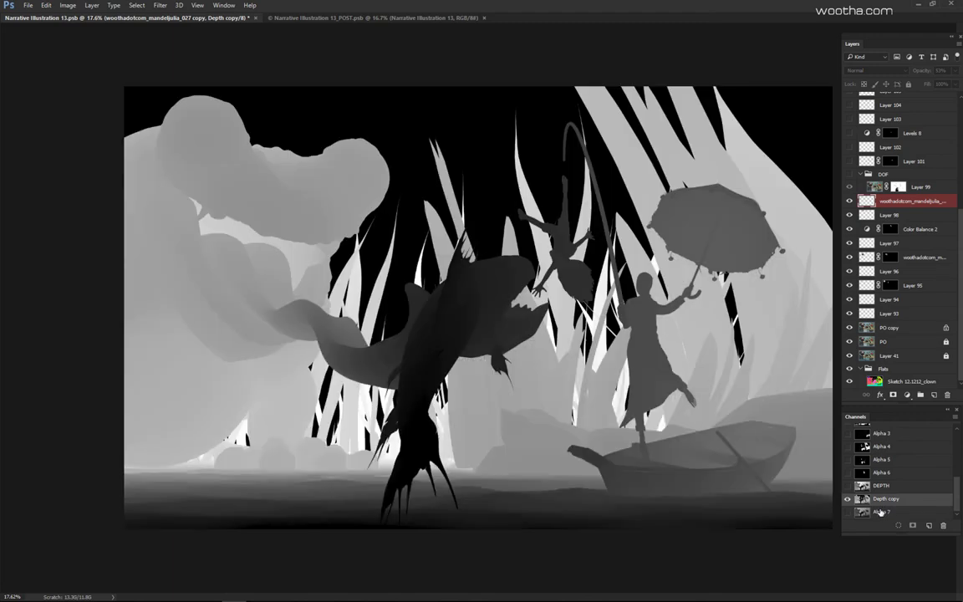
{"action": "left_click", "coordinate": [882, 513]}
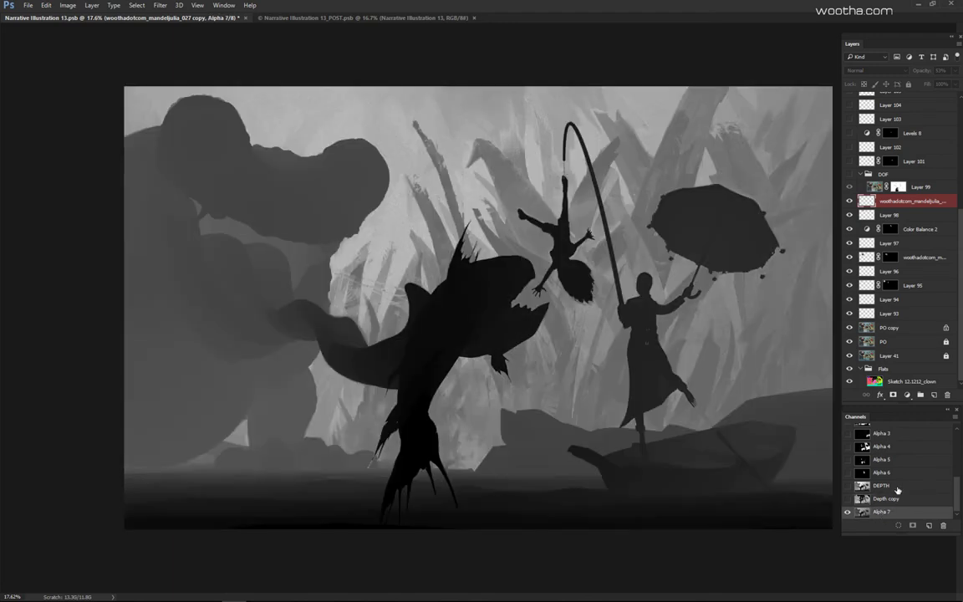
{"action": "left_click", "coordinate": [897, 489]}
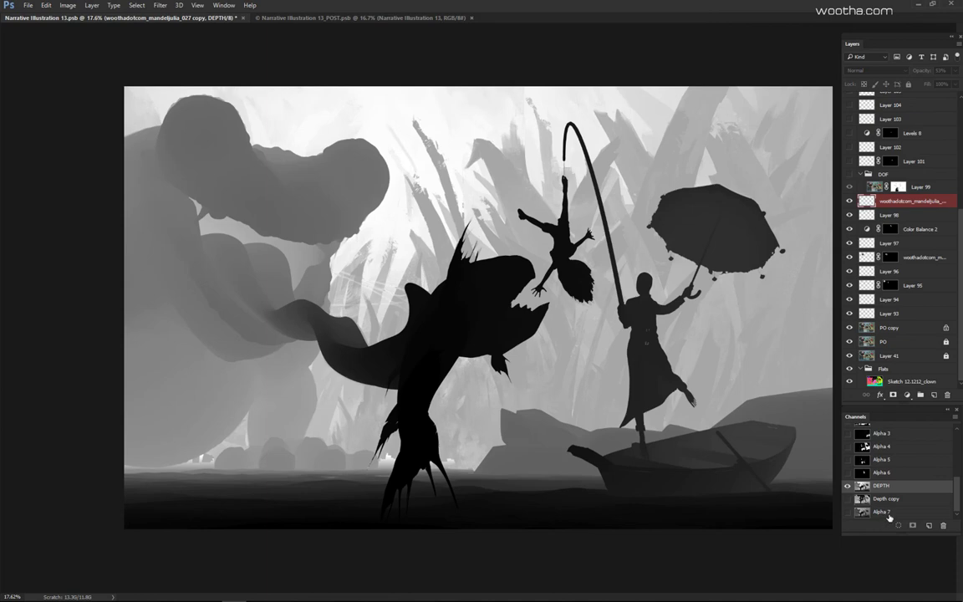
Step: Delete the Alpha 7 and Depth copy channels
{"action": "left_click", "coordinate": [886, 512]}
{"action": "left_click", "coordinate": [943, 525]}
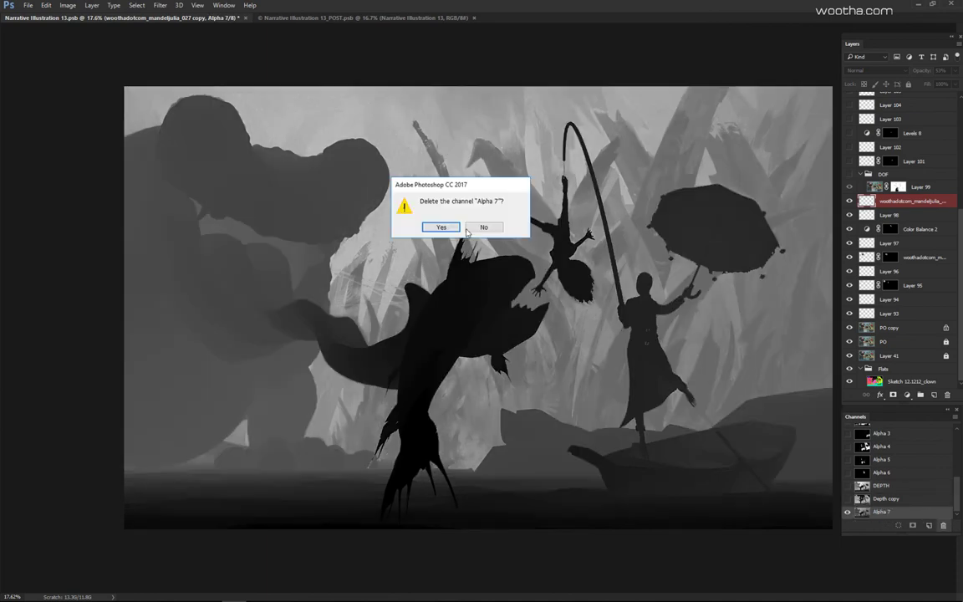
{"action": "left_click", "coordinate": [440, 226]}
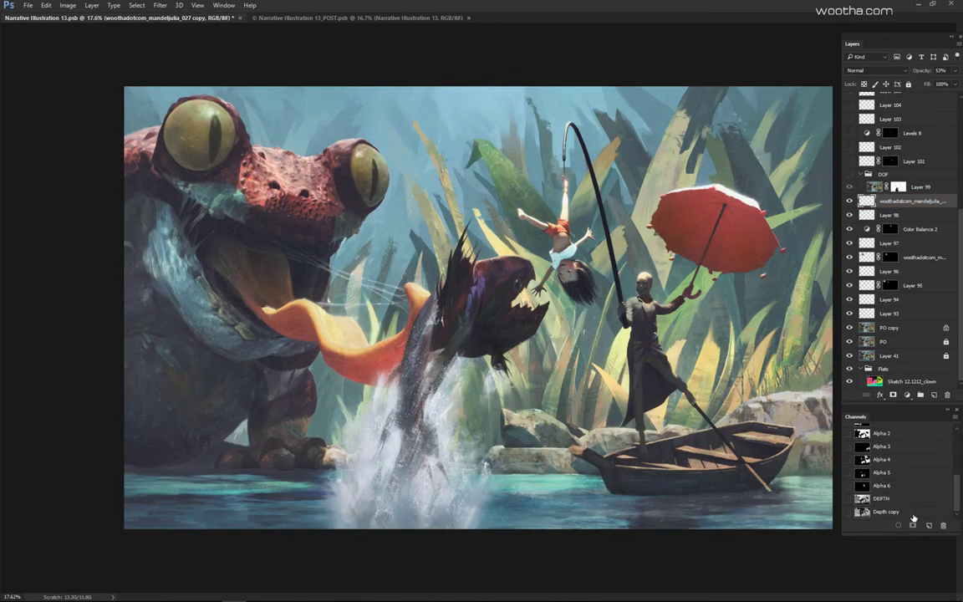
{"action": "left_click", "coordinate": [913, 513]}
{"action": "left_click", "coordinate": [943, 525]}
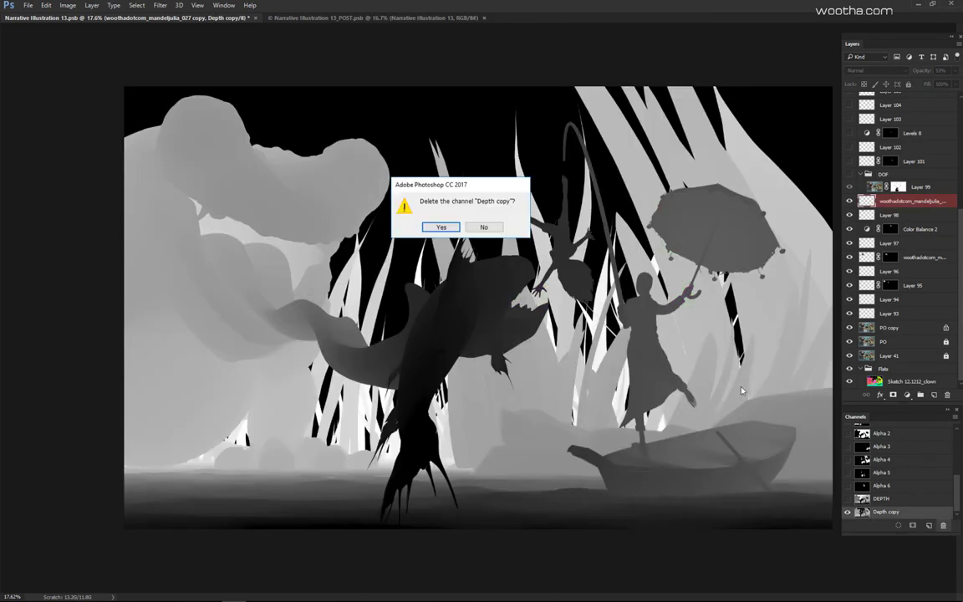
{"action": "left_click", "coordinate": [440, 228]}
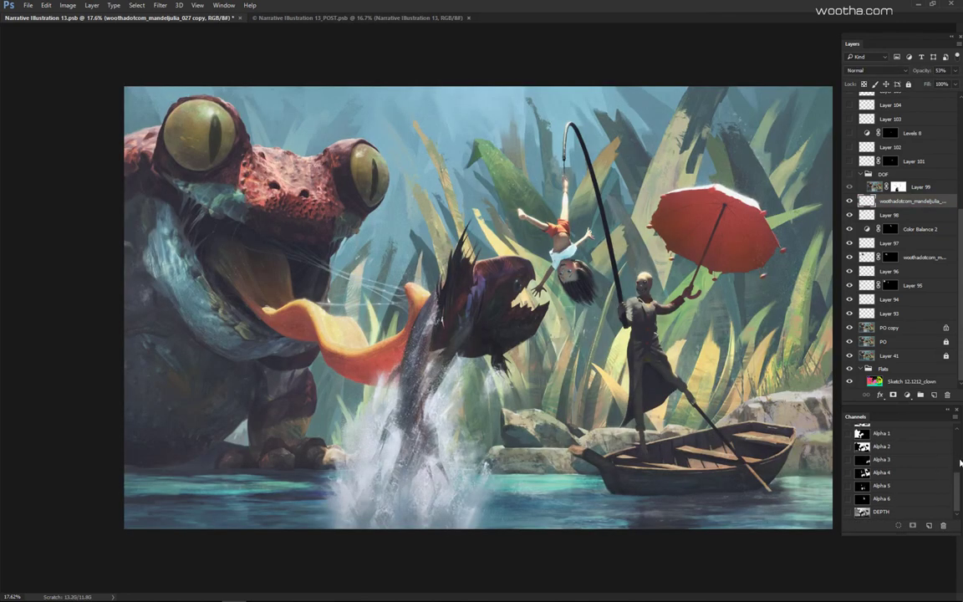
Step: Make the DOF group visible and hide Layer 99 inside it
{"action": "left_click_drag", "start_coordinate": [958, 468], "coordinate": [961, 272]}
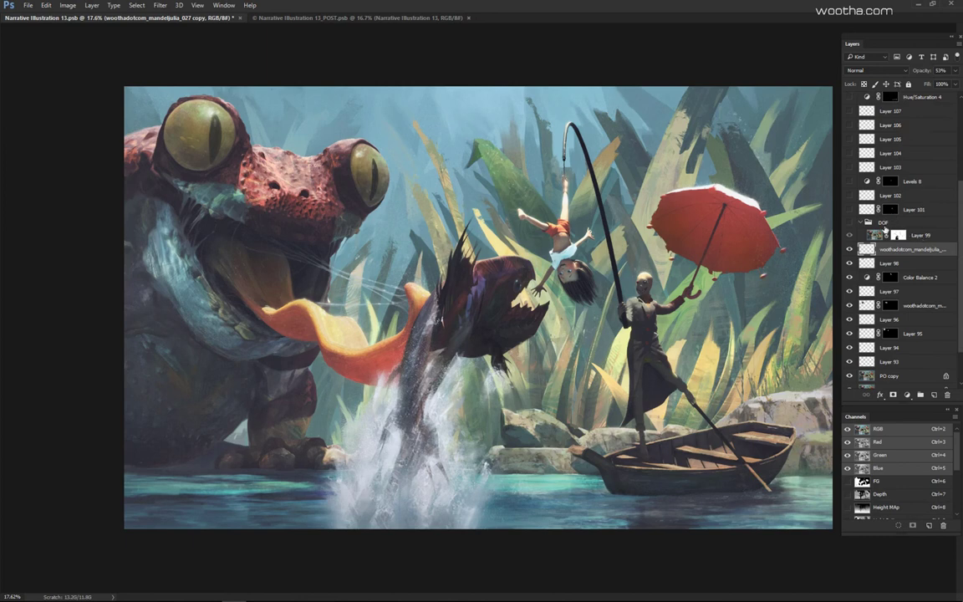
{"action": "left_click", "coordinate": [883, 235]}
{"action": "double_click", "coordinate": [921, 235]}
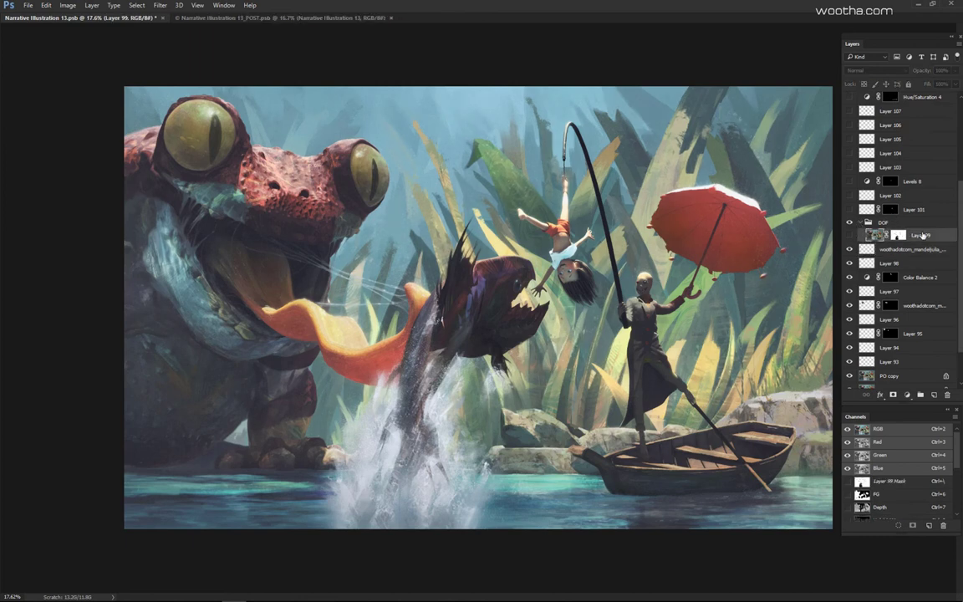
{"action": "key", "text": "Return"}
Step: Stamp all visible layers into a new merged layer above the woothadotcom_mandeljulia_027 copy layer, below the DOF group
{"action": "left_click", "coordinate": [883, 250]}
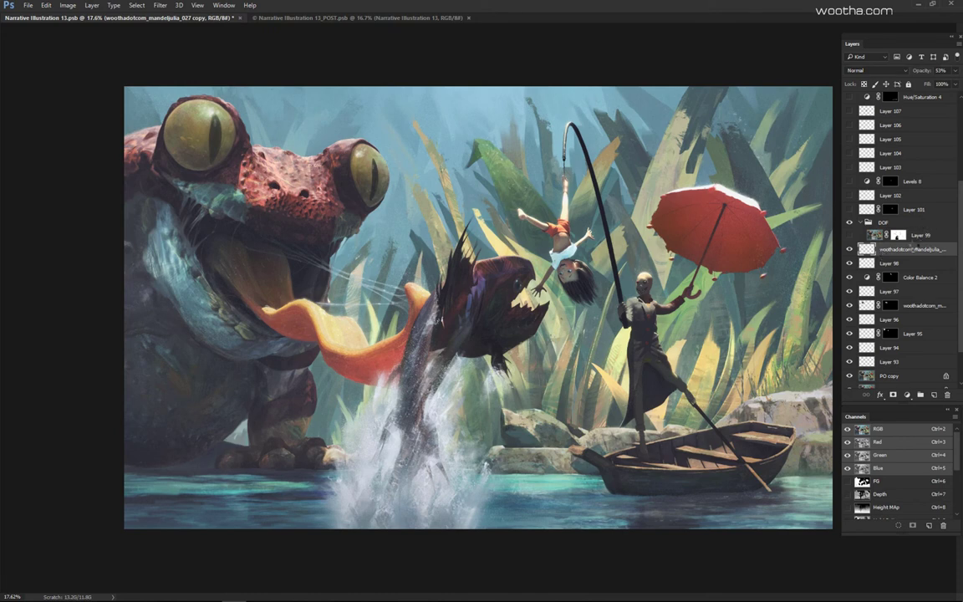
{"action": "key", "text": "ctrl+shift+alt+e"}
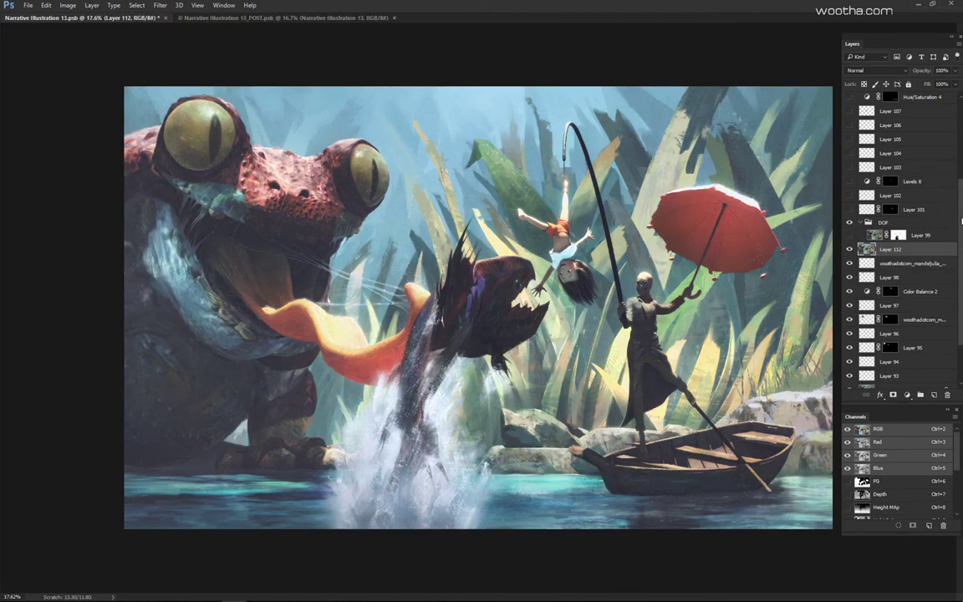
{"action": "key", "text": "ctrl+z"}
{"action": "scroll", "coordinate": [898, 216], "scroll_direction": "up", "scroll_amount": 3}
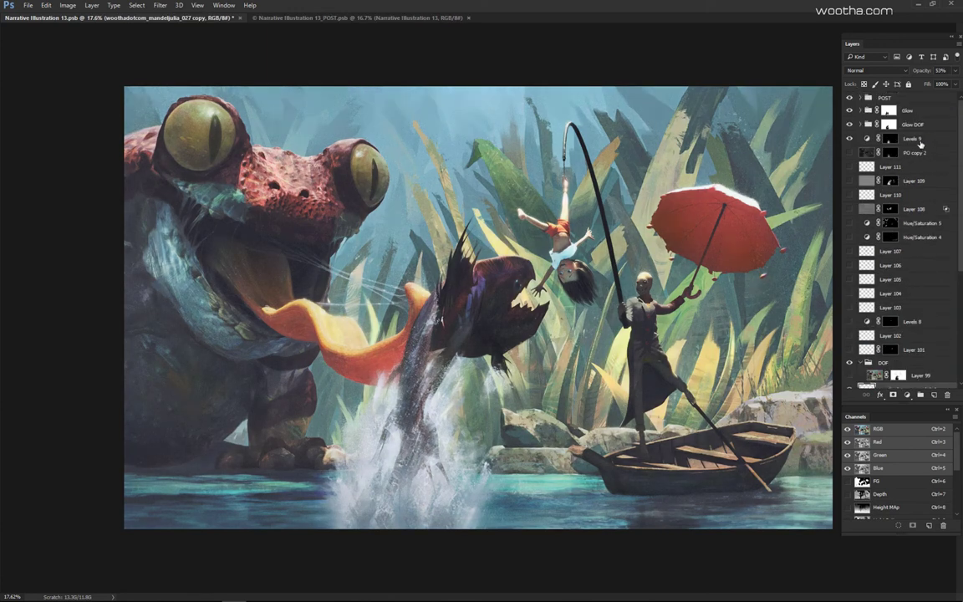
{"action": "scroll", "coordinate": [952, 259], "scroll_direction": "down", "scroll_amount": 3}
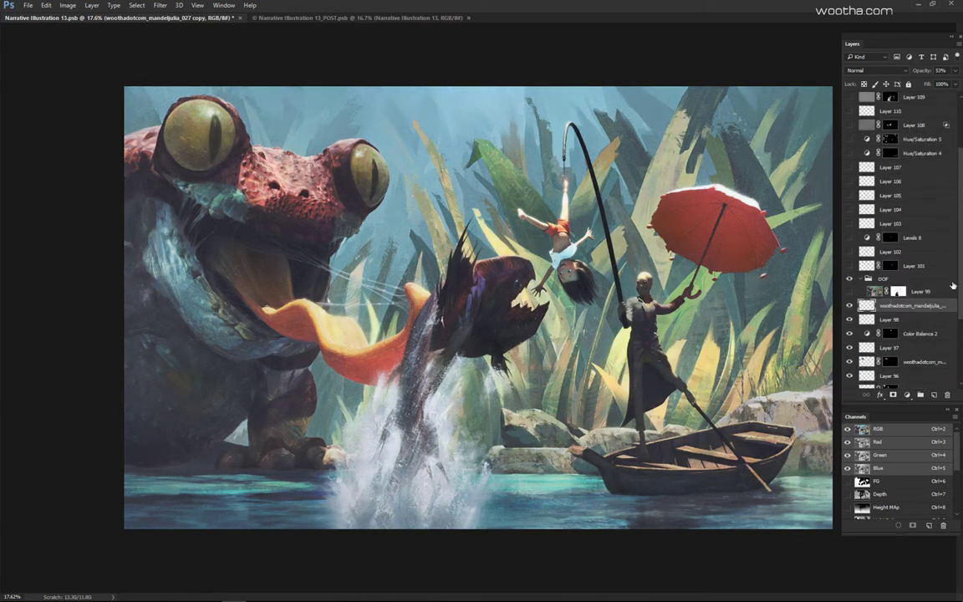
{"action": "key", "text": "ctrl+z"}
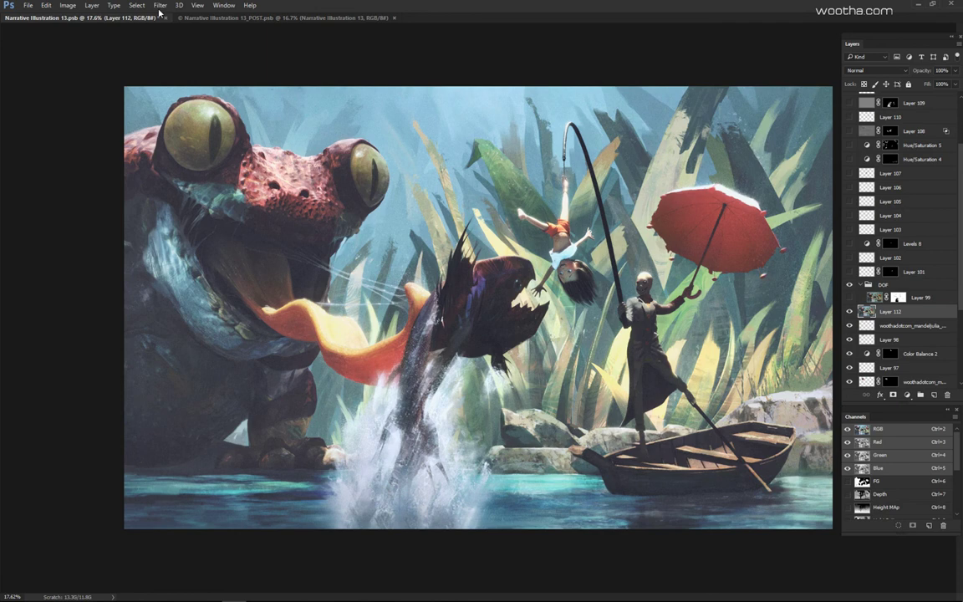
Step: Open the Lens Blur filter for the merged layer with the DEPTH channel as depth map source
{"action": "left_click", "coordinate": [160, 7]}
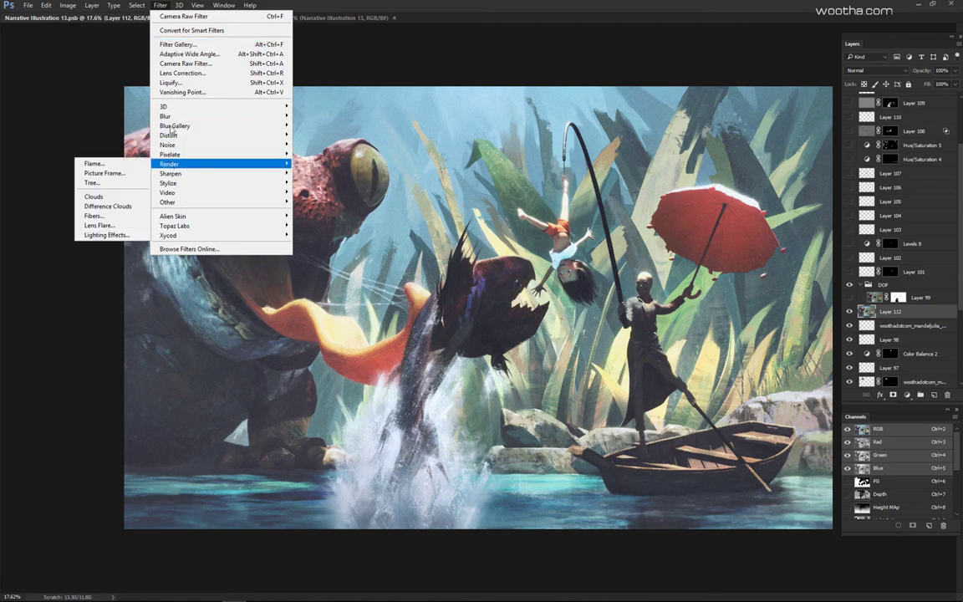
{"action": "mouse_move", "coordinate": [153, 115]}
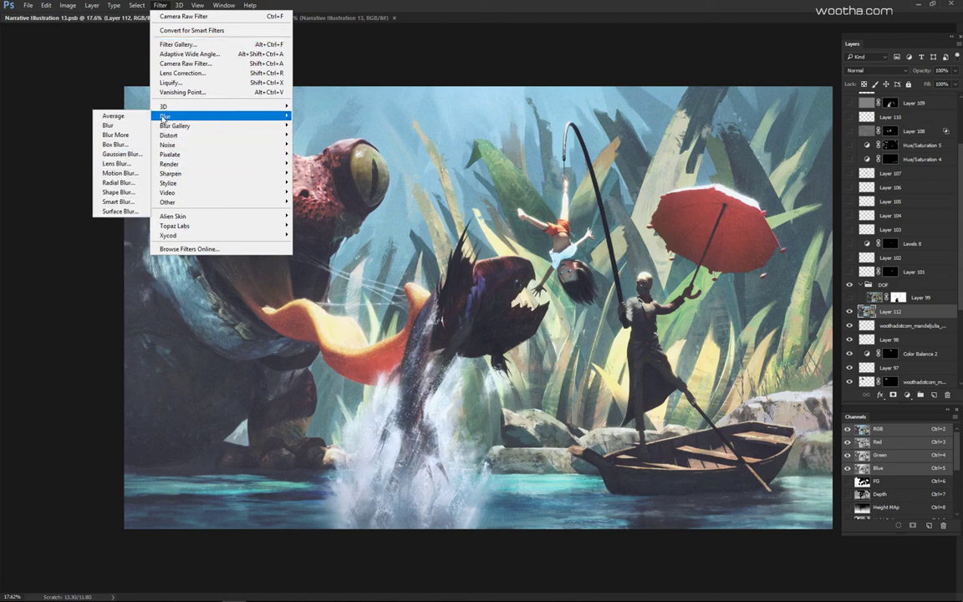
{"action": "left_click", "coordinate": [117, 163]}
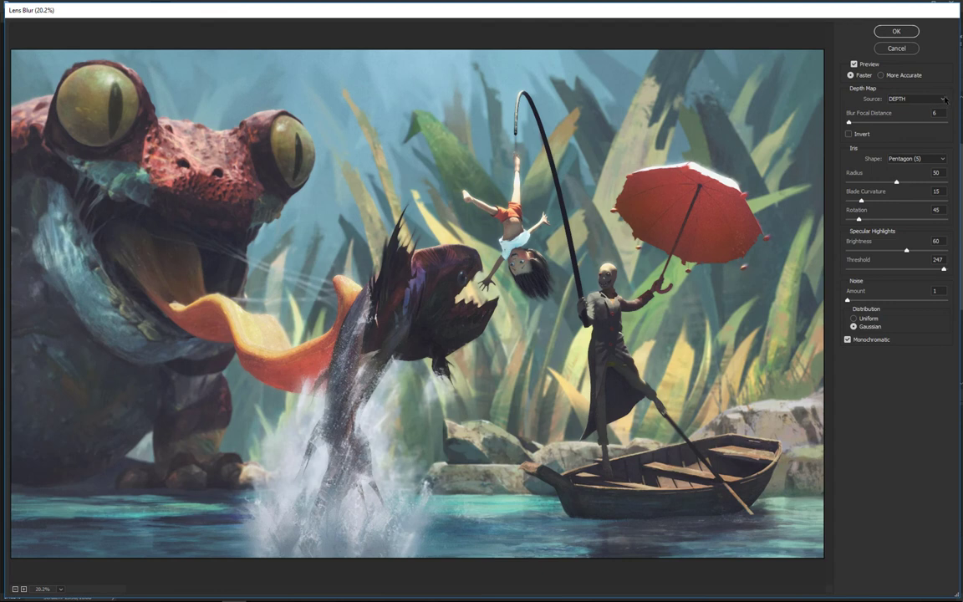
{"action": "left_click", "coordinate": [945, 99]}
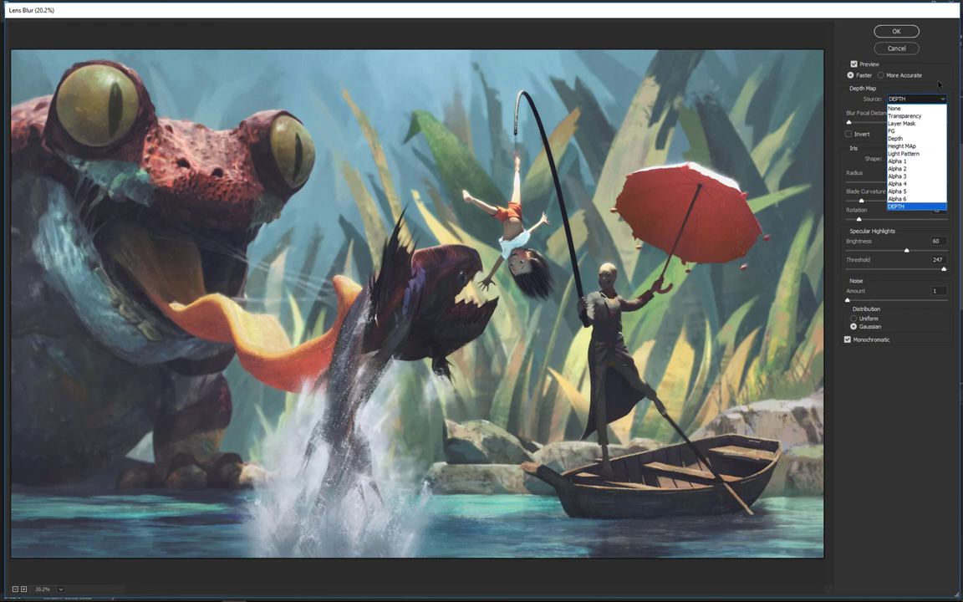
{"action": "left_click", "coordinate": [922, 206]}
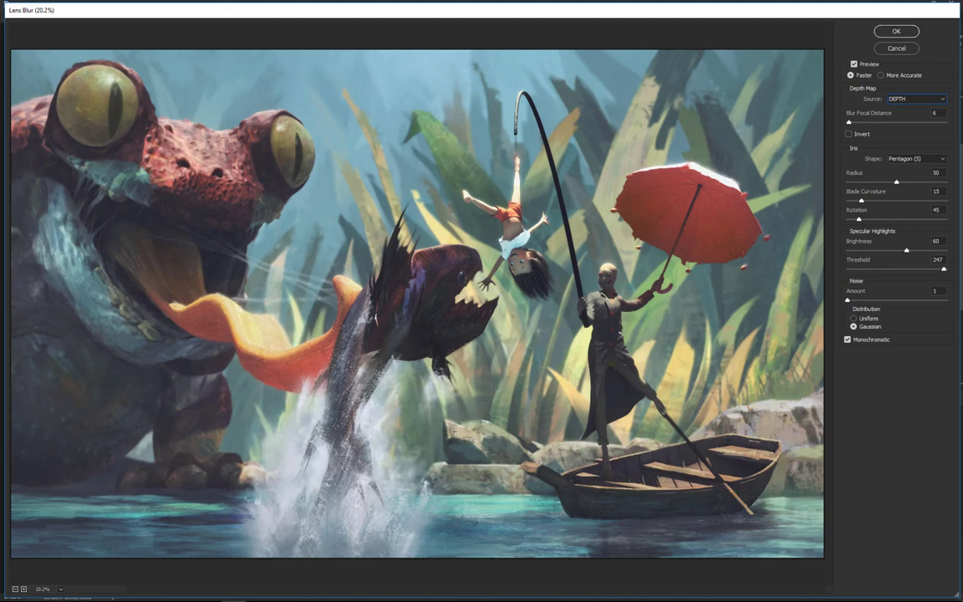
Step: Preview the Lens Blur focused on the rocks, on the green background leaf and on the hanging girl's head in turn
{"action": "left_click", "coordinate": [458, 434]}
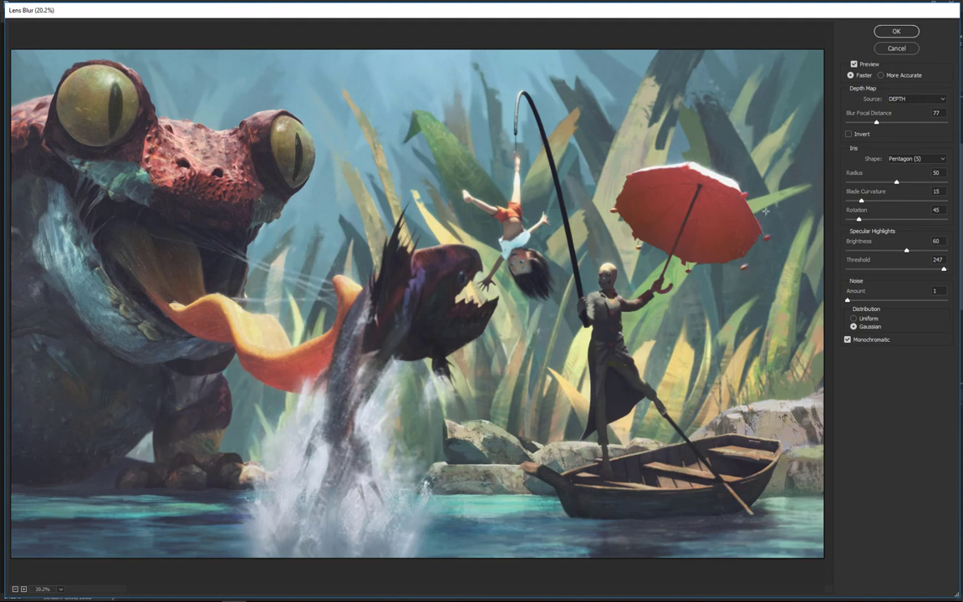
{"action": "left_click", "coordinate": [428, 126]}
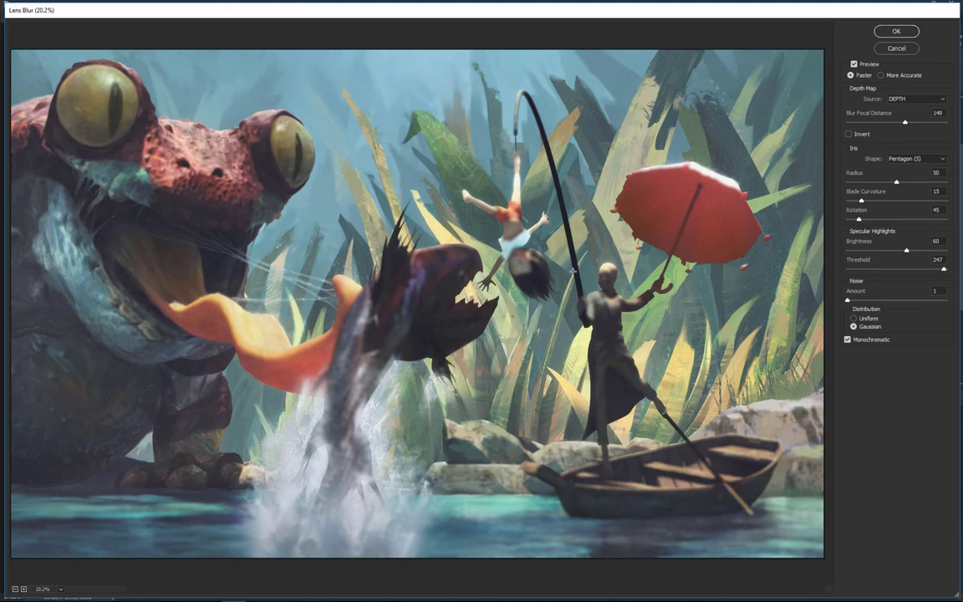
{"action": "left_click", "coordinate": [527, 269]}
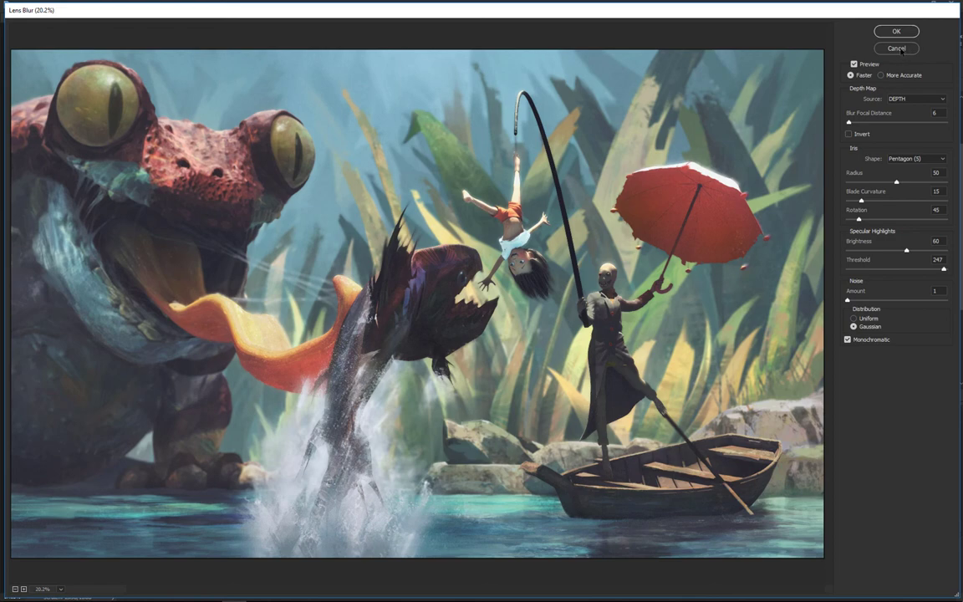
Step: Cancel the Lens Blur filter and delete the merged layer above the woothadotcom_mandeljulia_027 copy layer
{"action": "left_click", "coordinate": [897, 48]}
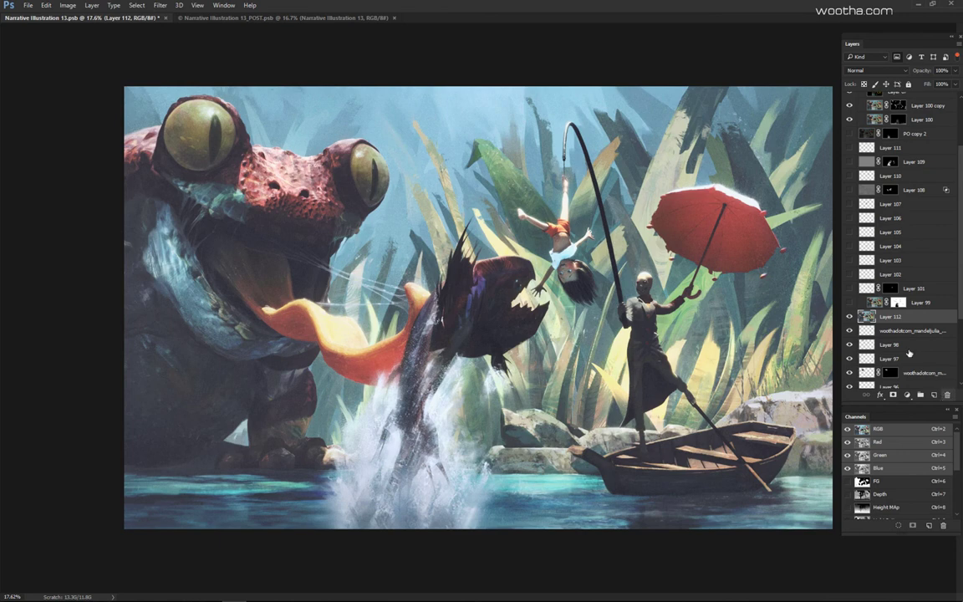
{"action": "left_click", "coordinate": [946, 395]}
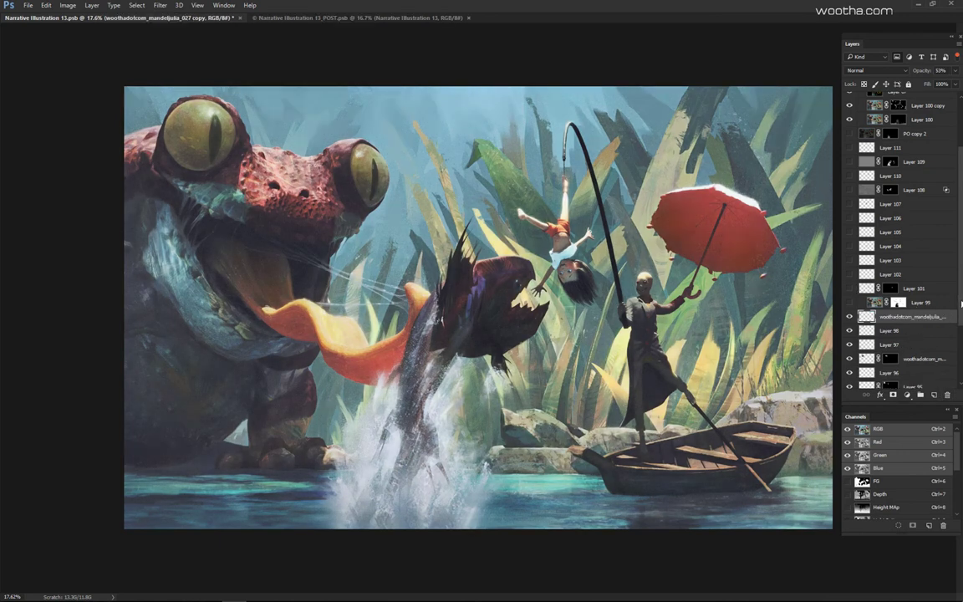
Step: Show Layer 99 in the DOF group and turn off layer filtering so all layer types are listed
{"action": "left_click", "coordinate": [913, 289]}
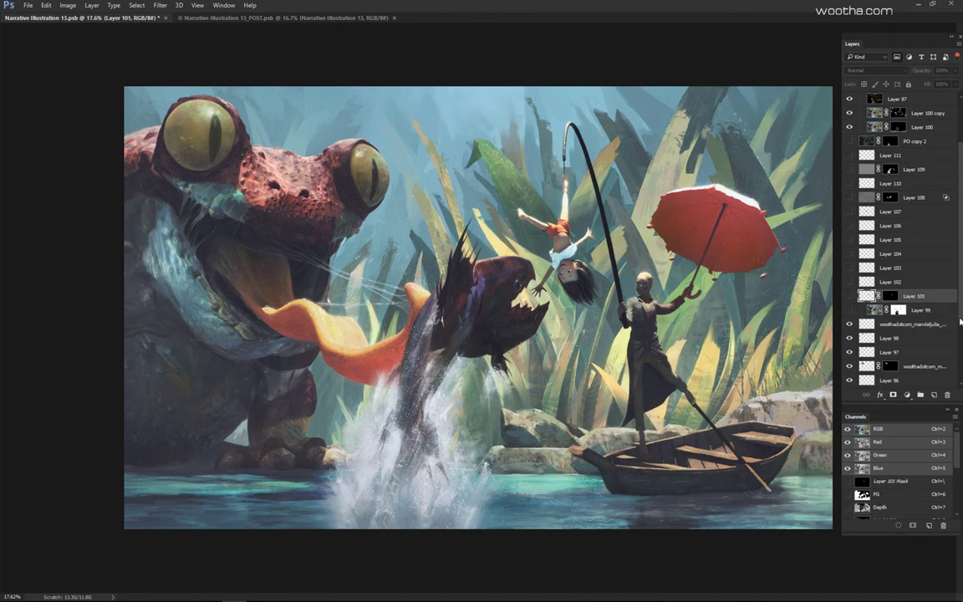
{"action": "scroll", "coordinate": [960, 320], "scroll_direction": "down", "scroll_amount": 1}
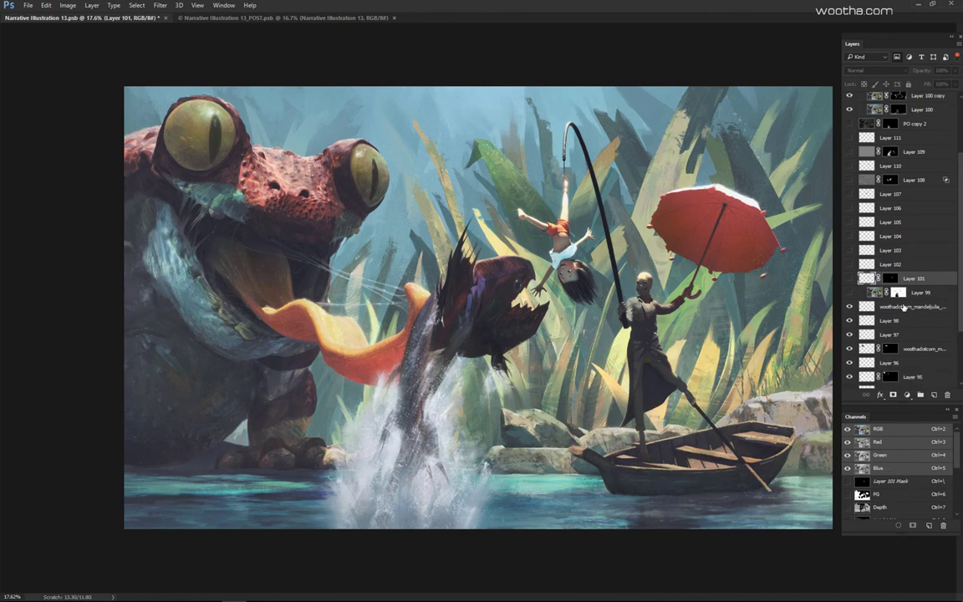
{"action": "left_click", "coordinate": [907, 293]}
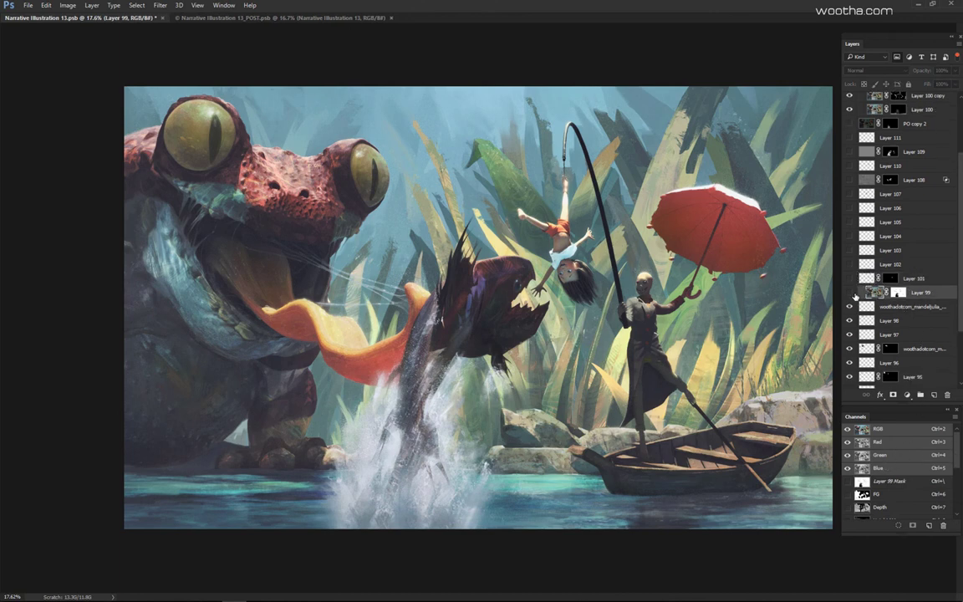
{"action": "left_click", "coordinate": [850, 293]}
{"action": "left_click", "coordinate": [851, 293]}
{"action": "left_click", "coordinate": [850, 293]}
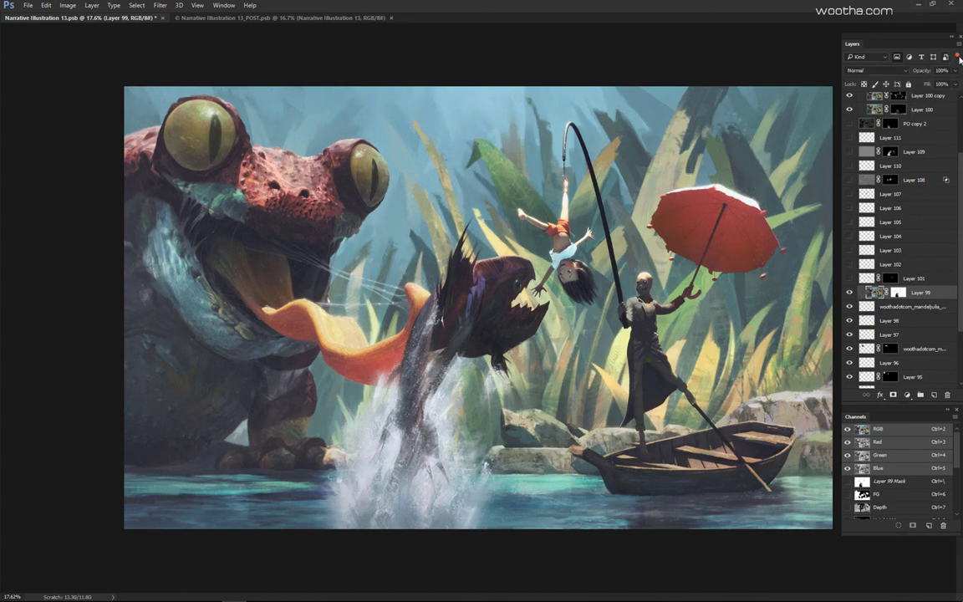
{"action": "left_click", "coordinate": [958, 57]}
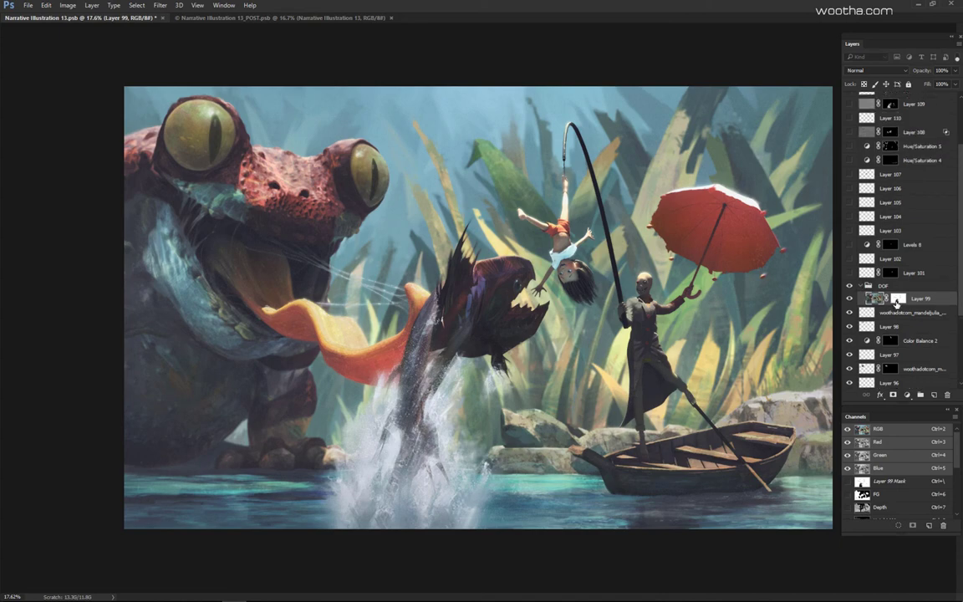
Step: Examine Layer 99's mask on its own and compare the blurred image with the mask disabled and enabled
{"action": "left_click", "coordinate": [896, 299]}
{"action": "left_click", "coordinate": [896, 300], "text": "alt"}
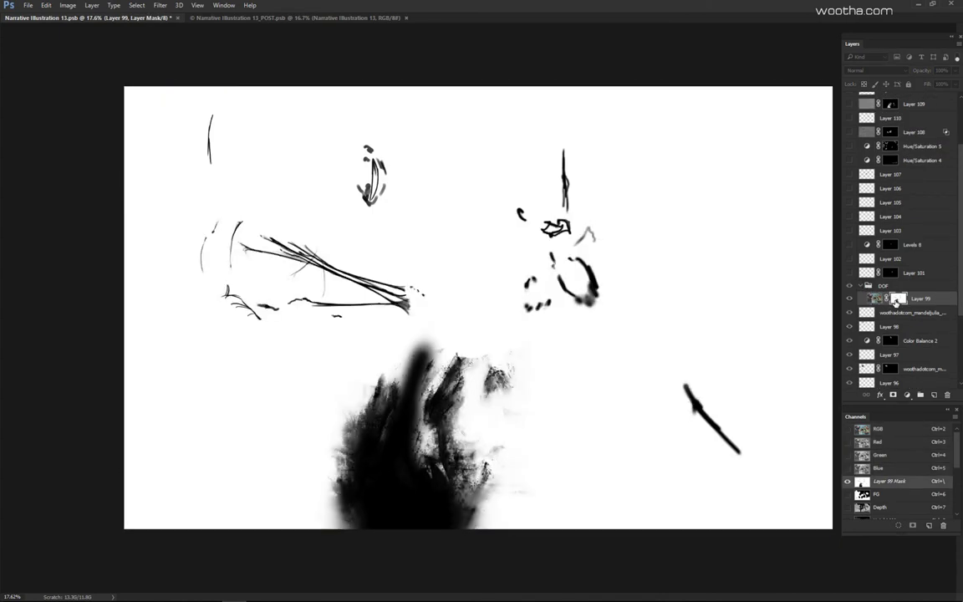
{"action": "left_click", "coordinate": [897, 299], "text": "alt"}
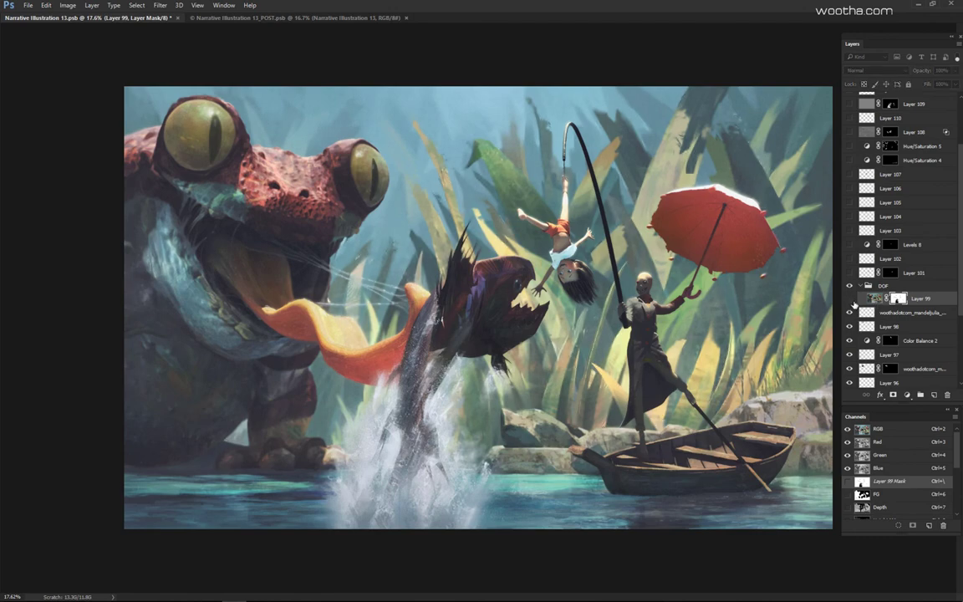
{"action": "left_click", "coordinate": [850, 299]}
{"action": "mouse_move", "coordinate": [565, 329]}
{"action": "left_mouse_down"}
{"action": "mouse_move", "coordinate": [624, 346]}
{"action": "mouse_move", "coordinate": [571, 308]}
{"action": "left_mouse_up"}
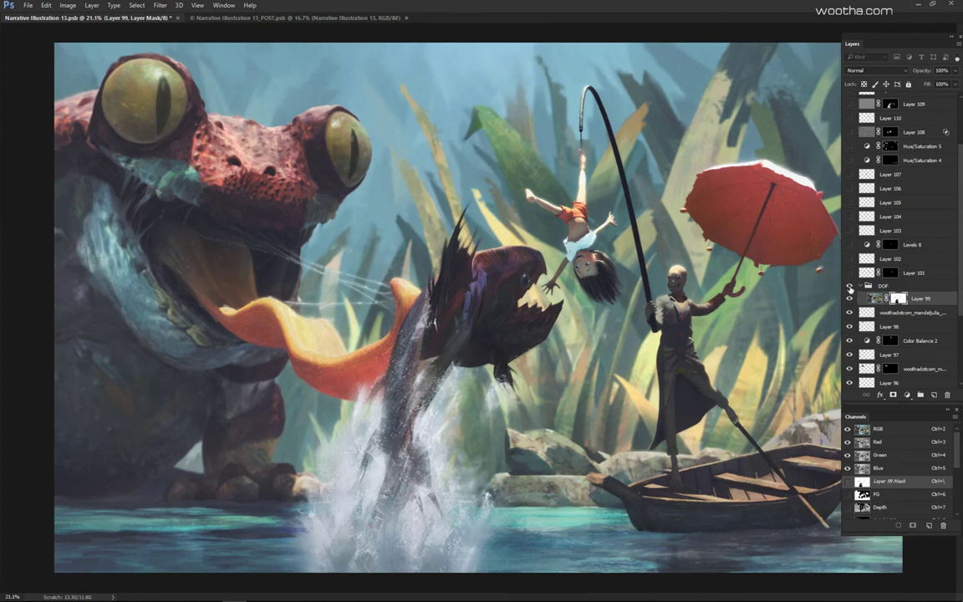
{"action": "left_click", "coordinate": [898, 299], "text": "shift"}
{"action": "left_click", "coordinate": [900, 299], "text": "shift"}
{"action": "left_click", "coordinate": [900, 300], "text": "shift"}
{"action": "left_click", "coordinate": [900, 300], "text": "shift"}
Step: Show Layer 101 and Layer 102 above the DOF group, comparing the image with and without Layer 102
{"action": "scroll", "coordinate": [960, 299], "scroll_direction": "up", "scroll_amount": 1}
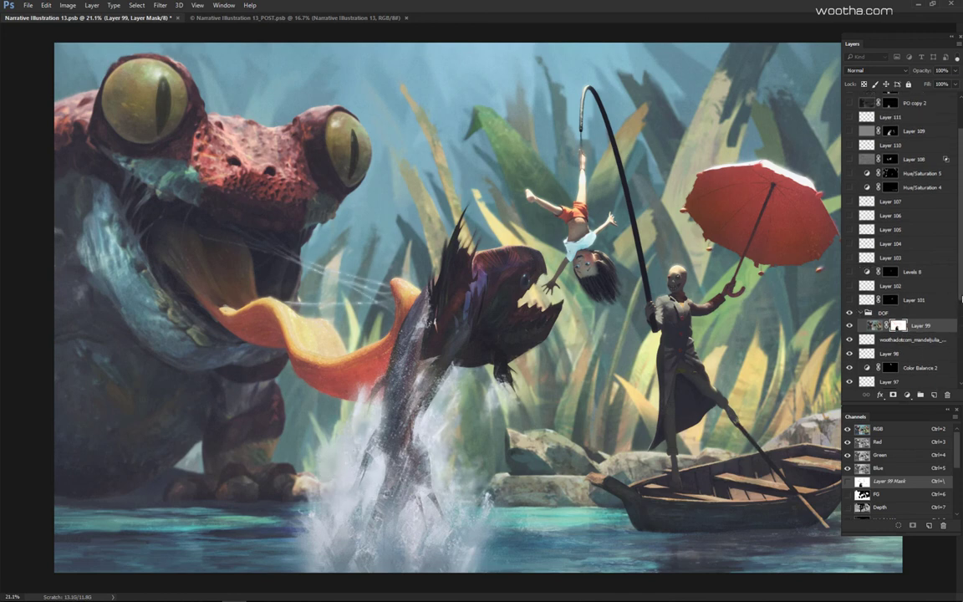
{"action": "scroll", "coordinate": [960, 288], "scroll_direction": "up", "scroll_amount": 1}
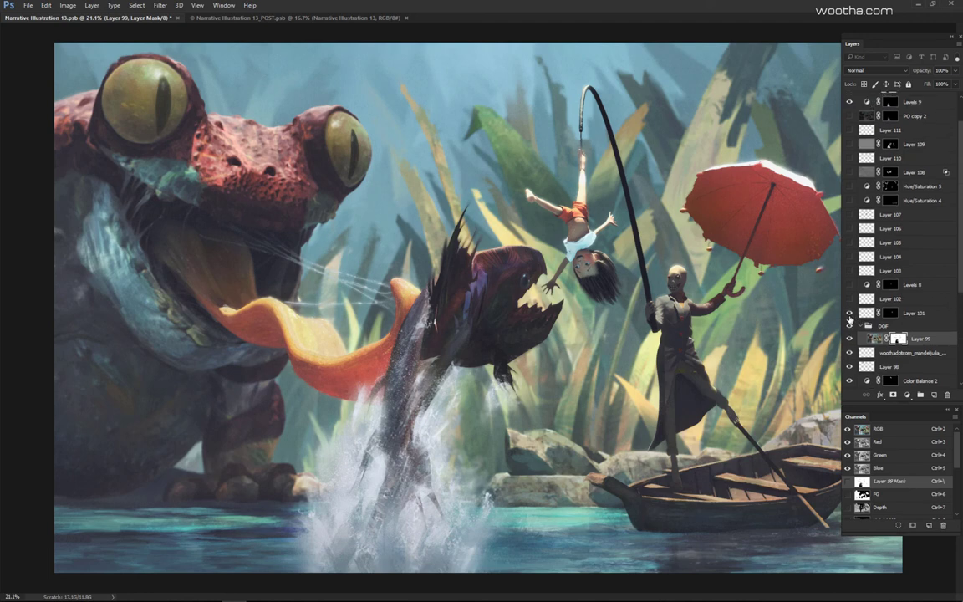
{"action": "left_click", "coordinate": [850, 313]}
{"action": "left_click", "coordinate": [851, 301]}
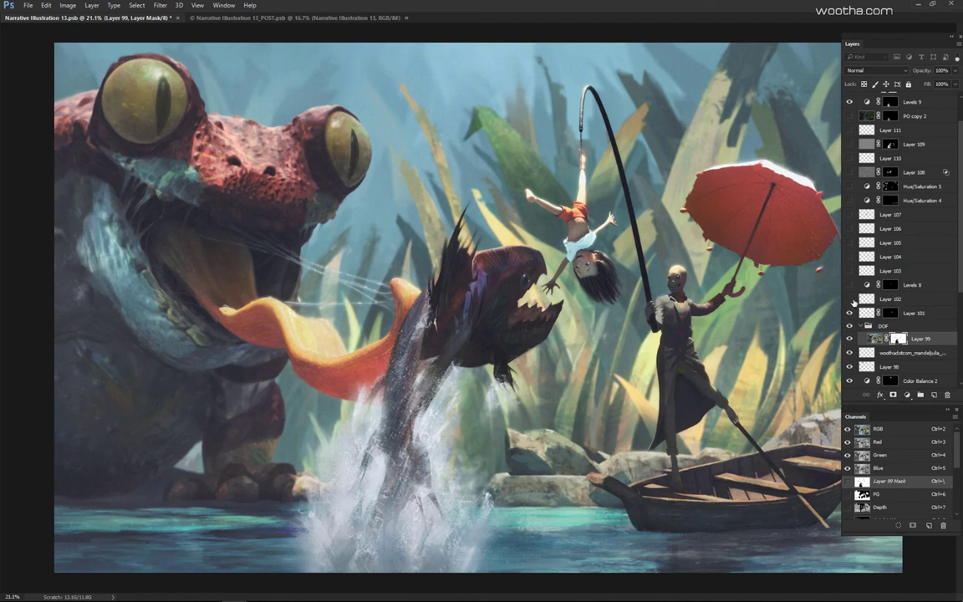
{"action": "left_click", "coordinate": [849, 301]}
{"action": "left_click", "coordinate": [849, 302]}
{"action": "left_click", "coordinate": [849, 302]}
{"action": "left_click", "coordinate": [900, 302]}
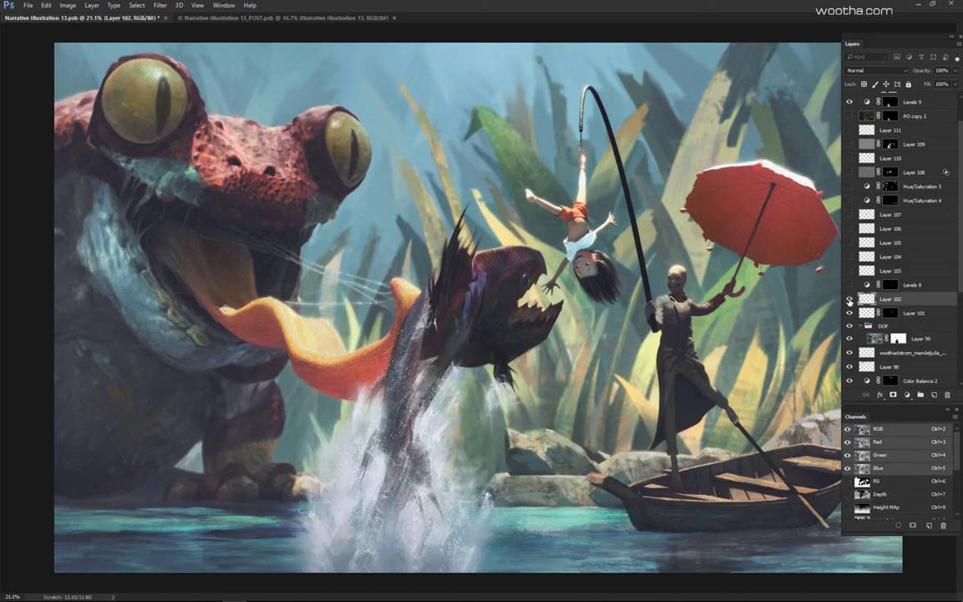
{"action": "left_click", "coordinate": [849, 298]}
{"action": "left_click", "coordinate": [850, 298]}
Step: Show the Levels 8 adjustment and compare its effect, also checking how the whole illustration reads at thumbnail size
{"action": "left_click", "coordinate": [851, 286]}
{"action": "left_click_drag", "start_coordinate": [595, 305], "coordinate": [486, 300]}
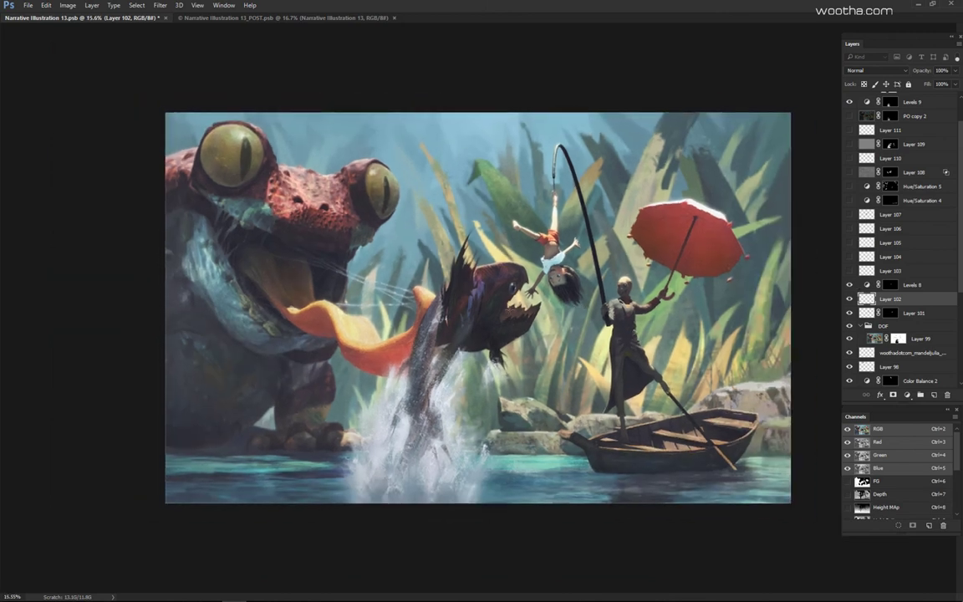
{"action": "left_click", "coordinate": [851, 287]}
{"action": "left_click", "coordinate": [851, 287]}
{"action": "left_click", "coordinate": [850, 286]}
{"action": "left_click_drag", "start_coordinate": [641, 311], "coordinate": [603, 319]}
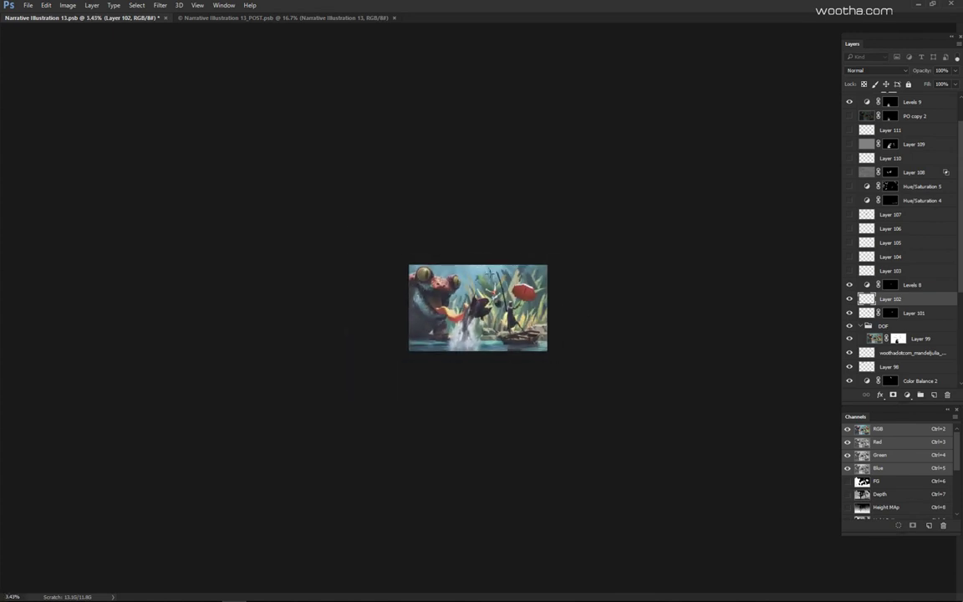
{"action": "left_click", "coordinate": [483, 310]}
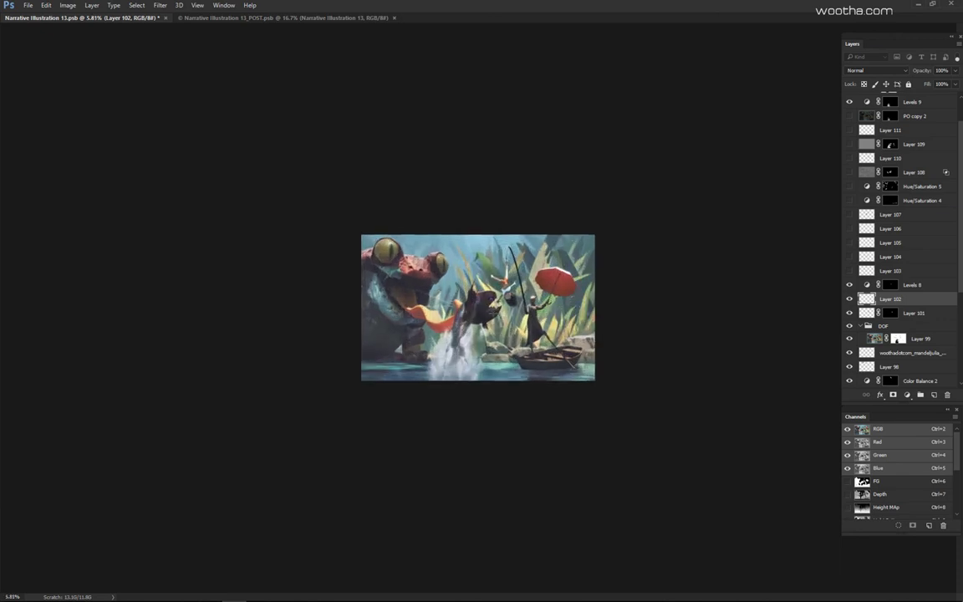
{"action": "left_click", "coordinate": [479, 330]}
{"action": "left_click_drag", "start_coordinate": [479, 329], "coordinate": [502, 323]}
{"action": "left_click_drag", "start_coordinate": [428, 302], "coordinate": [781, 260]}
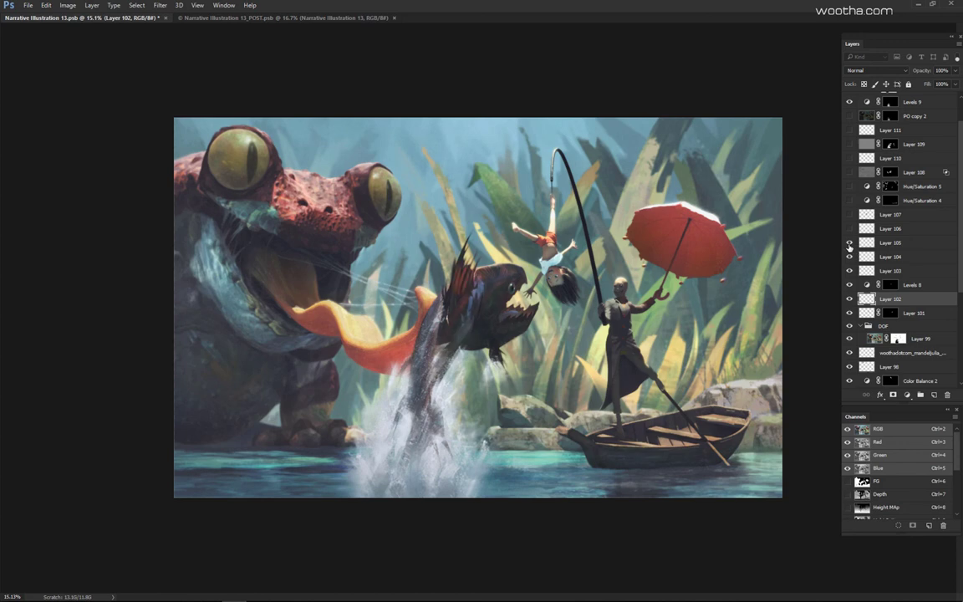
Step: Show the paint layers from Layer 103 up to Layer 107, comparing the image with and without Layer 106
{"action": "left_click", "coordinate": [849, 243]}
{"action": "left_click", "coordinate": [851, 228]}
{"action": "left_click", "coordinate": [850, 229]}
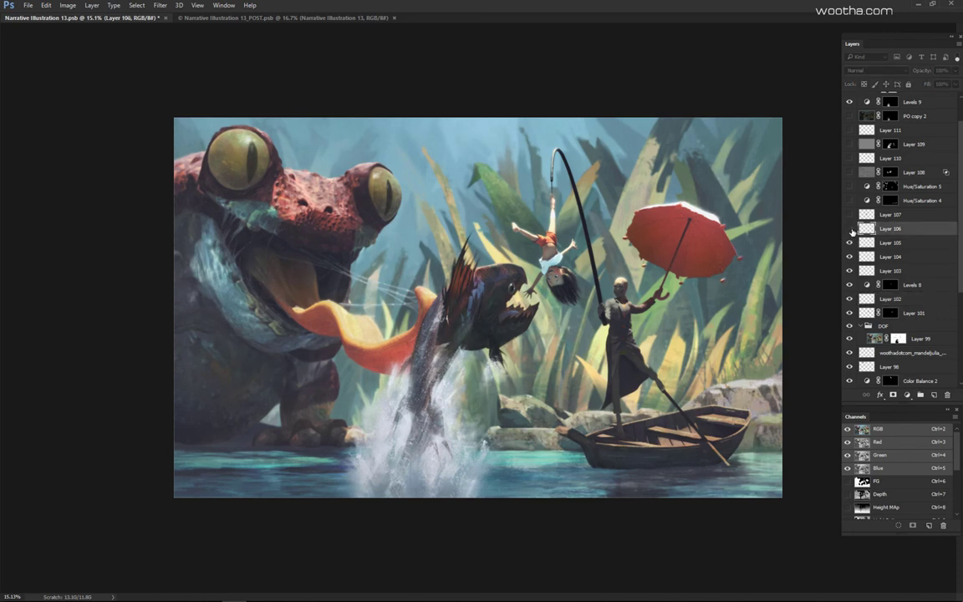
{"action": "left_click", "coordinate": [849, 227]}
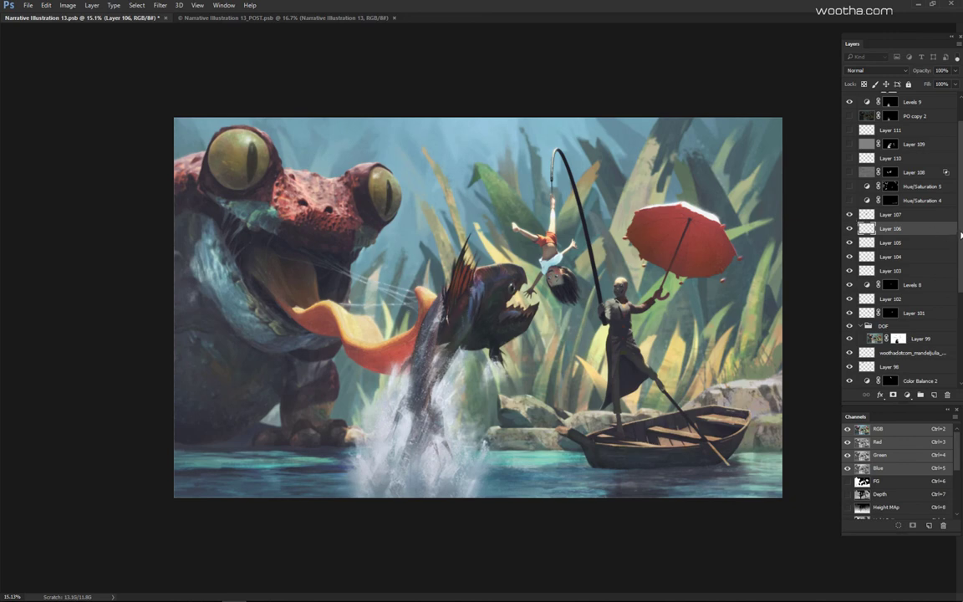
Step: Show the Hue/Saturation 4 adjustment and inspect its mask on its own
{"action": "scroll", "coordinate": [851, 240], "scroll_direction": "up", "scroll_amount": 2}
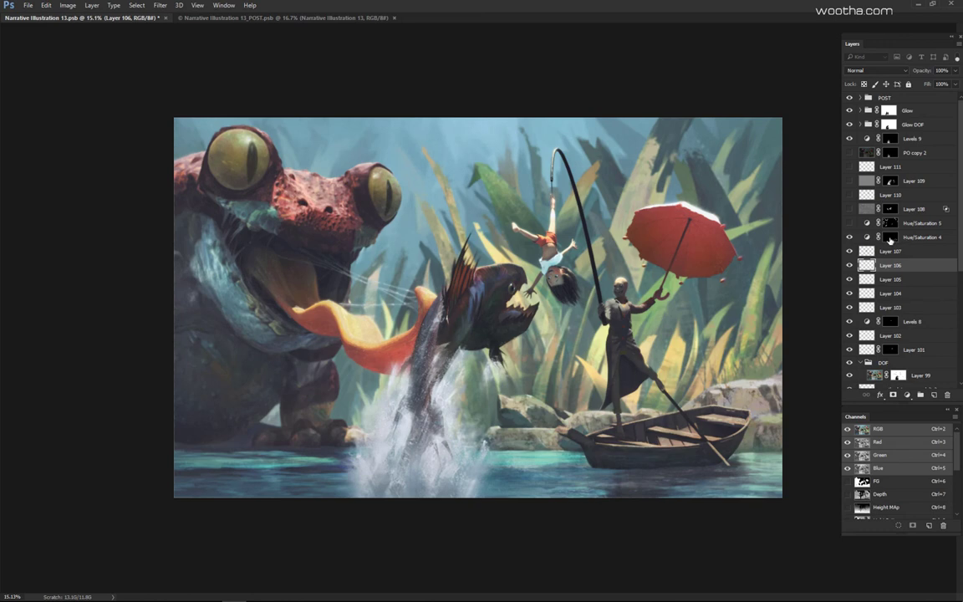
{"action": "left_click", "coordinate": [890, 238], "text": "alt"}
{"action": "left_click", "coordinate": [889, 238], "text": "alt"}
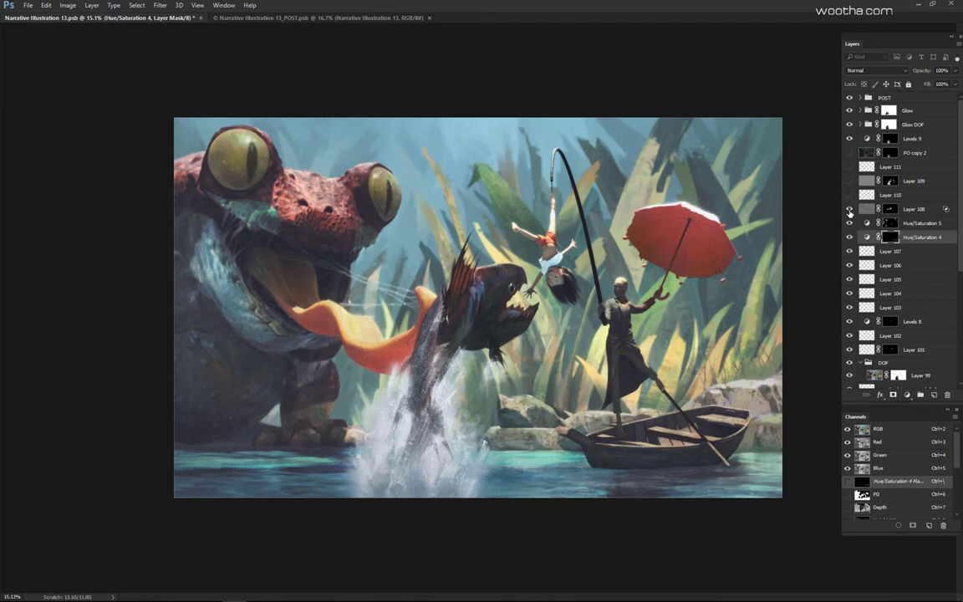
Step: Show the Hue/Saturation 5 adjustment and the Layer 108 overlay, comparing the image with and without Layer 108
{"action": "left_click", "coordinate": [849, 209]}
{"action": "left_click", "coordinate": [919, 211]}
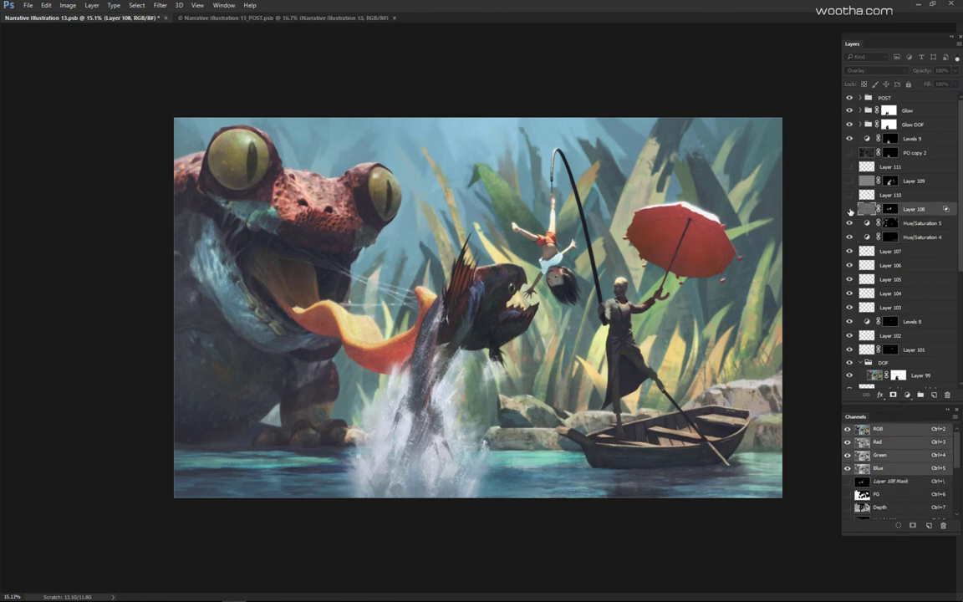
{"action": "left_click", "coordinate": [849, 212]}
{"action": "left_click", "coordinate": [849, 212]}
Step: Examine the fish up close with and without the Layer 108 overlay, and inspect that layer's mask on its own
{"action": "left_click_drag", "start_coordinate": [488, 317], "coordinate": [533, 321]}
{"action": "scroll", "coordinate": [522, 318], "scroll_direction": "up", "scroll_amount": 3}
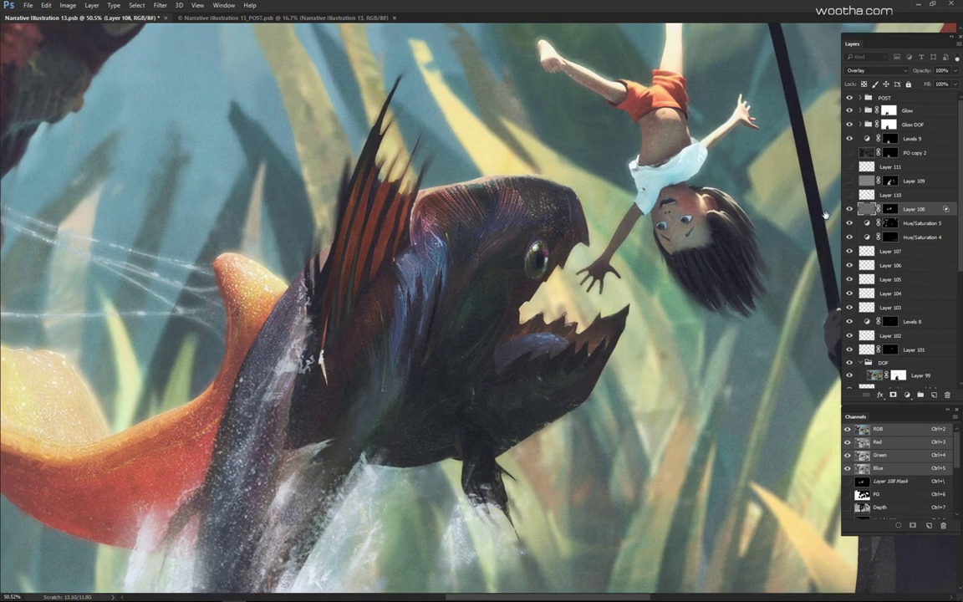
{"action": "scroll", "coordinate": [825, 216], "scroll_direction": "down", "scroll_amount": 3}
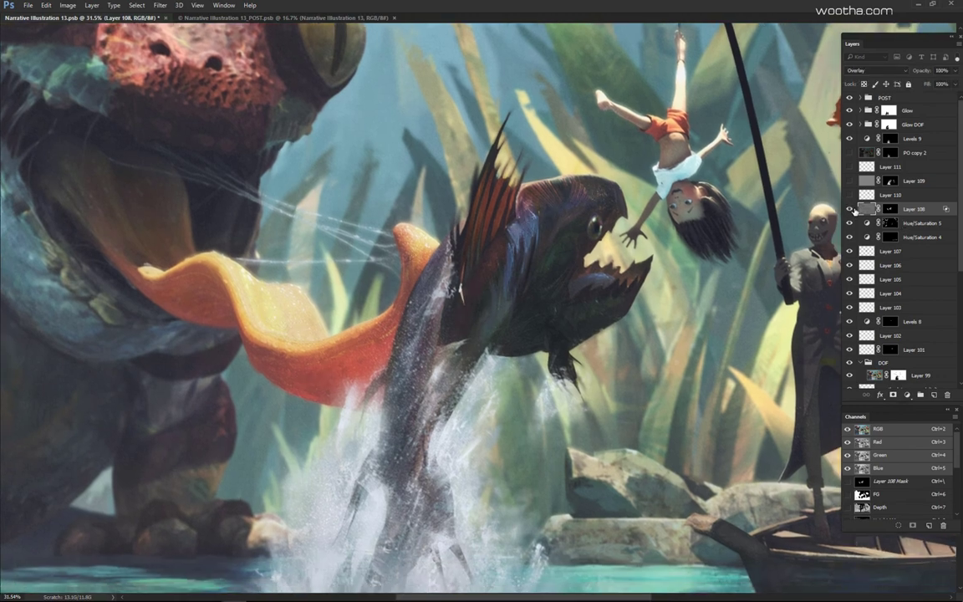
{"action": "scroll", "coordinate": [855, 213], "scroll_direction": "up", "scroll_amount": 3}
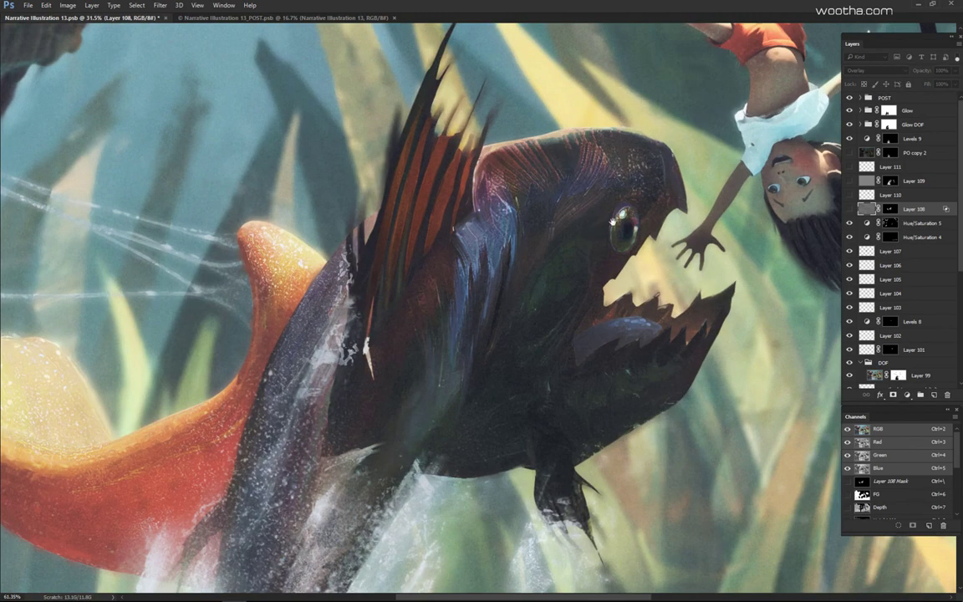
{"action": "left_click", "coordinate": [850, 210]}
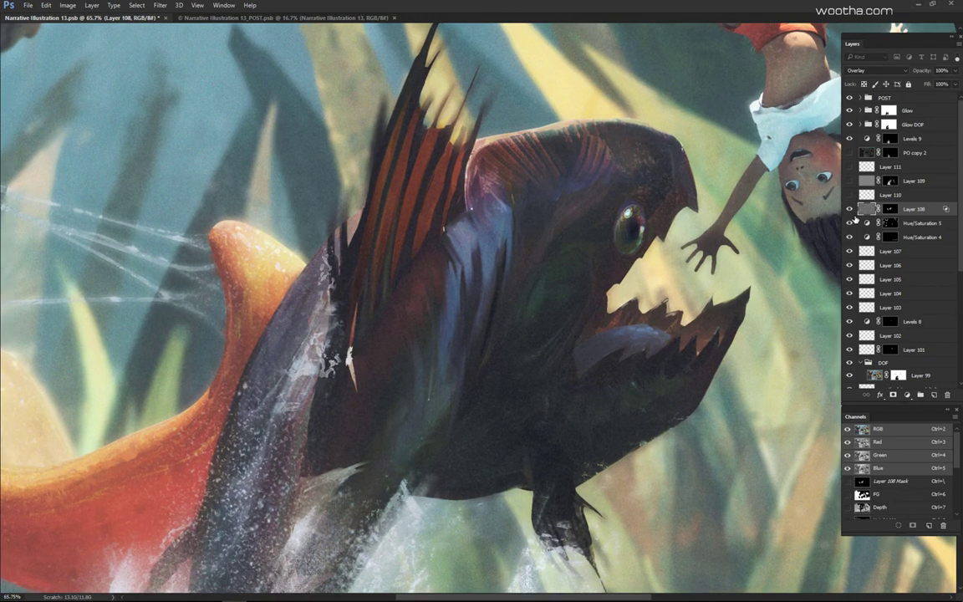
{"action": "left_click", "coordinate": [850, 210]}
{"action": "left_click", "coordinate": [853, 215]}
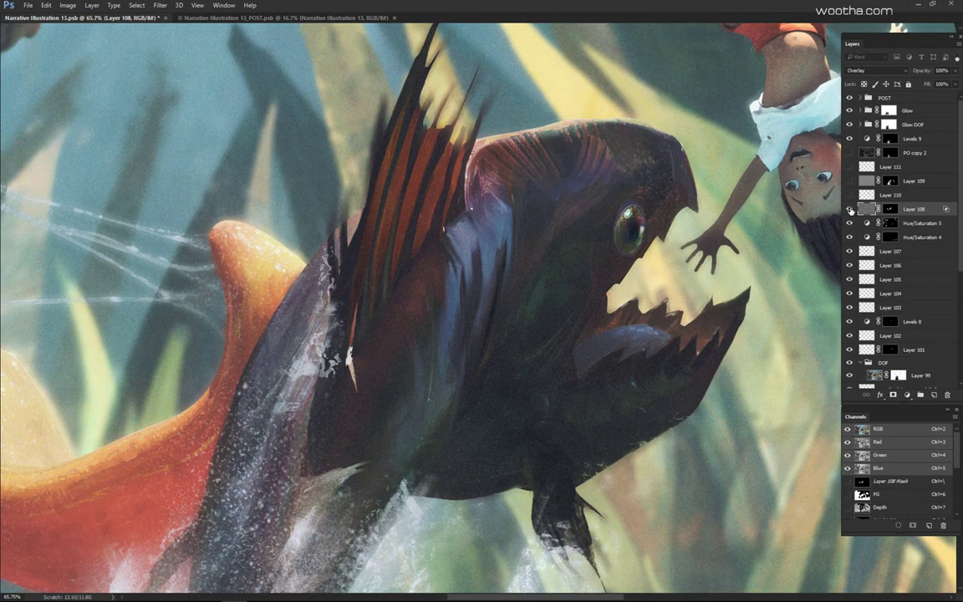
{"action": "left_click", "coordinate": [850, 210]}
{"action": "scroll", "coordinate": [597, 238], "scroll_direction": "down", "scroll_amount": 5}
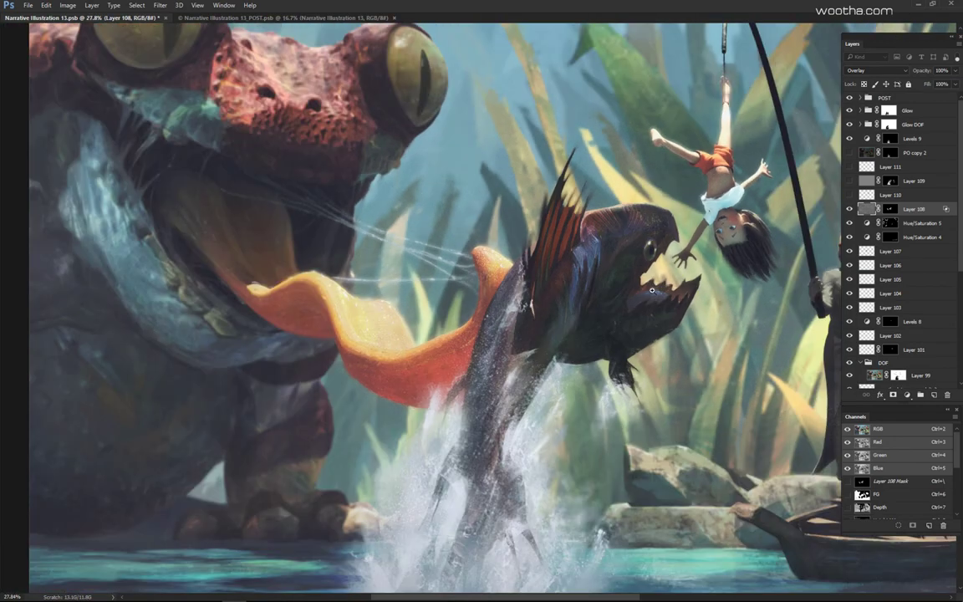
{"action": "scroll", "coordinate": [652, 290], "scroll_direction": "down", "scroll_amount": 2}
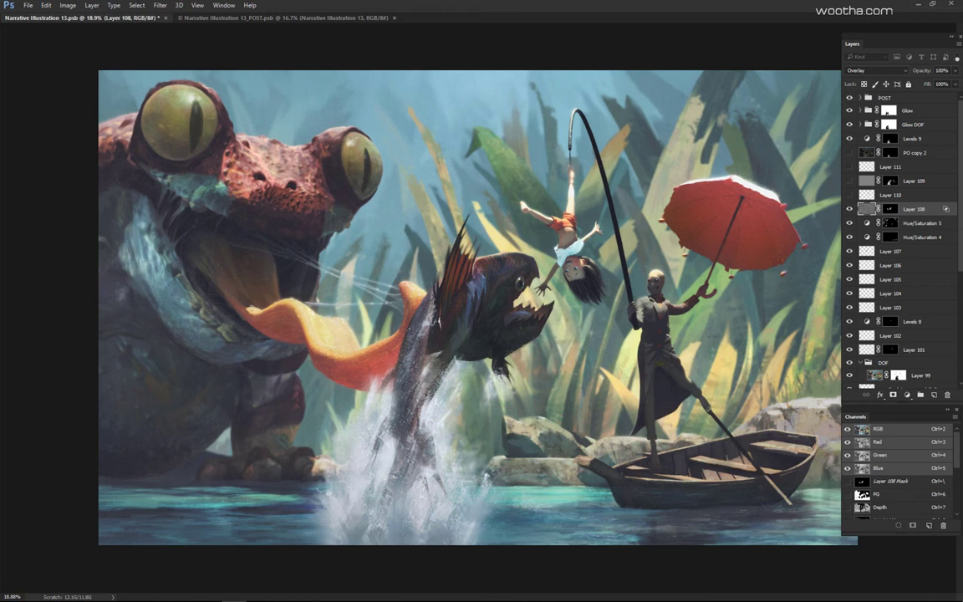
{"action": "left_click", "coordinate": [892, 212], "text": "alt"}
{"action": "left_click", "coordinate": [892, 211], "text": "alt"}
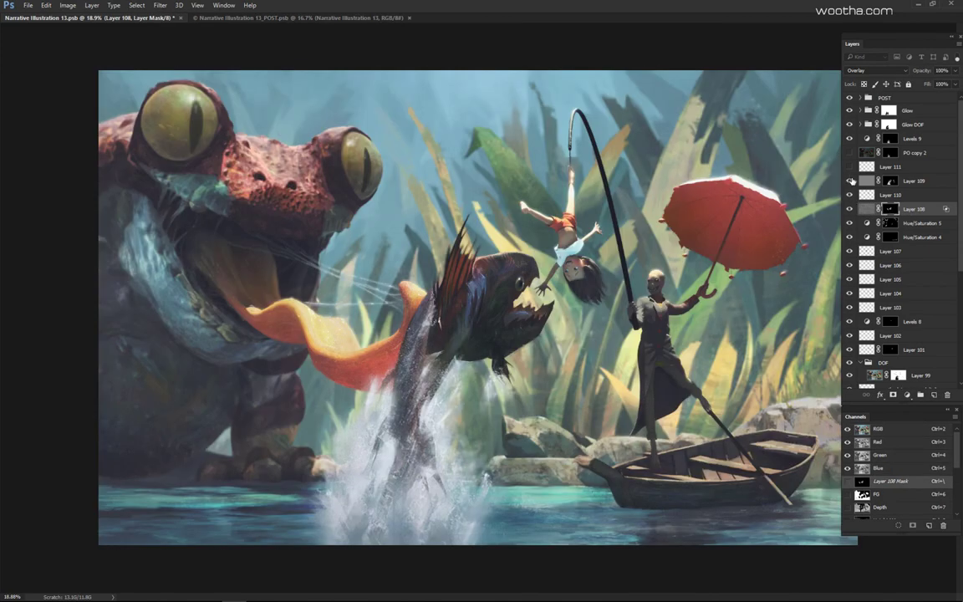
Step: Show Layer 110 and the Layer 109 overlay, inspecting Layer 109's mask and comparing the image without that layer
{"action": "left_click", "coordinate": [850, 181]}
{"action": "left_click", "coordinate": [890, 181], "text": "alt"}
{"action": "left_click", "coordinate": [890, 181], "text": "alt"}
{"action": "left_click", "coordinate": [849, 181]}
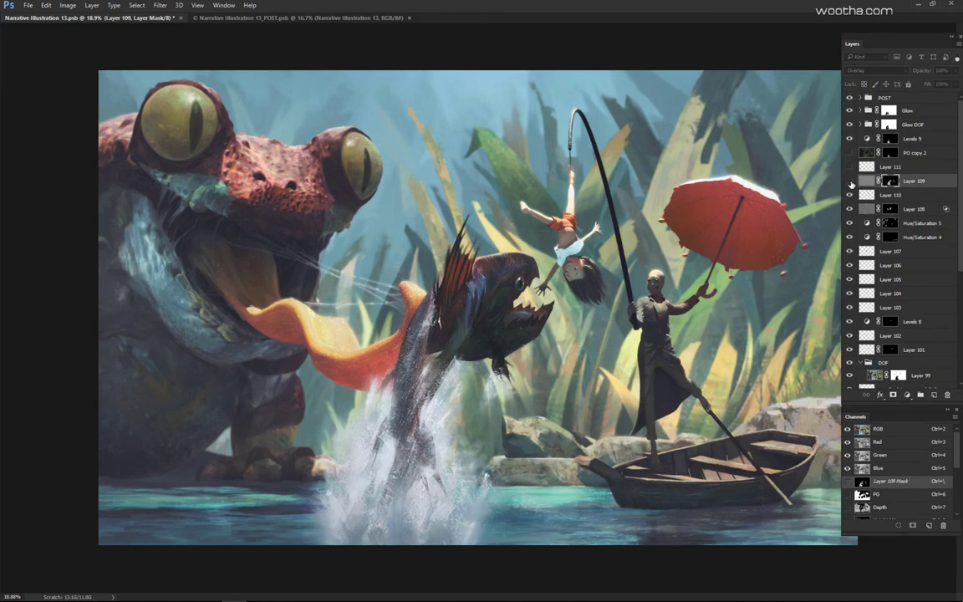
{"action": "left_click", "coordinate": [849, 181]}
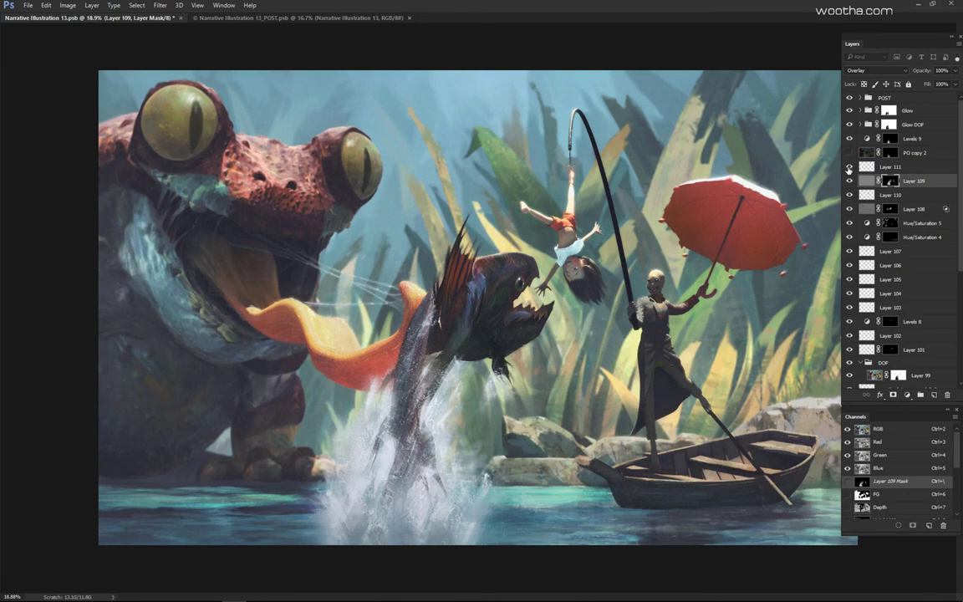
Step: Show Layer 111 and the PO copy 2 layer above Layer 109
{"action": "scroll", "coordinate": [631, 204], "scroll_direction": "up", "scroll_amount": 3}
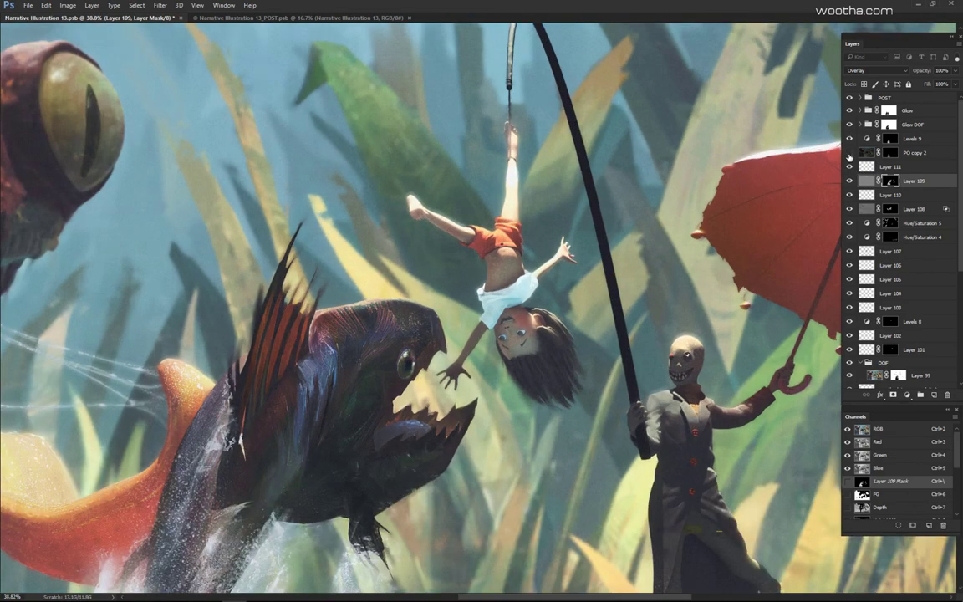
{"action": "left_click", "coordinate": [851, 153], "text": "alt"}
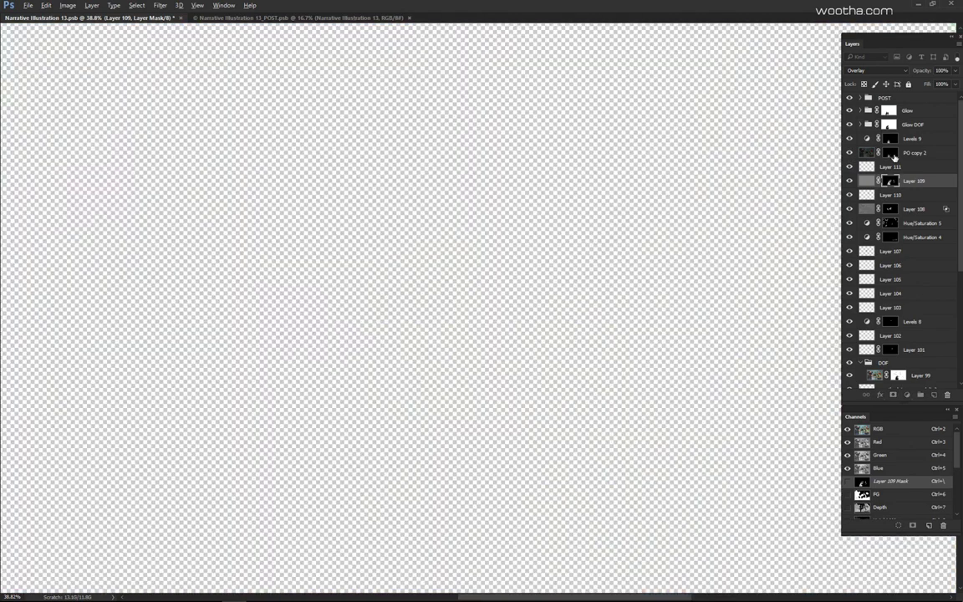
Step: Inspect the PO copy 2 layer's mask on its own and compare the image with and without that overlay
{"action": "left_click", "coordinate": [890, 153], "text": "alt"}
{"action": "left_click", "coordinate": [890, 153], "text": "alt"}
{"action": "left_click", "coordinate": [850, 153], "text": "alt"}
{"action": "scroll", "coordinate": [715, 138], "scroll_direction": "down", "scroll_amount": 3}
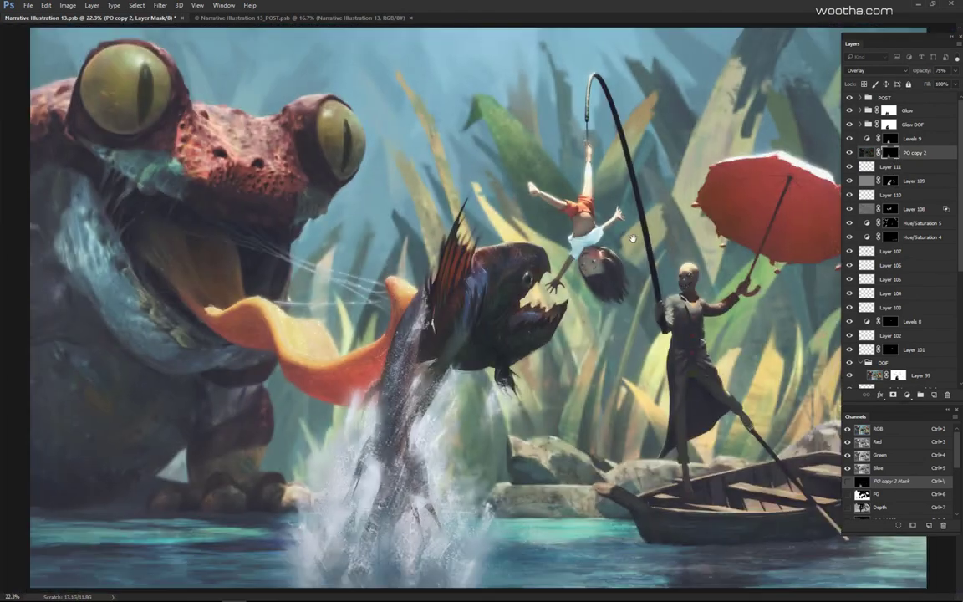
{"action": "left_click", "coordinate": [850, 154]}
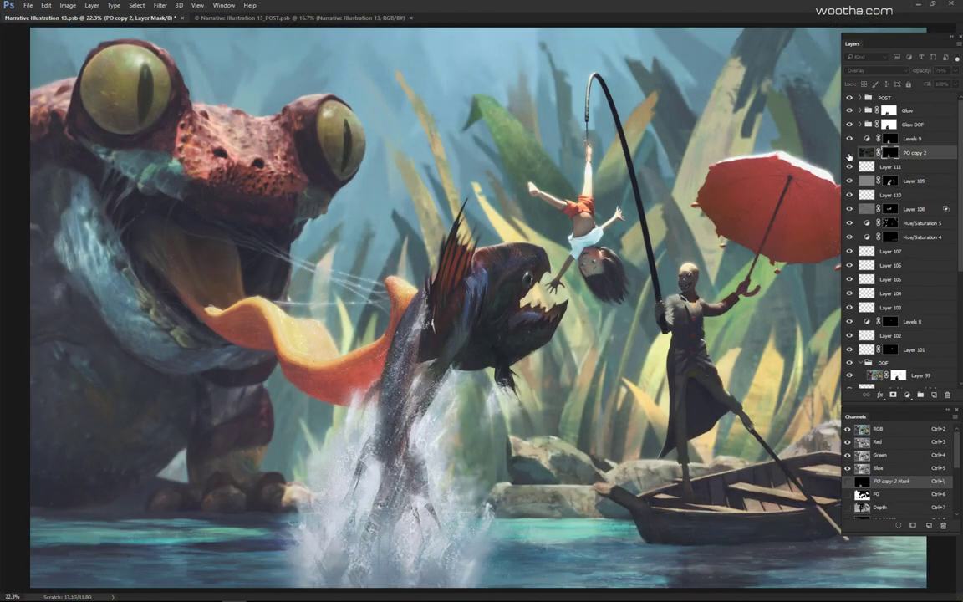
{"action": "left_click", "coordinate": [850, 154]}
{"action": "scroll", "coordinate": [617, 198], "scroll_direction": "down", "scroll_amount": 2}
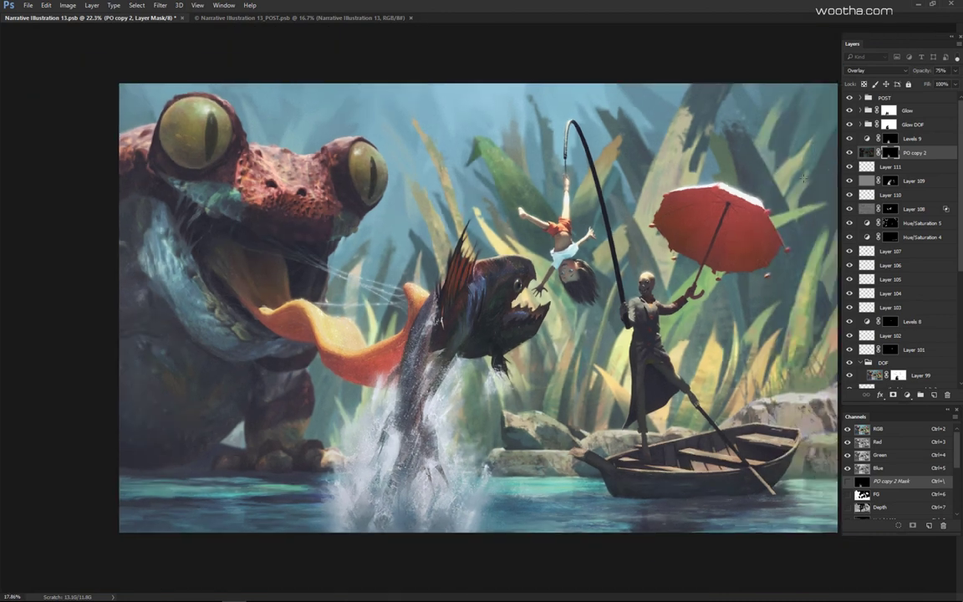
{"action": "left_click", "coordinate": [851, 153]}
{"action": "left_click", "coordinate": [850, 154]}
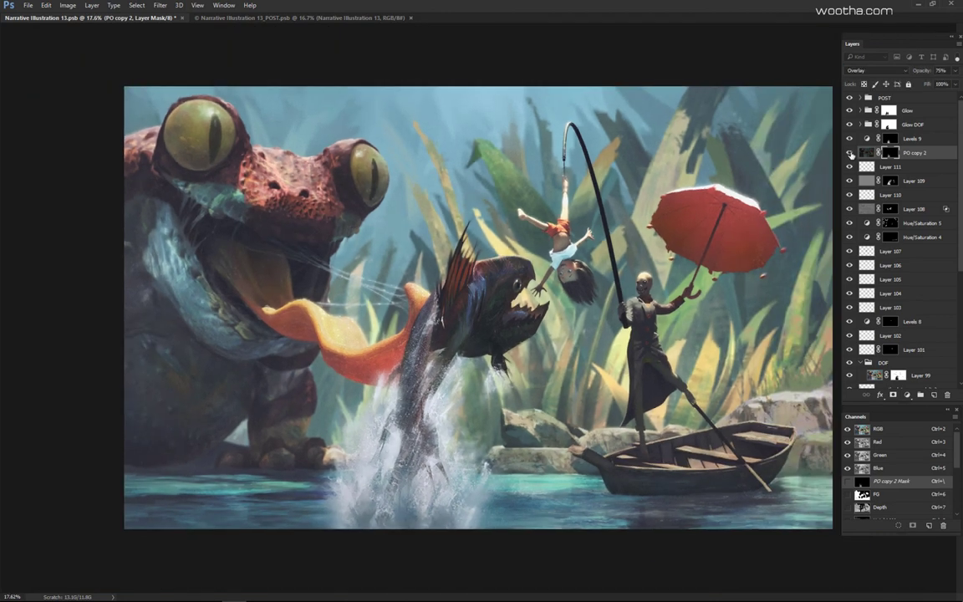
{"action": "left_click", "coordinate": [851, 155]}
{"action": "left_click", "coordinate": [850, 155]}
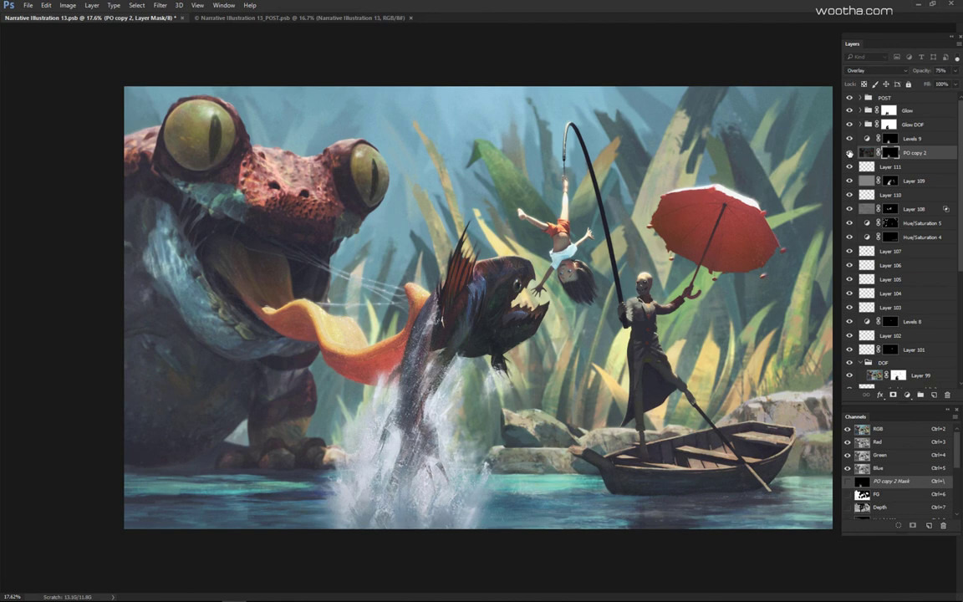
Step: Show the Navigator and compare the whole picture again with and without PO copy 2
{"action": "key", "text": "F8"}
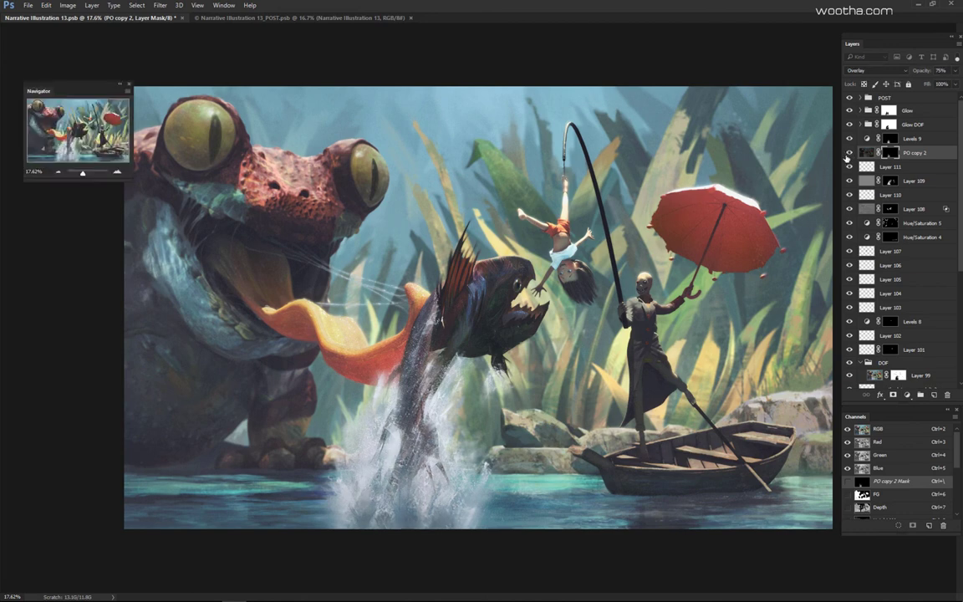
{"action": "left_click", "coordinate": [850, 154]}
{"action": "left_click", "coordinate": [851, 154]}
{"action": "left_click", "coordinate": [850, 153]}
{"action": "left_click", "coordinate": [850, 152]}
{"action": "left_click", "coordinate": [851, 152]}
{"action": "left_click", "coordinate": [850, 152]}
Step: Expand the Glow DOF group, hide the Glow and POST groups, and compare the image with and without Glow DOF
{"action": "left_click", "coordinate": [863, 124]}
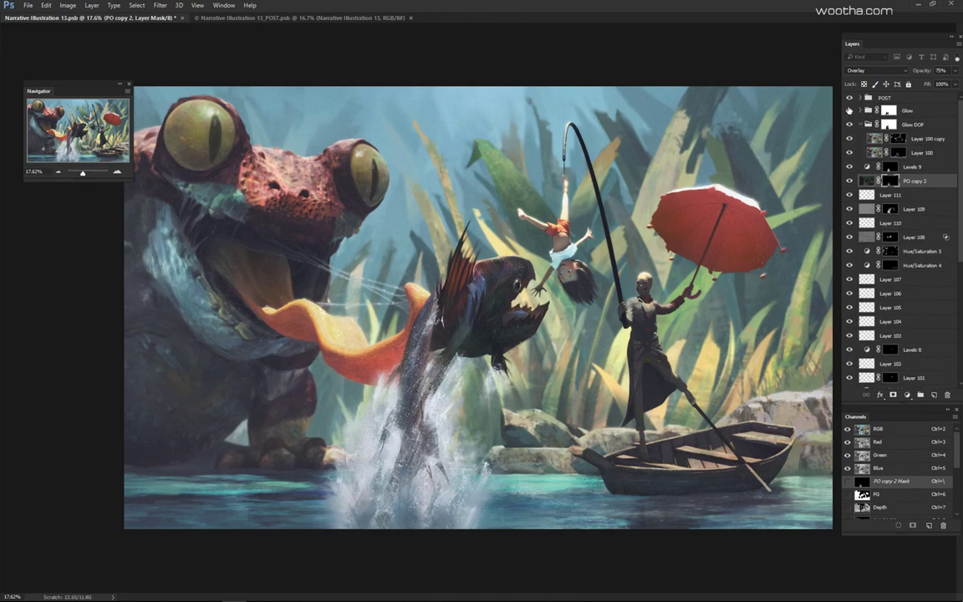
{"action": "left_click_drag", "start_coordinate": [849, 111], "coordinate": [849, 98]}
{"action": "scroll", "coordinate": [631, 254], "scroll_direction": "up", "scroll_amount": 2}
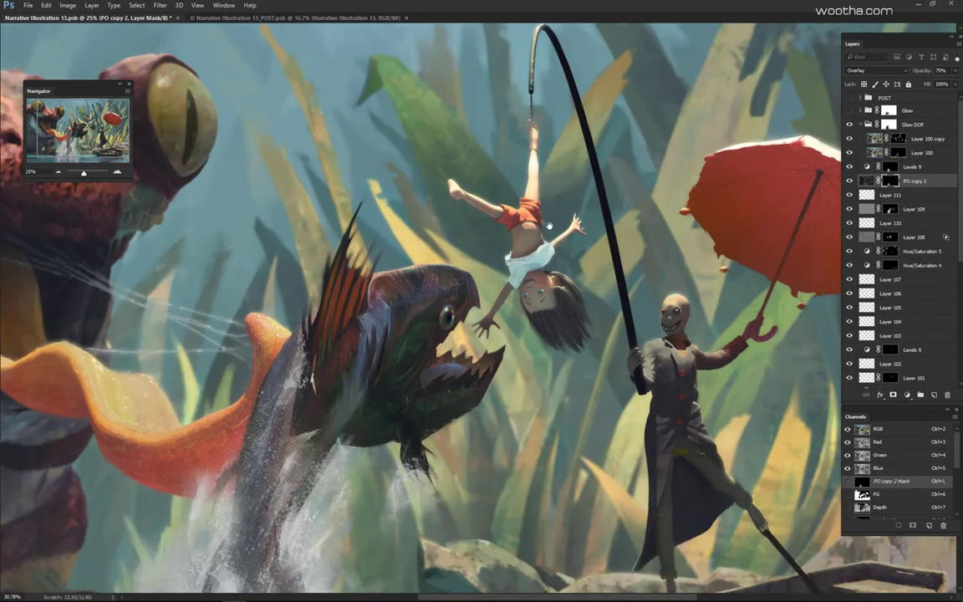
{"action": "scroll", "coordinate": [549, 226], "scroll_direction": "up", "scroll_amount": 1}
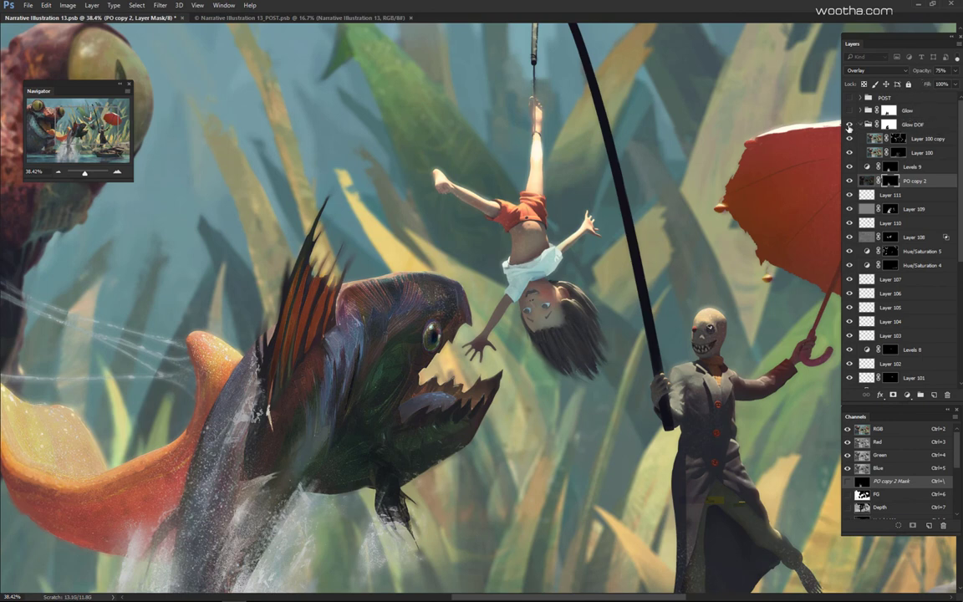
{"action": "left_click", "coordinate": [848, 127]}
{"action": "left_click", "coordinate": [849, 126]}
Step: Disable the masks of Layer 100 copy and Layer 100 and examine the unmasked blur across the frog, fish and figures
{"action": "left_click", "coordinate": [911, 139]}
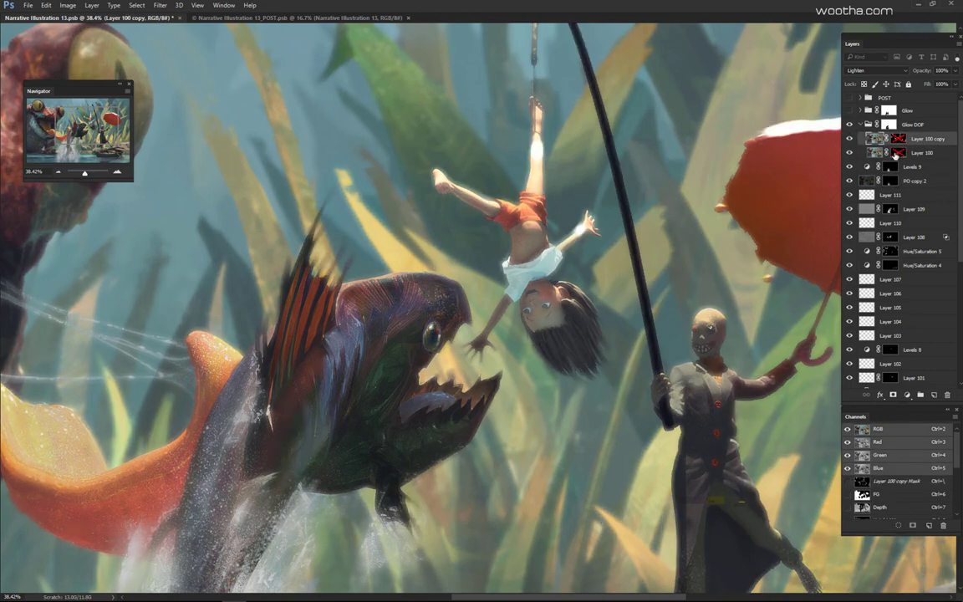
{"action": "scroll", "coordinate": [699, 226], "scroll_direction": "down", "scroll_amount": 3}
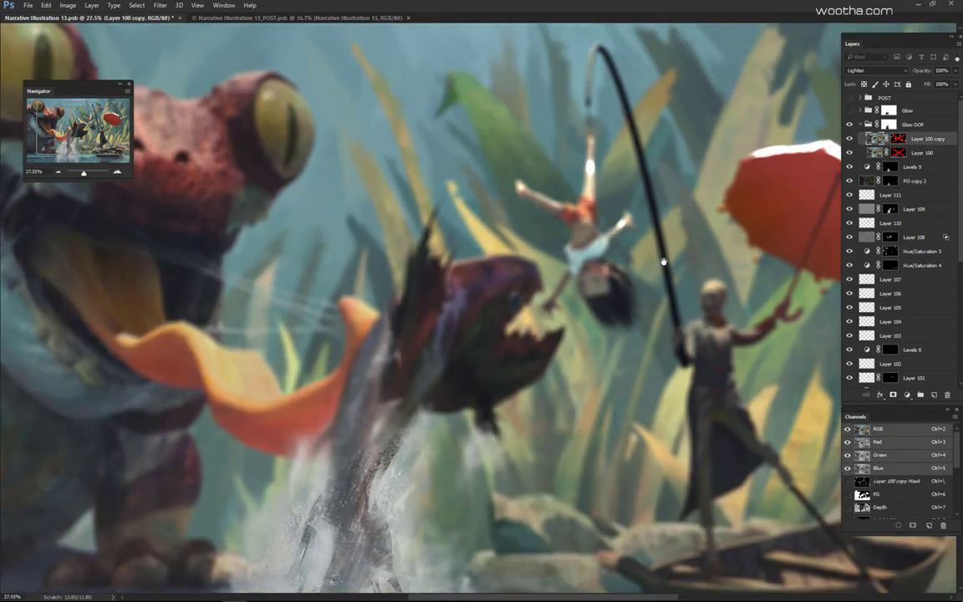
{"action": "scroll", "coordinate": [663, 263], "scroll_direction": "up", "scroll_amount": 2}
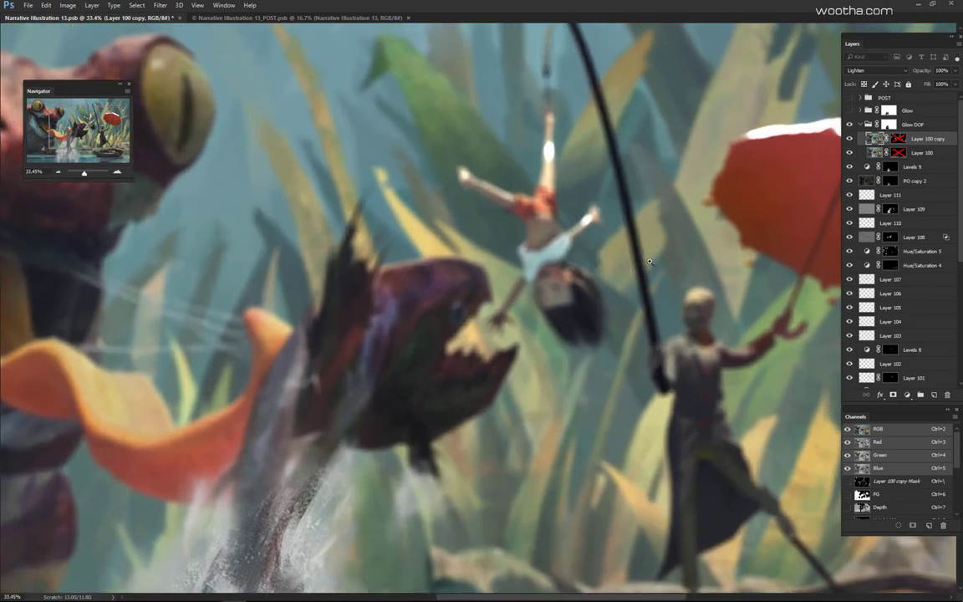
{"action": "scroll", "coordinate": [649, 262], "scroll_direction": "down", "scroll_amount": 3}
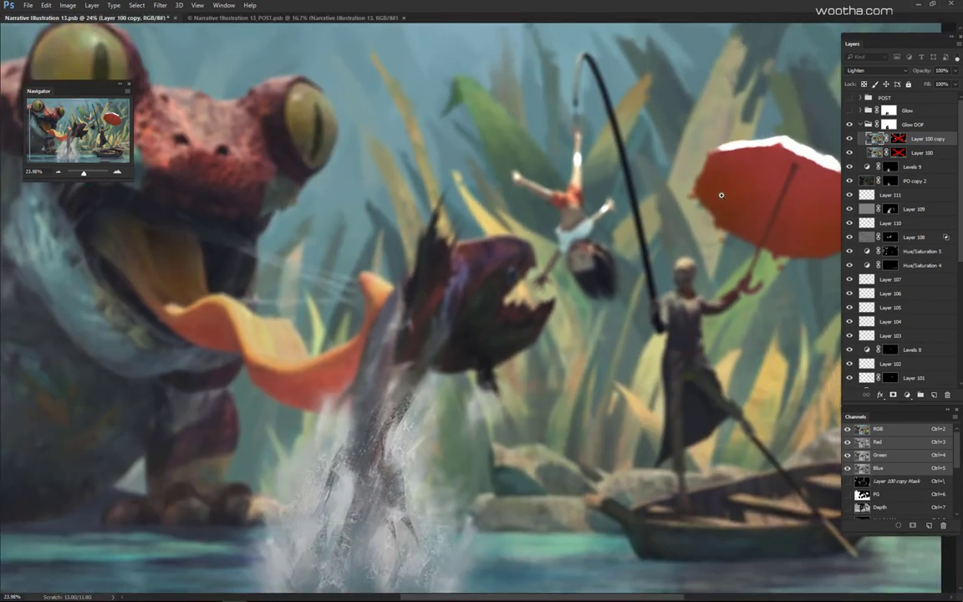
{"action": "scroll", "coordinate": [721, 194], "scroll_direction": "up", "scroll_amount": 4}
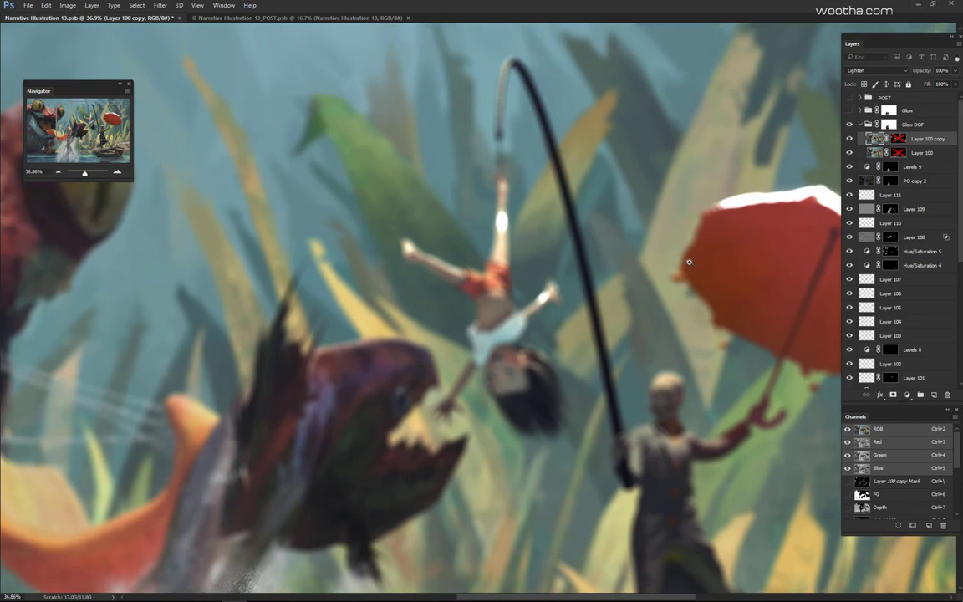
{"action": "scroll", "coordinate": [682, 264], "scroll_direction": "down", "scroll_amount": 3}
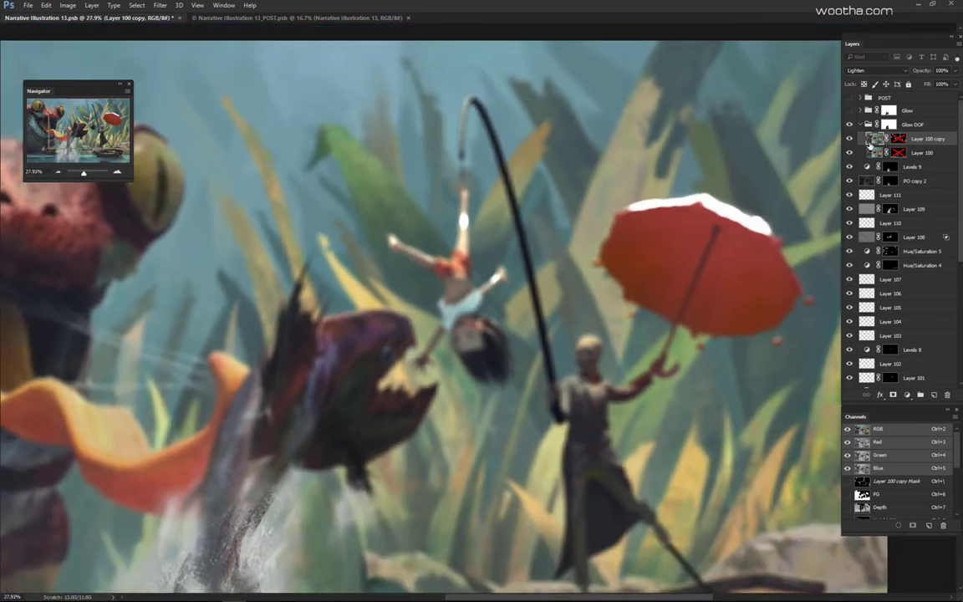
{"action": "left_click_drag", "start_coordinate": [647, 210], "coordinate": [743, 224]}
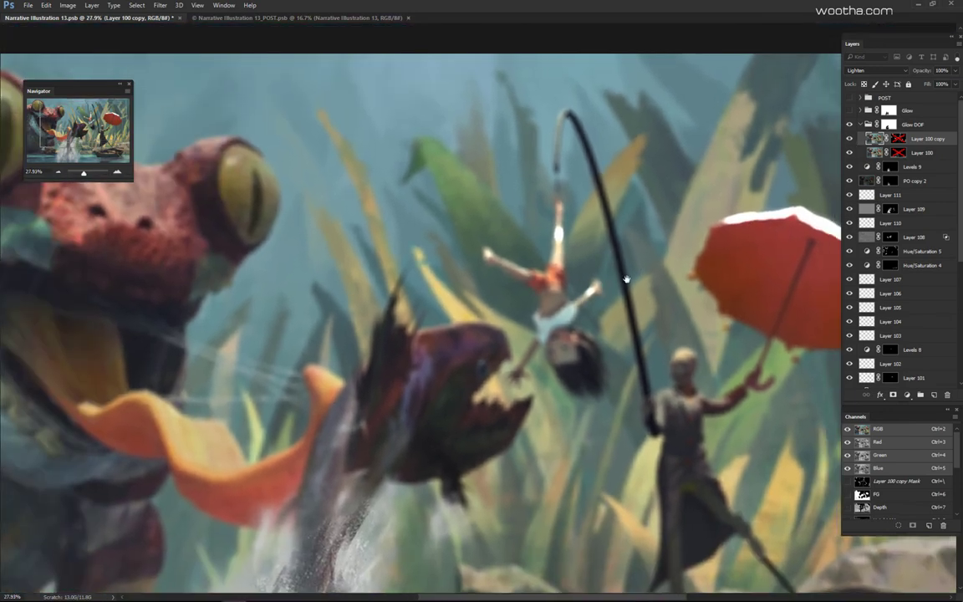
{"action": "left_click_drag", "start_coordinate": [627, 279], "coordinate": [735, 241]}
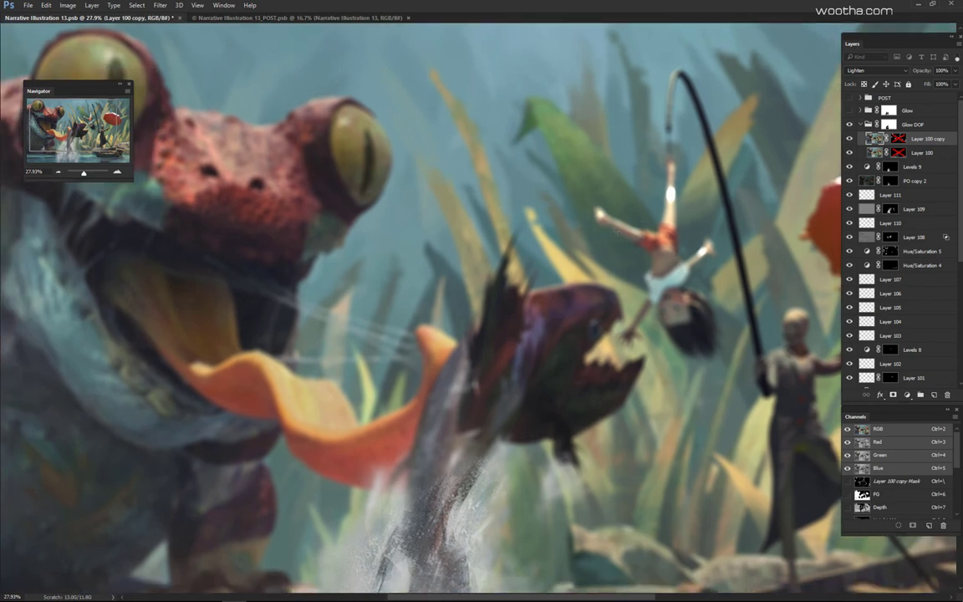
{"action": "left_click_drag", "start_coordinate": [617, 243], "coordinate": [604, 227]}
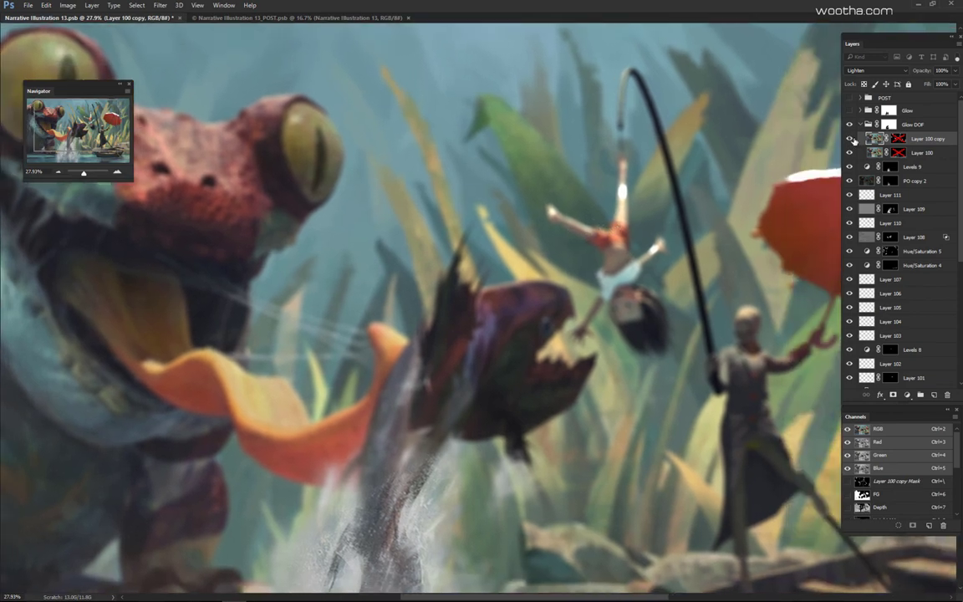
Step: Re-enable the masks of Layer 100 copy and Layer 100, and show the Glow and POST groups
{"action": "left_click", "coordinate": [898, 139], "text": "shift"}
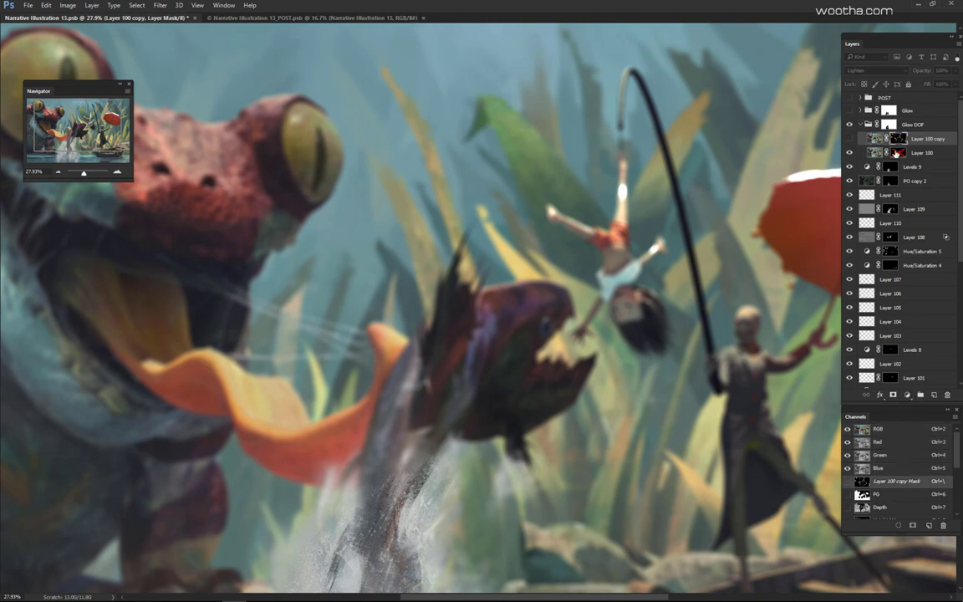
{"action": "left_click", "coordinate": [896, 153], "text": "shift"}
{"action": "left_click_drag", "start_coordinate": [851, 111], "coordinate": [852, 99]}
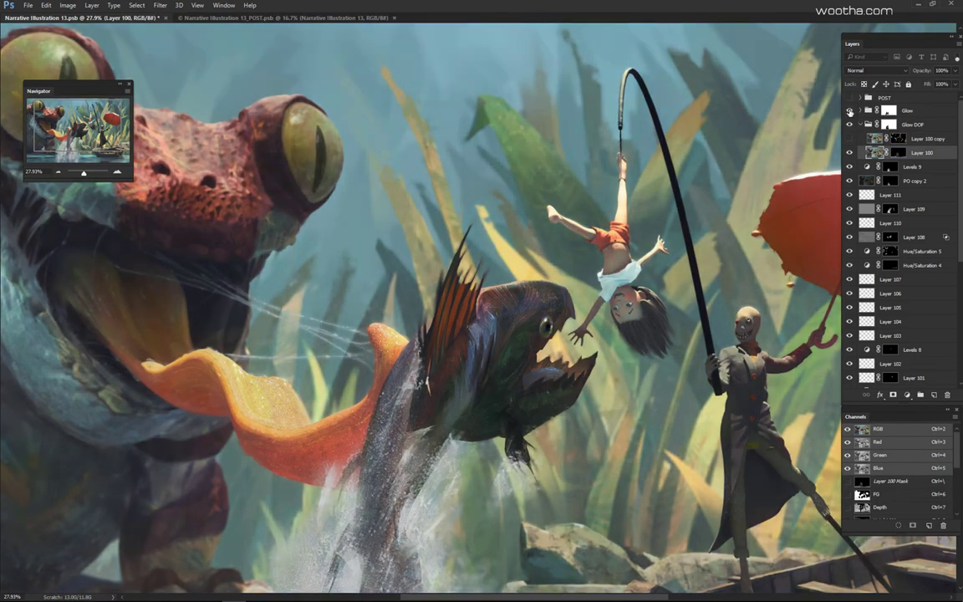
{"action": "left_click", "coordinate": [851, 110]}
{"action": "left_click", "coordinate": [851, 110]}
Step: Show both layers inside the Glow DOF group again and collapse the group
{"action": "left_click", "coordinate": [850, 125]}
{"action": "left_click", "coordinate": [850, 153]}
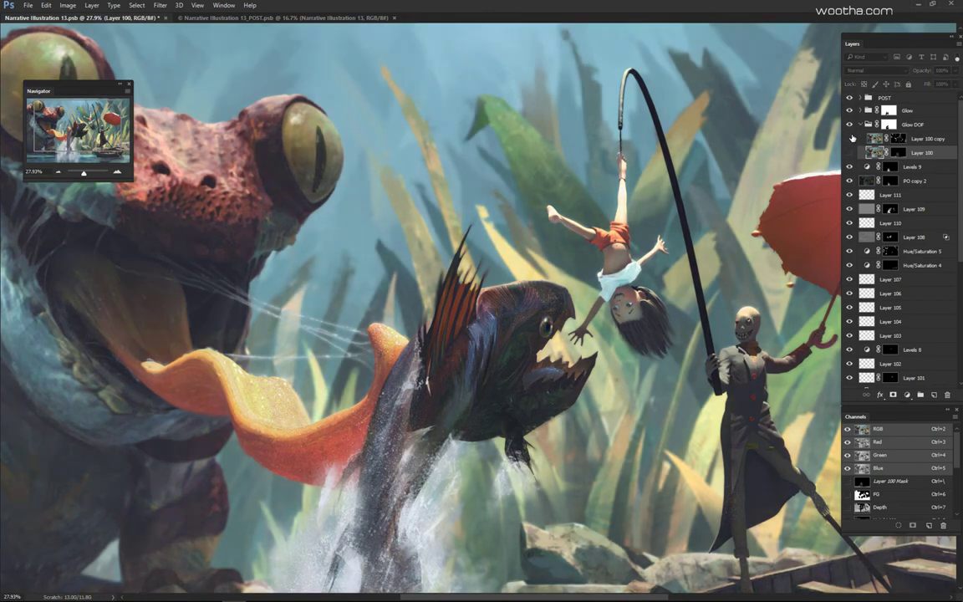
{"action": "left_click", "coordinate": [850, 153]}
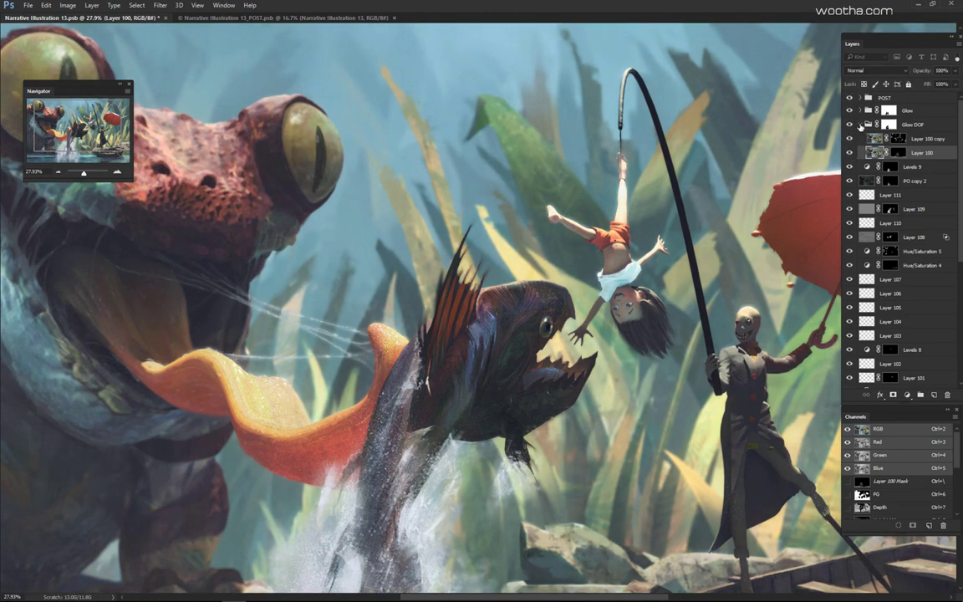
{"action": "left_click", "coordinate": [860, 125]}
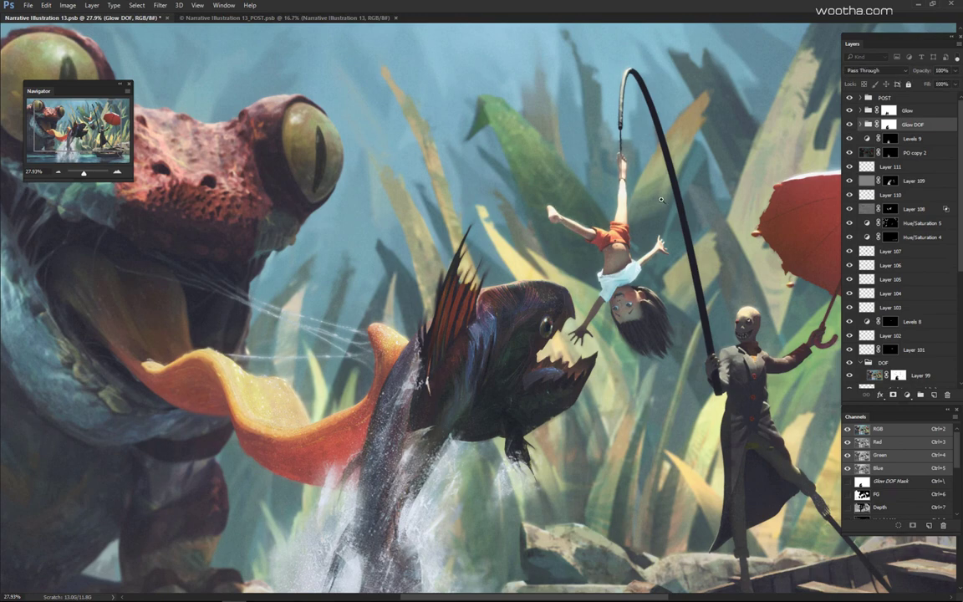
Step: Compare the whole illustration with and without the POST group, then view it at a reduced size
{"action": "scroll", "coordinate": [663, 250], "scroll_direction": "down", "scroll_amount": 2}
{"action": "scroll", "coordinate": [663, 250], "scroll_direction": "down", "scroll_amount": 1}
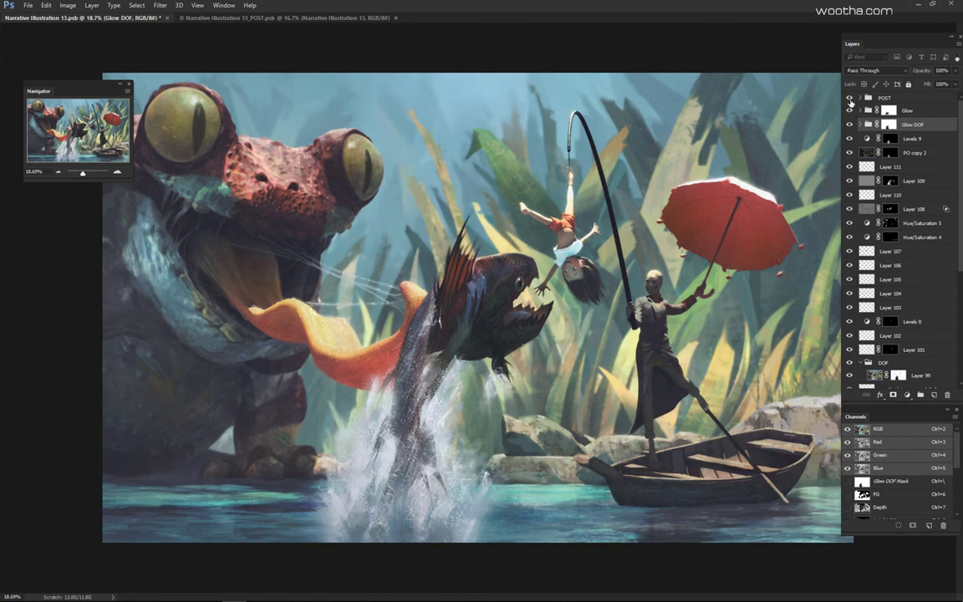
{"action": "left_click", "coordinate": [851, 100]}
{"action": "left_click", "coordinate": [851, 100]}
{"action": "scroll", "coordinate": [682, 211], "scroll_direction": "down", "scroll_amount": 4}
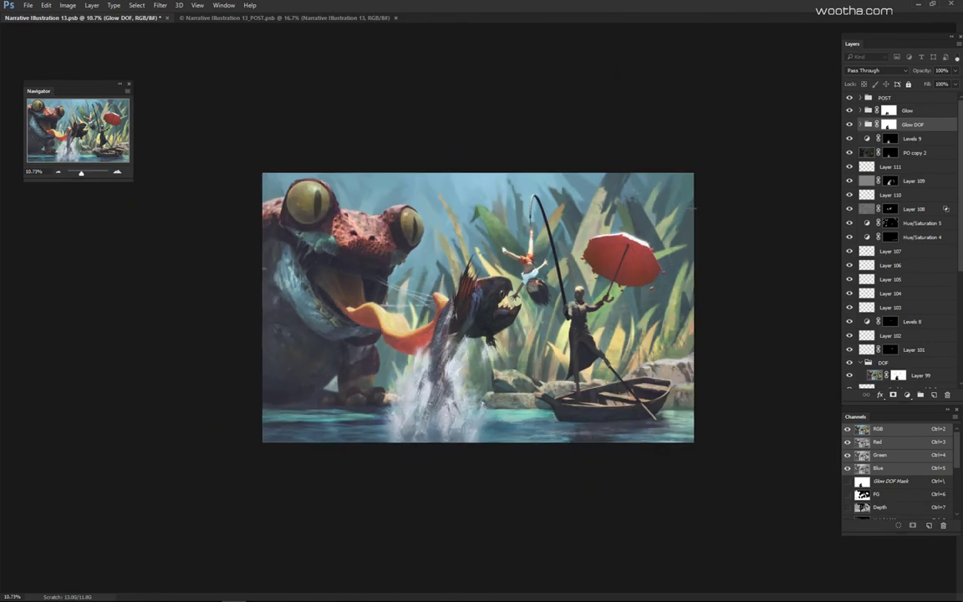
Step: Switch to Narrative Illustration 13_POST.psb and examine the fish and the hanging child up close
{"action": "key", "text": "ctrl+Tab"}
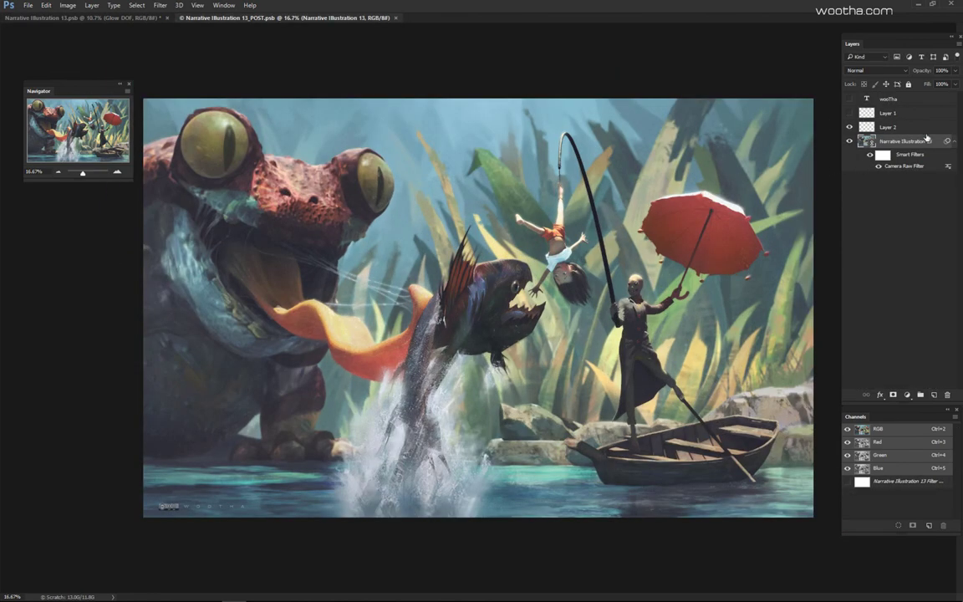
{"action": "left_click", "coordinate": [955, 142]}
{"action": "left_click", "coordinate": [954, 143]}
{"action": "left_click", "coordinate": [534, 303]}
{"action": "left_click", "coordinate": [533, 303]}
{"action": "left_click", "coordinate": [533, 303]}
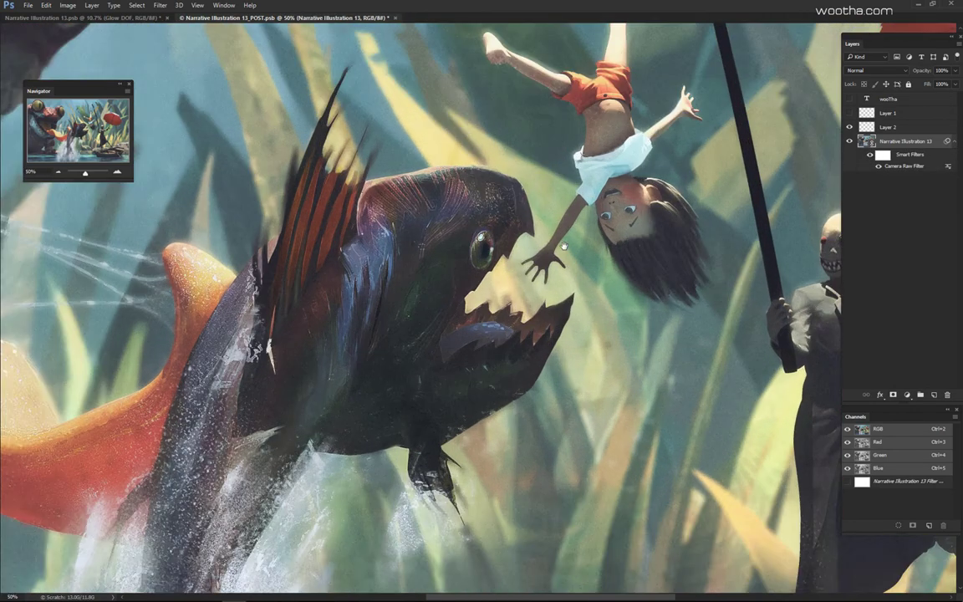
{"action": "left_click_drag", "start_coordinate": [653, 124], "coordinate": [581, 278]}
{"action": "scroll", "coordinate": [582, 278], "scroll_direction": "up", "scroll_amount": 1}
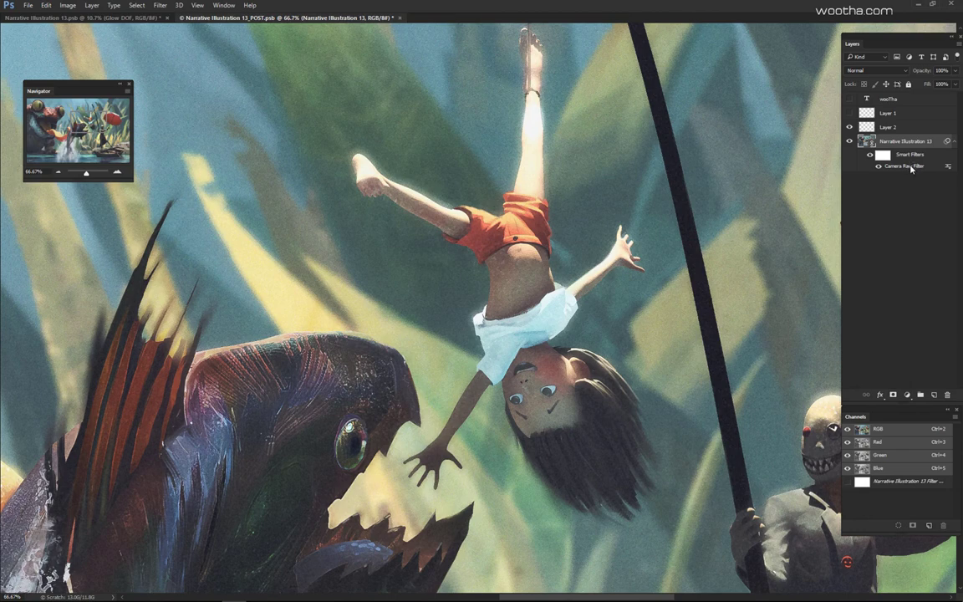
Step: Open the smart object's Camera Raw Filter and review its grain, sharpening and noise reduction settings
{"action": "double_click", "coordinate": [905, 166]}
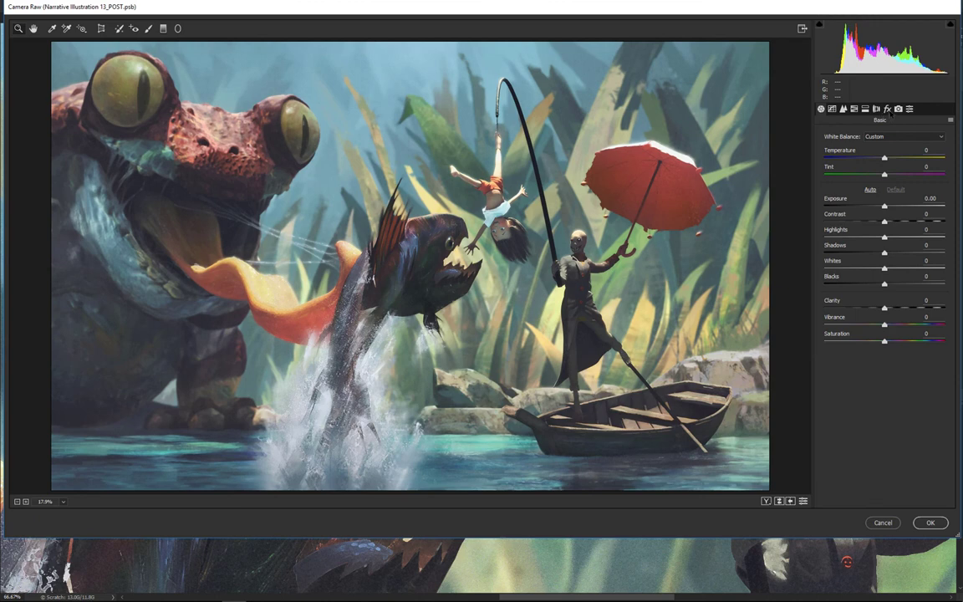
{"action": "left_click", "coordinate": [888, 109]}
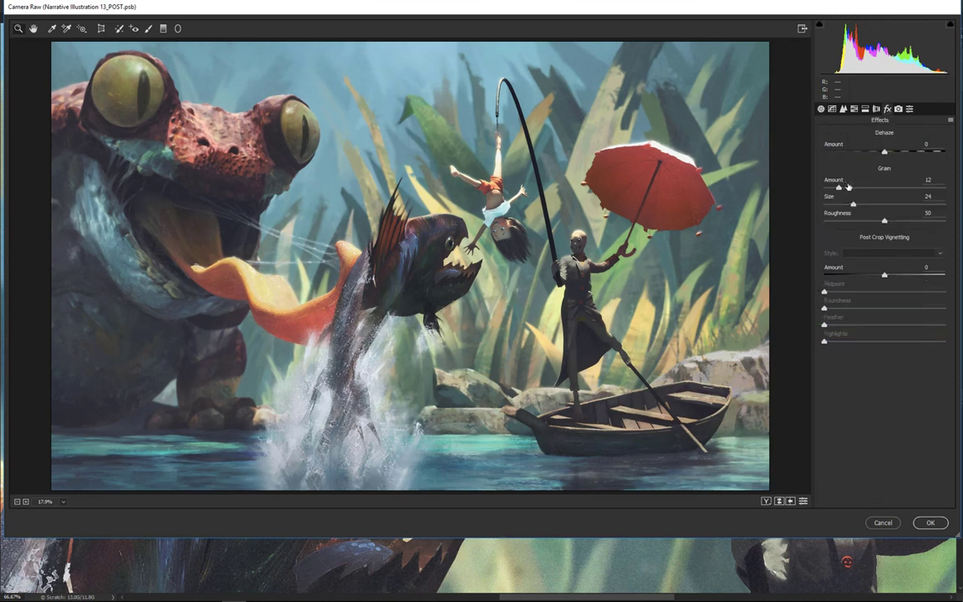
{"action": "left_click", "coordinate": [843, 109]}
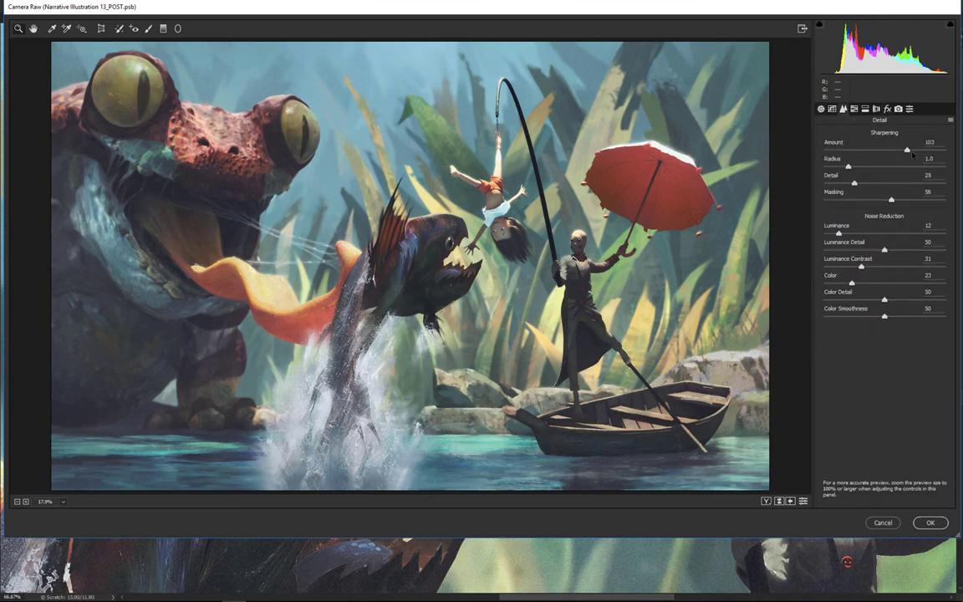
Step: Examine the child and the skull-faced figure at 50% in the Camera Raw preview, with and without the Detail settings
{"action": "left_click", "coordinate": [456, 219]}
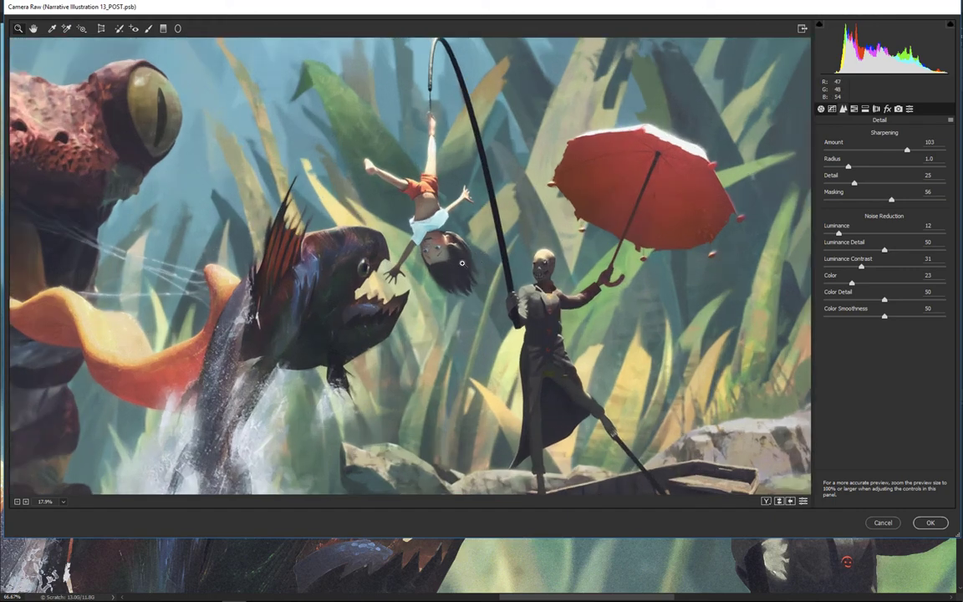
{"action": "left_click", "coordinate": [418, 238]}
{"action": "scroll", "coordinate": [368, 299], "scroll_direction": "up", "scroll_amount": 1}
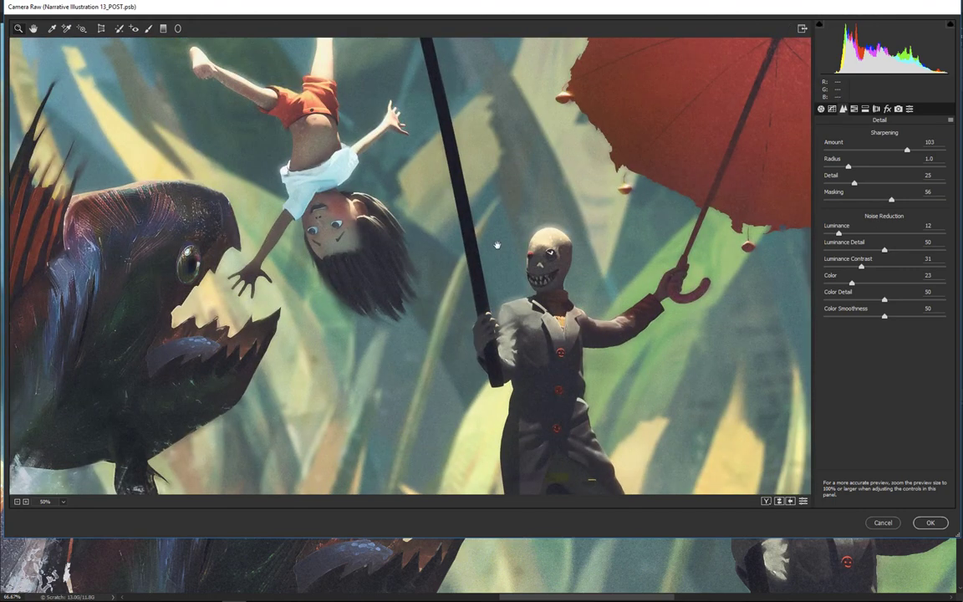
{"action": "scroll", "coordinate": [660, 285], "scroll_direction": "up", "scroll_amount": 2}
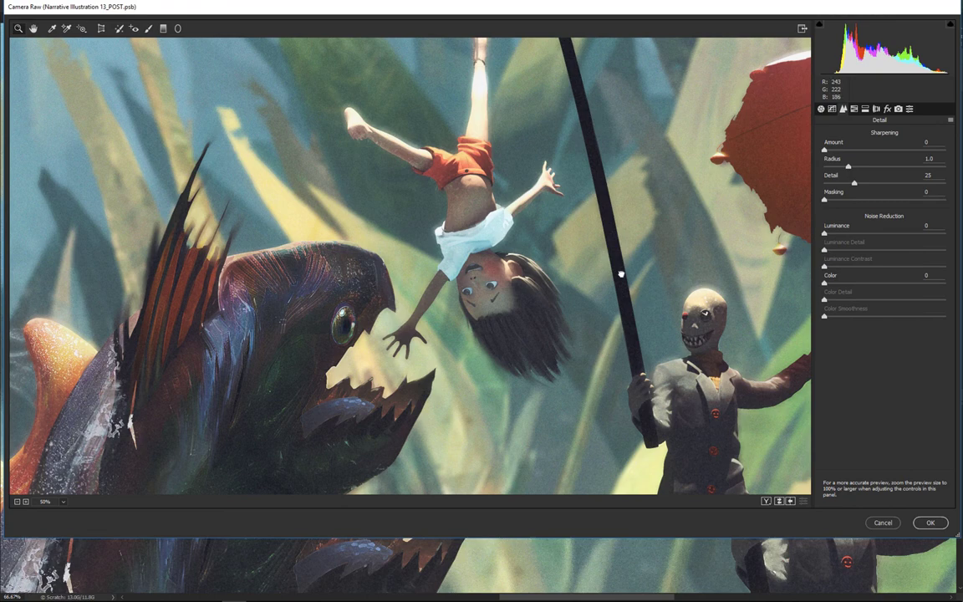
{"action": "left_click_drag", "start_coordinate": [621, 274], "coordinate": [409, 199]}
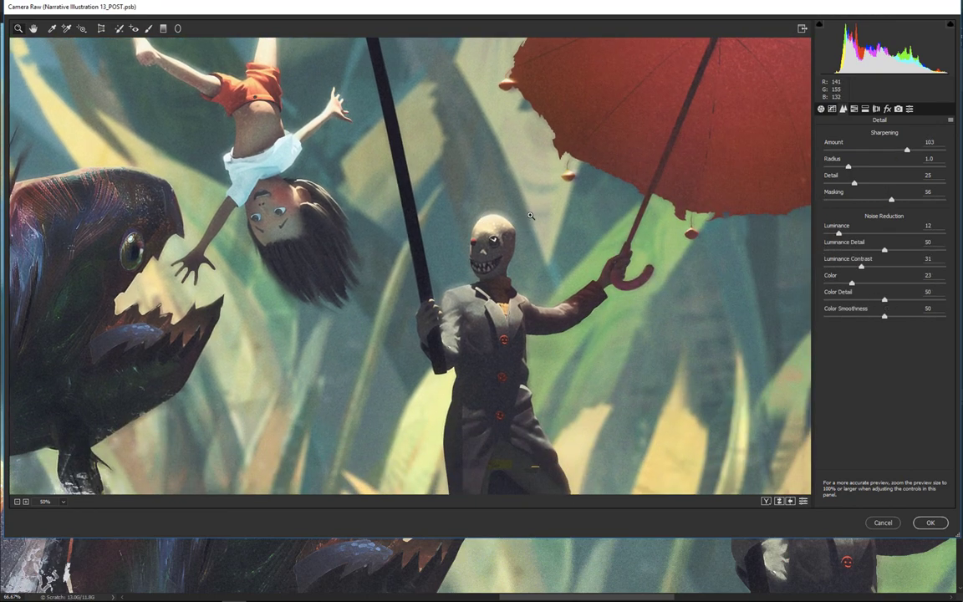
Step: Examine the red umbrella and the frog's face at 50% in the Camera Raw preview, with and without the Detail settings
{"action": "left_click_drag", "start_coordinate": [634, 167], "coordinate": [498, 352]}
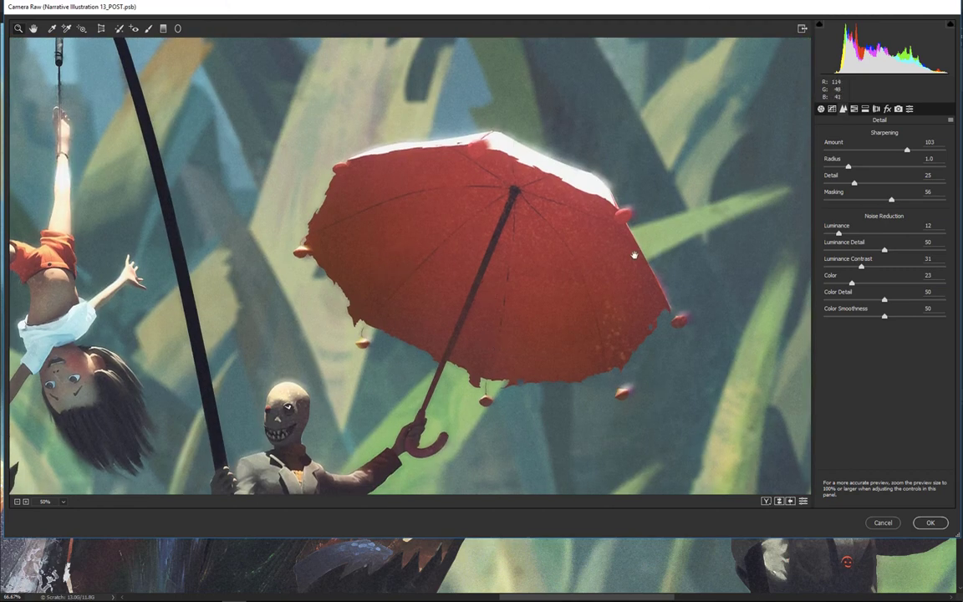
{"action": "left_click_drag", "start_coordinate": [444, 270], "coordinate": [635, 255]}
{"action": "left_click_drag", "start_coordinate": [345, 293], "coordinate": [724, 256]}
{"action": "left_click_drag", "start_coordinate": [366, 316], "coordinate": [680, 298]}
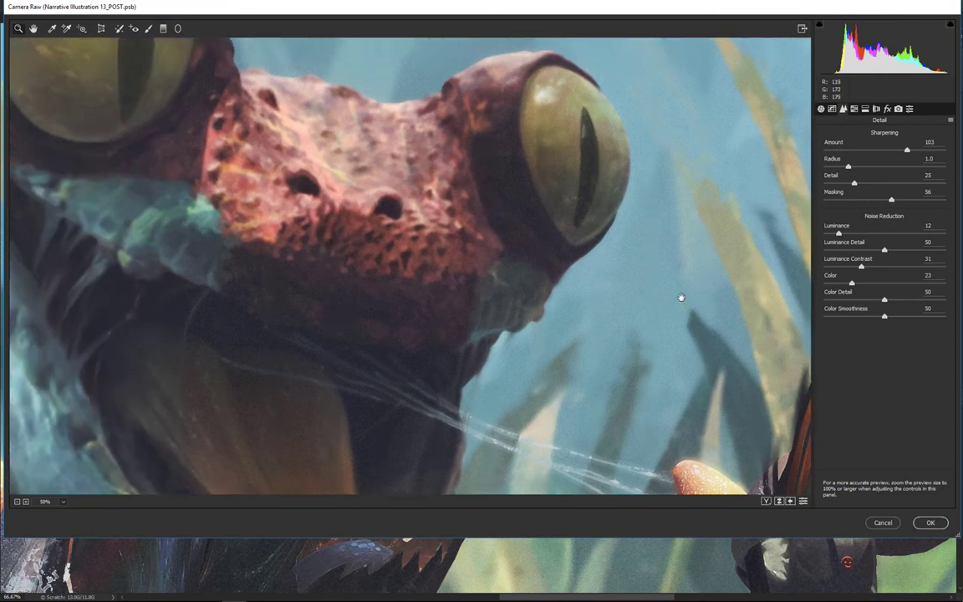
{"action": "key", "text": "p"}
{"action": "key", "text": "p"}
{"action": "key", "text": "p"}
{"action": "key", "text": "p"}
Step: Examine the frog's tongue, the boat, the child and the skull-faced figure, comparing the latter two with and without the Detail settings
{"action": "left_click_drag", "start_coordinate": [619, 305], "coordinate": [547, 148]}
{"action": "left_click_drag", "start_coordinate": [634, 368], "coordinate": [517, 200]}
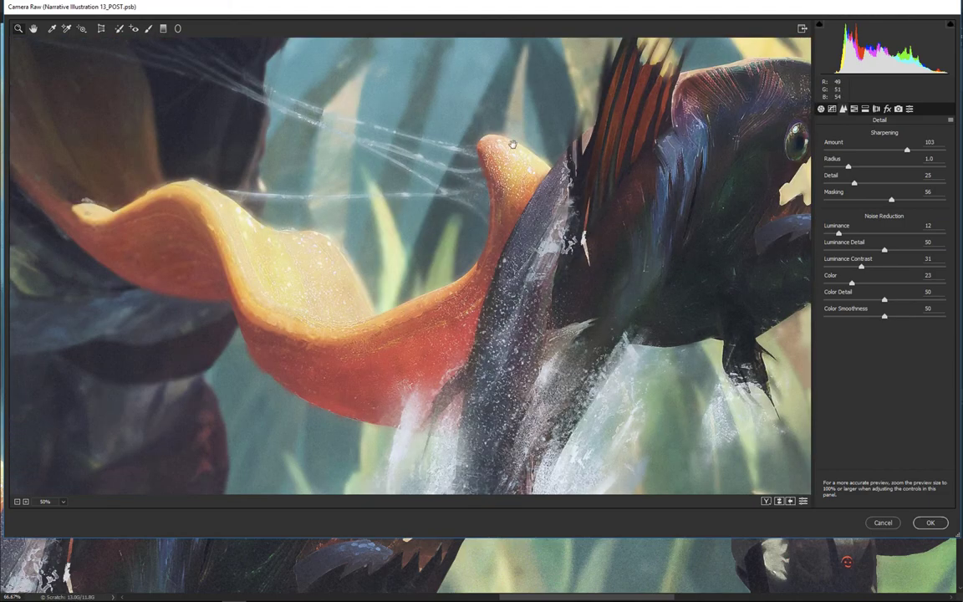
{"action": "scroll", "coordinate": [513, 144], "scroll_direction": "down", "scroll_amount": 10}
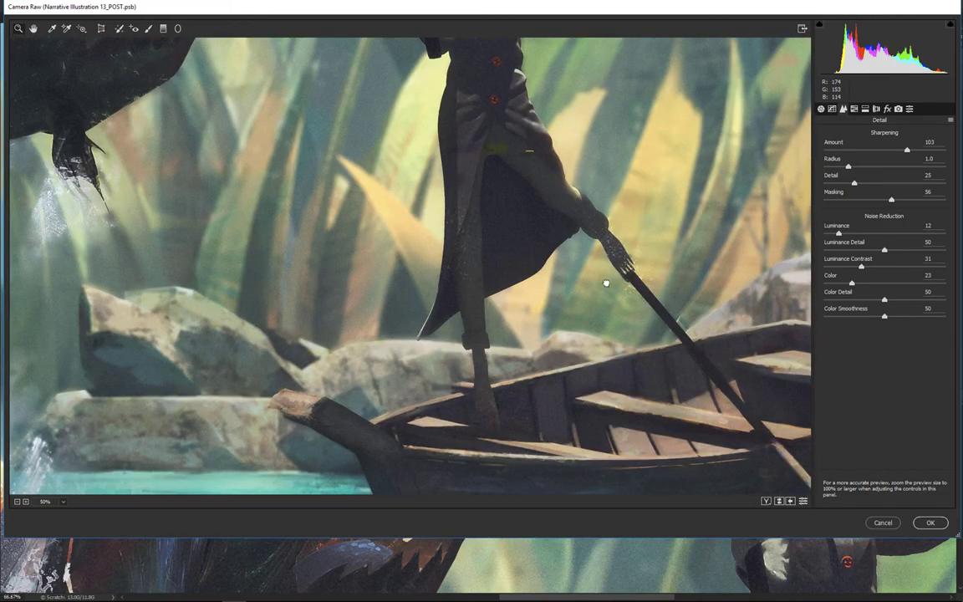
{"action": "scroll", "coordinate": [606, 282], "scroll_direction": "up", "scroll_amount": 10}
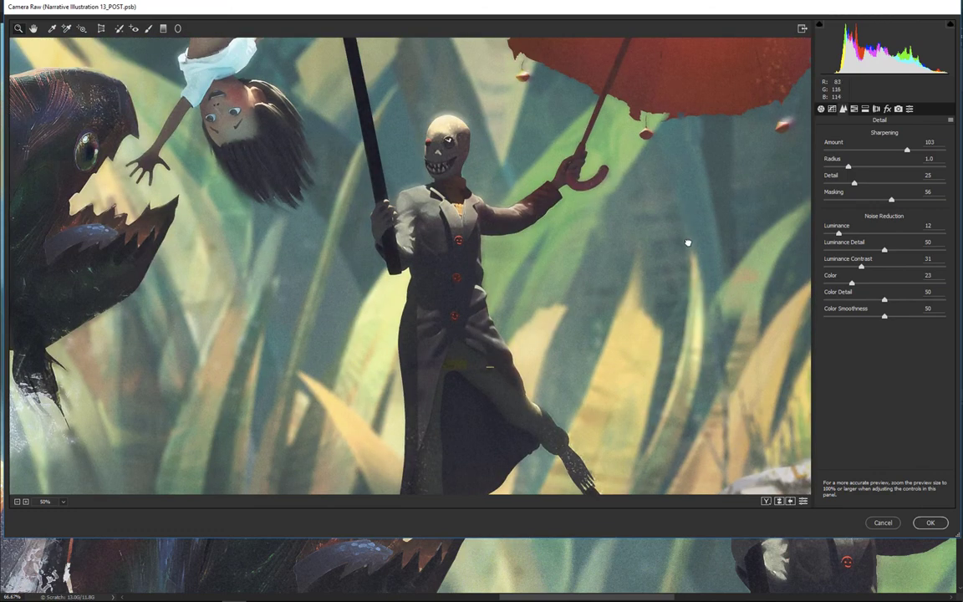
{"action": "scroll", "coordinate": [687, 242], "scroll_direction": "up", "scroll_amount": 8}
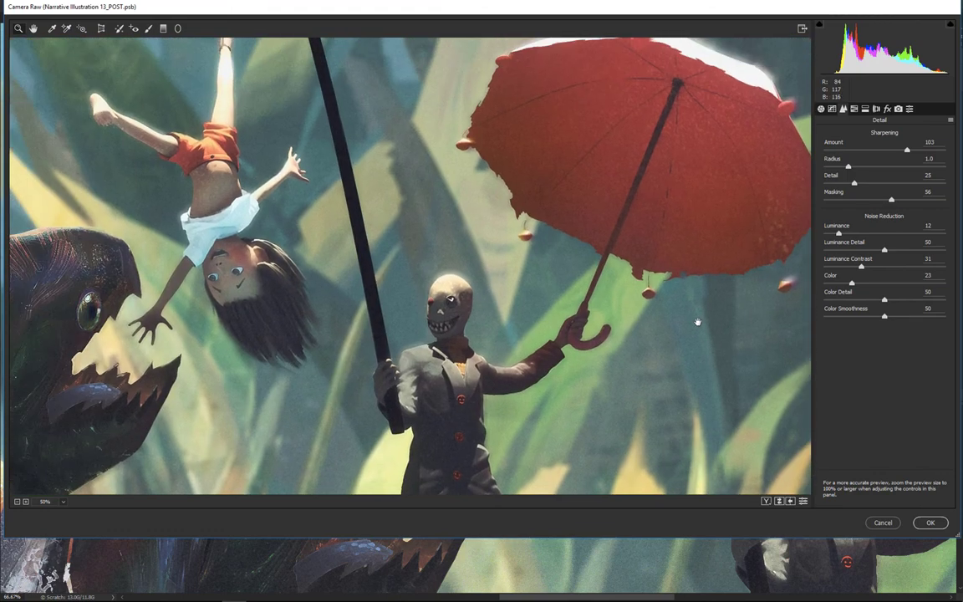
{"action": "key", "text": "p"}
{"action": "key", "text": "p"}
{"action": "key", "text": "p"}
{"action": "key", "text": "p"}
Step: Open the Effects settings and compare the preview at 50% with and without the grain
{"action": "left_click", "coordinate": [887, 110]}
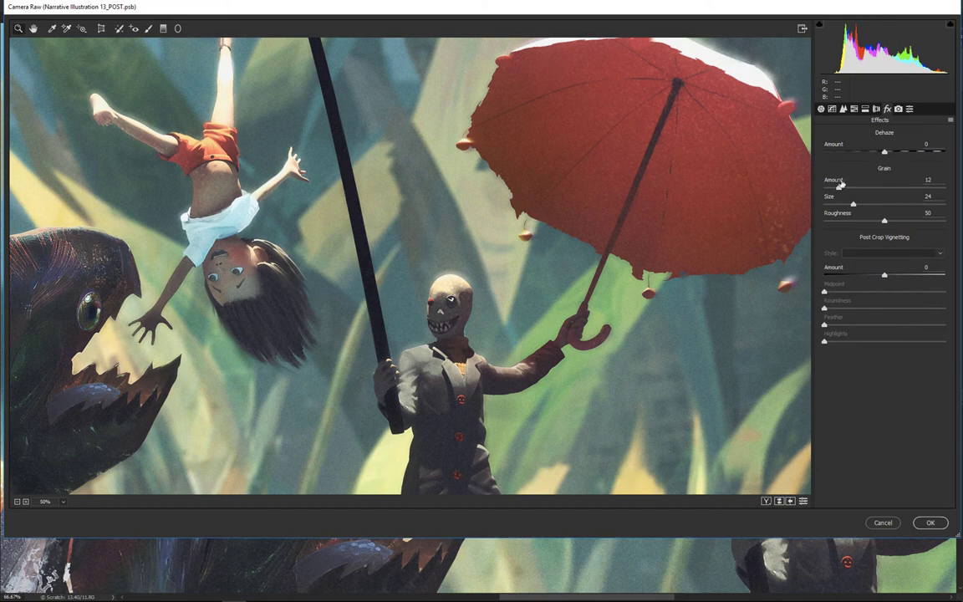
{"action": "key", "text": "p"}
{"action": "key", "text": "p"}
{"action": "left_click_drag", "start_coordinate": [508, 239], "coordinate": [790, 177]}
Step: Examine the child's leg and orange shorts at 200%, with and without the grain
{"action": "left_click", "coordinate": [363, 207]}
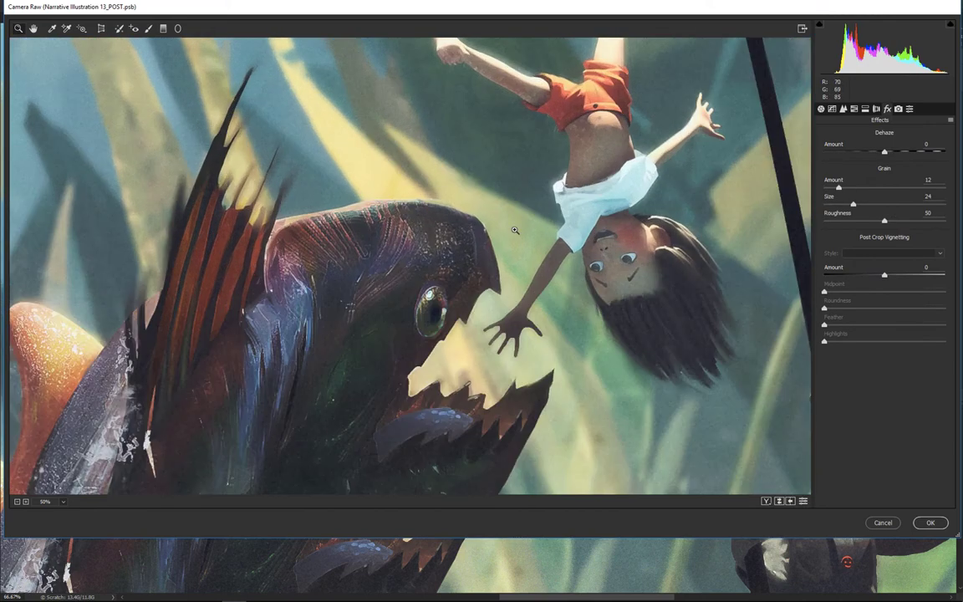
{"action": "left_click", "coordinate": [366, 209]}
{"action": "left_click", "coordinate": [365, 209]}
{"action": "left_click_drag", "start_coordinate": [785, 264], "coordinate": [520, 381]}
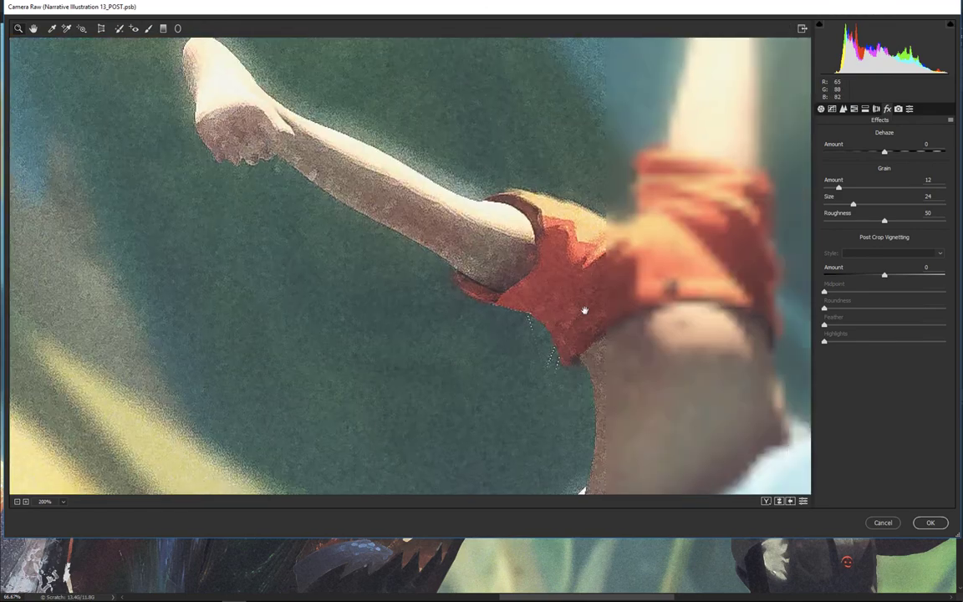
{"action": "left_click_drag", "start_coordinate": [699, 257], "coordinate": [624, 256]}
{"action": "key", "text": "p"}
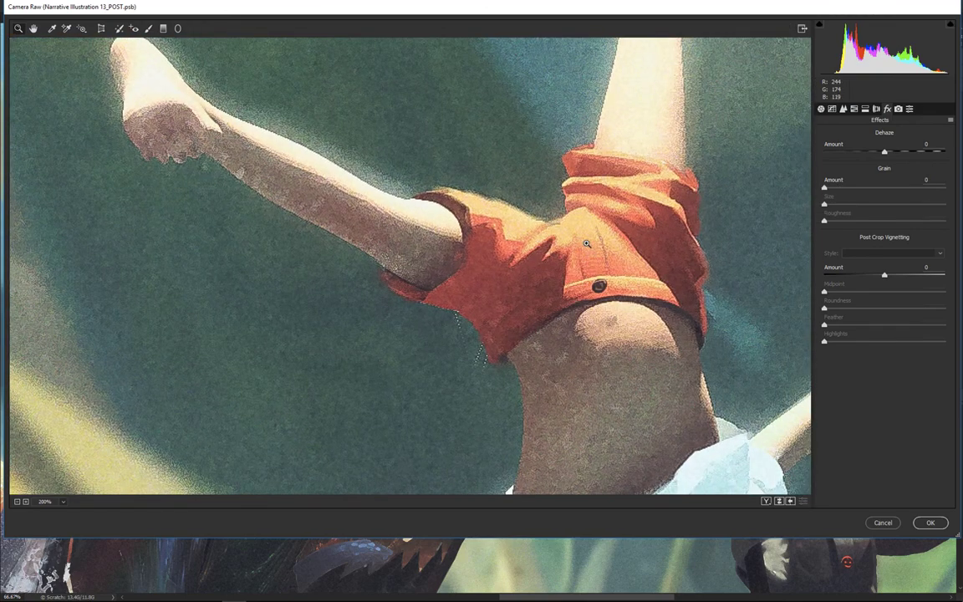
{"action": "key", "text": "p"}
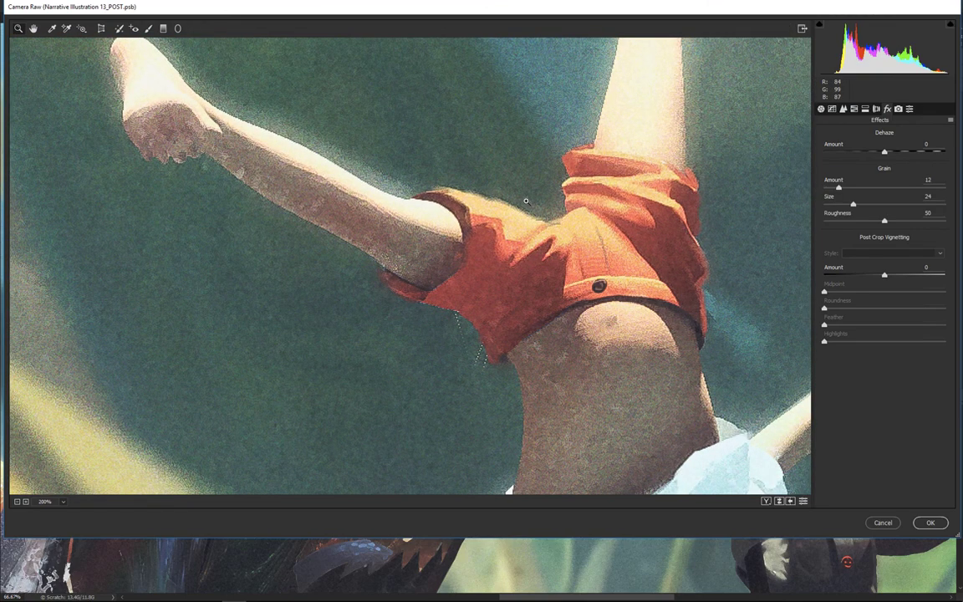
{"action": "key", "text": "p"}
{"action": "key", "text": "p"}
Step: Examine the child's shirt and outstretched hand at 200%, with and without the grain
{"action": "left_click_drag", "start_coordinate": [562, 175], "coordinate": [558, 174]}
{"action": "left_click_drag", "start_coordinate": [733, 197], "coordinate": [703, 199]}
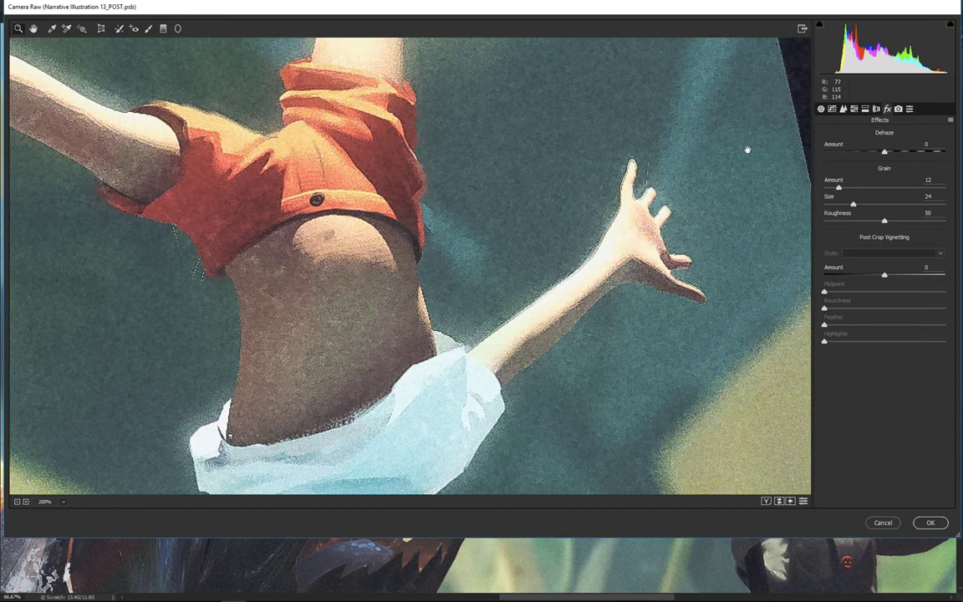
{"action": "left_click_drag", "start_coordinate": [524, 235], "coordinate": [511, 241]}
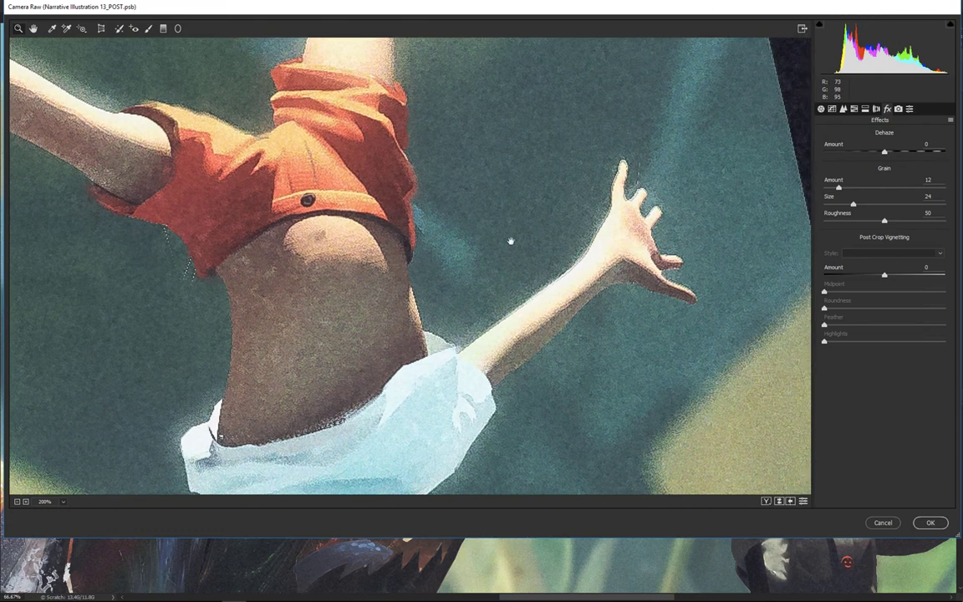
{"action": "key", "text": "p"}
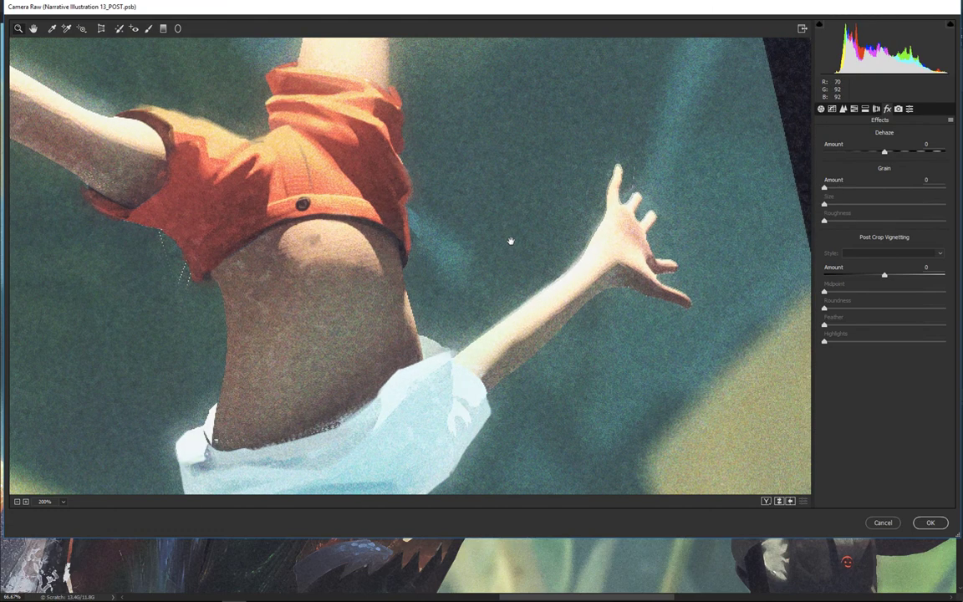
{"action": "key", "text": "p"}
{"action": "key", "text": "p"}
{"action": "key", "text": "p"}
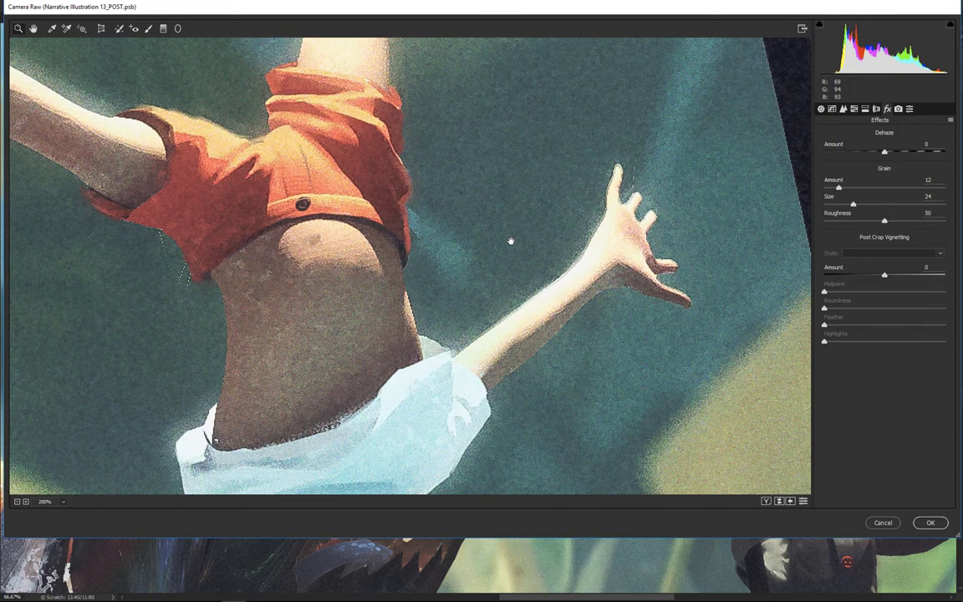
Step: Set the sharpening Amount and the Luminance noise reduction to 0 in the Detail settings
{"action": "left_click", "coordinate": [844, 110]}
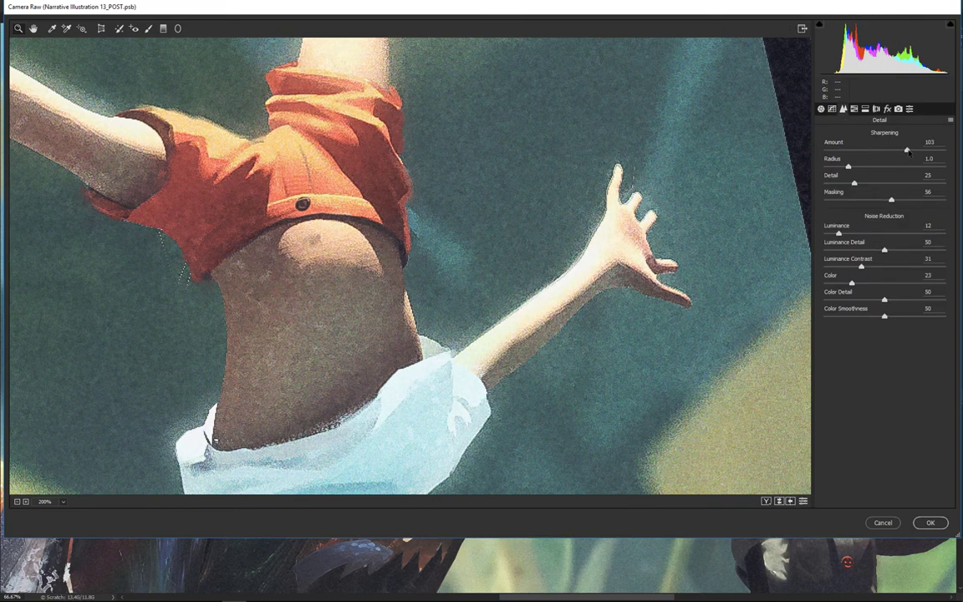
{"action": "left_click_drag", "start_coordinate": [908, 150], "coordinate": [819, 144]}
{"action": "left_click_drag", "start_coordinate": [839, 233], "coordinate": [818, 233]}
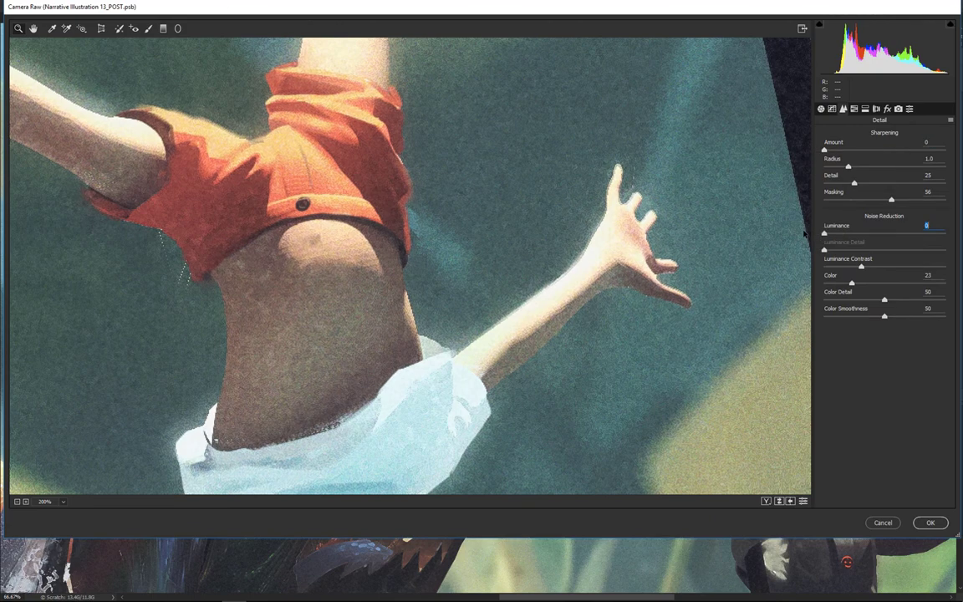
Step: Compare the color noise reduction around the child's hand, shirt and face at 200%, with and without the Detail settings
{"action": "left_click_drag", "start_coordinate": [737, 255], "coordinate": [565, 264]}
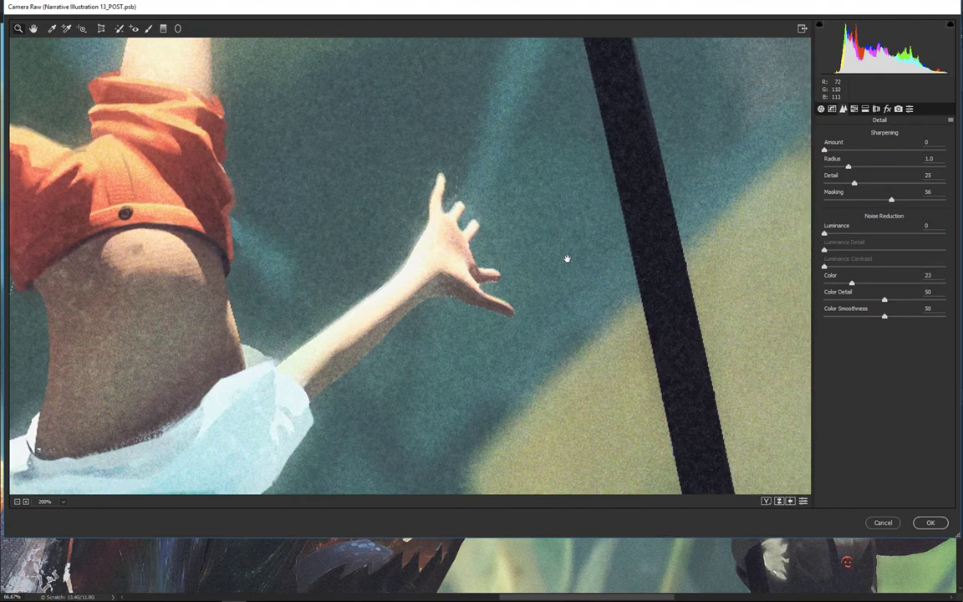
{"action": "key", "text": "p"}
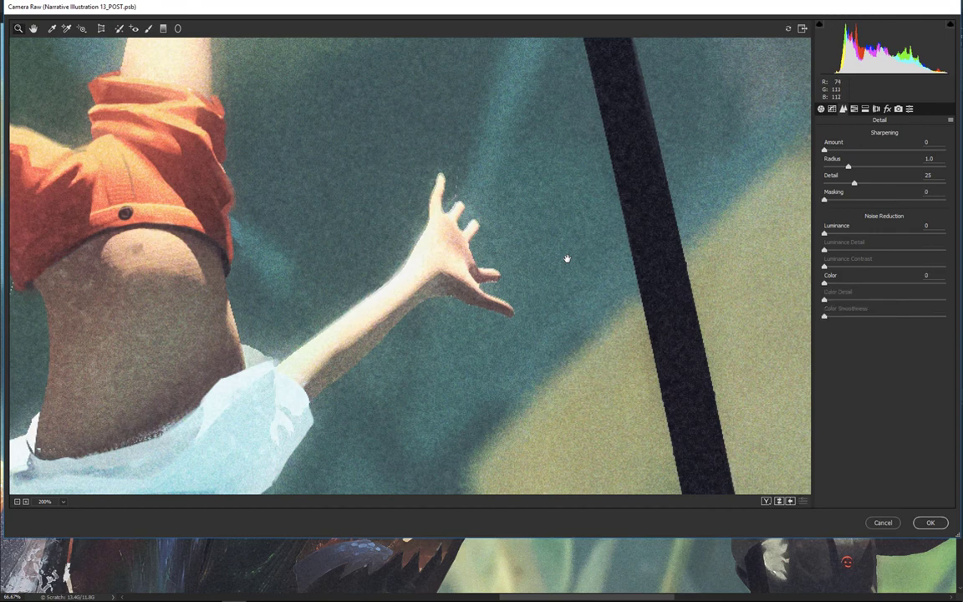
{"action": "key", "text": "p"}
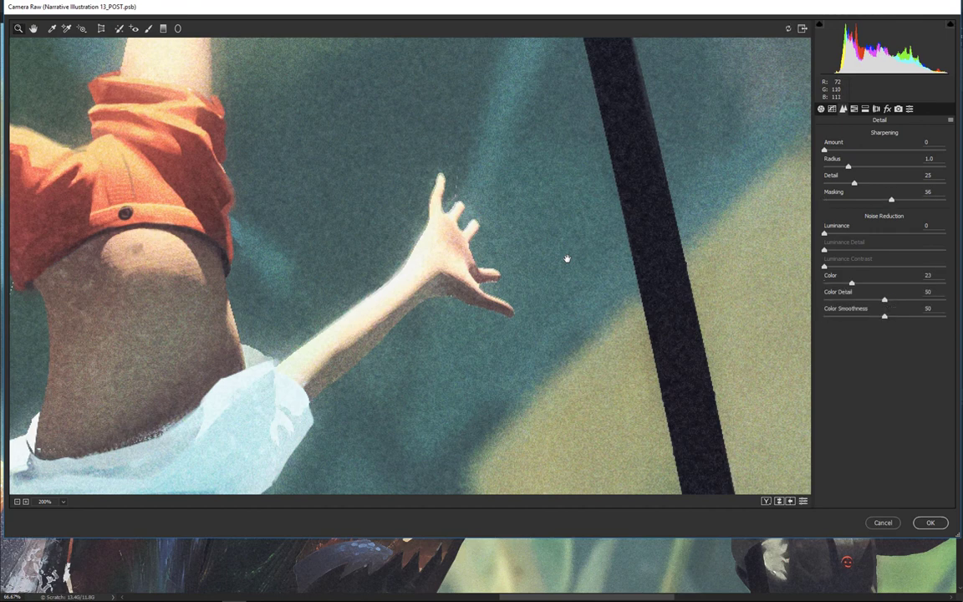
{"action": "key", "text": "p"}
{"action": "key", "text": "p"}
{"action": "left_click_drag", "start_coordinate": [736, 180], "coordinate": [634, 168]}
{"action": "key", "text": "p"}
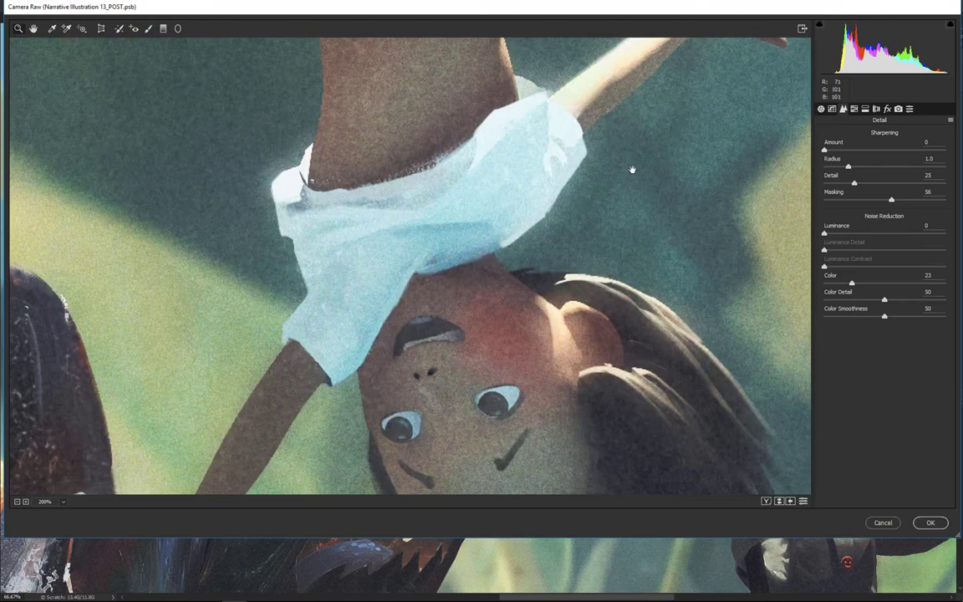
{"action": "key", "text": "p"}
{"action": "key", "text": "p"}
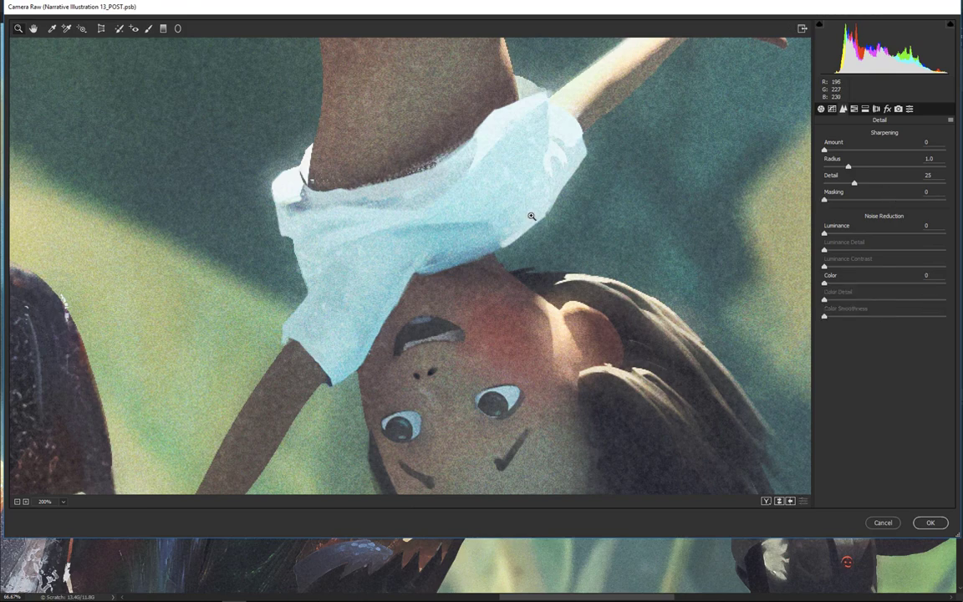
Step: Examine the noise beside the child's arm at 600%, with and without the color noise reduction
{"action": "left_click_drag", "start_coordinate": [707, 231], "coordinate": [565, 351]}
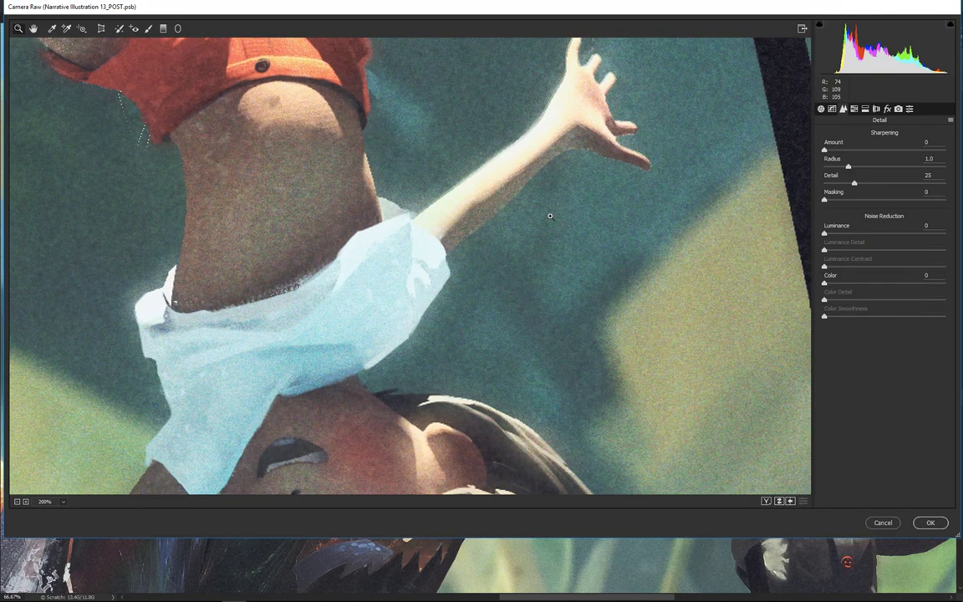
{"action": "left_click_drag", "start_coordinate": [552, 216], "coordinate": [583, 214]}
{"action": "left_click_drag", "start_coordinate": [764, 184], "coordinate": [589, 238]}
{"action": "left_click", "coordinate": [590, 238]}
{"action": "left_click_drag", "start_coordinate": [494, 279], "coordinate": [652, 227]}
{"action": "left_click", "coordinate": [489, 279]}
{"action": "left_click_drag", "start_coordinate": [577, 278], "coordinate": [629, 259]}
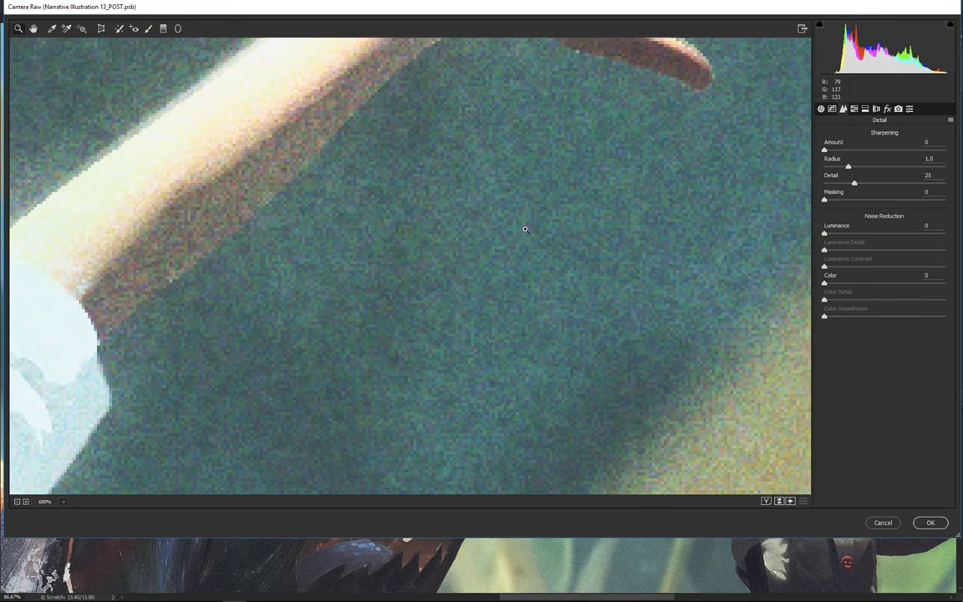
{"action": "key", "text": "p"}
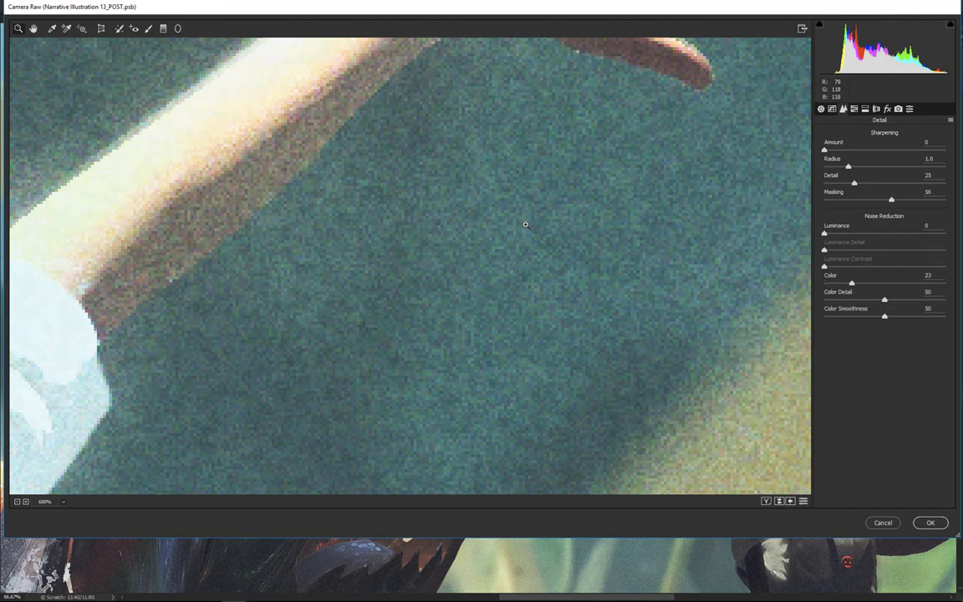
{"action": "key", "text": "p"}
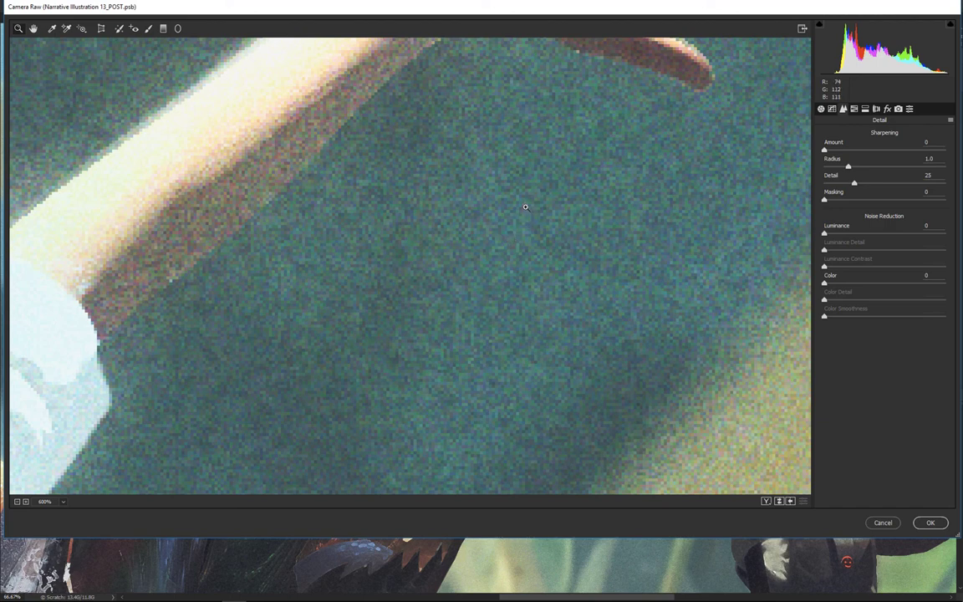
{"action": "key", "text": "ctrl+z"}
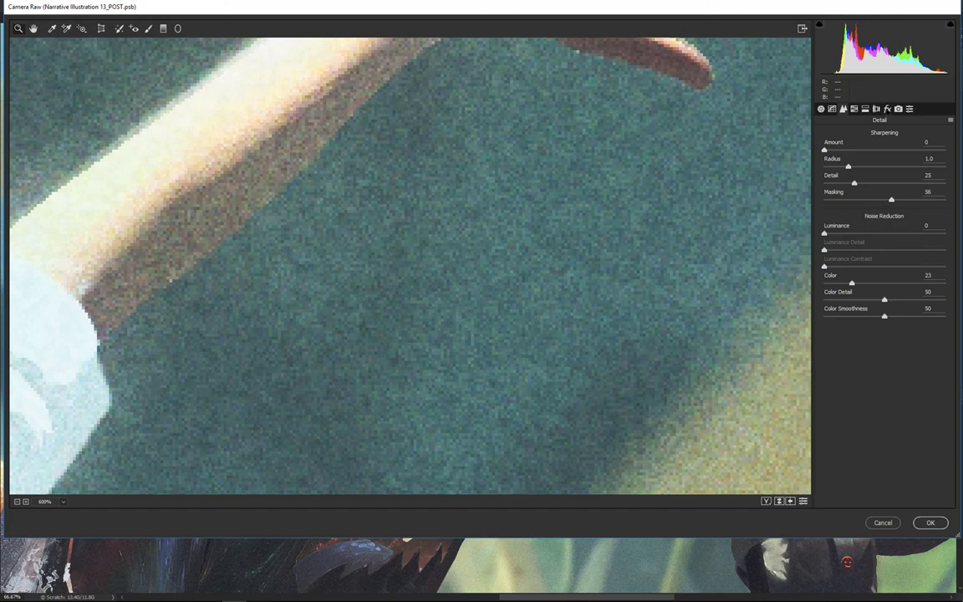
Step: Compare the Effects grain at 600%, view the figures at 33.3%, and close Camera Raw without keeping the changes
{"action": "left_click", "coordinate": [887, 109]}
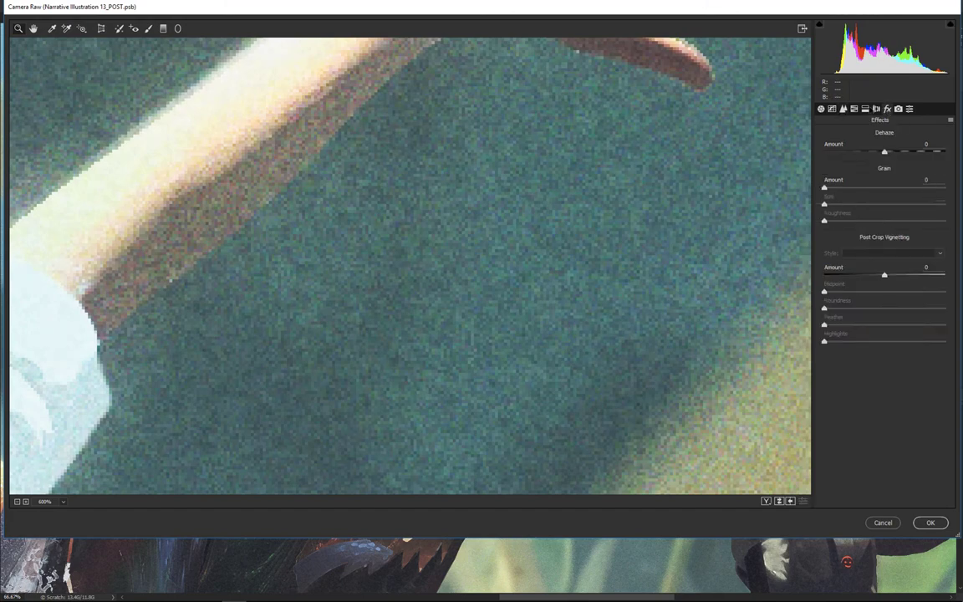
{"action": "left_click_drag", "start_coordinate": [342, 277], "coordinate": [588, 315]}
{"action": "left_click", "coordinate": [588, 315], "text": "alt"}
{"action": "left_click", "coordinate": [582, 316], "text": "alt"}
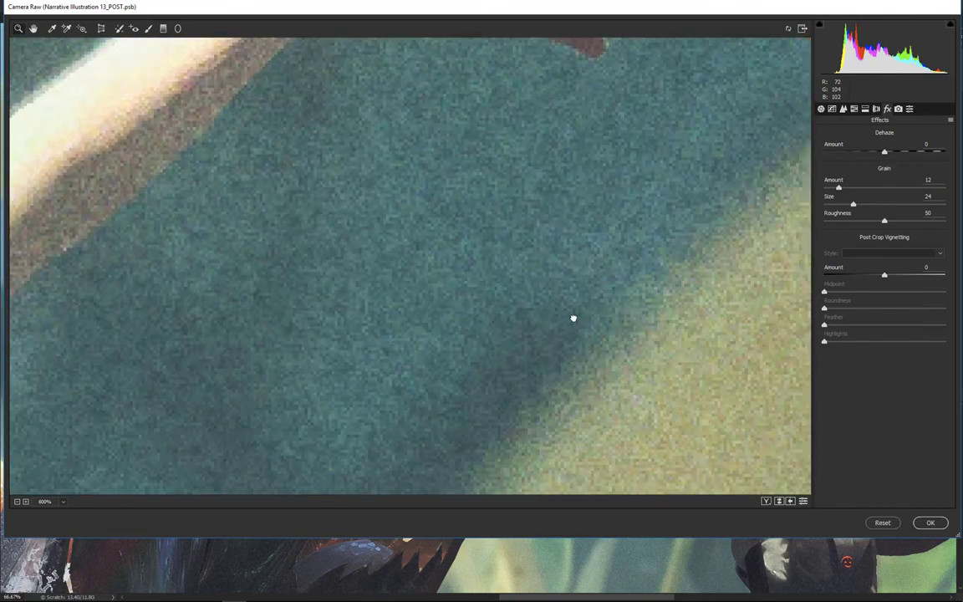
{"action": "left_click", "coordinate": [573, 318], "text": "alt"}
{"action": "left_click", "coordinate": [571, 320], "text": "alt"}
{"action": "scroll", "coordinate": [560, 329], "scroll_direction": "down", "scroll_amount": 5}
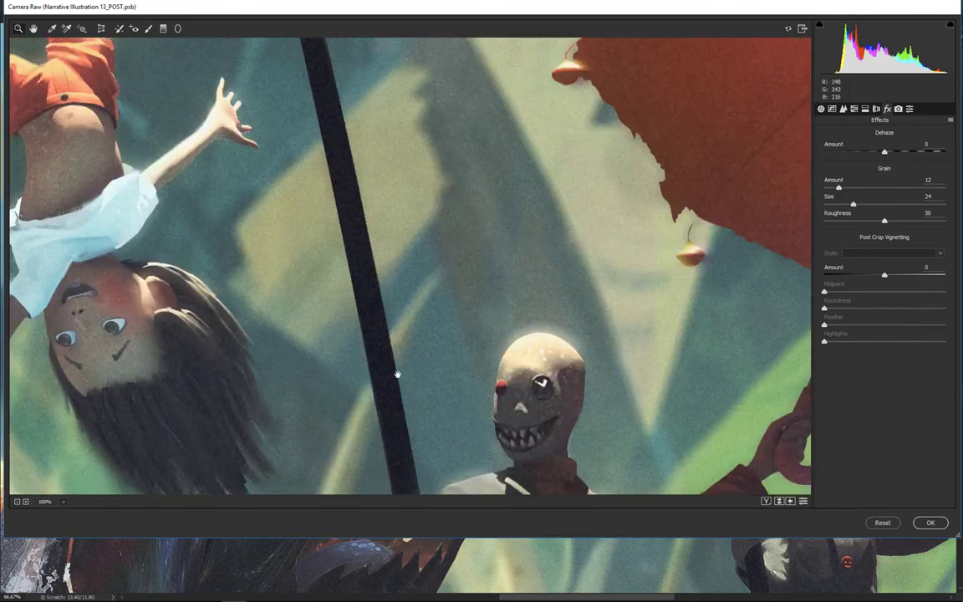
{"action": "scroll", "coordinate": [543, 309], "scroll_direction": "down", "scroll_amount": 3}
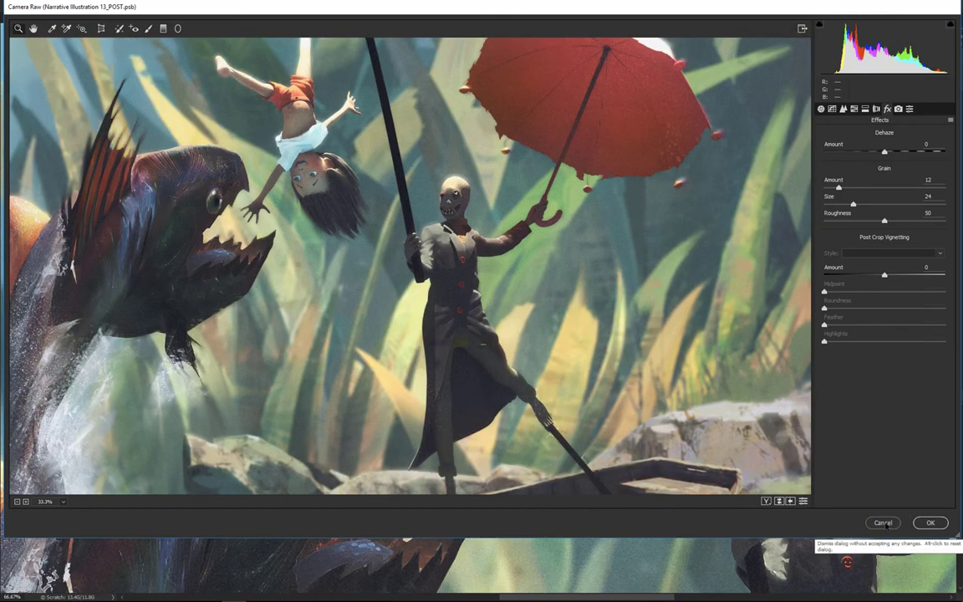
{"action": "left_click", "coordinate": [884, 523]}
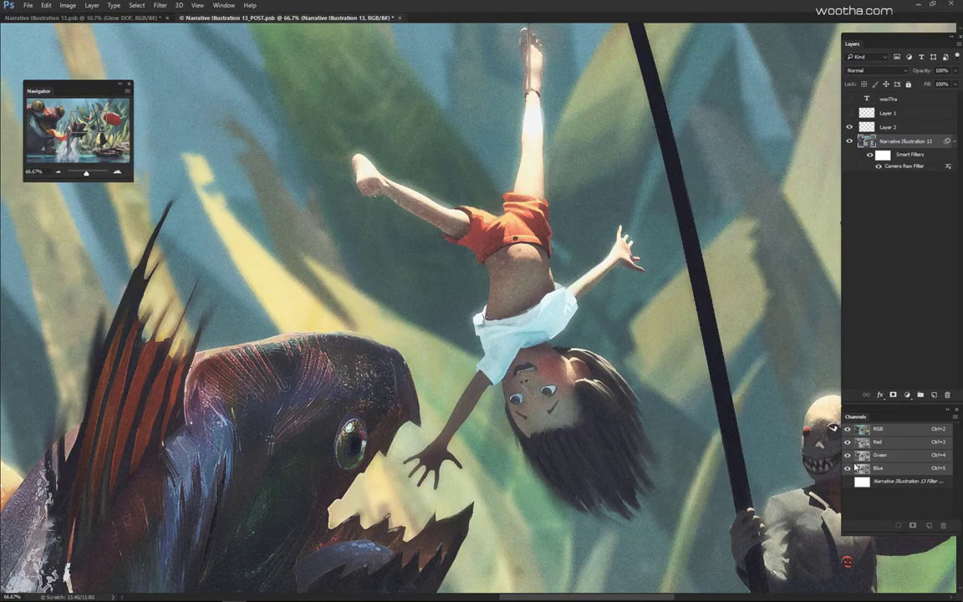
Step: Reopen the Camera Raw filter of the Narrative Illustration 13 layer and show its Detail settings
{"action": "left_click", "coordinate": [625, 312], "text": "alt"}
{"action": "left_click", "coordinate": [627, 314], "text": "alt"}
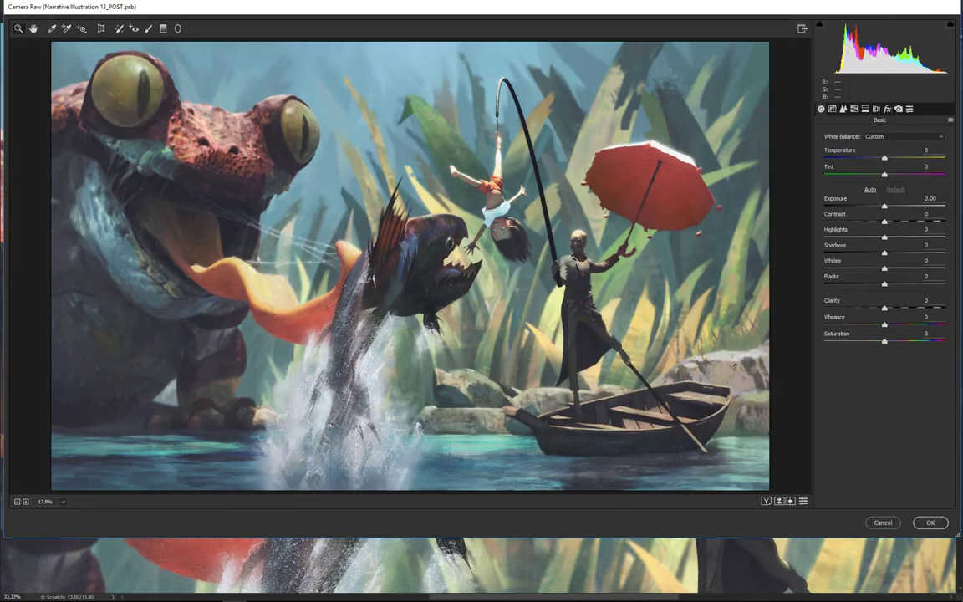
{"action": "left_click", "coordinate": [888, 109]}
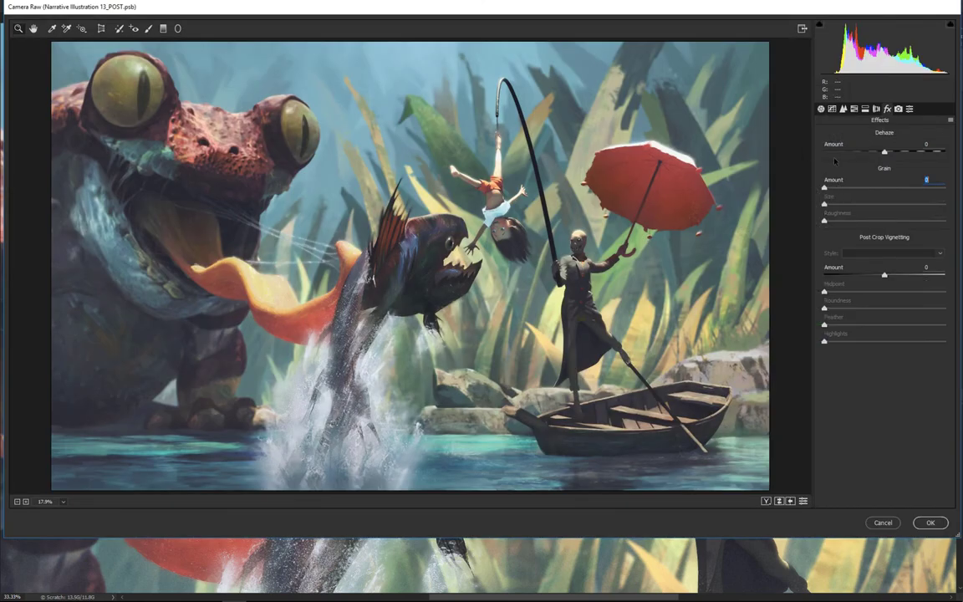
{"action": "key", "text": "ctrl+alt+3"}
{"action": "left_click", "coordinate": [549, 274]}
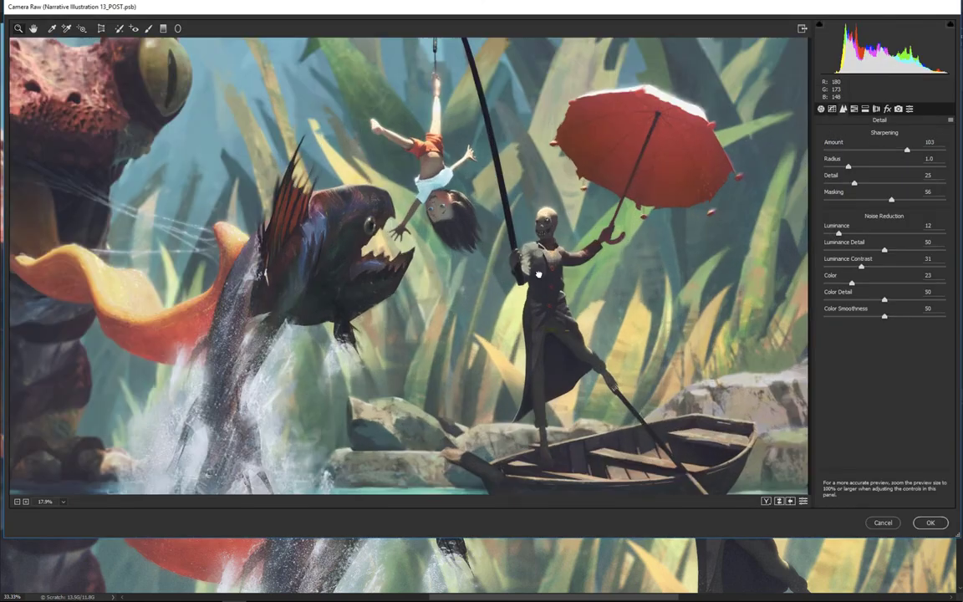
{"action": "left_click", "coordinate": [549, 274]}
{"action": "left_click", "coordinate": [822, 110]}
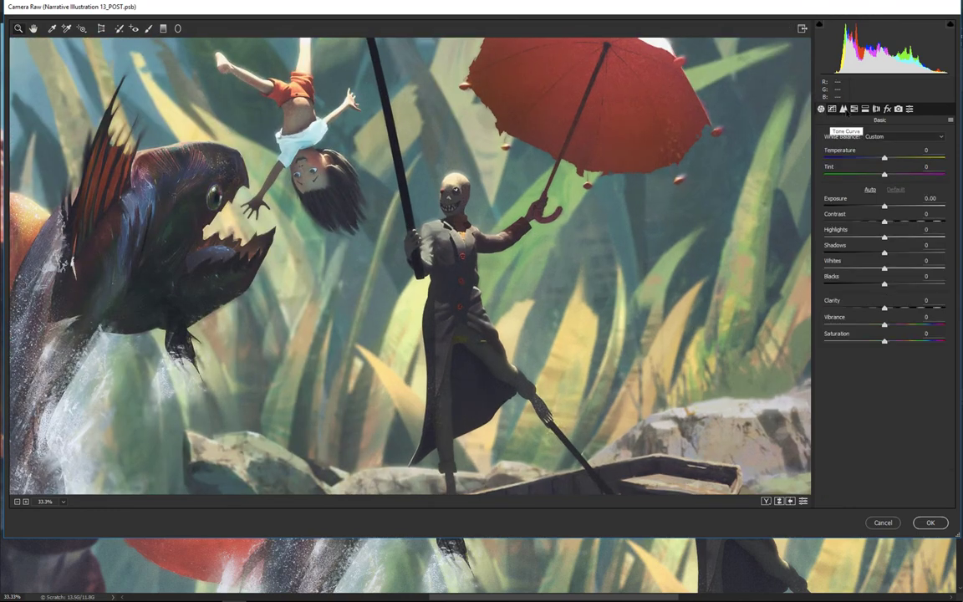
{"action": "left_click", "coordinate": [844, 110]}
Step: Examine the noise and sharpening around the skeleton's head and the child's face at 200% and 100%
{"action": "scroll", "coordinate": [459, 292], "scroll_direction": "up", "scroll_amount": 3}
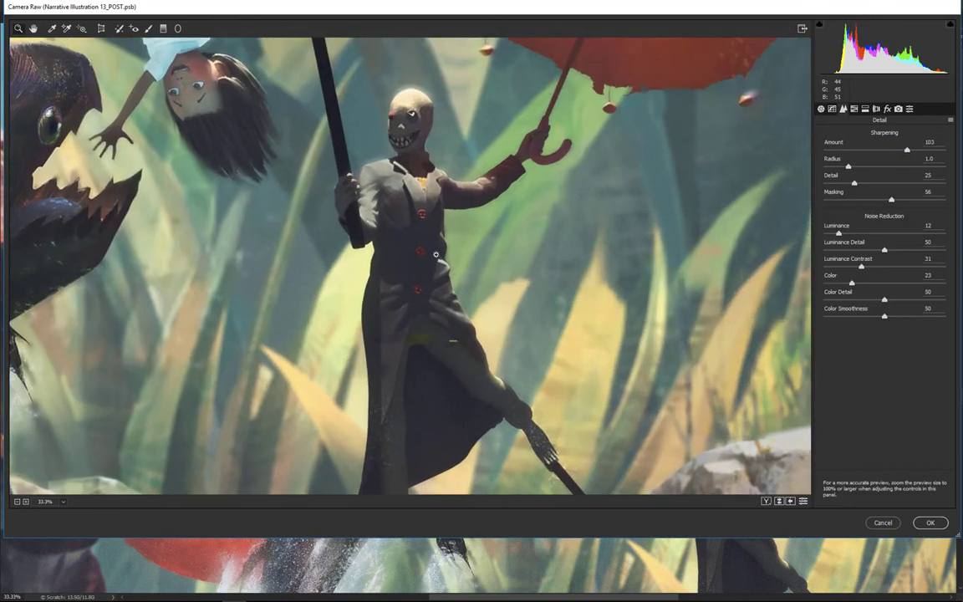
{"action": "scroll", "coordinate": [492, 312], "scroll_direction": "down", "scroll_amount": 1}
{"action": "scroll", "coordinate": [493, 205], "scroll_direction": "up", "scroll_amount": 3}
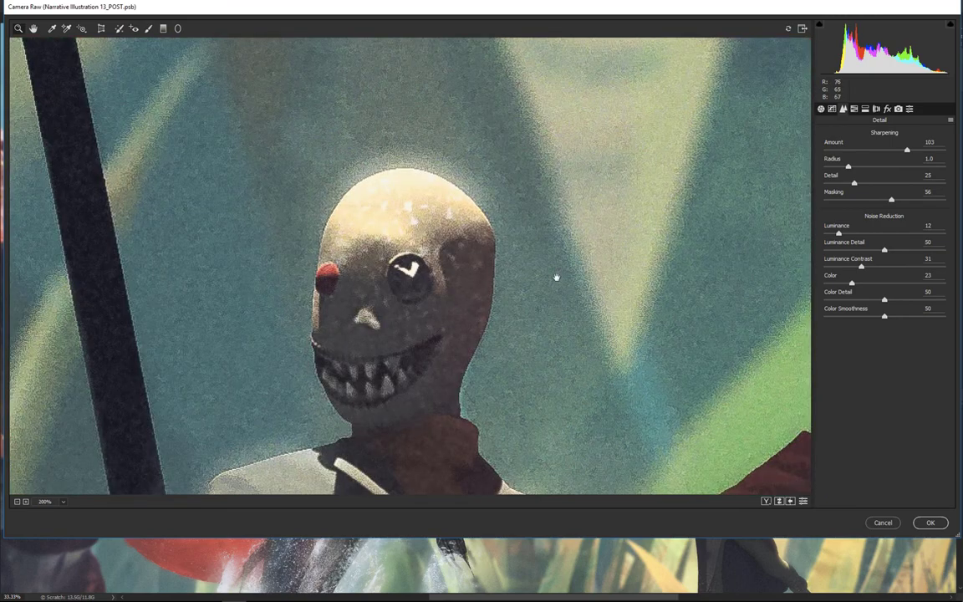
{"action": "left_click_drag", "start_coordinate": [400, 271], "coordinate": [557, 278]}
{"action": "left_click_drag", "start_coordinate": [307, 251], "coordinate": [638, 327]}
{"action": "left_click_drag", "start_coordinate": [375, 375], "coordinate": [655, 221]}
{"action": "left_click_drag", "start_coordinate": [602, 240], "coordinate": [465, 416]}
{"action": "left_click_drag", "start_coordinate": [700, 140], "coordinate": [556, 320]}
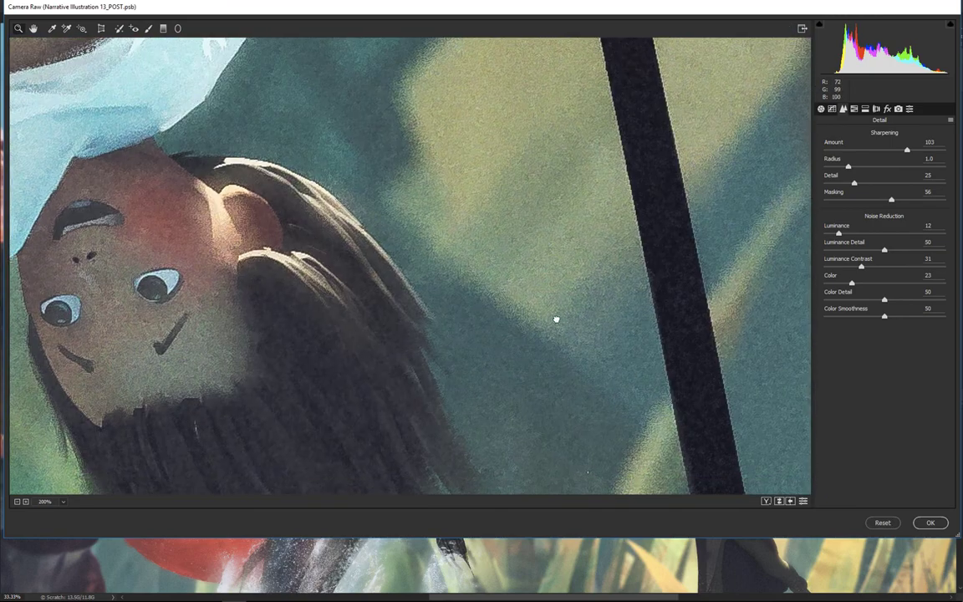
{"action": "left_click", "coordinate": [557, 320], "text": "alt"}
{"action": "left_click_drag", "start_coordinate": [684, 323], "coordinate": [421, 156]}
{"action": "left_click_drag", "start_coordinate": [557, 259], "coordinate": [683, 339]}
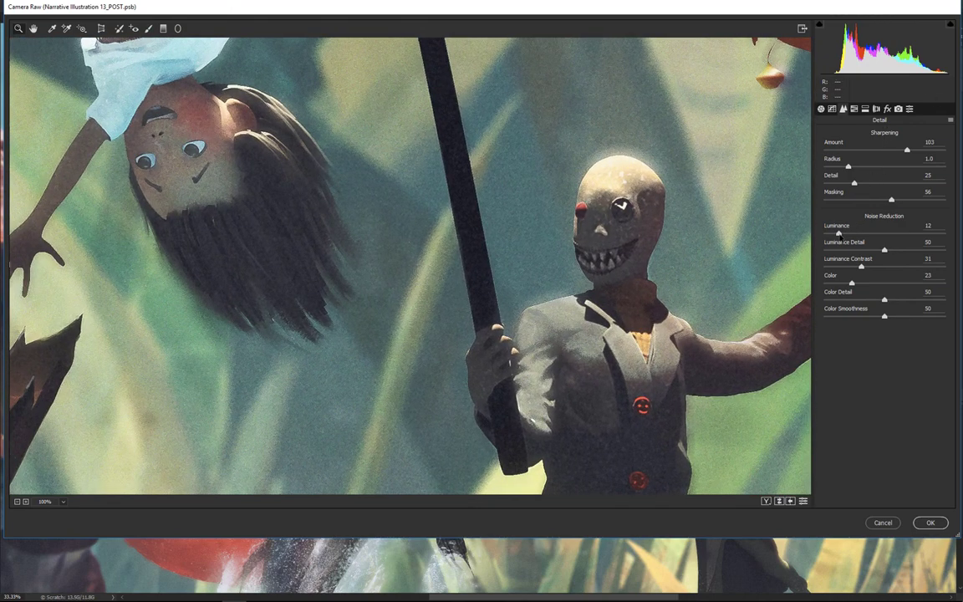
Step: Try the Luminance noise reduction at 0 and at 13, and examine the child, fish and skeleton at 100%
{"action": "left_click_drag", "start_coordinate": [839, 233], "coordinate": [817, 238]}
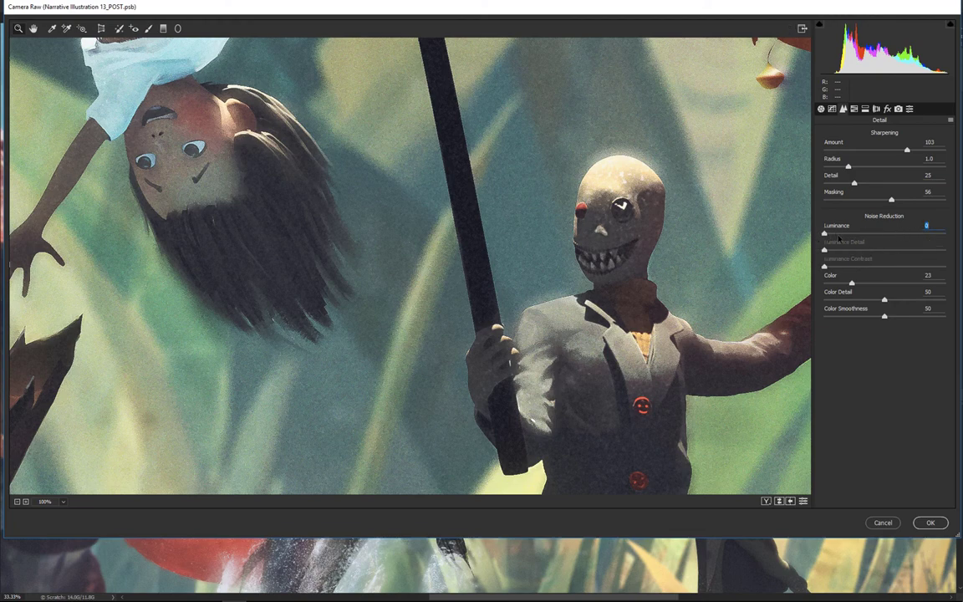
{"action": "left_click", "coordinate": [838, 237]}
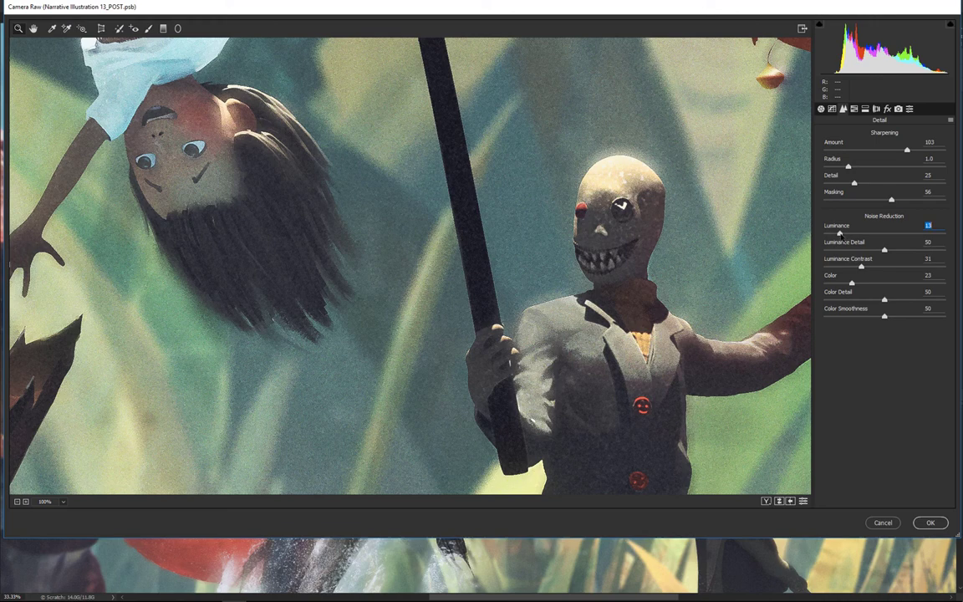
{"action": "left_click_drag", "start_coordinate": [396, 342], "coordinate": [730, 222]}
{"action": "left_click_drag", "start_coordinate": [547, 284], "coordinate": [660, 378]}
{"action": "left_click_drag", "start_coordinate": [606, 354], "coordinate": [582, 387]}
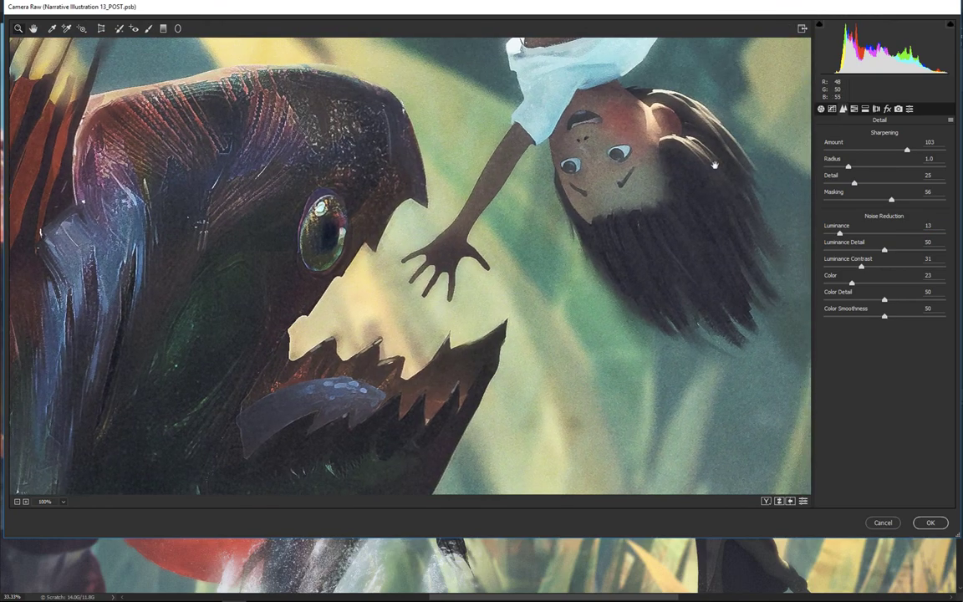
{"action": "left_click_drag", "start_coordinate": [595, 224], "coordinate": [380, 307]}
{"action": "left_click_drag", "start_coordinate": [798, 286], "coordinate": [630, 283]}
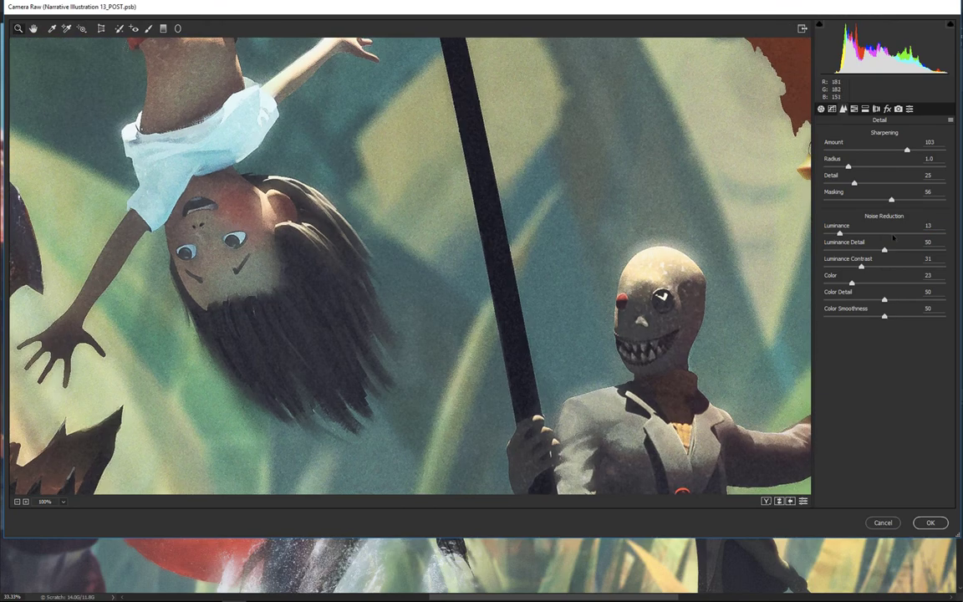
{"action": "left_click_drag", "start_coordinate": [672, 350], "coordinate": [667, 332]}
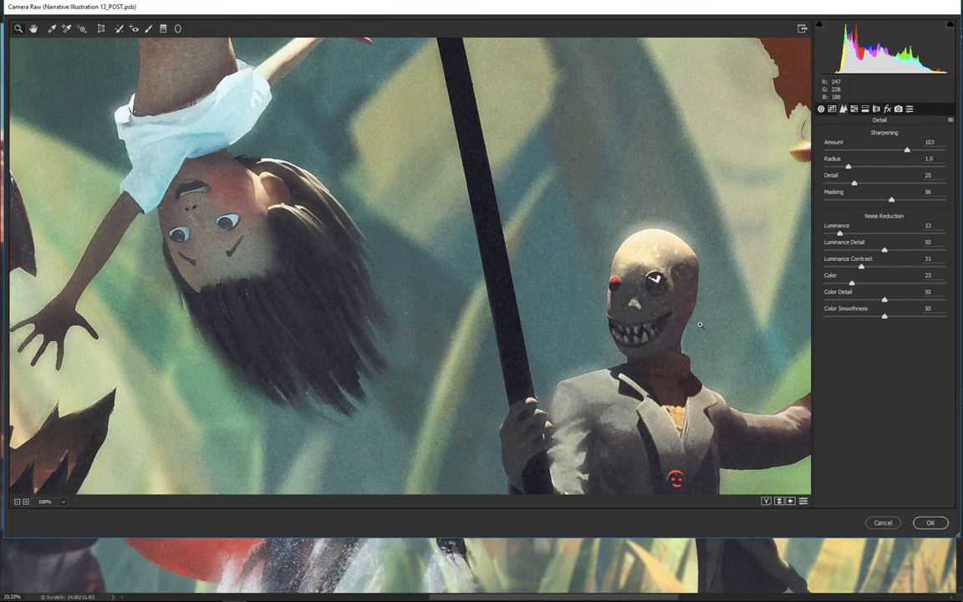
Step: Raise the Luminance noise reduction to 100 and examine the smoothing on the skeleton, child and fish
{"action": "left_click", "coordinate": [828, 235]}
{"action": "left_click", "coordinate": [839, 235]}
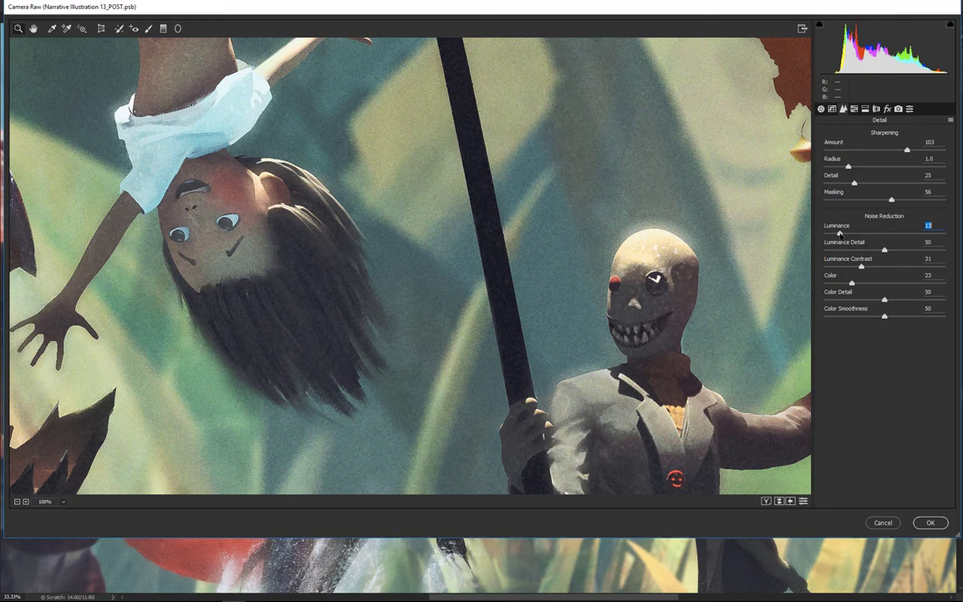
{"action": "left_click", "coordinate": [895, 236]}
{"action": "left_click", "coordinate": [953, 236]}
{"action": "left_click_drag", "start_coordinate": [753, 254], "coordinate": [577, 116]}
{"action": "left_click_drag", "start_coordinate": [511, 287], "coordinate": [555, 342]}
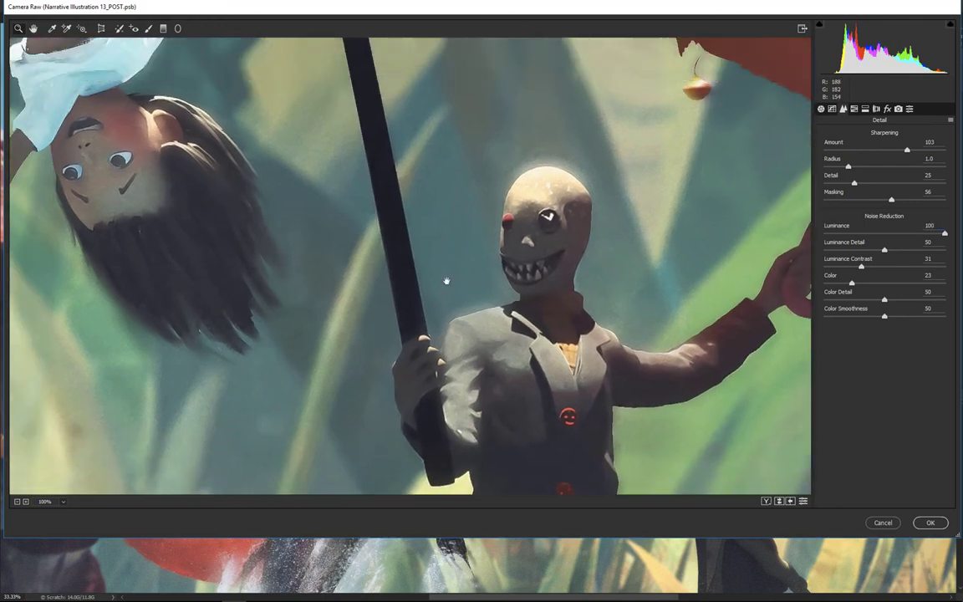
{"action": "left_click_drag", "start_coordinate": [258, 270], "coordinate": [625, 386]}
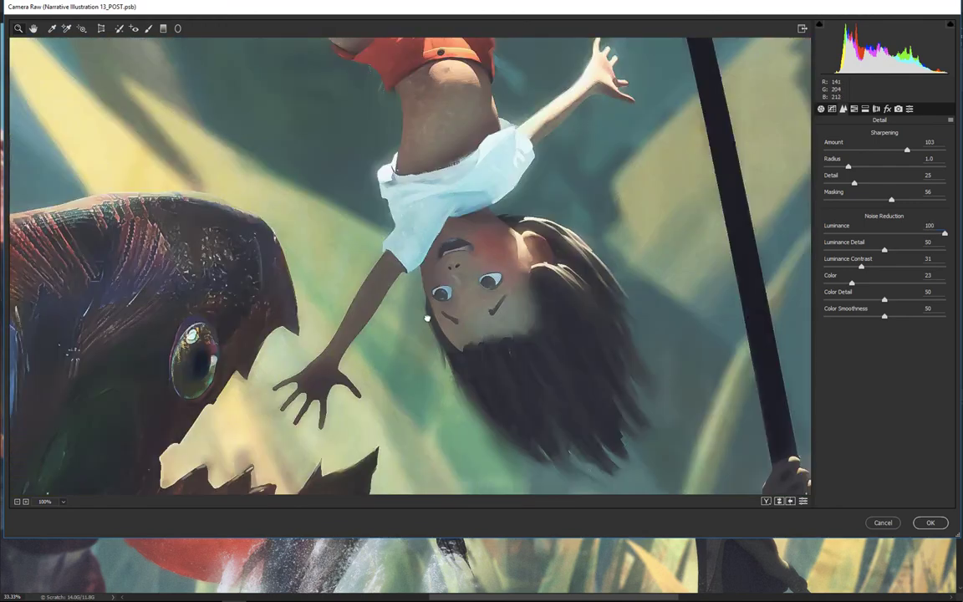
{"action": "left_click_drag", "start_coordinate": [427, 318], "coordinate": [598, 199]}
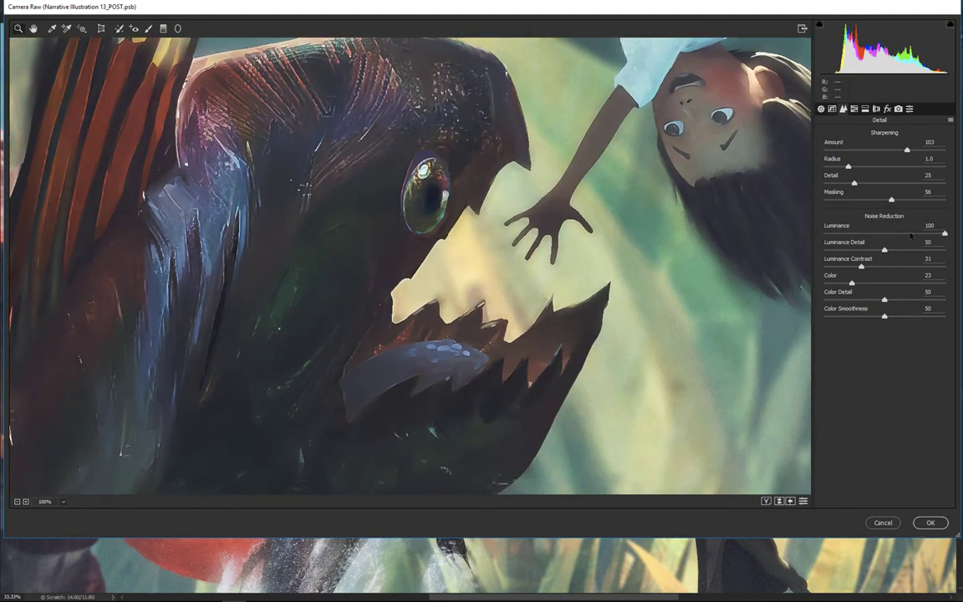
Step: Set the Luminance noise reduction to 12 and examine the child's body and the fish's head at 100%
{"action": "left_click_drag", "start_coordinate": [911, 235], "coordinate": [841, 239]}
{"action": "left_click_drag", "start_coordinate": [687, 225], "coordinate": [602, 289]}
{"action": "left_click_drag", "start_coordinate": [720, 254], "coordinate": [575, 338]}
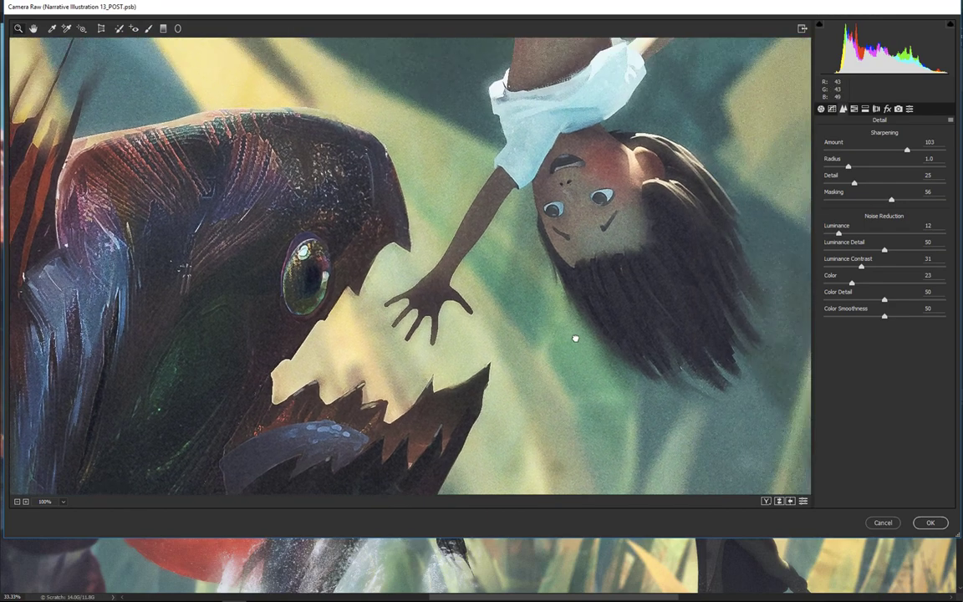
{"action": "scroll", "coordinate": [628, 350], "scroll_direction": "up", "scroll_amount": 5}
{"action": "scroll", "coordinate": [628, 349], "scroll_direction": "right", "scroll_amount": 2}
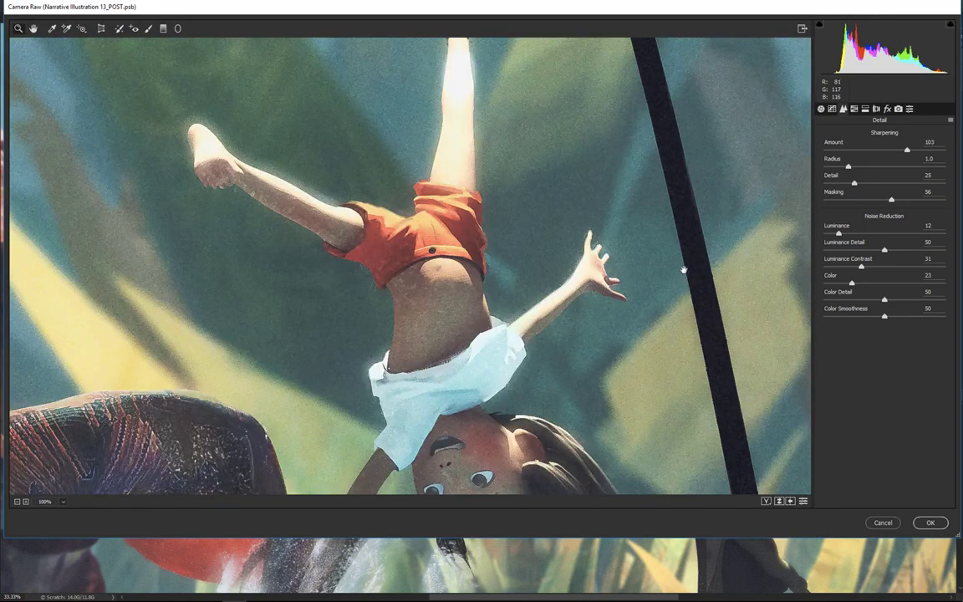
{"action": "left_click_drag", "start_coordinate": [671, 288], "coordinate": [718, 281]}
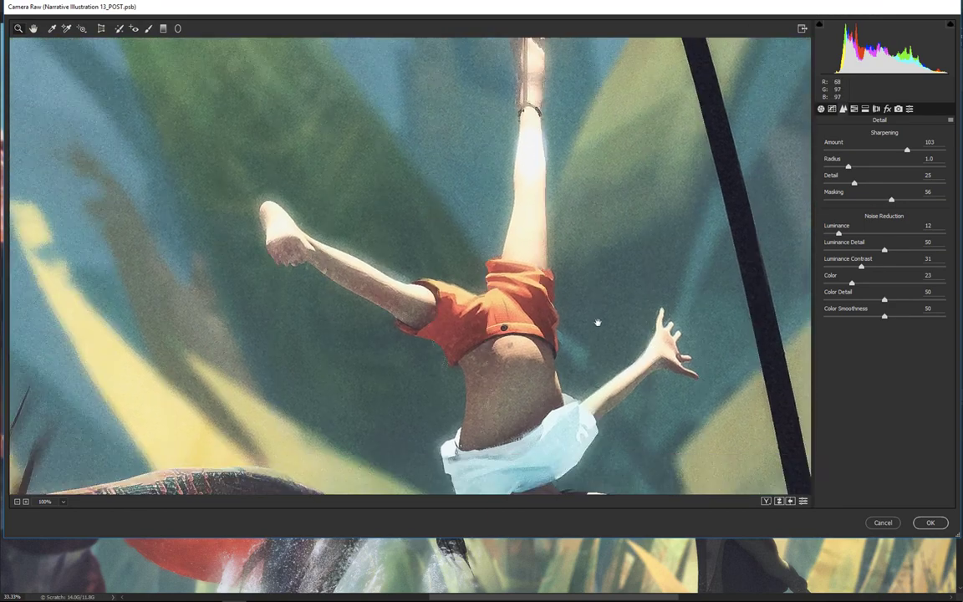
{"action": "left_click_drag", "start_coordinate": [598, 323], "coordinate": [658, 288]}
{"action": "scroll", "coordinate": [659, 288], "scroll_direction": "left", "scroll_amount": 4}
{"action": "scroll", "coordinate": [659, 288], "scroll_direction": "down", "scroll_amount": 5}
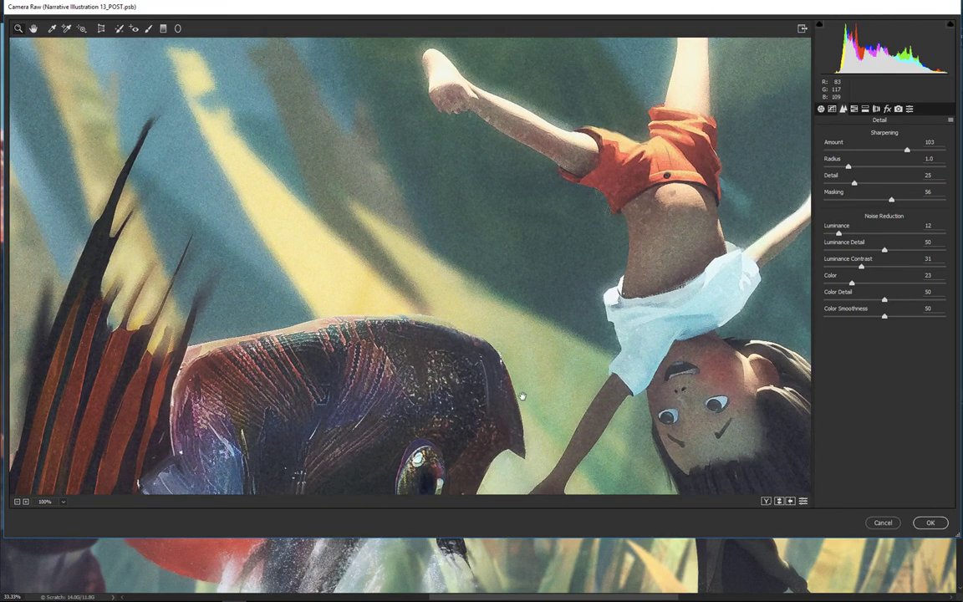
{"action": "scroll", "coordinate": [643, 288], "scroll_direction": "down", "scroll_amount": 3}
{"action": "scroll", "coordinate": [643, 288], "scroll_direction": "left", "scroll_amount": 3}
{"action": "scroll", "coordinate": [643, 289], "scroll_direction": "down", "scroll_amount": 5}
{"action": "scroll", "coordinate": [643, 289], "scroll_direction": "left", "scroll_amount": 3}
{"action": "scroll", "coordinate": [586, 318], "scroll_direction": "right", "scroll_amount": 2}
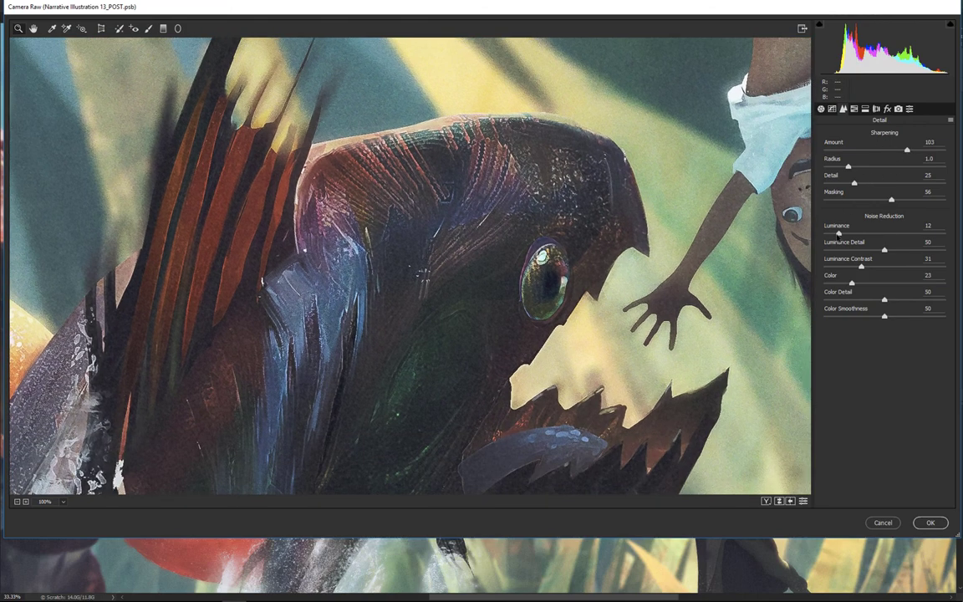
Step: Set the Luminance noise reduction to 0 and the sharpening Amount to 112, and inspect the child and fish
{"action": "left_click_drag", "start_coordinate": [839, 235], "coordinate": [796, 238]}
{"action": "left_click_drag", "start_coordinate": [721, 291], "coordinate": [558, 259]}
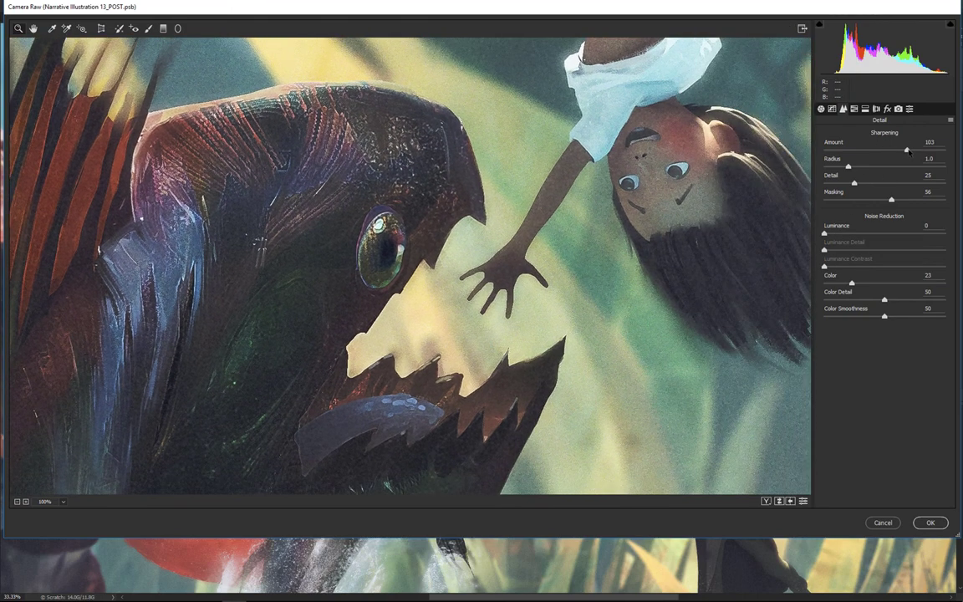
{"action": "left_click_drag", "start_coordinate": [908, 151], "coordinate": [819, 151]}
{"action": "left_click_drag", "start_coordinate": [824, 151], "coordinate": [914, 151]}
{"action": "left_click_drag", "start_coordinate": [645, 269], "coordinate": [555, 355]}
{"action": "scroll", "coordinate": [554, 290], "scroll_direction": "up", "scroll_amount": 5}
{"action": "scroll", "coordinate": [554, 290], "scroll_direction": "right", "scroll_amount": 3}
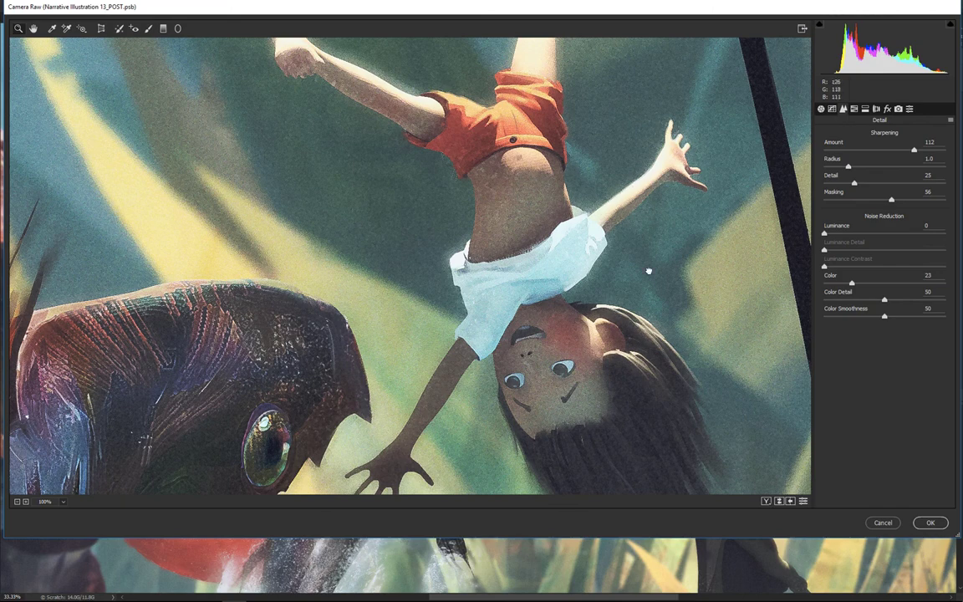
{"action": "scroll", "coordinate": [577, 351], "scroll_direction": "down", "scroll_amount": 3}
{"action": "scroll", "coordinate": [577, 351], "scroll_direction": "left", "scroll_amount": 3}
{"action": "scroll", "coordinate": [519, 335], "scroll_direction": "down", "scroll_amount": 3}
{"action": "scroll", "coordinate": [519, 335], "scroll_direction": "left", "scroll_amount": 2}
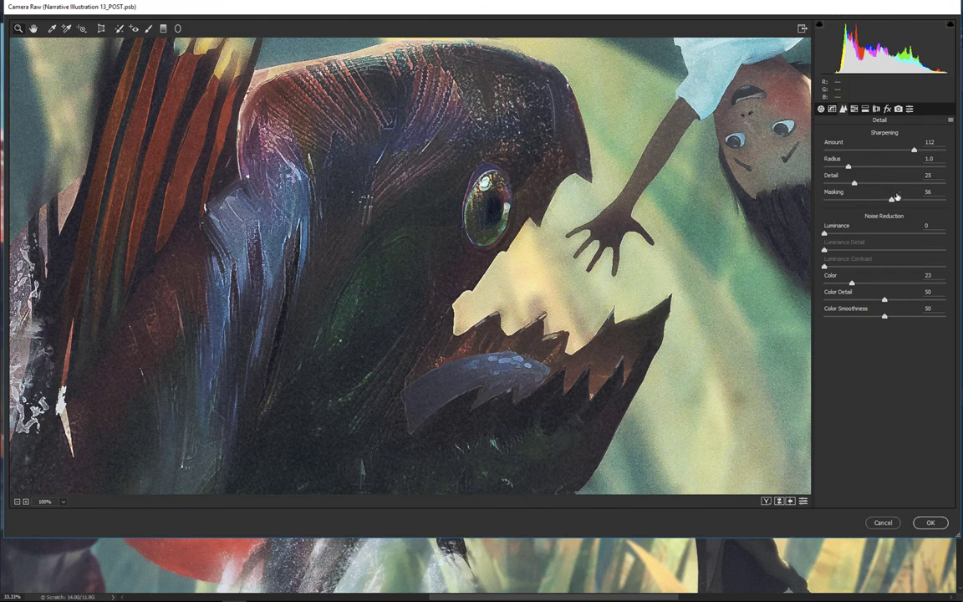
Step: Set the sharpening Masking to 0 and examine the background noise near the fish's mouth and the skeleton
{"action": "left_click_drag", "start_coordinate": [884, 200], "coordinate": [760, 180]}
{"action": "scroll", "coordinate": [490, 283], "scroll_direction": "right", "scroll_amount": 3}
{"action": "scroll", "coordinate": [501, 324], "scroll_direction": "up", "scroll_amount": 1}
{"action": "scroll", "coordinate": [501, 324], "scroll_direction": "right", "scroll_amount": 1}
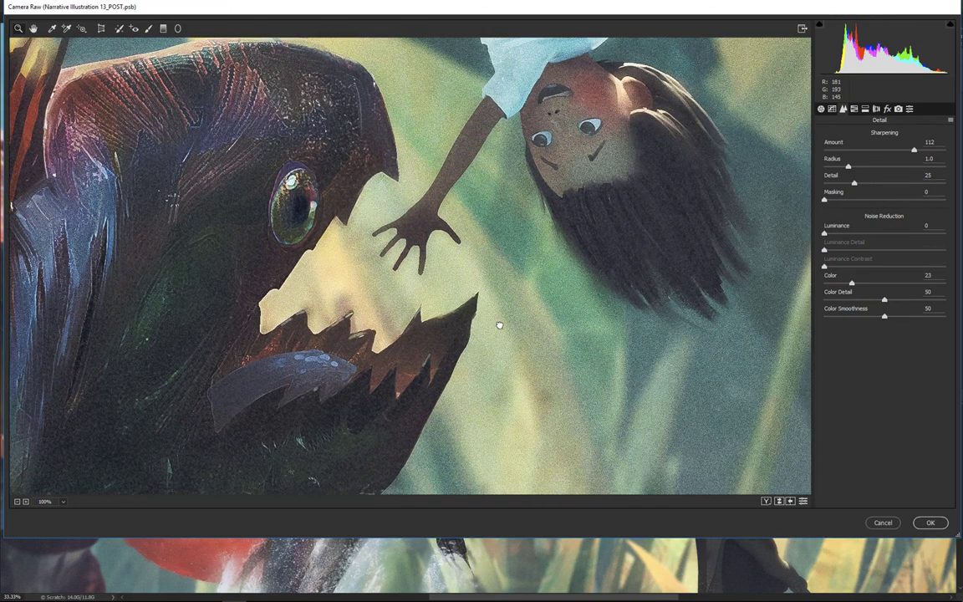
{"action": "scroll", "coordinate": [500, 318], "scroll_direction": "down", "scroll_amount": 3}
{"action": "scroll", "coordinate": [500, 318], "scroll_direction": "right", "scroll_amount": 3}
{"action": "left_click_drag", "start_coordinate": [500, 317], "coordinate": [574, 355]}
{"action": "left_click", "coordinate": [572, 354]}
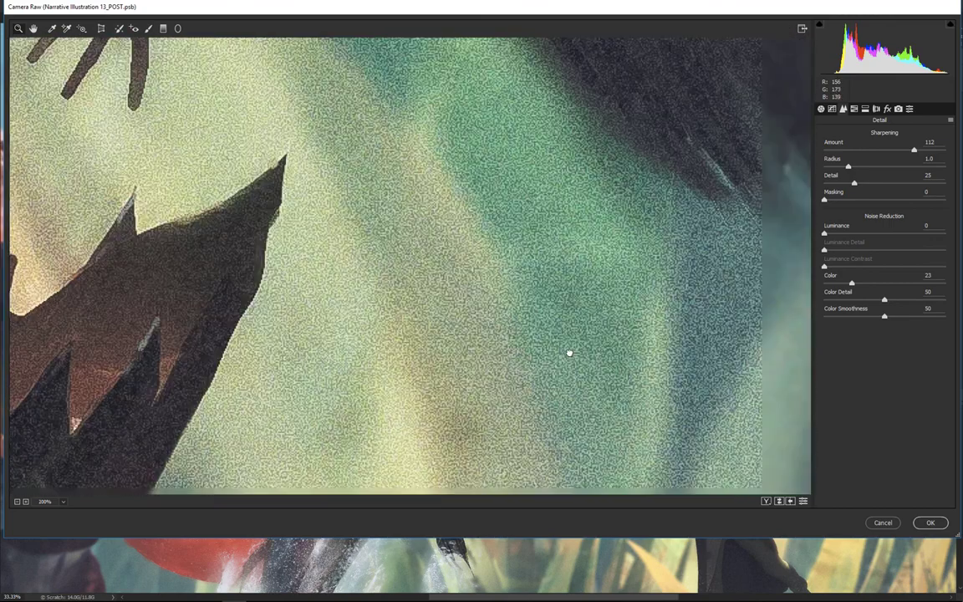
{"action": "left_click_drag", "start_coordinate": [679, 405], "coordinate": [563, 350]}
{"action": "scroll", "coordinate": [564, 350], "scroll_direction": "down", "scroll_amount": 2}
{"action": "scroll", "coordinate": [602, 268], "scroll_direction": "left", "scroll_amount": 4}
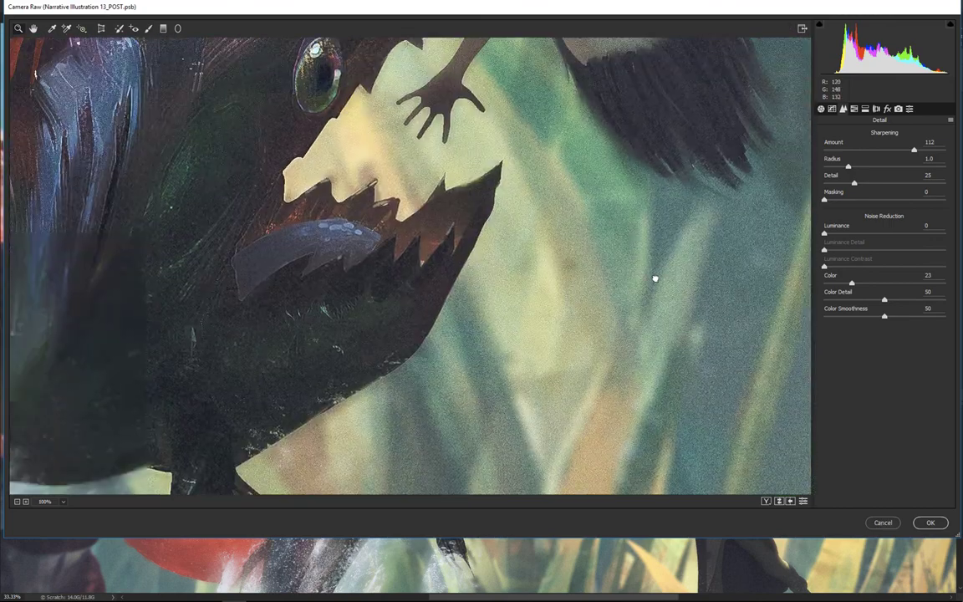
{"action": "scroll", "coordinate": [568, 211], "scroll_direction": "right", "scroll_amount": 4}
{"action": "scroll", "coordinate": [576, 290], "scroll_direction": "left", "scroll_amount": 1}
{"action": "scroll", "coordinate": [576, 290], "scroll_direction": "up", "scroll_amount": 1}
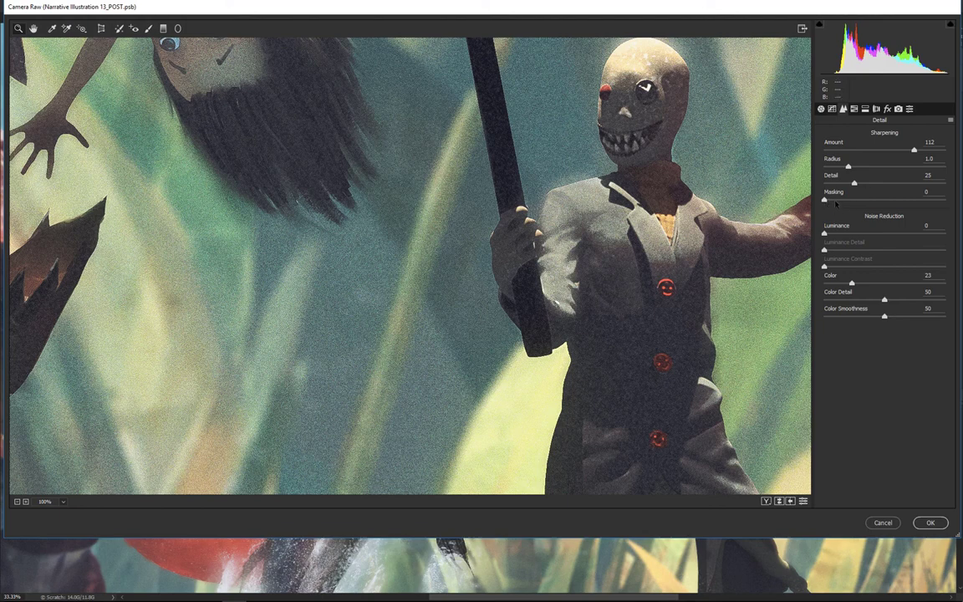
Step: Set the sharpening Masking to 69
{"action": "left_click_drag", "start_coordinate": [835, 202], "coordinate": [863, 201]}
{"action": "left_click_drag", "start_coordinate": [900, 202], "coordinate": [904, 202]}
{"action": "mouse_move", "coordinate": [900, 199]}
{"action": "left_mouse_down"}
{"action": "mouse_move", "coordinate": [877, 200]}
{"action": "mouse_move", "coordinate": [937, 208]}
{"action": "mouse_move", "coordinate": [910, 203]}
{"action": "left_mouse_up"}
Step: Compare the grass and water below the fish at 100%, with and without the Detail settings
{"action": "key", "text": "p"}
{"action": "key", "text": "ctrl+z"}
{"action": "key", "text": "ctrl+z"}
{"action": "key", "text": "ctrl+z"}
{"action": "left_click_drag", "start_coordinate": [387, 376], "coordinate": [599, 243]}
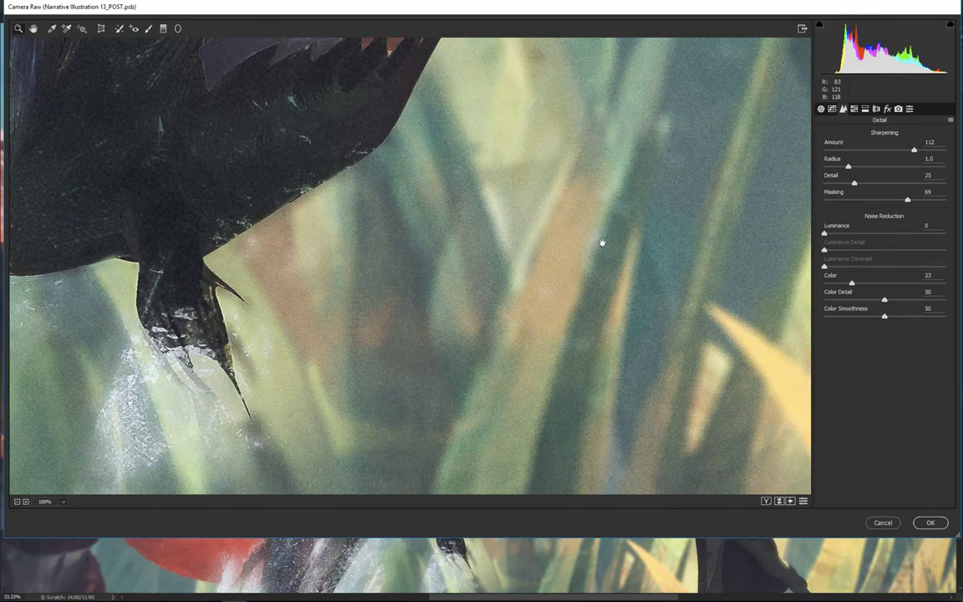
{"action": "key", "text": "ctrl+z"}
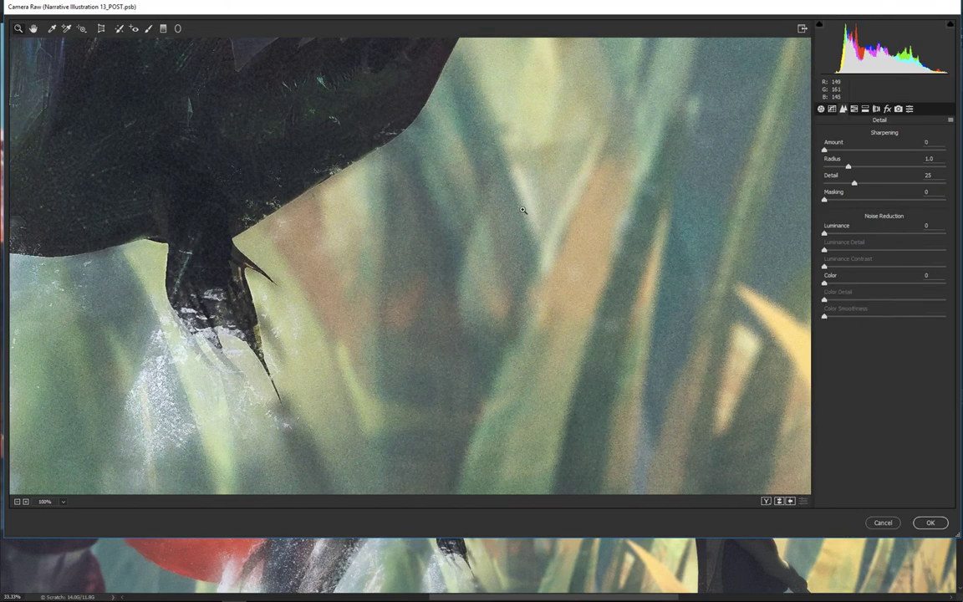
{"action": "key", "text": "ctrl+z"}
{"action": "key", "text": "ctrl+z"}
{"action": "key", "text": "ctrl+z"}
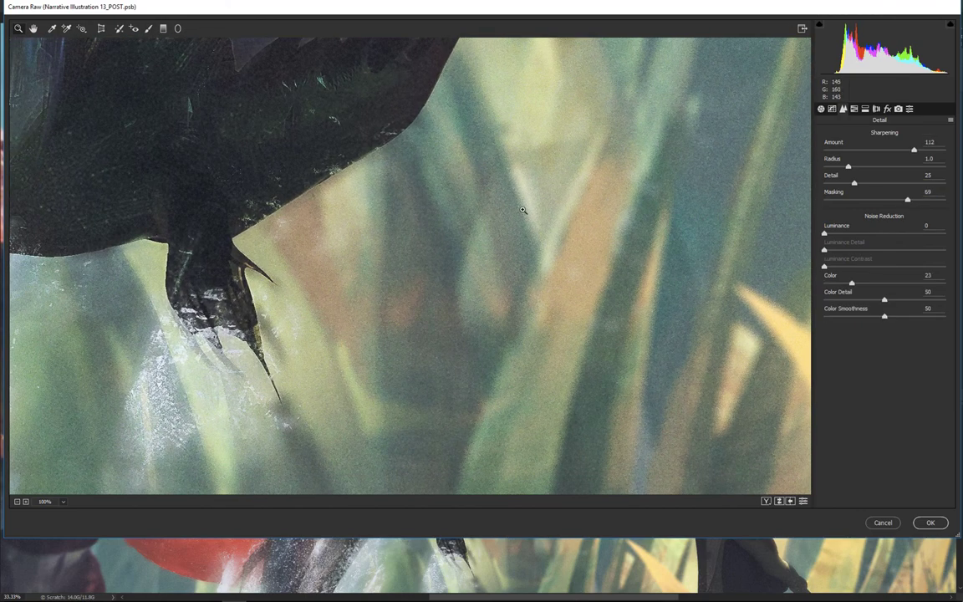
{"action": "key", "text": "ctrl+z"}
{"action": "key", "text": "ctrl+z"}
Step: Inspect the fish's mouth and child's hand up close, view the whole picture at 12.5%, and close Camera Raw without keeping the changes
{"action": "left_click_drag", "start_coordinate": [498, 201], "coordinate": [569, 441]}
{"action": "left_click_drag", "start_coordinate": [591, 129], "coordinate": [603, 316]}
{"action": "left_click", "coordinate": [600, 317]}
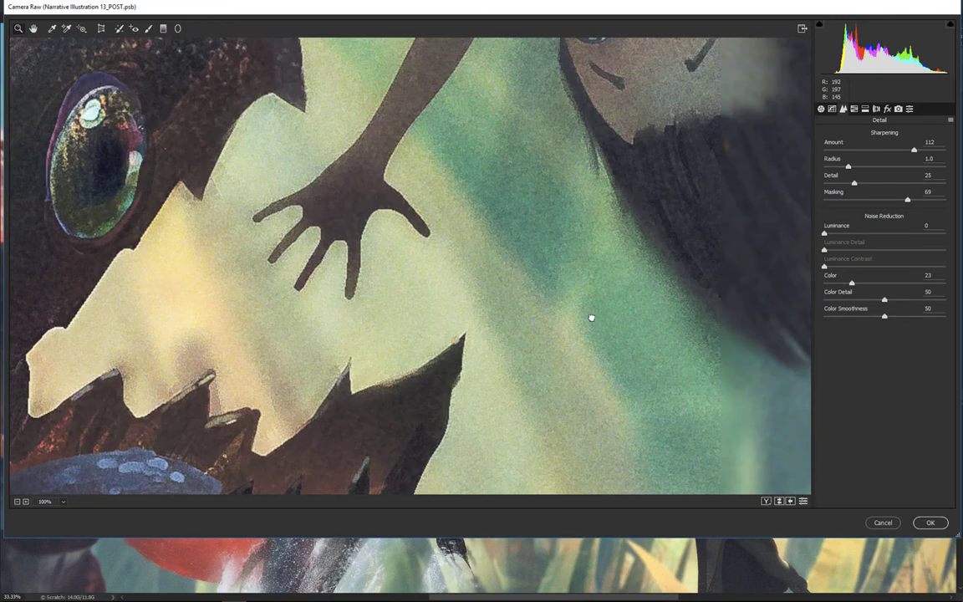
{"action": "left_click", "coordinate": [591, 317], "text": "alt"}
{"action": "left_click", "coordinate": [591, 318], "text": "alt"}
{"action": "left_click", "coordinate": [587, 318], "text": "alt"}
{"action": "left_click", "coordinate": [583, 318], "text": "alt"}
{"action": "left_click", "coordinate": [581, 317], "text": "alt"}
{"action": "scroll", "coordinate": [581, 316], "scroll_direction": "down", "scroll_amount": 2}
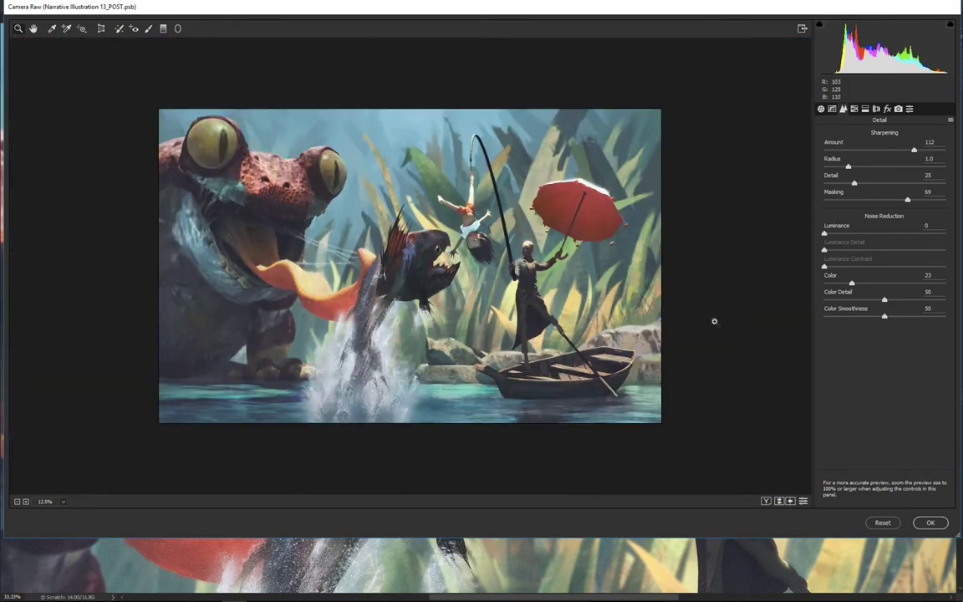
{"action": "left_click", "coordinate": [885, 522]}
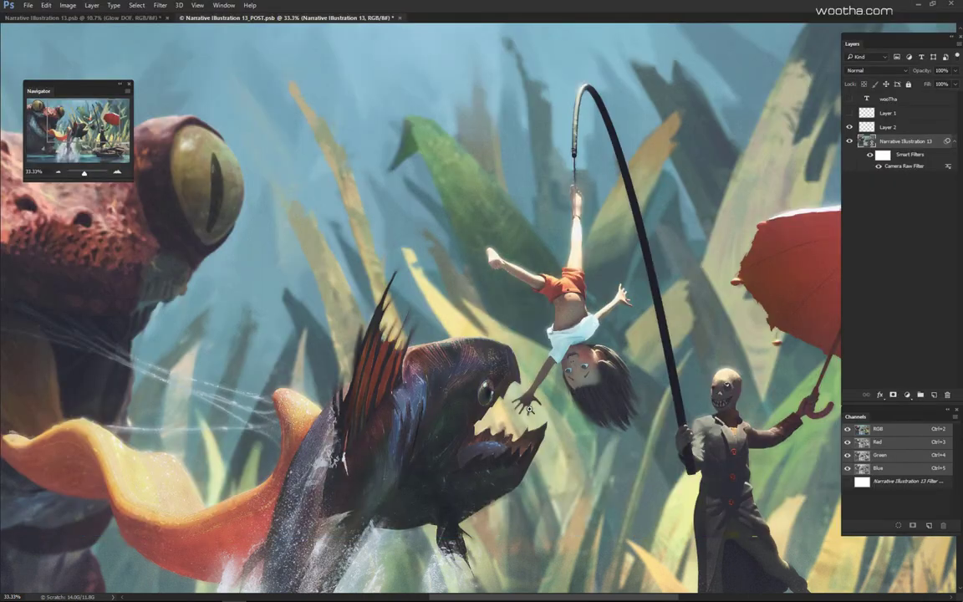
Step: View the child, fish and skeleton at 50%, and the whole illustration at 12.5%
{"action": "left_click", "coordinate": [555, 414]}
{"action": "left_click_drag", "start_coordinate": [658, 355], "coordinate": [593, 328]}
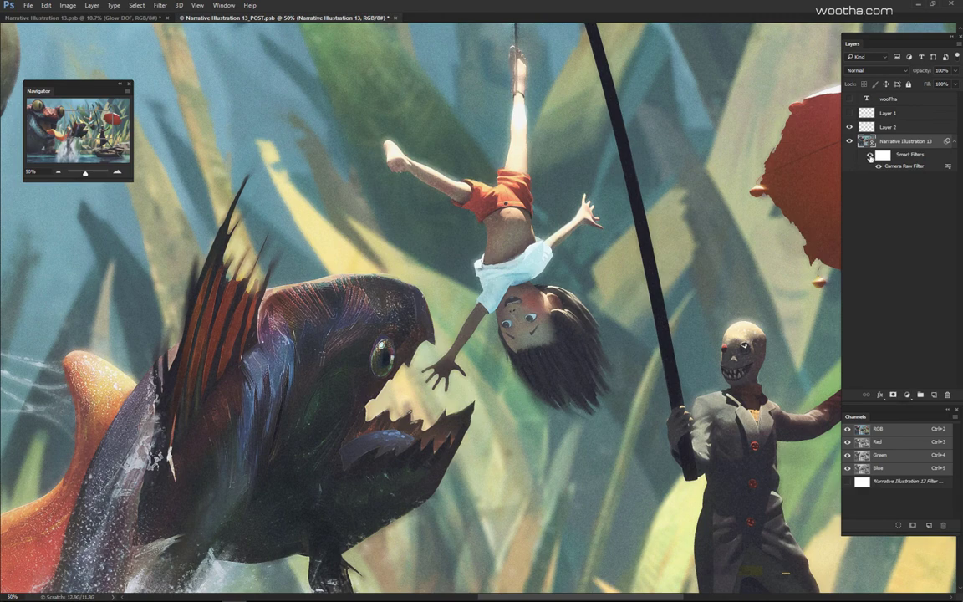
{"action": "scroll", "coordinate": [644, 274], "scroll_direction": "down", "scroll_amount": 4}
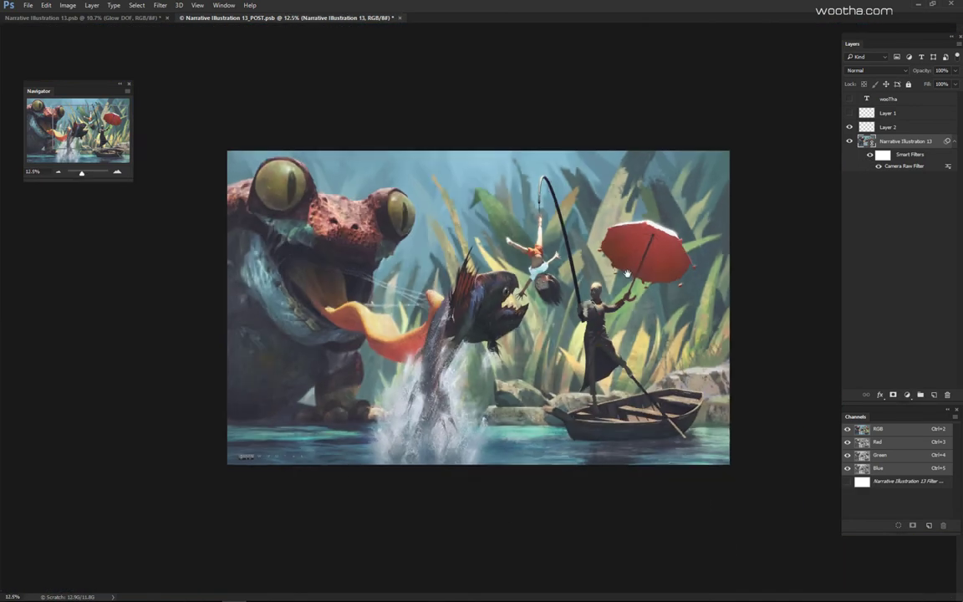